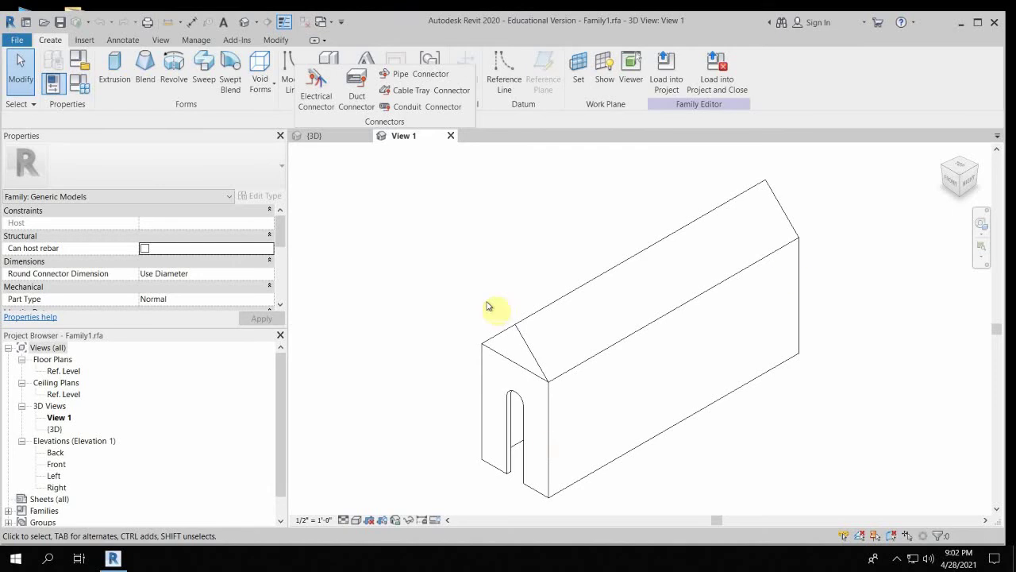
Examine the building in the project's 3D view and the gabled, arched-opening model in the family's View 1.
{"action": "left_click", "coordinate": [322, 137]}
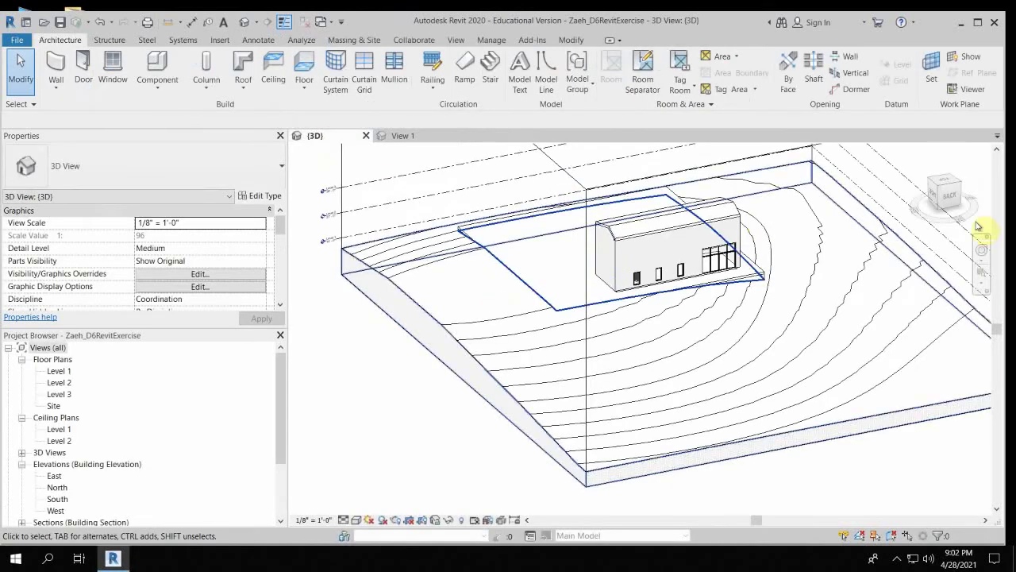
{"action": "scroll", "coordinate": [587, 313], "scroll_direction": "up", "scroll_amount": 3}
{"action": "scroll", "coordinate": [467, 322], "scroll_direction": "up", "scroll_amount": 2}
{"action": "scroll", "coordinate": [467, 322], "scroll_direction": "up", "scroll_amount": 2}
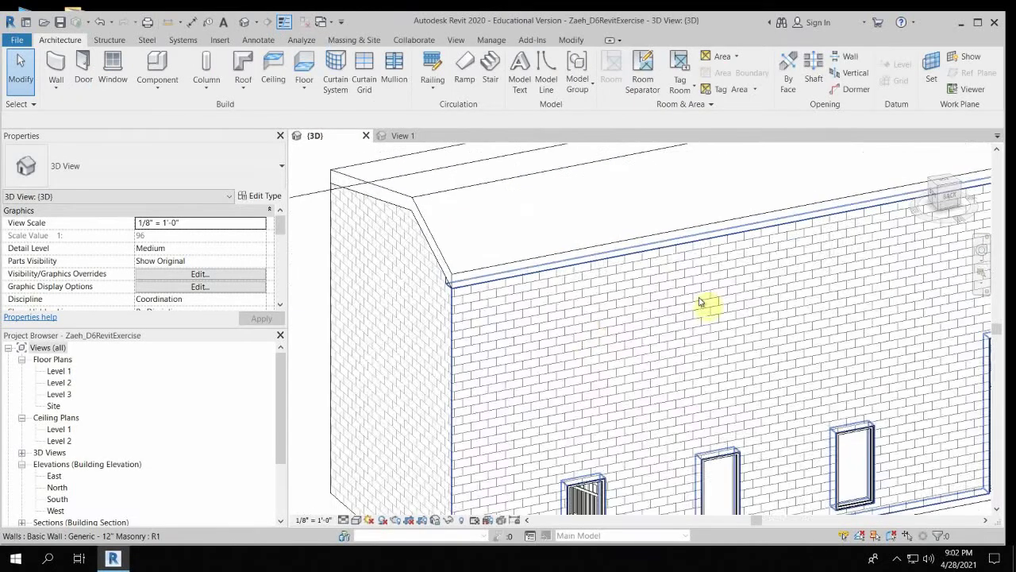
{"action": "scroll", "coordinate": [661, 304], "scroll_direction": "down", "scroll_amount": 5}
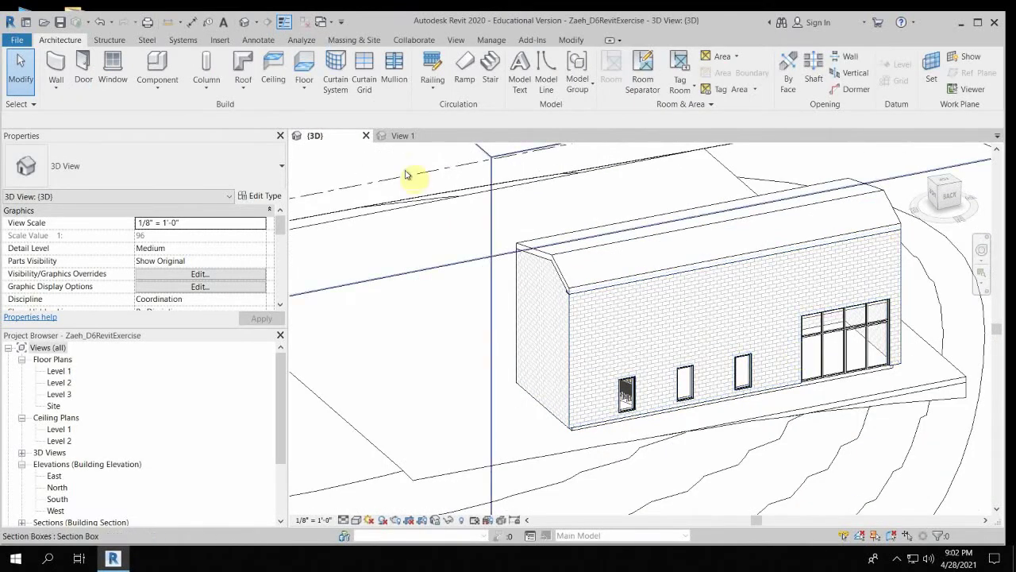
{"action": "left_click", "coordinate": [393, 135]}
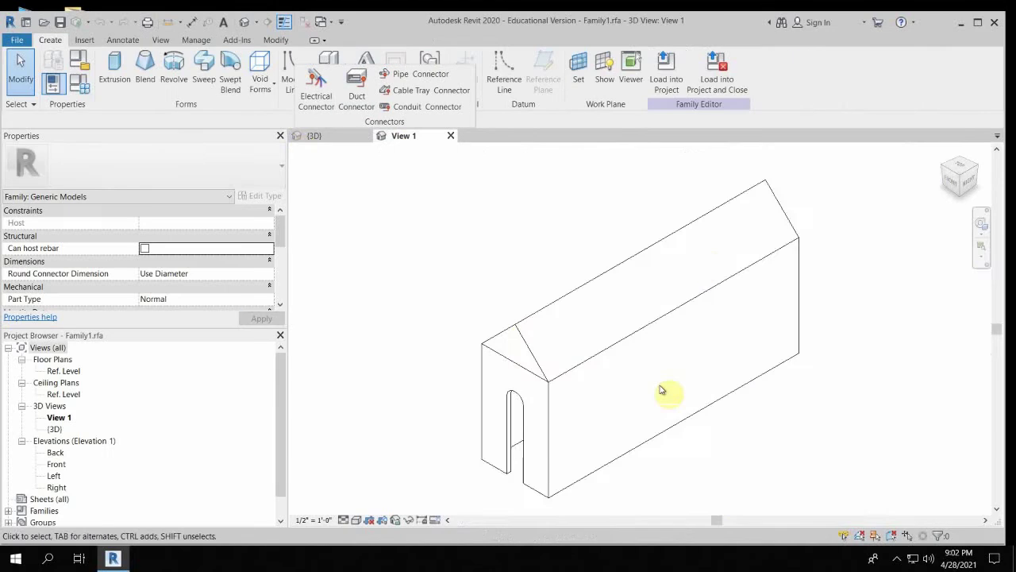
{"action": "scroll", "coordinate": [522, 393], "scroll_direction": "up", "scroll_amount": 3}
{"action": "scroll", "coordinate": [524, 268], "scroll_direction": "down", "scroll_amount": 3}
{"action": "left_click", "coordinate": [309, 136]}
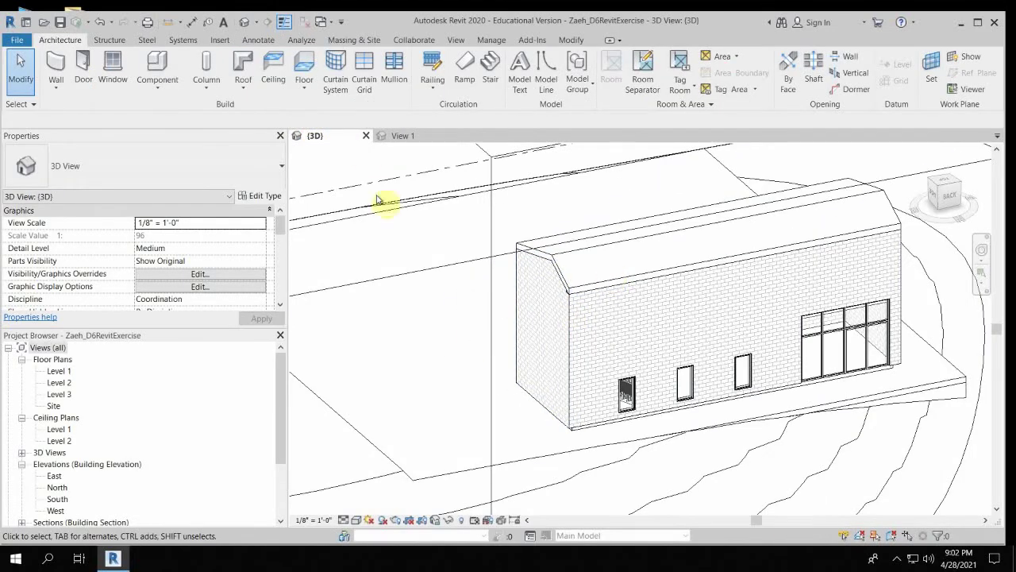
Load the Family1 generic model into the project and close the family without saving it.
{"action": "left_click", "coordinate": [401, 136]}
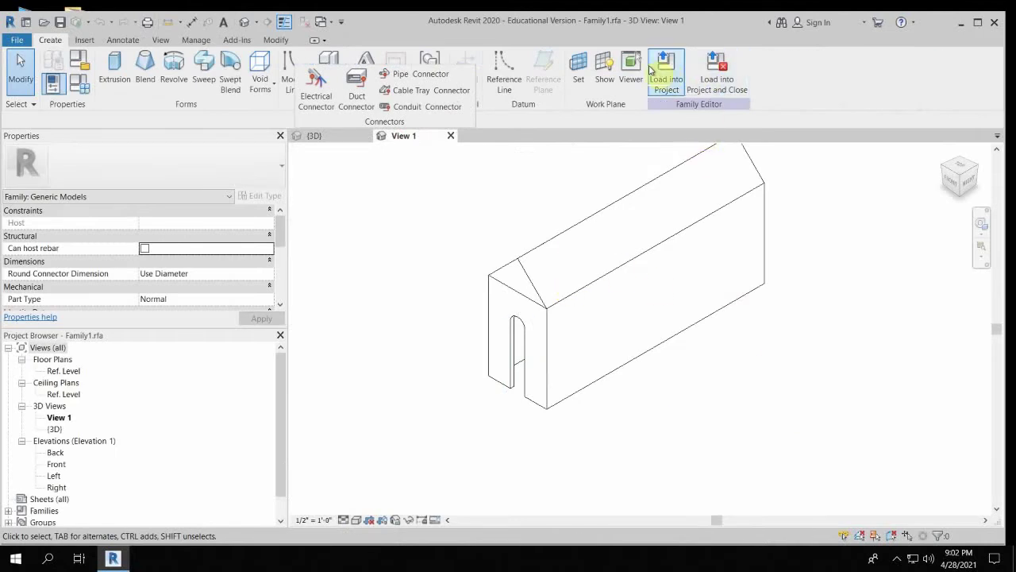
{"action": "left_click", "coordinate": [725, 68]}
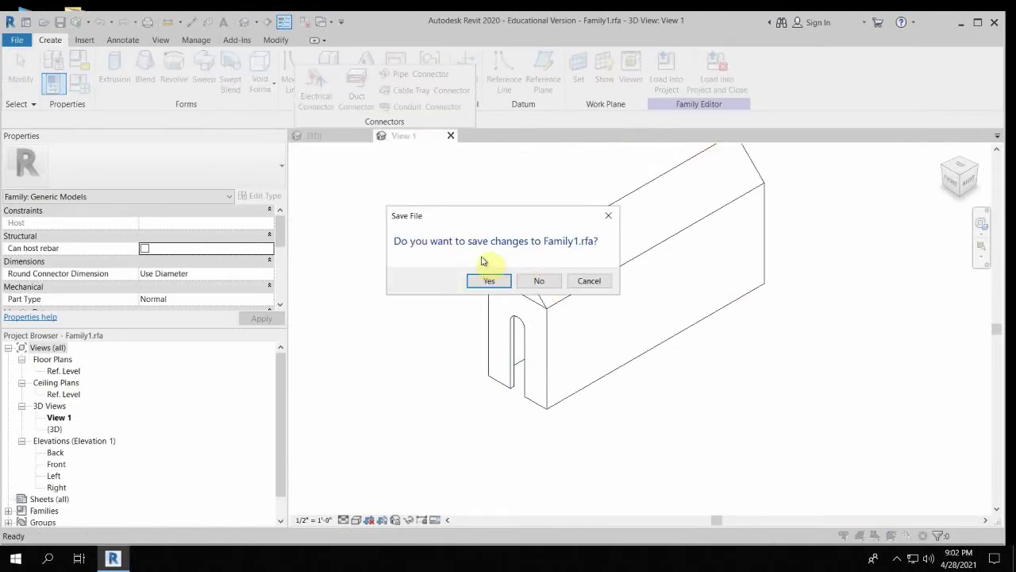
{"action": "left_click", "coordinate": [539, 281]}
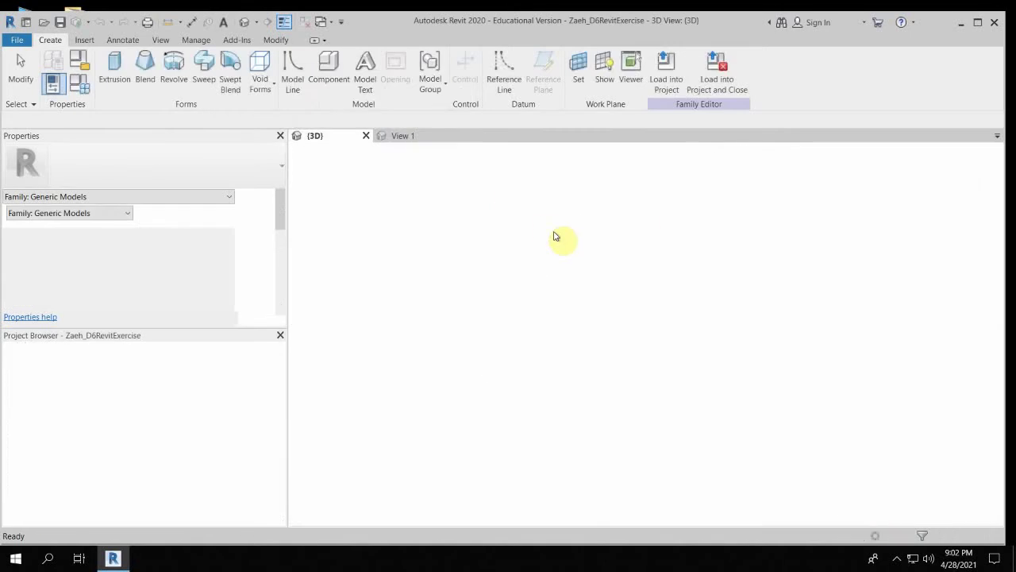
Place three instances of Family1 Type 1 on the pad beside the brick building's corner near the door.
{"action": "scroll", "coordinate": [476, 393], "scroll_direction": "up", "scroll_amount": 4}
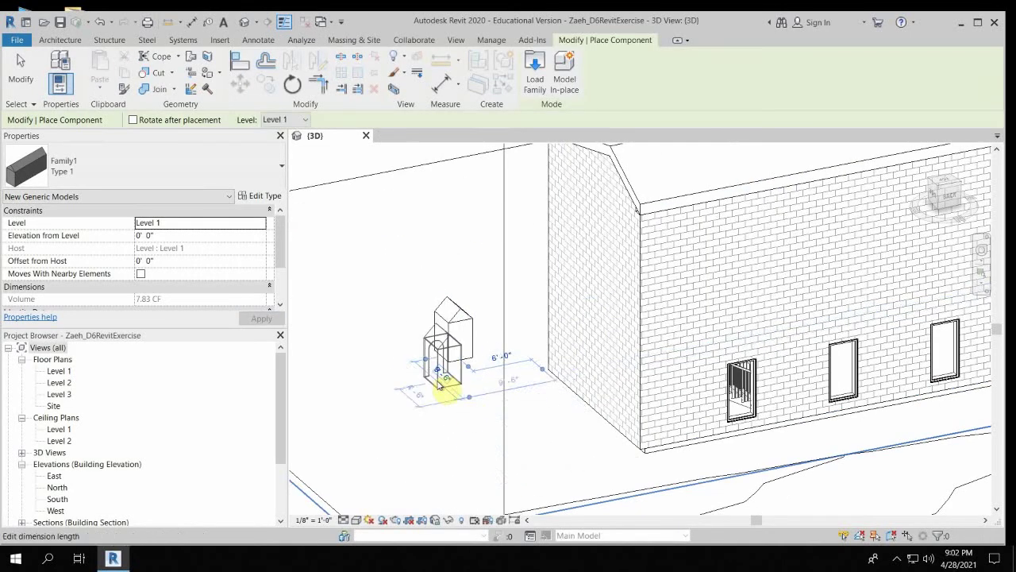
{"action": "middle_click_drag", "start_coordinate": [420, 386], "coordinate": [590, 356], "text": "shift"}
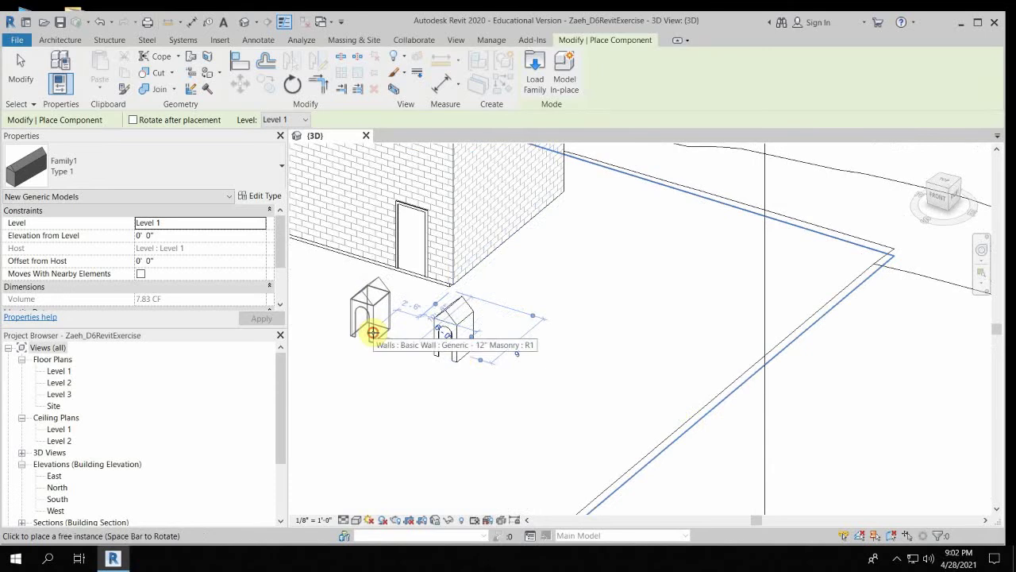
{"action": "left_click", "coordinate": [372, 331]}
{"action": "left_click", "coordinate": [550, 324]}
{"action": "key", "text": "Escape"}
{"action": "key", "text": "Escape"}
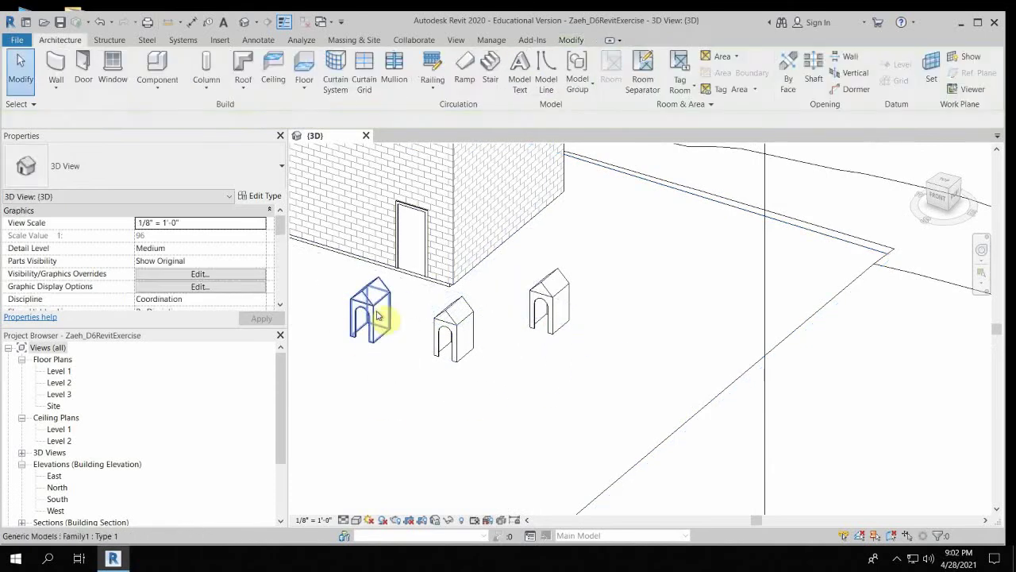
Change the placed Family1 instance nearest the door to Type 2.
{"action": "left_click", "coordinate": [380, 316]}
{"action": "left_click", "coordinate": [152, 171]}
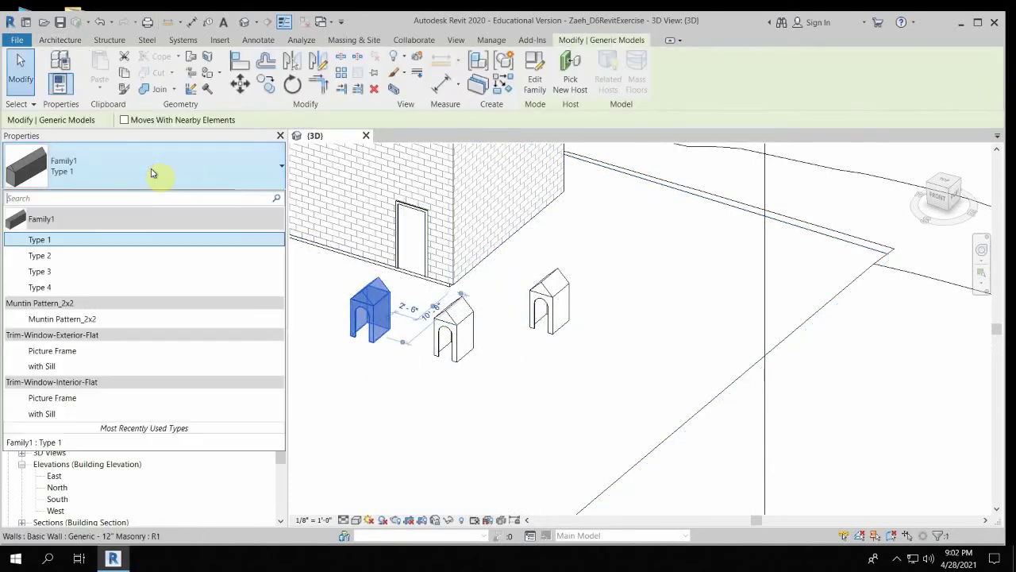
{"action": "left_click", "coordinate": [39, 254]}
Change the placed Family1 instance farthest from the door to Type 4.
{"action": "left_click", "coordinate": [549, 310]}
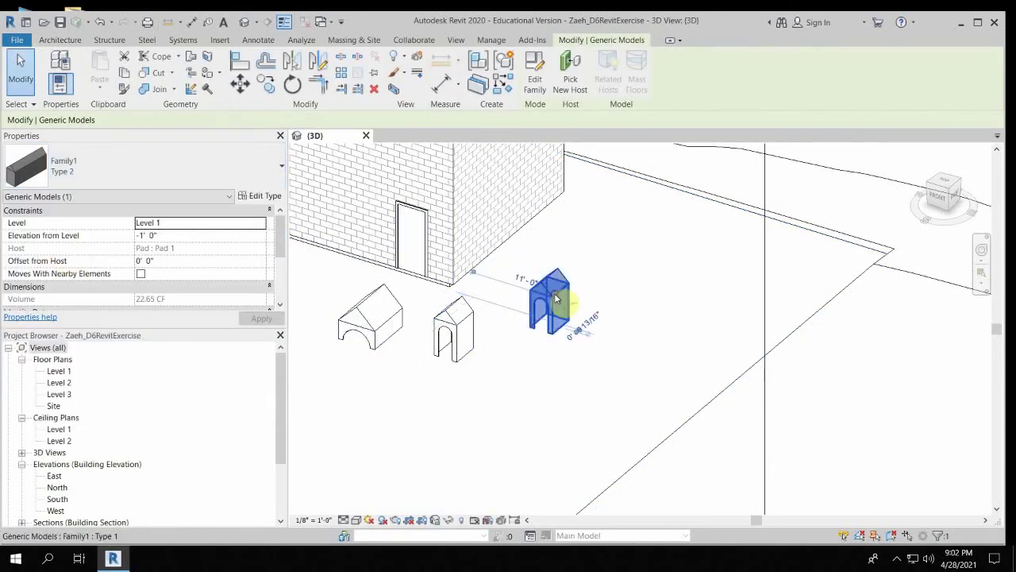
{"action": "left_click", "coordinate": [111, 159]}
{"action": "left_click", "coordinate": [74, 286]}
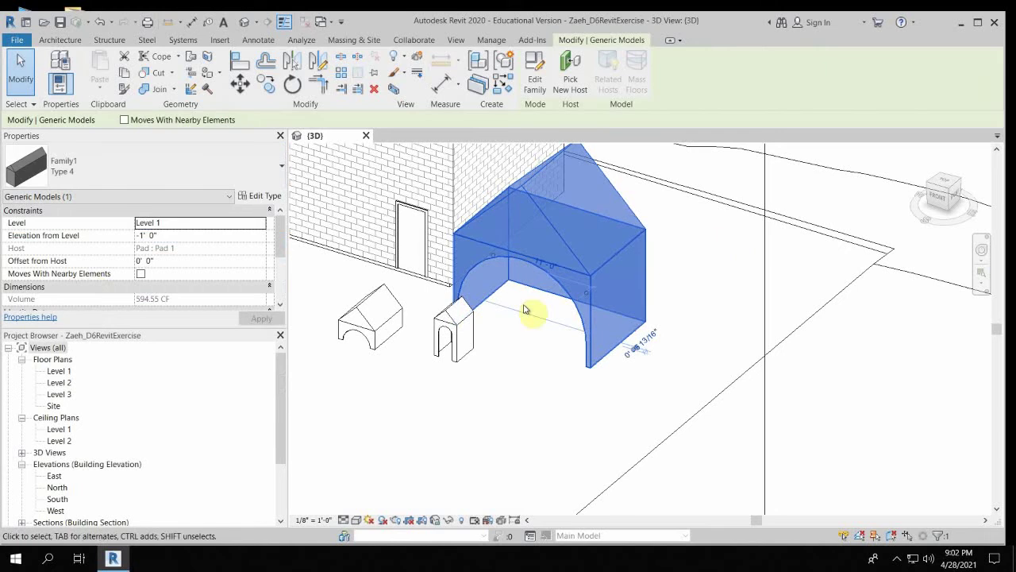
Move the large Type 4 instance slightly farther from the building, shift the small Type 1 instance toward it, and clear the selection.
{"action": "scroll", "coordinate": [512, 379], "scroll_direction": "down", "scroll_amount": 1}
{"action": "scroll", "coordinate": [512, 378], "scroll_direction": "down", "scroll_amount": 1}
{"action": "left_click", "coordinate": [508, 377]}
{"action": "mouse_move", "coordinate": [538, 302]}
{"action": "left_mouse_down"}
{"action": "mouse_move", "coordinate": [632, 307]}
{"action": "mouse_move", "coordinate": [560, 324]}
{"action": "mouse_move", "coordinate": [556, 309]}
{"action": "left_mouse_up"}
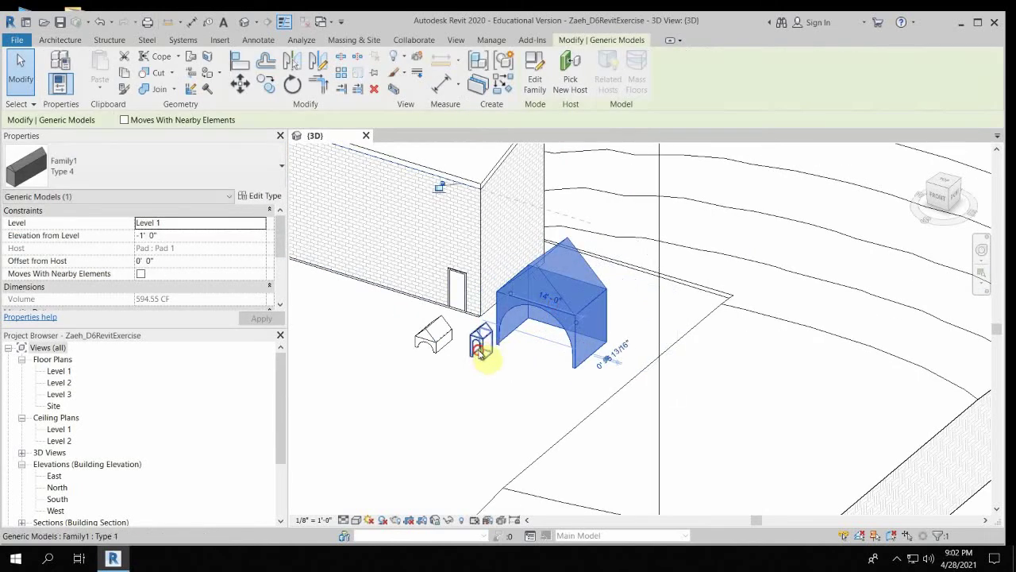
{"action": "left_click_drag", "start_coordinate": [483, 352], "coordinate": [506, 362]}
{"action": "left_click", "coordinate": [387, 387]}
{"action": "middle_click_drag", "start_coordinate": [529, 328], "coordinate": [418, 154], "text": "shift"}
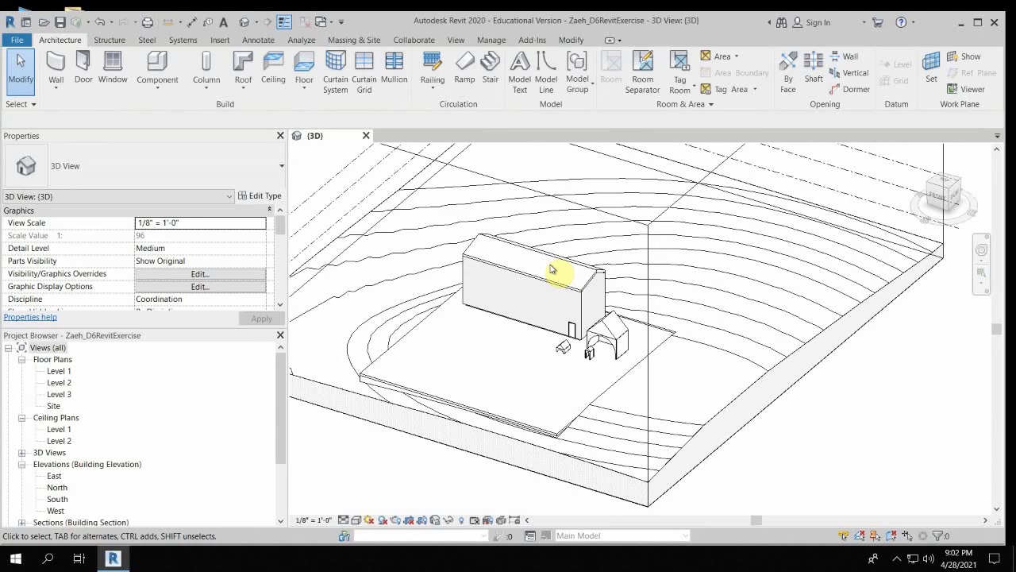
Start a new sheet and open the Titleblocks folder of the US Imperial library for loading a title block.
{"action": "left_click", "coordinate": [455, 39]}
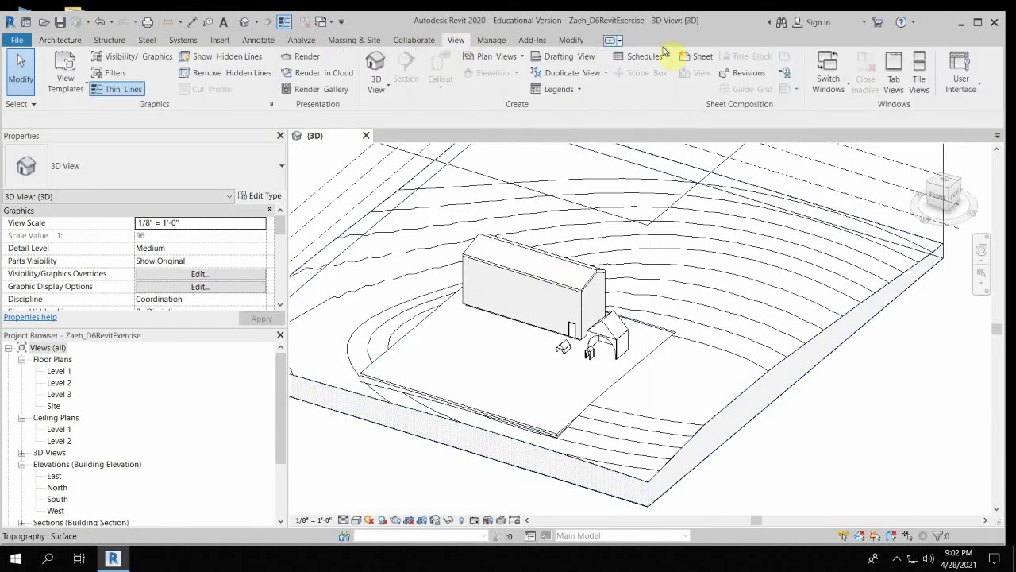
{"action": "left_click", "coordinate": [702, 56]}
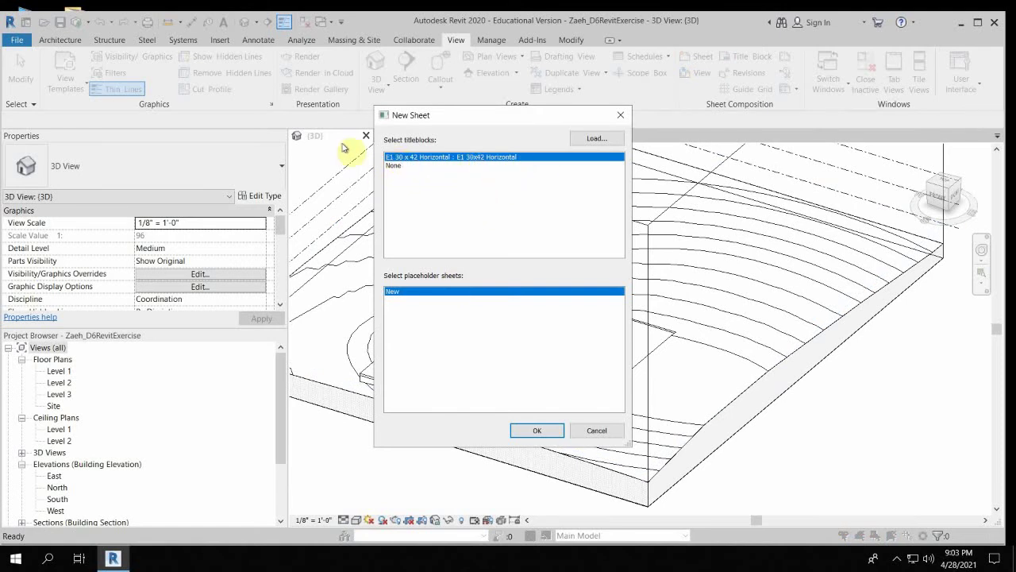
{"action": "left_click", "coordinate": [597, 139]}
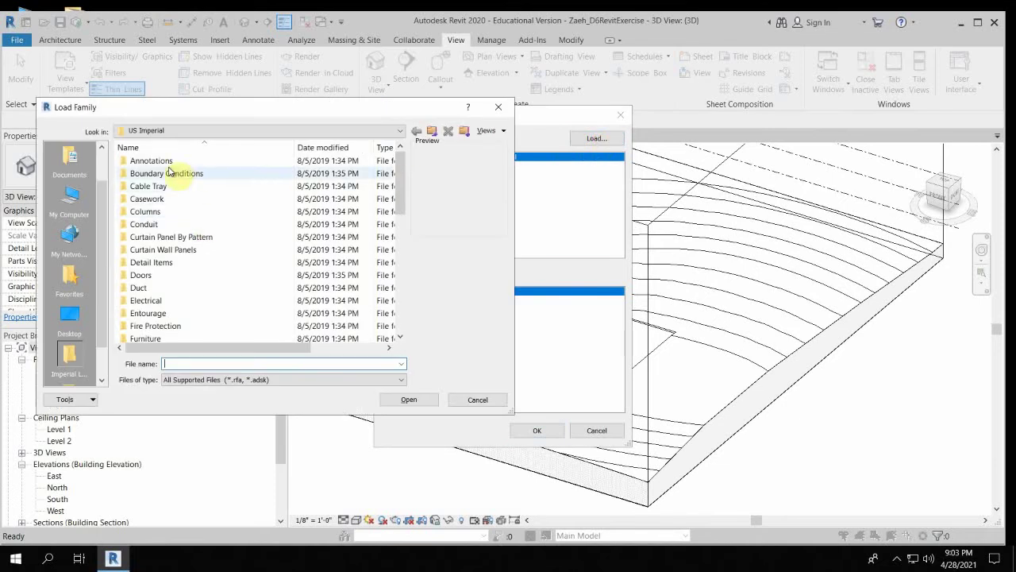
{"action": "scroll", "coordinate": [199, 277], "scroll_direction": "down", "scroll_amount": 1}
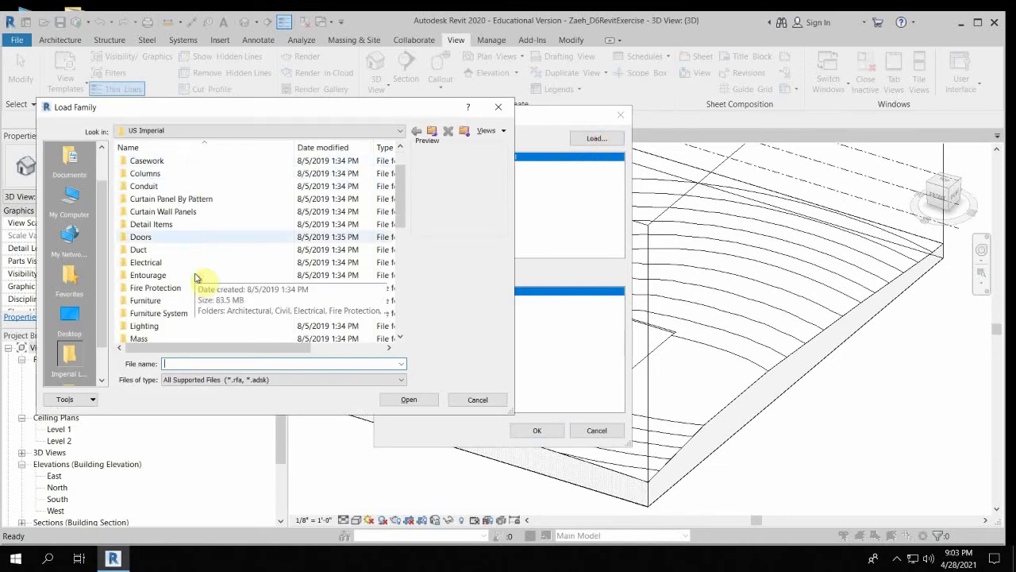
{"action": "scroll", "coordinate": [198, 274], "scroll_direction": "up", "scroll_amount": 1}
{"action": "scroll", "coordinate": [182, 230], "scroll_direction": "down", "scroll_amount": 5}
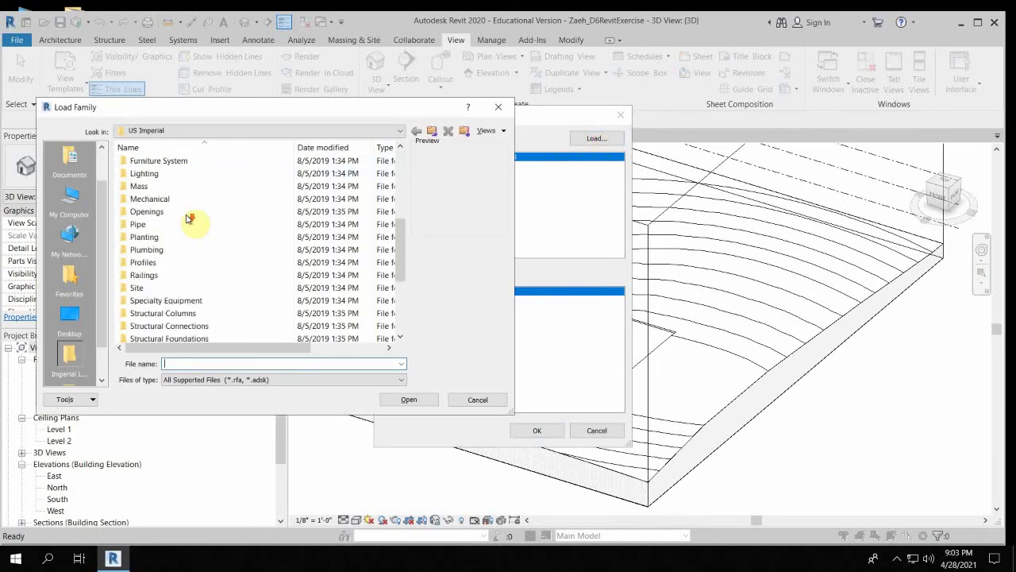
{"action": "scroll", "coordinate": [191, 219], "scroll_direction": "down", "scroll_amount": 4}
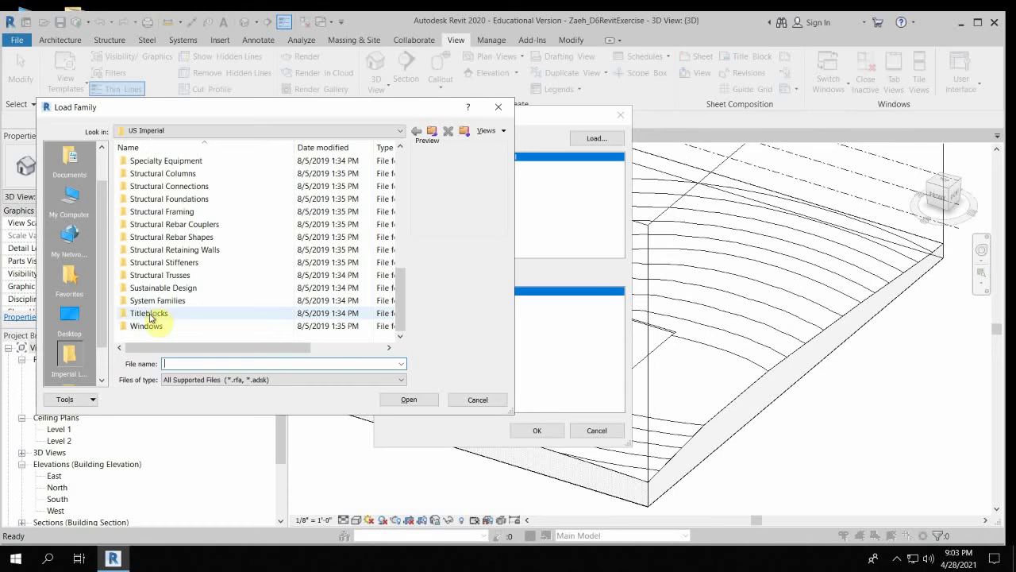
{"action": "double_click", "coordinate": [150, 316]}
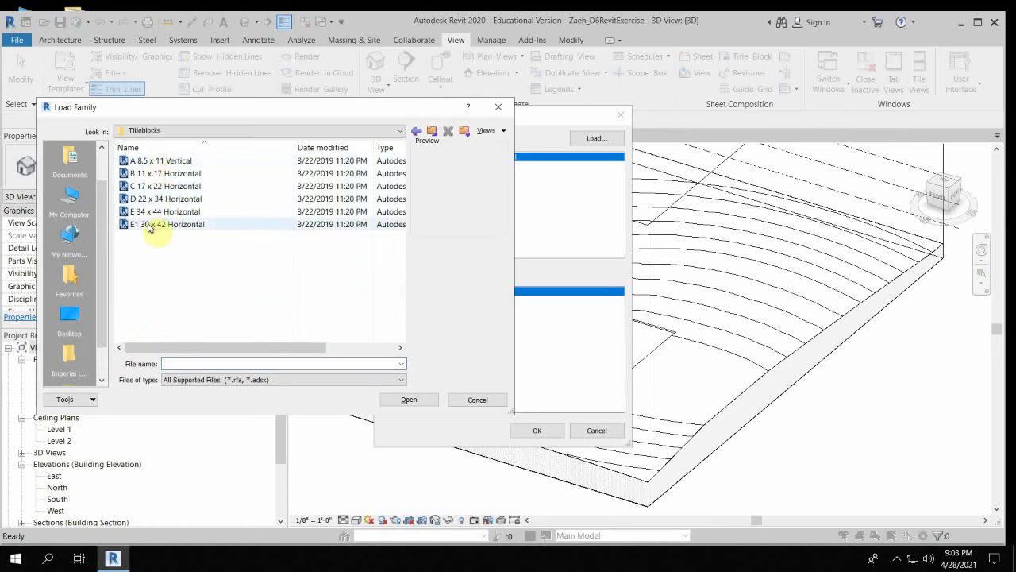
Load the E1 30 x 42 Horizontal title block, overwriting the existing version and its parameter values, and create the sheet with it.
{"action": "left_click", "coordinate": [151, 225]}
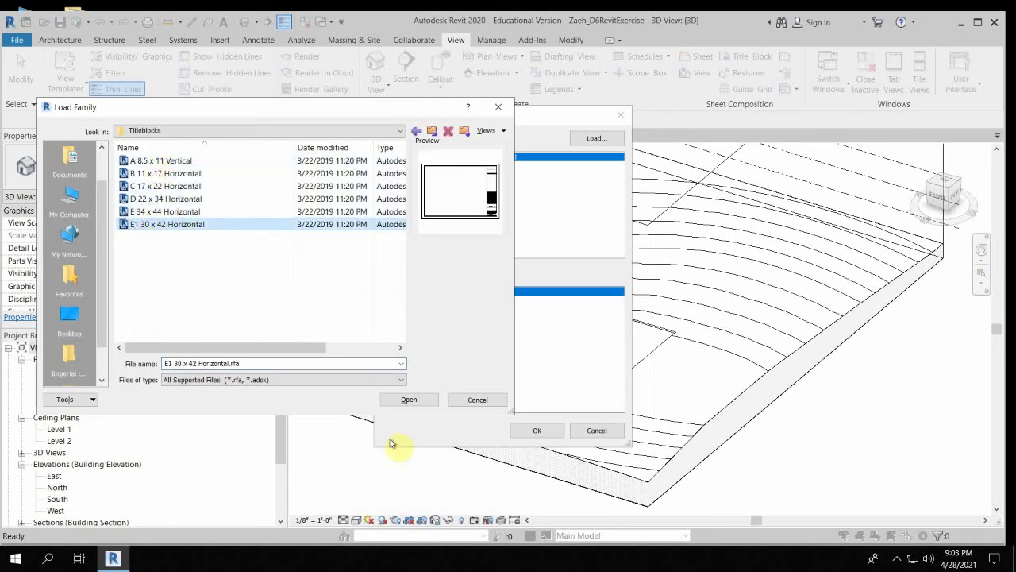
{"action": "left_click", "coordinate": [389, 403]}
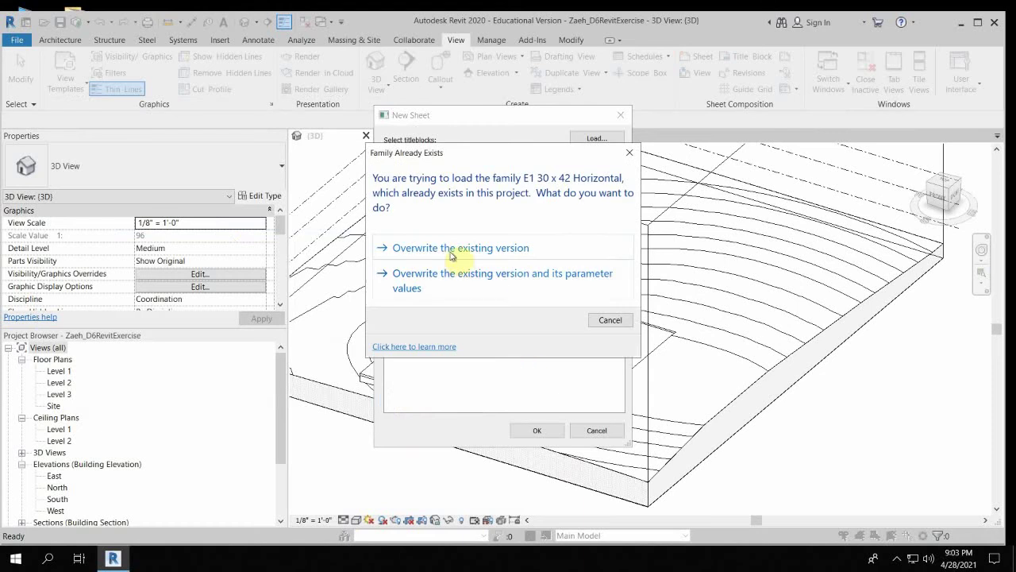
{"action": "left_click", "coordinate": [455, 281]}
{"action": "left_click", "coordinate": [541, 430]}
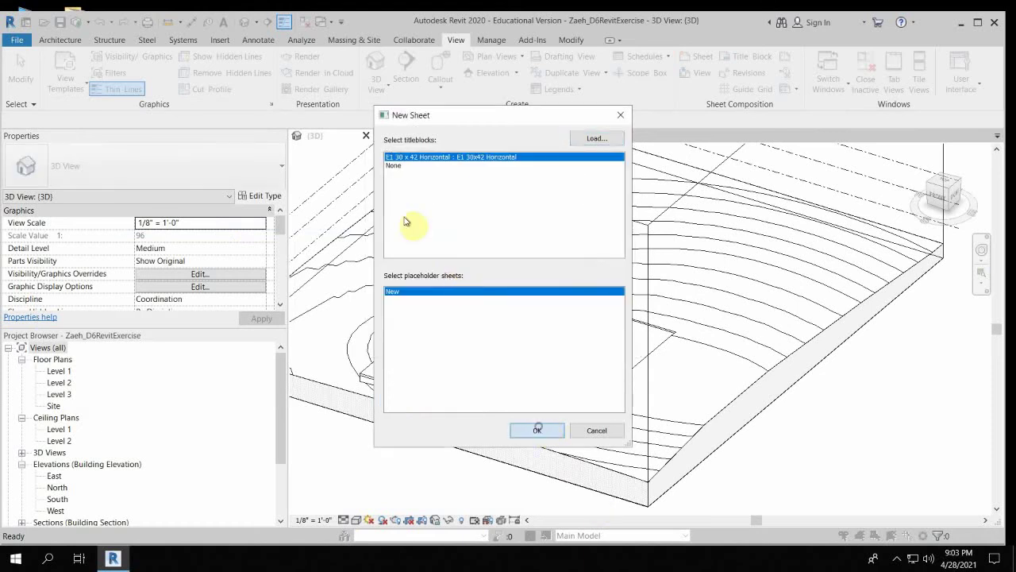
Examine the new sheet's title block, including the consultant blocks, revision table, owner, project name and sheet number fields.
{"action": "scroll", "coordinate": [807, 371], "scroll_direction": "down", "scroll_amount": 3}
{"action": "middle_click_drag", "start_coordinate": [807, 372], "coordinate": [579, 257]}
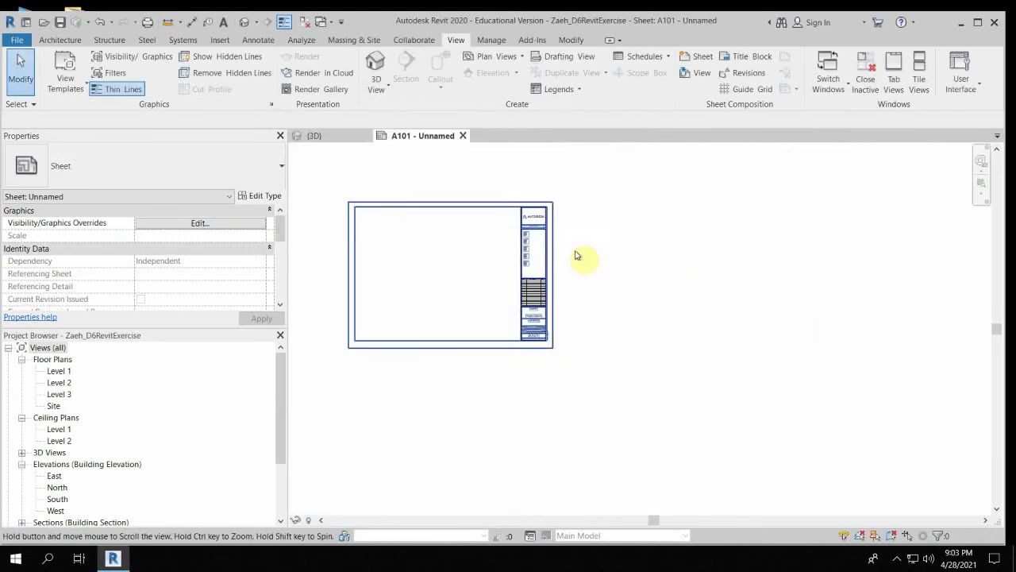
{"action": "scroll", "coordinate": [483, 386], "scroll_direction": "up", "scroll_amount": 5}
{"action": "scroll", "coordinate": [487, 344], "scroll_direction": "up", "scroll_amount": 2}
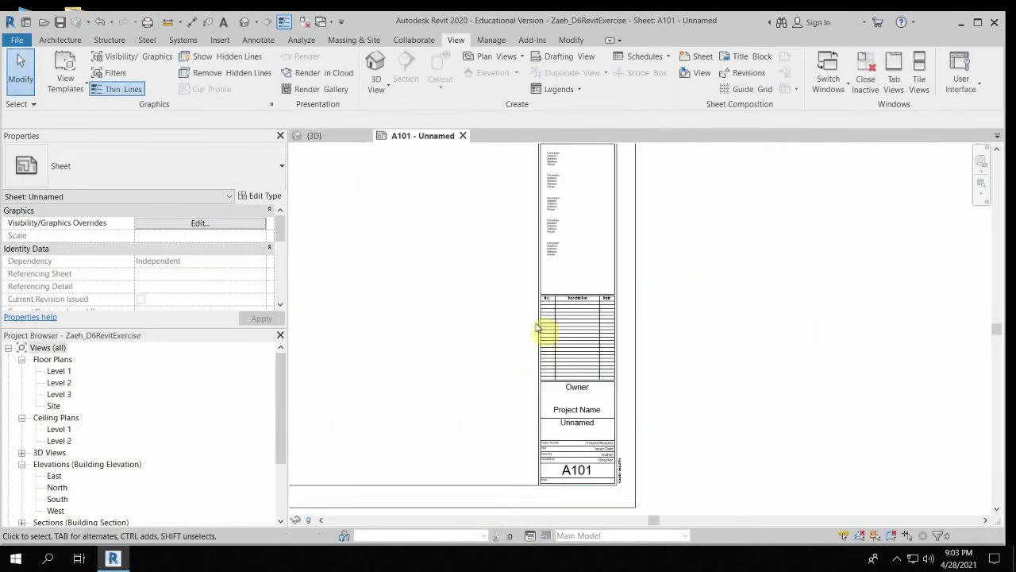
{"action": "scroll", "coordinate": [567, 427], "scroll_direction": "up", "scroll_amount": 3}
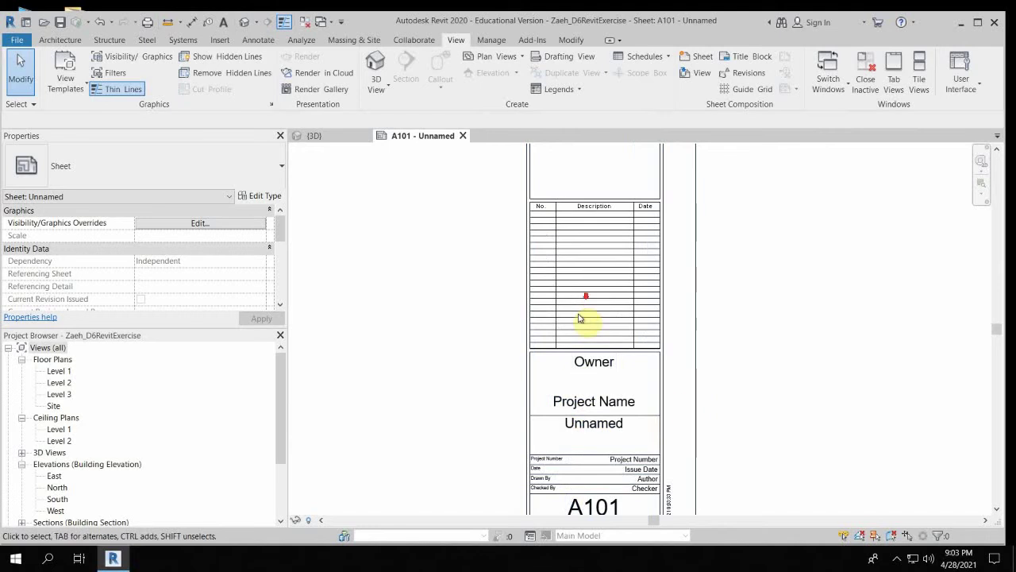
{"action": "scroll", "coordinate": [556, 301], "scroll_direction": "down", "scroll_amount": 3}
{"action": "scroll", "coordinate": [545, 394], "scroll_direction": "up", "scroll_amount": 5}
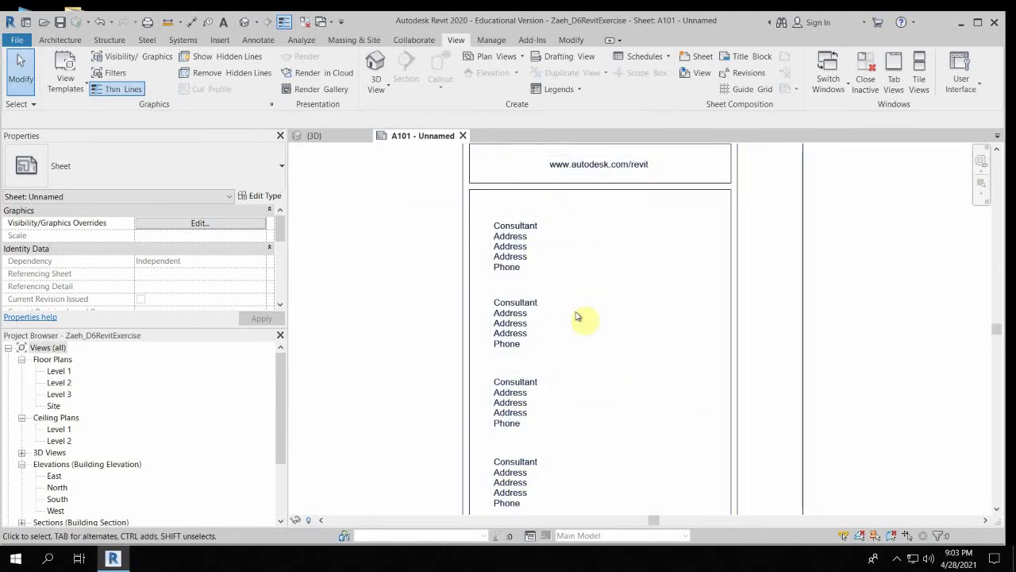
{"action": "scroll", "coordinate": [580, 318], "scroll_direction": "down", "scroll_amount": 3}
{"action": "middle_click_drag", "start_coordinate": [575, 401], "coordinate": [567, 278]}
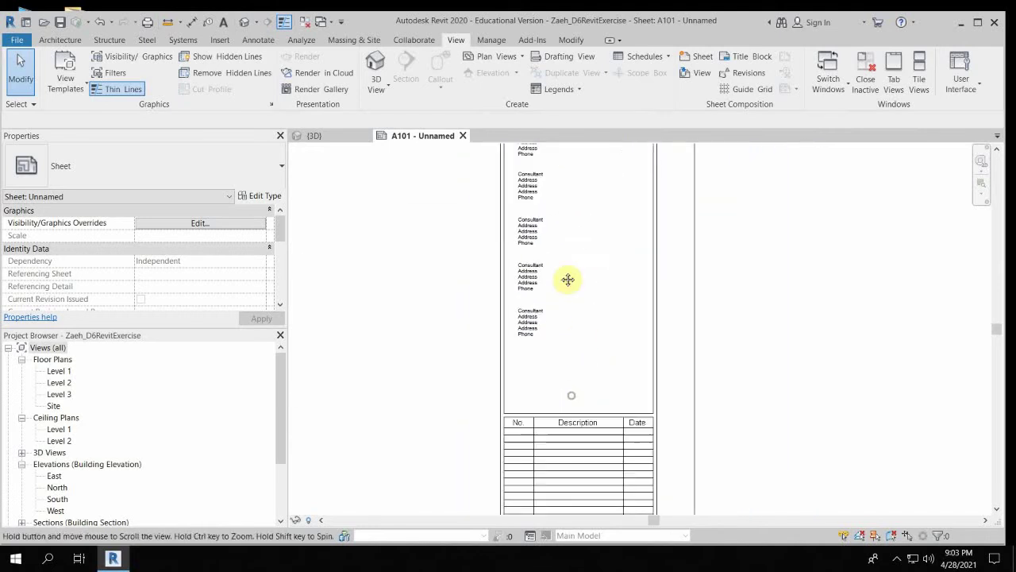
{"action": "middle_click_drag", "start_coordinate": [556, 368], "coordinate": [508, 166]}
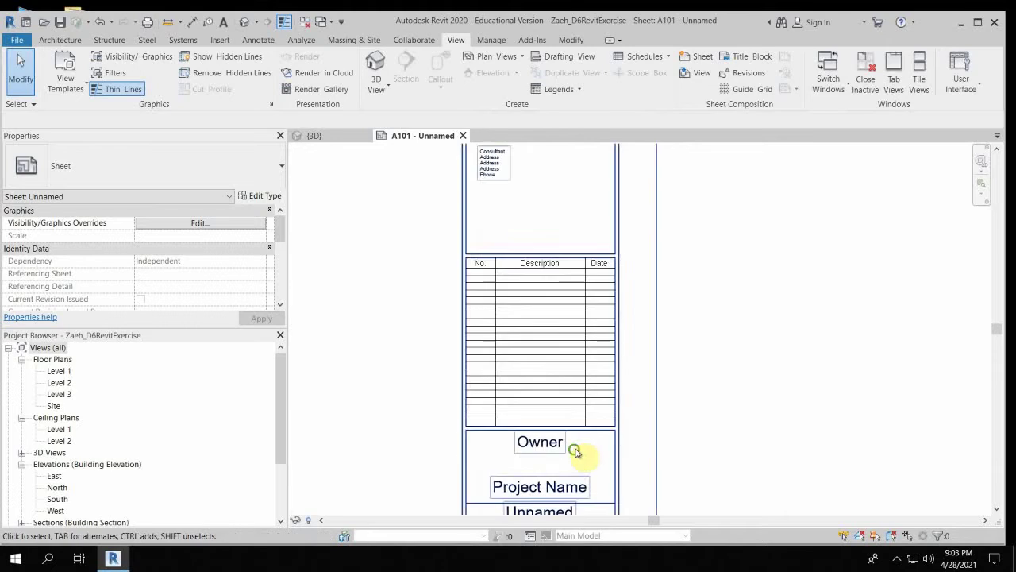
{"action": "middle_click_drag", "start_coordinate": [574, 452], "coordinate": [573, 281]}
{"action": "scroll", "coordinate": [517, 316], "scroll_direction": "up", "scroll_amount": 4}
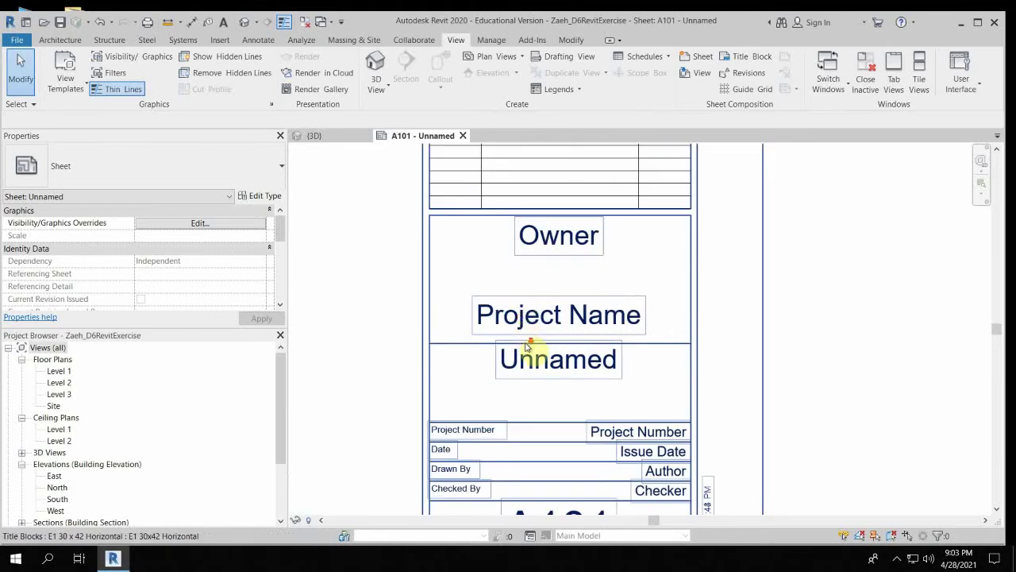
{"action": "scroll", "coordinate": [525, 347], "scroll_direction": "down", "scroll_amount": 3}
{"action": "scroll", "coordinate": [525, 358], "scroll_direction": "up", "scroll_amount": 3}
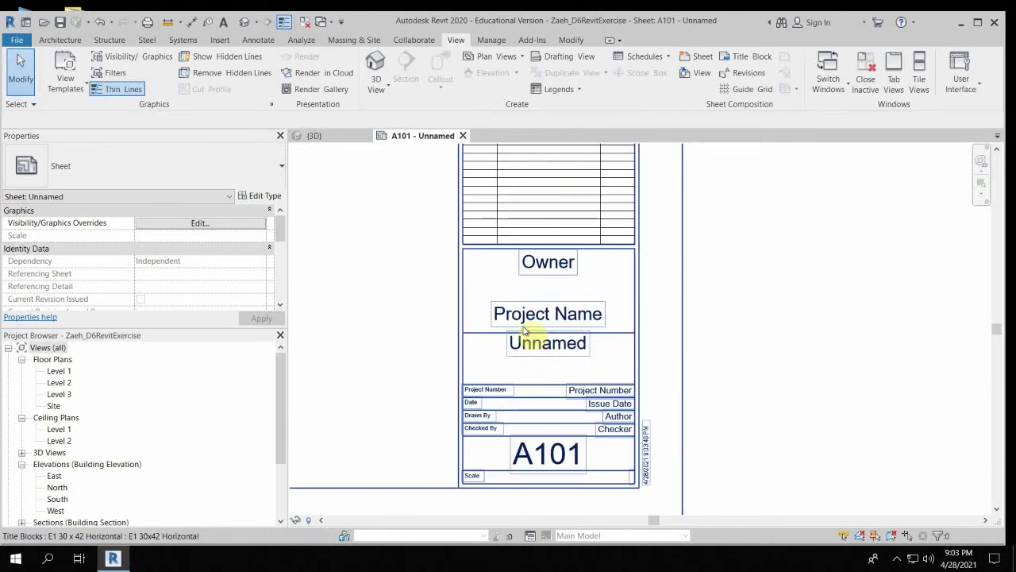
Open the sheet's title block family for editing.
{"action": "left_click", "coordinate": [517, 320]}
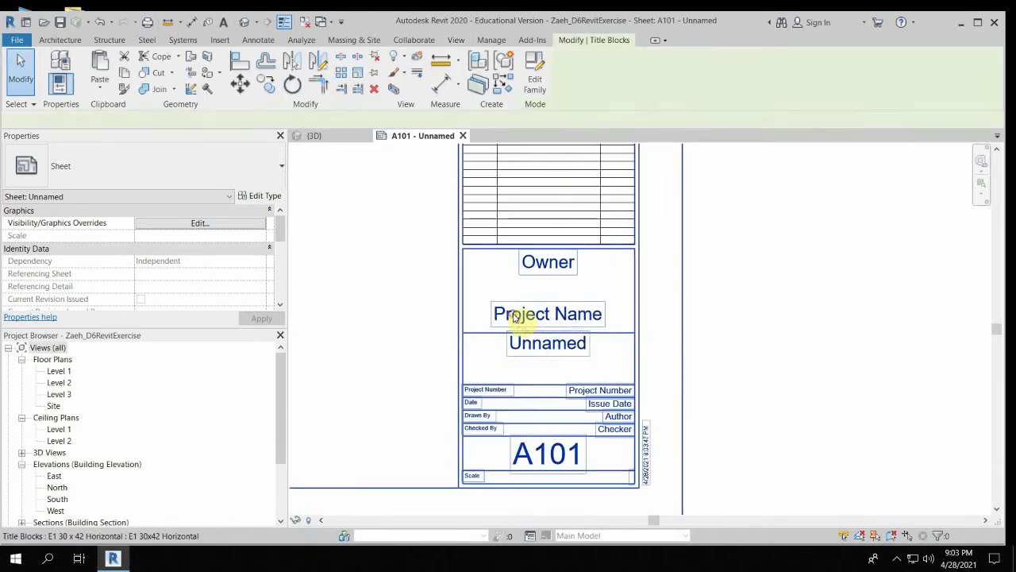
{"action": "left_click", "coordinate": [534, 63]}
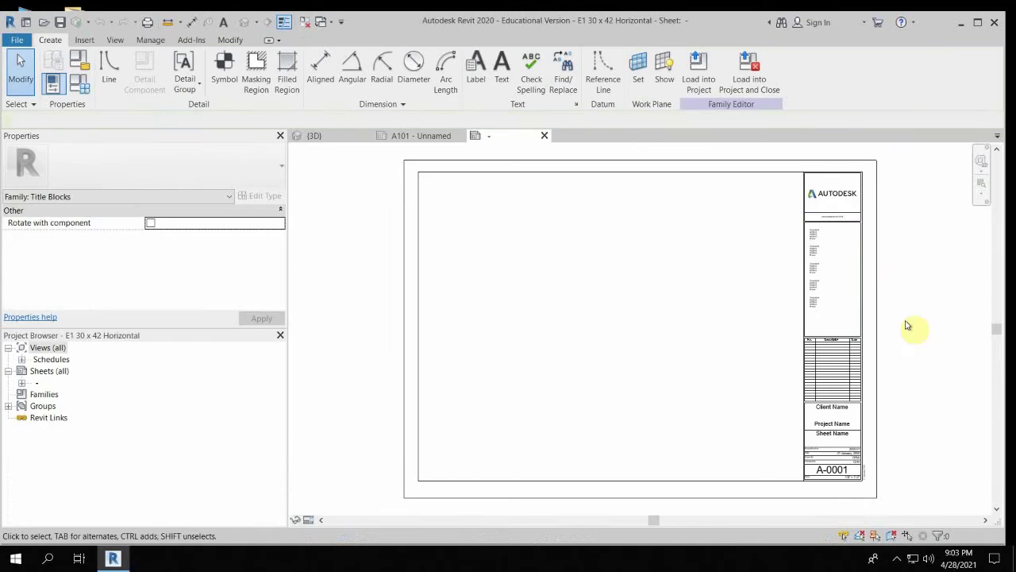
Replace the whole text of the uppermost consultant note with "MY ADDRESS".
{"action": "scroll", "coordinate": [749, 336], "scroll_direction": "up", "scroll_amount": 5}
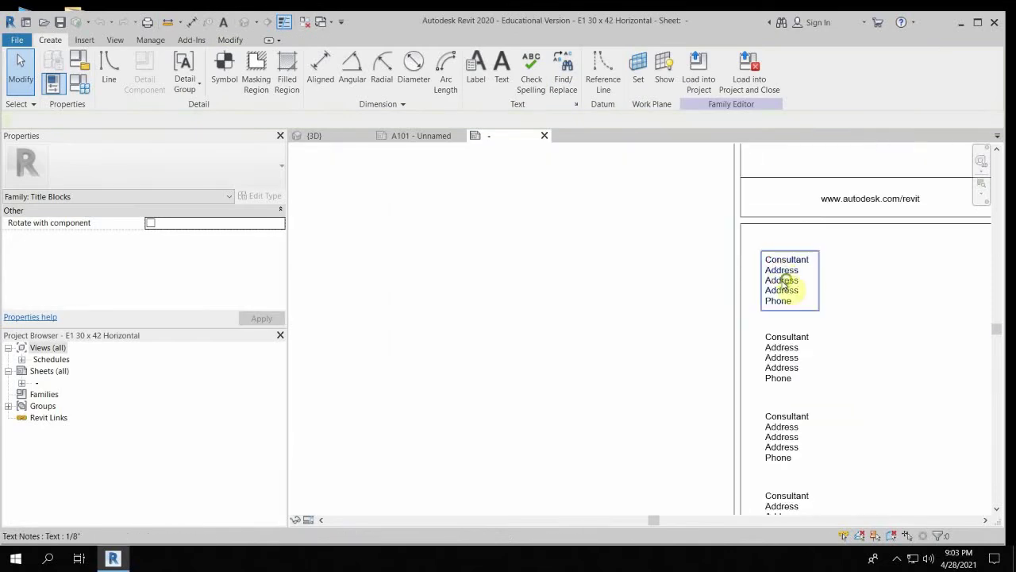
{"action": "middle_click_drag", "start_coordinate": [789, 283], "coordinate": [597, 357]}
{"action": "scroll", "coordinate": [595, 356], "scroll_direction": "up", "scroll_amount": 3}
{"action": "left_click", "coordinate": [594, 357]}
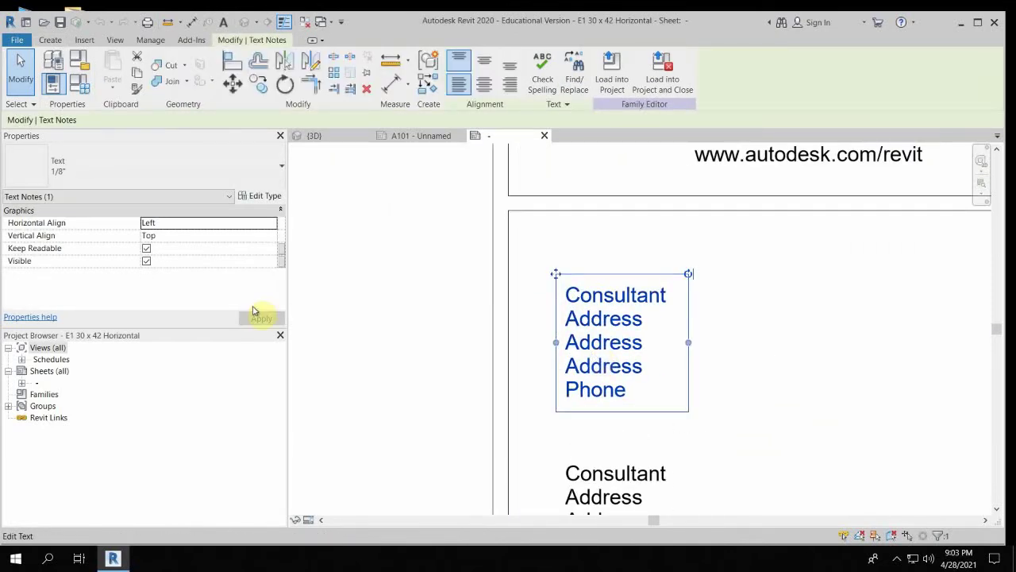
{"action": "double_click", "coordinate": [619, 391]}
{"action": "left_click", "coordinate": [629, 398]}
{"action": "key", "text": "ctrl+a"}
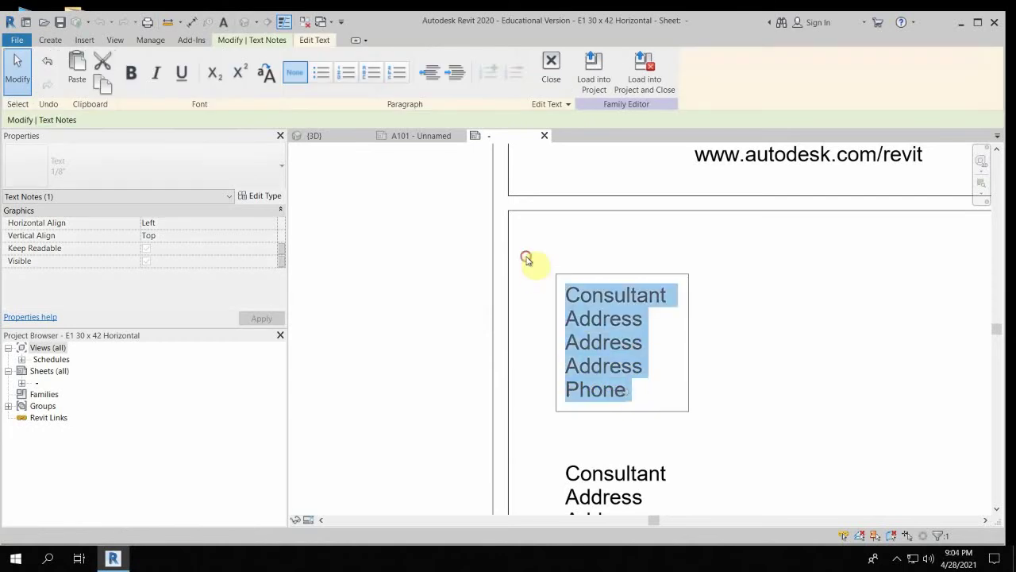
{"action": "type", "text": "MY A"}
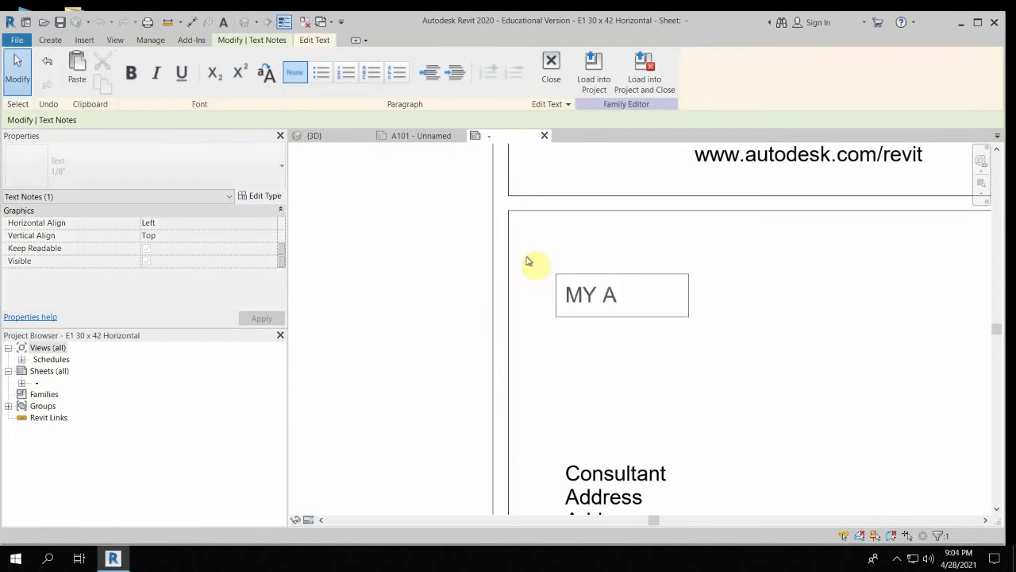
{"action": "type", "text": "DDRESS"}
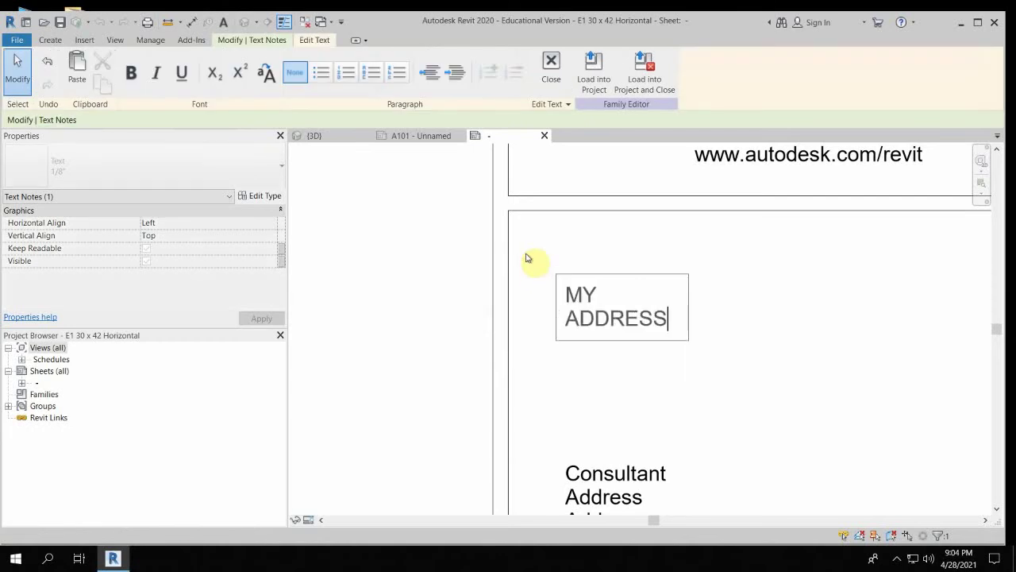
{"action": "left_click", "coordinate": [875, 389]}
Change the edited uppermost note's text to "ADDRESS" only.
{"action": "scroll", "coordinate": [687, 310], "scroll_direction": "down", "scroll_amount": 4}
{"action": "scroll", "coordinate": [665, 312], "scroll_direction": "up", "scroll_amount": 2}
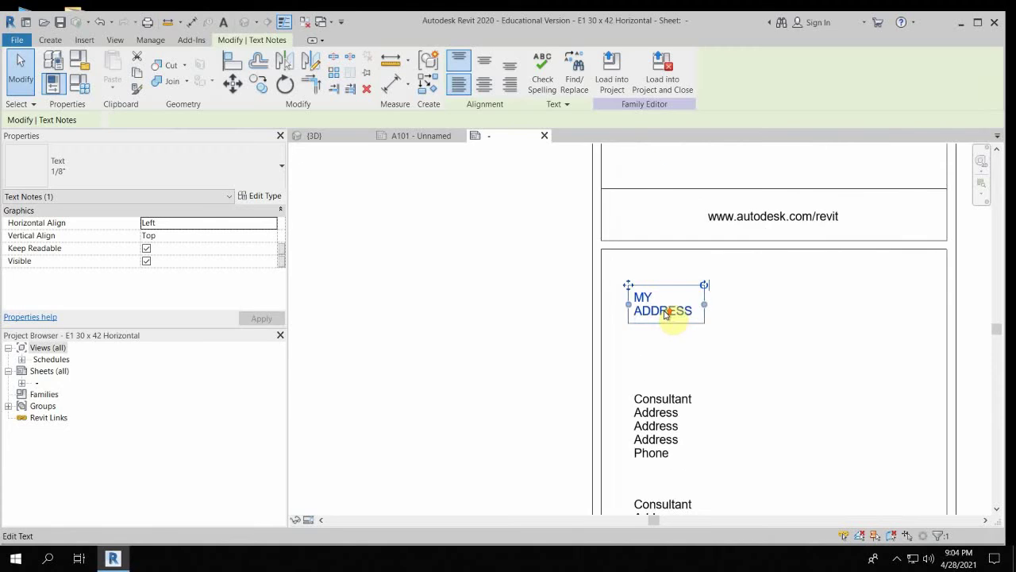
{"action": "double_click", "coordinate": [663, 311]}
{"action": "left_click_drag", "start_coordinate": [690, 316], "coordinate": [582, 284]}
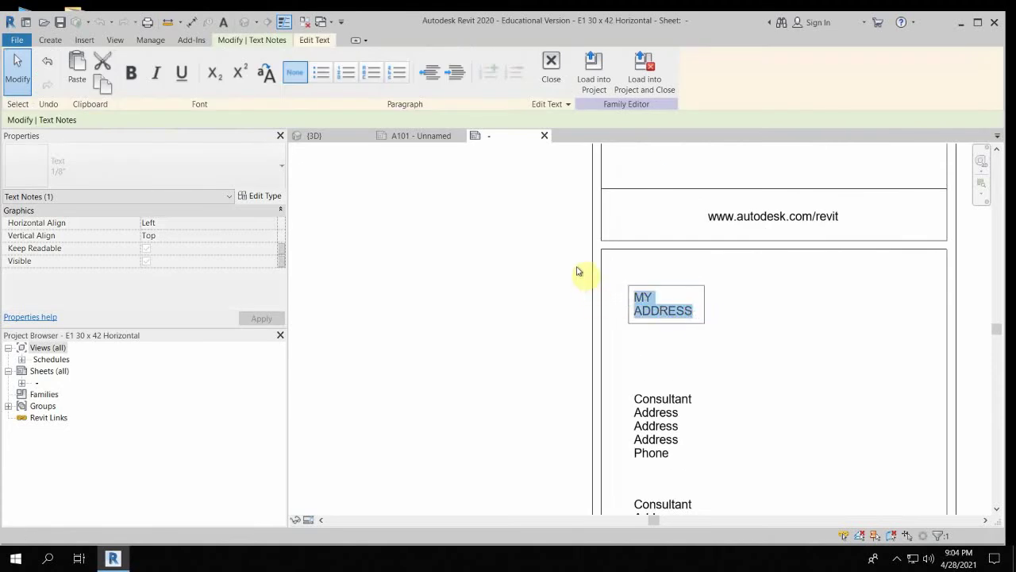
{"action": "type", "text": "123"}
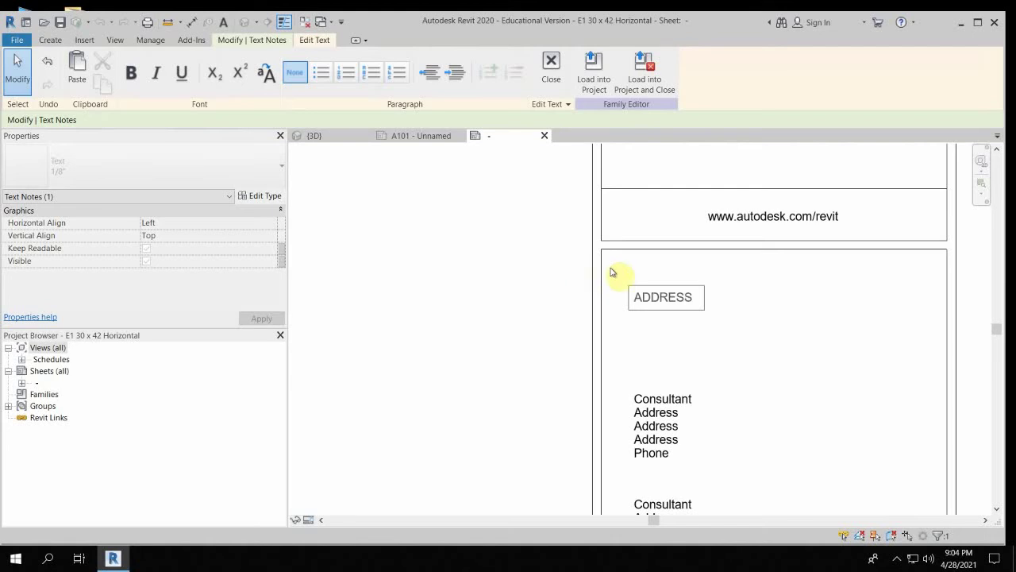
{"action": "left_click", "coordinate": [658, 358]}
Delete all five text notes in the consultant area, including the edited address note.
{"action": "scroll", "coordinate": [696, 329], "scroll_direction": "down", "scroll_amount": 5}
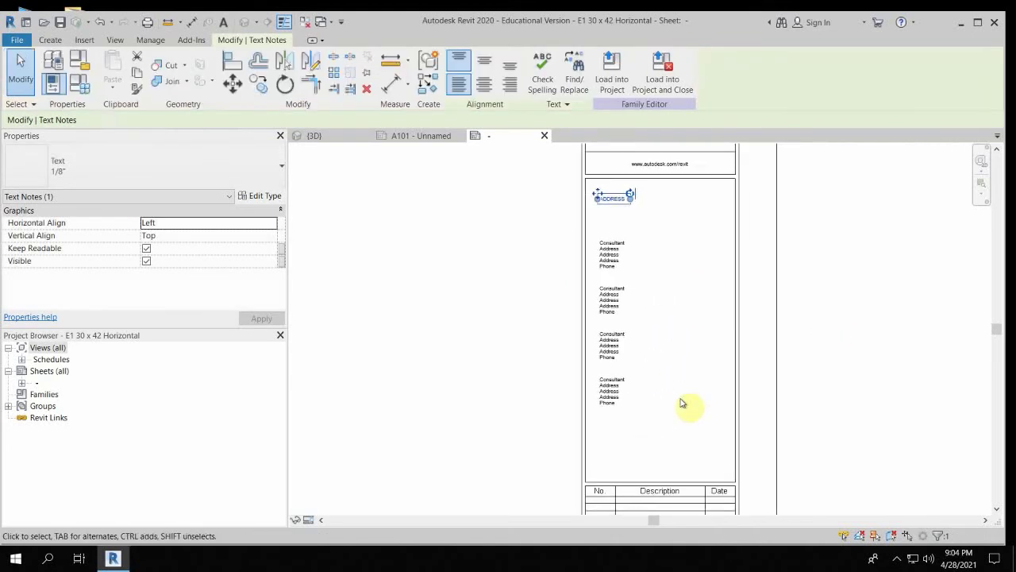
{"action": "left_click_drag", "start_coordinate": [676, 428], "coordinate": [609, 192]}
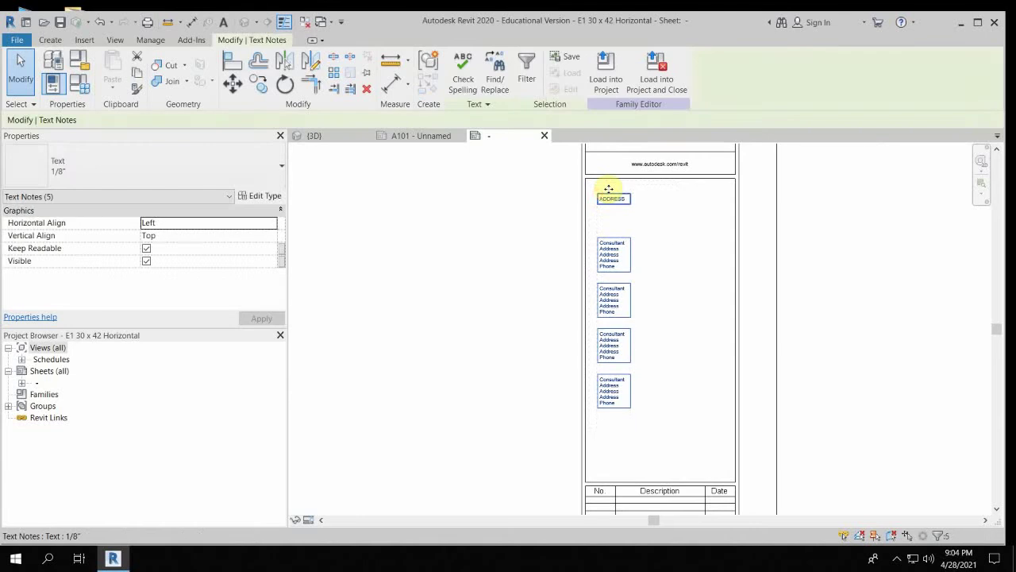
{"action": "key", "text": "Delete"}
Delete the Autodesk logo image from the box above the web address.
{"action": "middle_click_drag", "start_coordinate": [576, 254], "coordinate": [587, 447]}
{"action": "scroll", "coordinate": [572, 317], "scroll_direction": "up", "scroll_amount": 3}
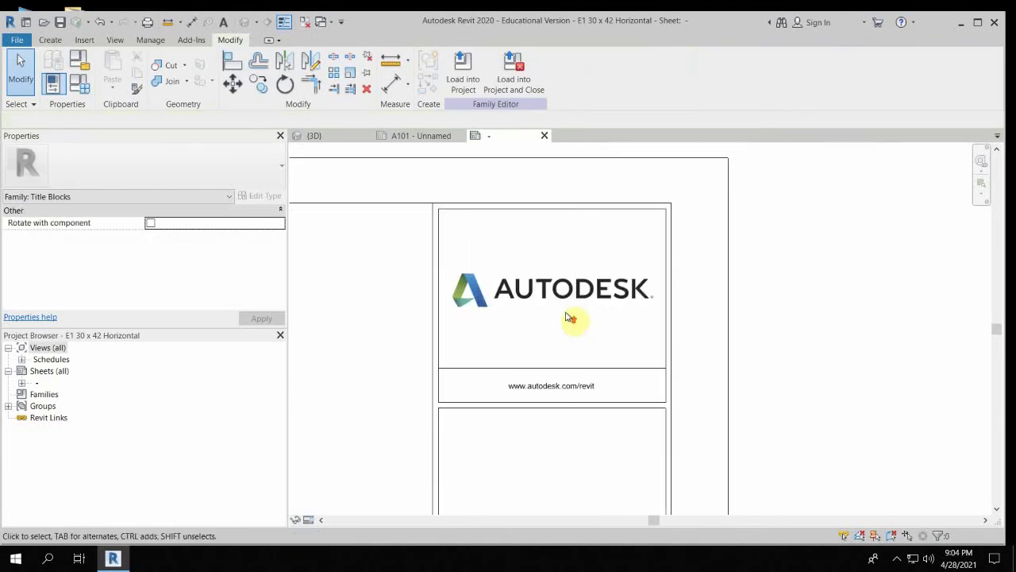
{"action": "left_click", "coordinate": [545, 267]}
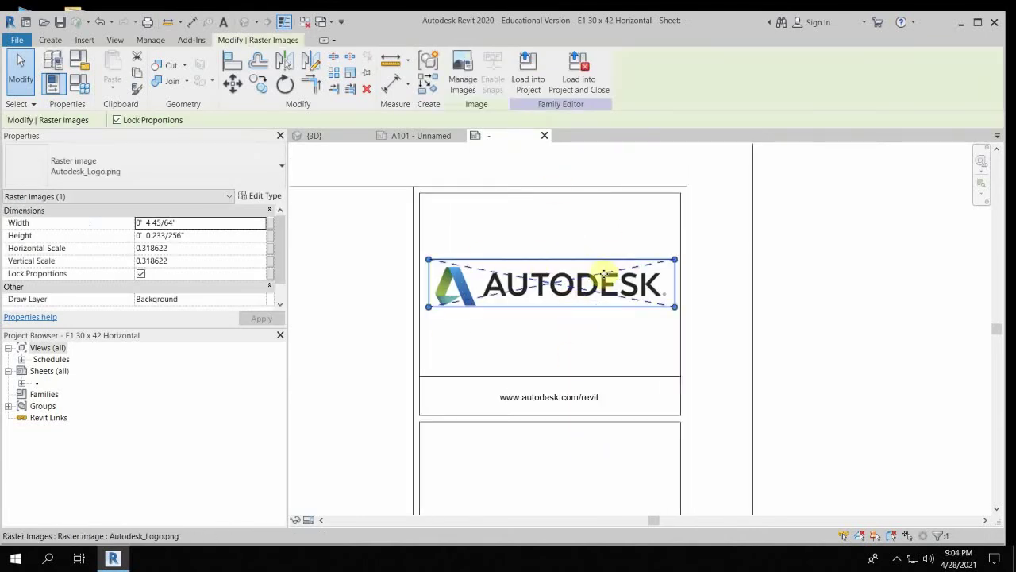
{"action": "key", "text": "Delete"}
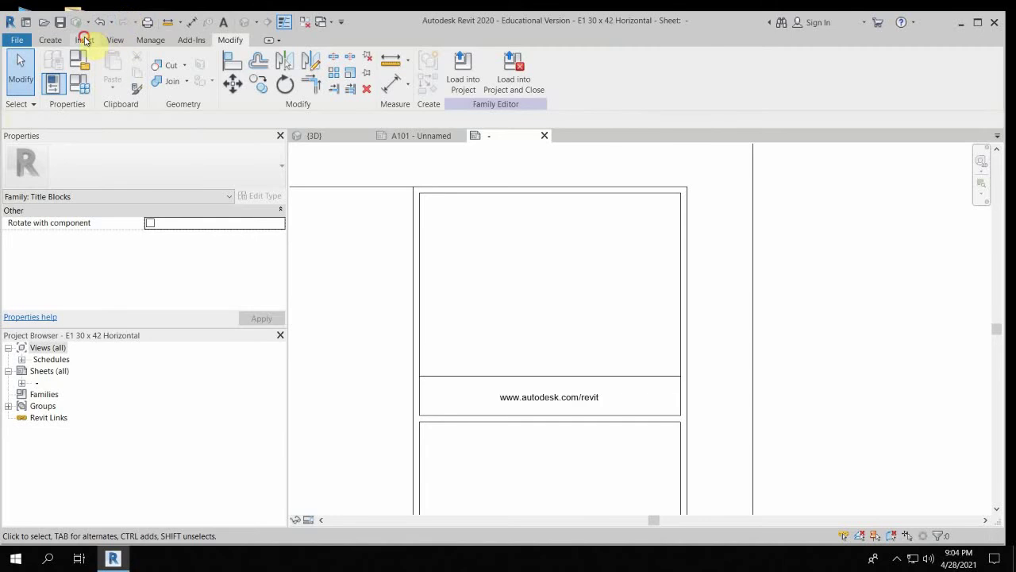
Import the image brickwall_bmp.jpg from the RenderingDemo folder on the desktop and place it over the empty logo box.
{"action": "left_click", "coordinate": [85, 40]}
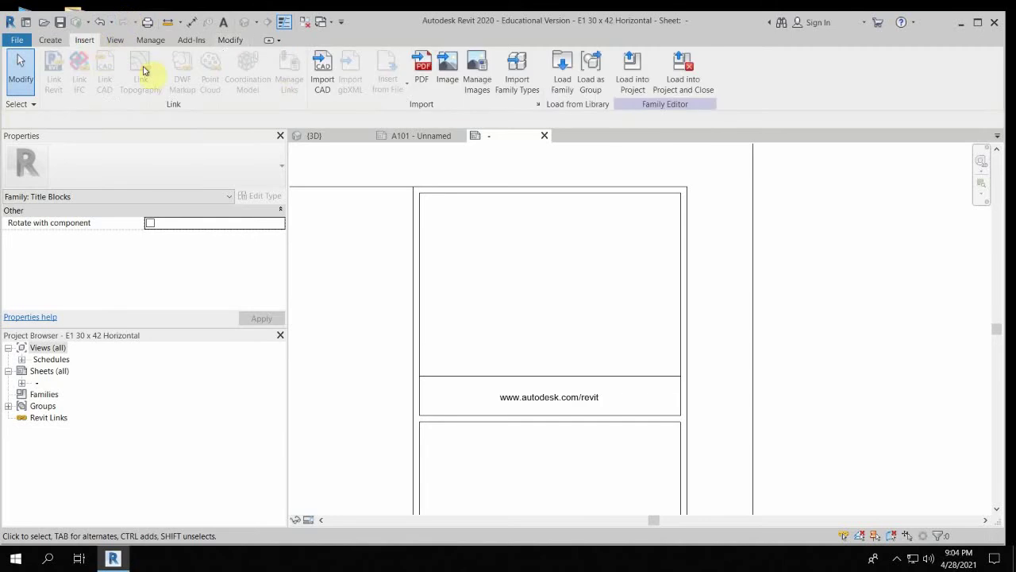
{"action": "left_click", "coordinate": [447, 67]}
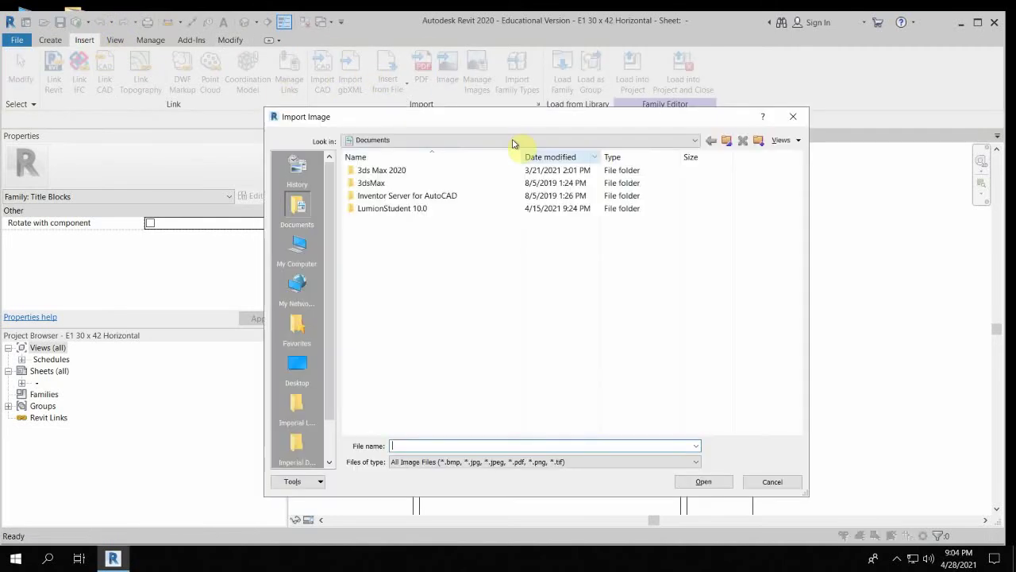
{"action": "left_click", "coordinate": [297, 367]}
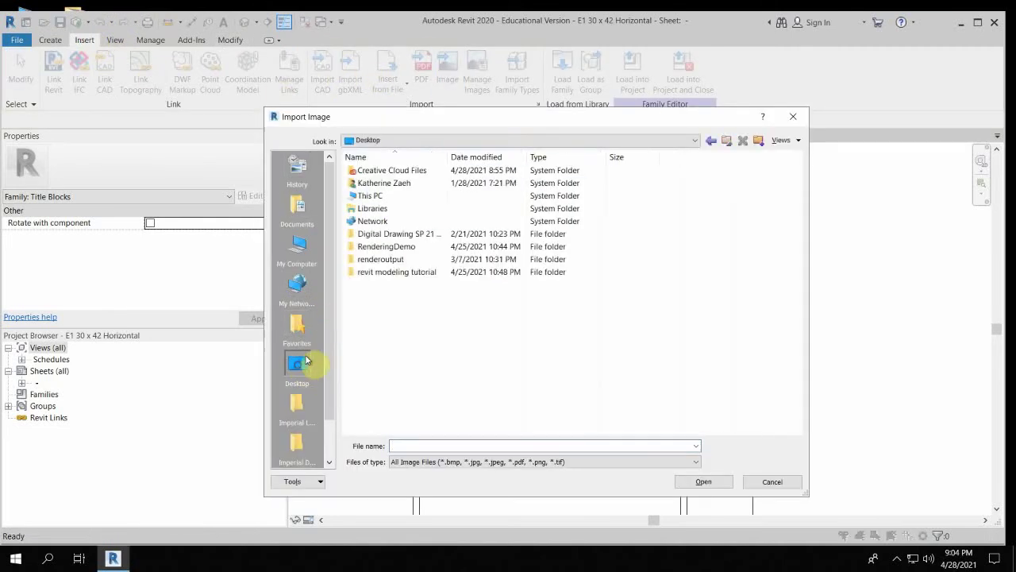
{"action": "left_click", "coordinate": [388, 262]}
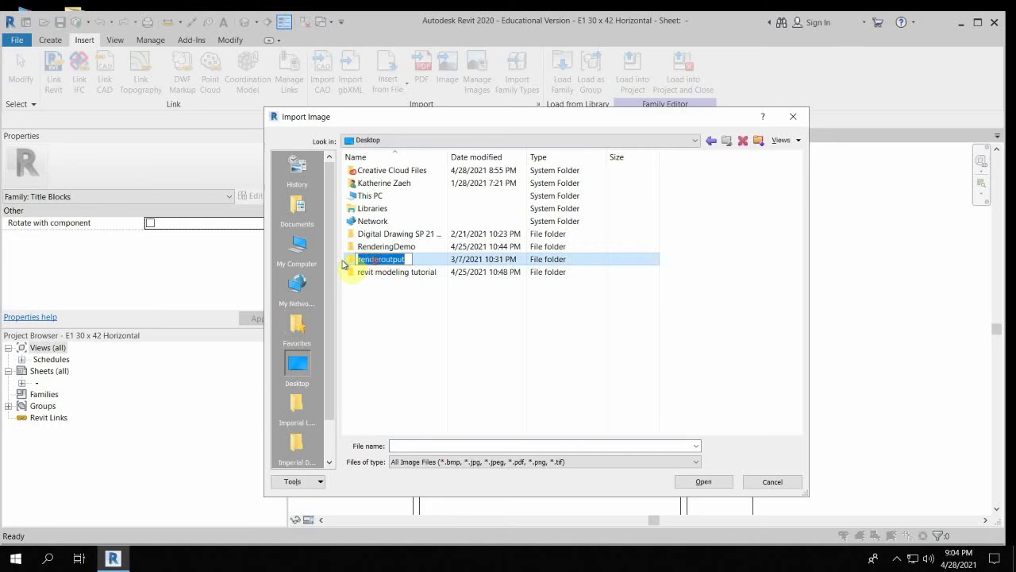
{"action": "double_click", "coordinate": [449, 260]}
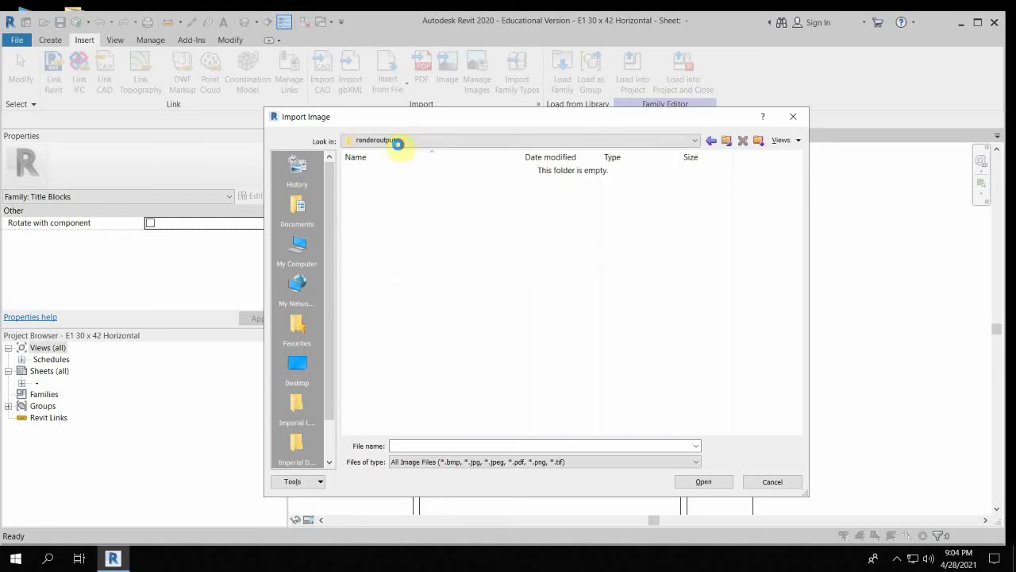
{"action": "left_click", "coordinate": [397, 144]}
{"action": "left_click", "coordinate": [399, 261]}
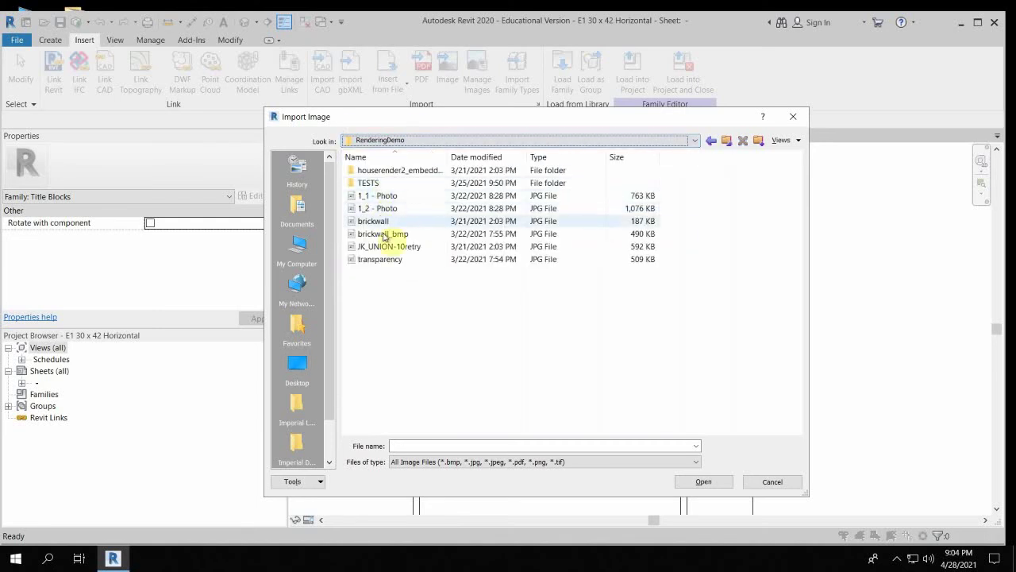
{"action": "left_click", "coordinate": [401, 247]}
{"action": "left_click", "coordinate": [411, 235]}
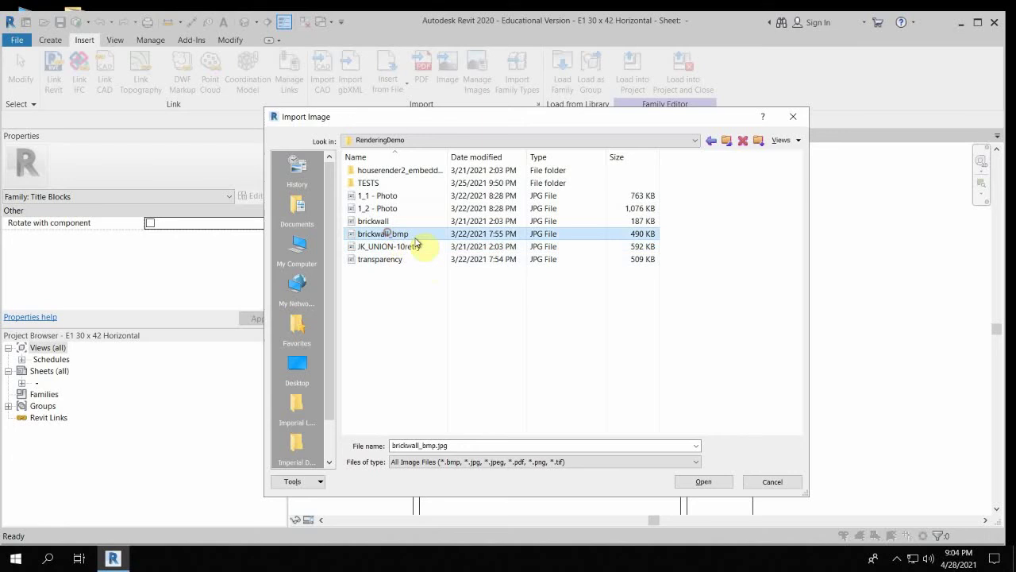
{"action": "left_click", "coordinate": [706, 482]}
{"action": "left_click", "coordinate": [529, 290]}
Scale the brick wall image down proportionally so it fits inside the logo box, nearly filling its width.
{"action": "scroll", "coordinate": [527, 288], "scroll_direction": "down", "scroll_amount": 3}
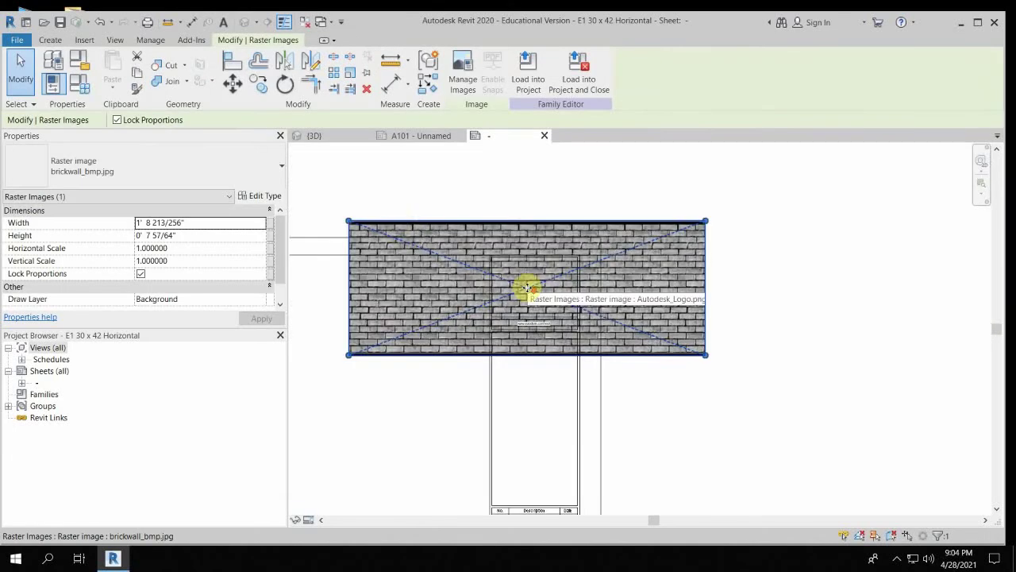
{"action": "left_click_drag", "start_coordinate": [350, 221], "coordinate": [540, 275]}
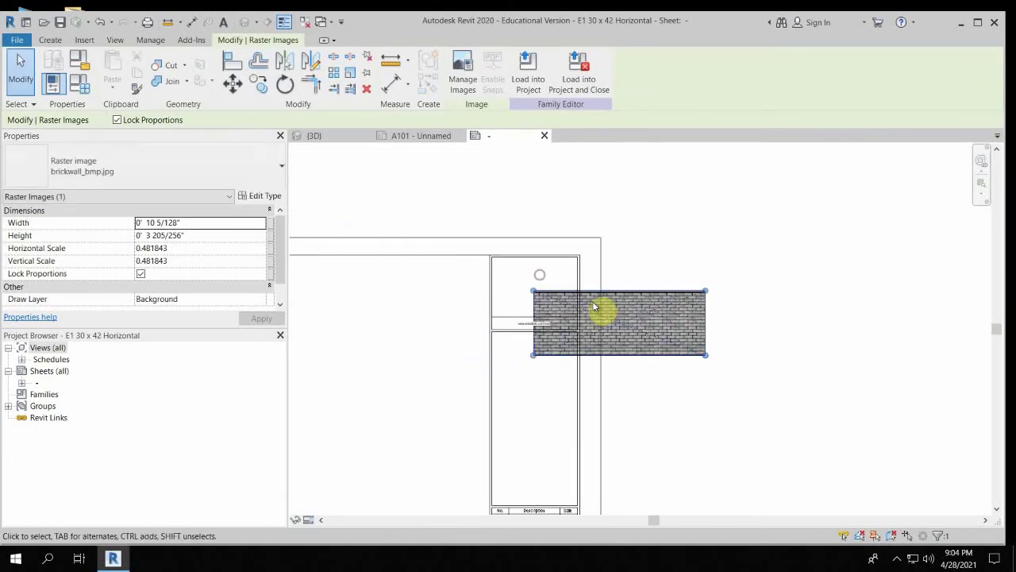
{"action": "scroll", "coordinate": [593, 306], "scroll_direction": "up", "scroll_amount": 3}
{"action": "left_click_drag", "start_coordinate": [771, 386], "coordinate": [498, 265]}
{"action": "scroll", "coordinate": [477, 266], "scroll_direction": "up", "scroll_amount": 3}
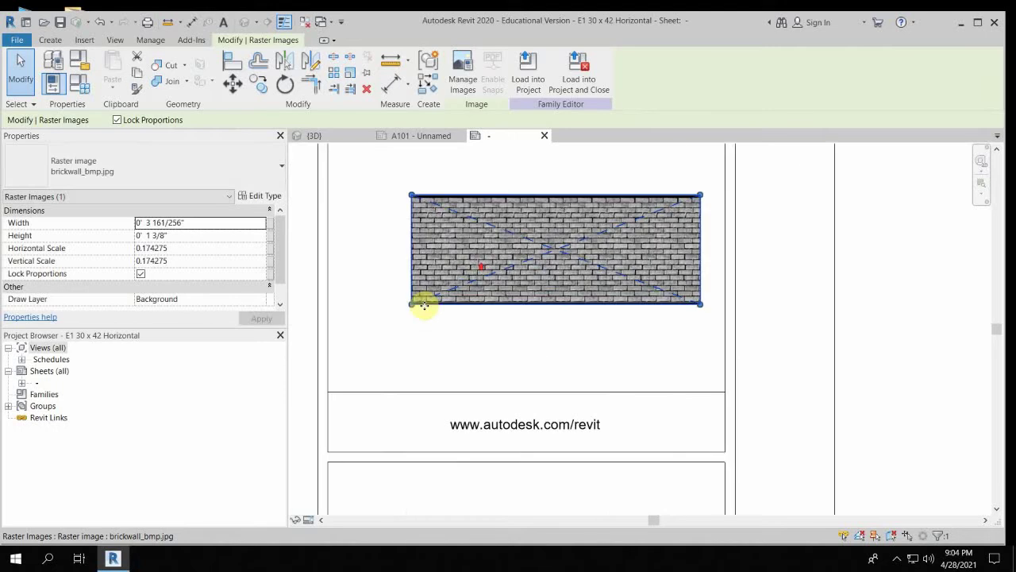
{"action": "left_click_drag", "start_coordinate": [424, 305], "coordinate": [346, 347]}
{"action": "scroll", "coordinate": [457, 295], "scroll_direction": "down", "scroll_amount": 3}
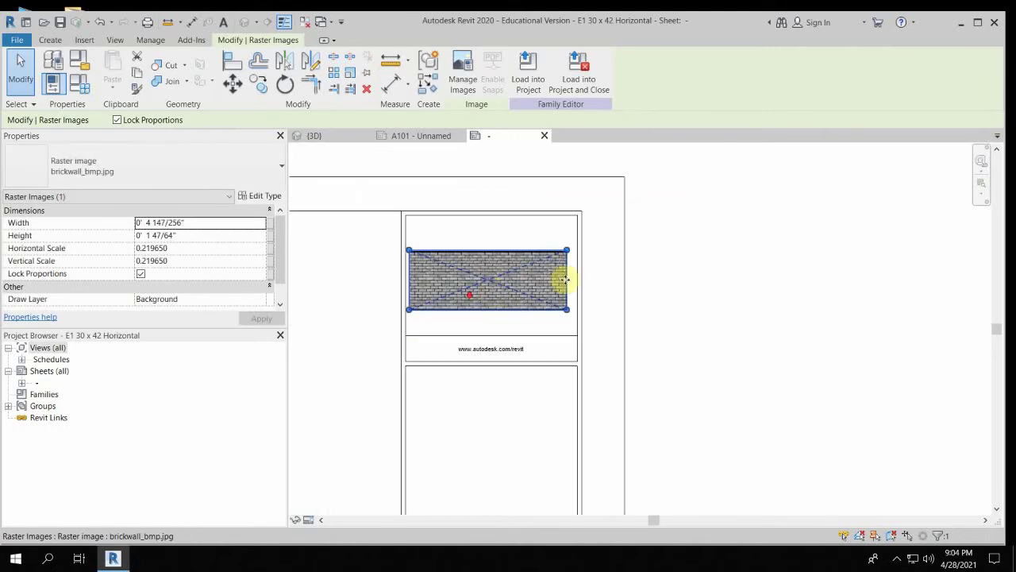
{"action": "left_click_drag", "start_coordinate": [567, 251], "coordinate": [575, 247]}
{"action": "left_click", "coordinate": [698, 252]}
Examine the title block's revision table, Client Name, Project Name and Sheet Name labels, and project data fields, selecting the Client Name label.
{"action": "scroll", "coordinate": [455, 316], "scroll_direction": "down", "scroll_amount": 1}
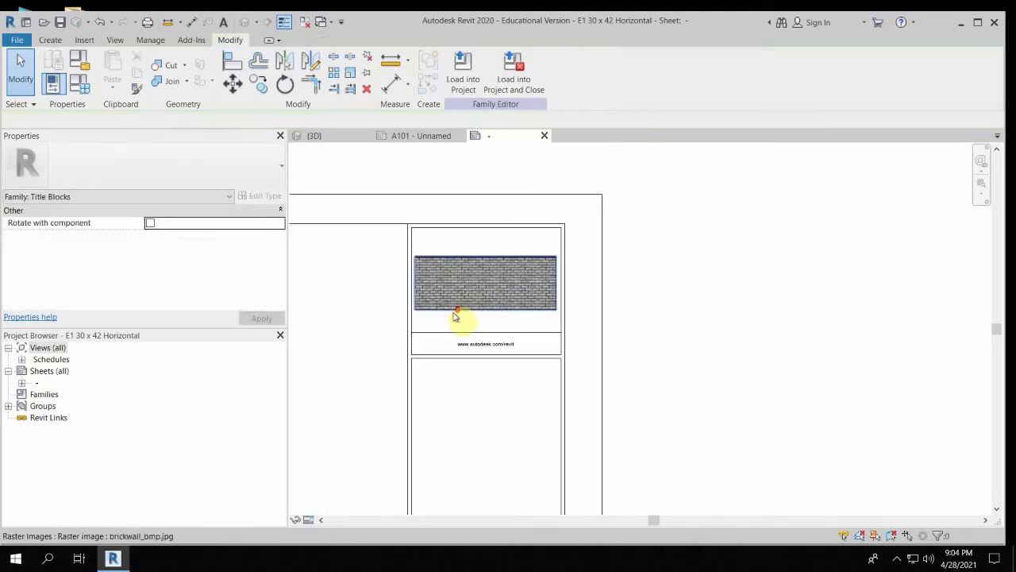
{"action": "scroll", "coordinate": [455, 316], "scroll_direction": "down", "scroll_amount": 2}
{"action": "middle_click_drag", "start_coordinate": [488, 333], "coordinate": [551, 329]}
{"action": "middle_click_drag", "start_coordinate": [521, 492], "coordinate": [492, 312]}
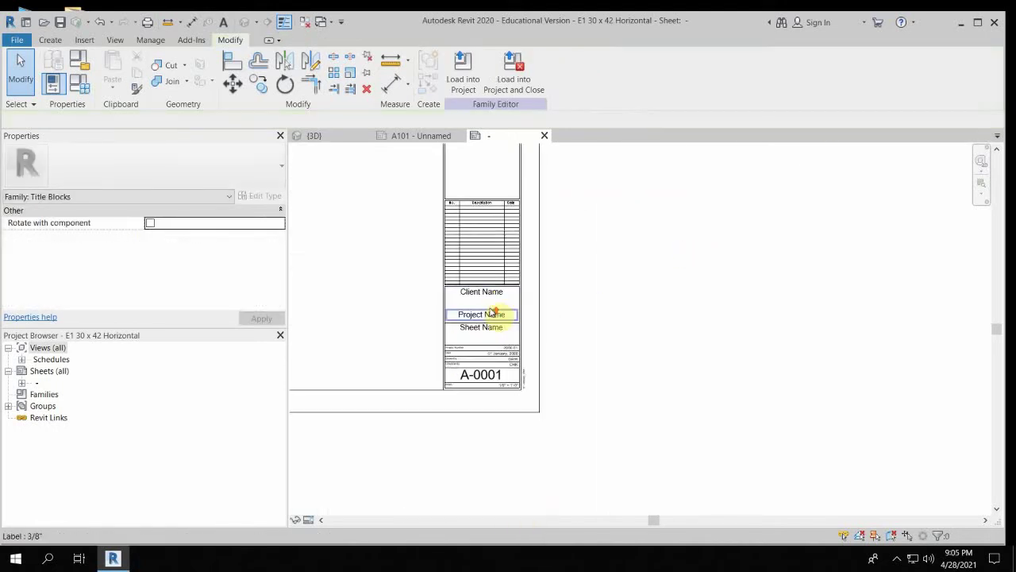
{"action": "scroll", "coordinate": [494, 312], "scroll_direction": "up", "scroll_amount": 2}
{"action": "left_click", "coordinate": [468, 284]}
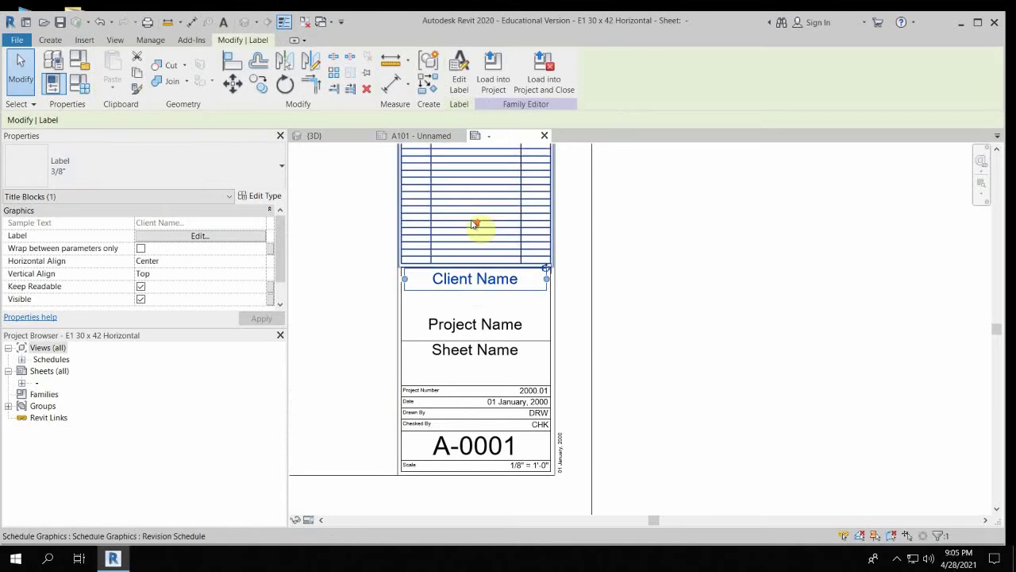
{"action": "scroll", "coordinate": [458, 197], "scroll_direction": "up", "scroll_amount": 1}
{"action": "middle_click_drag", "start_coordinate": [458, 197], "coordinate": [470, 487]}
{"action": "middle_click_drag", "start_coordinate": [464, 417], "coordinate": [426, 87]}
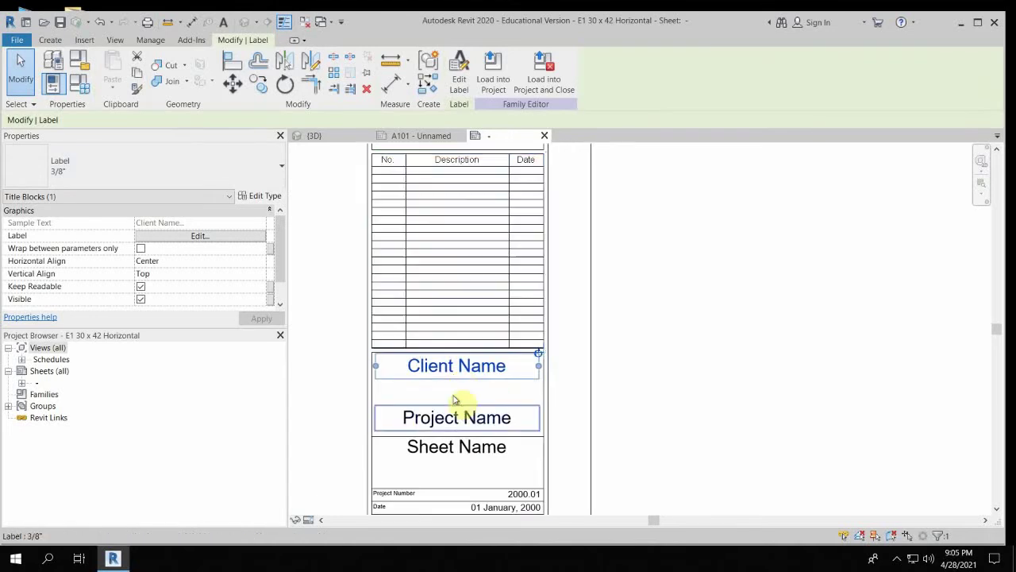
{"action": "scroll", "coordinate": [433, 370], "scroll_direction": "up", "scroll_amount": 2}
{"action": "scroll", "coordinate": [473, 370], "scroll_direction": "down", "scroll_amount": 2}
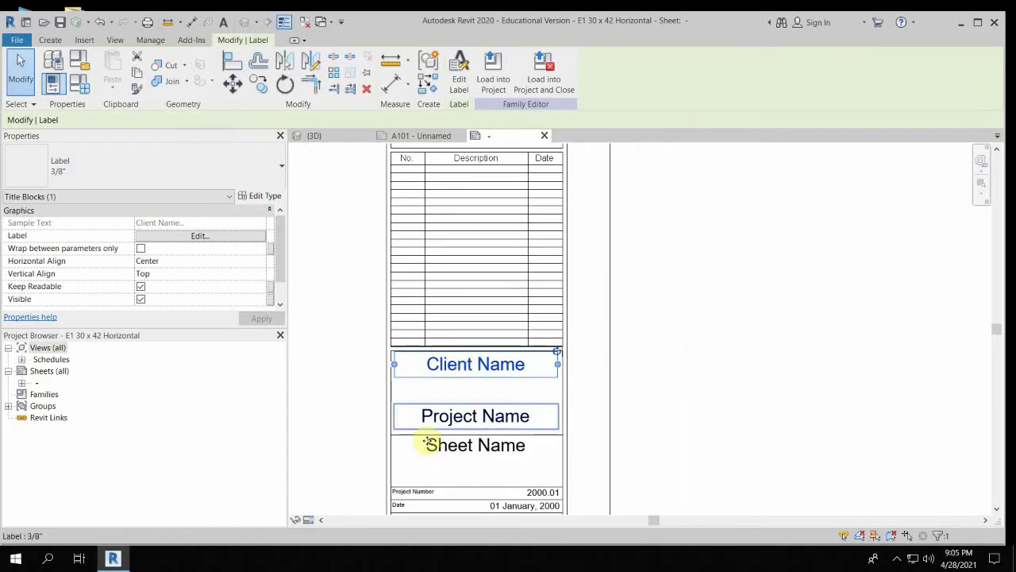
{"action": "scroll", "coordinate": [507, 373], "scroll_direction": "down", "scroll_amount": 2}
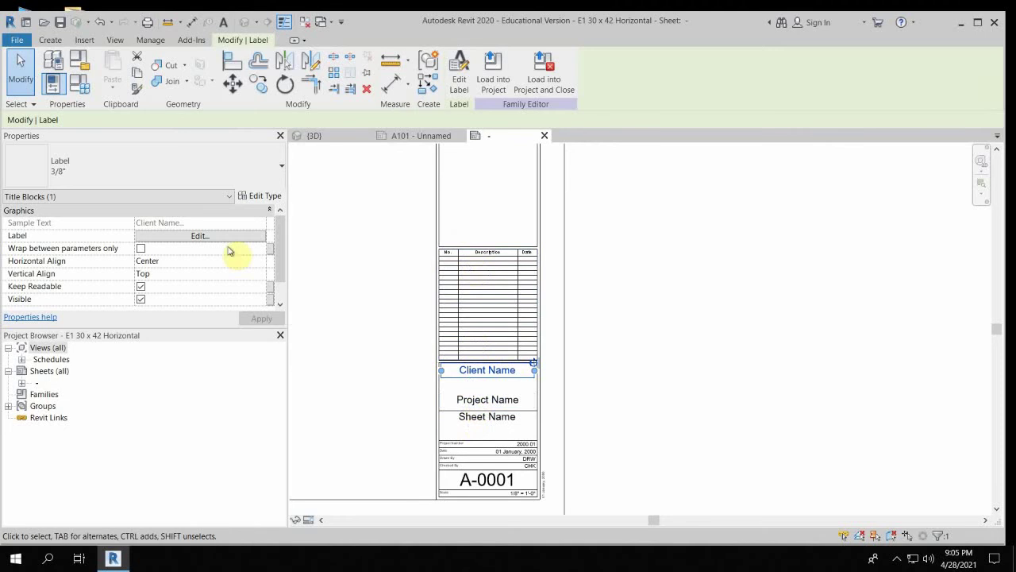
{"action": "scroll", "coordinate": [492, 370], "scroll_direction": "up", "scroll_amount": 3}
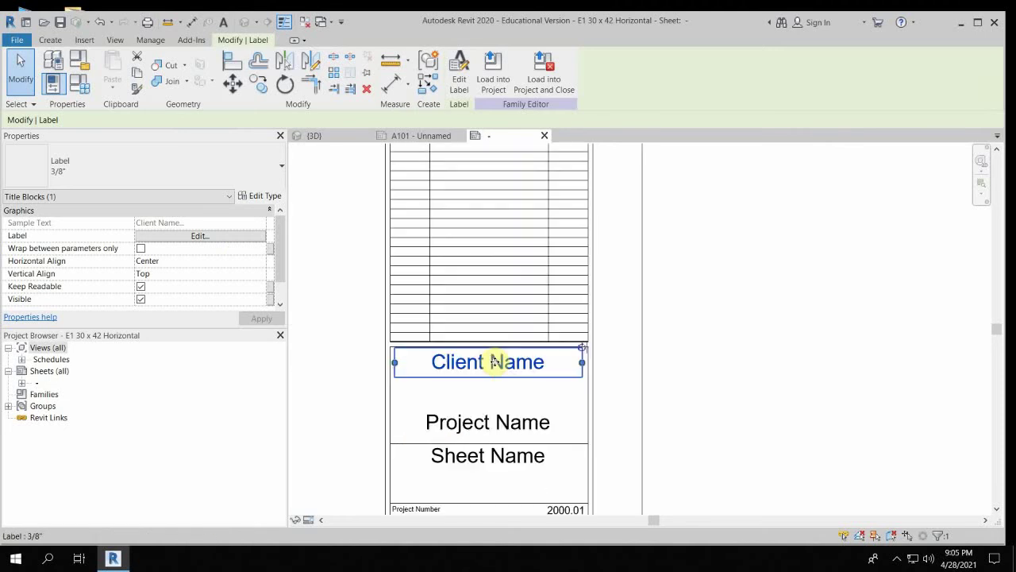
{"action": "scroll", "coordinate": [482, 406], "scroll_direction": "down", "scroll_amount": 3}
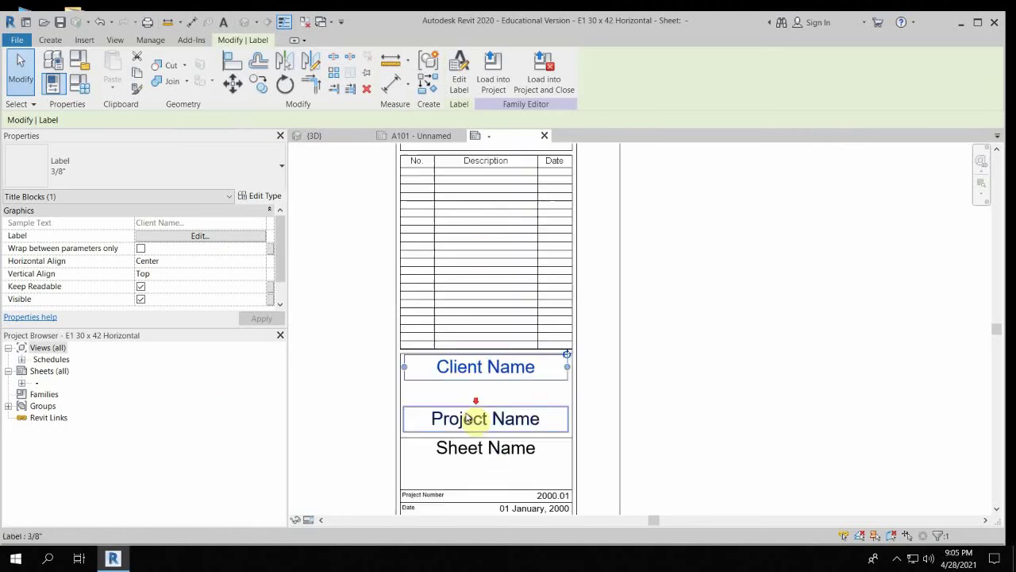
{"action": "middle_click_drag", "start_coordinate": [523, 387], "coordinate": [591, 337]}
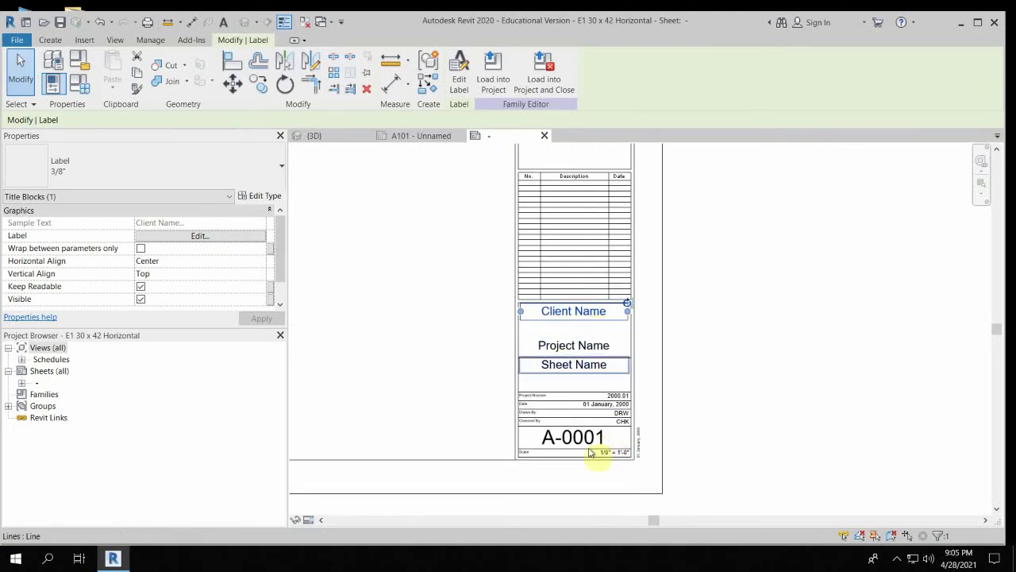
Examine the title block's Project Number, Date, Drawn By and Checked By labels, the sheet number, scale field and overall layout.
{"action": "scroll", "coordinate": [627, 396], "scroll_direction": "up", "scroll_amount": 3}
{"action": "left_click", "coordinate": [597, 397]}
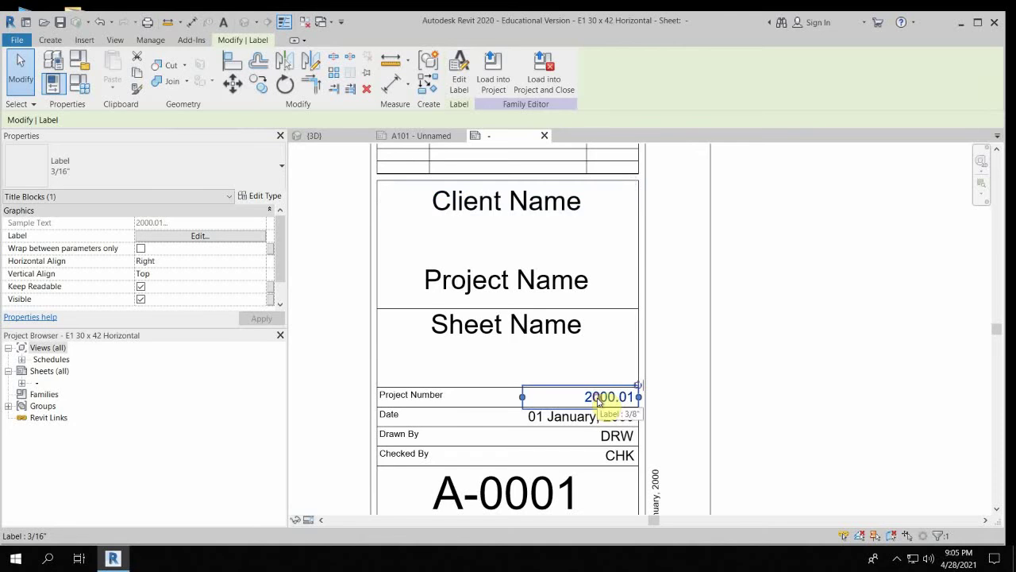
{"action": "left_click", "coordinate": [631, 446]}
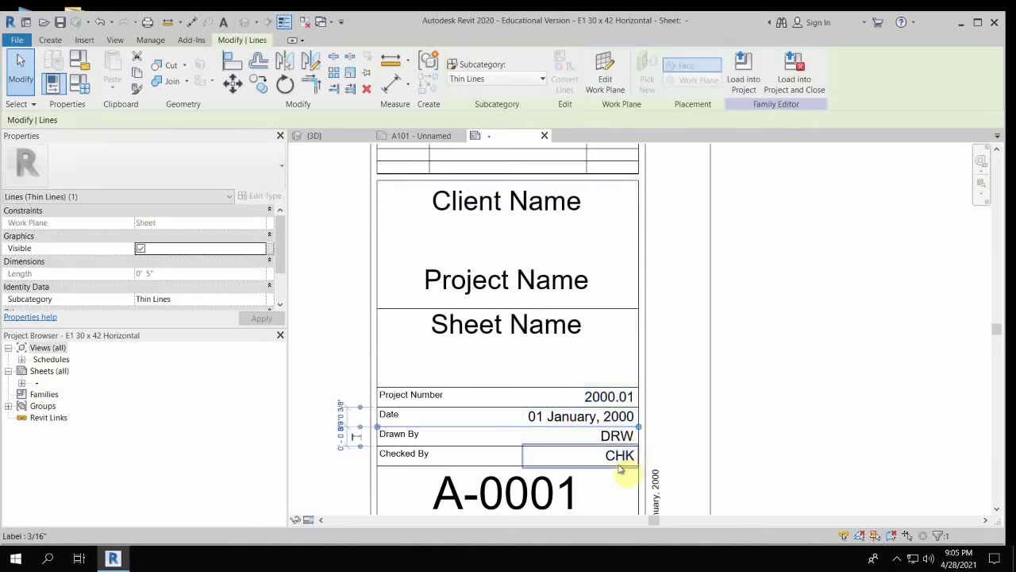
{"action": "left_click", "coordinate": [618, 465]}
{"action": "left_click", "coordinate": [617, 455]}
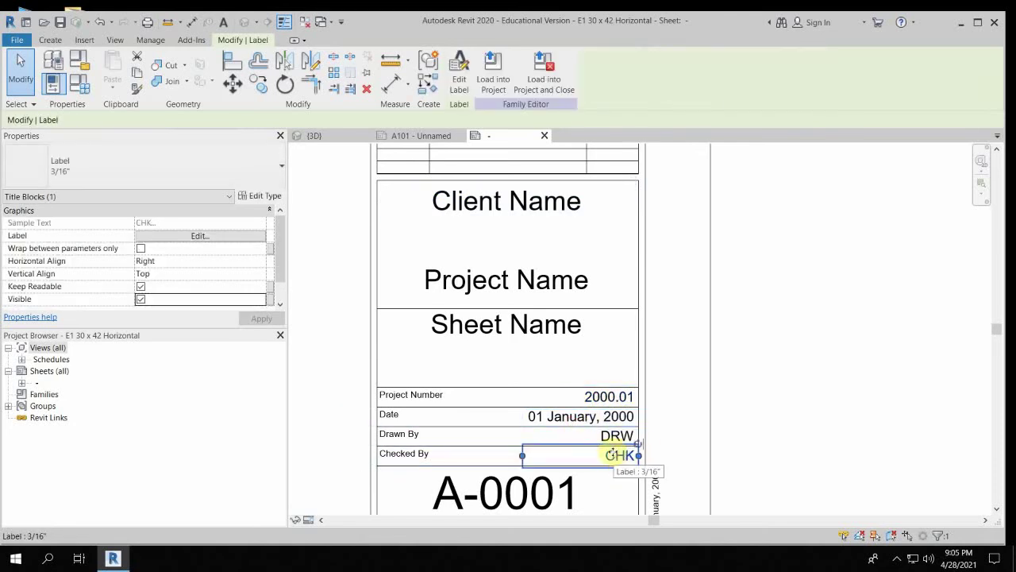
{"action": "scroll", "coordinate": [603, 357], "scroll_direction": "down", "scroll_amount": 5}
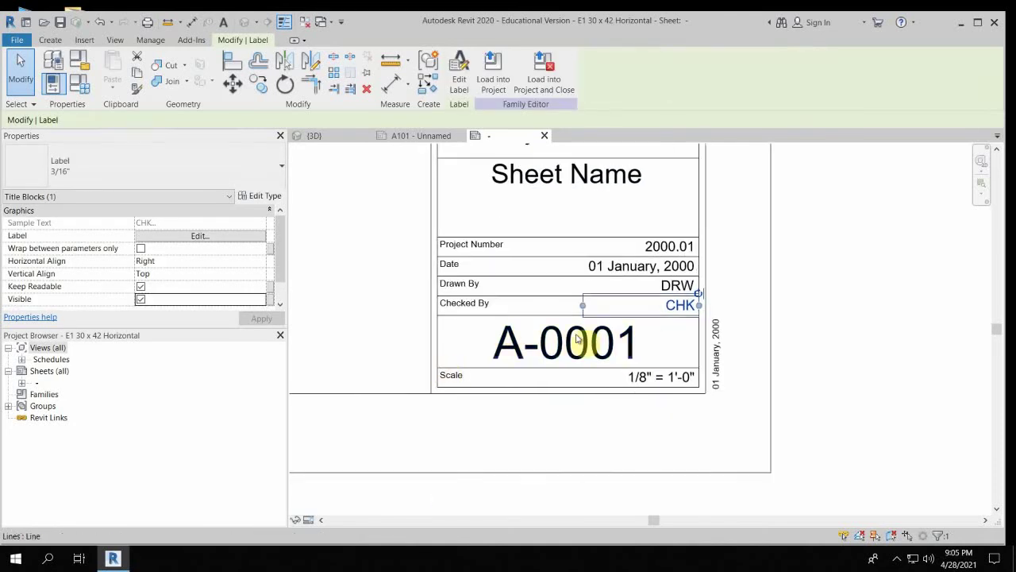
{"action": "scroll", "coordinate": [594, 318], "scroll_direction": "down", "scroll_amount": 4}
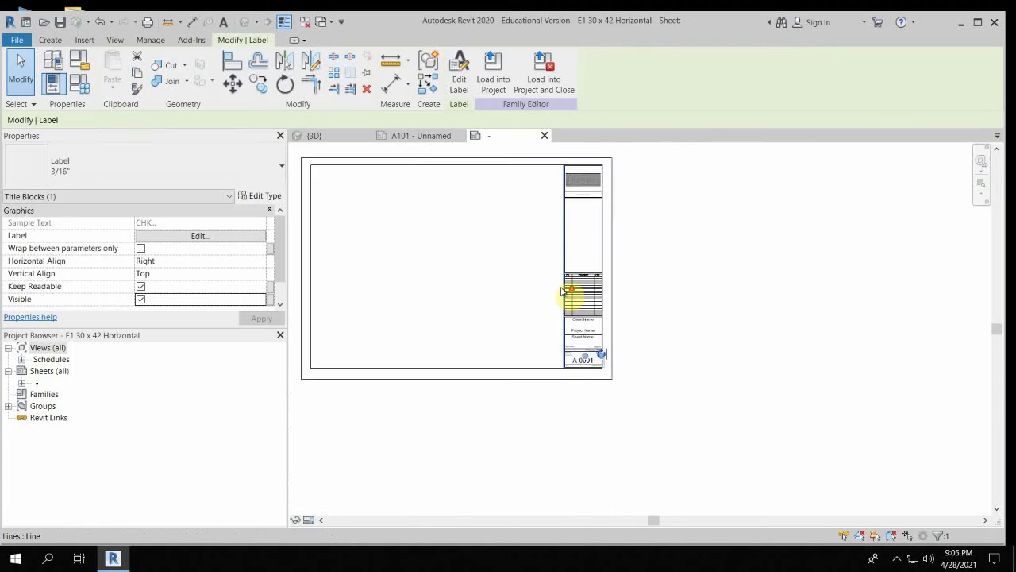
{"action": "scroll", "coordinate": [598, 340], "scroll_direction": "up", "scroll_amount": 1}
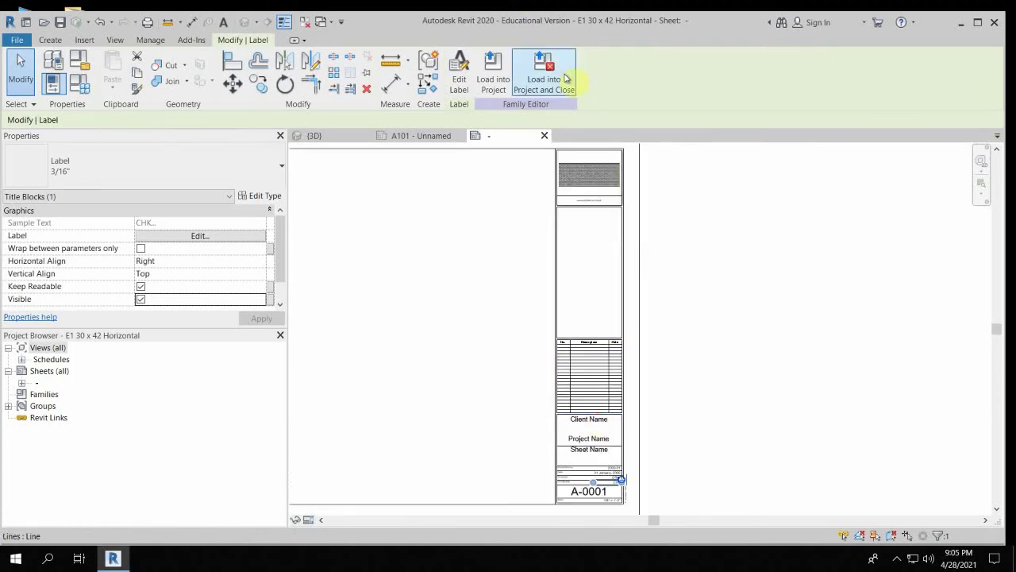
Load the edited title block into the project and close it without saving the family file, overwriting the existing version.
{"action": "left_click", "coordinate": [553, 78]}
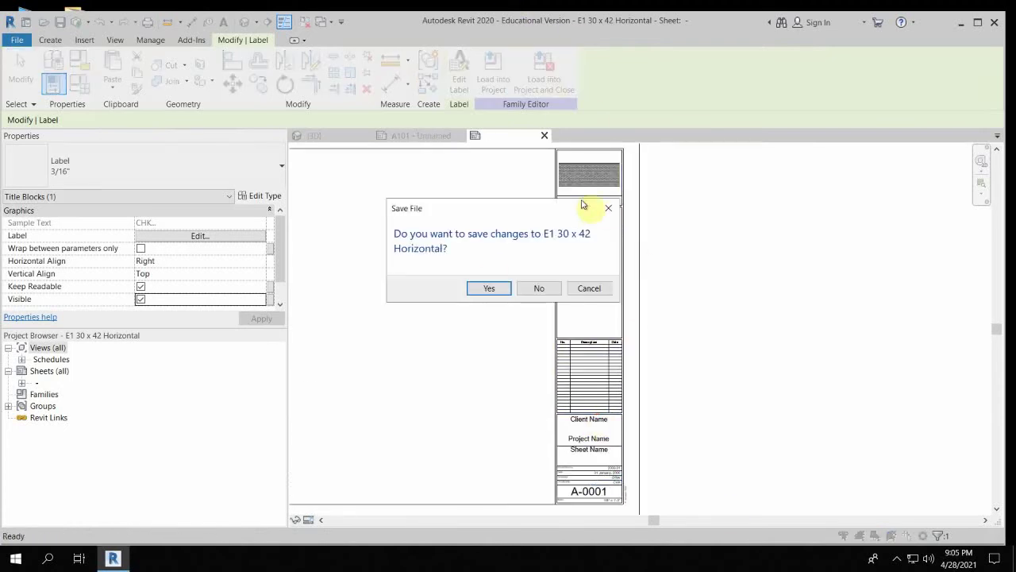
{"action": "left_click", "coordinate": [541, 288]}
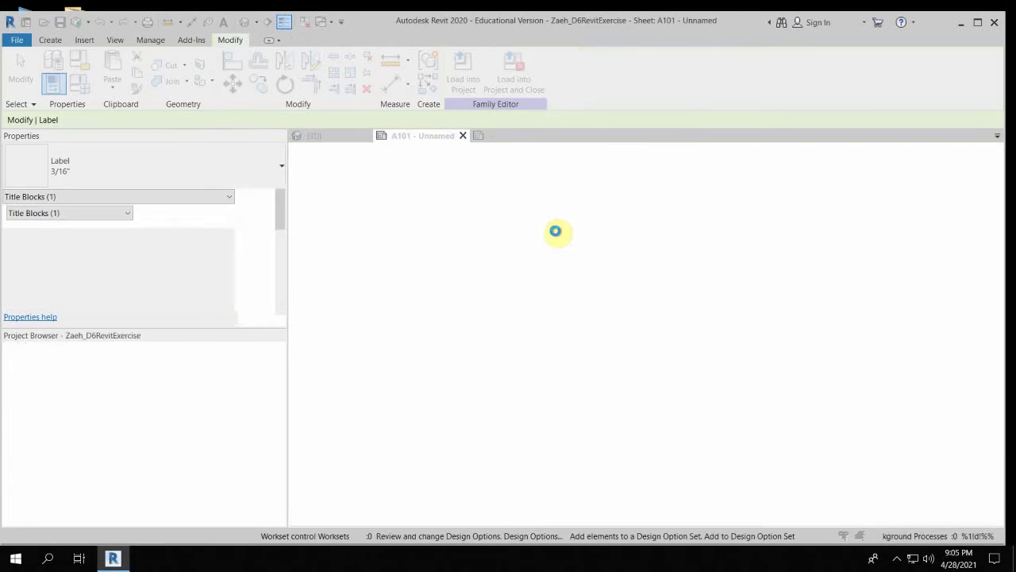
{"action": "left_click", "coordinate": [396, 274]}
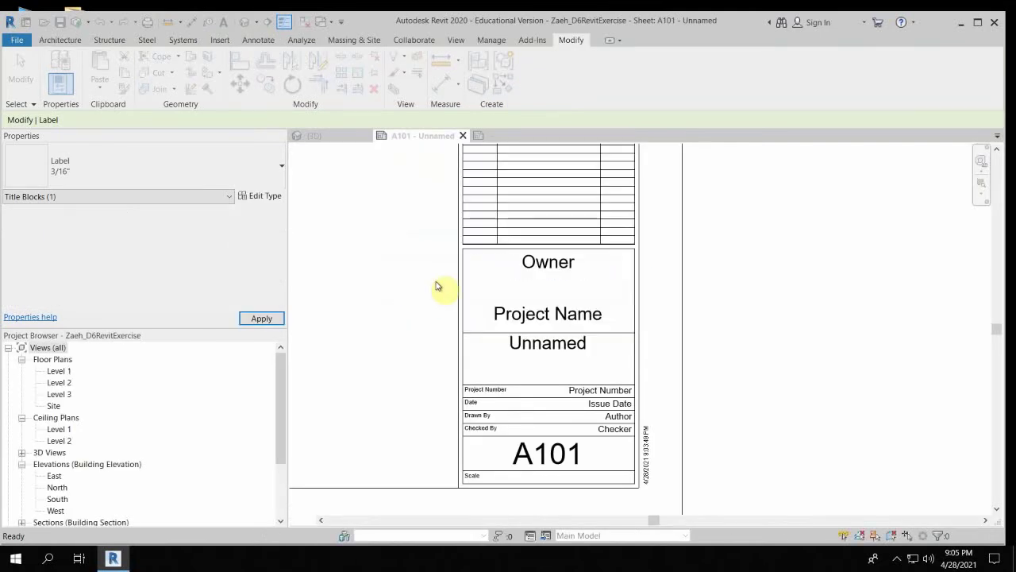
Inspect the reloaded title block on sheet A101, from the brick wall logo to the owner, project name and sheet name fields.
{"action": "middle_click_drag", "start_coordinate": [548, 162], "coordinate": [569, 476]}
{"action": "scroll", "coordinate": [578, 407], "scroll_direction": "down", "scroll_amount": 6}
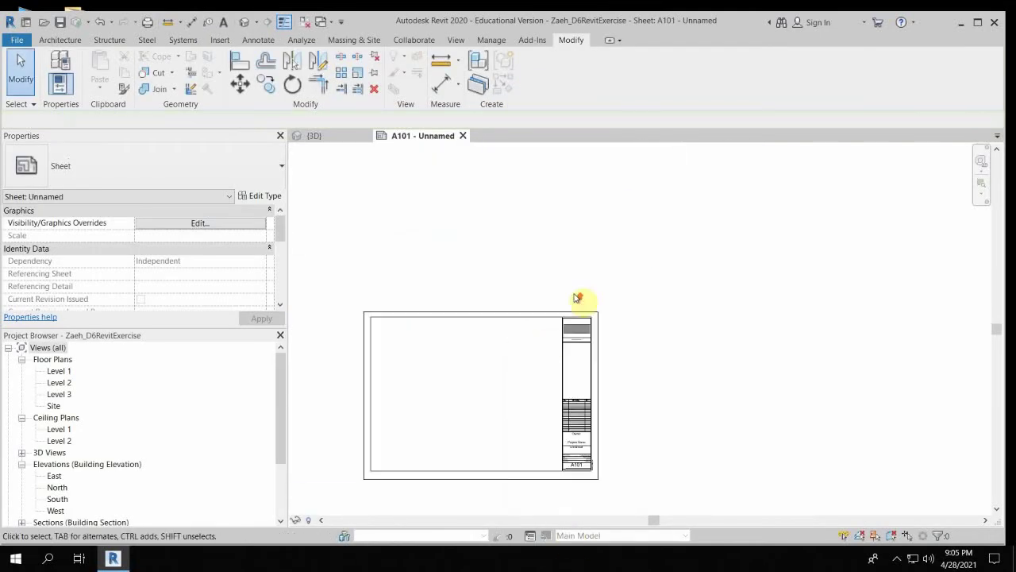
{"action": "scroll", "coordinate": [575, 329], "scroll_direction": "up", "scroll_amount": 5}
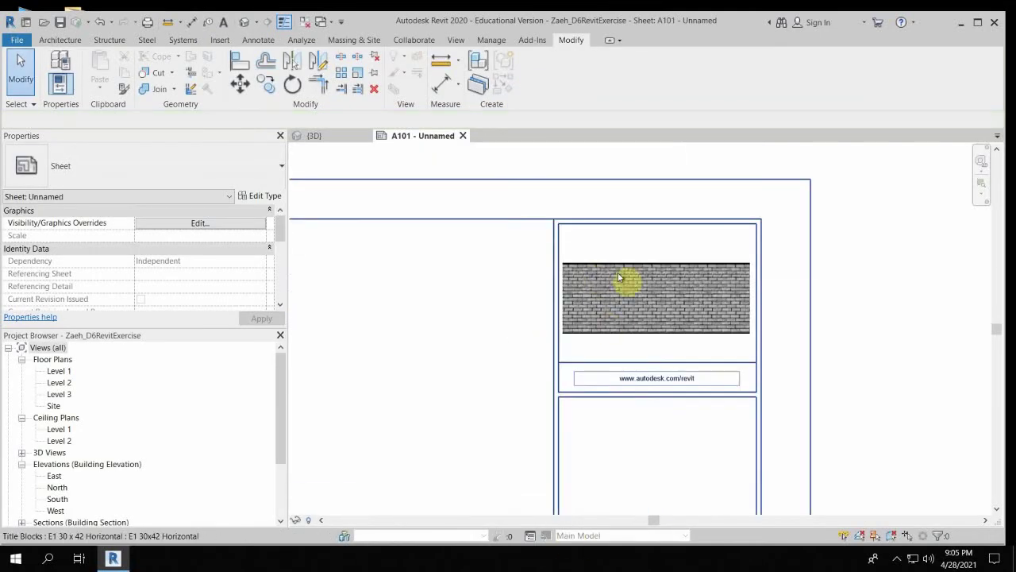
{"action": "scroll", "coordinate": [548, 315], "scroll_direction": "down", "scroll_amount": 1}
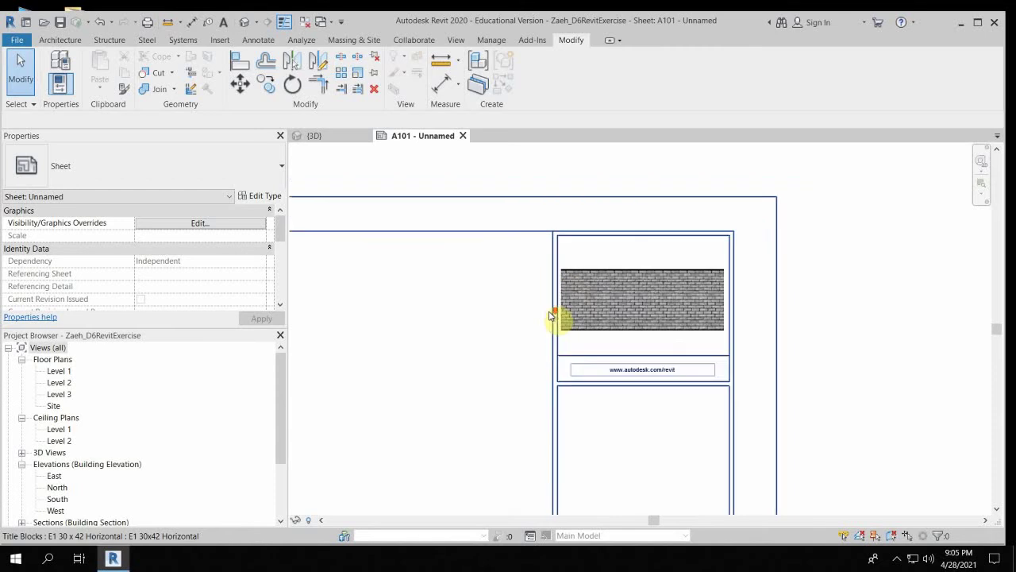
{"action": "scroll", "coordinate": [548, 316], "scroll_direction": "down", "scroll_amount": 1}
{"action": "middle_click_drag", "start_coordinate": [585, 437], "coordinate": [535, 198]}
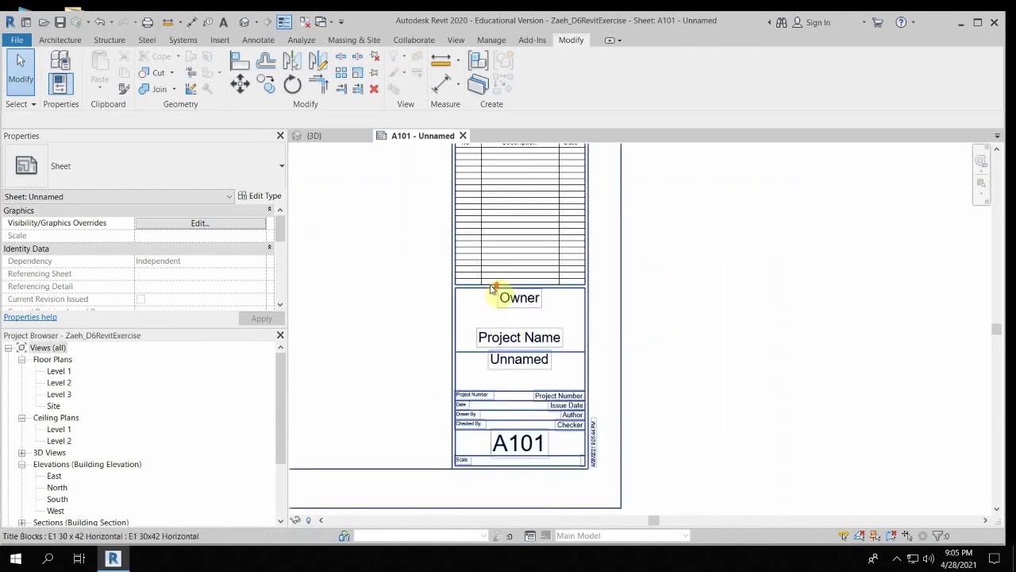
{"action": "scroll", "coordinate": [492, 290], "scroll_direction": "up", "scroll_amount": 3}
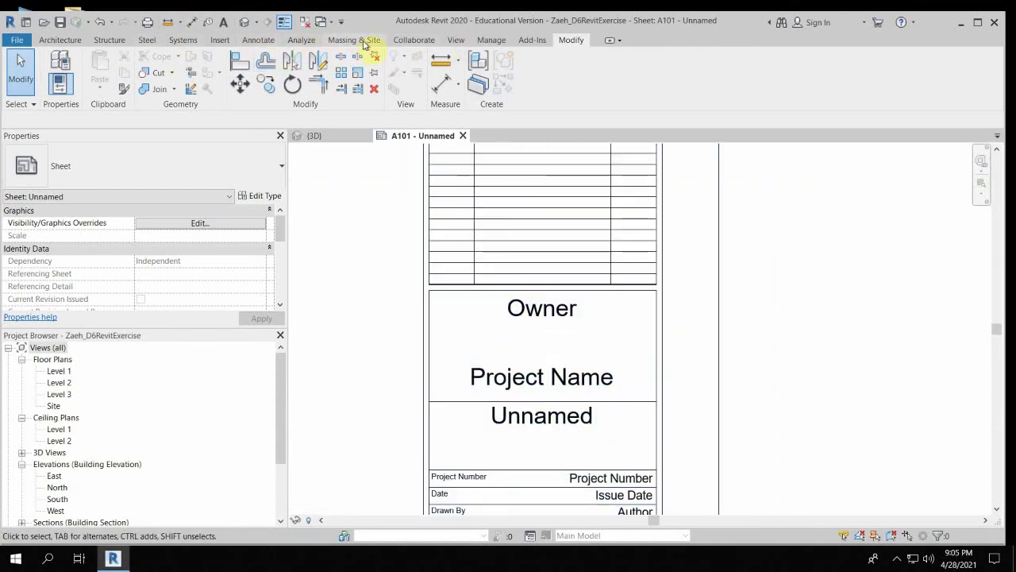
Open the Project Information settings, move the dialog clear of the title block and enlarge it to show every parameter.
{"action": "left_click", "coordinate": [492, 40]}
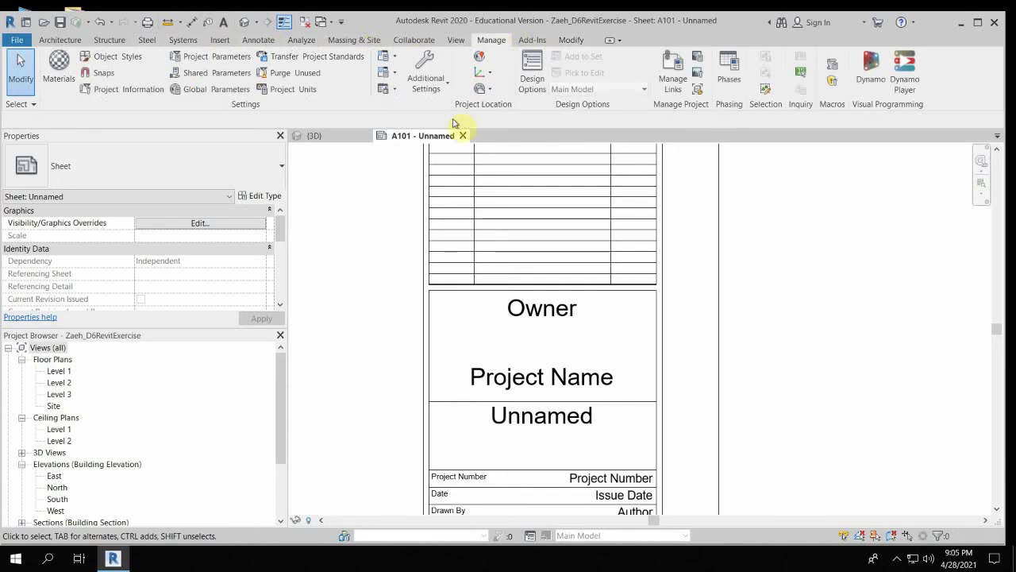
{"action": "left_click", "coordinate": [115, 90]}
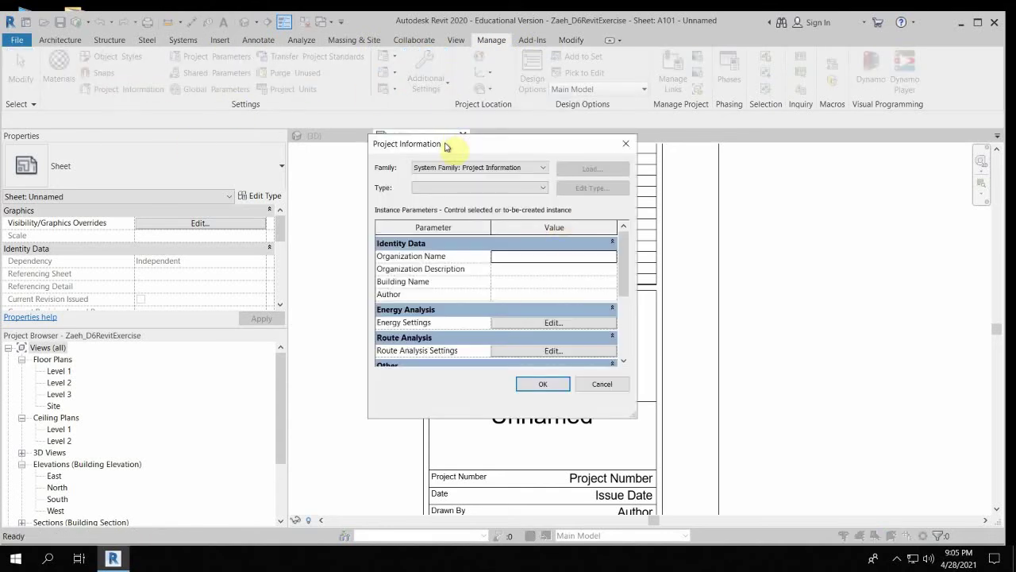
{"action": "left_click_drag", "start_coordinate": [445, 145], "coordinate": [164, 50]}
{"action": "left_click_drag", "start_coordinate": [358, 323], "coordinate": [397, 419]}
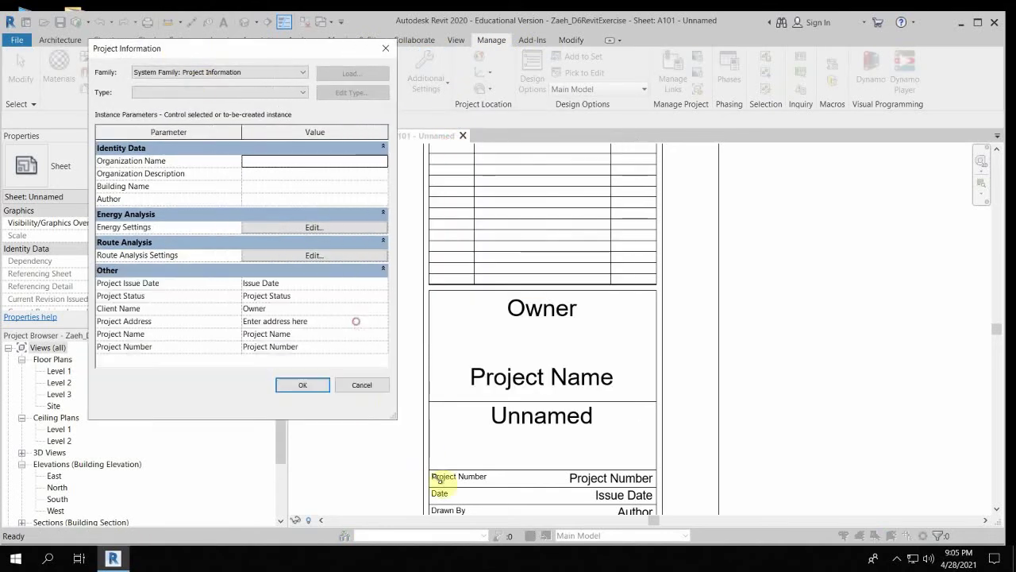
{"action": "left_click_drag", "start_coordinate": [439, 478], "coordinate": [447, 498]}
Enter the two-line street address as the Project Address in the project information.
{"action": "left_click", "coordinate": [341, 323]}
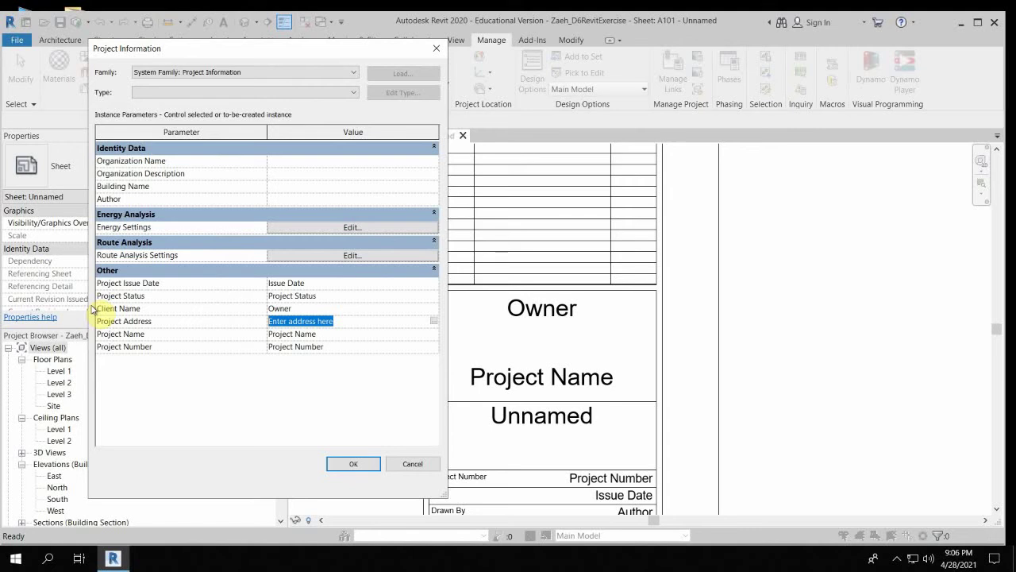
{"action": "left_click", "coordinate": [433, 321]}
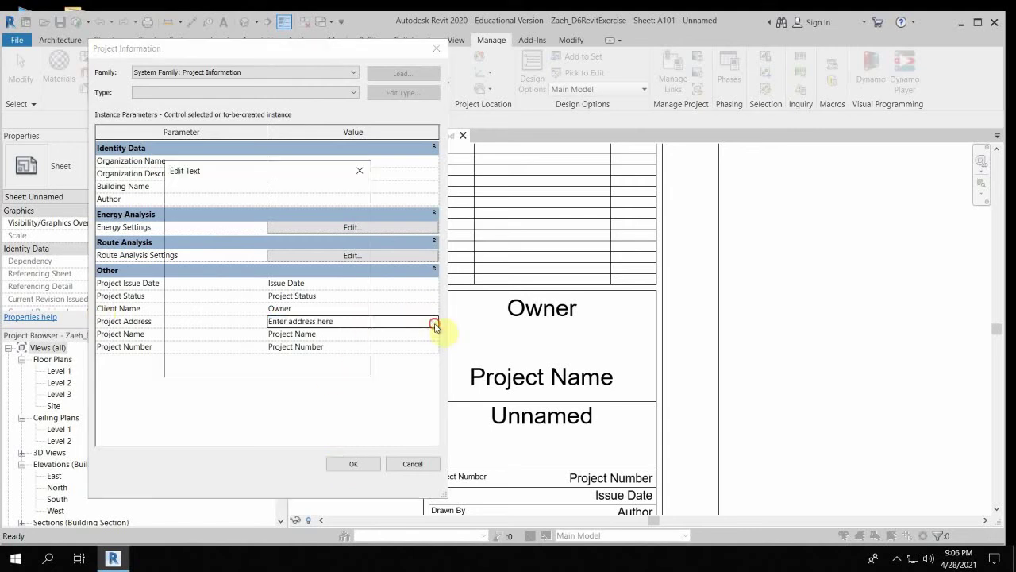
{"action": "type", "text": "1210"}
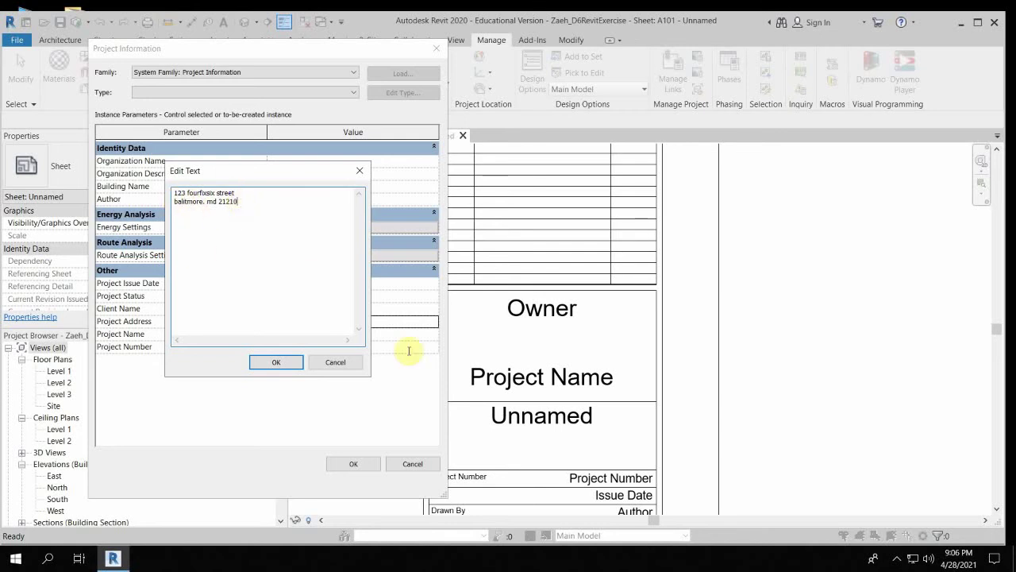
{"action": "left_click", "coordinate": [277, 362]}
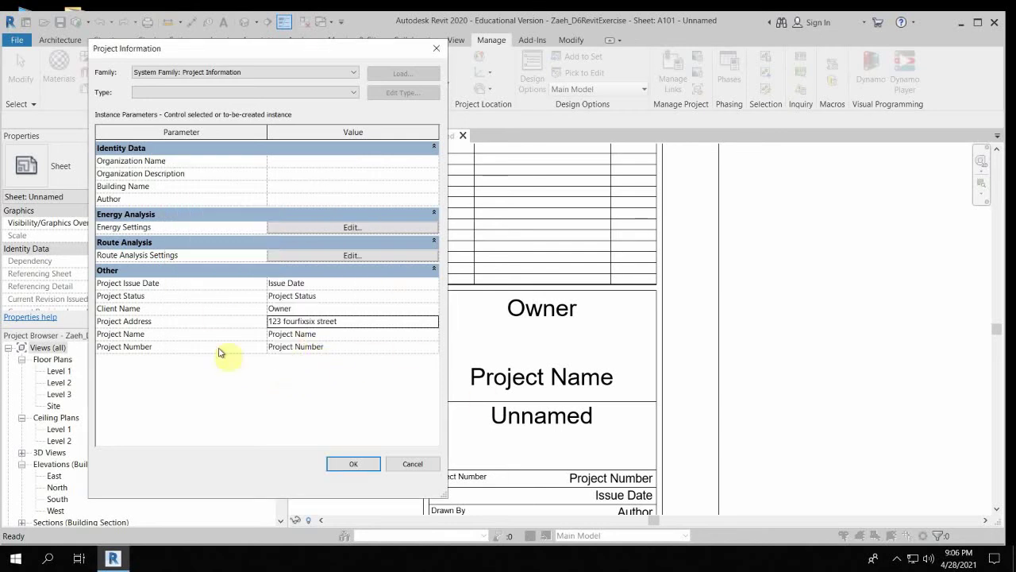
Set the Project Name to Practice and the Project Number to 21007.
{"action": "left_click", "coordinate": [407, 333]}
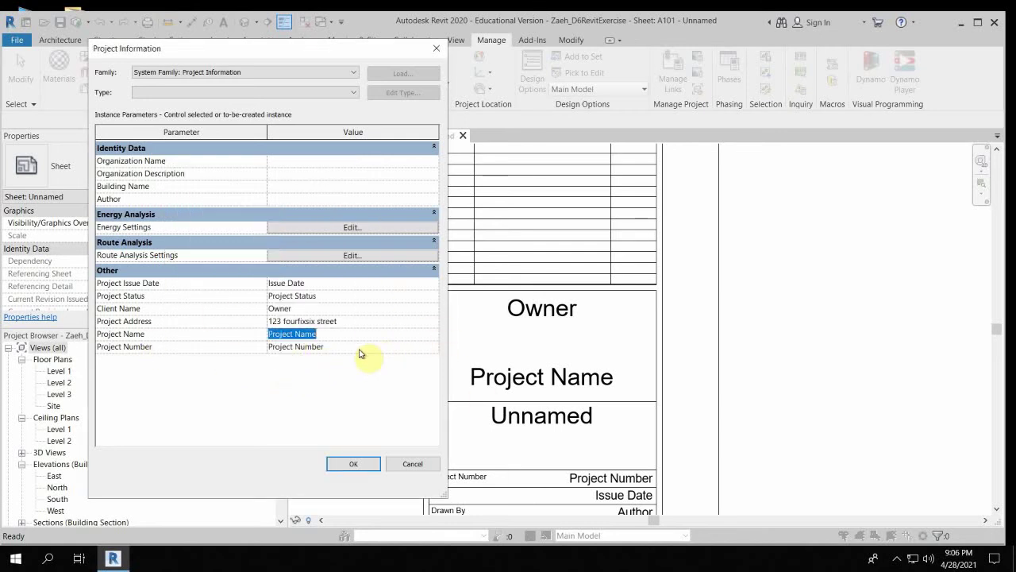
{"action": "key", "text": "BackSpace"}
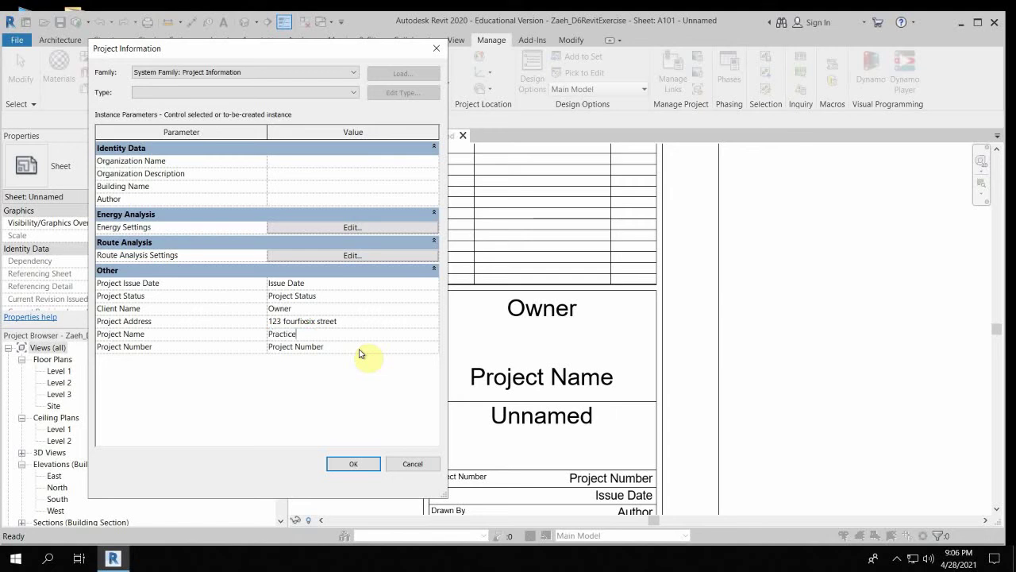
{"action": "left_click", "coordinate": [359, 350]}
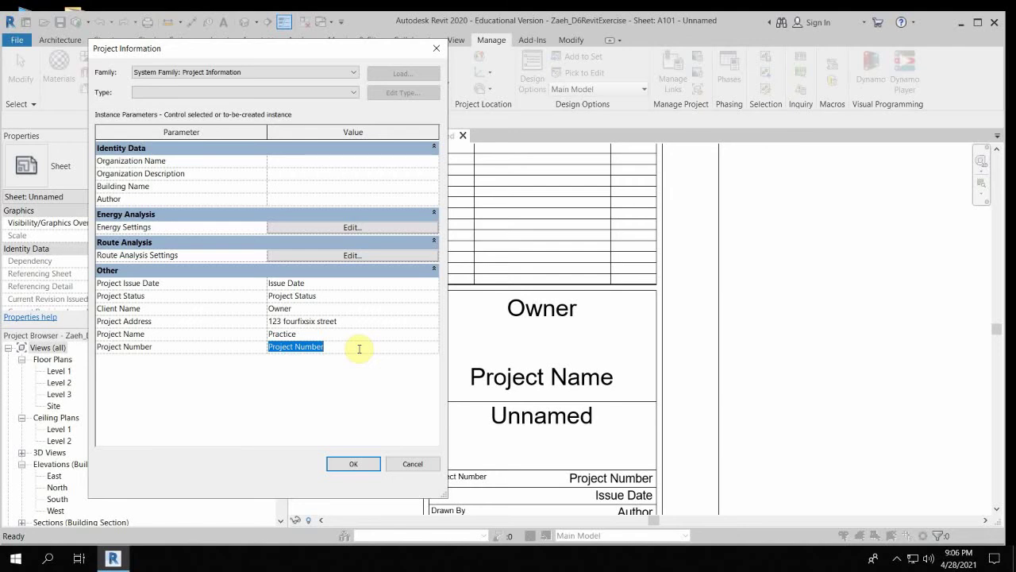
{"action": "type", "text": "21"}
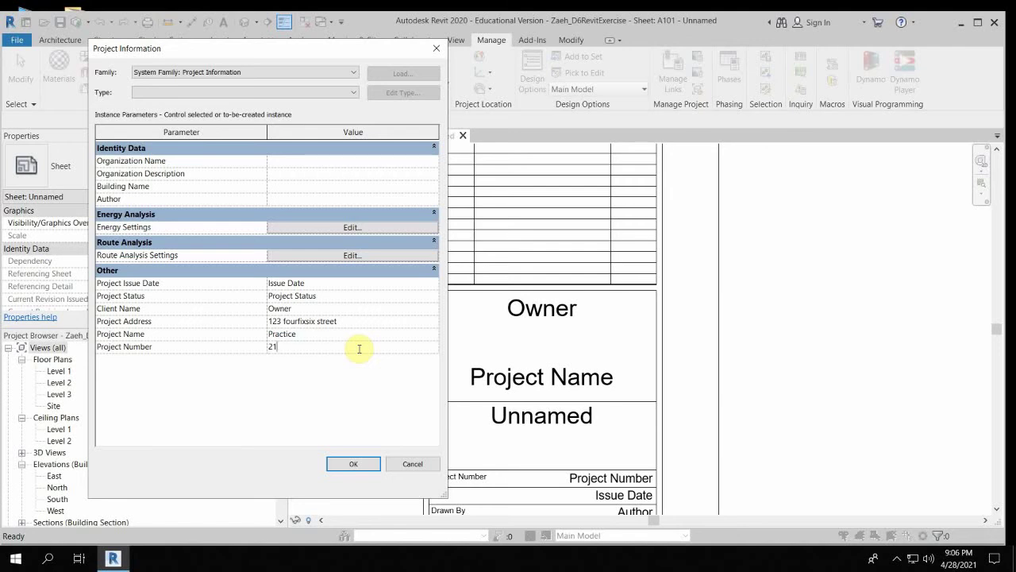
{"action": "type", "text": "007"}
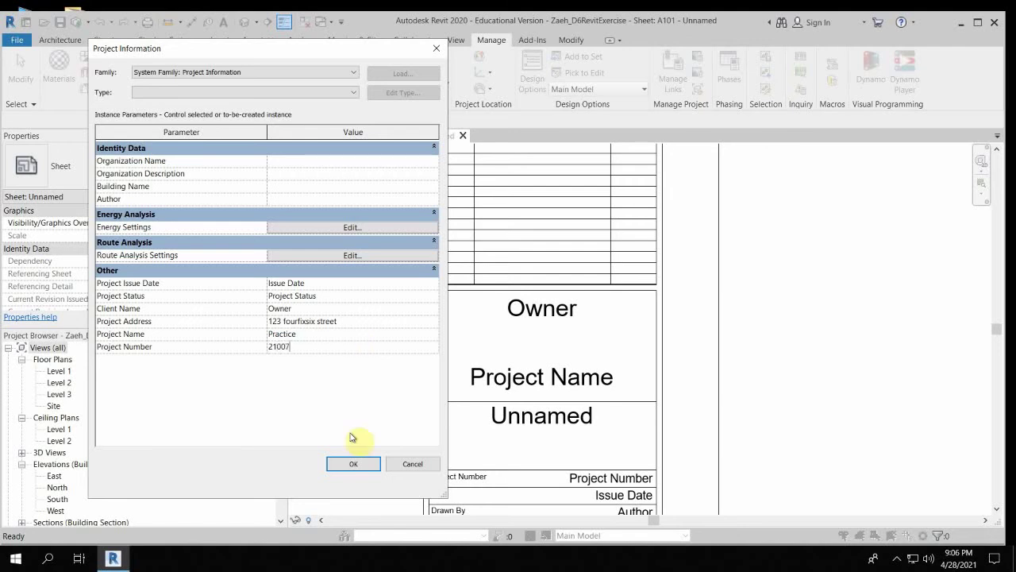
Set the Project Issue Date to May 6, 2021 and the Project Status to Concept Design.
{"action": "left_click", "coordinate": [311, 283]}
{"action": "left_click", "coordinate": [140, 283]}
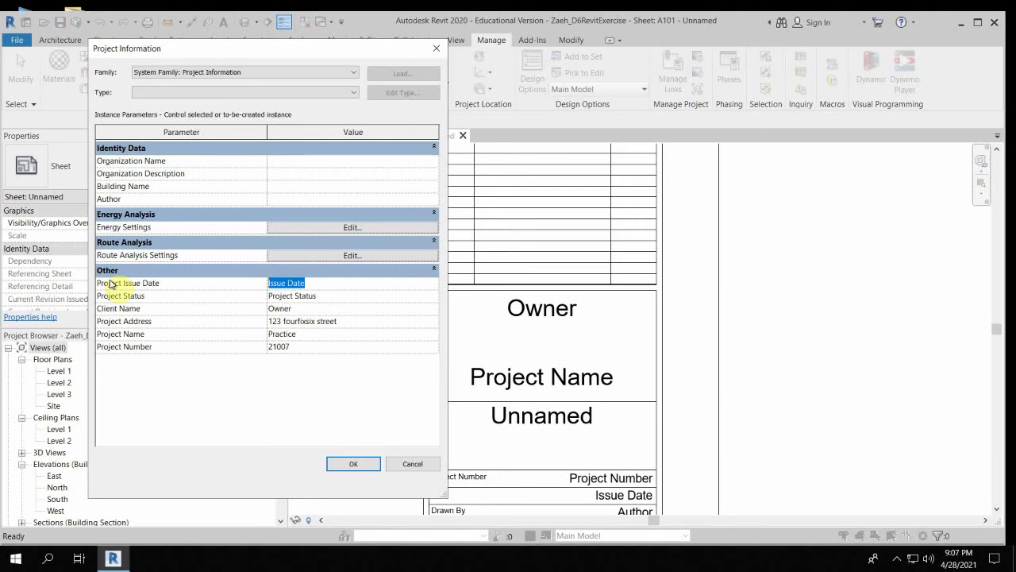
{"action": "type", "text": "May 6, 2021"}
{"action": "left_click", "coordinate": [336, 295]}
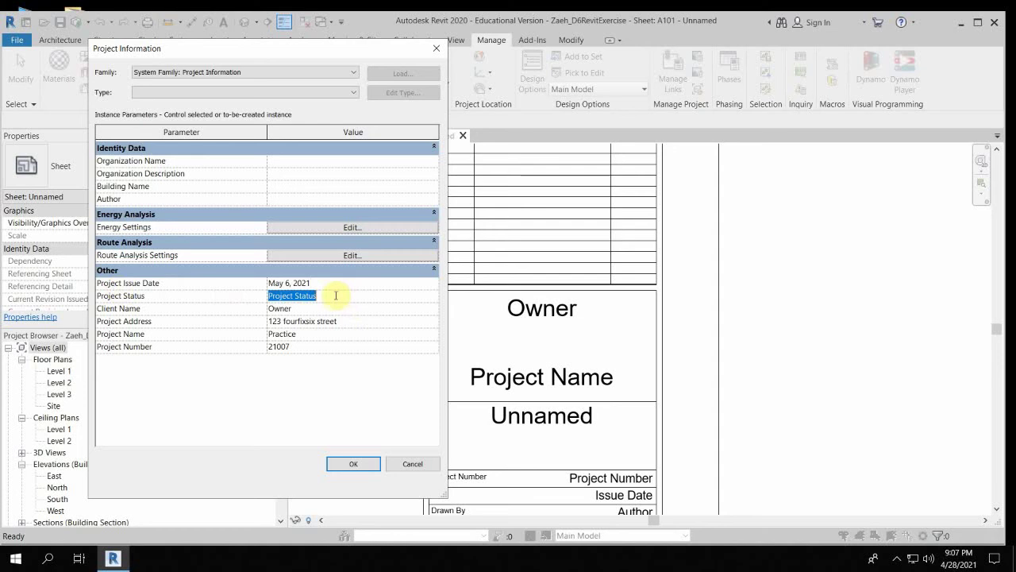
{"action": "type", "text": "Co"}
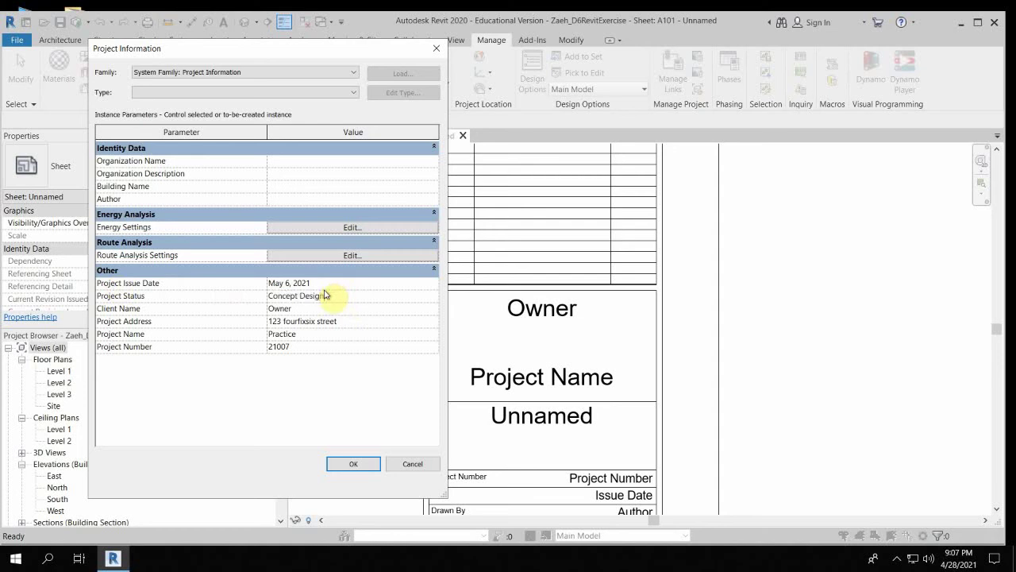
{"action": "type", "text": "ncept Design"}
Set the Client Name to MICA and apply the project information changes.
{"action": "left_click", "coordinate": [319, 308]}
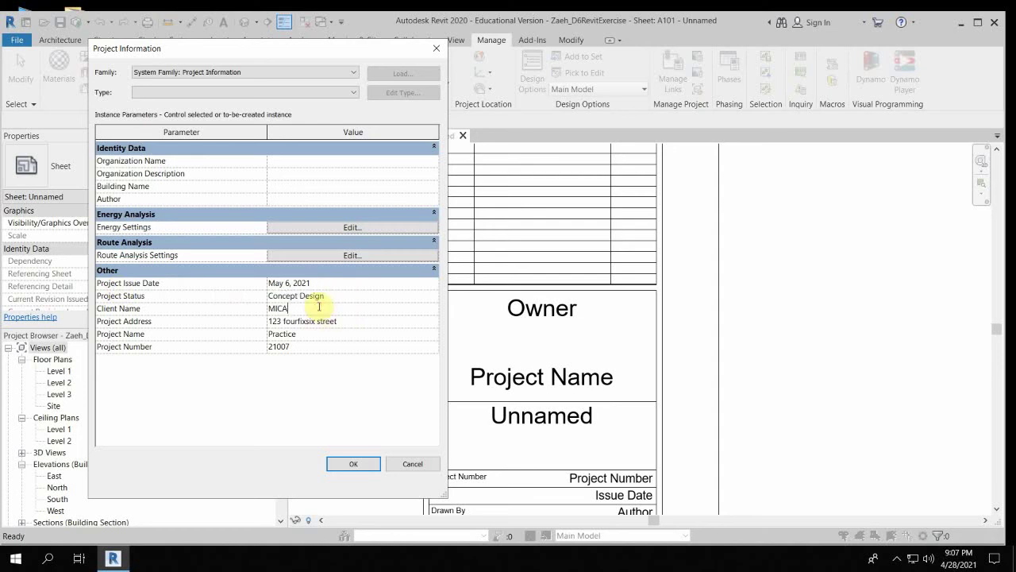
{"action": "left_click", "coordinate": [298, 426]}
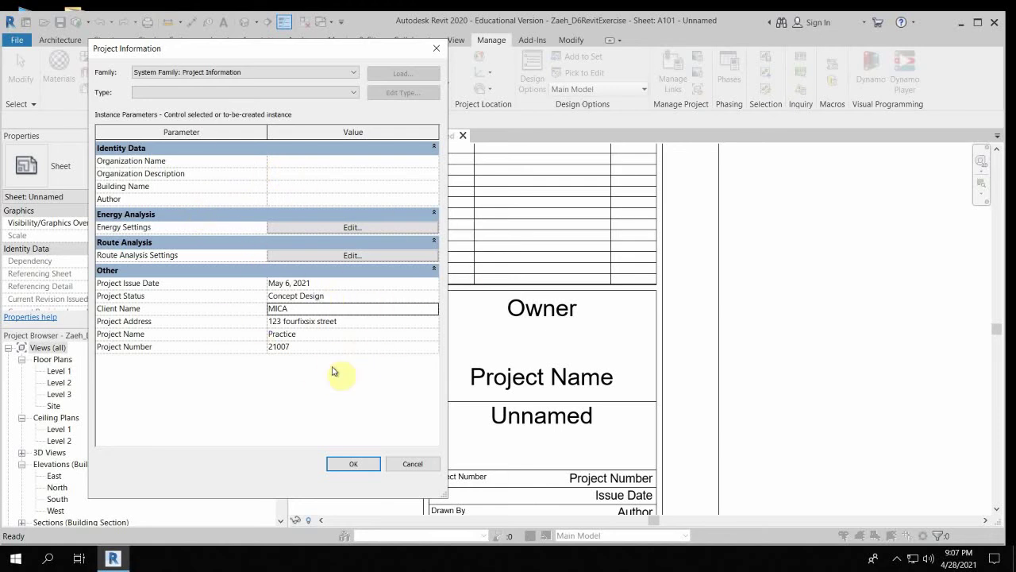
{"action": "left_click", "coordinate": [349, 465]}
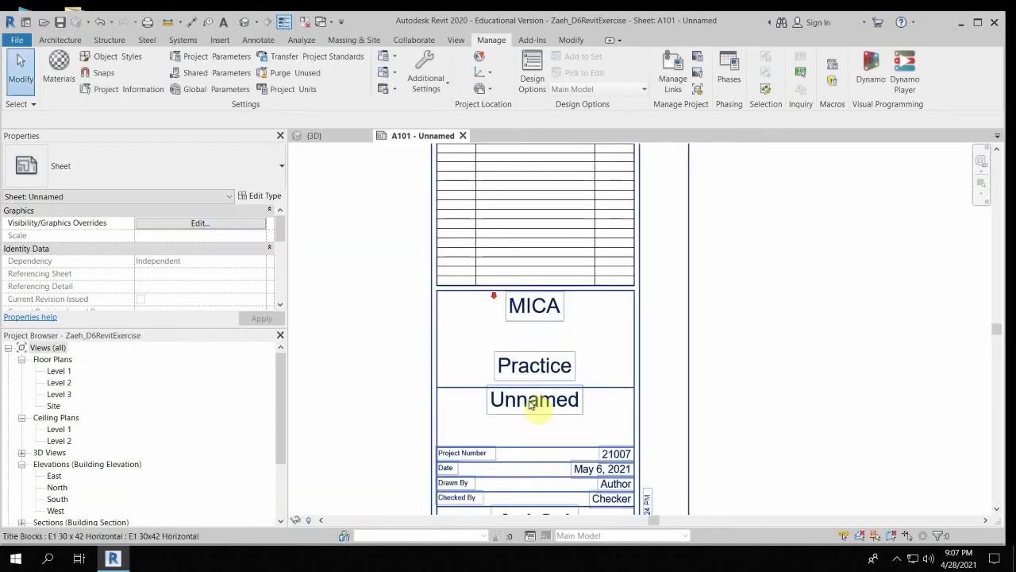
Set the Sheet Name of the sheet's title block to CONCEPT DRAWINGS.
{"action": "scroll", "coordinate": [532, 405], "scroll_direction": "down", "scroll_amount": 4}
{"action": "scroll", "coordinate": [601, 438], "scroll_direction": "up", "scroll_amount": 4}
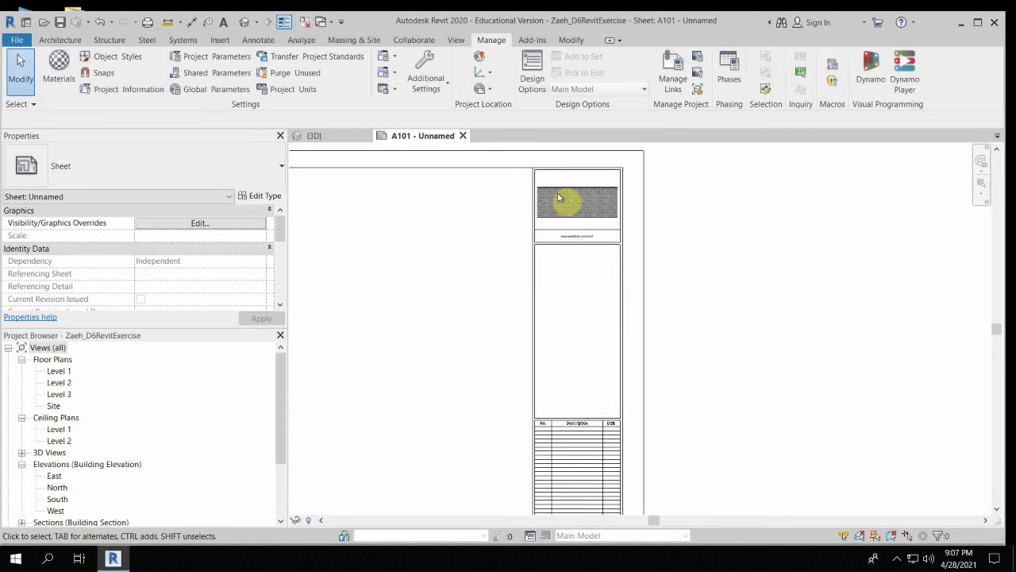
{"action": "middle_click_drag", "start_coordinate": [579, 419], "coordinate": [574, 183]}
{"action": "scroll", "coordinate": [571, 332], "scroll_direction": "up", "scroll_amount": 5}
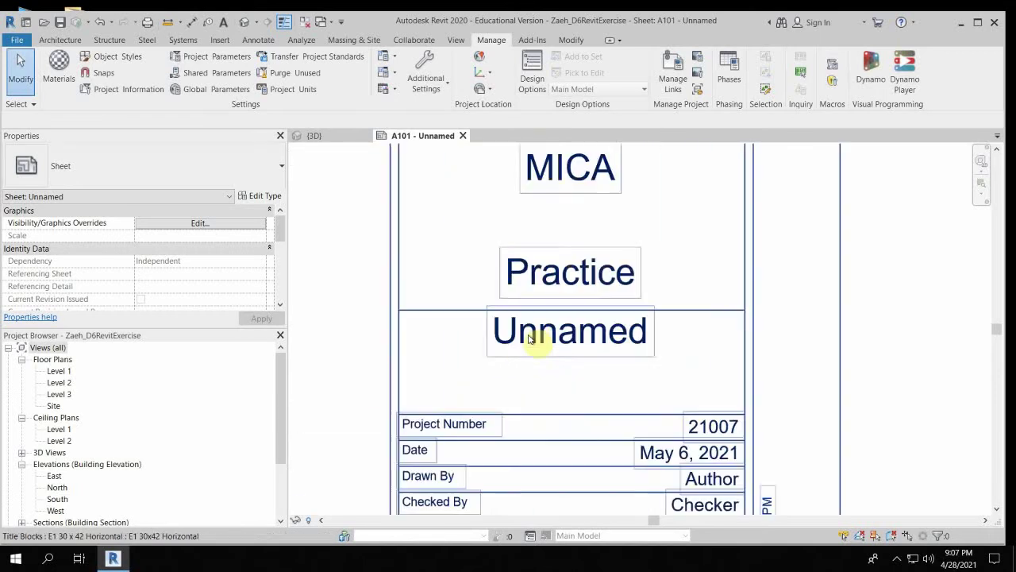
{"action": "scroll", "coordinate": [529, 338], "scroll_direction": "up", "scroll_amount": 1}
{"action": "left_click", "coordinate": [530, 337]}
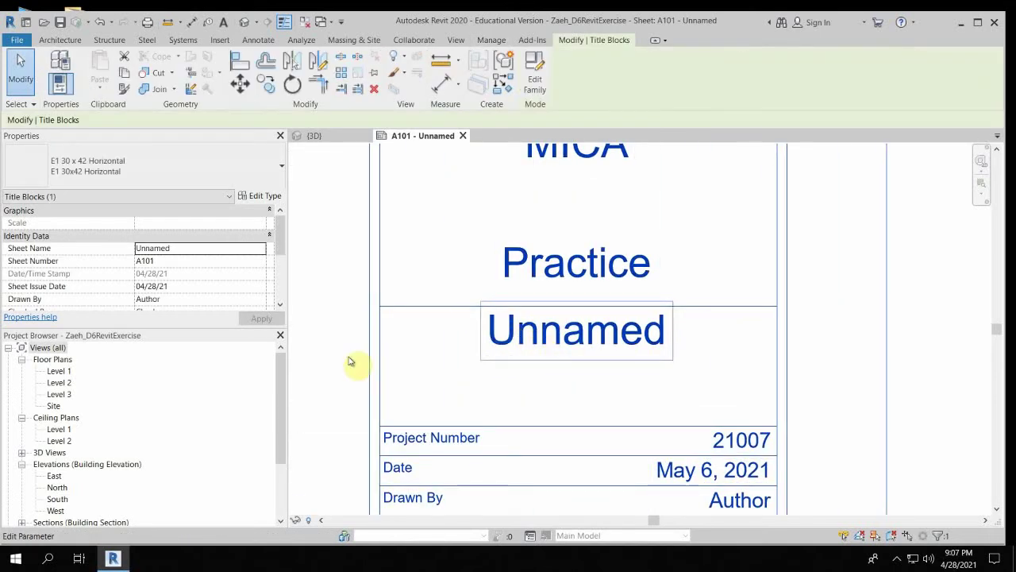
{"action": "scroll", "coordinate": [517, 302], "scroll_direction": "down", "scroll_amount": 4}
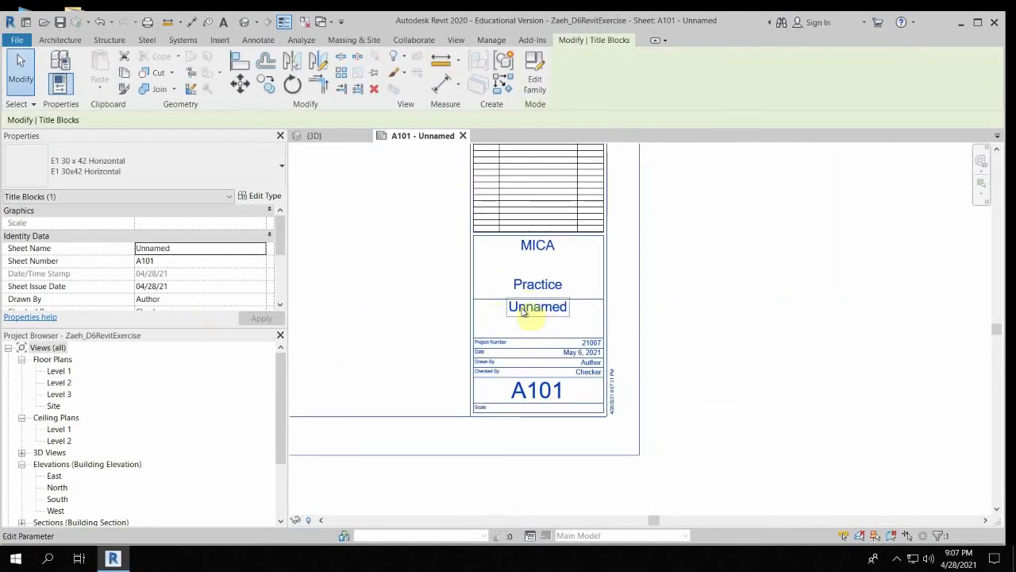
{"action": "scroll", "coordinate": [539, 322], "scroll_direction": "up", "scroll_amount": 2}
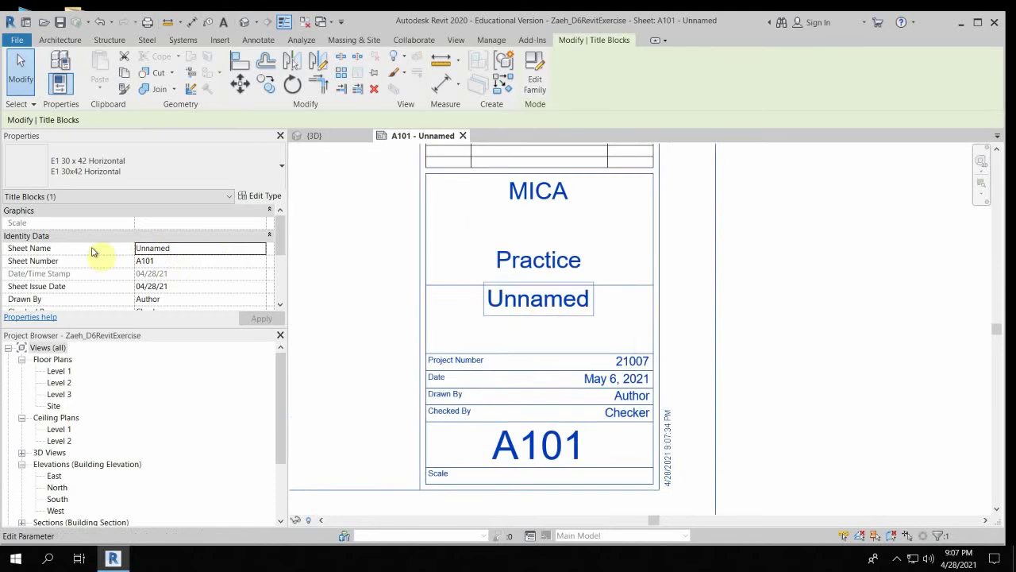
{"action": "left_click", "coordinate": [200, 245]}
{"action": "left_click", "coordinate": [191, 237]}
{"action": "left_click", "coordinate": [271, 235]}
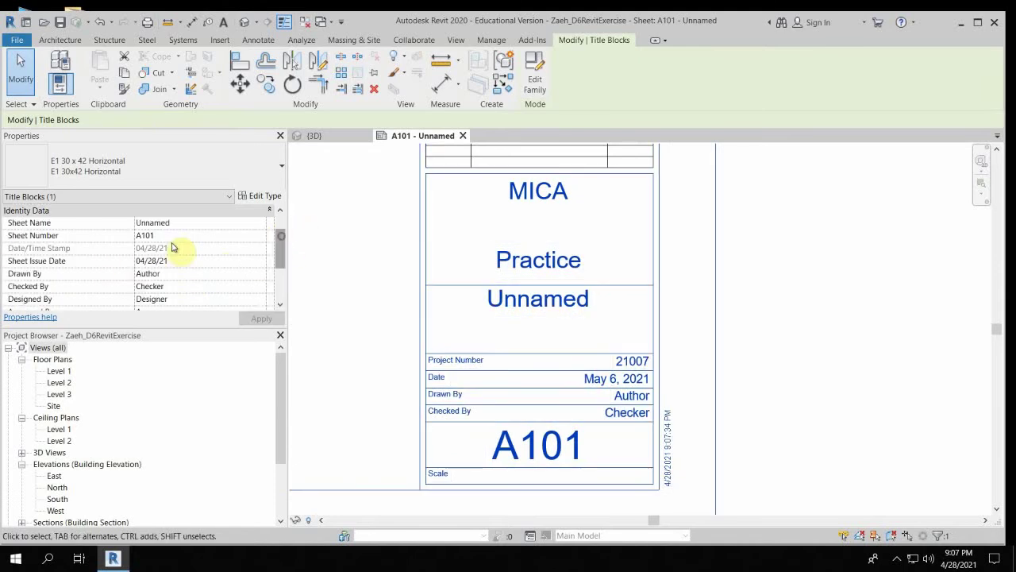
{"action": "left_click", "coordinate": [191, 222]}
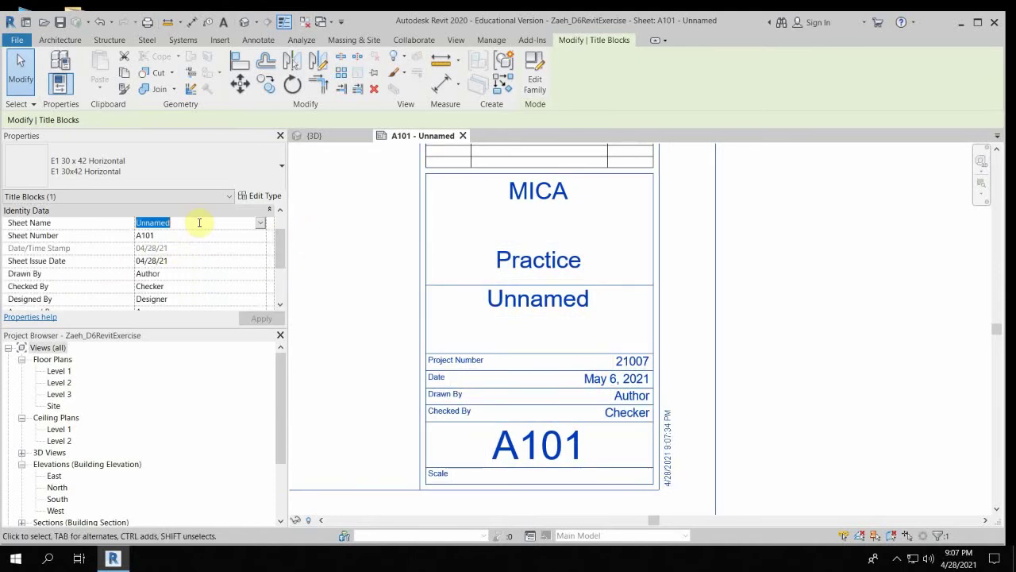
{"action": "type", "text": "con"}
{"action": "key", "text": "BackSpace"}
{"action": "key", "text": "BackSpace"}
{"action": "key", "text": "BackSpace"}
{"action": "type", "text": "CONCEPT DRAWINGS"}
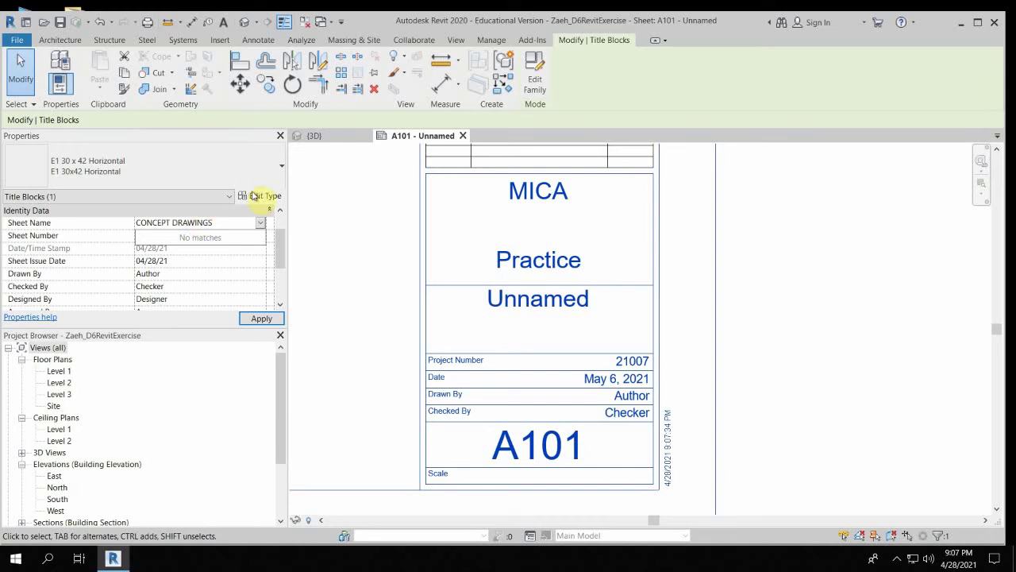
{"action": "left_click", "coordinate": [746, 254]}
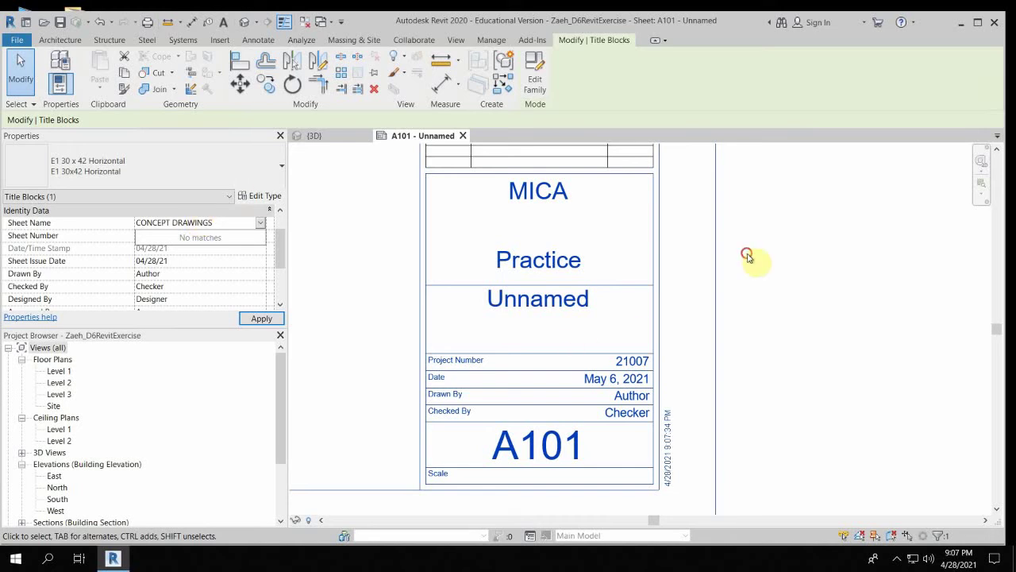
Review the whole sheet, open the Level 1 floor plan to inspect its extents, and return to sheet A101.
{"action": "scroll", "coordinate": [534, 333], "scroll_direction": "down", "scroll_amount": 3}
{"action": "middle_click_drag", "start_coordinate": [489, 299], "coordinate": [677, 339]}
{"action": "scroll", "coordinate": [460, 291], "scroll_direction": "down", "scroll_amount": 4}
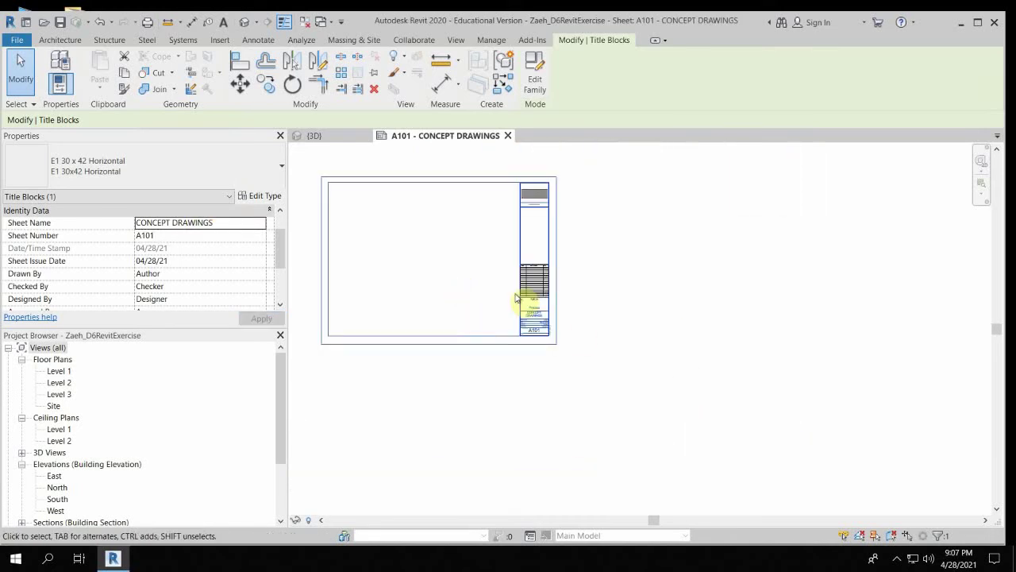
{"action": "scroll", "coordinate": [402, 191], "scroll_direction": "up", "scroll_amount": 3}
{"action": "scroll", "coordinate": [692, 311], "scroll_direction": "down", "scroll_amount": 4}
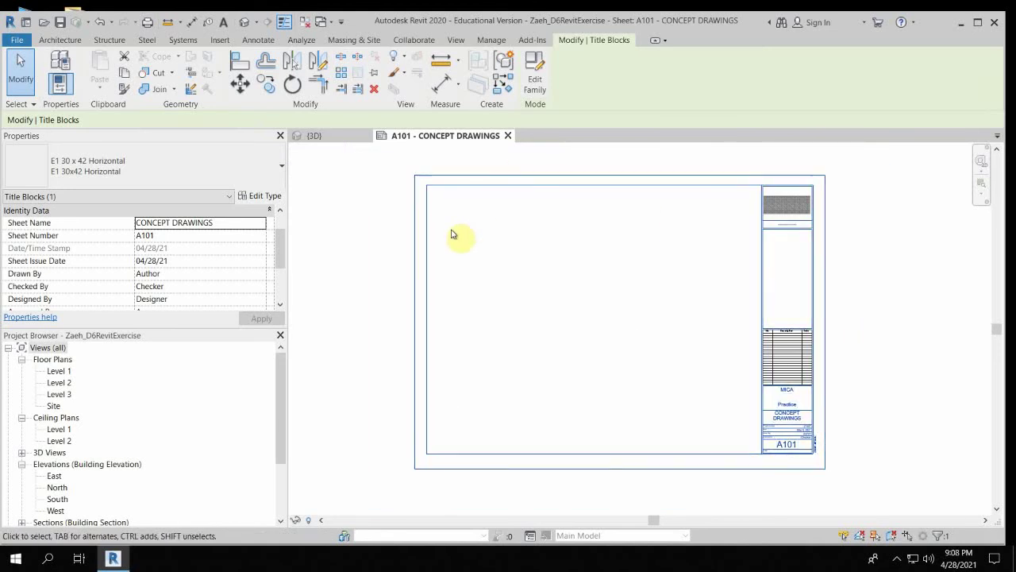
{"action": "left_click", "coordinate": [330, 245]}
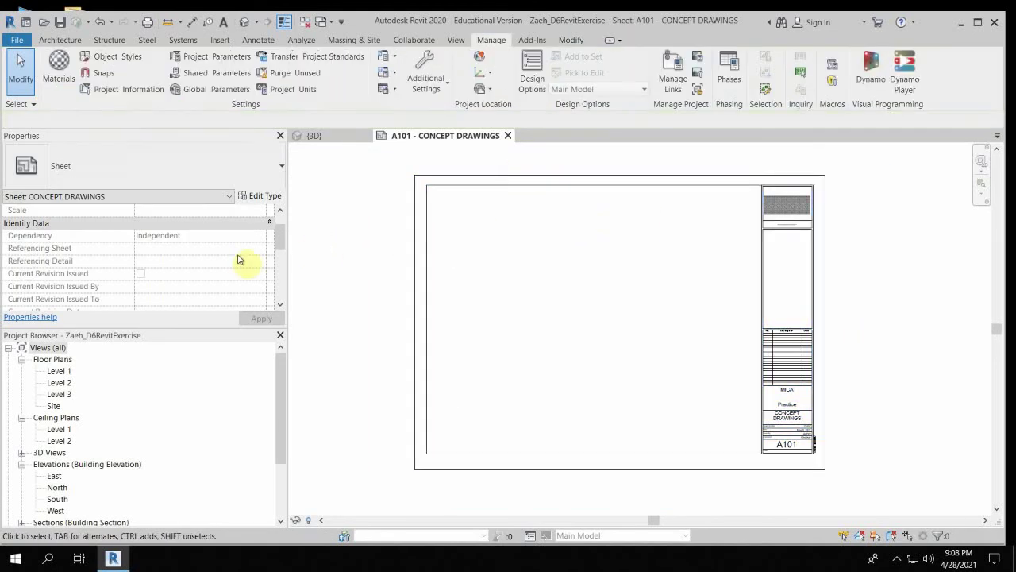
{"action": "double_click", "coordinate": [64, 373]}
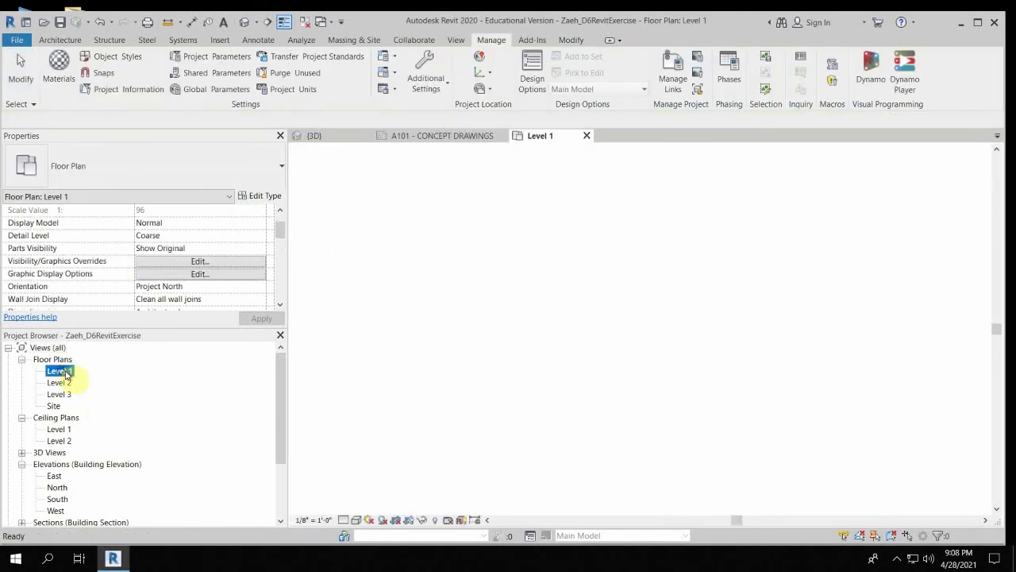
{"action": "scroll", "coordinate": [721, 403], "scroll_direction": "up", "scroll_amount": 5}
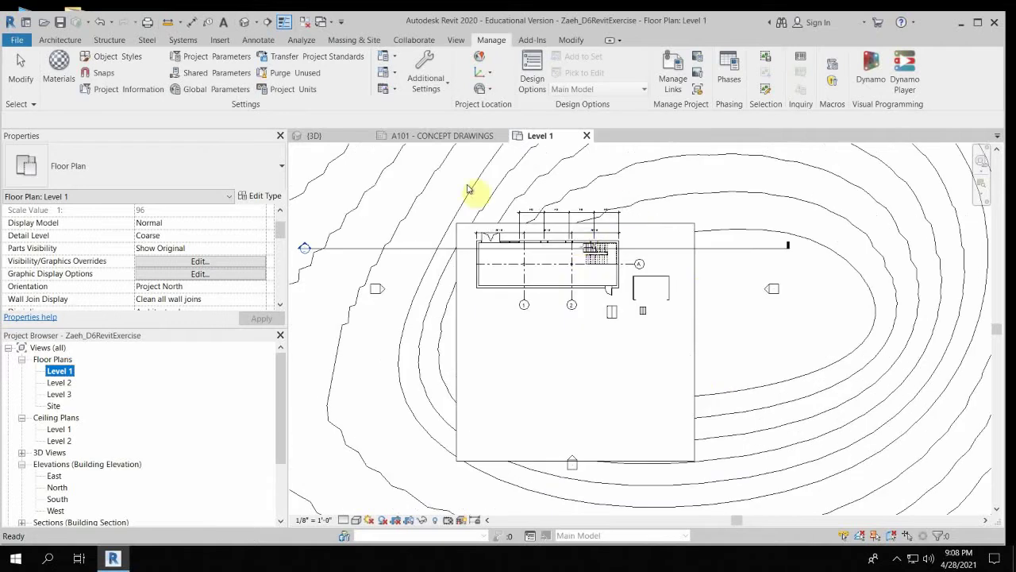
{"action": "scroll", "coordinate": [571, 237], "scroll_direction": "up", "scroll_amount": 2}
{"action": "scroll", "coordinate": [571, 237], "scroll_direction": "down", "scroll_amount": 5}
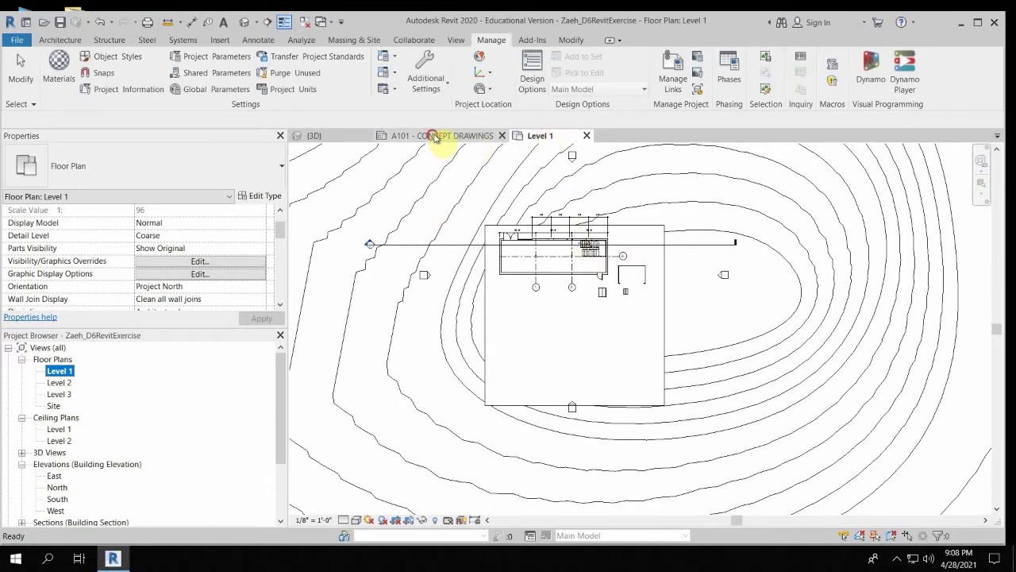
{"action": "left_click", "coordinate": [445, 136]}
Place the Level 1 floor plan as a viewport on sheet A101.
{"action": "left_click", "coordinate": [60, 371]}
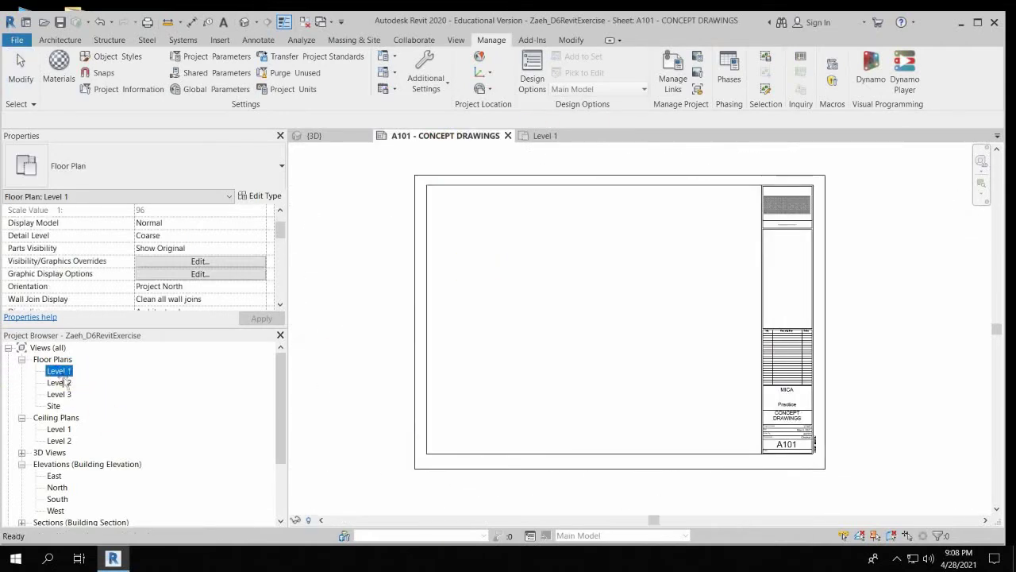
{"action": "left_click_drag", "start_coordinate": [495, 244], "coordinate": [490, 238]}
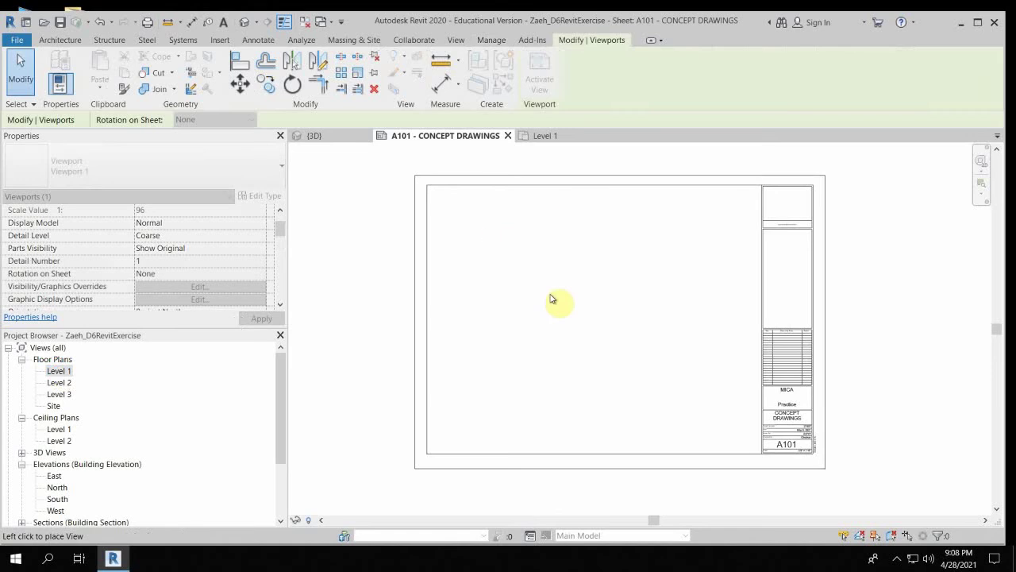
{"action": "scroll", "coordinate": [453, 286], "scroll_direction": "down", "scroll_amount": 3}
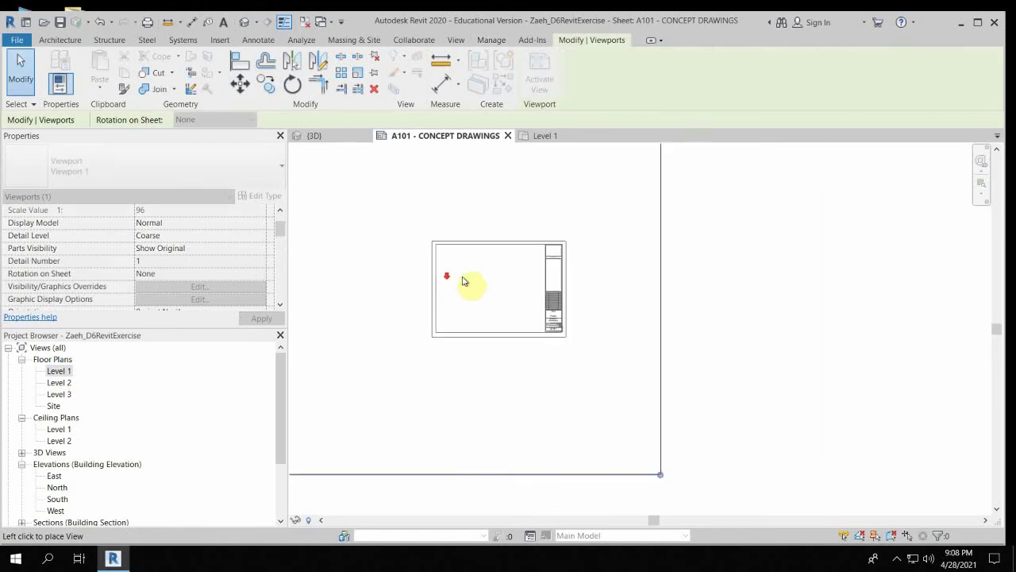
{"action": "left_click", "coordinate": [511, 271]}
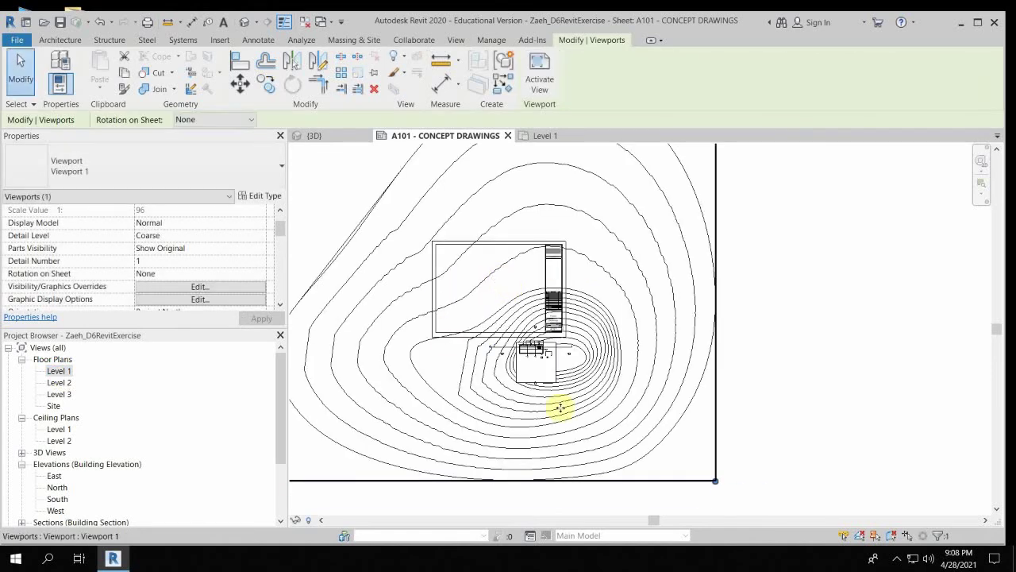
Examine how the placed Level 1 plan and its site contours fit against the sheet and title block.
{"action": "scroll", "coordinate": [421, 336], "scroll_direction": "down", "scroll_amount": 3}
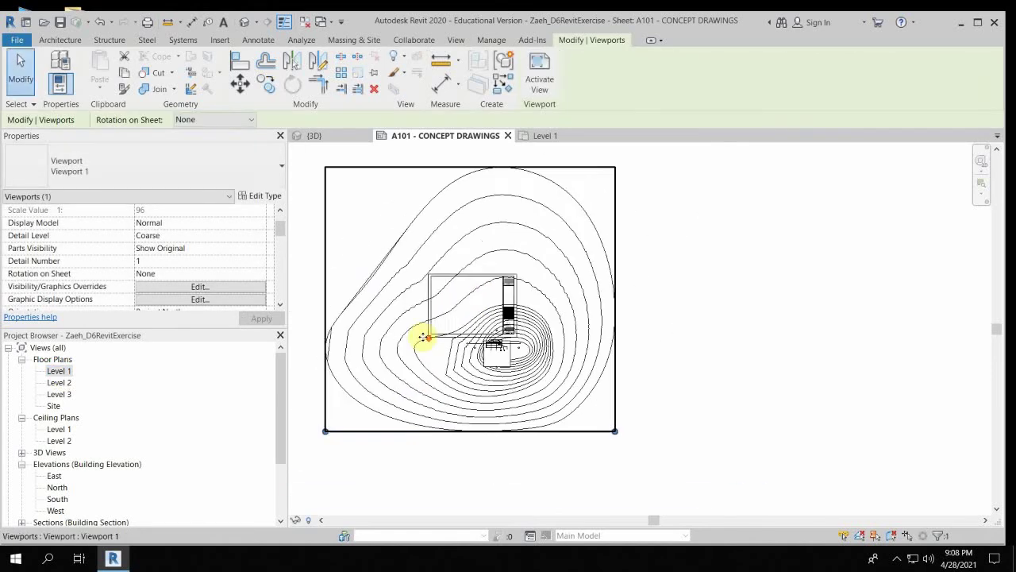
{"action": "scroll", "coordinate": [468, 359], "scroll_direction": "up", "scroll_amount": 5}
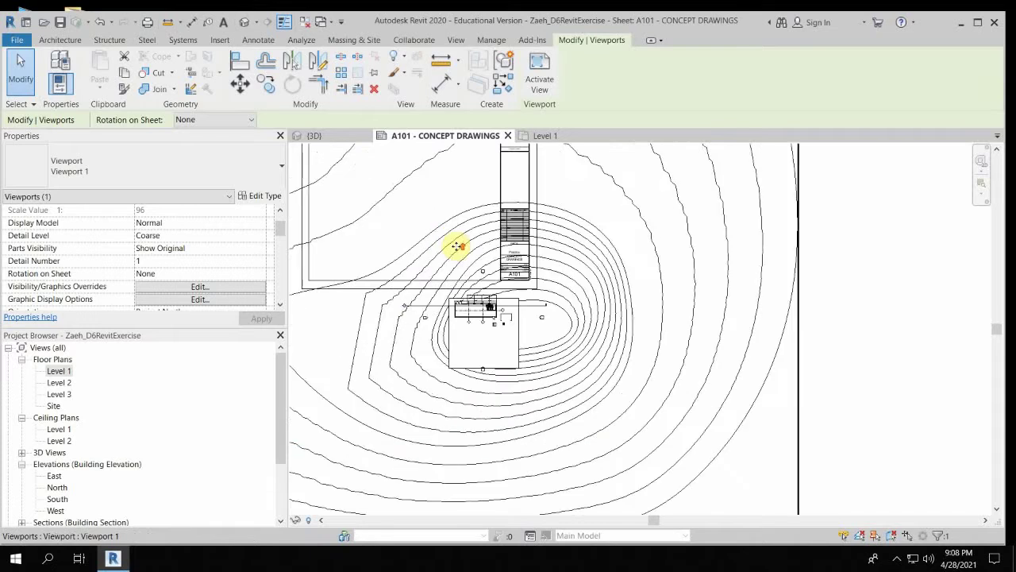
{"action": "scroll", "coordinate": [495, 310], "scroll_direction": "down", "scroll_amount": 3}
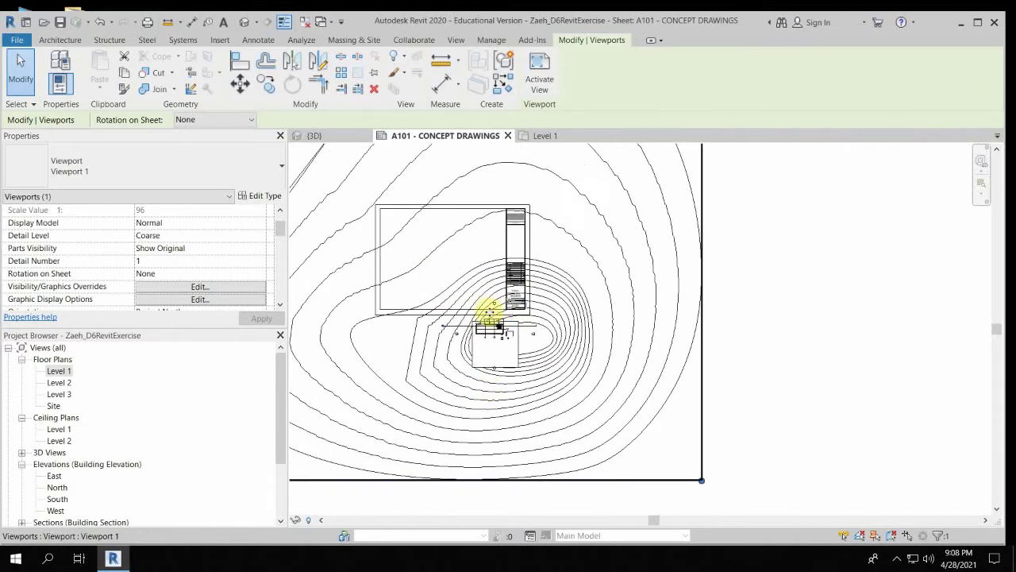
{"action": "scroll", "coordinate": [490, 329], "scroll_direction": "up", "scroll_amount": 3}
{"action": "scroll", "coordinate": [492, 343], "scroll_direction": "up", "scroll_amount": 4}
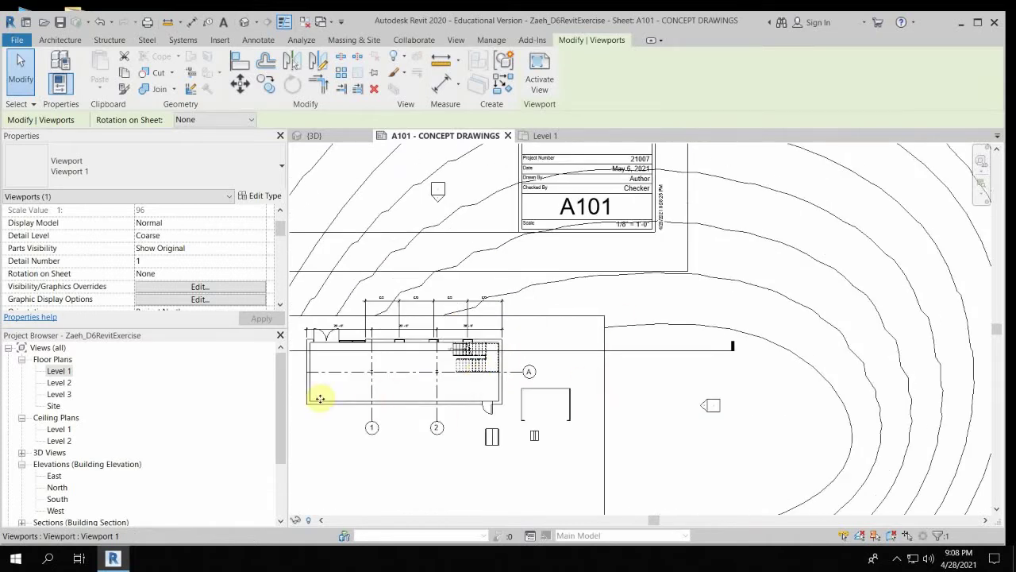
{"action": "middle_click_drag", "start_coordinate": [320, 400], "coordinate": [466, 382]}
{"action": "scroll", "coordinate": [445, 278], "scroll_direction": "up", "scroll_amount": 3}
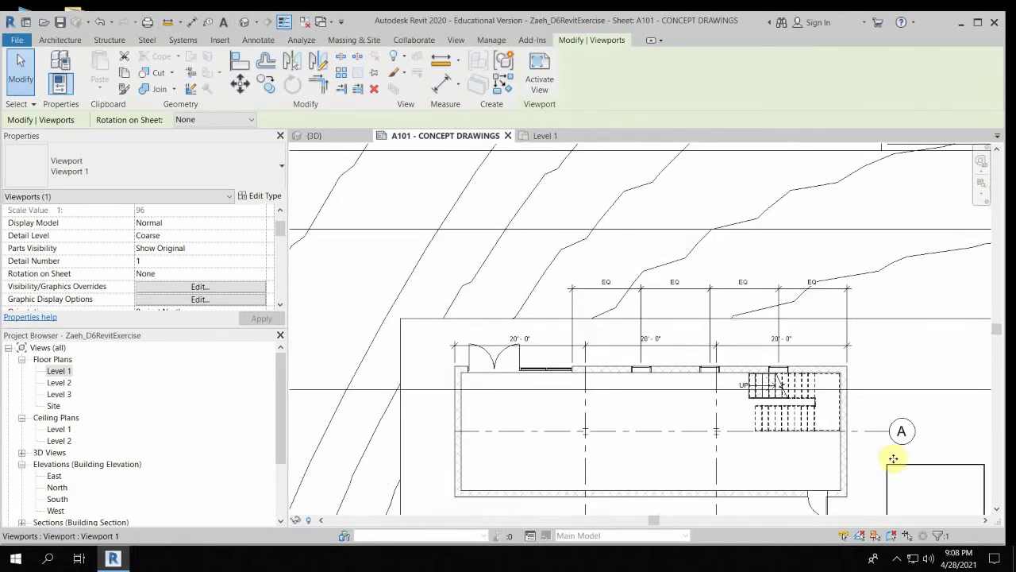
{"action": "scroll", "coordinate": [639, 293], "scroll_direction": "down", "scroll_amount": 2}
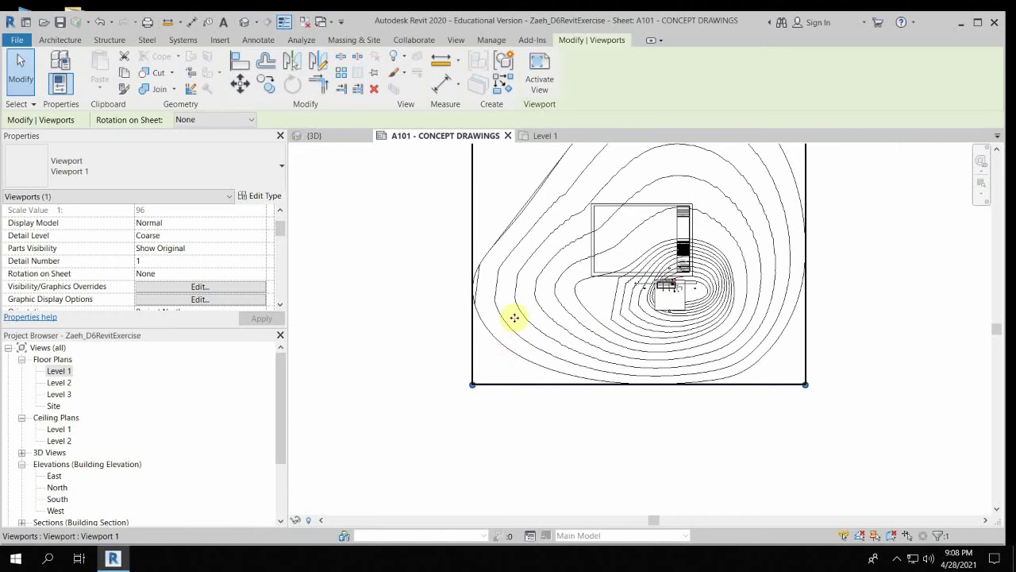
Activate the Level 1 viewport on the sheet and turn on view cropping with its crop region shown.
{"action": "double_click", "coordinate": [536, 333]}
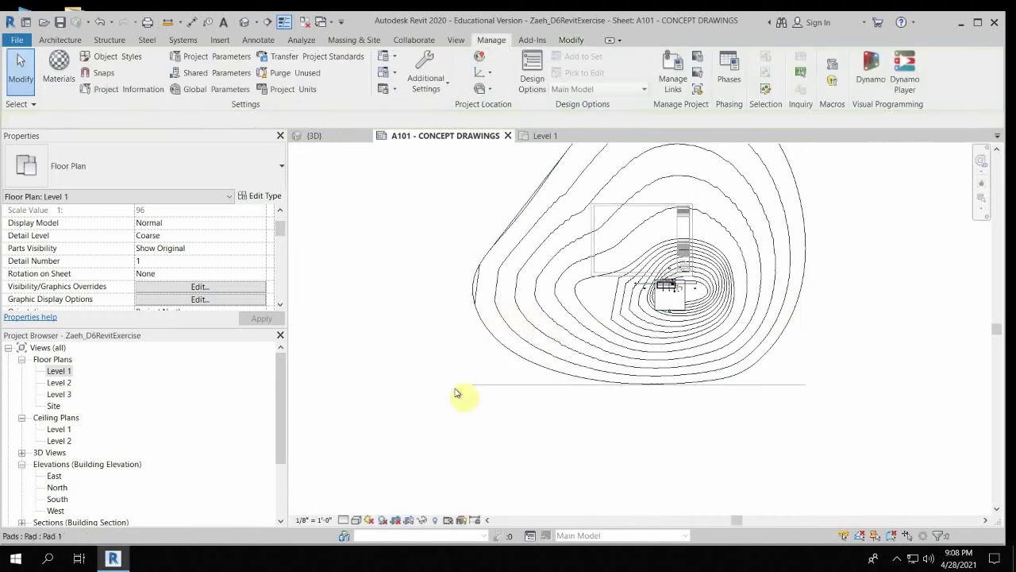
{"action": "left_click", "coordinate": [395, 519]}
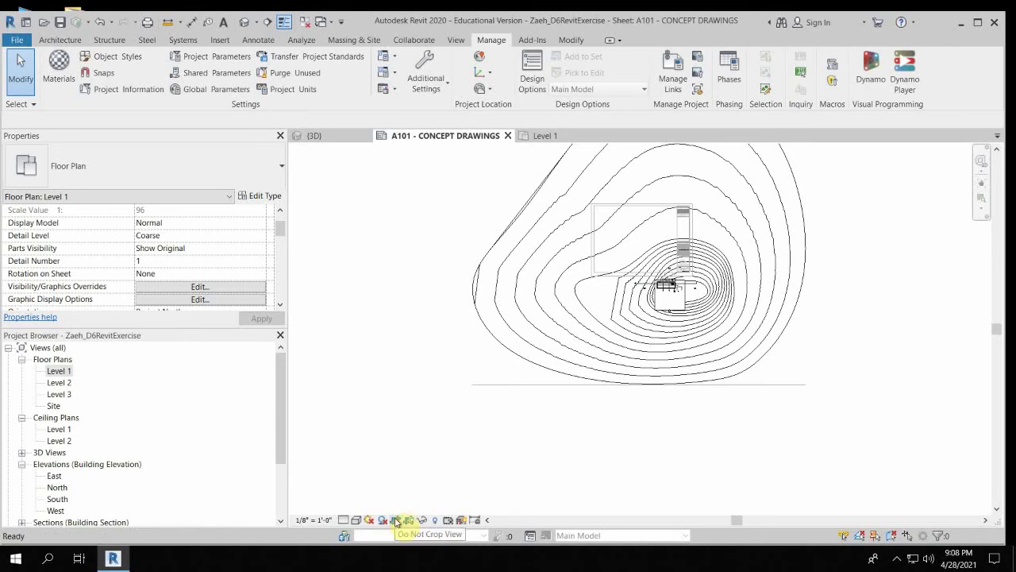
{"action": "left_click", "coordinate": [408, 520]}
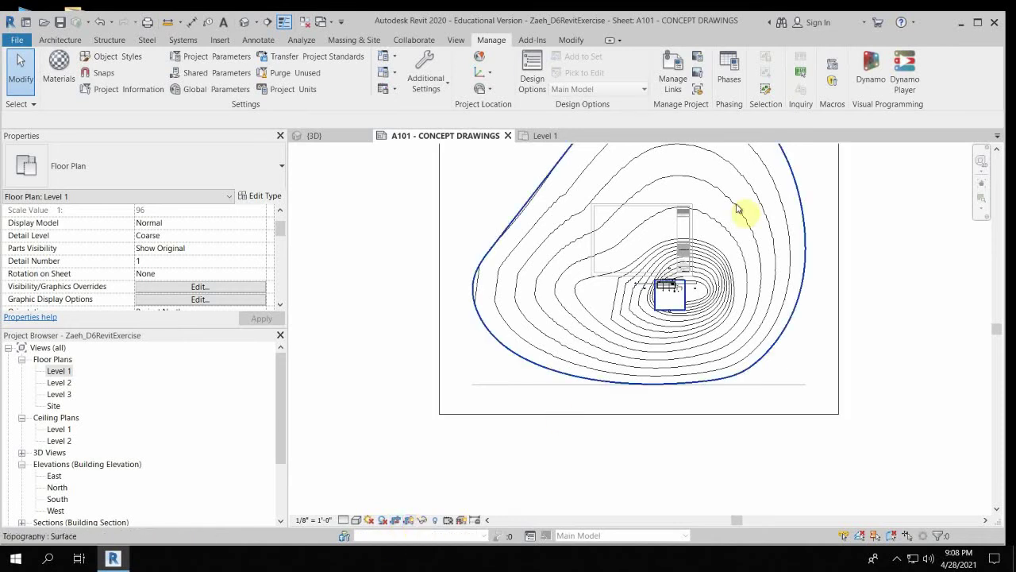
Pull the upper, left and lower edges of the Level 1 crop region in towards the building.
{"action": "middle_click_drag", "start_coordinate": [739, 211], "coordinate": [529, 366]}
{"action": "scroll", "coordinate": [455, 238], "scroll_direction": "down", "scroll_amount": 2}
{"action": "left_click", "coordinate": [436, 216]}
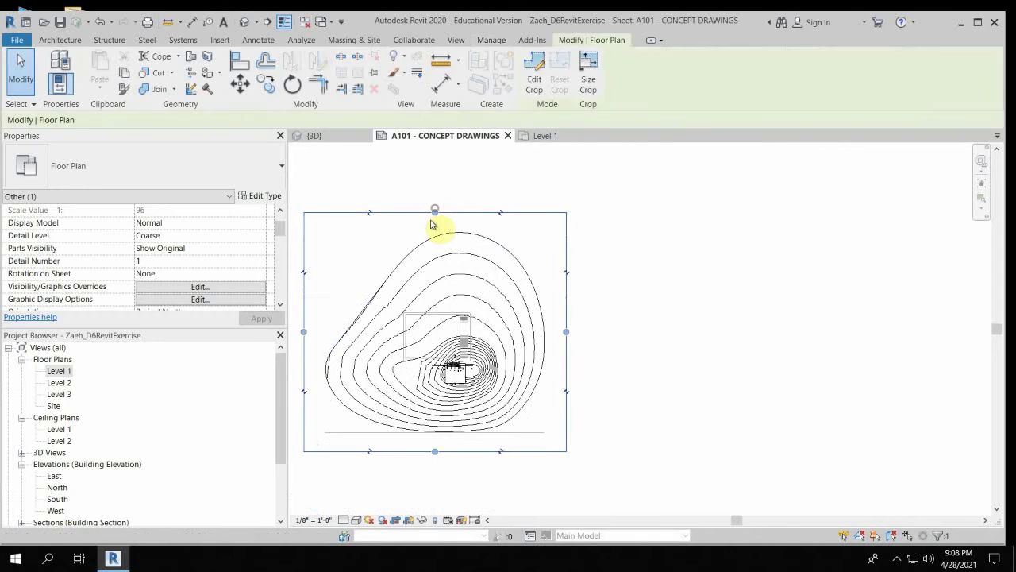
{"action": "left_click_drag", "start_coordinate": [421, 339], "coordinate": [435, 356]}
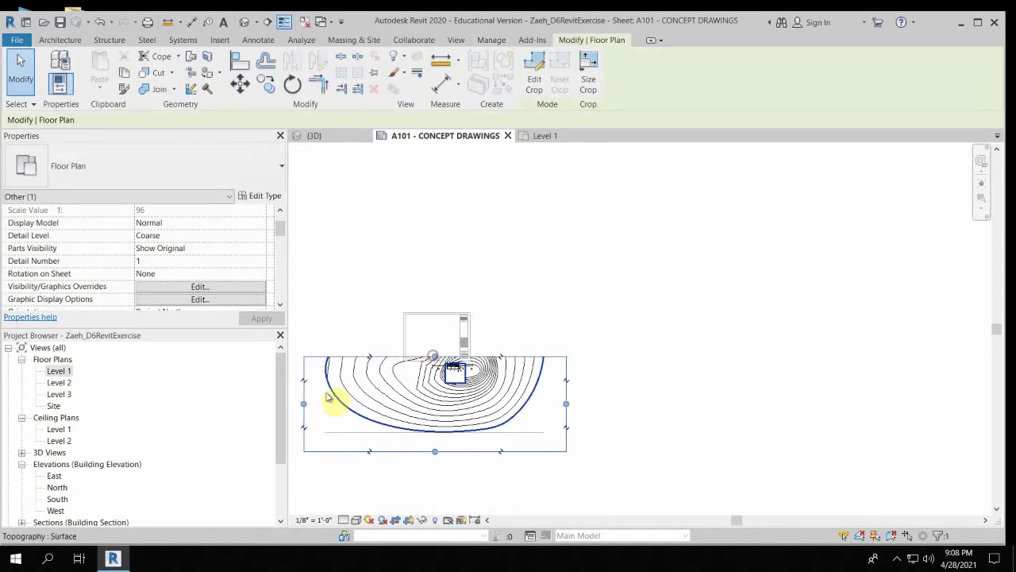
{"action": "left_click_drag", "start_coordinate": [401, 394], "coordinate": [487, 373]}
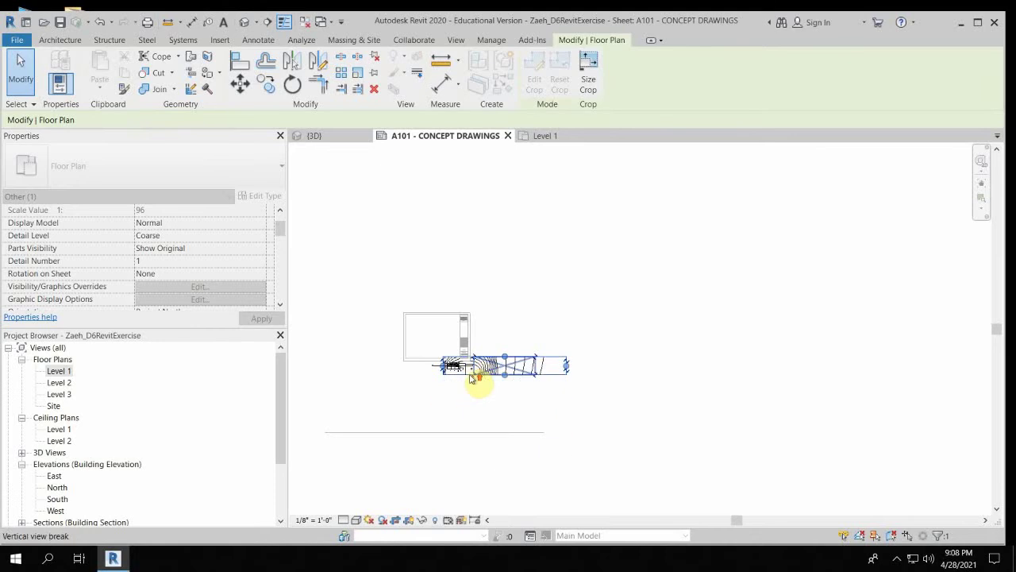
Bring the crop region's right edge in and tighten the remaining edges closely around the building and nearby objects.
{"action": "scroll", "coordinate": [465, 373], "scroll_direction": "up", "scroll_amount": 5}
{"action": "left_click_drag", "start_coordinate": [882, 346], "coordinate": [462, 353]}
{"action": "scroll", "coordinate": [375, 353], "scroll_direction": "up", "scroll_amount": 3}
{"action": "left_click_drag", "start_coordinate": [392, 337], "coordinate": [408, 337]}
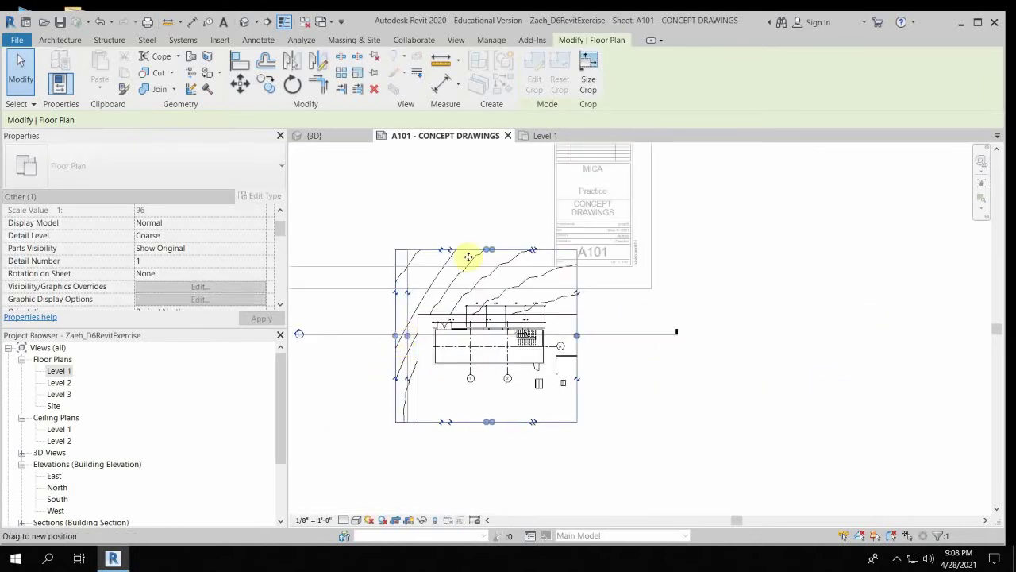
{"action": "left_click_drag", "start_coordinate": [492, 292], "coordinate": [492, 293]}
{"action": "left_click_drag", "start_coordinate": [493, 421], "coordinate": [493, 398]}
{"action": "scroll", "coordinate": [500, 365], "scroll_direction": "up", "scroll_amount": 6}
{"action": "middle_click_drag", "start_coordinate": [538, 352], "coordinate": [601, 308]}
{"action": "scroll", "coordinate": [596, 304], "scroll_direction": "up", "scroll_amount": 1}
{"action": "left_click", "coordinate": [304, 324]}
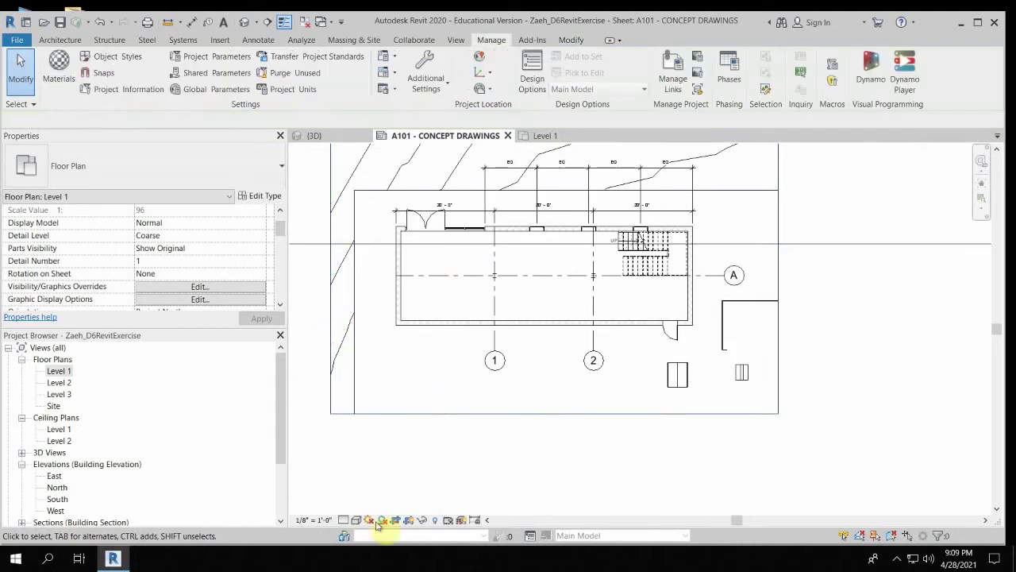
Hide the crop region boundary of the Level 1 view while keeping the view cropped.
{"action": "left_click", "coordinate": [410, 521]}
{"action": "scroll", "coordinate": [436, 352], "scroll_direction": "down", "scroll_amount": 3}
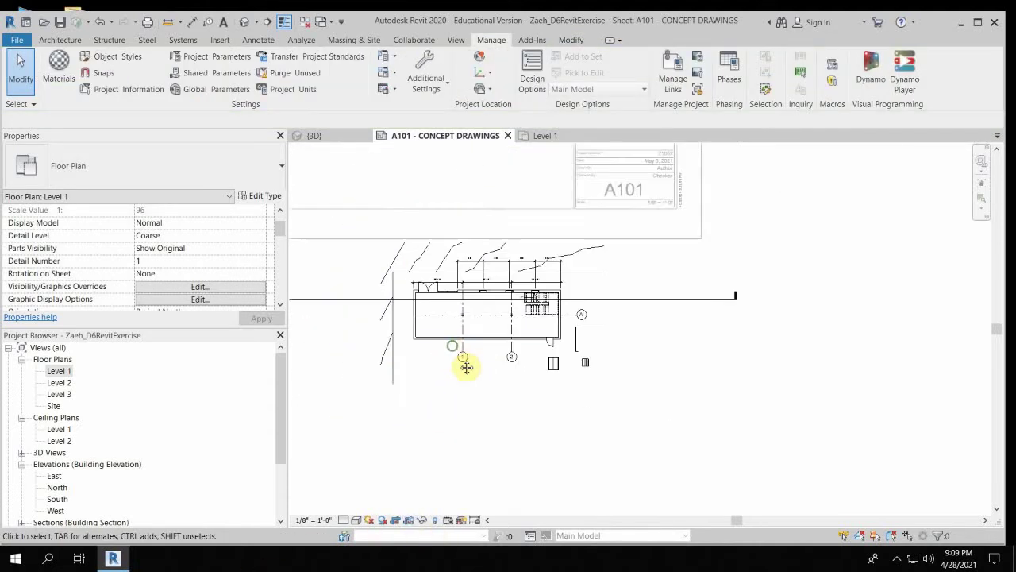
{"action": "middle_click_drag", "start_coordinate": [466, 365], "coordinate": [458, 407]}
{"action": "left_click", "coordinate": [365, 412]}
{"action": "scroll", "coordinate": [433, 317], "scroll_direction": "up", "scroll_amount": 1}
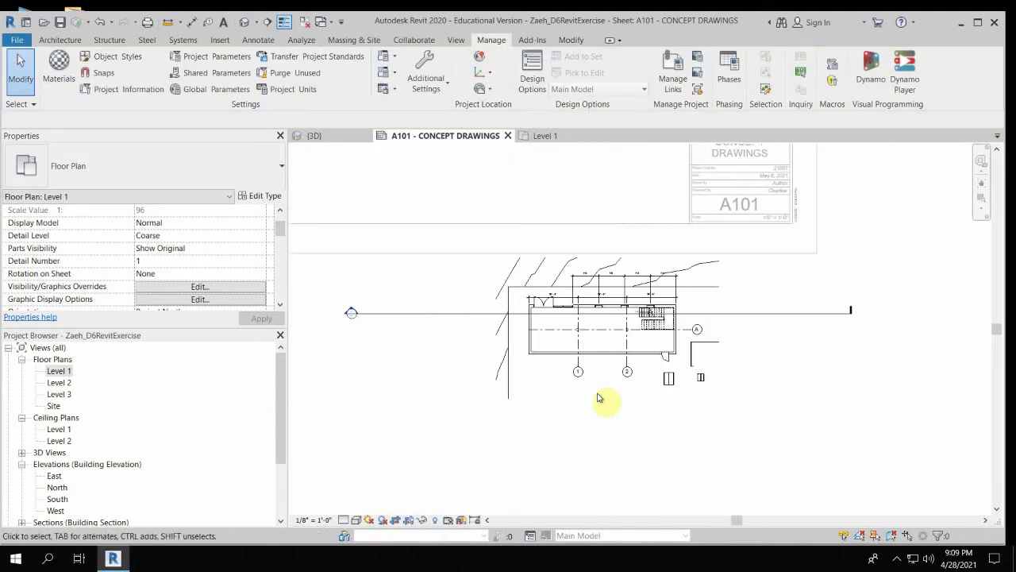
Shorten the building section line so its head and tail sit just outside the building's left and right walls.
{"action": "scroll", "coordinate": [708, 330], "scroll_direction": "up", "scroll_amount": 2}
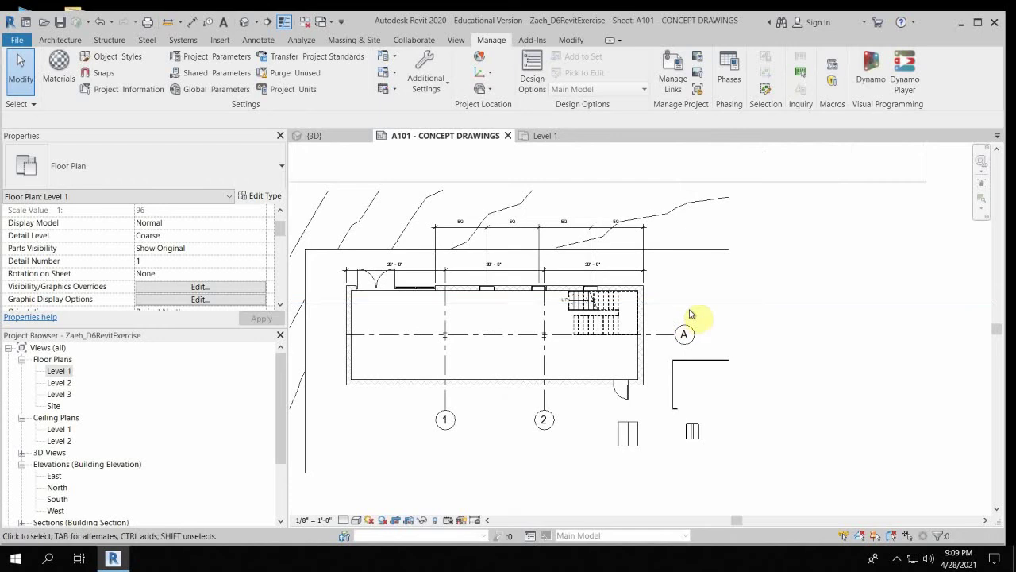
{"action": "left_click", "coordinate": [650, 301]}
{"action": "scroll", "coordinate": [579, 301], "scroll_direction": "down", "scroll_amount": 1}
{"action": "scroll", "coordinate": [576, 302], "scroll_direction": "down", "scroll_amount": 2}
{"action": "scroll", "coordinate": [333, 306], "scroll_direction": "up", "scroll_amount": 3}
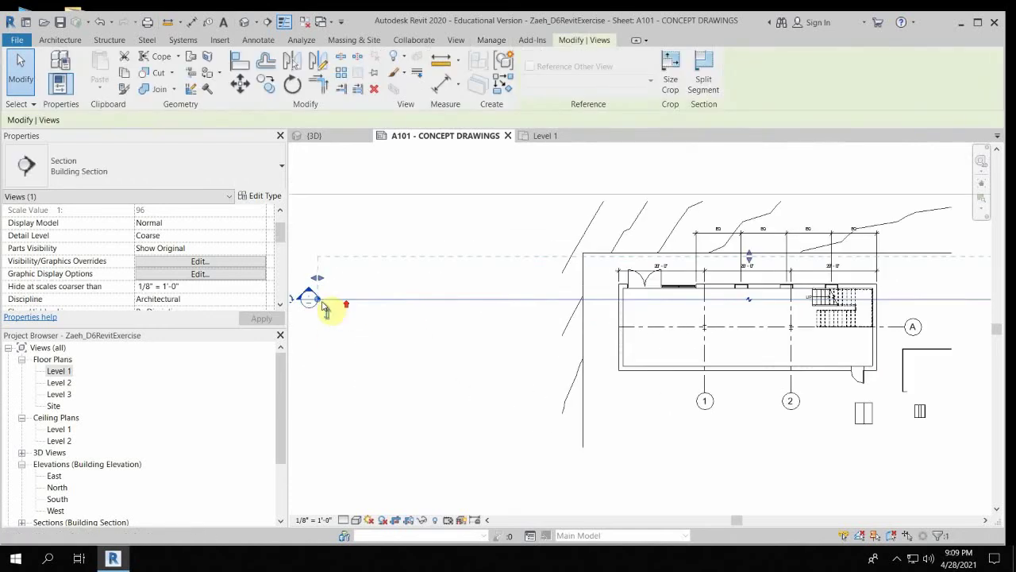
{"action": "left_click_drag", "start_coordinate": [318, 300], "coordinate": [563, 301]}
{"action": "scroll", "coordinate": [575, 306], "scroll_direction": "down", "scroll_amount": 3}
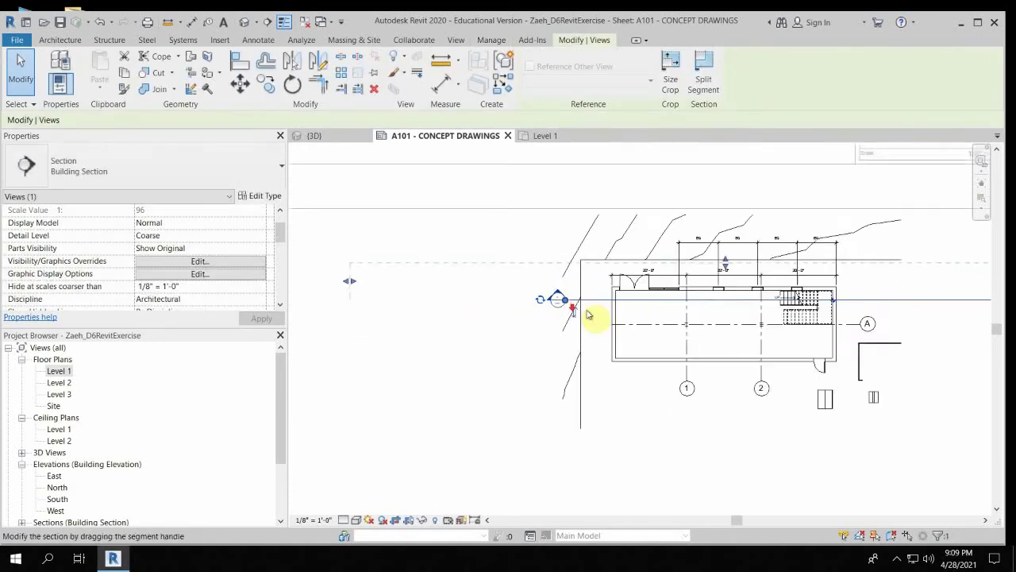
{"action": "middle_click_drag", "start_coordinate": [577, 346], "coordinate": [393, 345]}
{"action": "left_click_drag", "start_coordinate": [694, 308], "coordinate": [545, 310]}
Break the section line and pull the gap ends to the side walls, with the section head moved closer to the building.
{"action": "scroll", "coordinate": [460, 316], "scroll_direction": "up", "scroll_amount": 5}
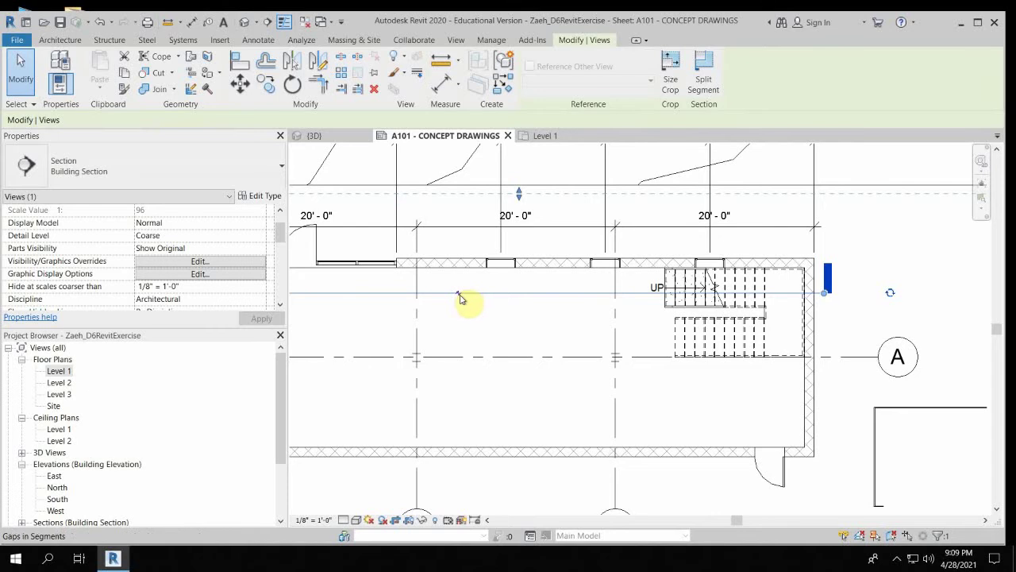
{"action": "scroll", "coordinate": [461, 292], "scroll_direction": "down", "scroll_amount": 2}
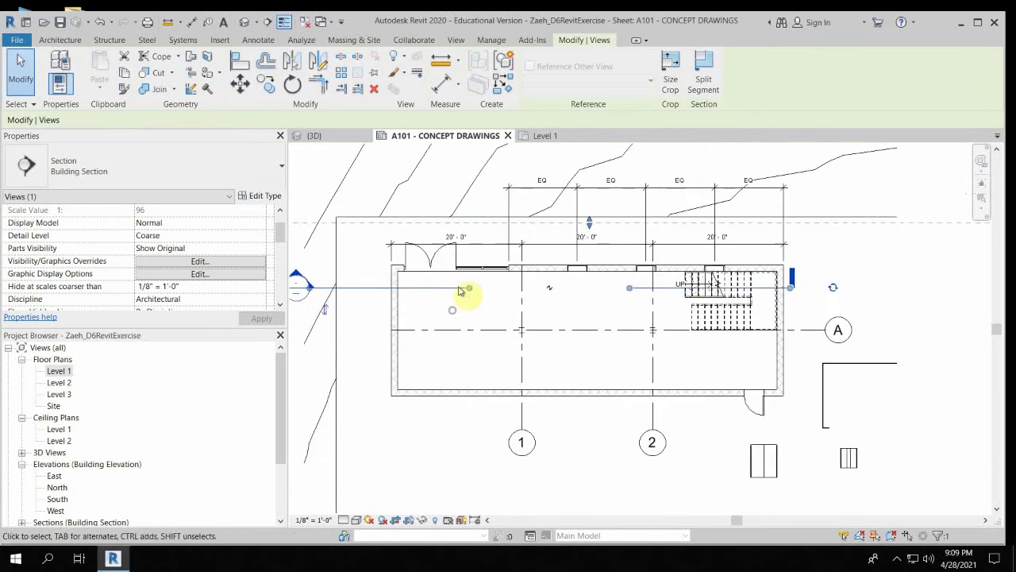
{"action": "left_click_drag", "start_coordinate": [397, 294], "coordinate": [385, 299]}
{"action": "left_click_drag", "start_coordinate": [631, 288], "coordinate": [796, 288]}
{"action": "left_click_drag", "start_coordinate": [299, 288], "coordinate": [318, 290]}
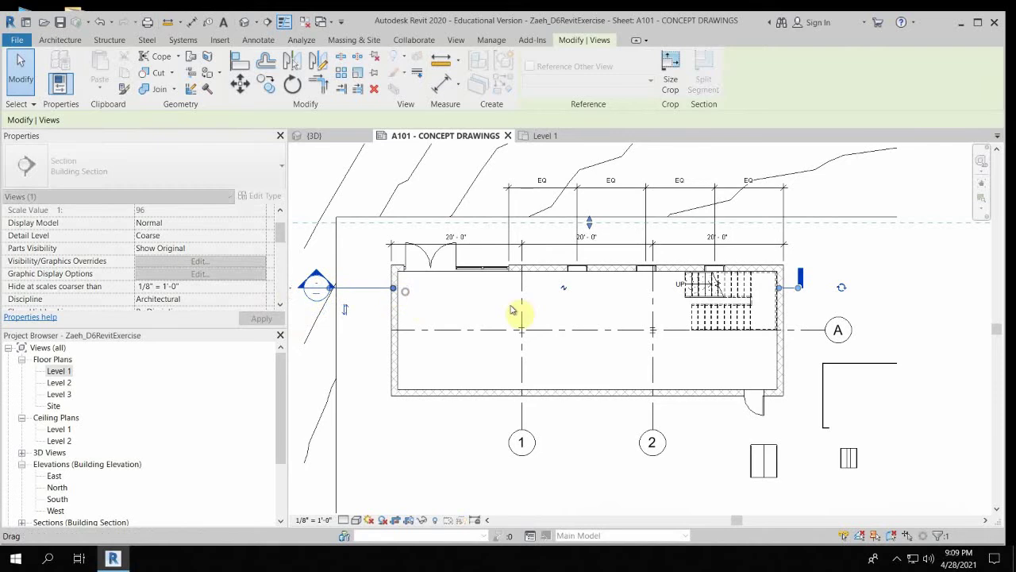
{"action": "middle_click_drag", "start_coordinate": [517, 311], "coordinate": [462, 352]}
{"action": "key", "text": "Escape"}
Move the 20' - 0" grid dimension string below the building and lower the bubbles of grids 1 and 2 beneath it.
{"action": "scroll", "coordinate": [520, 286], "scroll_direction": "up", "scroll_amount": 3}
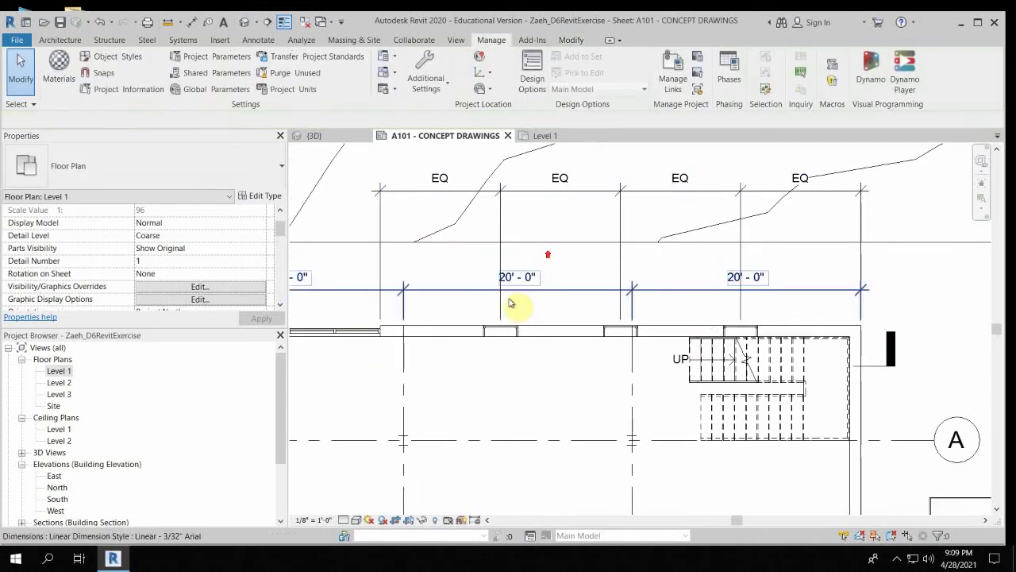
{"action": "left_click", "coordinate": [485, 271]}
{"action": "left_click", "coordinate": [485, 276]}
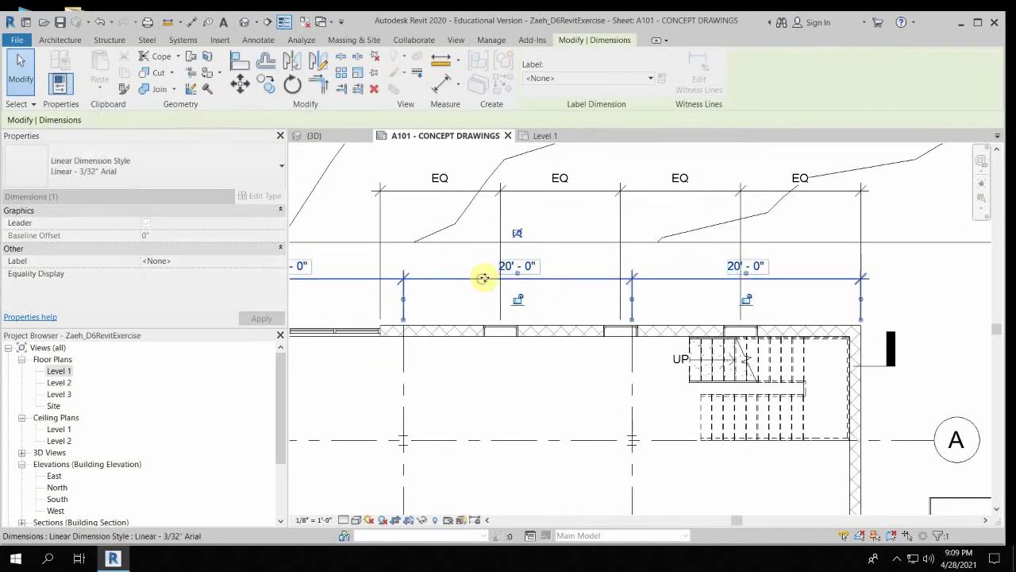
{"action": "scroll", "coordinate": [482, 279], "scroll_direction": "down", "scroll_amount": 2}
{"action": "scroll", "coordinate": [428, 276], "scroll_direction": "up", "scroll_amount": 4}
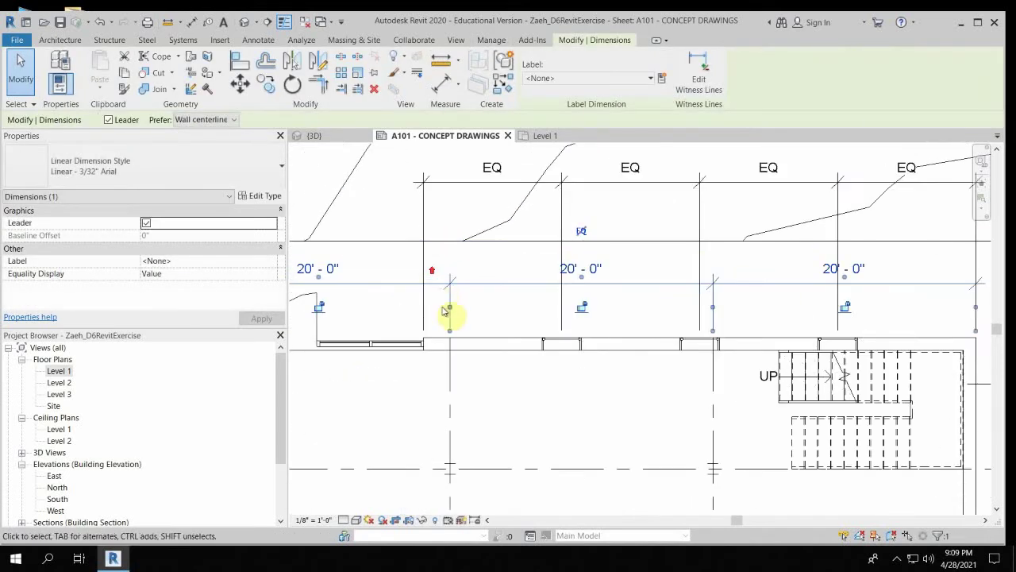
{"action": "scroll", "coordinate": [442, 283], "scroll_direction": "down", "scroll_amount": 3}
{"action": "scroll", "coordinate": [490, 291], "scroll_direction": "down", "scroll_amount": 1}
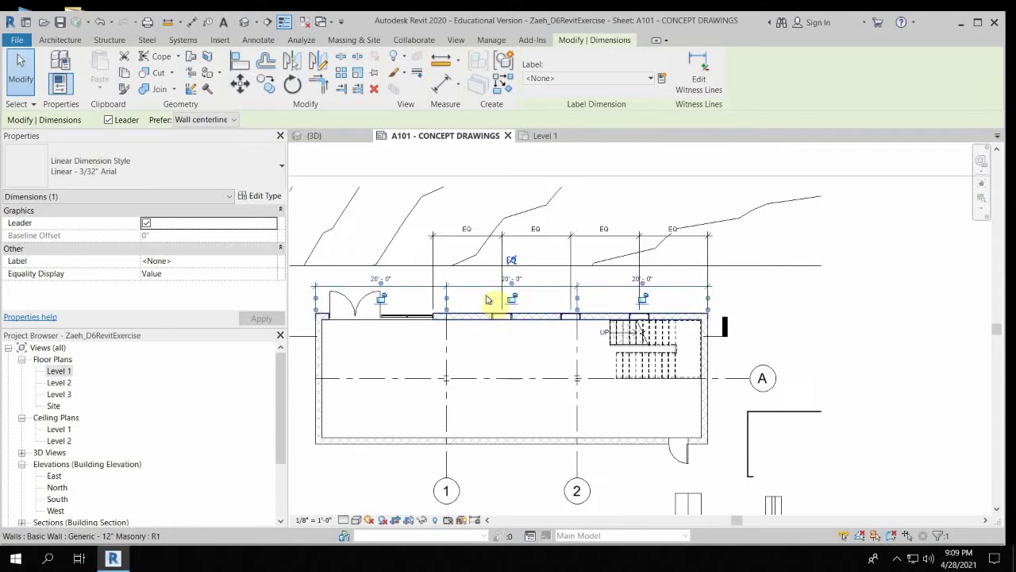
{"action": "middle_click_drag", "start_coordinate": [488, 297], "coordinate": [483, 254]}
{"action": "left_click_drag", "start_coordinate": [468, 220], "coordinate": [439, 444]}
{"action": "left_click", "coordinate": [576, 465]}
{"action": "left_click", "coordinate": [438, 399]}
Extend grid A at both ends, moving its bubble farther from the building and its other end past the left wall.
{"action": "middle_click_drag", "start_coordinate": [711, 322], "coordinate": [696, 367]}
{"action": "left_click", "coordinate": [706, 367]}
{"action": "left_click", "coordinate": [719, 358]}
{"action": "left_click_drag", "start_coordinate": [728, 360], "coordinate": [763, 358]}
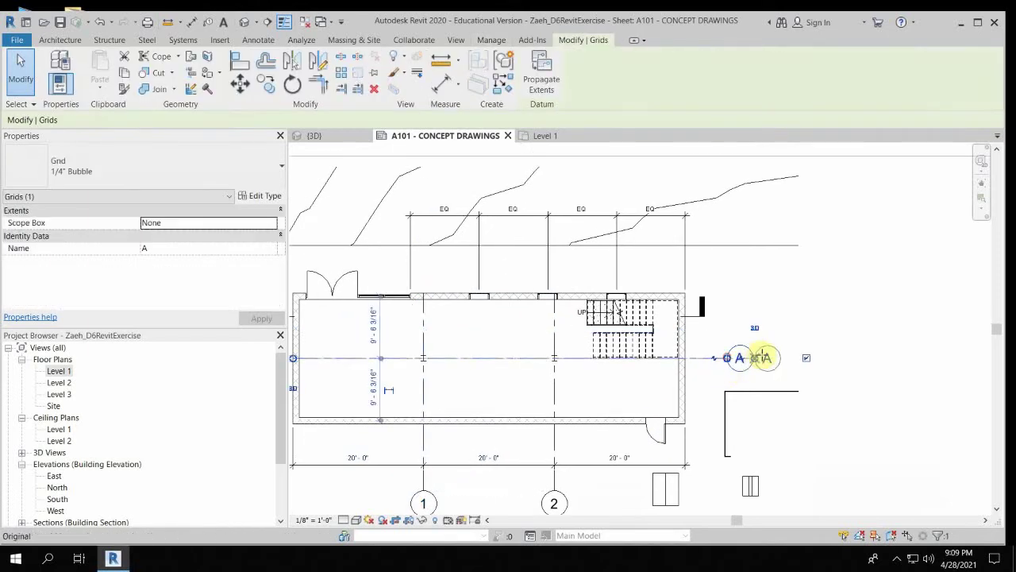
{"action": "scroll", "coordinate": [469, 353], "scroll_direction": "down", "scroll_amount": 3}
{"action": "scroll", "coordinate": [380, 369], "scroll_direction": "up", "scroll_amount": 3}
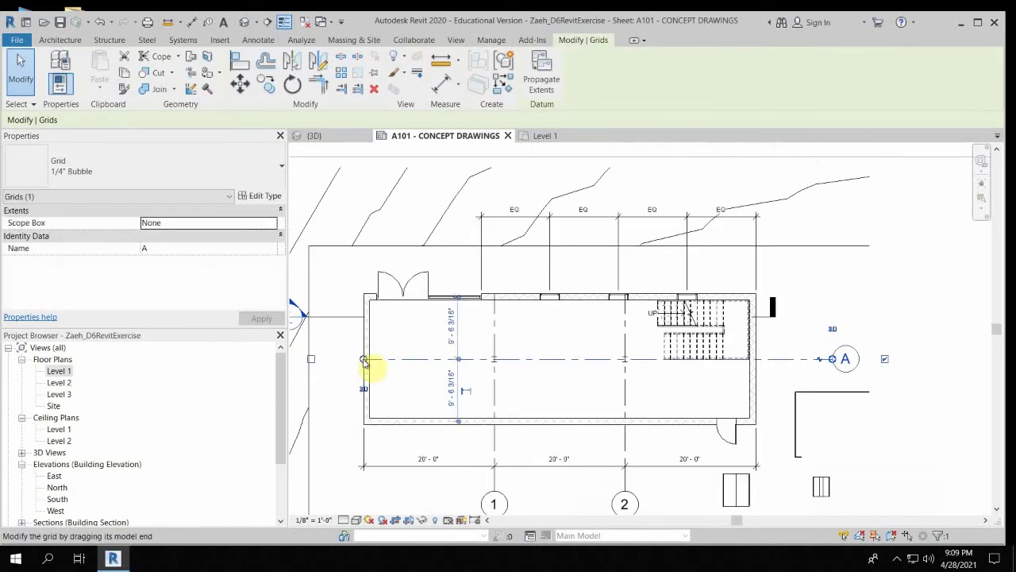
{"action": "left_click_drag", "start_coordinate": [367, 359], "coordinate": [338, 358]}
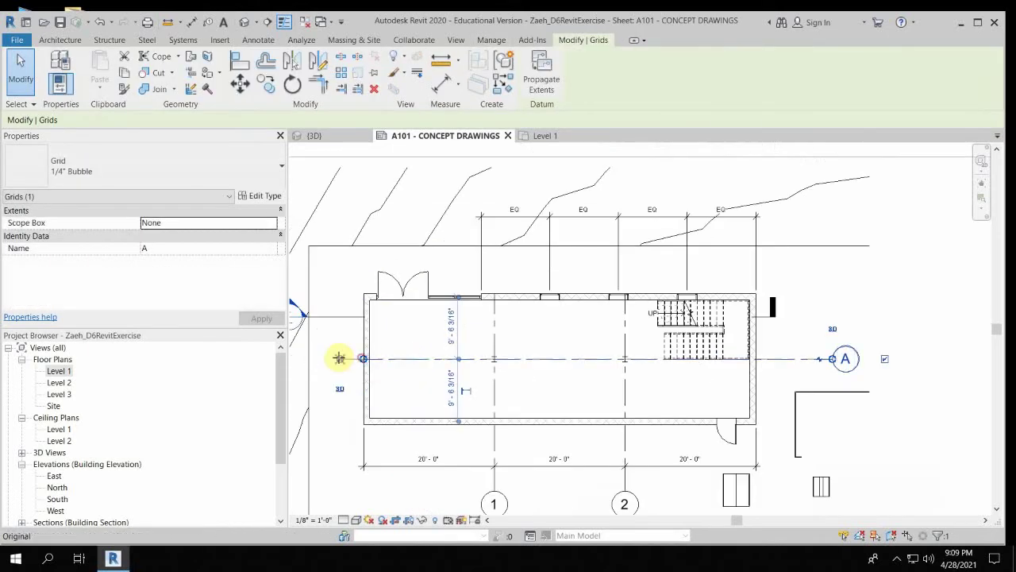
Extend the upper ends of grids 1 and 2 above the building's top wall.
{"action": "left_click", "coordinate": [495, 335]}
{"action": "left_click_drag", "start_coordinate": [494, 296], "coordinate": [497, 264]}
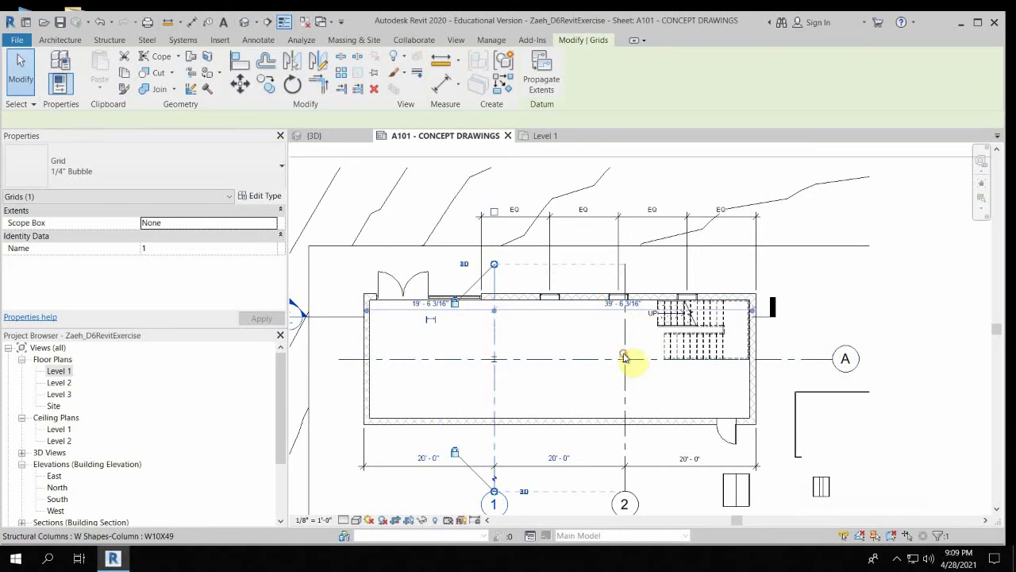
{"action": "left_click", "coordinate": [625, 355]}
{"action": "left_click", "coordinate": [583, 256]}
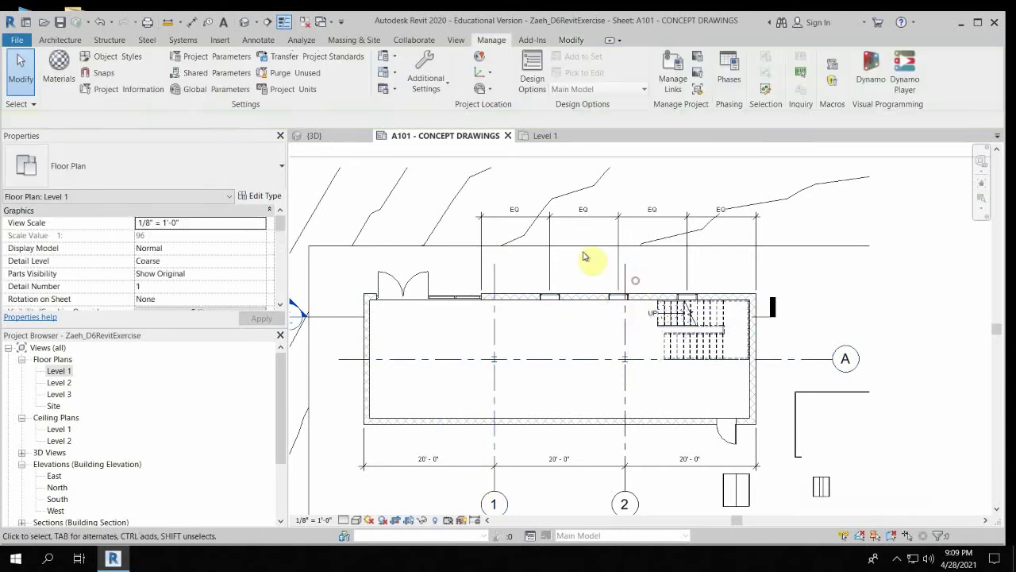
Switch the bubble-free ends of grids 1, 2 and A to 2D extents and pull them back to the lower and right walls.
{"action": "left_click", "coordinate": [493, 274]}
{"action": "left_click", "coordinate": [464, 266]}
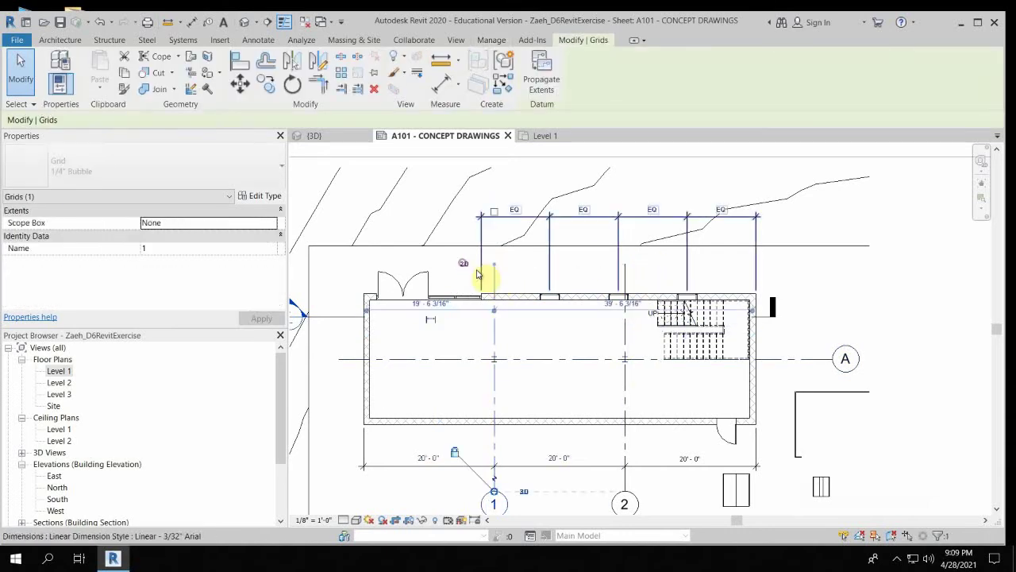
{"action": "left_click", "coordinate": [626, 277]}
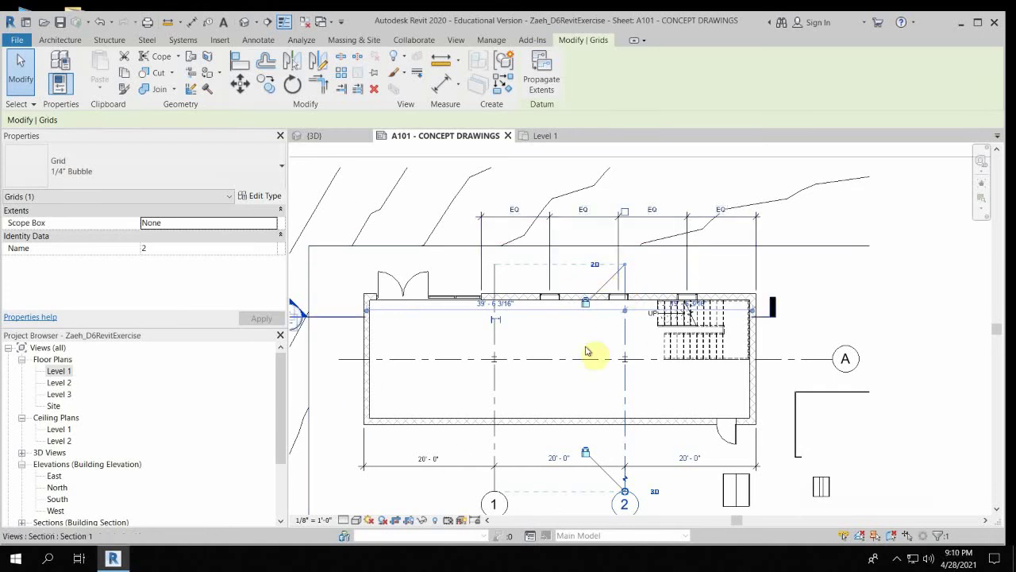
{"action": "scroll", "coordinate": [583, 348], "scroll_direction": "down", "scroll_amount": 1}
{"action": "middle_click_drag", "start_coordinate": [576, 346], "coordinate": [521, 290]}
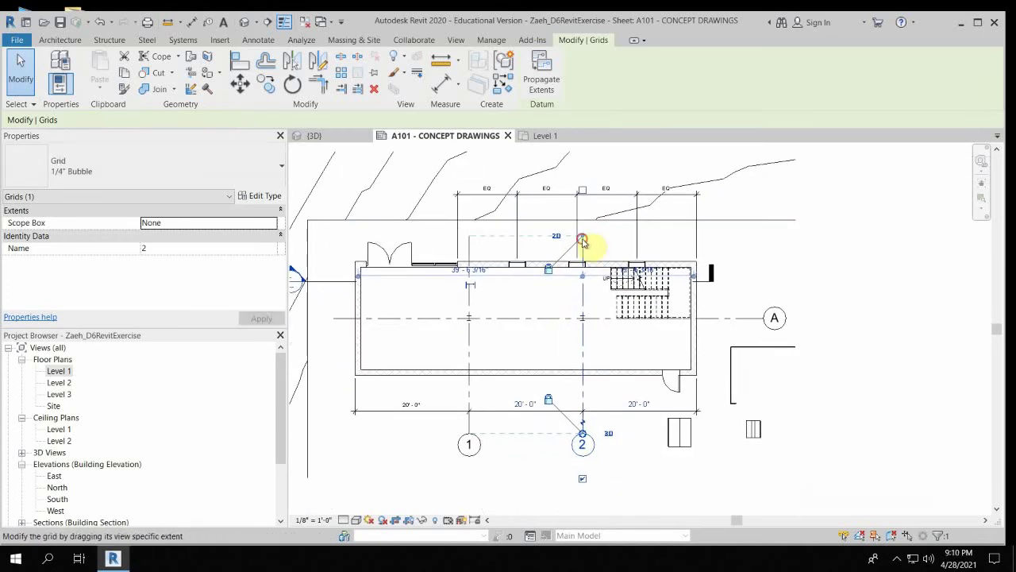
{"action": "left_click_drag", "start_coordinate": [581, 240], "coordinate": [582, 372]}
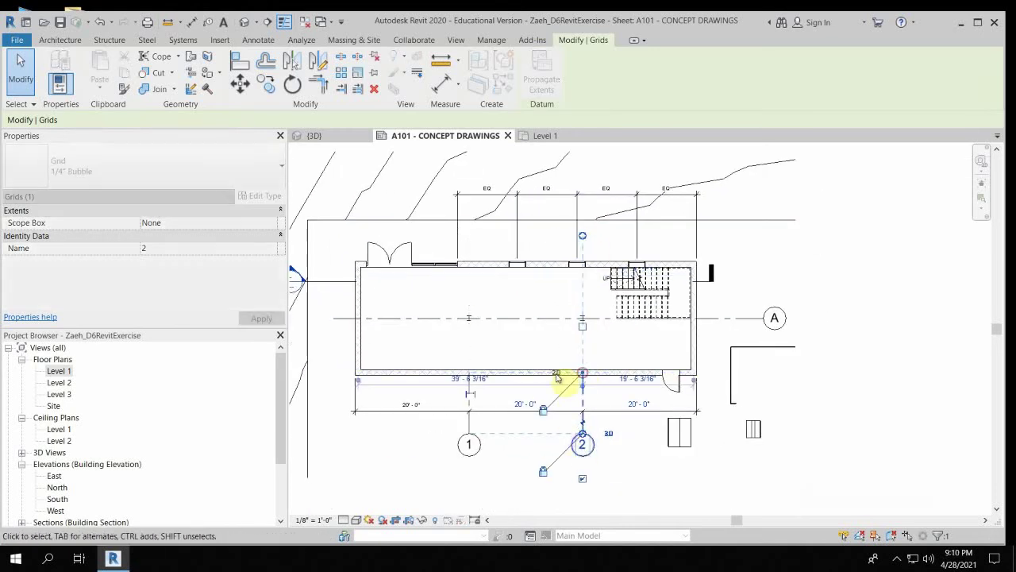
{"action": "left_click", "coordinate": [732, 321]}
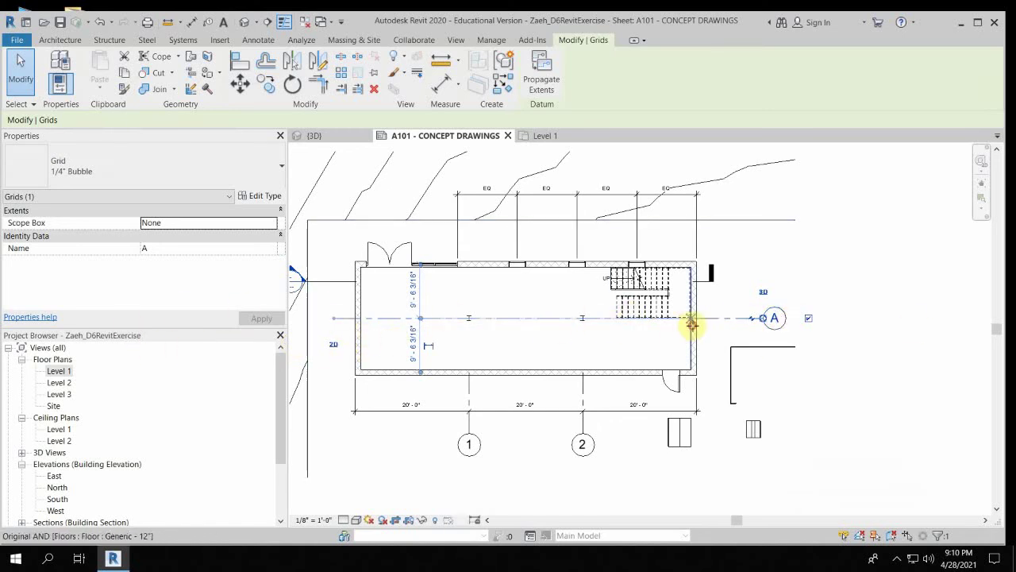
{"action": "left_click", "coordinate": [850, 245]}
Examine the Level 1 plan on the sheet, checking the grid lines, section marker, dimensions and wall hatching.
{"action": "scroll", "coordinate": [351, 306], "scroll_direction": "up", "scroll_amount": 2}
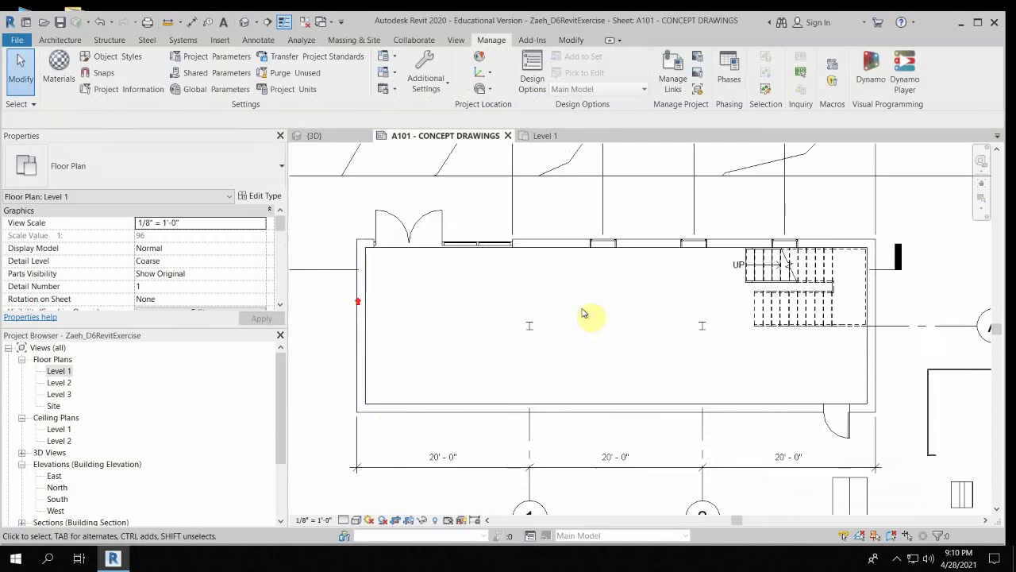
{"action": "scroll", "coordinate": [540, 389], "scroll_direction": "down", "scroll_amount": 3}
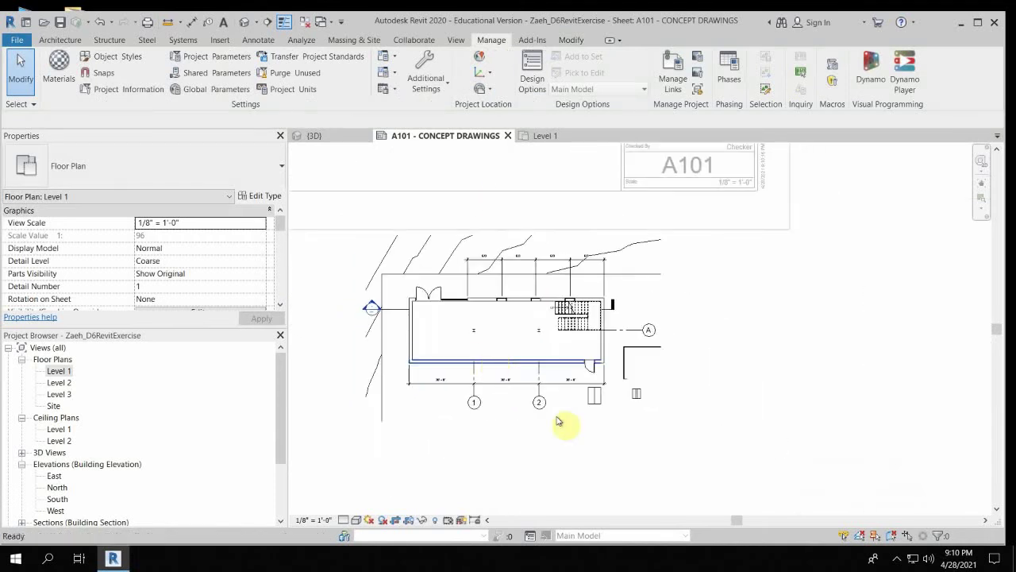
{"action": "scroll", "coordinate": [419, 310], "scroll_direction": "up", "scroll_amount": 2}
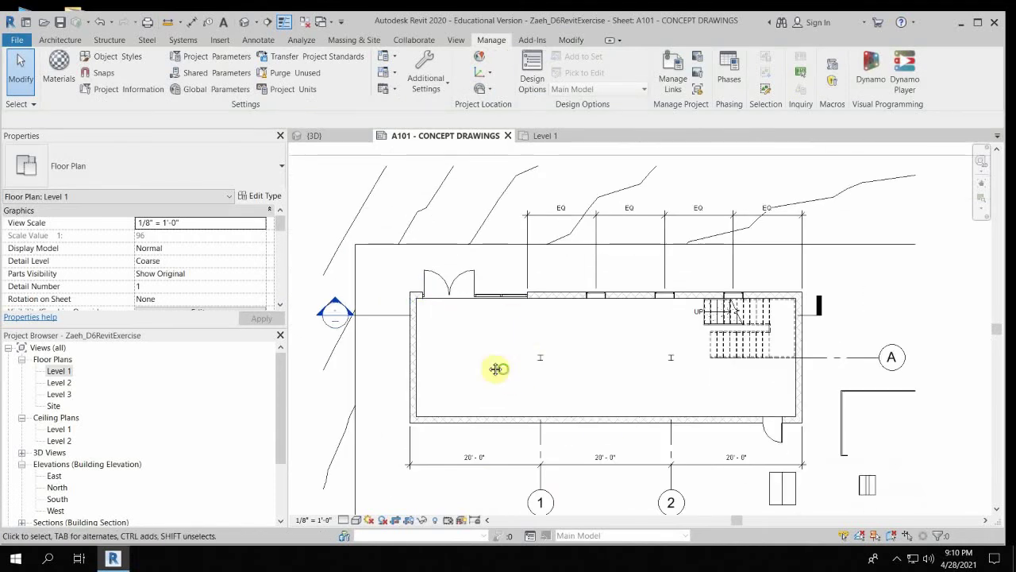
{"action": "middle_click_drag", "start_coordinate": [495, 369], "coordinate": [454, 345]}
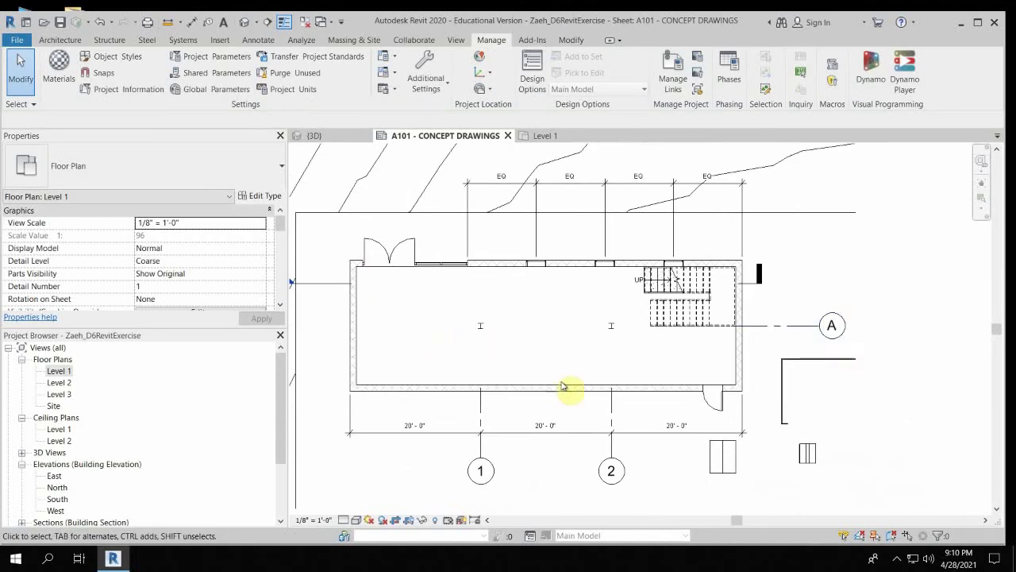
{"action": "scroll", "coordinate": [562, 387], "scroll_direction": "down", "scroll_amount": 2}
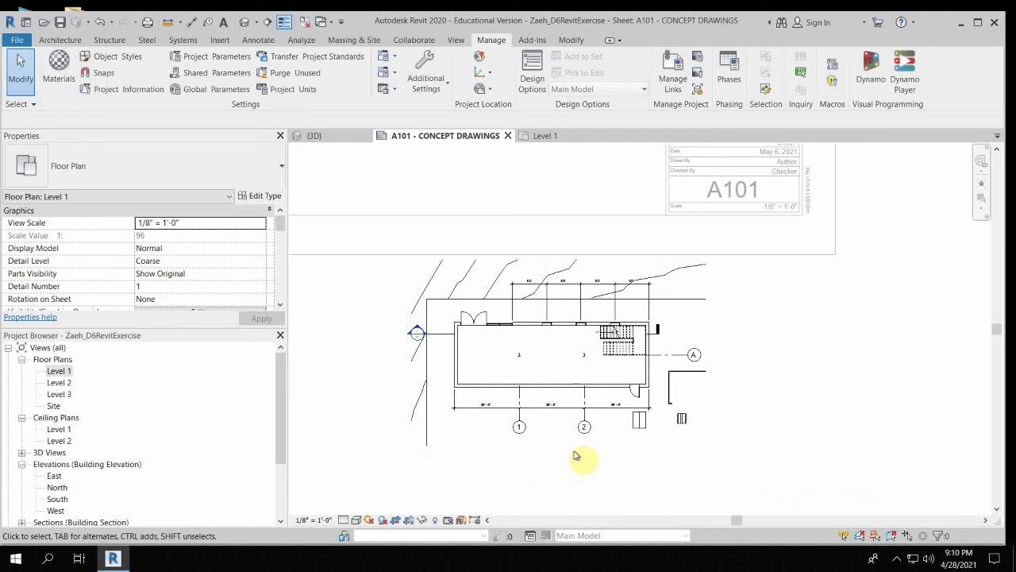
{"action": "scroll", "coordinate": [465, 317], "scroll_direction": "up", "scroll_amount": 4}
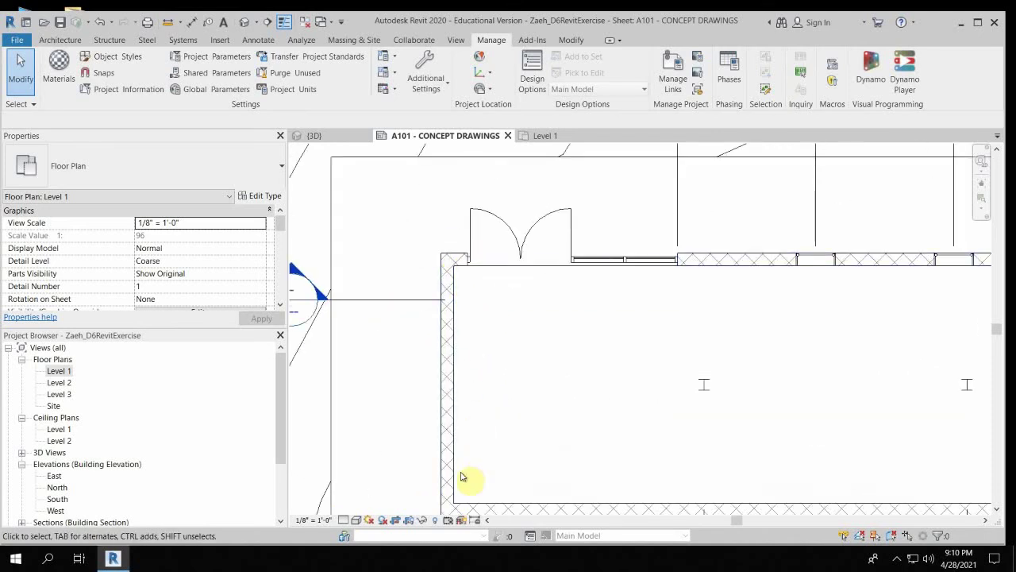
{"action": "scroll", "coordinate": [595, 478], "scroll_direction": "down", "scroll_amount": 2}
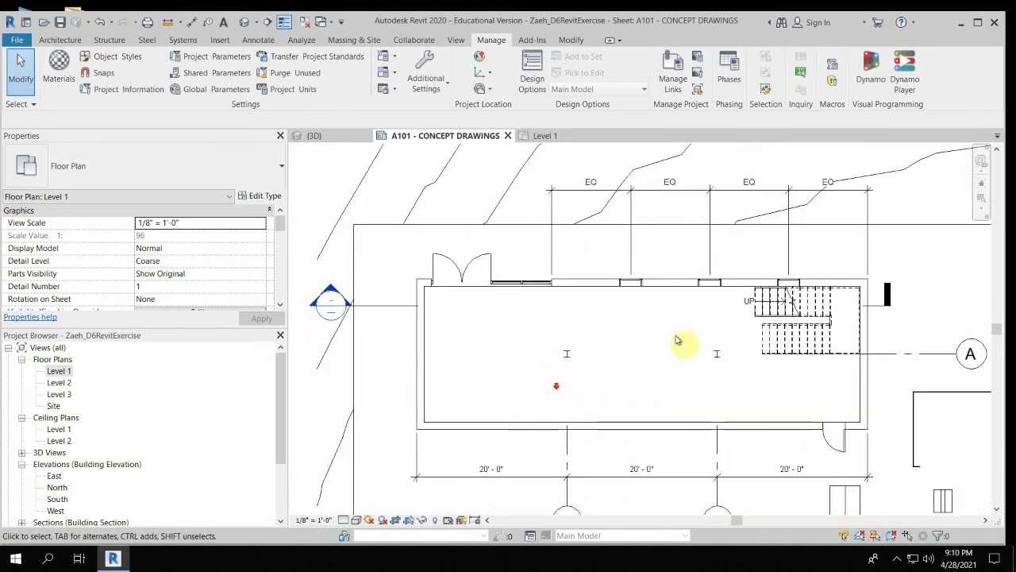
{"action": "scroll", "coordinate": [715, 349], "scroll_direction": "down", "scroll_amount": 3}
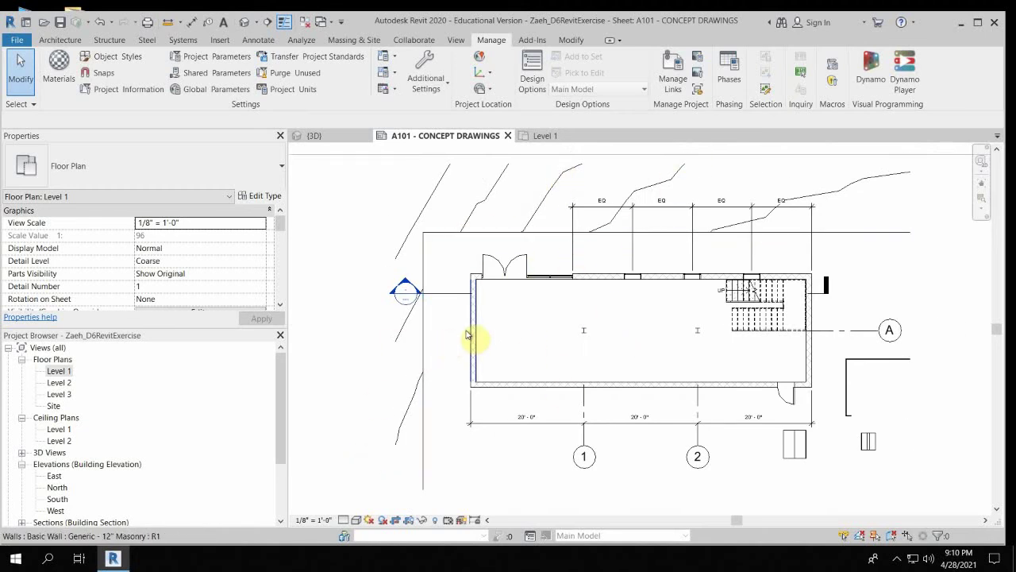
Override the cut pattern of walls in the Level 1 view with a solid fill foreground.
{"action": "key", "text": "v"}
{"action": "key", "text": "v"}
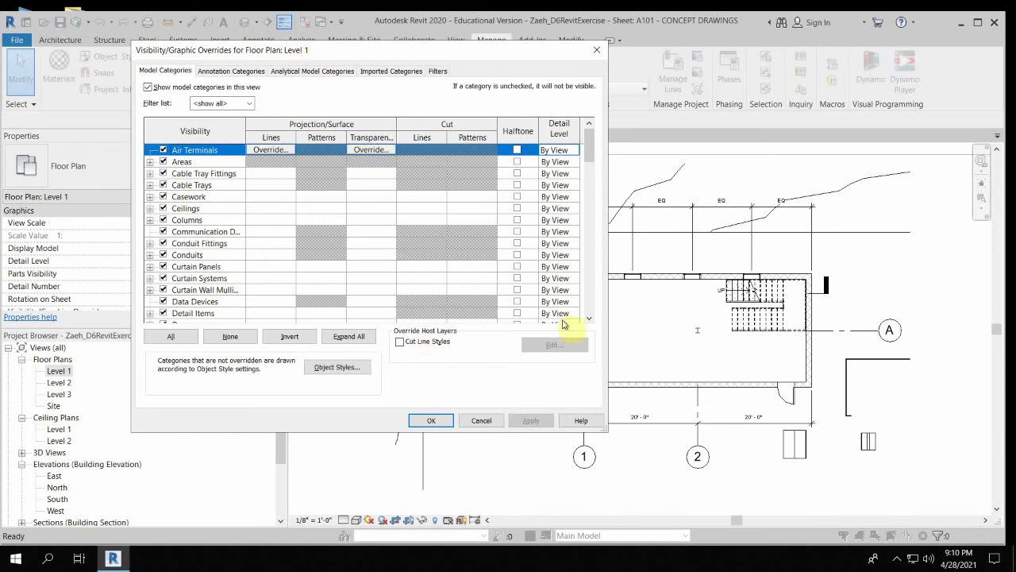
{"action": "scroll", "coordinate": [264, 278], "scroll_direction": "down", "scroll_amount": 15}
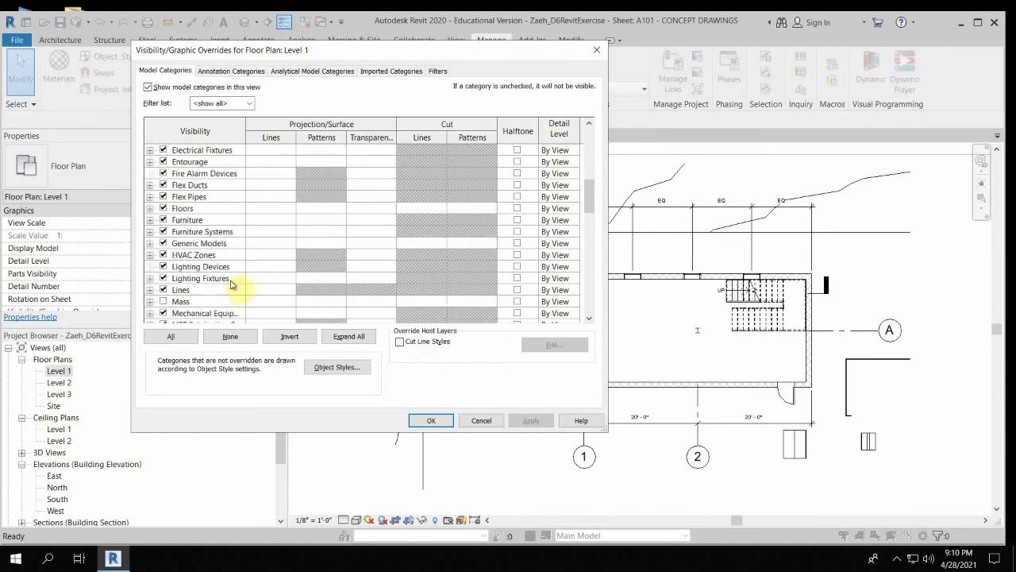
{"action": "scroll", "coordinate": [234, 284], "scroll_direction": "down", "scroll_amount": 7}
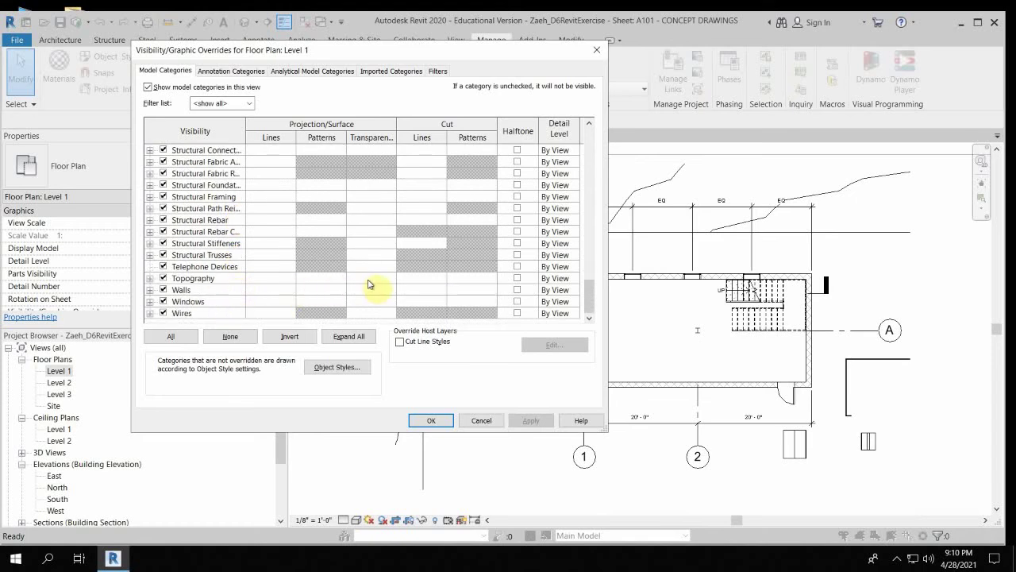
{"action": "left_click", "coordinate": [451, 294]}
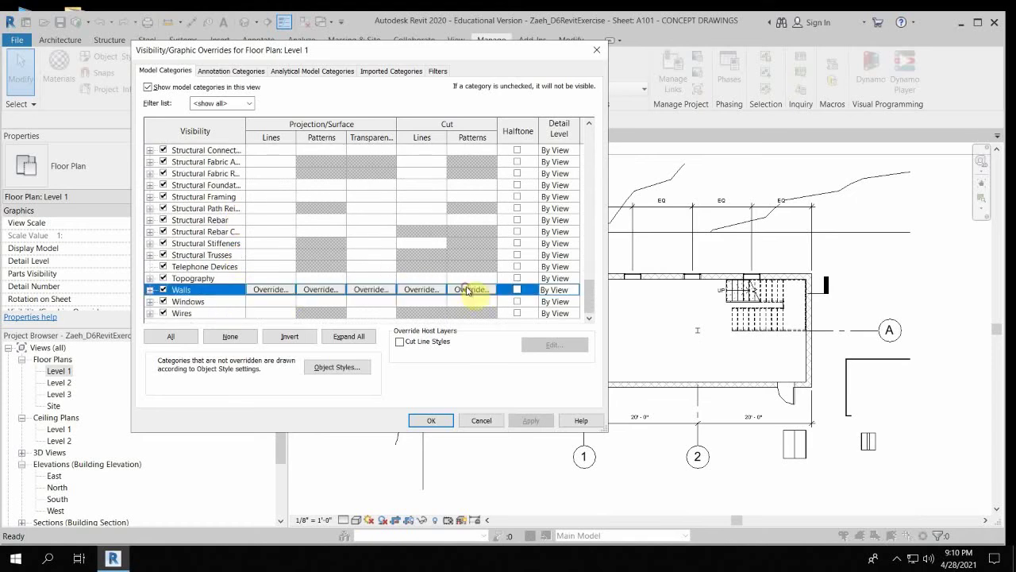
{"action": "left_click", "coordinate": [474, 287]}
{"action": "left_click", "coordinate": [353, 199]}
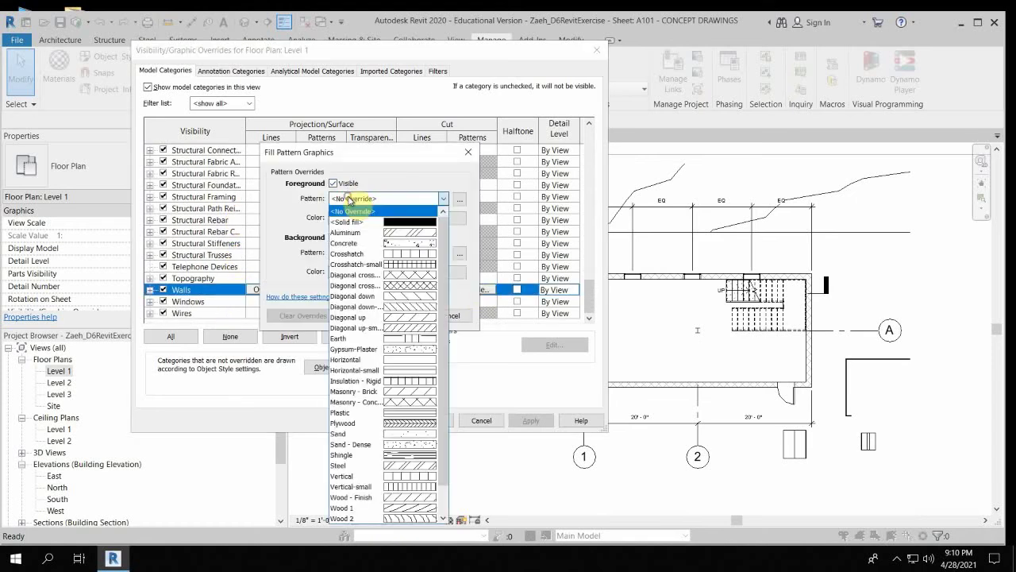
{"action": "left_click", "coordinate": [353, 221]}
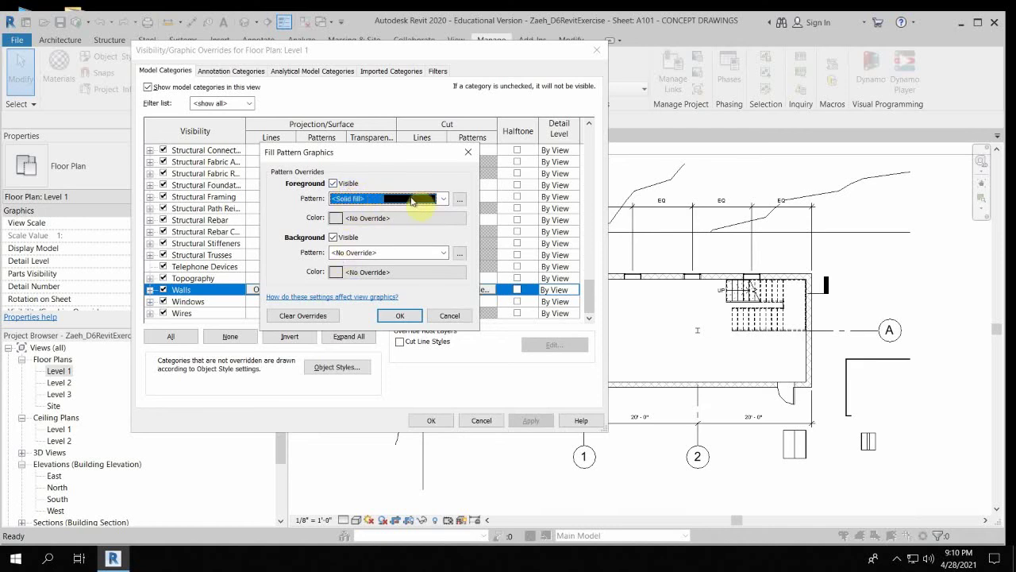
Set the foreground color of the walls' cut pattern override to black and apply it to the view.
{"action": "left_click", "coordinate": [367, 219]}
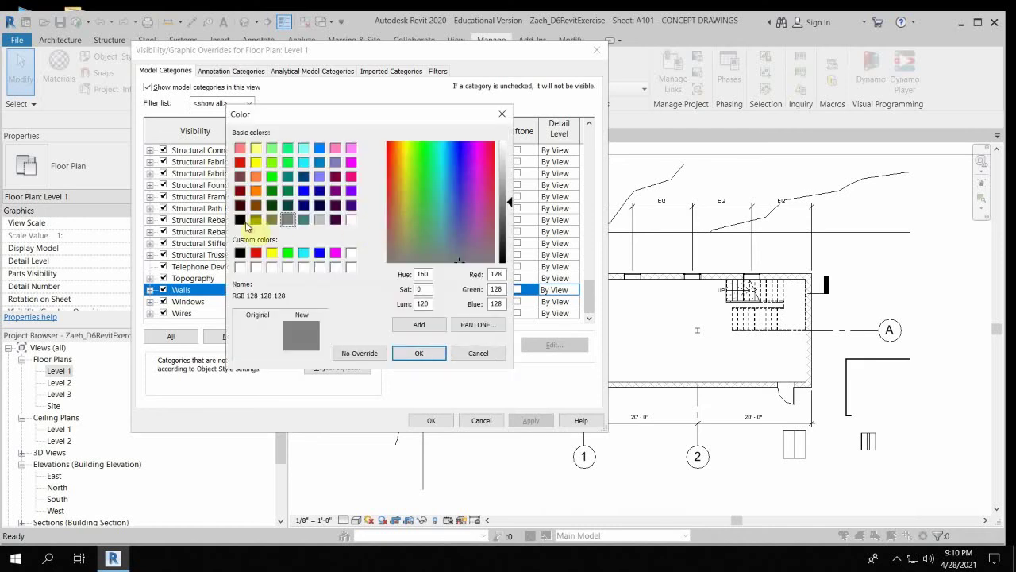
{"action": "left_click", "coordinate": [240, 219]}
{"action": "left_click", "coordinate": [418, 354]}
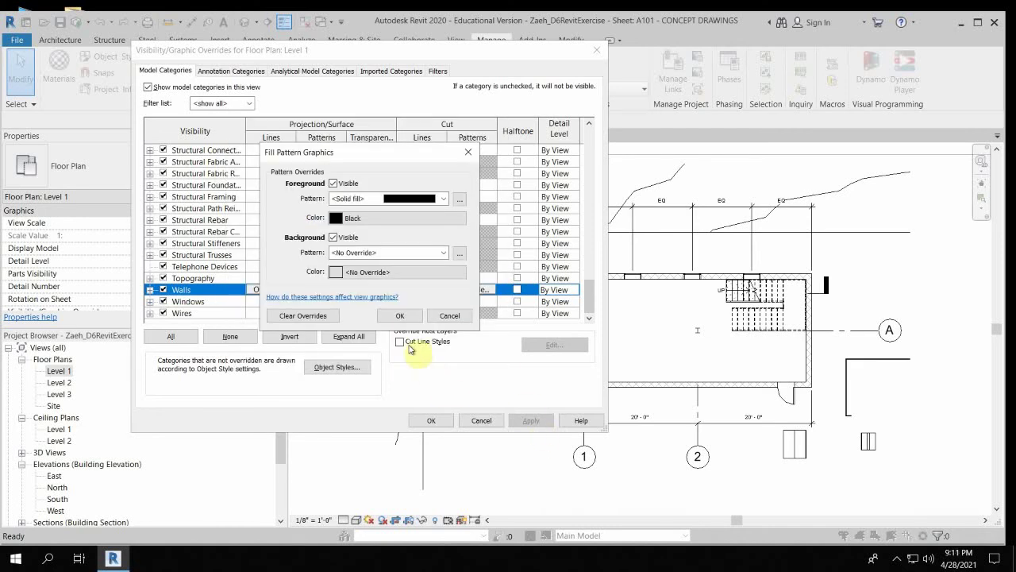
{"action": "left_click", "coordinate": [398, 314]}
{"action": "left_click", "coordinate": [530, 420]}
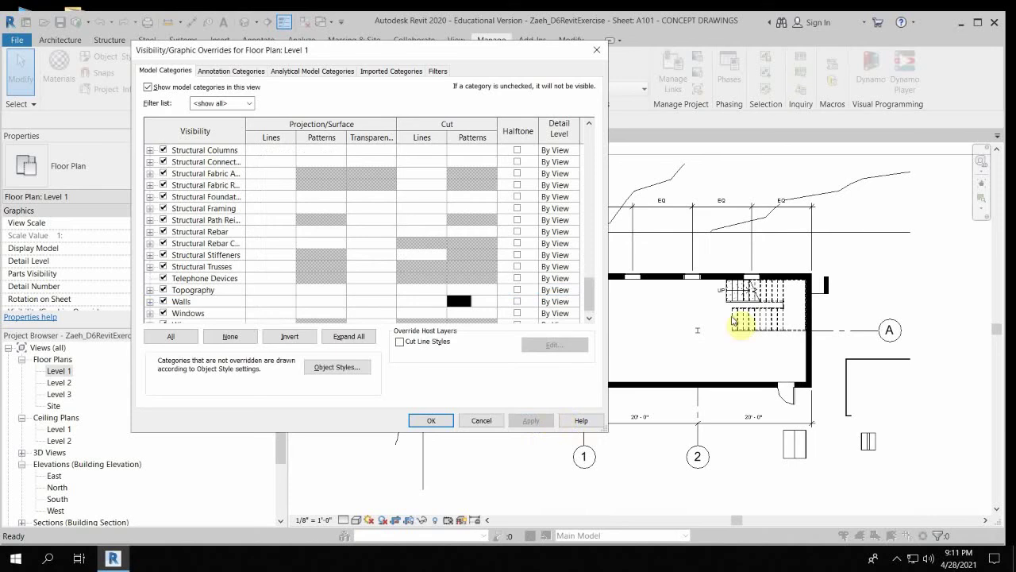
Set the Topography category to halftone in the Level 1 view and accept the graphic overrides.
{"action": "left_click_drag", "start_coordinate": [500, 57], "coordinate": [322, 77]}
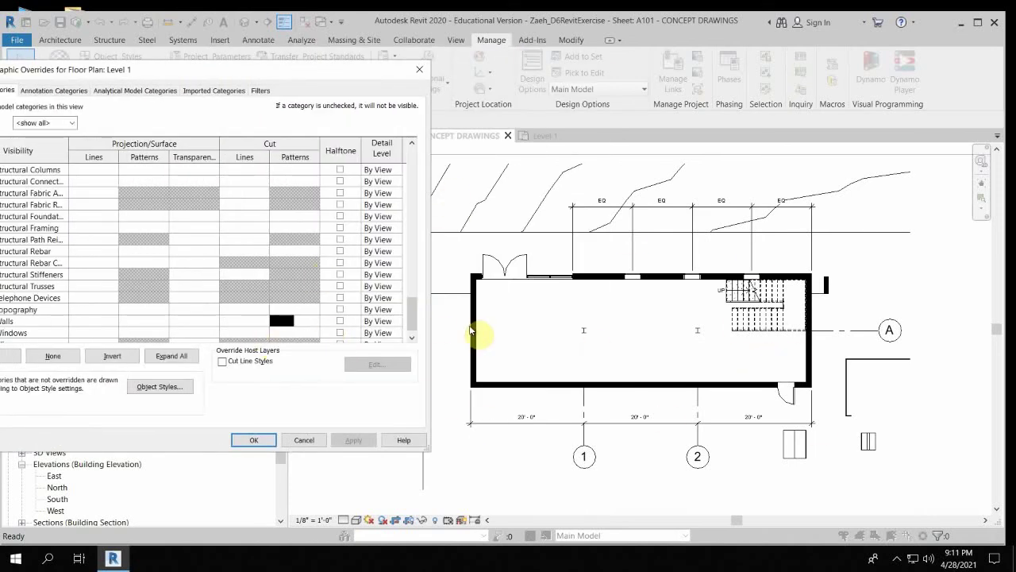
{"action": "scroll", "coordinate": [136, 275], "scroll_direction": "down", "scroll_amount": 1}
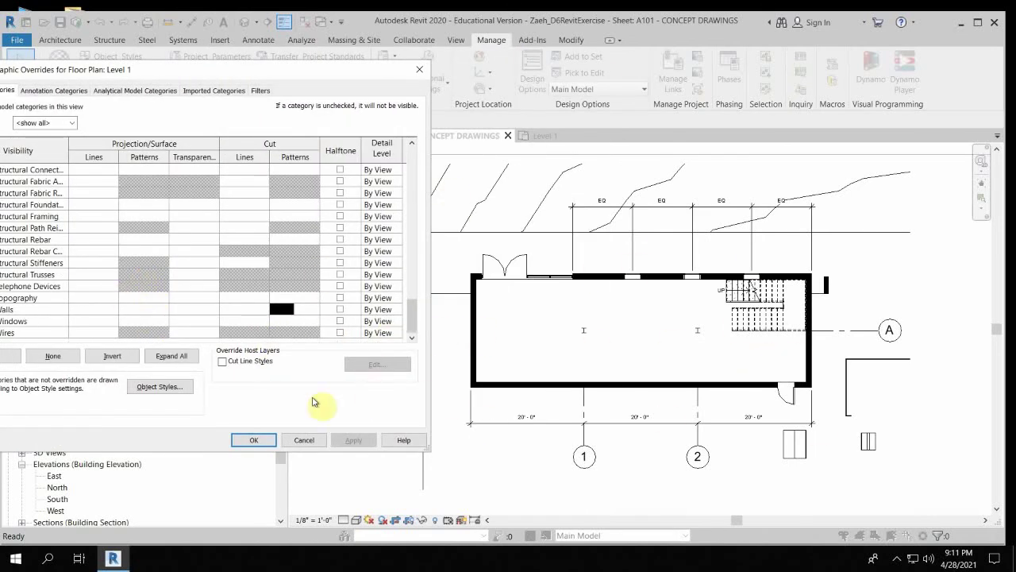
{"action": "left_click_drag", "start_coordinate": [96, 69], "coordinate": [202, 65]}
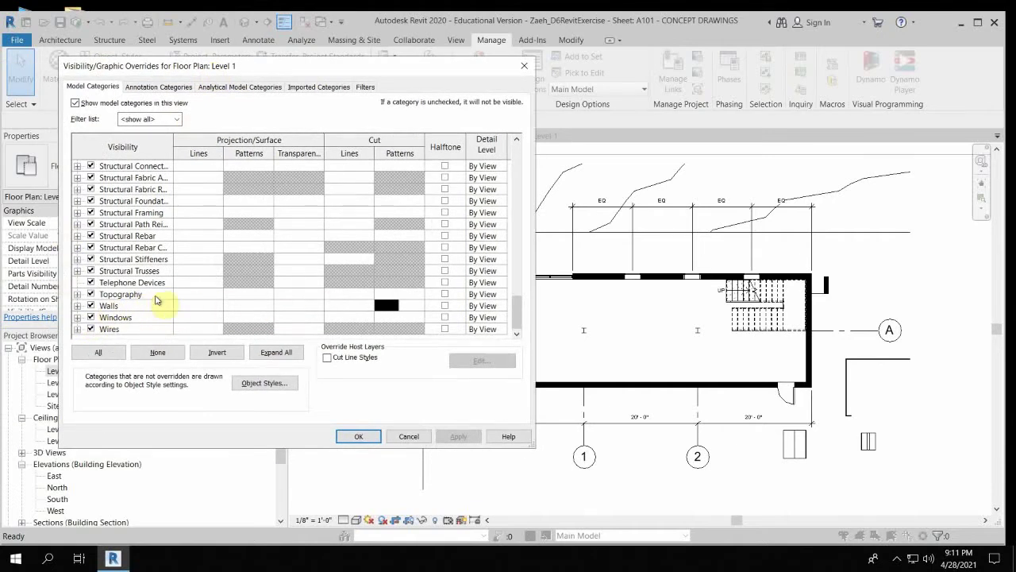
{"action": "left_click", "coordinate": [444, 295]}
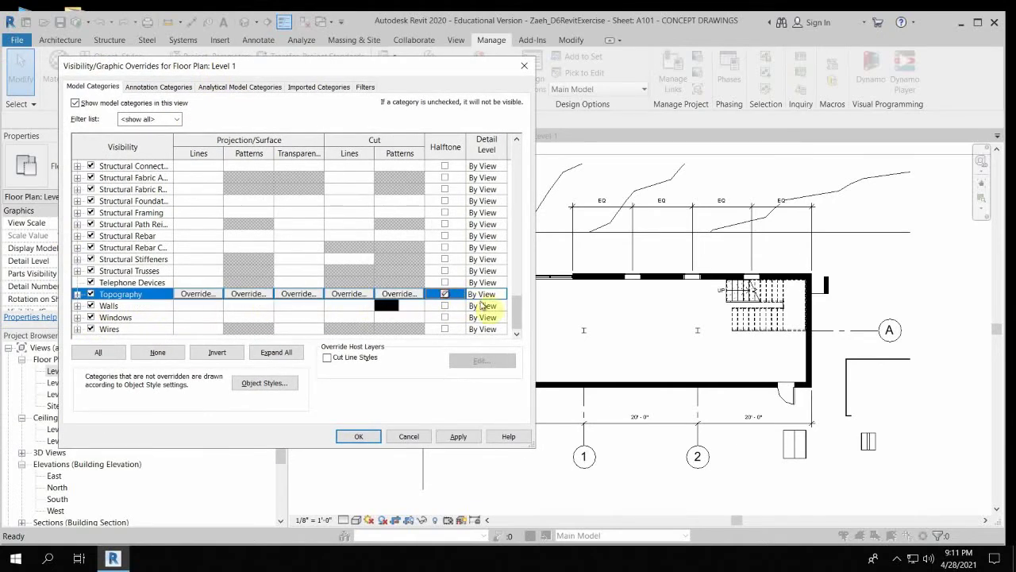
{"action": "left_click", "coordinate": [459, 437]}
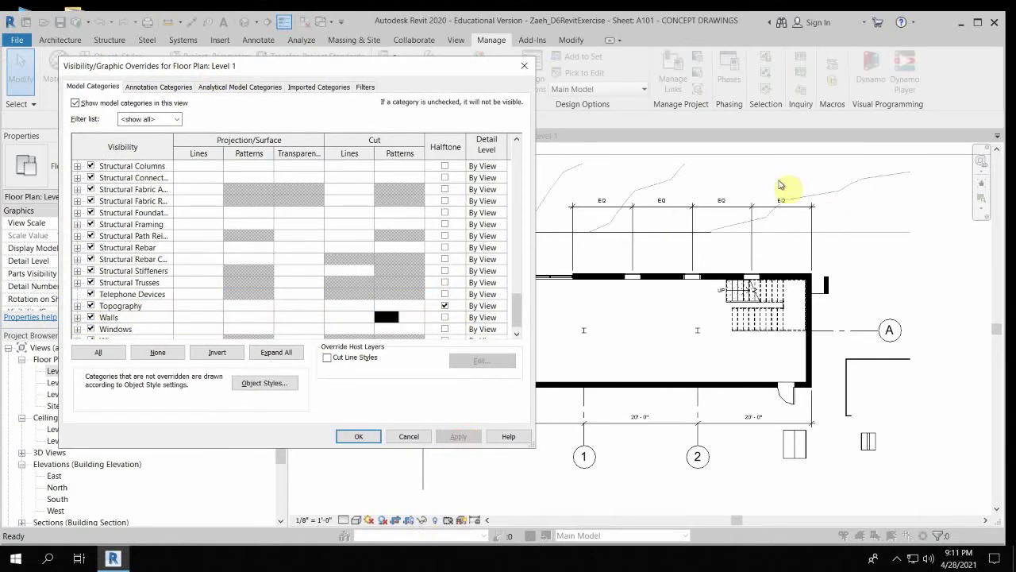
{"action": "left_click", "coordinate": [362, 437]}
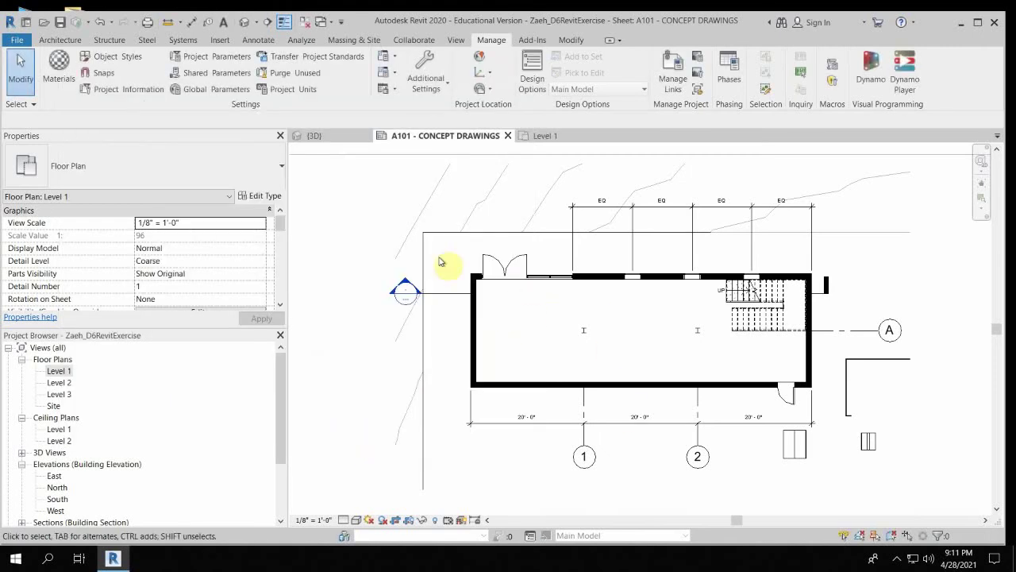
Examine the Level 1 plan, checking the filled walls, the storefront curtain wall and its double door.
{"action": "middle_click_drag", "start_coordinate": [481, 365], "coordinate": [345, 318]}
{"action": "scroll", "coordinate": [446, 344], "scroll_direction": "down", "scroll_amount": 4}
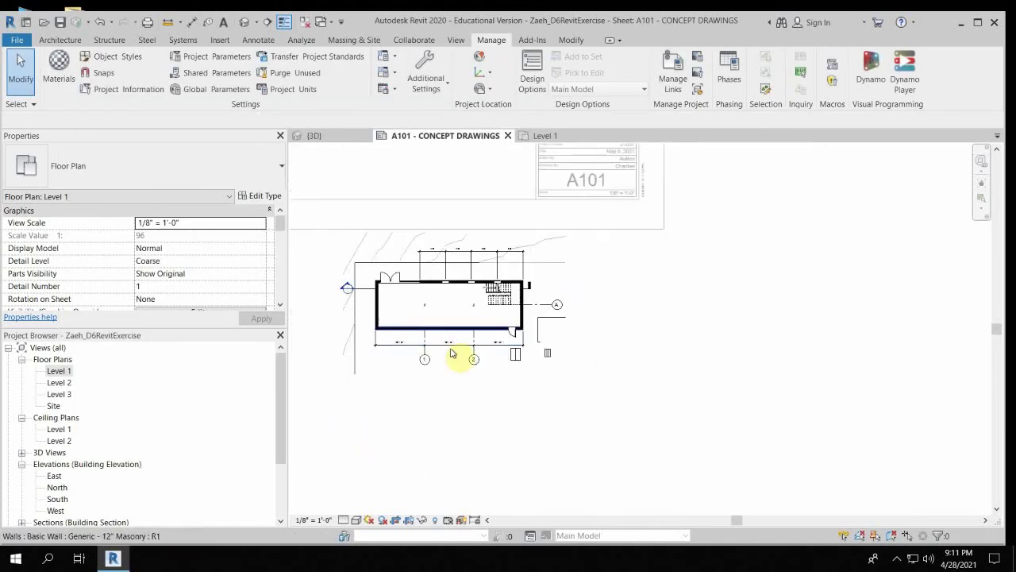
{"action": "scroll", "coordinate": [415, 275], "scroll_direction": "up", "scroll_amount": 7}
{"action": "scroll", "coordinate": [420, 281], "scroll_direction": "up", "scroll_amount": 1}
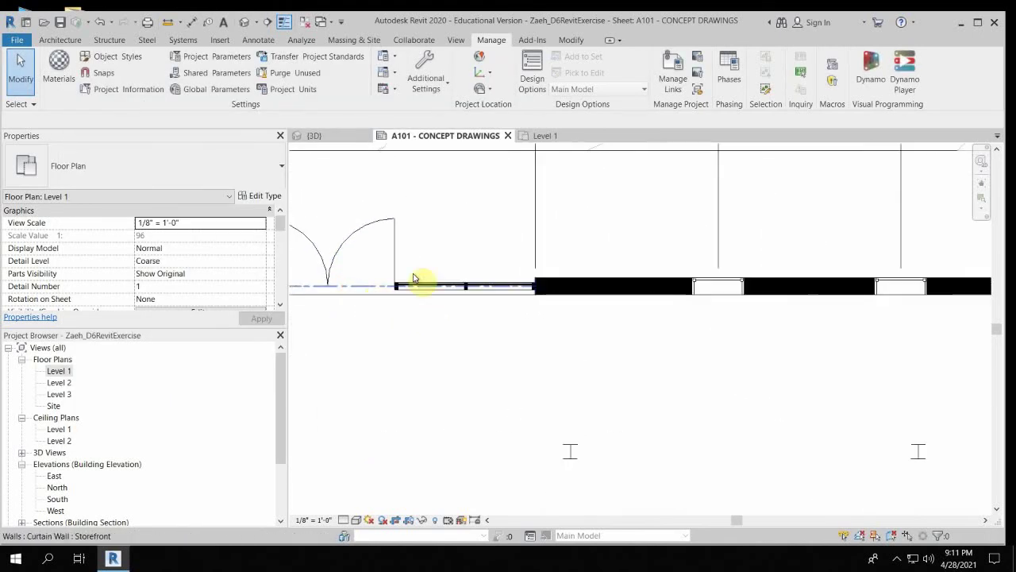
{"action": "scroll", "coordinate": [421, 287], "scroll_direction": "down", "scroll_amount": 2}
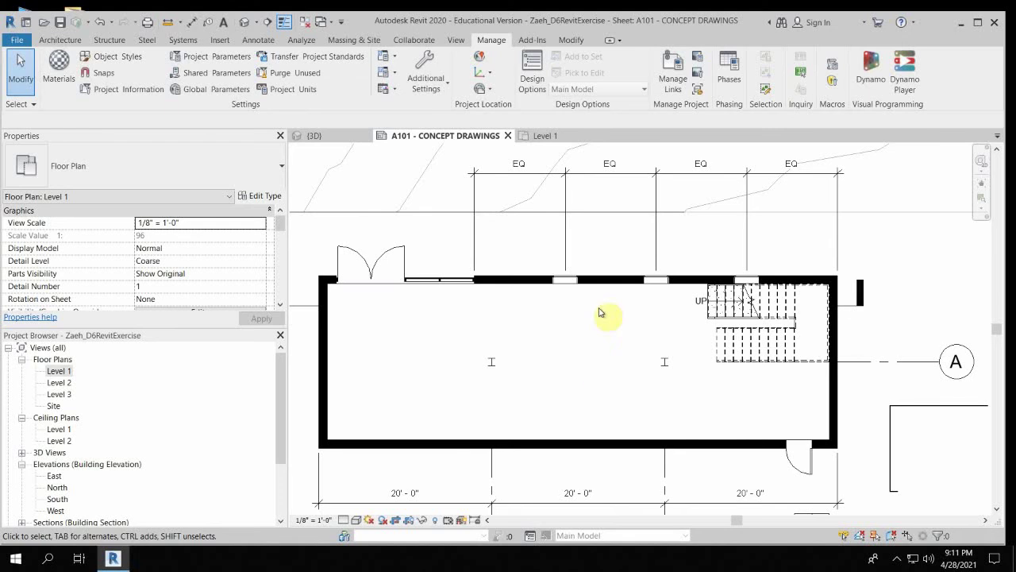
{"action": "scroll", "coordinate": [377, 274], "scroll_direction": "up", "scroll_amount": 4}
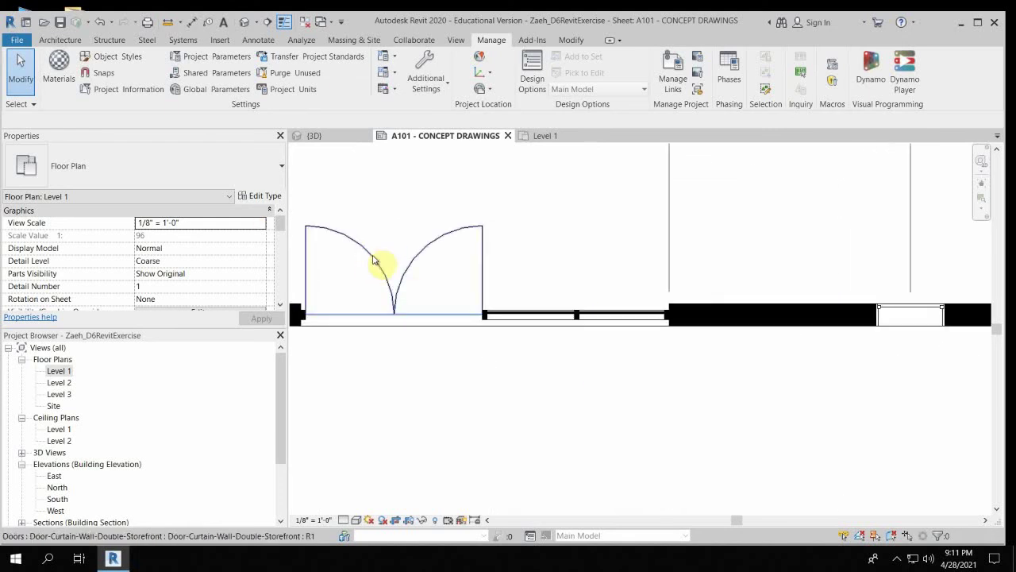
{"action": "scroll", "coordinate": [373, 262], "scroll_direction": "down", "scroll_amount": 3}
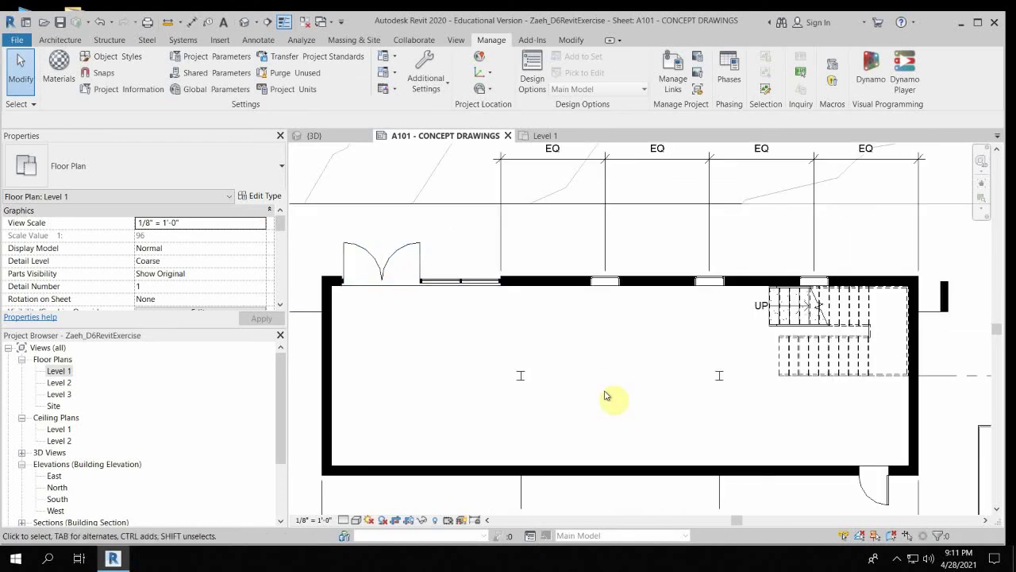
{"action": "scroll", "coordinate": [361, 241], "scroll_direction": "up", "scroll_amount": 1}
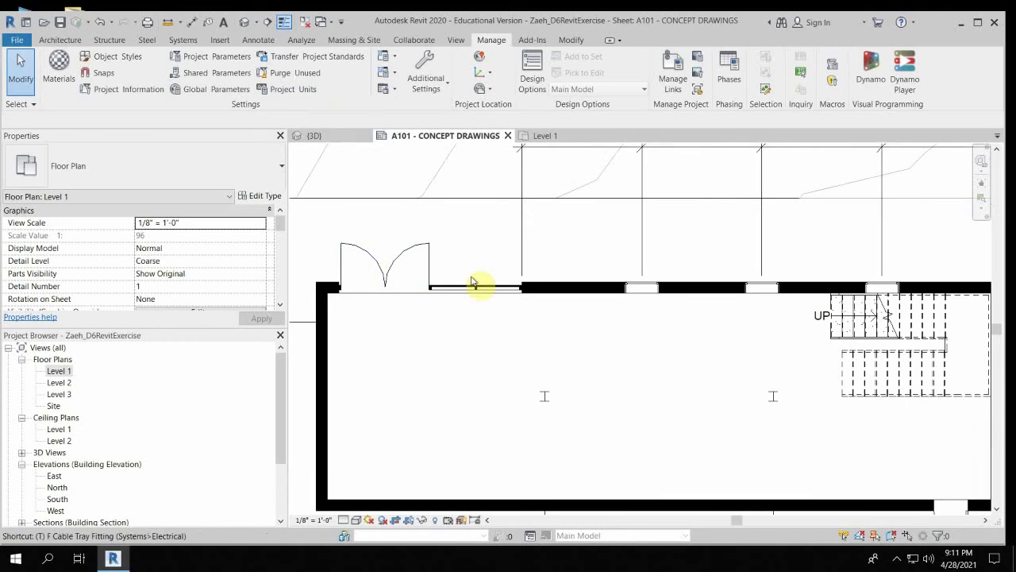
Tag the double storefront door in the upper wall by category, with a leader.
{"action": "left_click", "coordinate": [480, 222]}
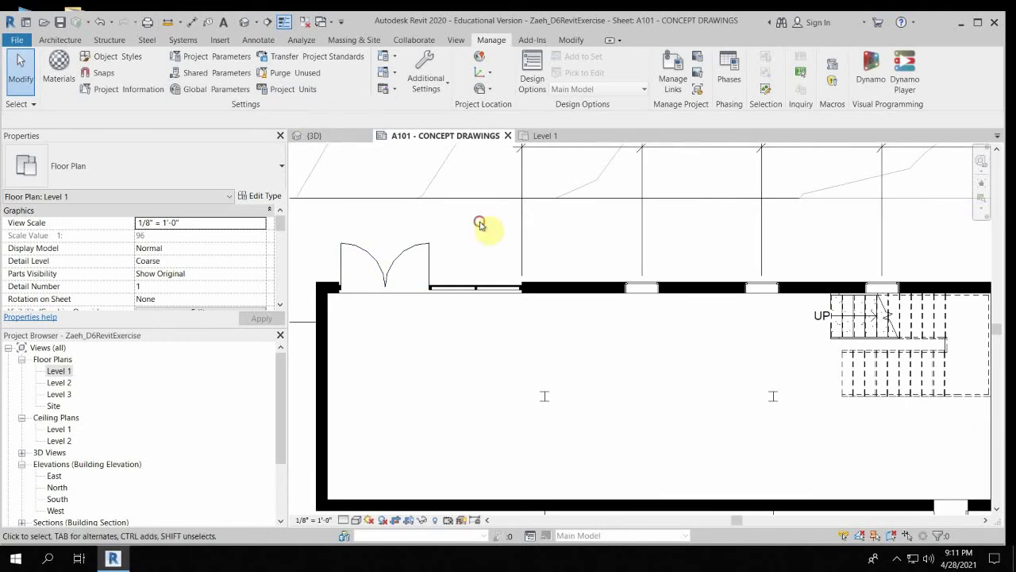
{"action": "key", "text": "t"}
{"action": "key", "text": "g"}
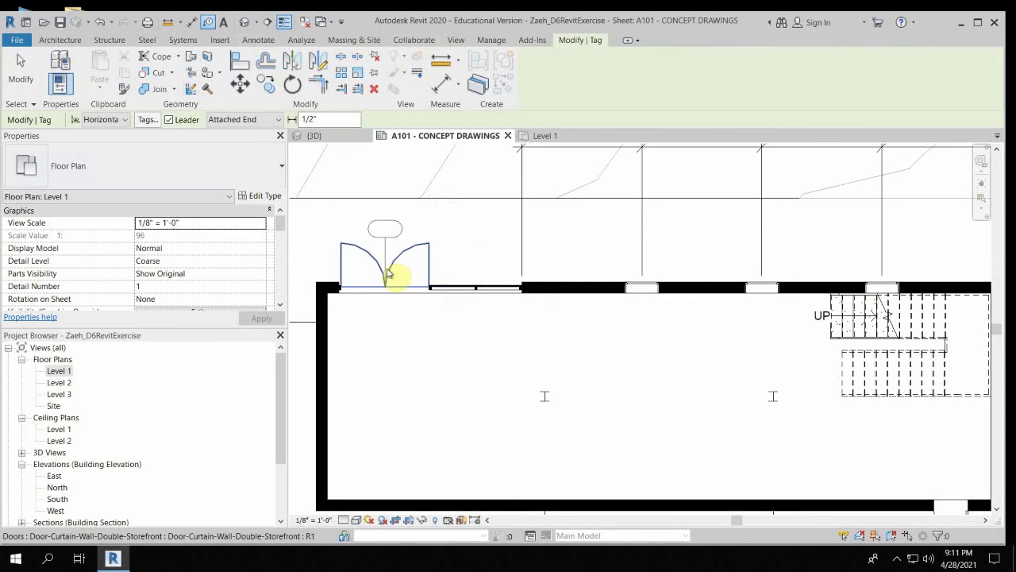
{"action": "scroll", "coordinate": [389, 274], "scroll_direction": "up", "scroll_amount": 2}
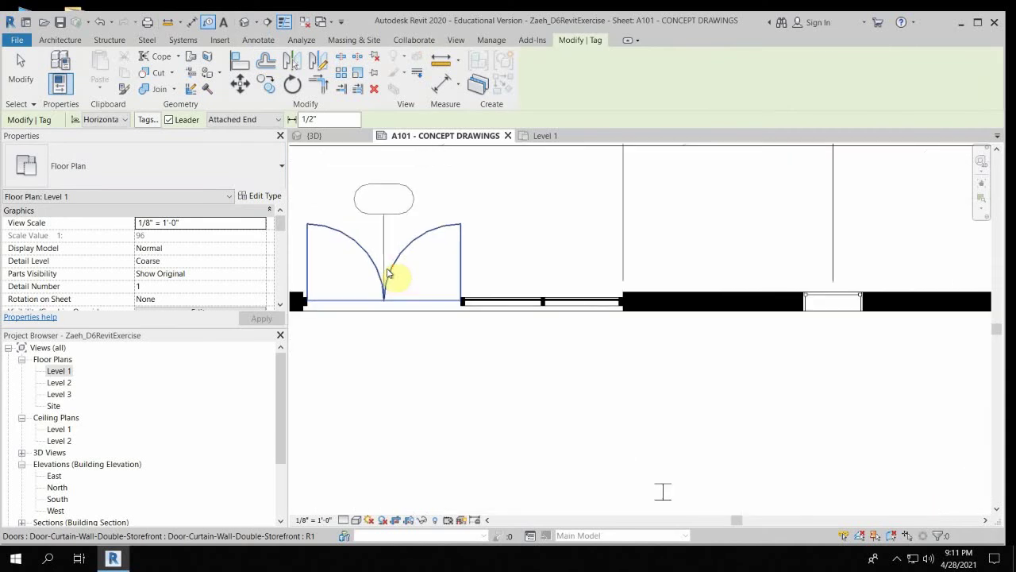
{"action": "left_click", "coordinate": [389, 273]}
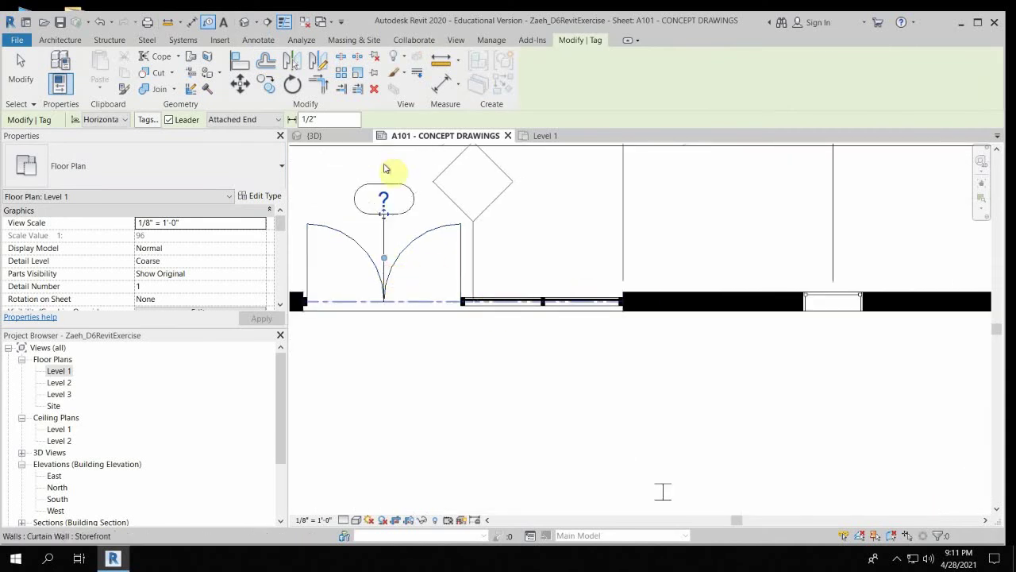
{"action": "key", "text": "Escape"}
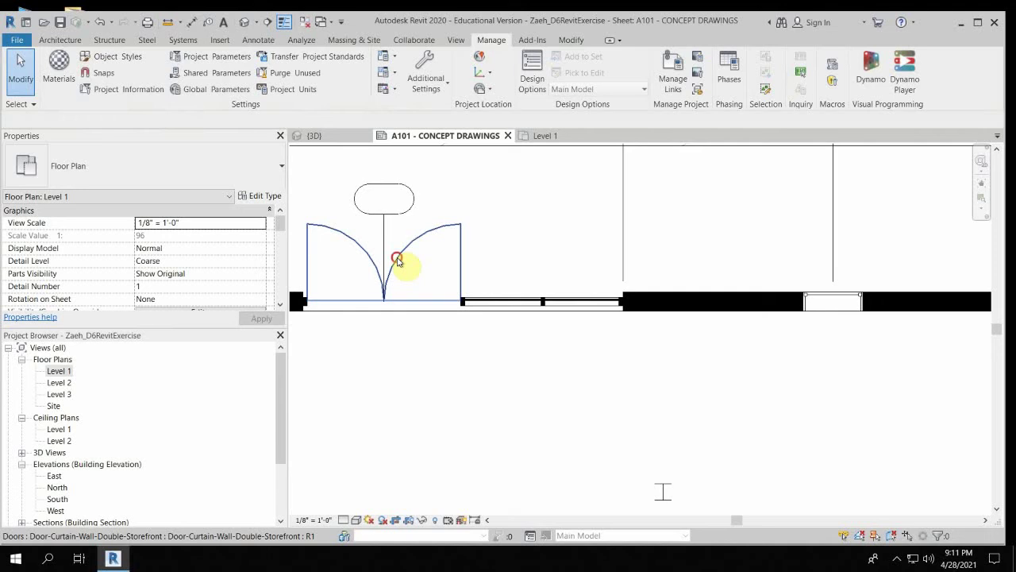
Set the Mark of the double storefront door to 001.
{"action": "left_click", "coordinate": [399, 263]}
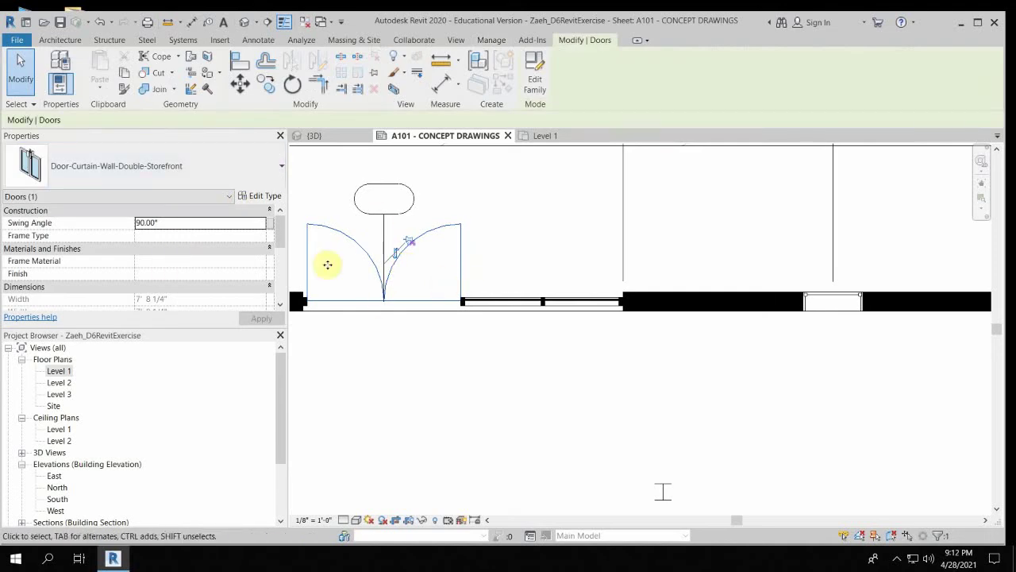
{"action": "scroll", "coordinate": [213, 265], "scroll_direction": "down", "scroll_amount": 3}
{"action": "scroll", "coordinate": [213, 265], "scroll_direction": "down", "scroll_amount": 2}
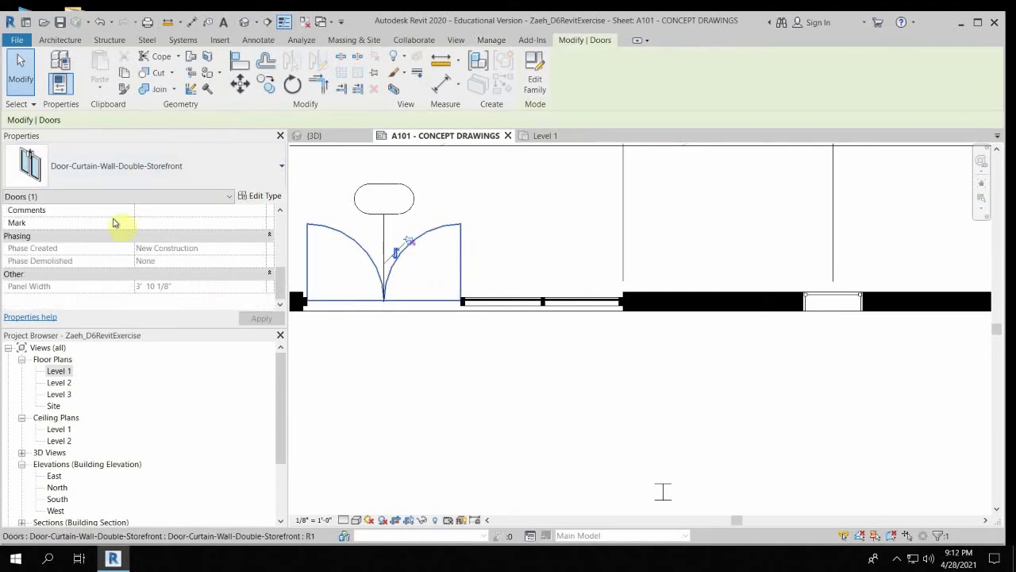
{"action": "left_click", "coordinate": [158, 224]}
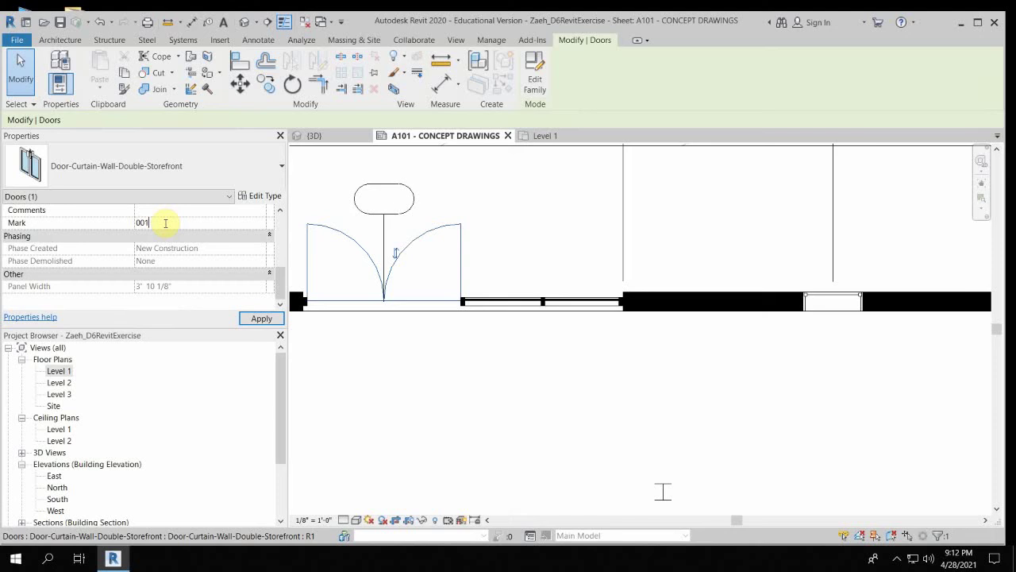
{"action": "left_click", "coordinate": [421, 218]}
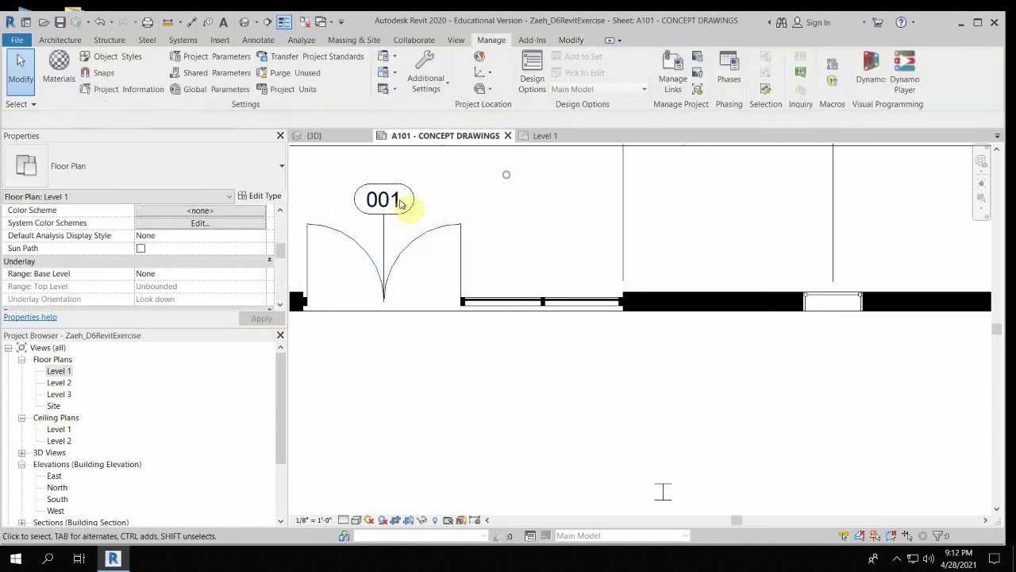
Remove the leader from door tag 001 and place the tag vertically inside the right door leaf's swing.
{"action": "left_click", "coordinate": [383, 244]}
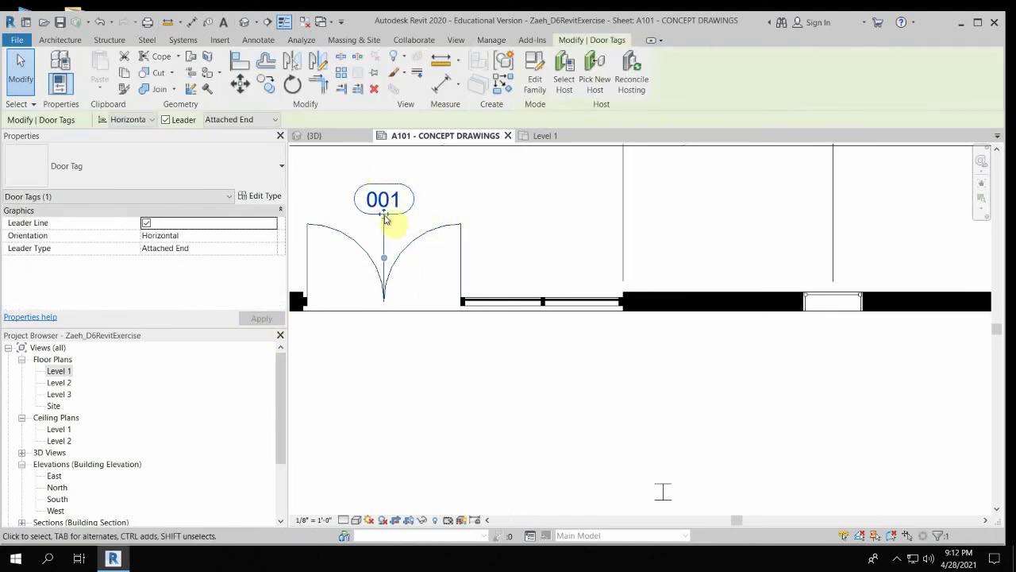
{"action": "left_click", "coordinate": [166, 121]}
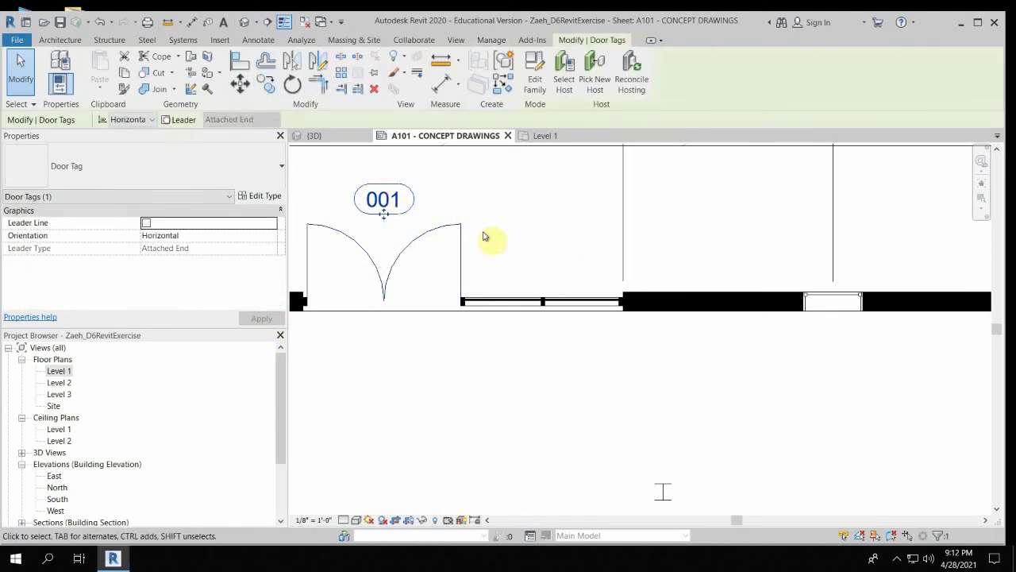
{"action": "left_click_drag", "start_coordinate": [392, 216], "coordinate": [458, 272]}
{"action": "left_click", "coordinate": [124, 144]}
{"action": "left_click", "coordinate": [386, 283]}
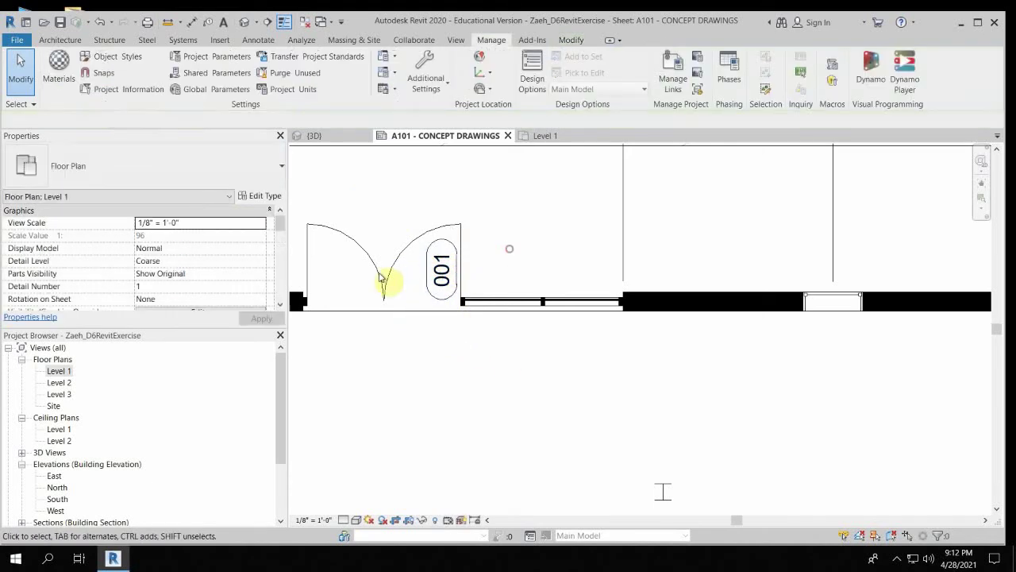
Examine the window openings, storefront and stair area along the upper wall of the Level 1 plan.
{"action": "scroll", "coordinate": [481, 325], "scroll_direction": "down", "scroll_amount": 5}
{"action": "middle_click_drag", "start_coordinate": [649, 397], "coordinate": [587, 371]}
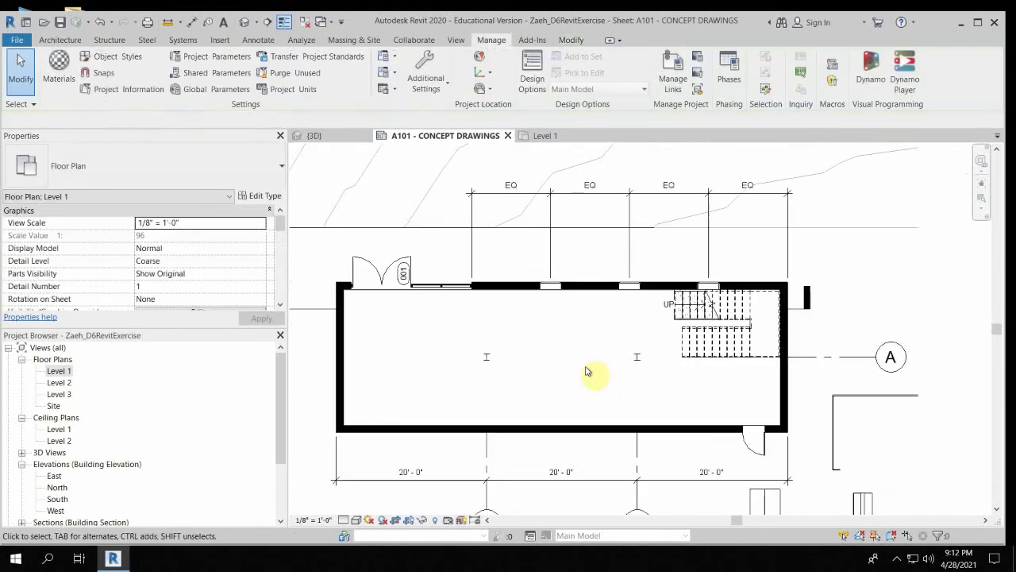
{"action": "middle_click_drag", "start_coordinate": [762, 384], "coordinate": [826, 325]}
{"action": "middle_click_drag", "start_coordinate": [688, 272], "coordinate": [603, 362]}
{"action": "scroll", "coordinate": [607, 308], "scroll_direction": "up", "scroll_amount": 4}
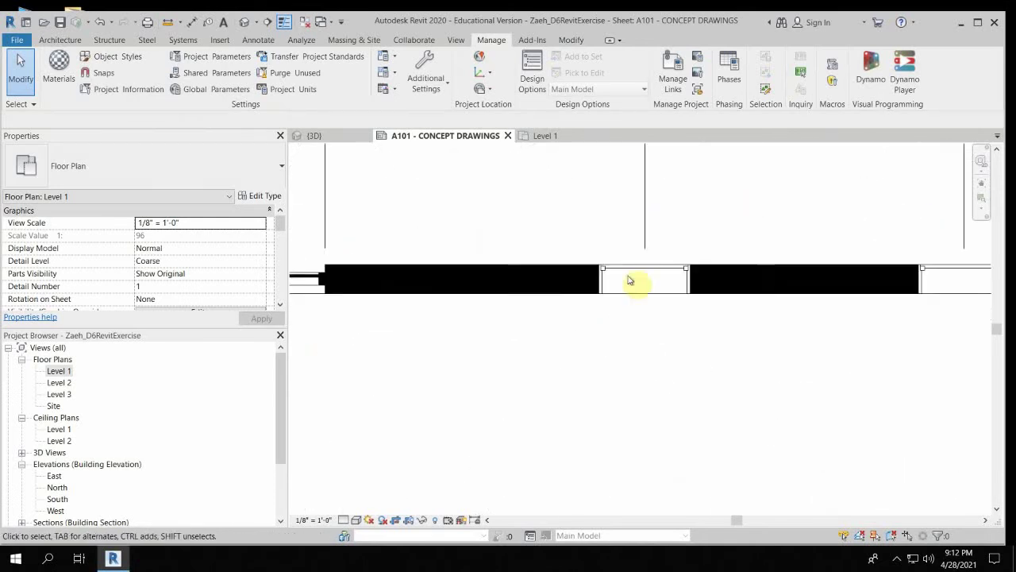
{"action": "scroll", "coordinate": [631, 272], "scroll_direction": "down", "scroll_amount": 3}
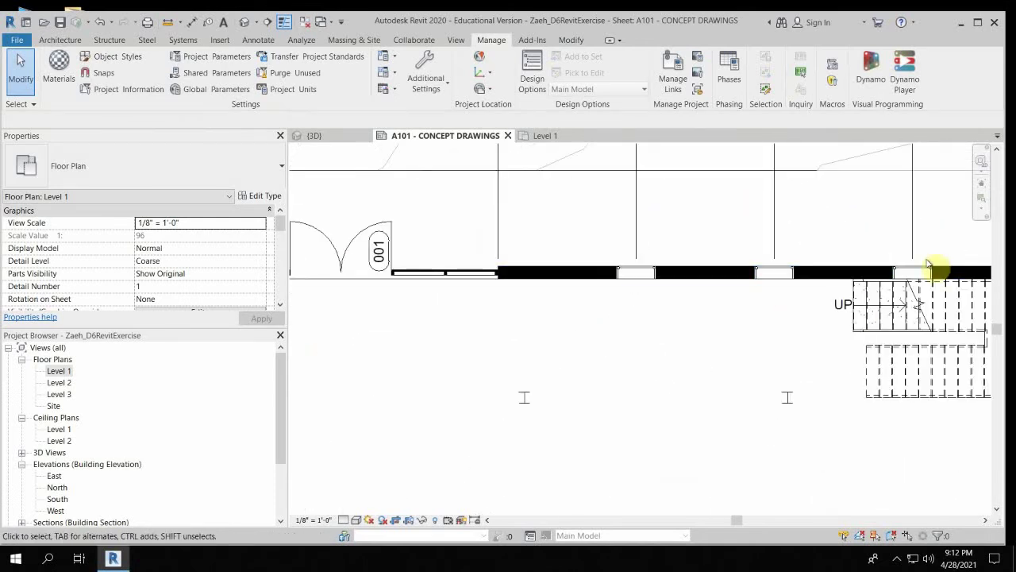
{"action": "scroll", "coordinate": [708, 303], "scroll_direction": "down", "scroll_amount": 4}
{"action": "scroll", "coordinate": [671, 288], "scroll_direction": "up", "scroll_amount": 3}
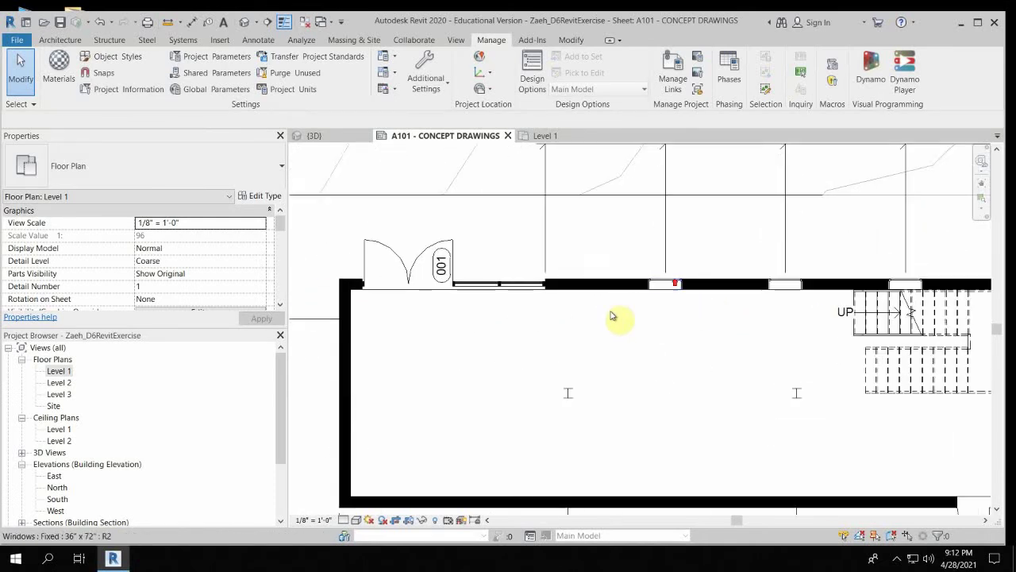
{"action": "scroll", "coordinate": [497, 285], "scroll_direction": "up", "scroll_amount": 3}
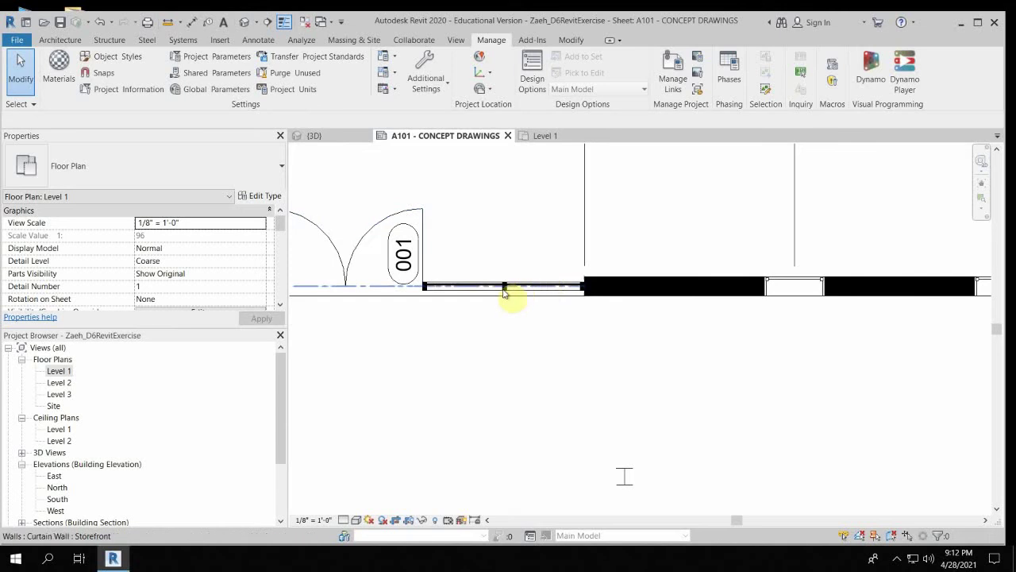
{"action": "middle_click_drag", "start_coordinate": [613, 335], "coordinate": [641, 415]}
{"action": "scroll", "coordinate": [556, 361], "scroll_direction": "down", "scroll_amount": 4}
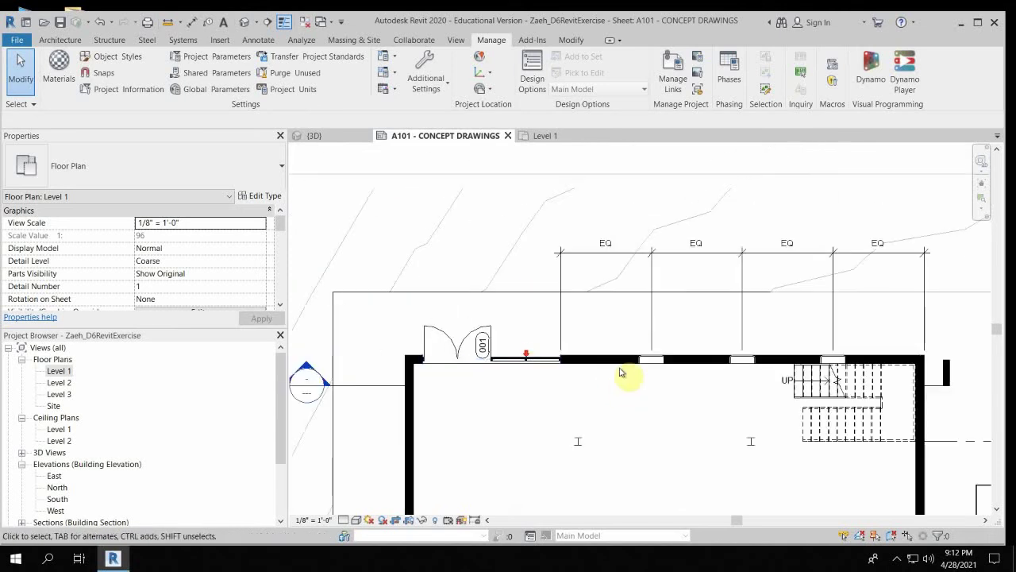
Tag the storefront curtain wall and the adjacent masonry wall by category with leaders, and move the storefront tag closer to its wall.
{"action": "scroll", "coordinate": [525, 366], "scroll_direction": "up", "scroll_amount": 3}
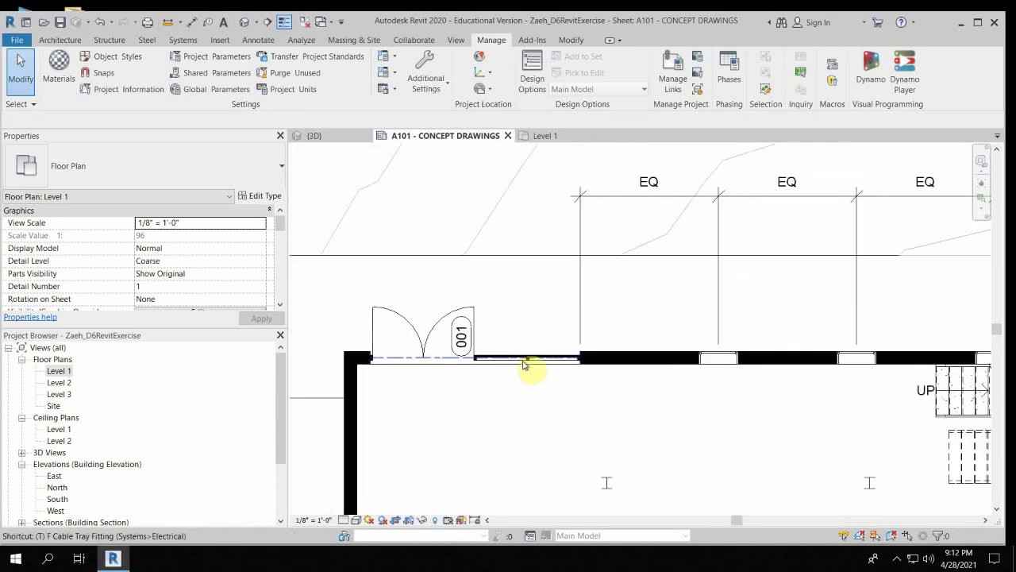
{"action": "key", "text": "t"}
{"action": "key", "text": "g"}
{"action": "left_click", "coordinate": [524, 362]}
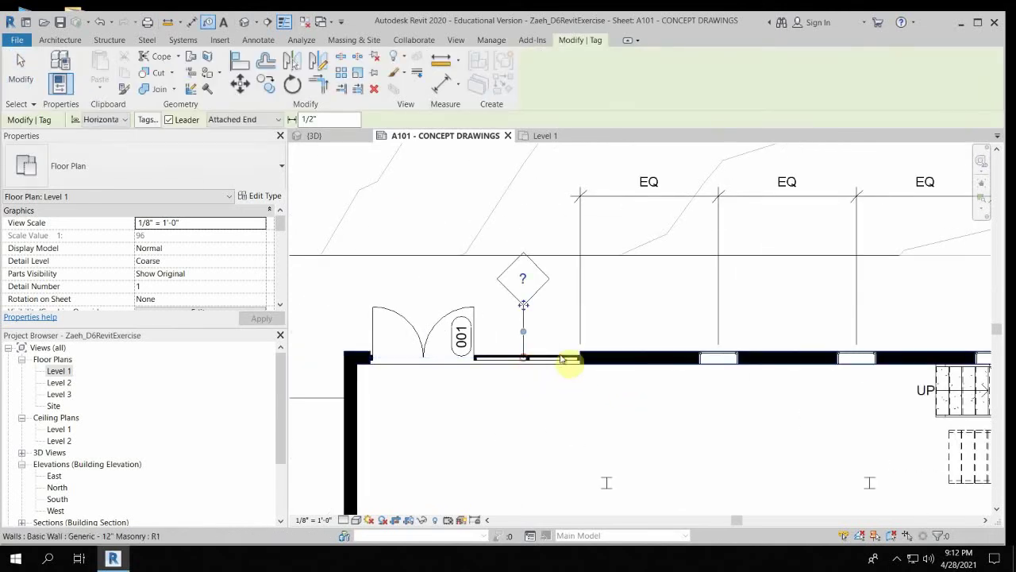
{"action": "key", "text": "Escape"}
{"action": "left_click", "coordinate": [524, 316]}
{"action": "left_click_drag", "start_coordinate": [524, 306], "coordinate": [522, 335]}
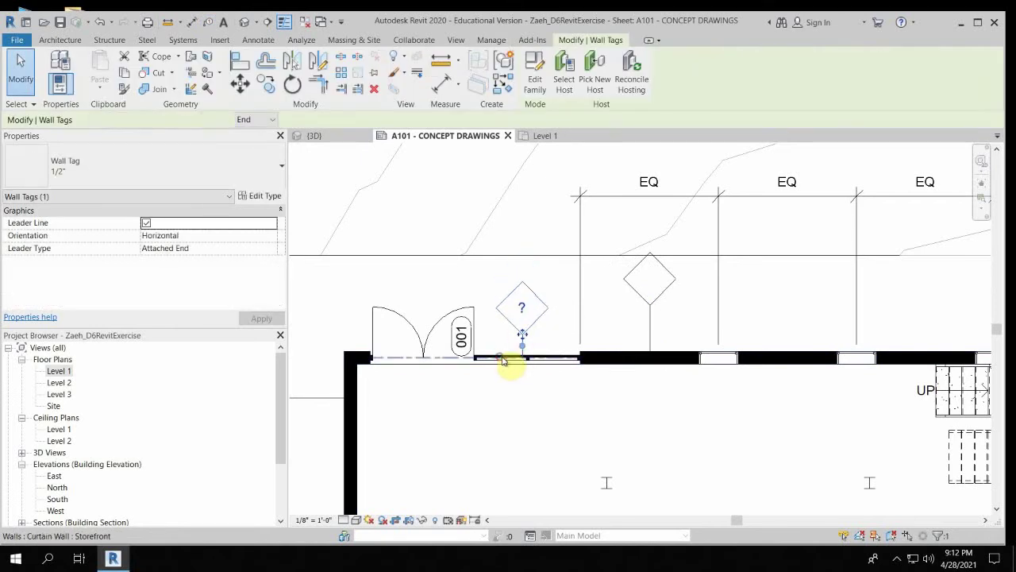
Set the Type Mark of the Storefront curtain wall type to G1.
{"action": "left_click", "coordinate": [502, 361]}
{"action": "left_click", "coordinate": [262, 195]}
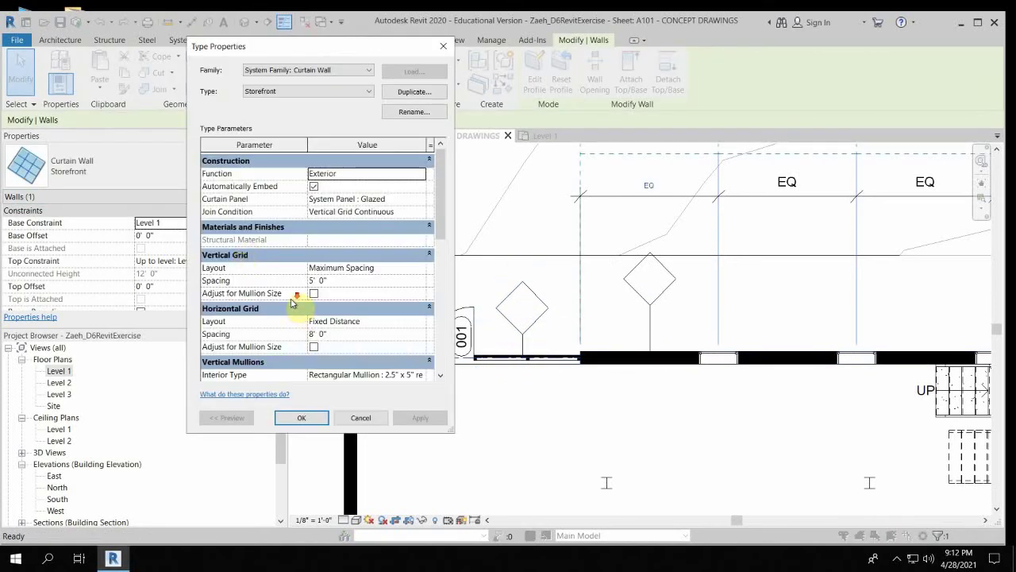
{"action": "scroll", "coordinate": [293, 298], "scroll_direction": "down", "scroll_amount": 5}
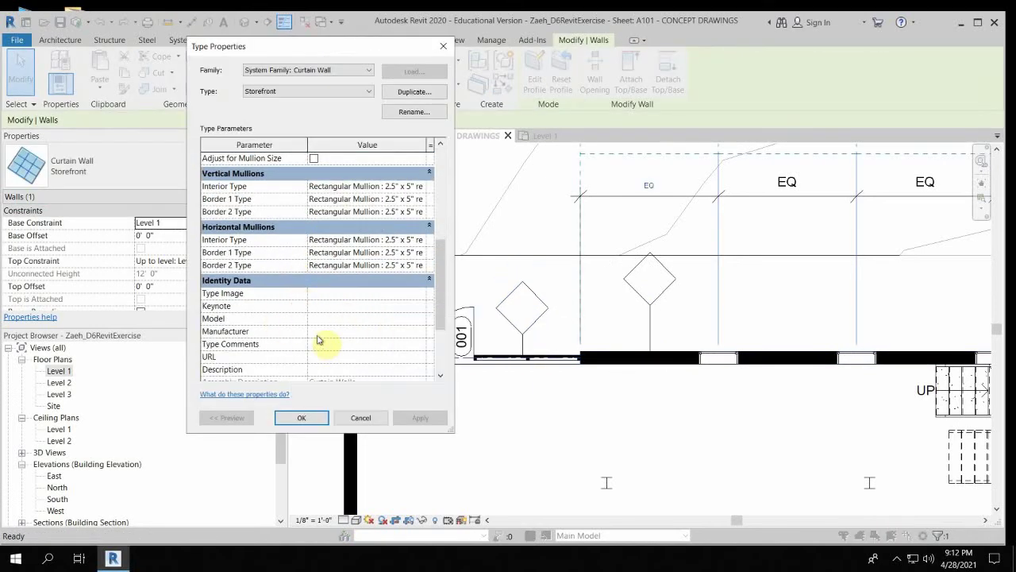
{"action": "scroll", "coordinate": [352, 282], "scroll_direction": "down", "scroll_amount": 3}
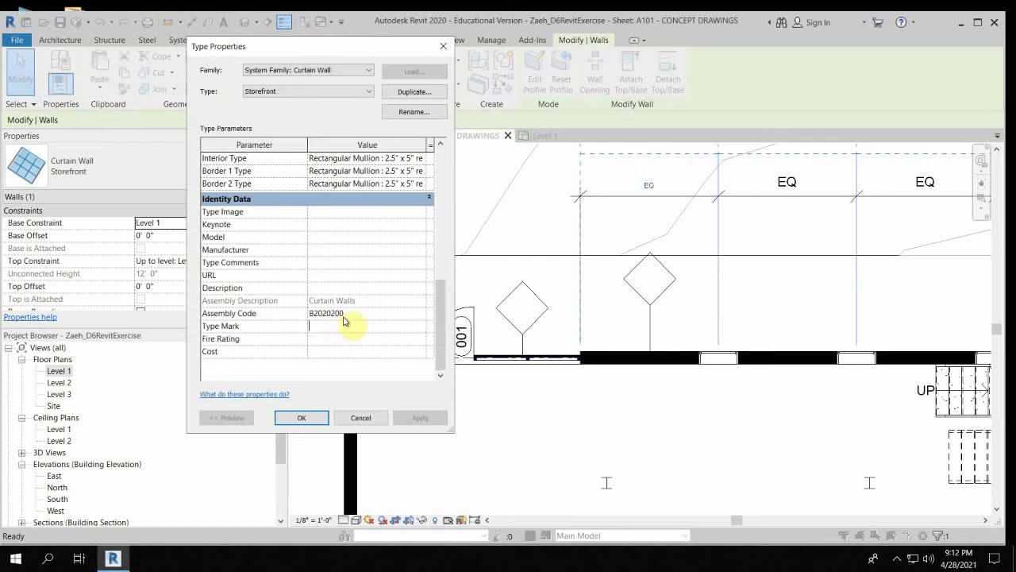
{"action": "left_click", "coordinate": [296, 420]}
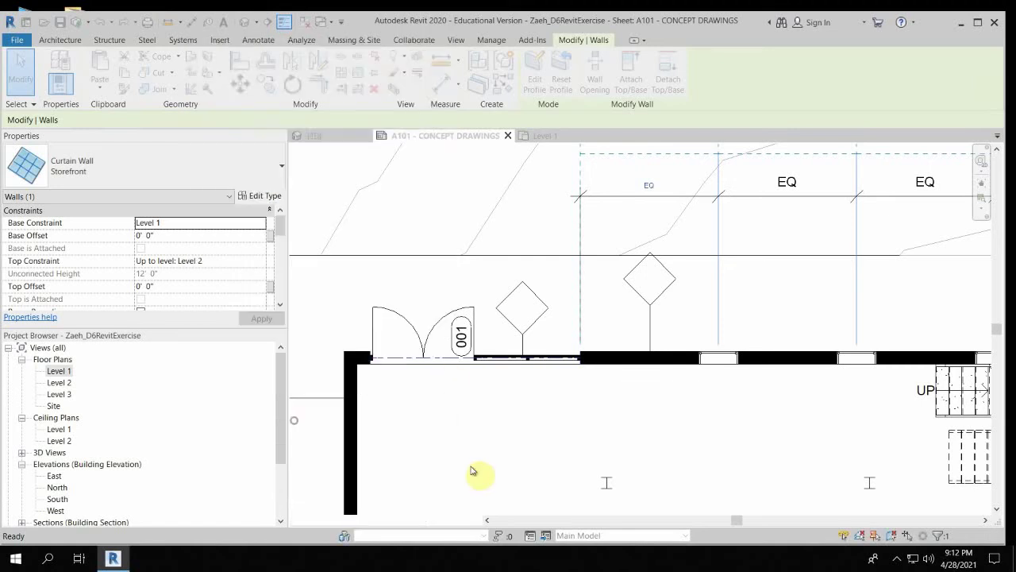
Set the Type Mark of the Generic - 12" Masonry wall type to A1.
{"action": "left_click", "coordinate": [658, 354]}
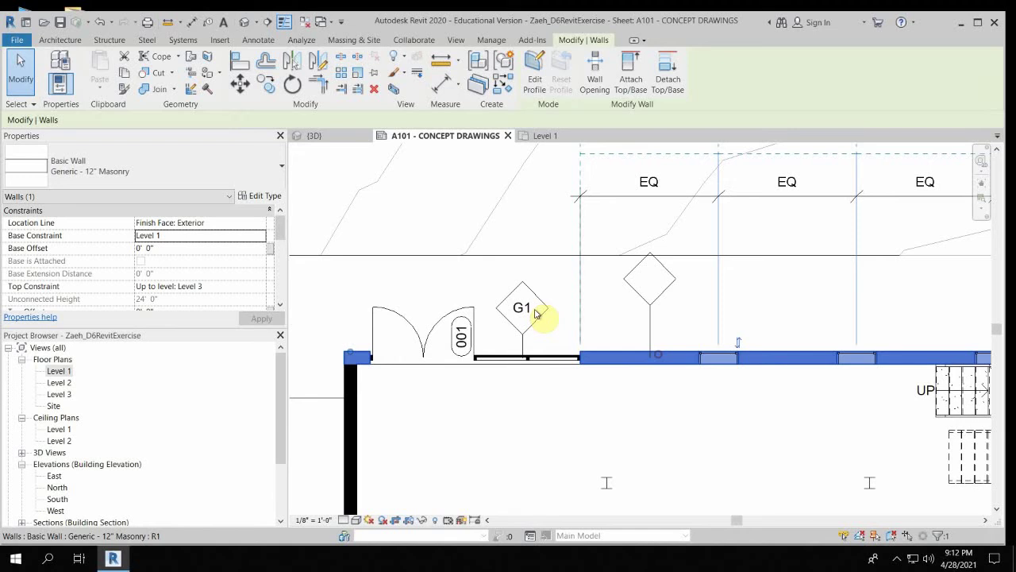
{"action": "left_click", "coordinate": [258, 195]}
{"action": "scroll", "coordinate": [334, 350], "scroll_direction": "down", "scroll_amount": 5}
{"action": "scroll", "coordinate": [335, 350], "scroll_direction": "down", "scroll_amount": 3}
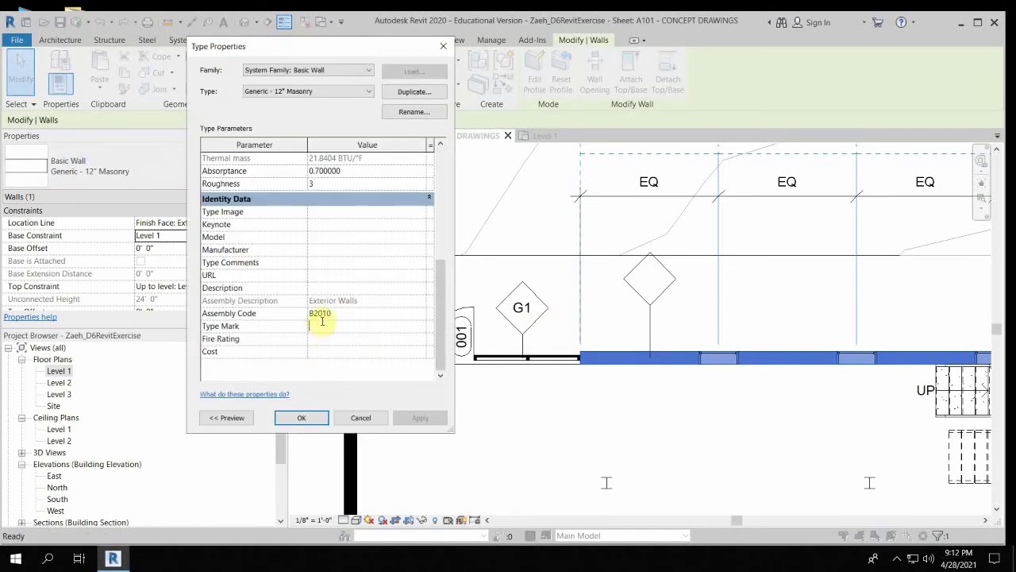
{"action": "left_click", "coordinate": [301, 418]}
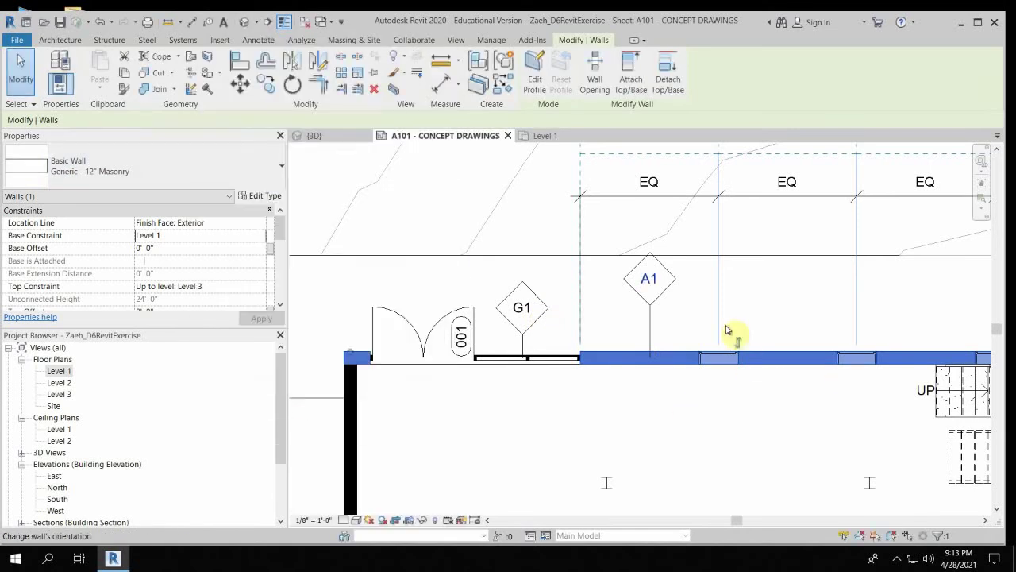
Move wall tag A1 closer to the upper masonry wall, level with tag G1.
{"action": "left_click", "coordinate": [658, 315]}
{"action": "left_click", "coordinate": [650, 311]}
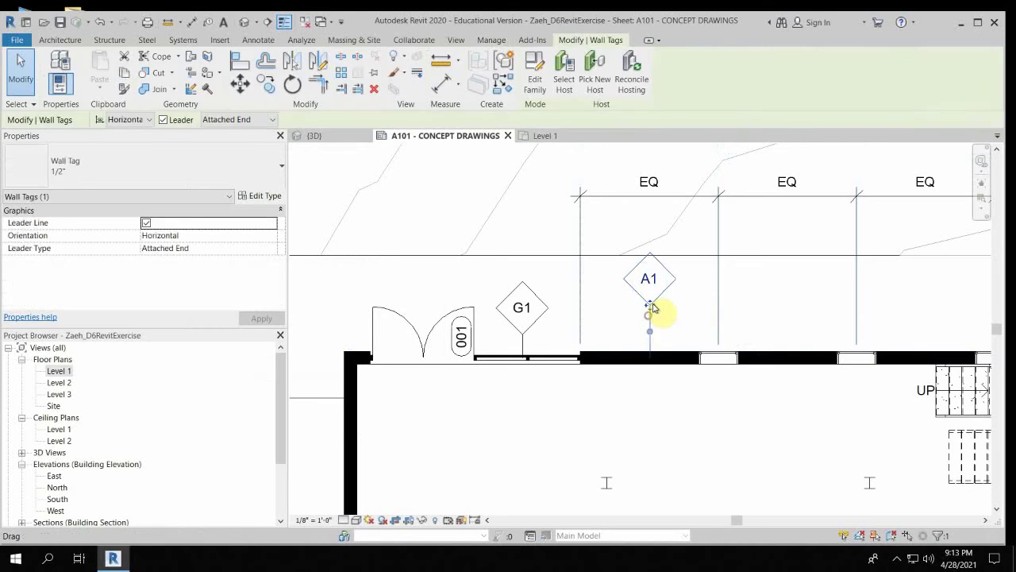
{"action": "left_click_drag", "start_coordinate": [651, 311], "coordinate": [643, 335]}
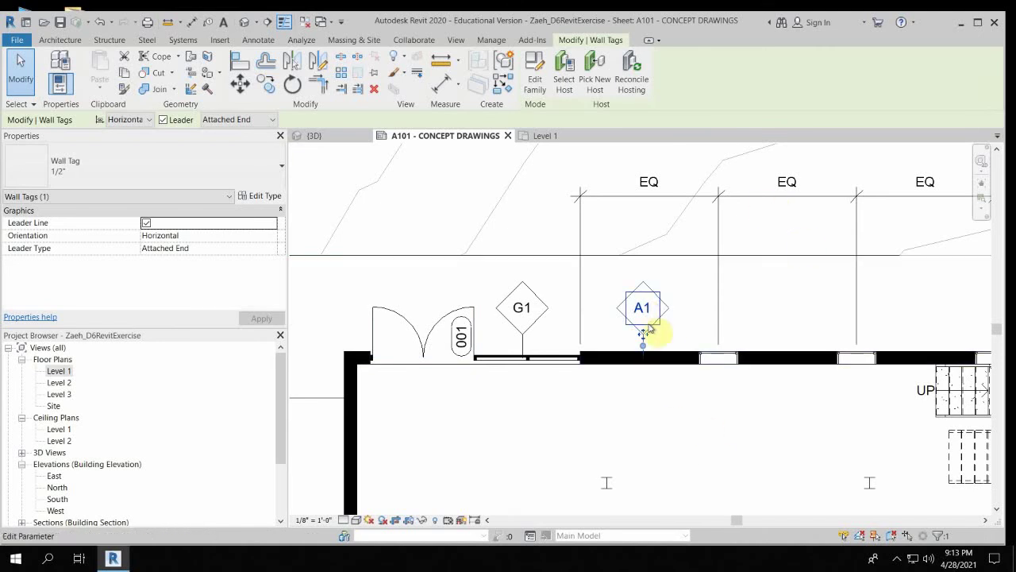
{"action": "left_click", "coordinate": [667, 445]}
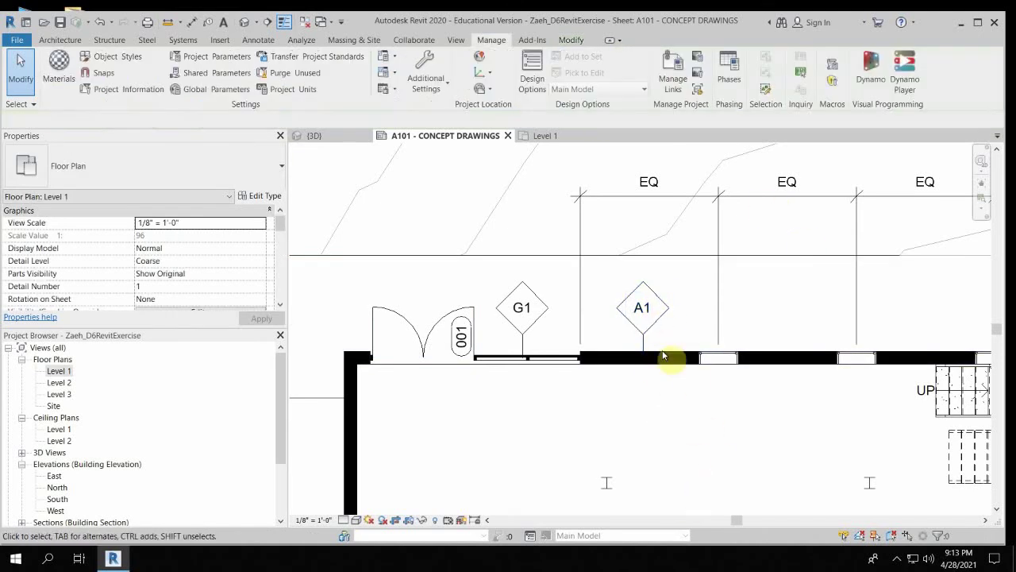
Deactivate the Level 1 view to return to editing the sheet.
{"action": "scroll", "coordinate": [653, 397], "scroll_direction": "down", "scroll_amount": 3}
{"action": "middle_click_drag", "start_coordinate": [653, 404], "coordinate": [671, 312]}
{"action": "scroll", "coordinate": [672, 313], "scroll_direction": "down", "scroll_amount": 2}
{"action": "scroll", "coordinate": [681, 277], "scroll_direction": "up", "scroll_amount": 2}
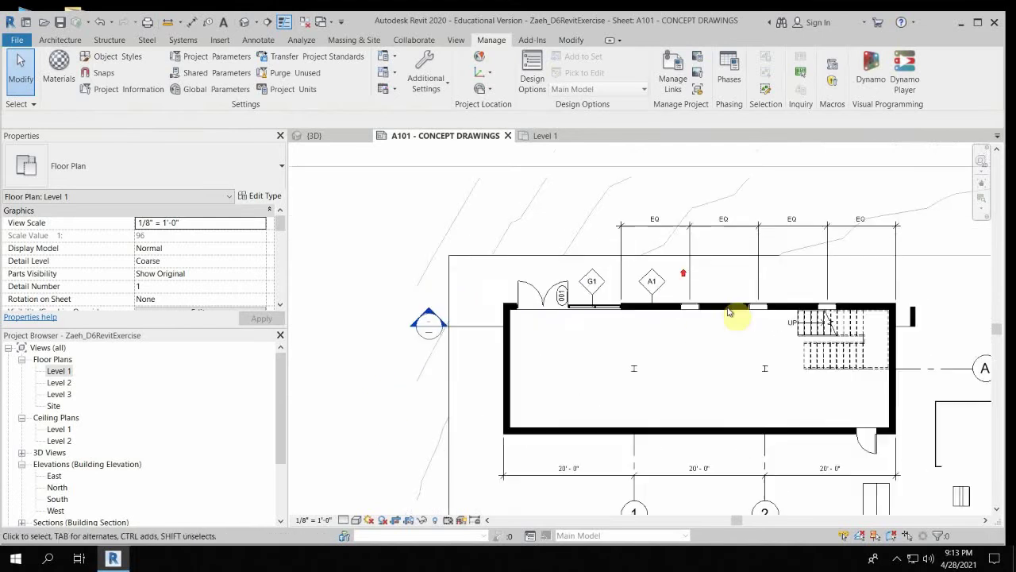
{"action": "scroll", "coordinate": [864, 358], "scroll_direction": "up", "scroll_amount": 1}
{"action": "scroll", "coordinate": [587, 278], "scroll_direction": "down", "scroll_amount": 2}
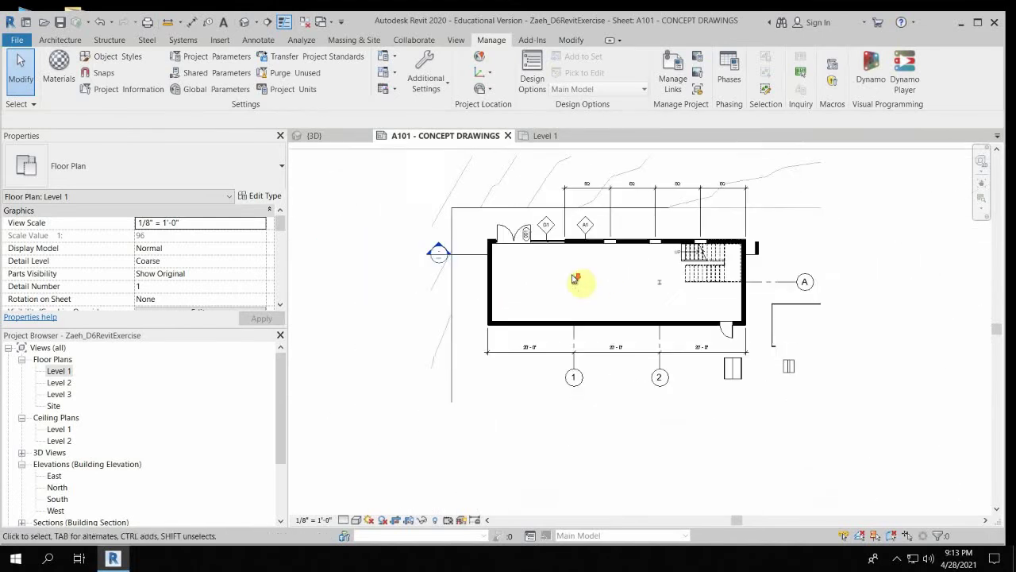
{"action": "scroll", "coordinate": [535, 274], "scroll_direction": "down", "scroll_amount": 2}
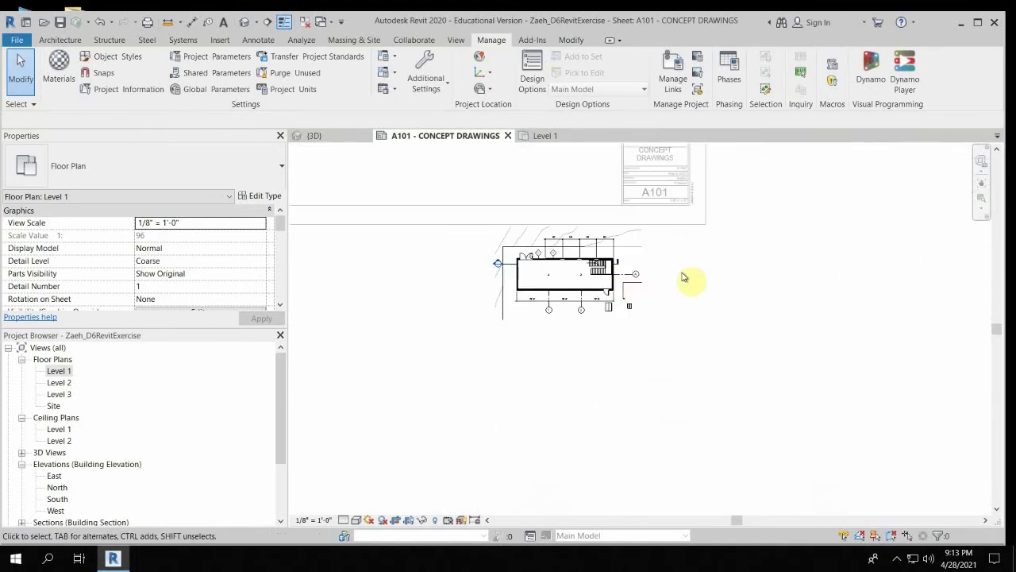
{"action": "right_click", "coordinate": [728, 276]}
{"action": "left_click", "coordinate": [750, 325]}
Move the Level 1 viewport from below the sheet into the upper-left corner inside the title block border.
{"action": "middle_click_drag", "start_coordinate": [651, 324], "coordinate": [762, 431]}
{"action": "scroll", "coordinate": [794, 385], "scroll_direction": "up", "scroll_amount": 2}
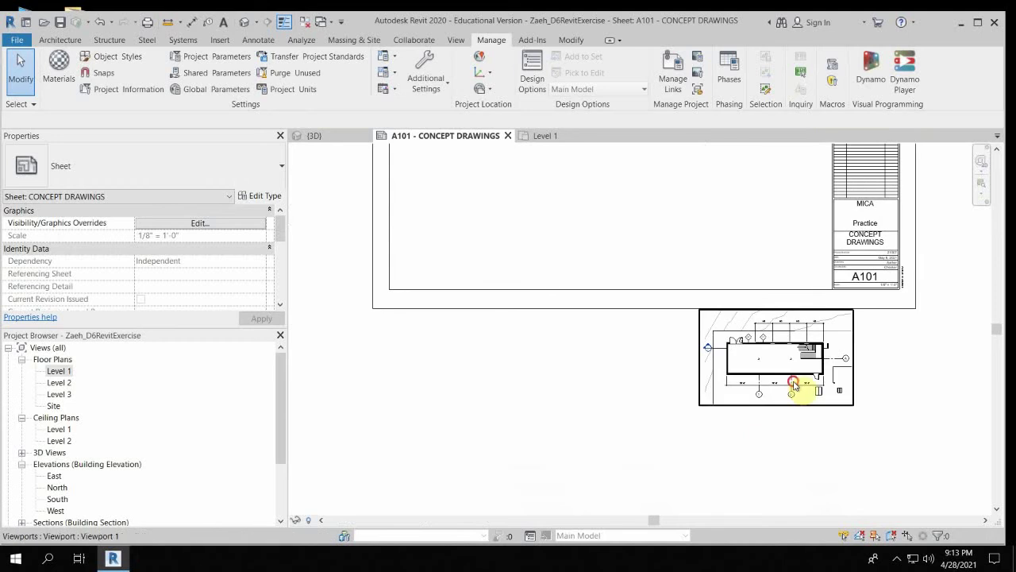
{"action": "left_click_drag", "start_coordinate": [794, 385], "coordinate": [517, 204]}
{"action": "middle_click_drag", "start_coordinate": [517, 204], "coordinate": [608, 384]}
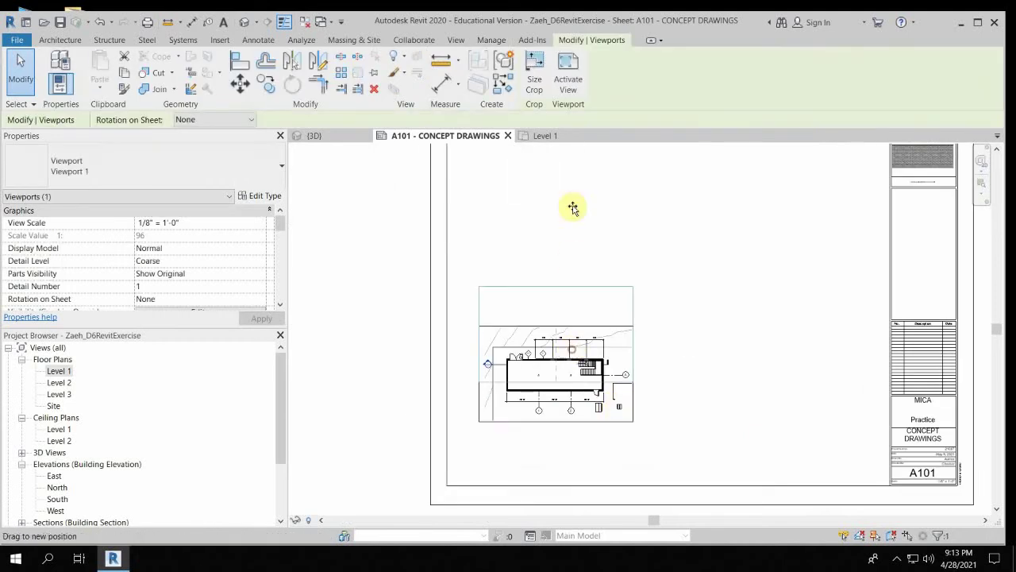
{"action": "left_click_drag", "start_coordinate": [573, 208], "coordinate": [573, 196]}
{"action": "scroll", "coordinate": [614, 292], "scroll_direction": "up", "scroll_amount": 1}
{"action": "middle_click_drag", "start_coordinate": [614, 292], "coordinate": [679, 446]}
{"action": "left_click_drag", "start_coordinate": [623, 334], "coordinate": [598, 292]}
{"action": "scroll", "coordinate": [690, 333], "scroll_direction": "down", "scroll_amount": 4}
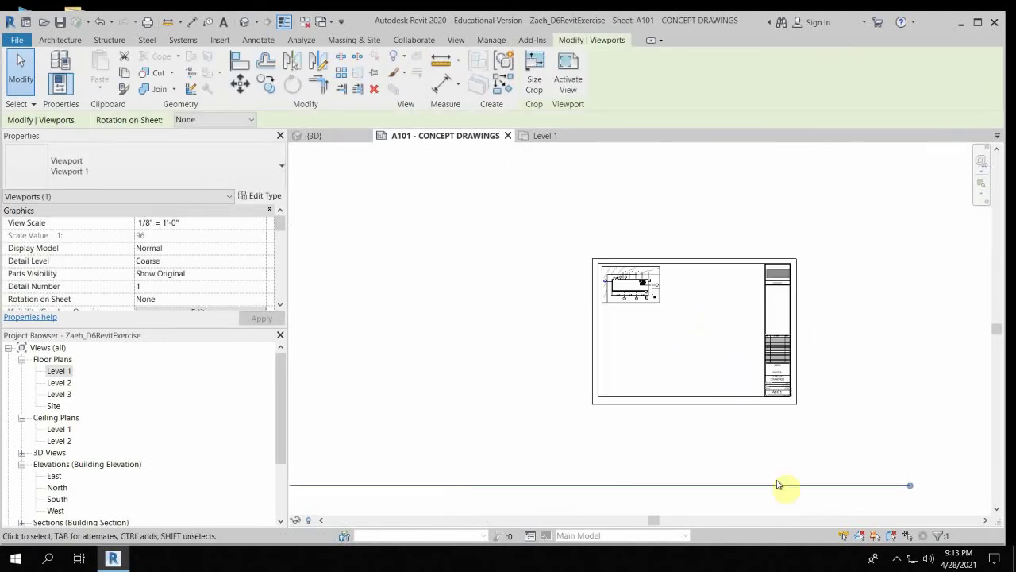
{"action": "left_click", "coordinate": [684, 315]}
{"action": "scroll", "coordinate": [599, 288], "scroll_direction": "up", "scroll_amount": 3}
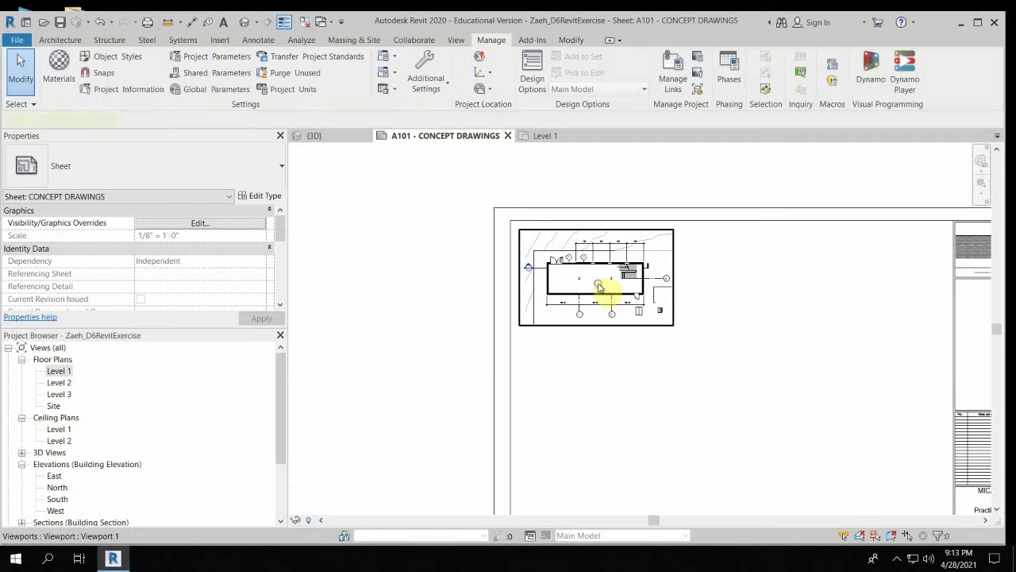
Set the Level 1 viewport's view scale to 1/4" = 1'-0".
{"action": "left_click", "coordinate": [599, 288]}
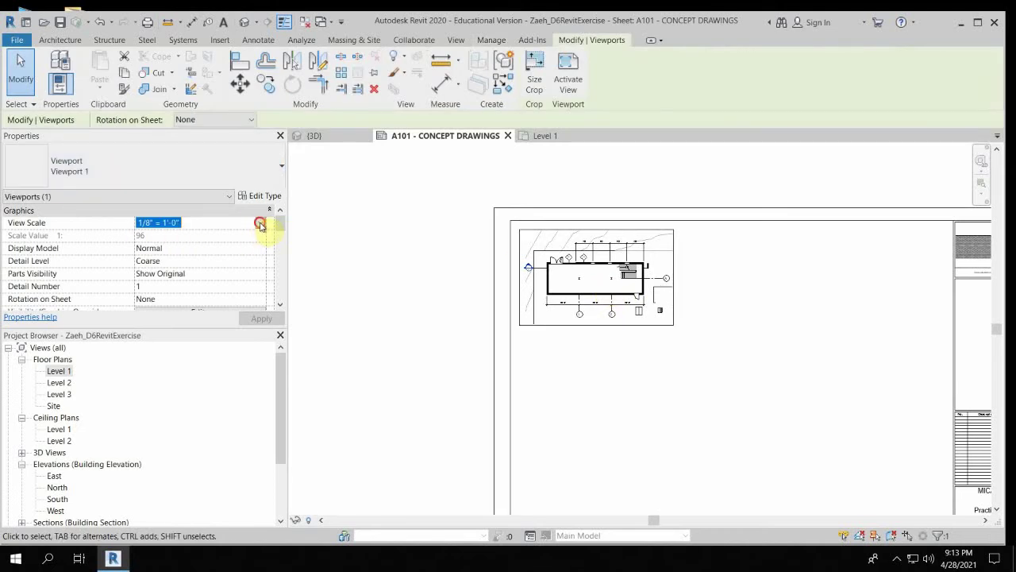
{"action": "left_click", "coordinate": [259, 223]}
{"action": "scroll", "coordinate": [175, 270], "scroll_direction": "up", "scroll_amount": 2}
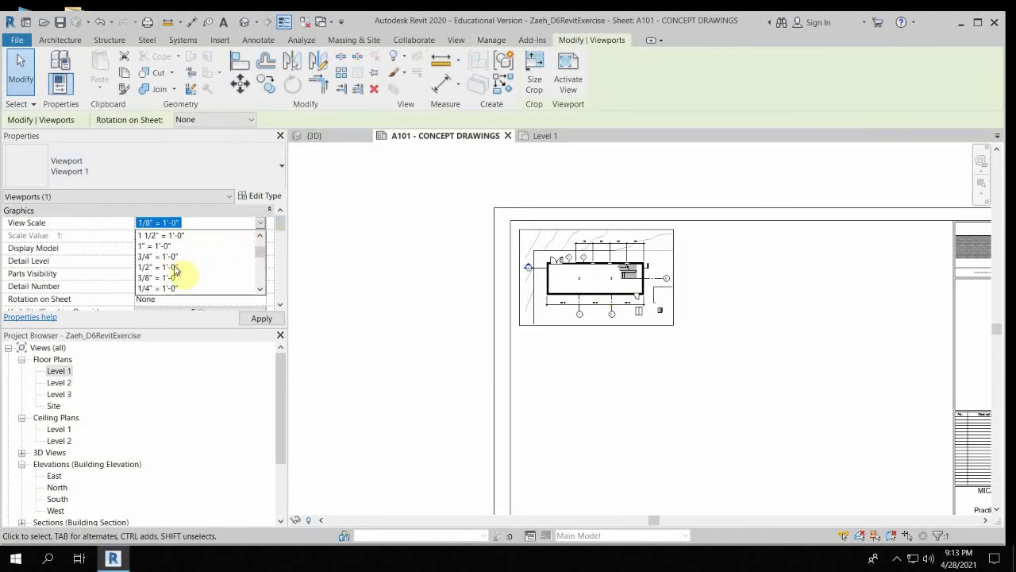
{"action": "left_click", "coordinate": [163, 289]}
{"action": "scroll", "coordinate": [513, 291], "scroll_direction": "down", "scroll_amount": 5}
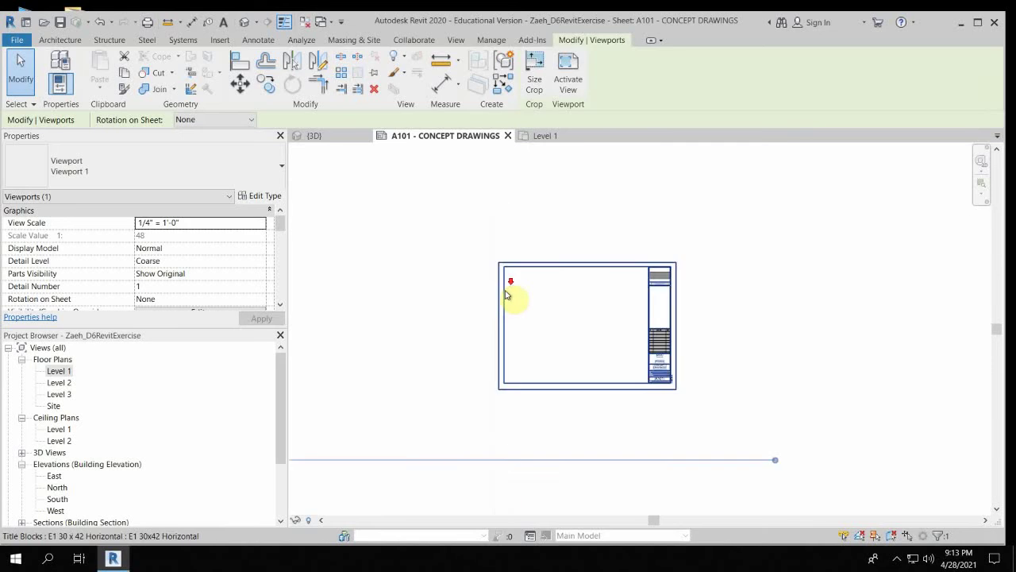
Place the rescaled Level 1 viewport in the sheet's lower-left corner, inside the title block border, and check its tags.
{"action": "left_click", "coordinate": [746, 327]}
{"action": "left_click_drag", "start_coordinate": [644, 225], "coordinate": [476, 401]}
{"action": "scroll", "coordinate": [524, 293], "scroll_direction": "up", "scroll_amount": 5}
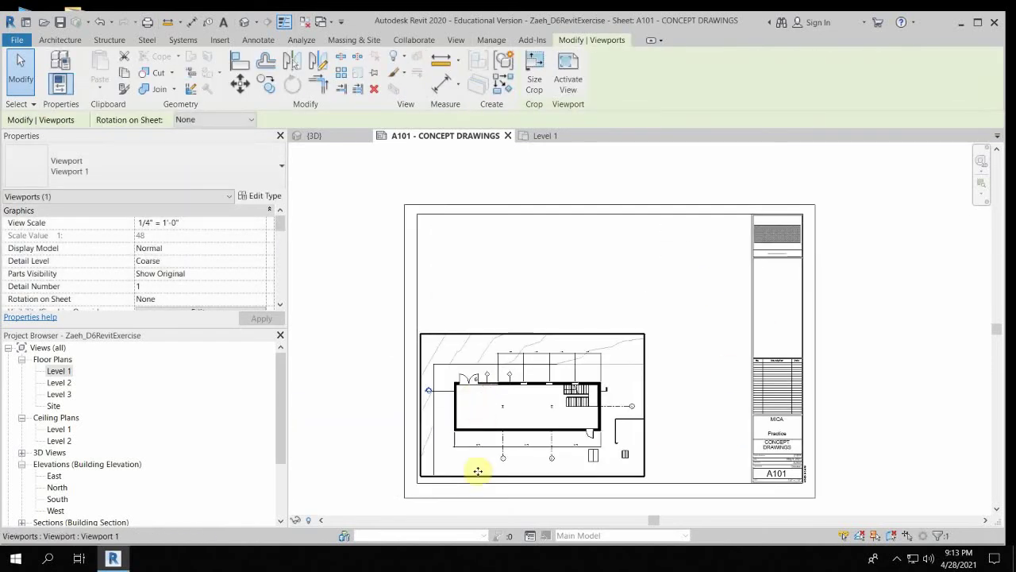
{"action": "middle_click_drag", "start_coordinate": [477, 471], "coordinate": [565, 365]}
{"action": "scroll", "coordinate": [561, 325], "scroll_direction": "up", "scroll_amount": 6}
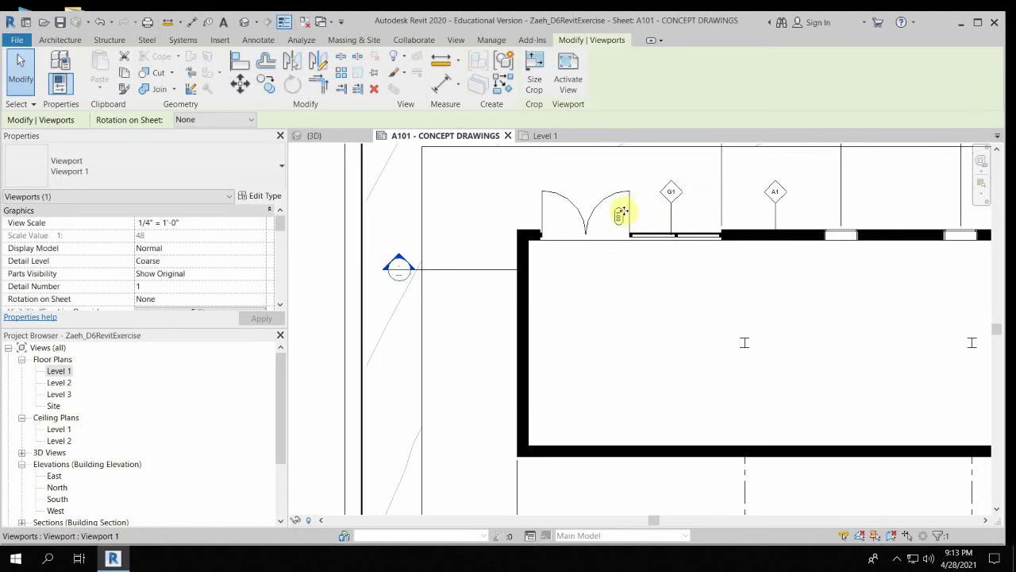
{"action": "scroll", "coordinate": [623, 205], "scroll_direction": "down", "scroll_amount": 4}
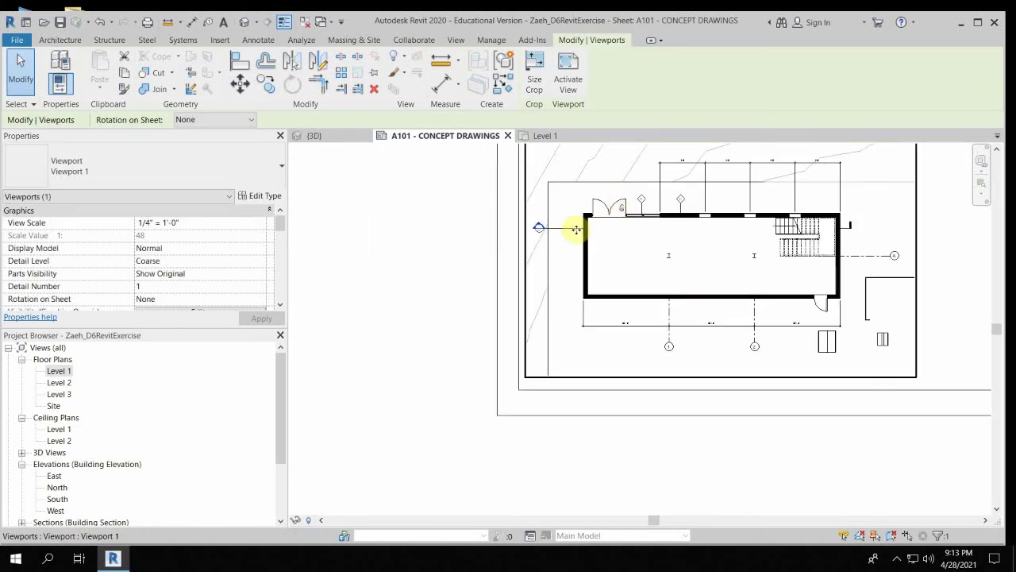
{"action": "scroll", "coordinate": [599, 336], "scroll_direction": "down", "scroll_amount": 3}
{"action": "left_click", "coordinate": [469, 270]}
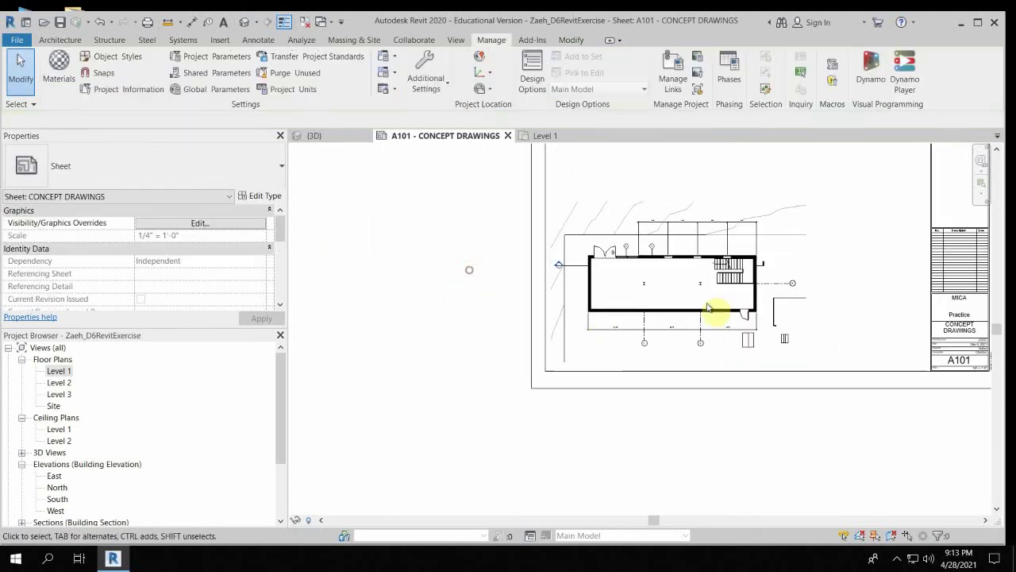
Move the Level 1 view title from outside the sheet to beneath the floor plan in the sheet's lower-left corner.
{"action": "scroll", "coordinate": [506, 322], "scroll_direction": "down", "scroll_amount": 4}
{"action": "middle_click_drag", "start_coordinate": [626, 348], "coordinate": [901, 315]}
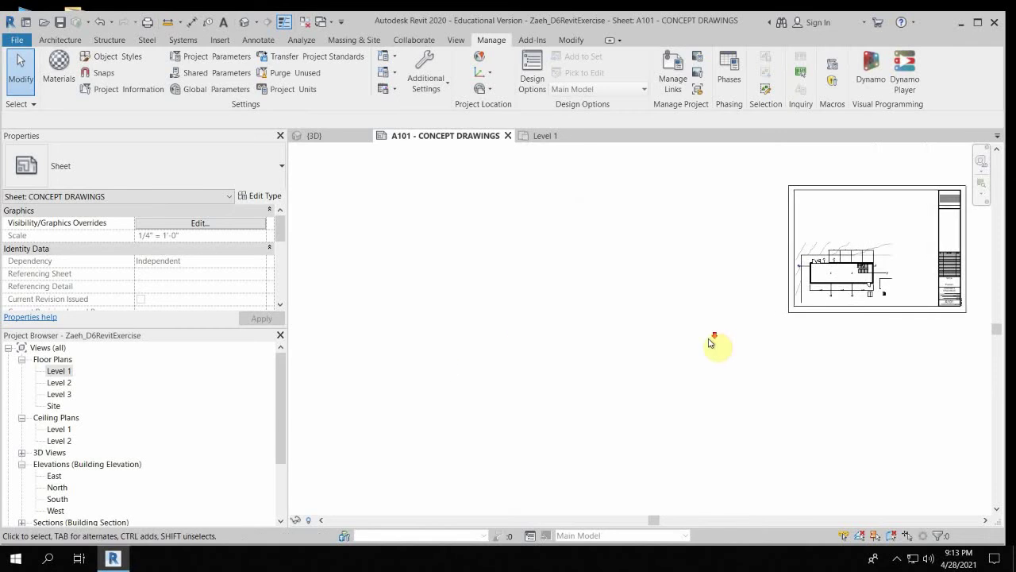
{"action": "scroll", "coordinate": [714, 344], "scroll_direction": "down", "scroll_amount": 2}
{"action": "left_click_drag", "start_coordinate": [564, 479], "coordinate": [873, 313]}
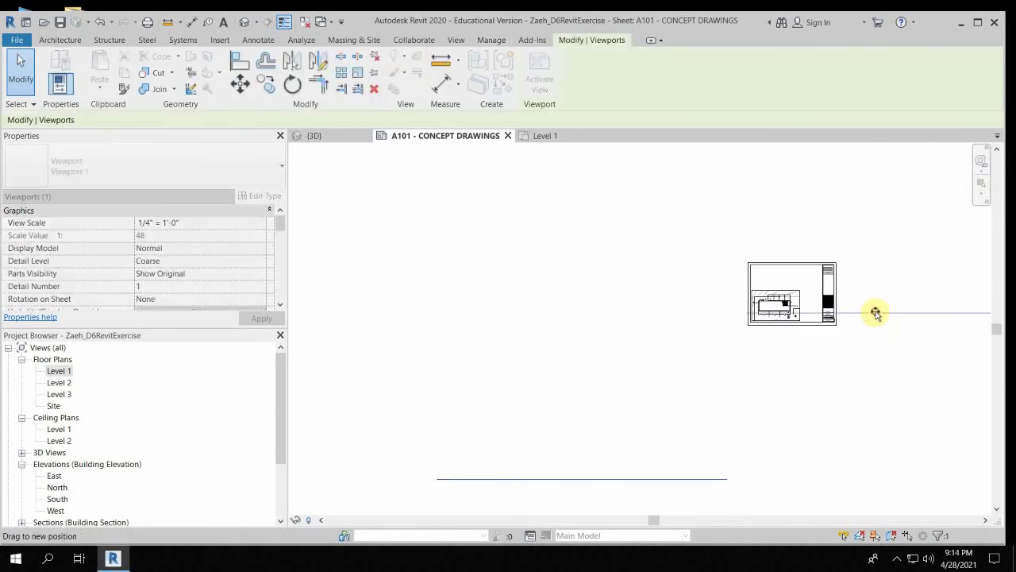
{"action": "scroll", "coordinate": [873, 314], "scroll_direction": "up", "scroll_amount": 6}
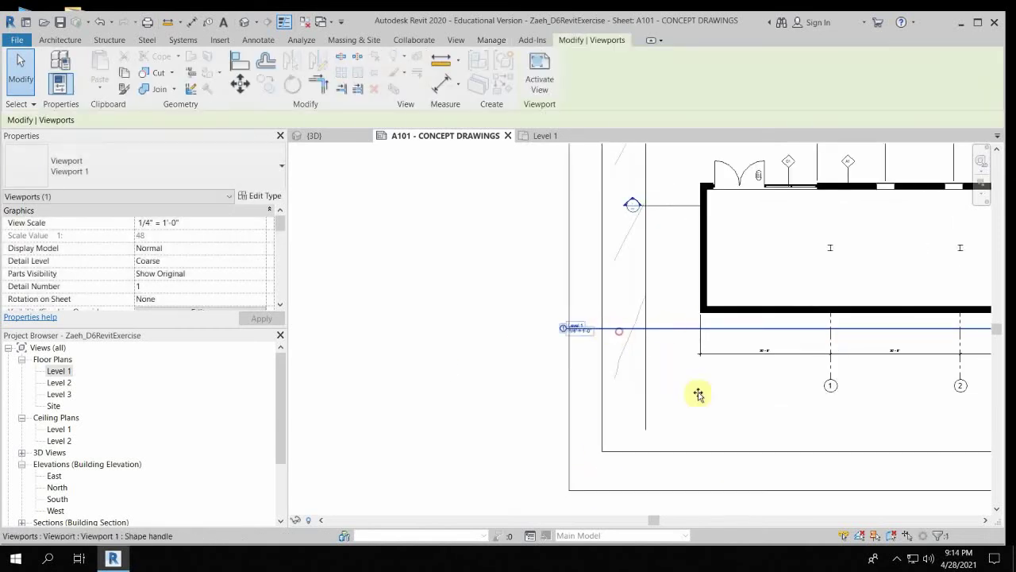
{"action": "left_click_drag", "start_coordinate": [699, 394], "coordinate": [670, 442]}
{"action": "scroll", "coordinate": [637, 439], "scroll_direction": "up", "scroll_amount": 1}
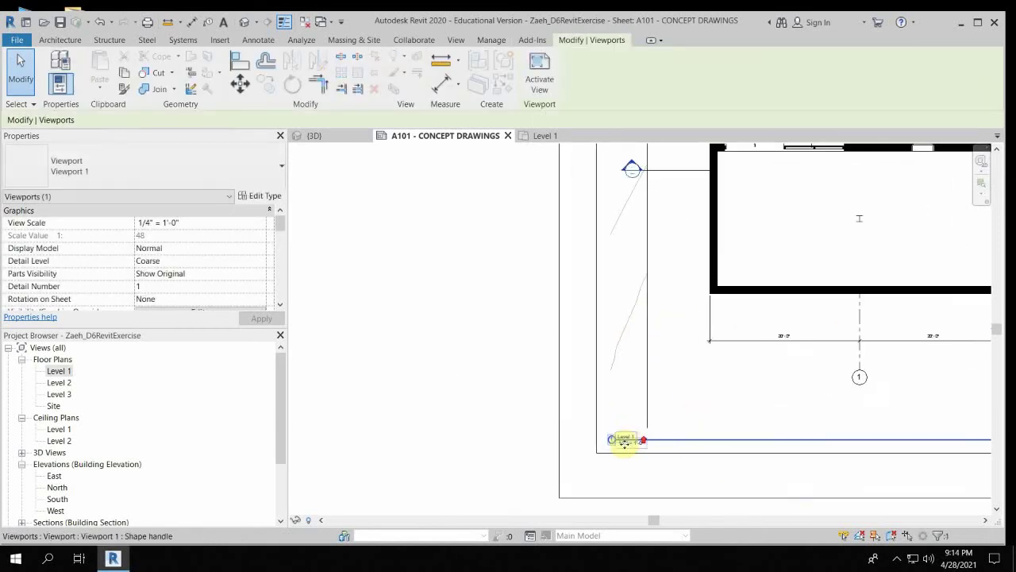
{"action": "scroll", "coordinate": [623, 443], "scroll_direction": "up", "scroll_amount": 2}
{"action": "scroll", "coordinate": [620, 429], "scroll_direction": "down", "scroll_amount": 3}
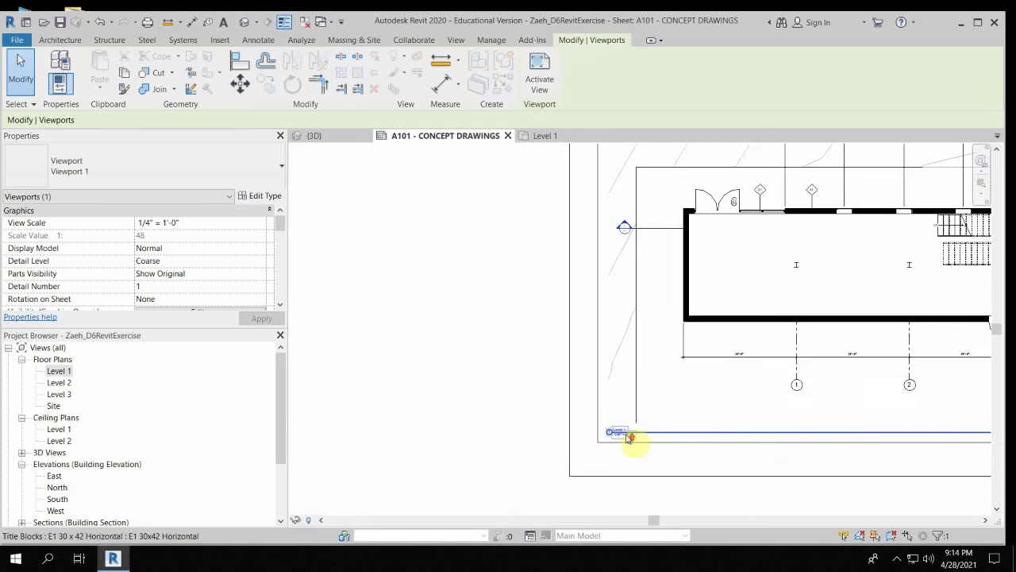
{"action": "scroll", "coordinate": [627, 429], "scroll_direction": "up", "scroll_amount": 3}
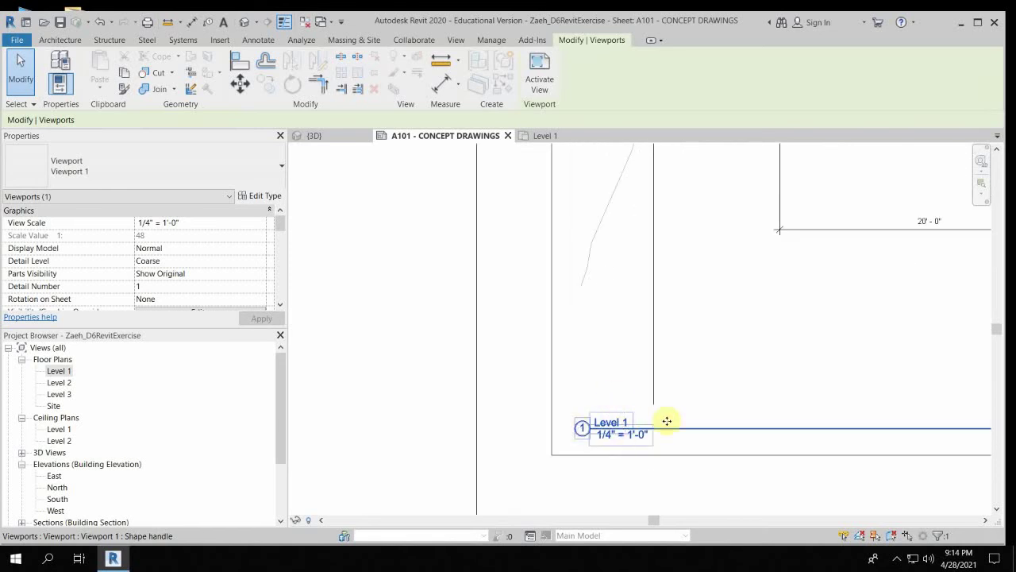
{"action": "scroll", "coordinate": [611, 426], "scroll_direction": "down", "scroll_amount": 4}
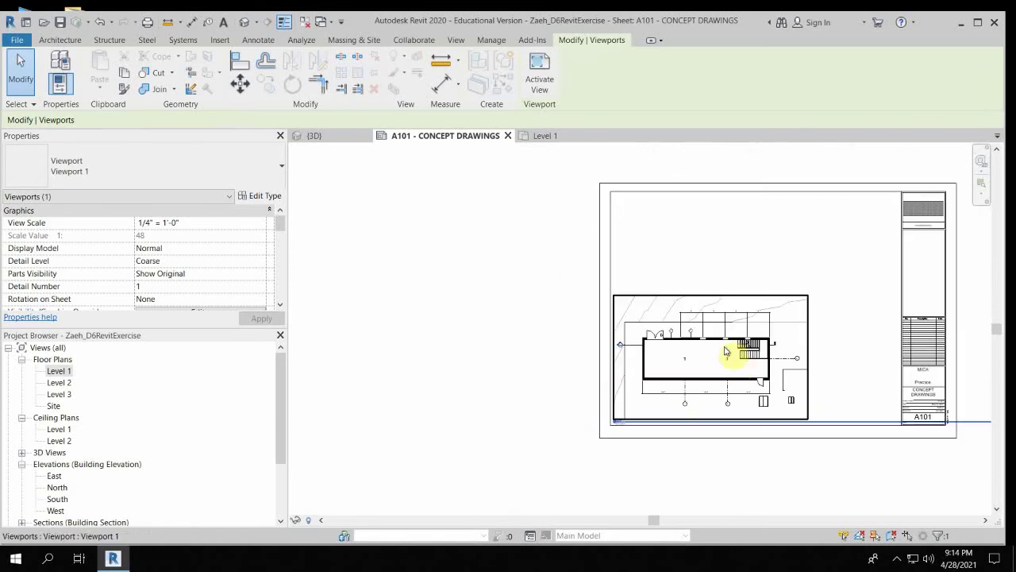
Shorten the Level 1 view title line to roughly the width of the floor plan viewport.
{"action": "left_click", "coordinate": [726, 351]}
{"action": "middle_click_drag", "start_coordinate": [723, 324], "coordinate": [531, 275]}
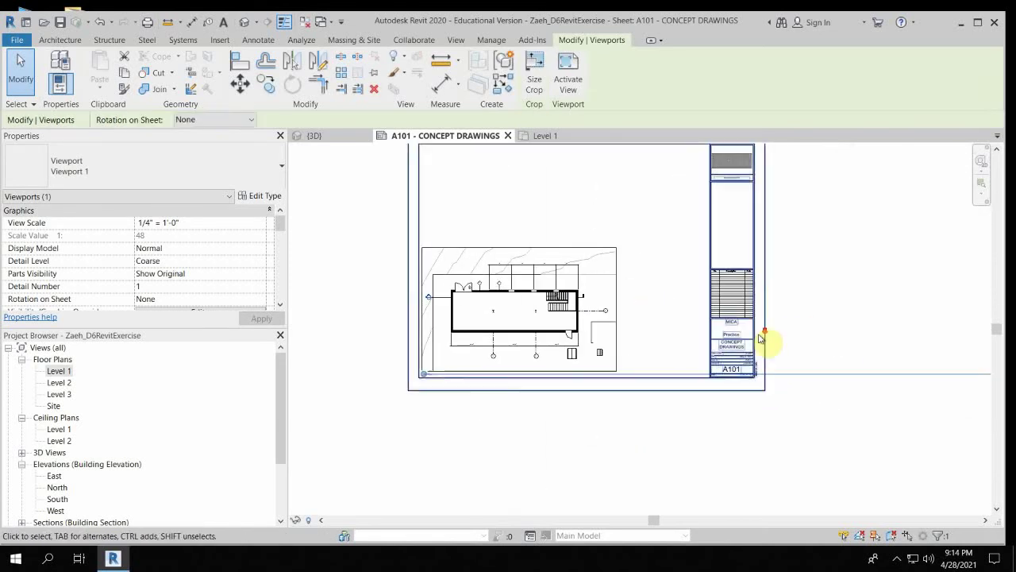
{"action": "scroll", "coordinate": [760, 339], "scroll_direction": "down", "scroll_amount": 2}
{"action": "middle_click_drag", "start_coordinate": [869, 352], "coordinate": [579, 325]}
{"action": "left_click_drag", "start_coordinate": [886, 328], "coordinate": [402, 333]}
{"action": "middle_click_drag", "start_coordinate": [404, 389], "coordinate": [653, 387]}
{"action": "scroll", "coordinate": [592, 408], "scroll_direction": "up", "scroll_amount": 1}
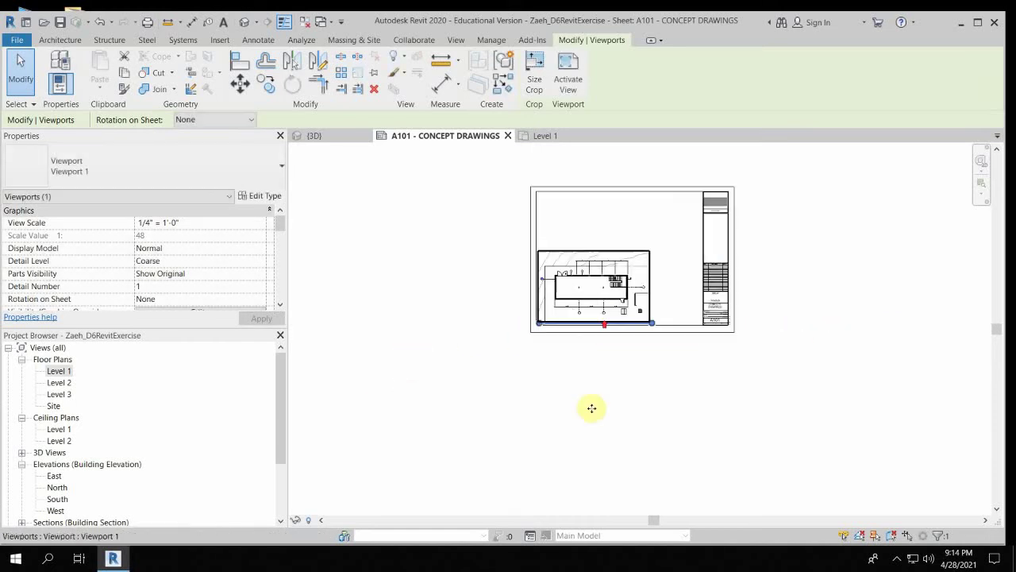
{"action": "middle_click_drag", "start_coordinate": [591, 408], "coordinate": [584, 431]}
{"action": "scroll", "coordinate": [583, 431], "scroll_direction": "up", "scroll_amount": 2}
{"action": "left_click", "coordinate": [583, 431]}
{"action": "left_click", "coordinate": [578, 302]}
{"action": "left_click", "coordinate": [557, 381]}
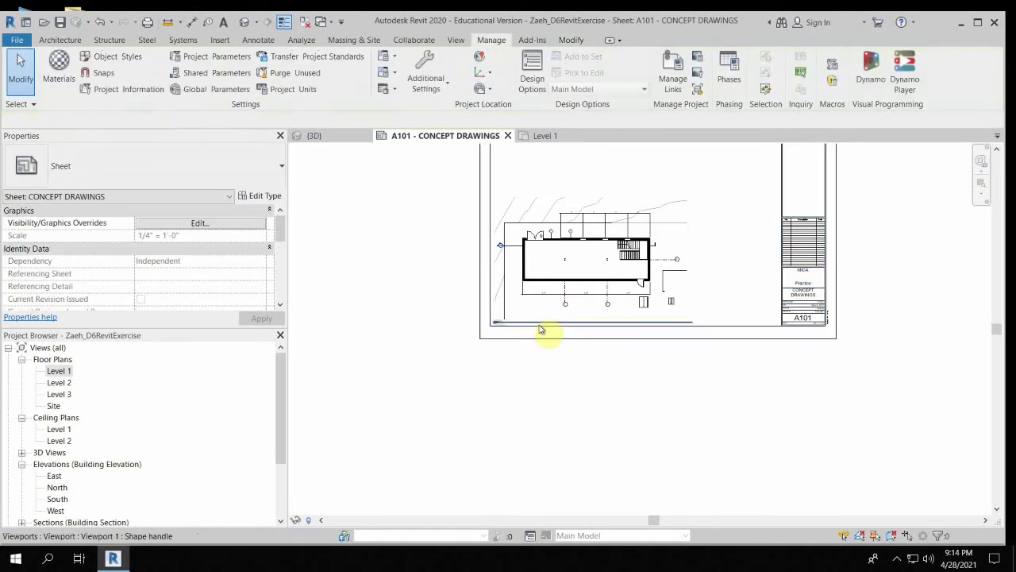
Trim the end of the Level 1 title line to align with the viewport's right edge.
{"action": "scroll", "coordinate": [542, 329], "scroll_direction": "up", "scroll_amount": 3}
{"action": "left_click", "coordinate": [628, 338]}
{"action": "scroll", "coordinate": [647, 262], "scroll_direction": "down", "scroll_amount": 2}
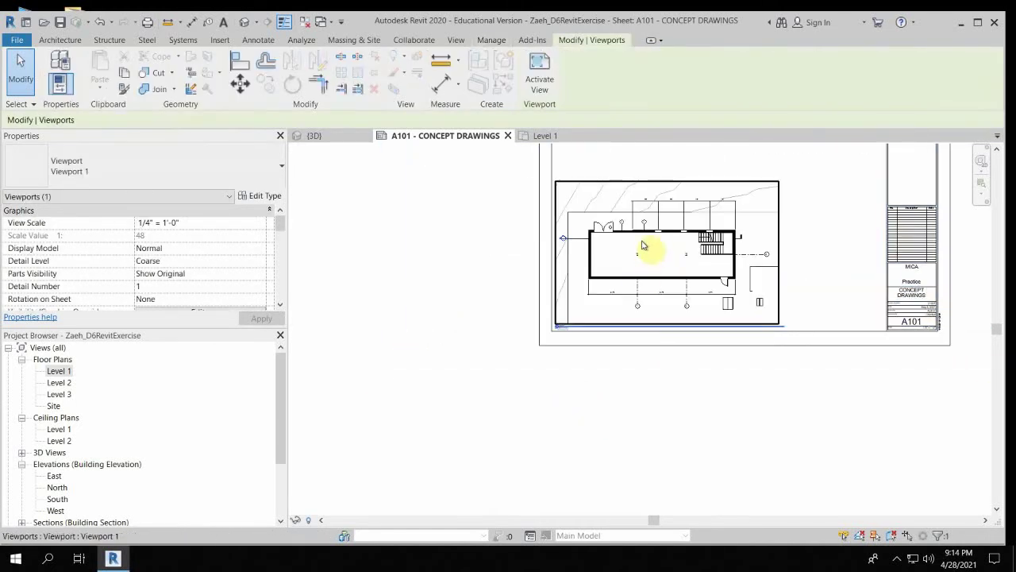
{"action": "scroll", "coordinate": [789, 328], "scroll_direction": "up", "scroll_amount": 3}
{"action": "left_click_drag", "start_coordinate": [779, 327], "coordinate": [766, 329]}
{"action": "left_click", "coordinate": [720, 411]}
{"action": "scroll", "coordinate": [548, 315], "scroll_direction": "down", "scroll_amount": 4}
{"action": "middle_click_drag", "start_coordinate": [524, 344], "coordinate": [551, 371]}
{"action": "scroll", "coordinate": [535, 260], "scroll_direction": "up", "scroll_amount": 2}
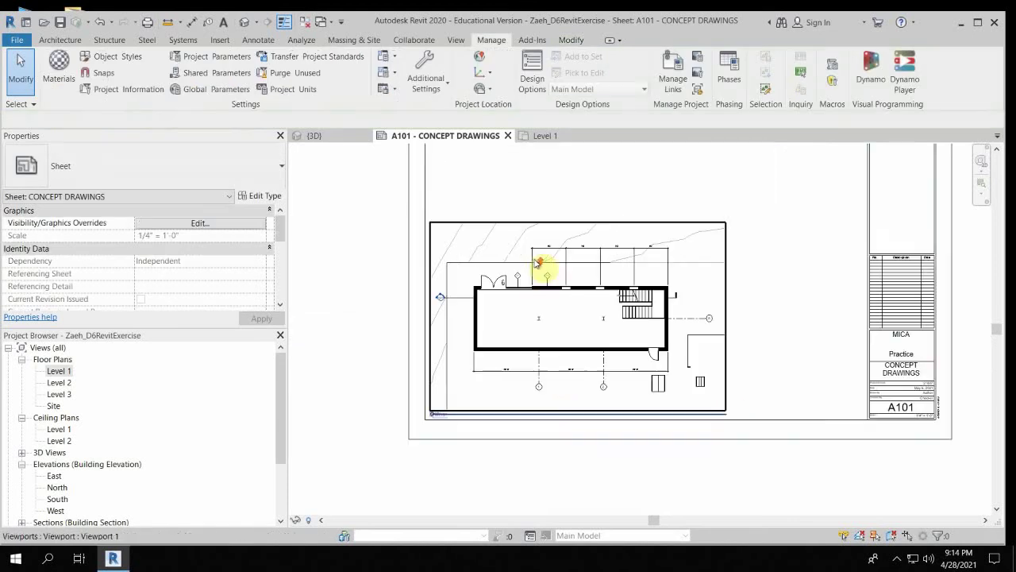
Place the Section 1 view on sheet A101 above the Level 1 floor plan.
{"action": "scroll", "coordinate": [458, 306], "scroll_direction": "up", "scroll_amount": 4}
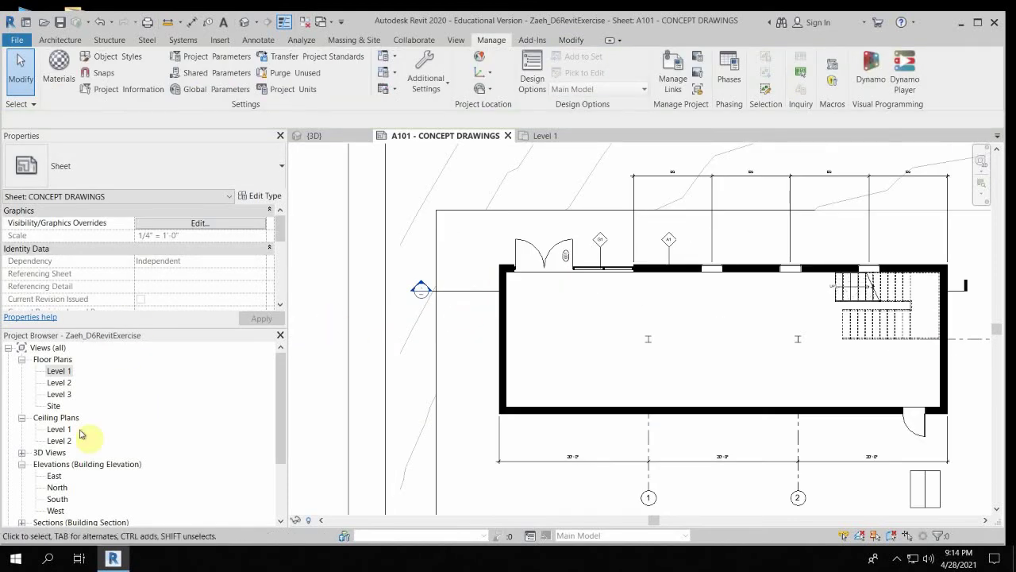
{"action": "left_click", "coordinate": [133, 405]}
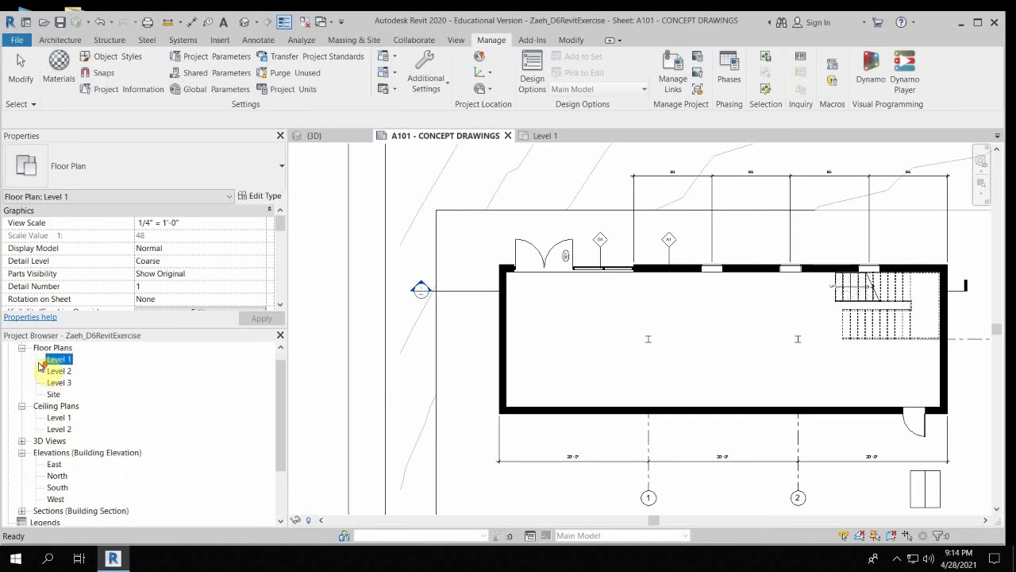
{"action": "scroll", "coordinate": [48, 373], "scroll_direction": "down", "scroll_amount": 3}
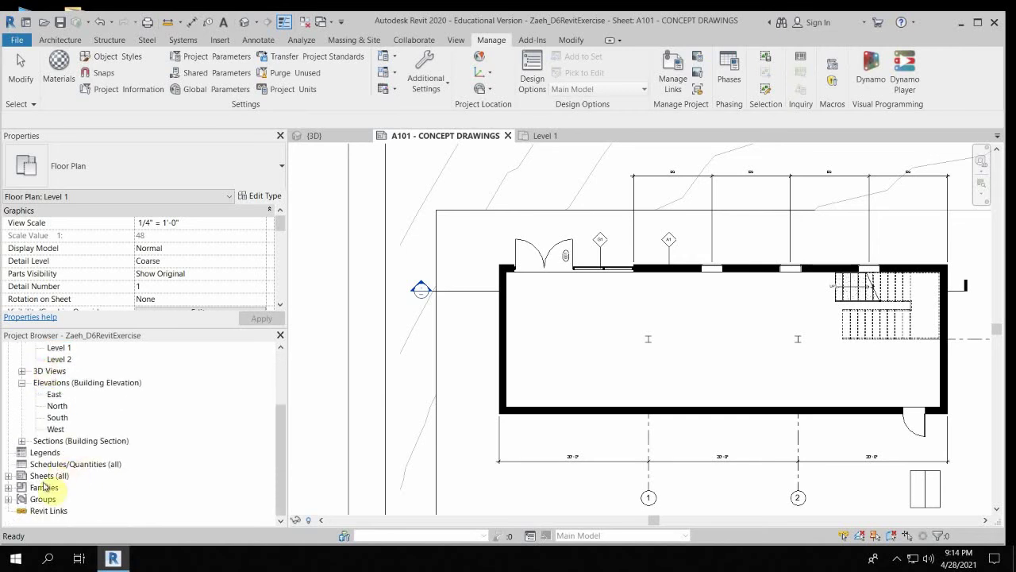
{"action": "left_click", "coordinate": [23, 441]}
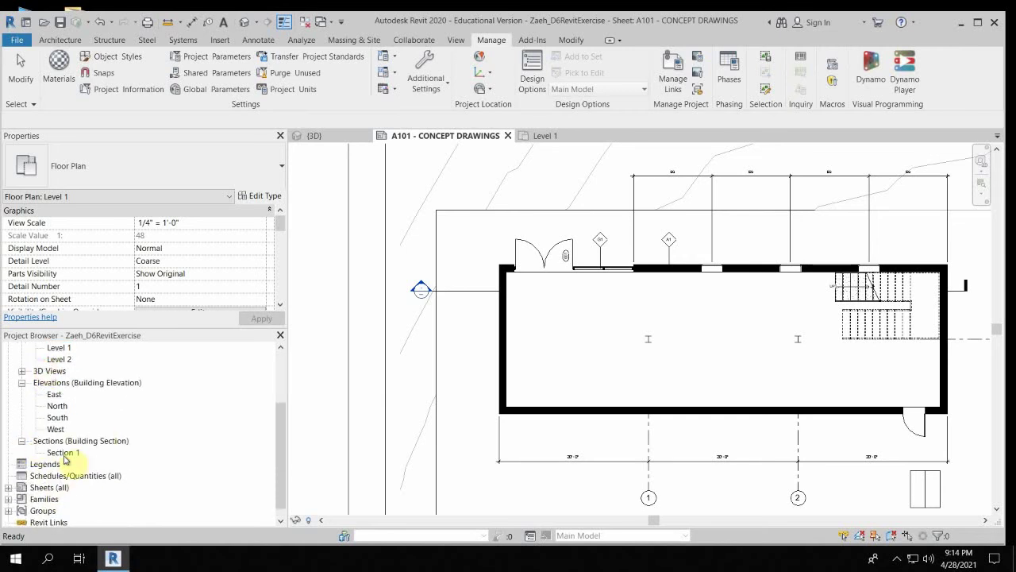
{"action": "left_click", "coordinate": [62, 452]}
{"action": "scroll", "coordinate": [542, 183], "scroll_direction": "down", "scroll_amount": 5}
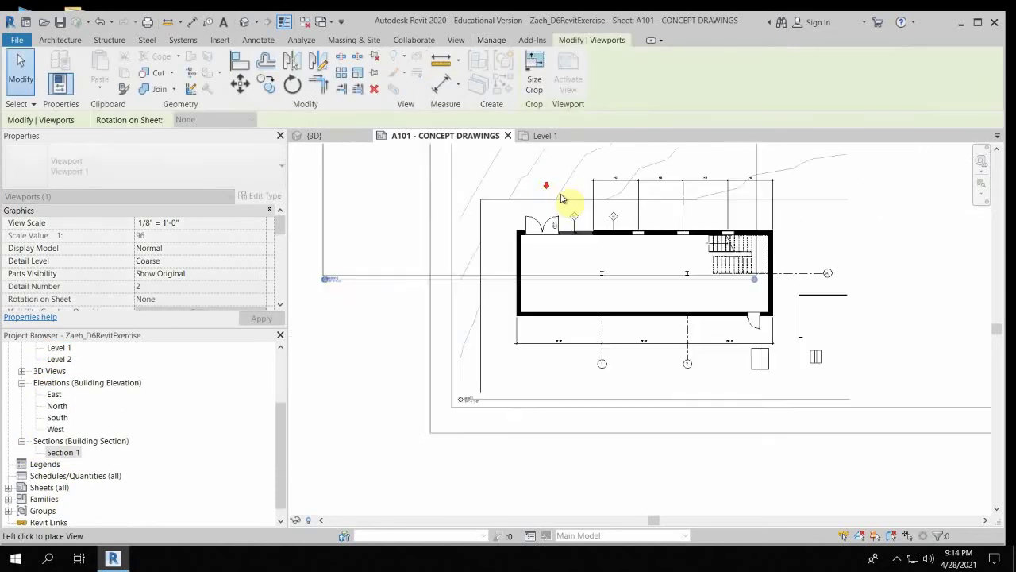
{"action": "middle_click_drag", "start_coordinate": [560, 198], "coordinate": [567, 401]}
{"action": "left_click", "coordinate": [634, 258]}
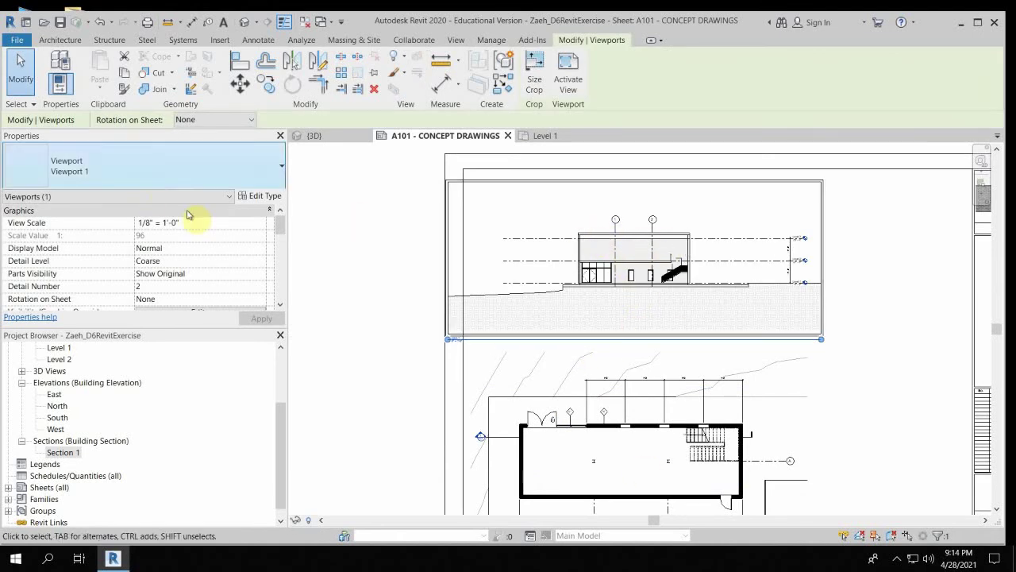
Set the Section 1 viewport's view scale to 1/4" = 1'-0".
{"action": "left_click", "coordinate": [261, 223]}
{"action": "left_click", "coordinate": [154, 268]}
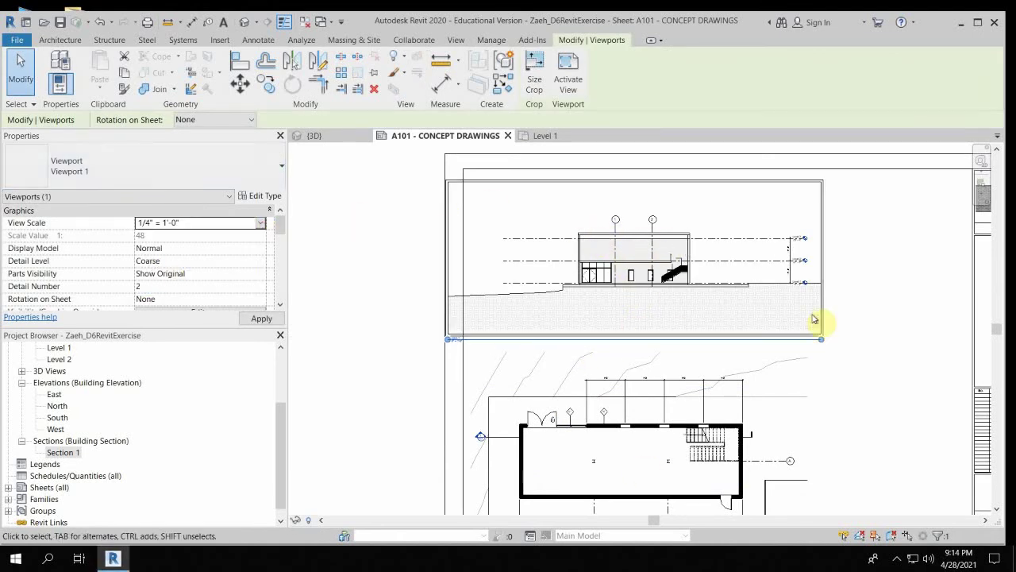
{"action": "scroll", "coordinate": [738, 239], "scroll_direction": "down", "scroll_amount": 2}
{"action": "scroll", "coordinate": [542, 193], "scroll_direction": "up", "scroll_amount": 2}
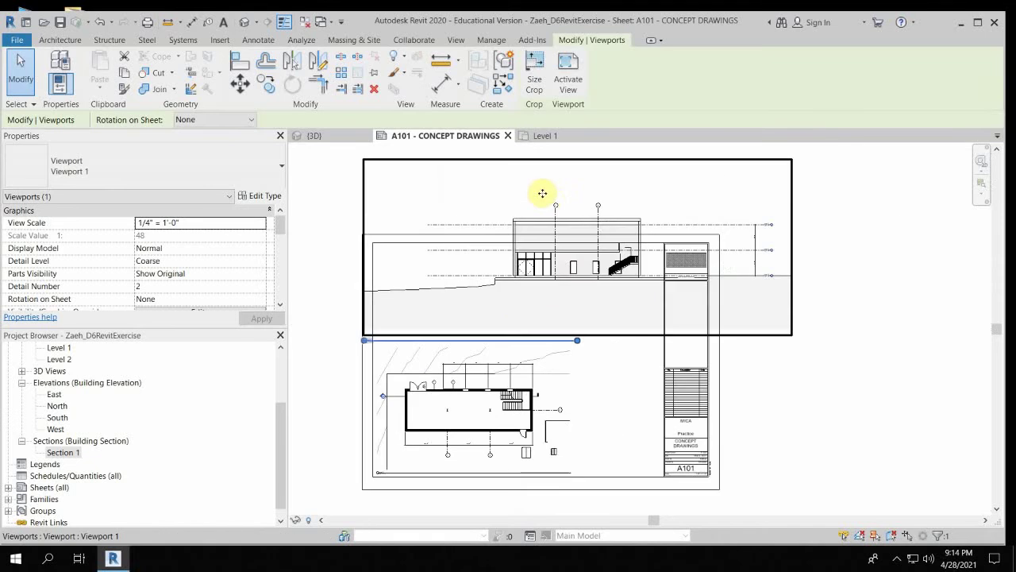
Activate the Section 1 view and pull in all four sides of its crop region closely around the building.
{"action": "double_click", "coordinate": [542, 193]}
{"action": "left_click", "coordinate": [366, 296]}
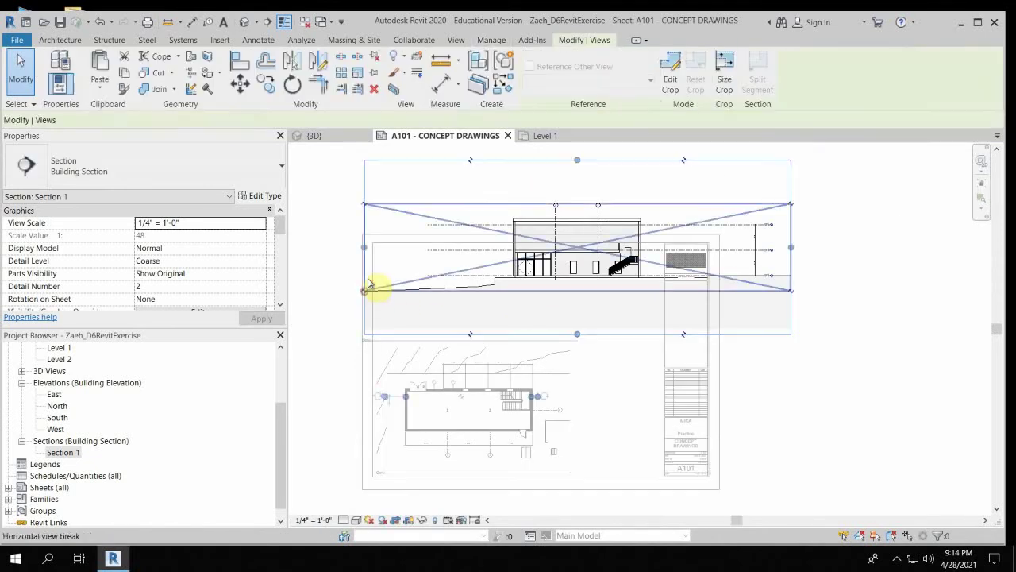
{"action": "left_click_drag", "start_coordinate": [477, 246], "coordinate": [466, 243]}
{"action": "left_click_drag", "start_coordinate": [628, 161], "coordinate": [626, 201]}
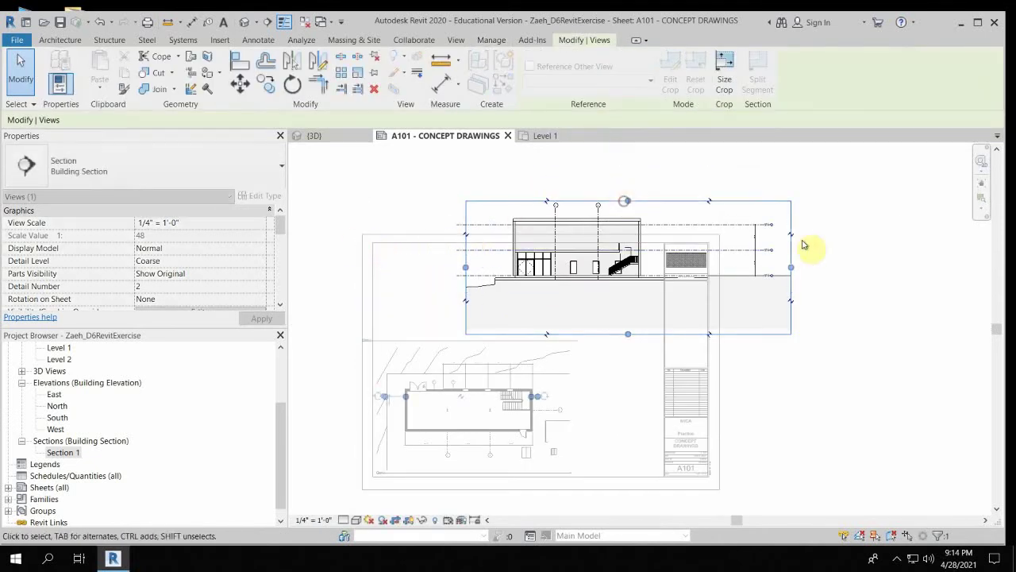
{"action": "left_click_drag", "start_coordinate": [792, 269], "coordinate": [657, 264]}
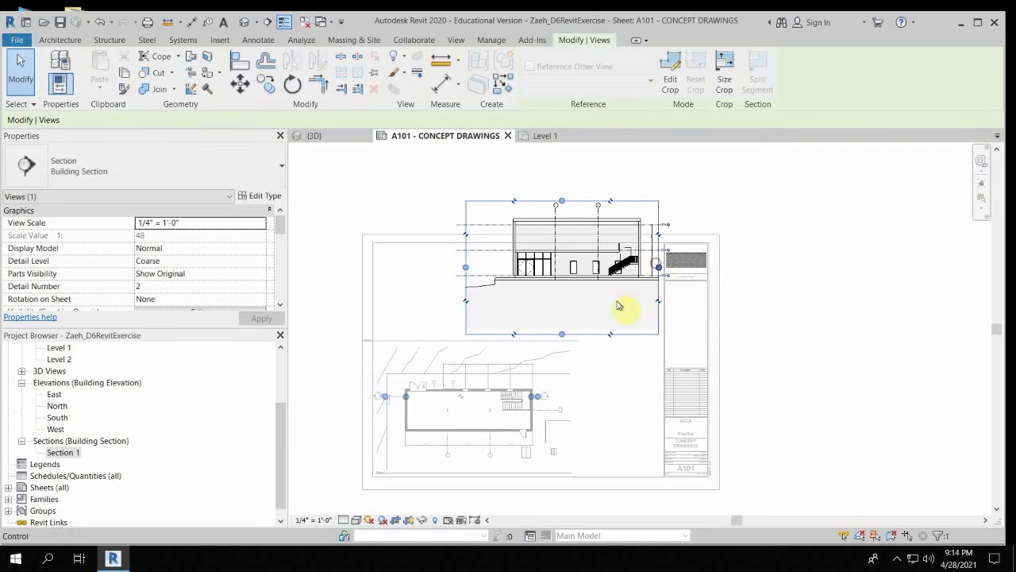
{"action": "left_click_drag", "start_coordinate": [570, 296], "coordinate": [571, 295]}
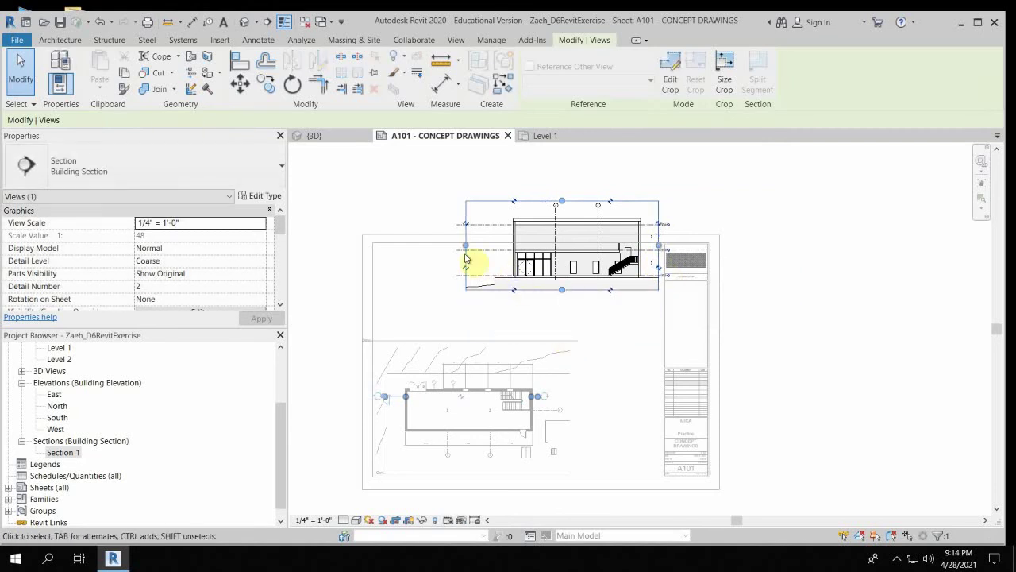
{"action": "left_click_drag", "start_coordinate": [468, 245], "coordinate": [481, 247]}
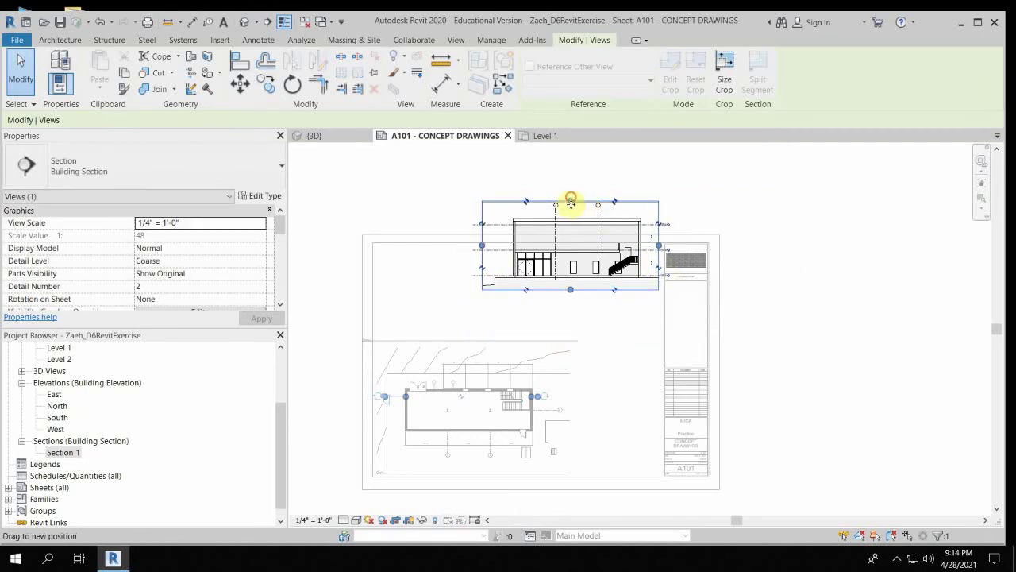
{"action": "left_click_drag", "start_coordinate": [570, 204], "coordinate": [570, 208]}
Hide the crop region of the Section 1 view and check the cropped section.
{"action": "scroll", "coordinate": [563, 257], "scroll_direction": "up", "scroll_amount": 3}
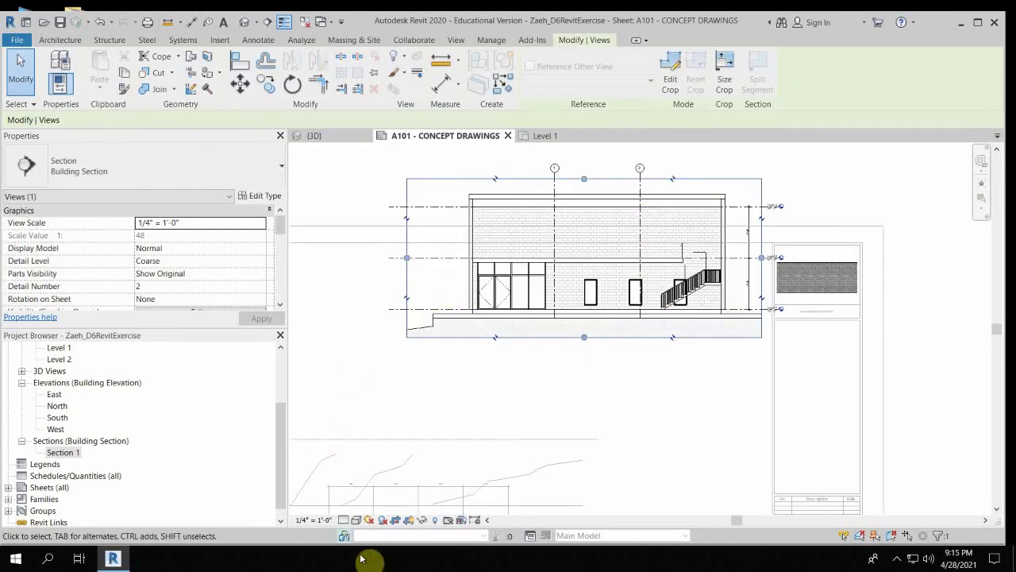
{"action": "left_click", "coordinate": [408, 519]}
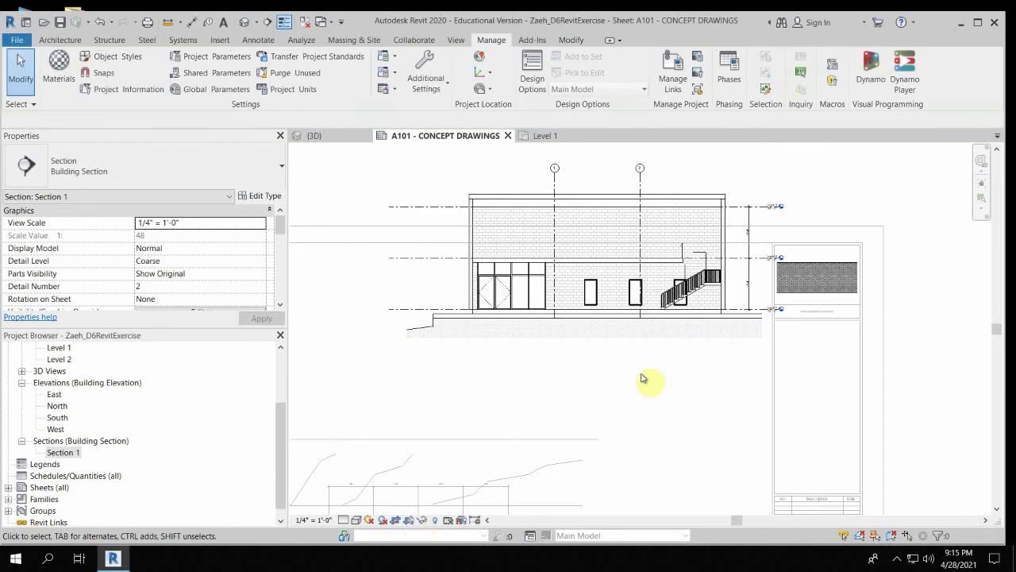
{"action": "scroll", "coordinate": [696, 286], "scroll_direction": "up", "scroll_amount": 3}
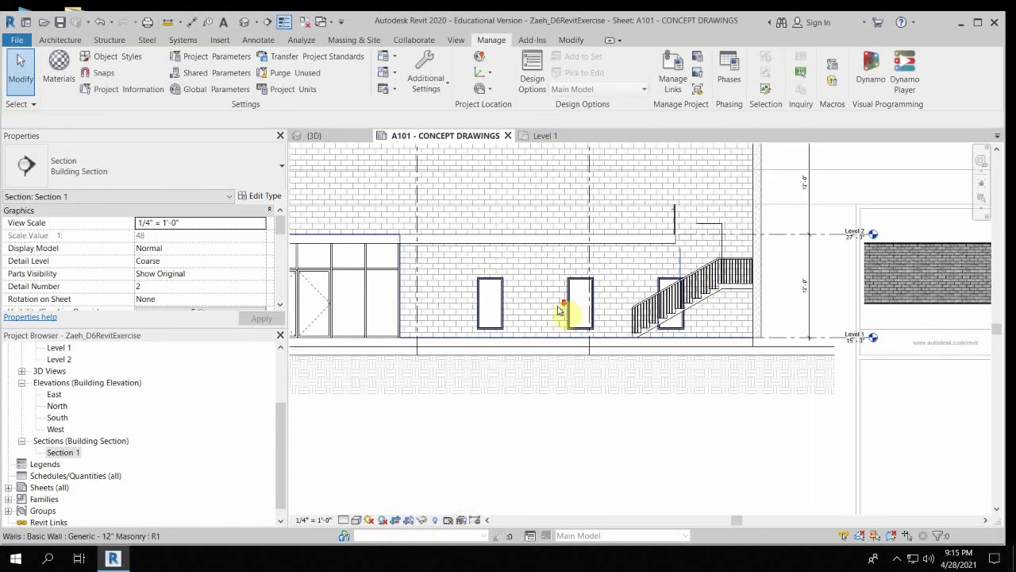
{"action": "scroll", "coordinate": [516, 325], "scroll_direction": "down", "scroll_amount": 5}
{"action": "middle_click_drag", "start_coordinate": [467, 244], "coordinate": [601, 246]}
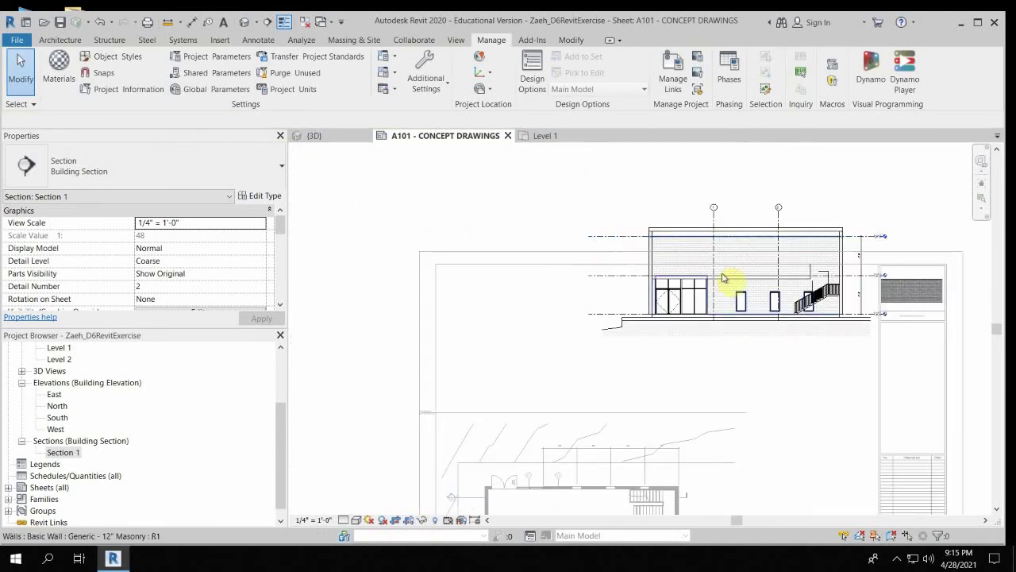
{"action": "scroll", "coordinate": [642, 338], "scroll_direction": "up", "scroll_amount": 4}
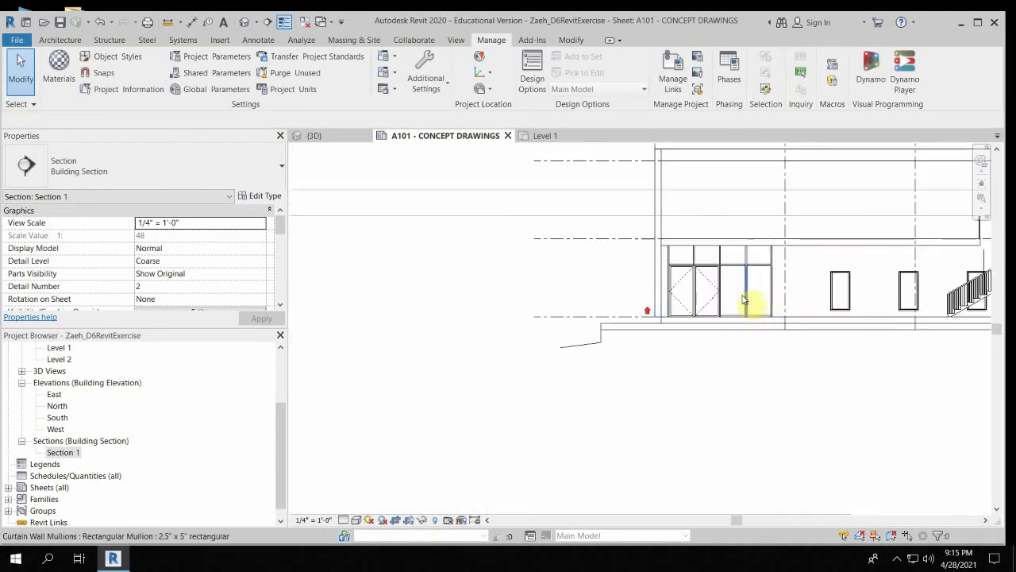
{"action": "scroll", "coordinate": [733, 291], "scroll_direction": "down", "scroll_amount": 5}
Deactivate the Section 1 view and move its viewport inside the sheet border, aligned directly above the Level 1 plan.
{"action": "right_click", "coordinate": [654, 170]}
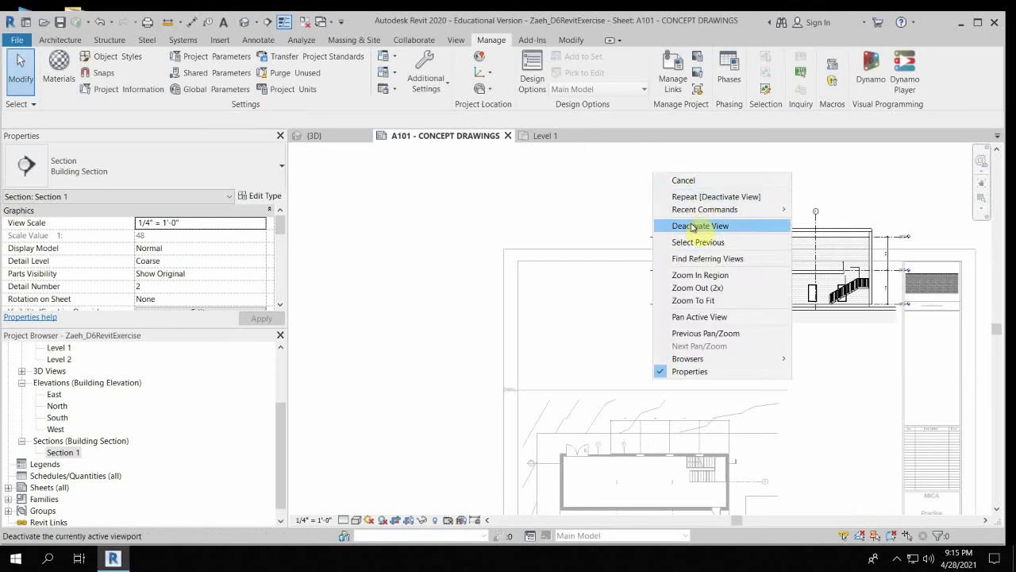
{"action": "left_click", "coordinate": [701, 225]}
{"action": "left_click_drag", "start_coordinate": [823, 296], "coordinate": [672, 344]}
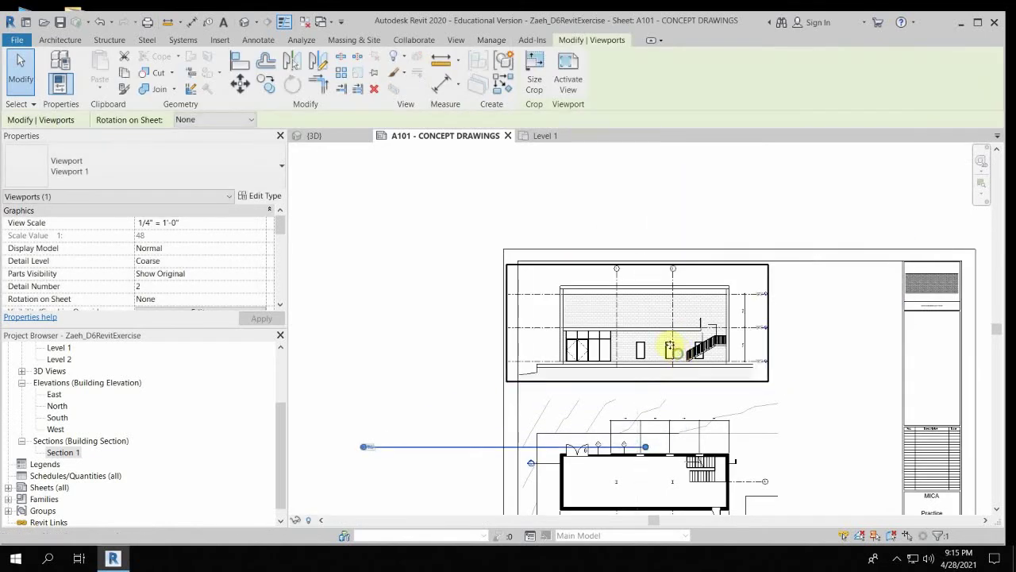
{"action": "middle_click_drag", "start_coordinate": [671, 345], "coordinate": [499, 204]}
Move the Section 1 view title just below its viewport and shorten the title line to the viewport's right edge.
{"action": "left_click", "coordinate": [325, 210]}
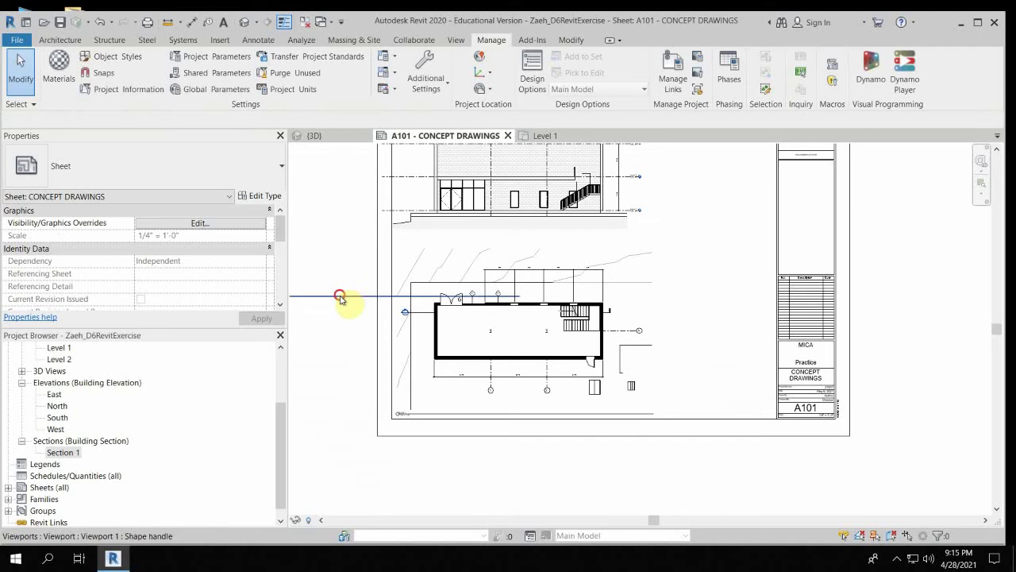
{"action": "left_click", "coordinate": [551, 230]}
{"action": "left_click_drag", "start_coordinate": [499, 238], "coordinate": [500, 239]}
{"action": "left_click_drag", "start_coordinate": [680, 239], "coordinate": [646, 242]}
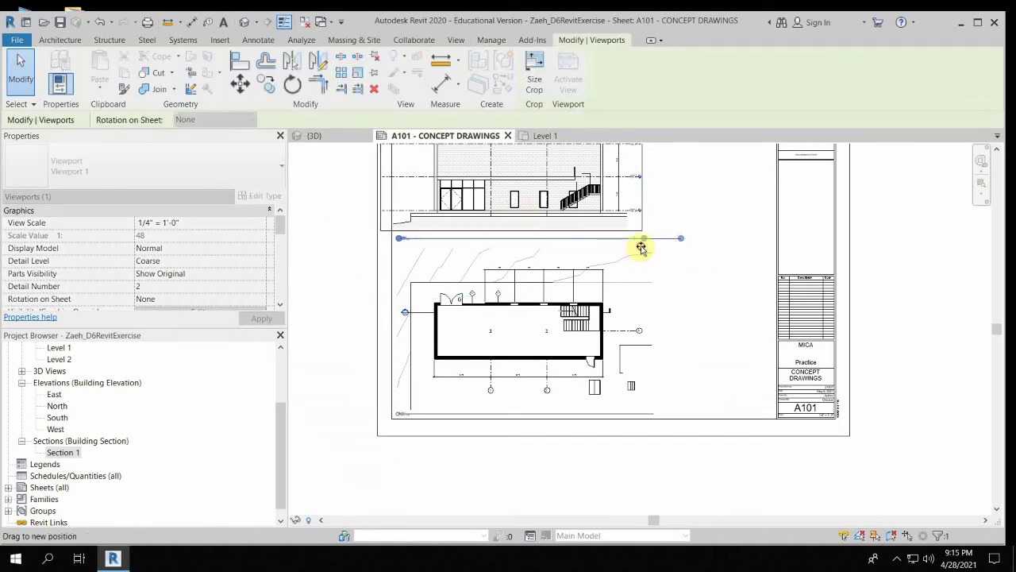
{"action": "middle_click_drag", "start_coordinate": [699, 249], "coordinate": [748, 272]}
{"action": "key", "text": "Escape"}
{"action": "scroll", "coordinate": [494, 272], "scroll_direction": "up", "scroll_amount": 5}
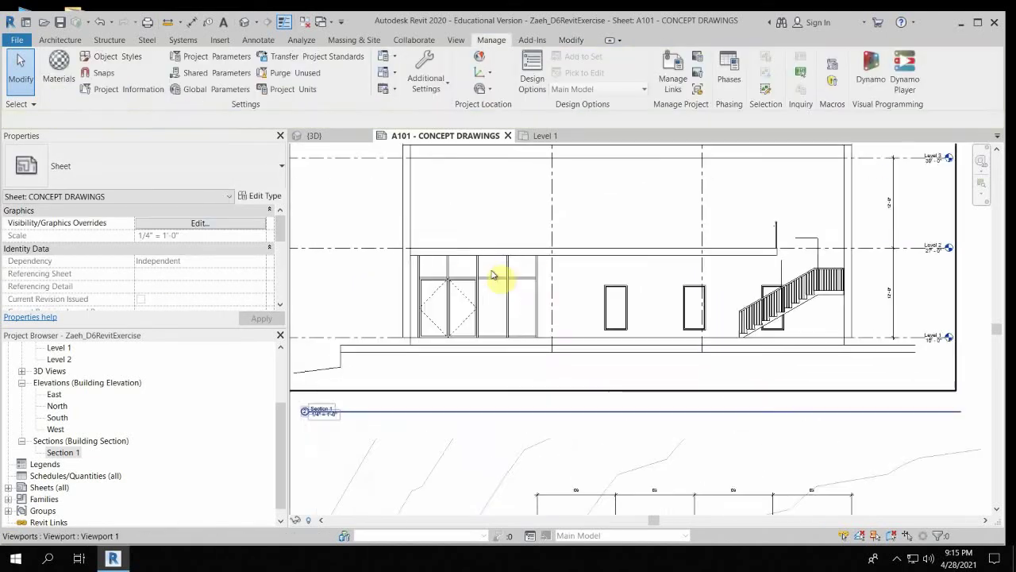
Activate the Section 1 view, pull the level lines' left ends closer to the building, and show the Level 3 head at that end.
{"action": "scroll", "coordinate": [494, 285], "scroll_direction": "down", "scroll_amount": 4}
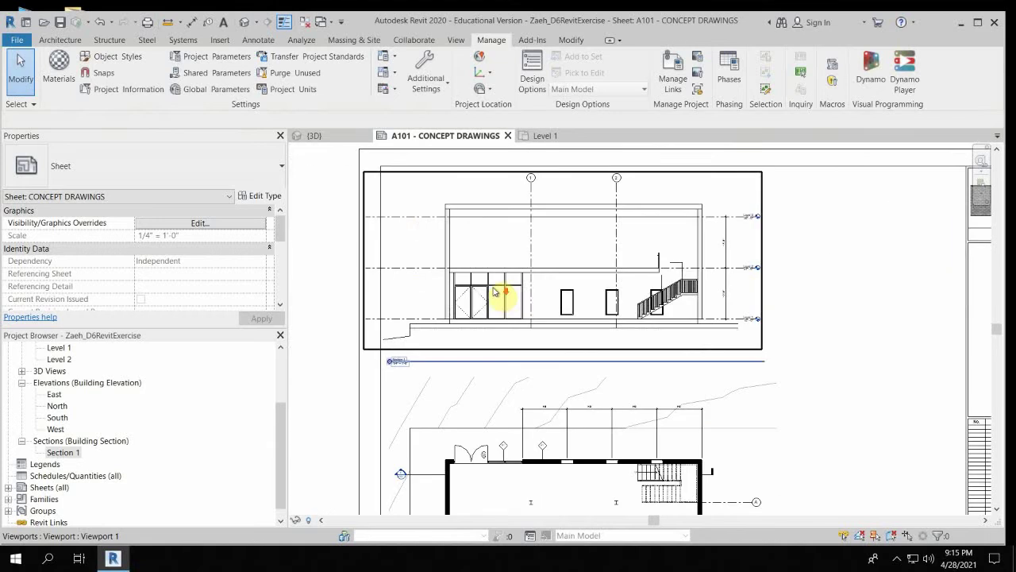
{"action": "middle_click_drag", "start_coordinate": [435, 232], "coordinate": [426, 199]}
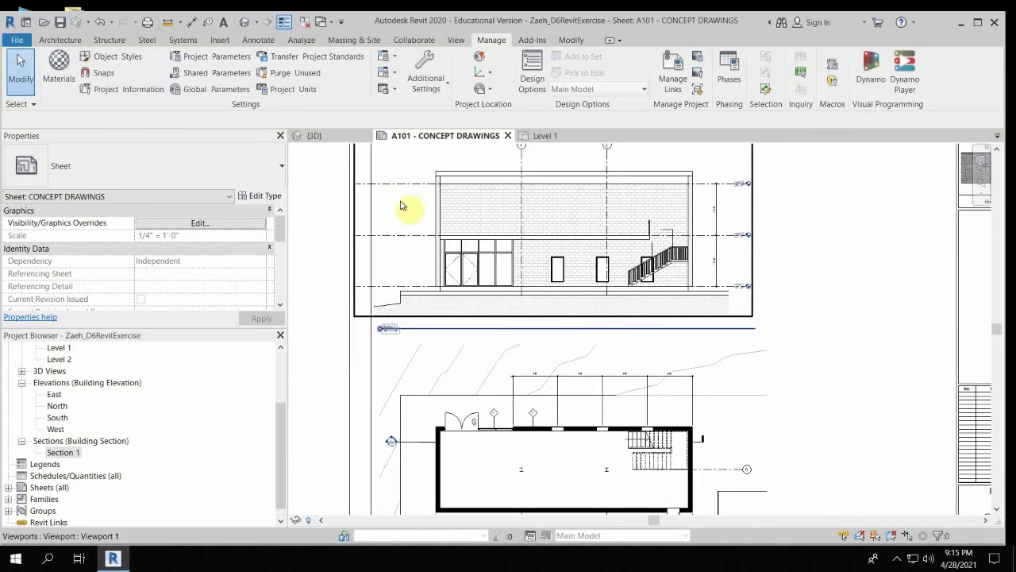
{"action": "double_click", "coordinate": [401, 201]}
{"action": "left_click", "coordinate": [384, 186]}
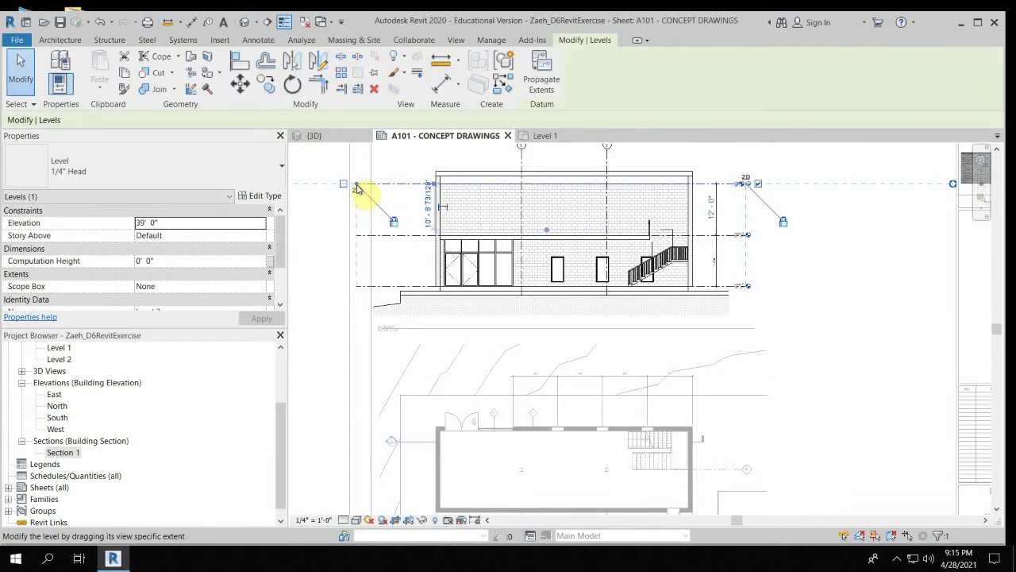
{"action": "left_click_drag", "start_coordinate": [358, 188], "coordinate": [381, 185]}
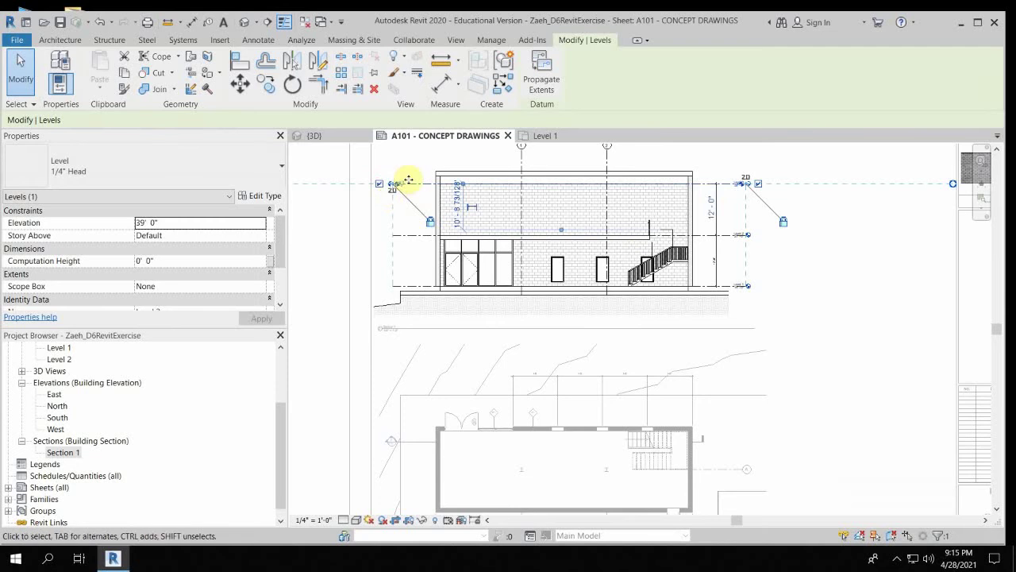
Show the level heads at the left ends of the Level 2 and Level 1 lines.
{"action": "scroll", "coordinate": [385, 184], "scroll_direction": "up", "scroll_amount": 5}
{"action": "scroll", "coordinate": [411, 221], "scroll_direction": "down", "scroll_amount": 3}
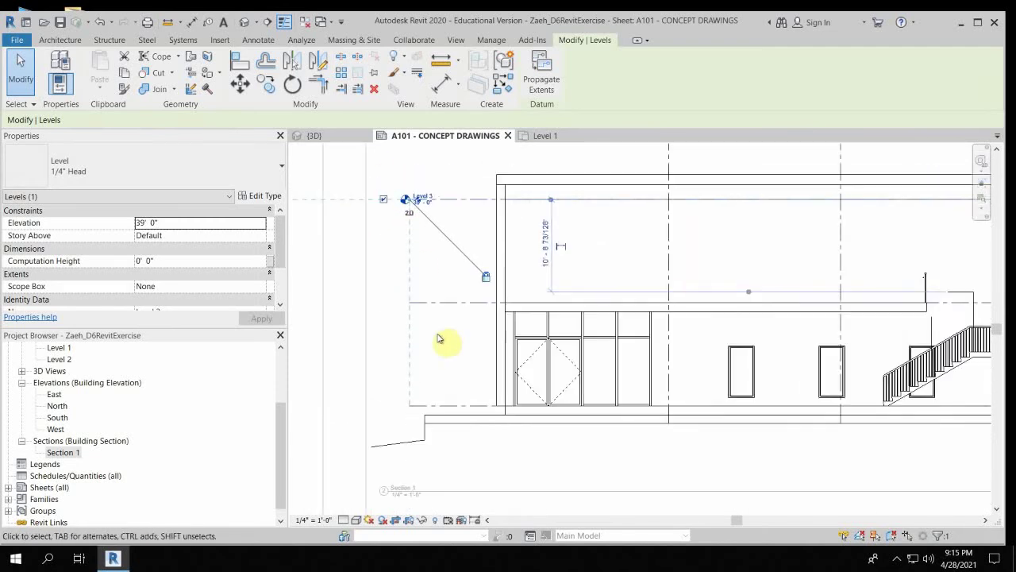
{"action": "left_click", "coordinate": [428, 303]}
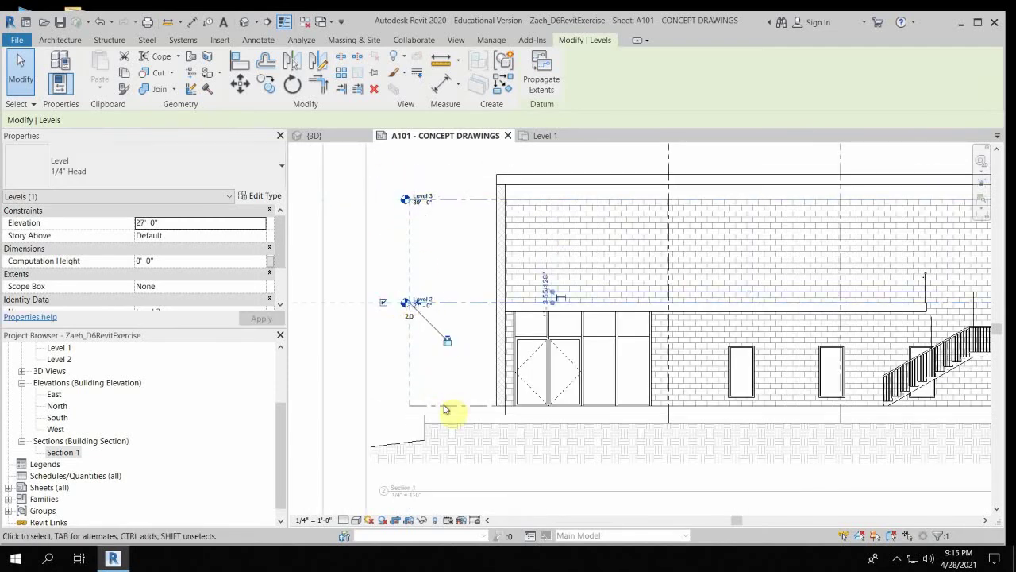
{"action": "left_click", "coordinate": [388, 414]}
{"action": "left_click", "coordinate": [399, 406]}
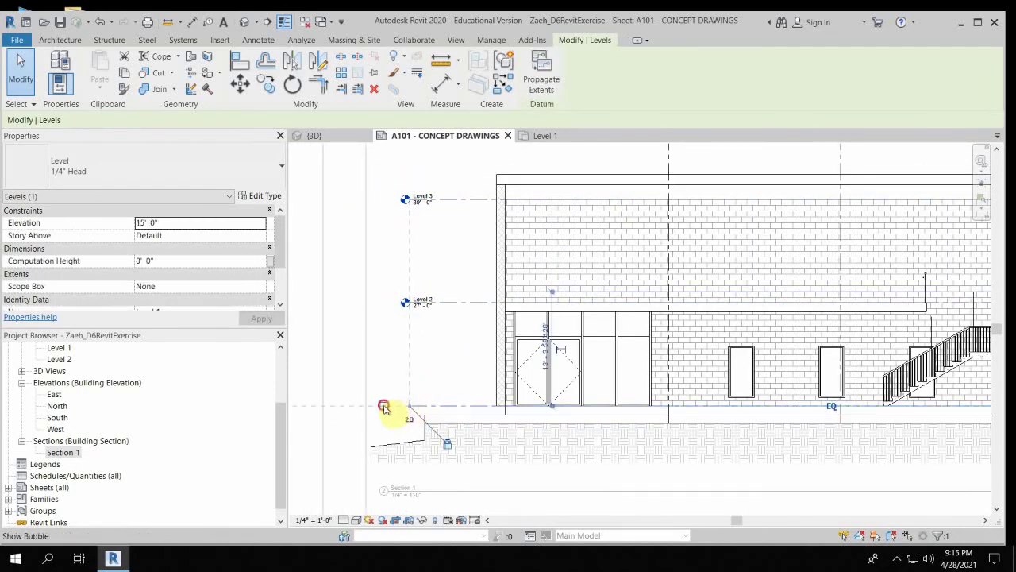
Hide the level heads at the right ends of the Level 3, Level 2 and Level 1 lines.
{"action": "scroll", "coordinate": [408, 408], "scroll_direction": "down", "scroll_amount": 4}
{"action": "scroll", "coordinate": [782, 307], "scroll_direction": "up", "scroll_amount": 3}
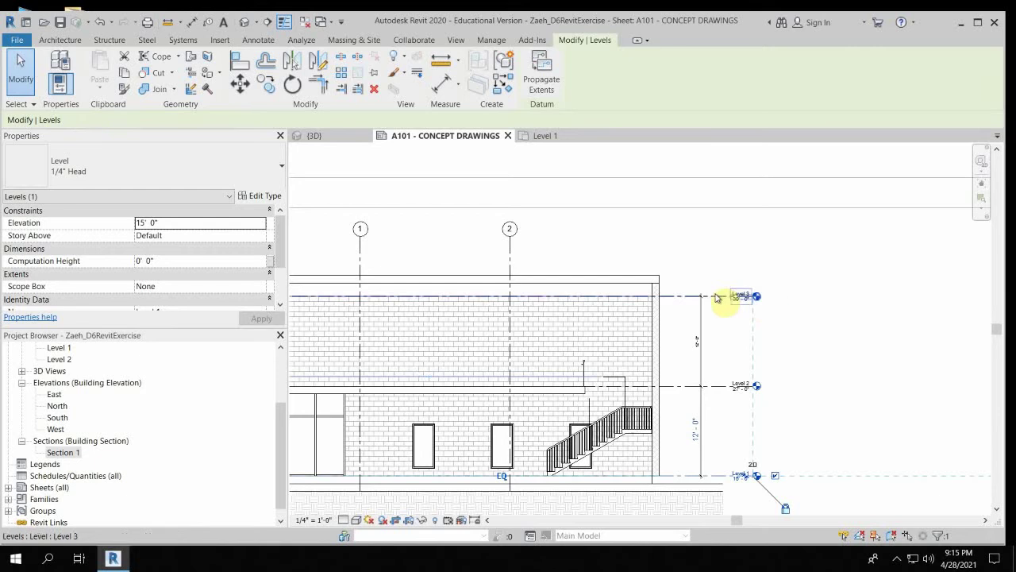
{"action": "left_click", "coordinate": [719, 296]}
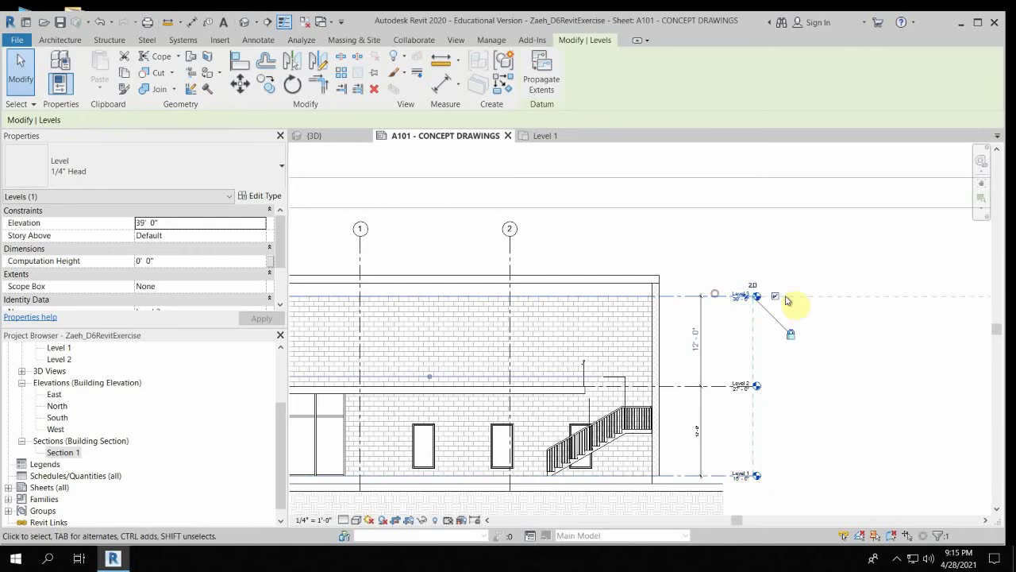
{"action": "left_click", "coordinate": [720, 386]}
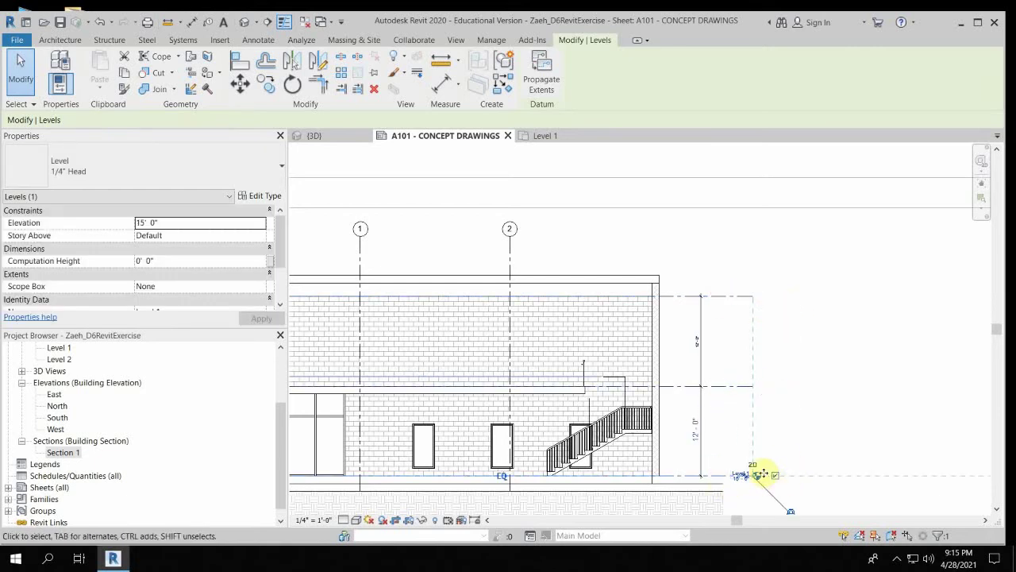
{"action": "left_click", "coordinate": [815, 370]}
Move the vertical level-to-level dimensions from the building's right side to its left, between the level heads and the wall.
{"action": "scroll", "coordinate": [770, 373], "scroll_direction": "down", "scroll_amount": 3}
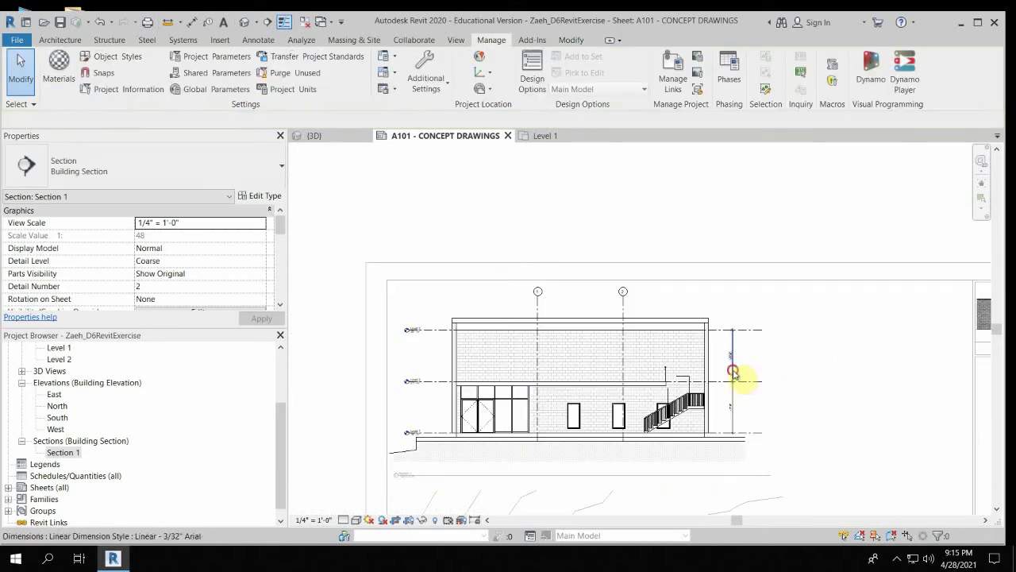
{"action": "left_click", "coordinate": [421, 354]}
{"action": "left_click_drag", "start_coordinate": [730, 417], "coordinate": [440, 412]}
{"action": "left_click", "coordinate": [455, 291]}
Tag the double storefront door by category in the Section 1 view, leaving the walls and windows untagged.
{"action": "scroll", "coordinate": [460, 333], "scroll_direction": "up", "scroll_amount": 5}
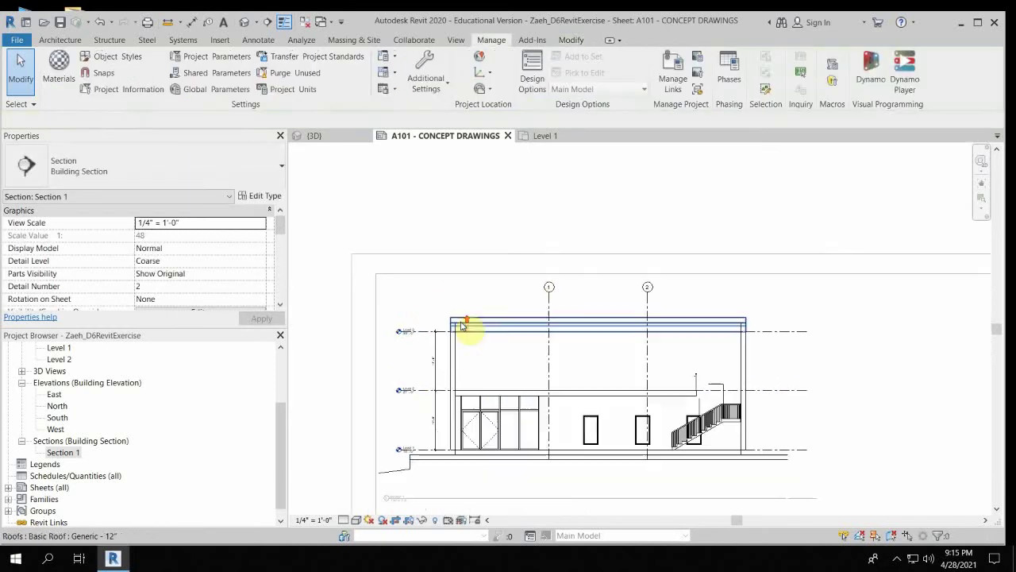
{"action": "scroll", "coordinate": [556, 233], "scroll_direction": "down", "scroll_amount": 3}
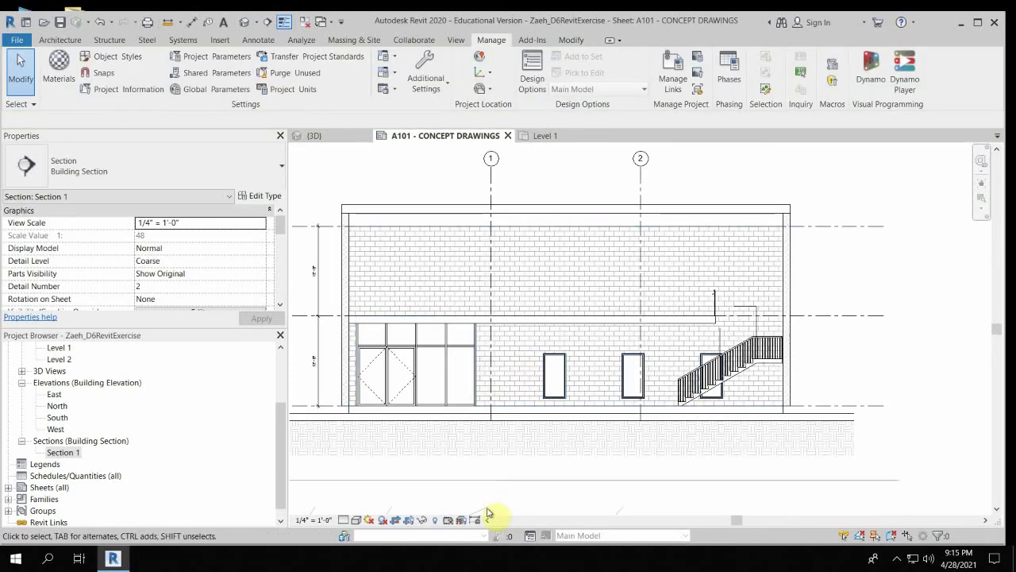
{"action": "scroll", "coordinate": [410, 378], "scroll_direction": "up", "scroll_amount": 4}
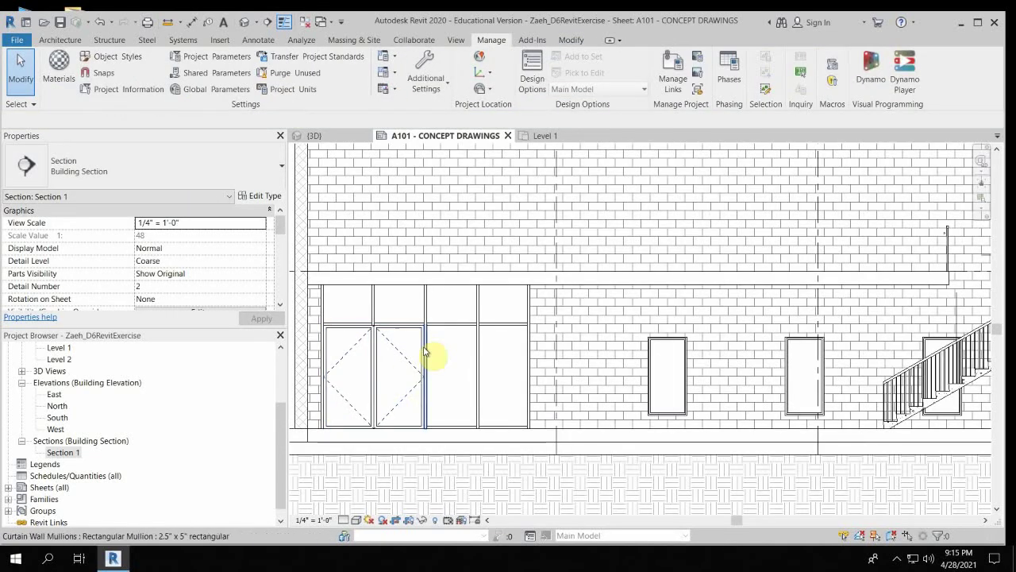
{"action": "key", "text": "t"}
{"action": "key", "text": "g"}
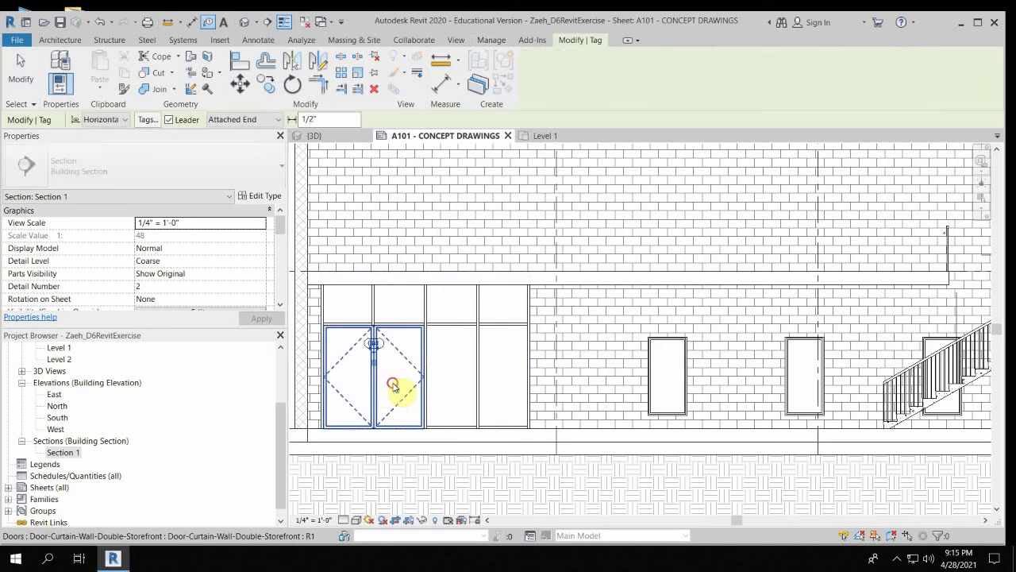
{"action": "left_click", "coordinate": [396, 387]}
{"action": "scroll", "coordinate": [381, 349], "scroll_direction": "up", "scroll_amount": 3}
{"action": "scroll", "coordinate": [381, 367], "scroll_direction": "down", "scroll_amount": 2}
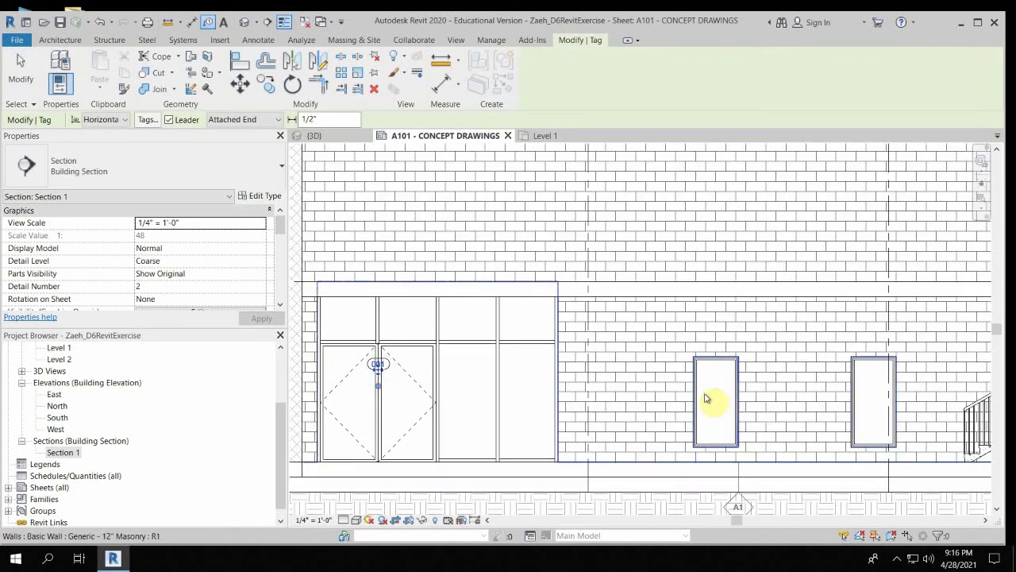
{"action": "middle_click_drag", "start_coordinate": [639, 389], "coordinate": [542, 364]}
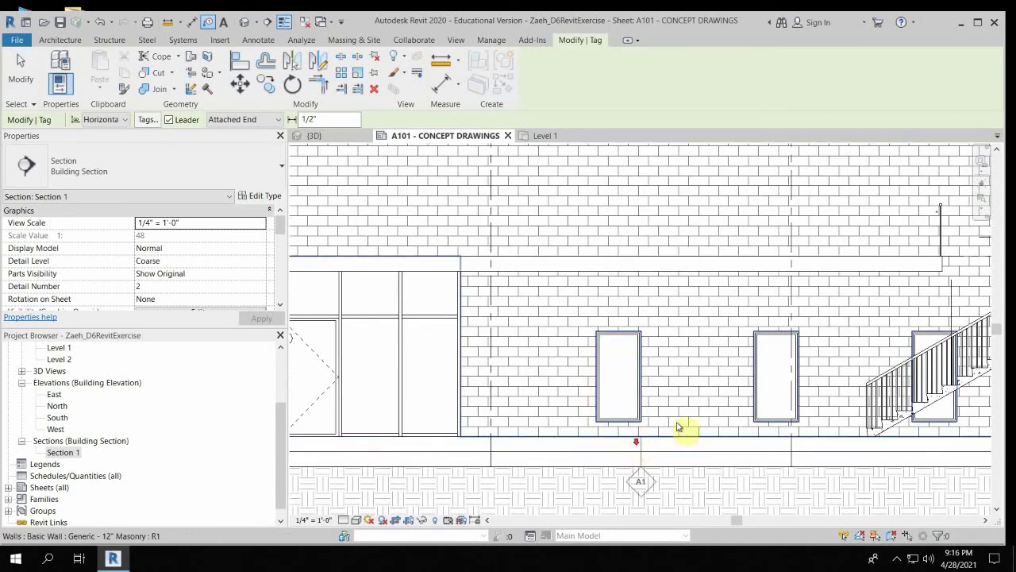
{"action": "scroll", "coordinate": [680, 426], "scroll_direction": "down", "scroll_amount": 5}
{"action": "key", "text": "Escape"}
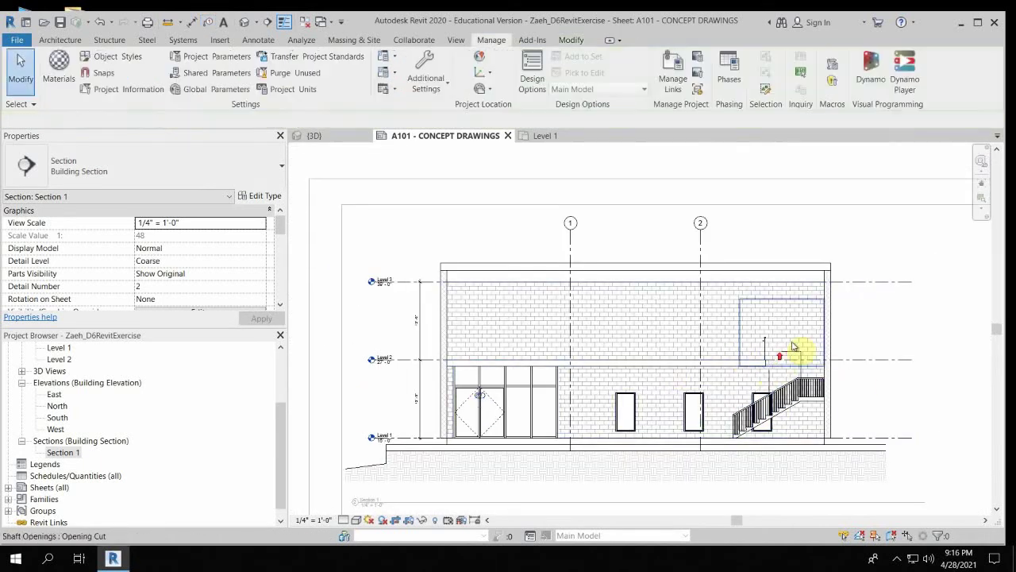
Check the stair area of the section and deactivate the Section 1 view.
{"action": "scroll", "coordinate": [799, 344], "scroll_direction": "up", "scroll_amount": 5}
{"action": "scroll", "coordinate": [671, 307], "scroll_direction": "down", "scroll_amount": 2}
{"action": "scroll", "coordinate": [671, 306], "scroll_direction": "down", "scroll_amount": 5}
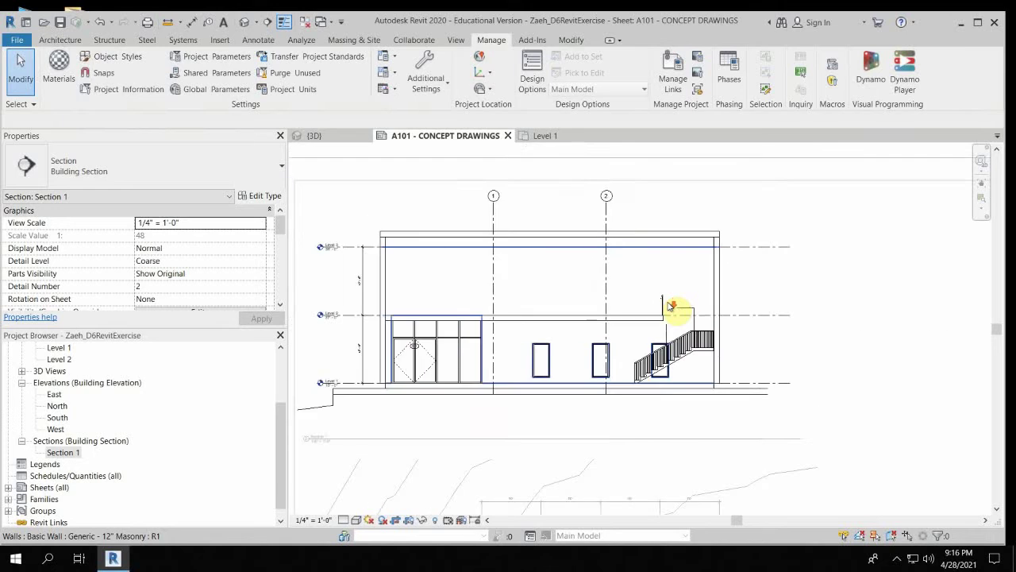
{"action": "right_click", "coordinate": [770, 332]}
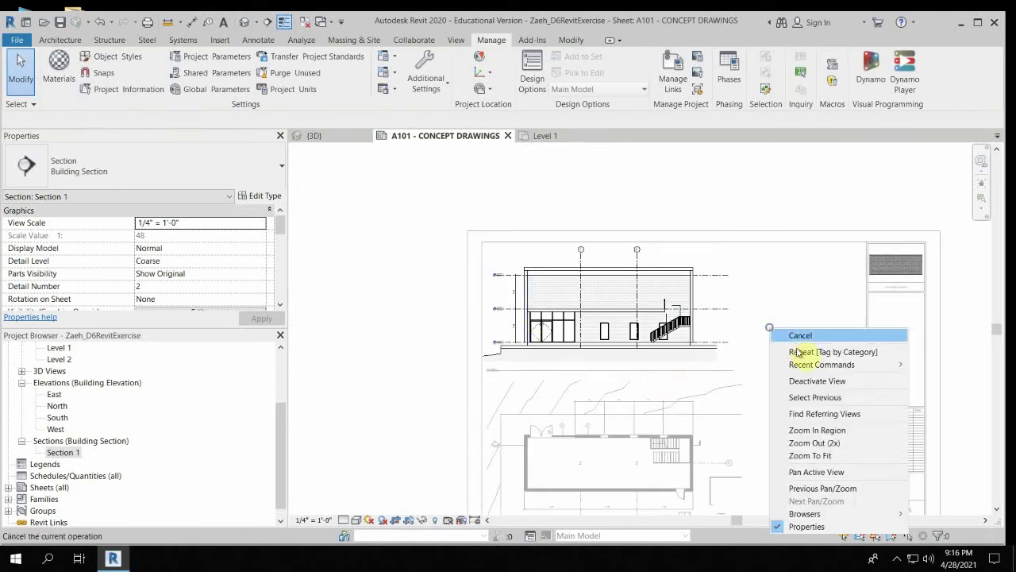
{"action": "left_click", "coordinate": [794, 379]}
Compare the section and plan on the sheet, and activate the Level 1 floor plan view.
{"action": "middle_click_drag", "start_coordinate": [574, 425], "coordinate": [487, 348]}
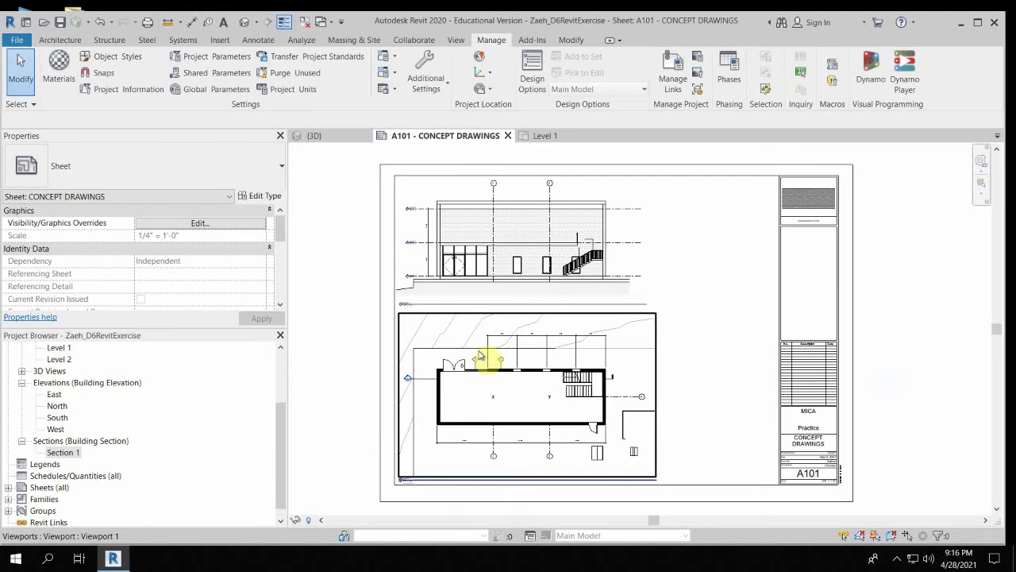
{"action": "scroll", "coordinate": [481, 402], "scroll_direction": "up", "scroll_amount": 4}
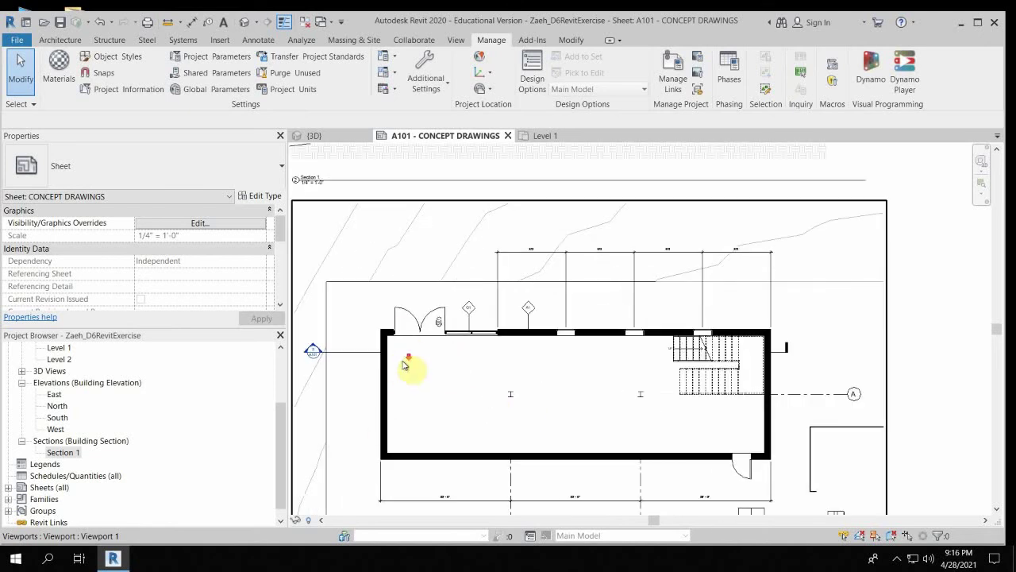
{"action": "scroll", "coordinate": [403, 362], "scroll_direction": "down", "scroll_amount": 2}
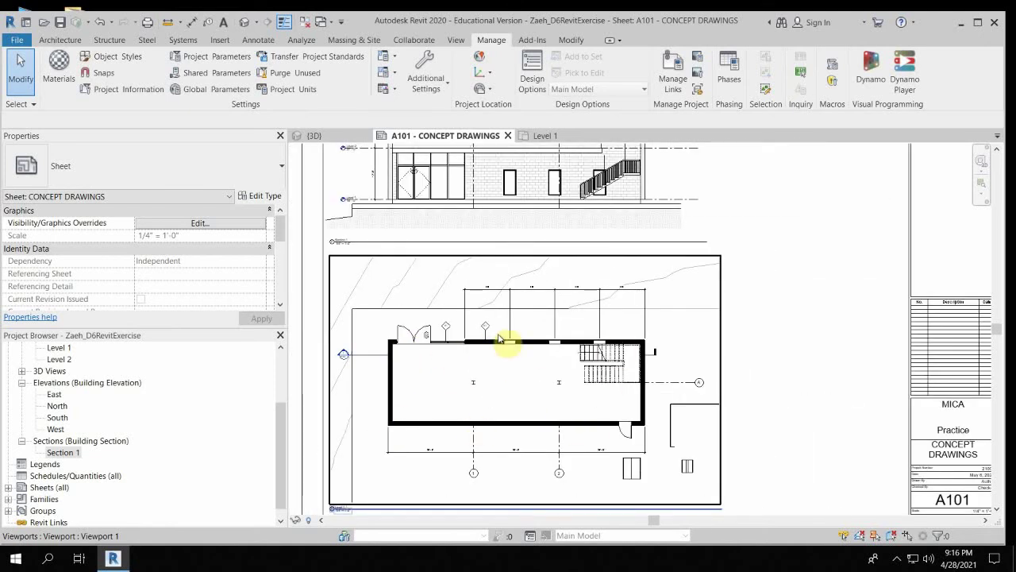
{"action": "middle_click_drag", "start_coordinate": [500, 339], "coordinate": [488, 481]}
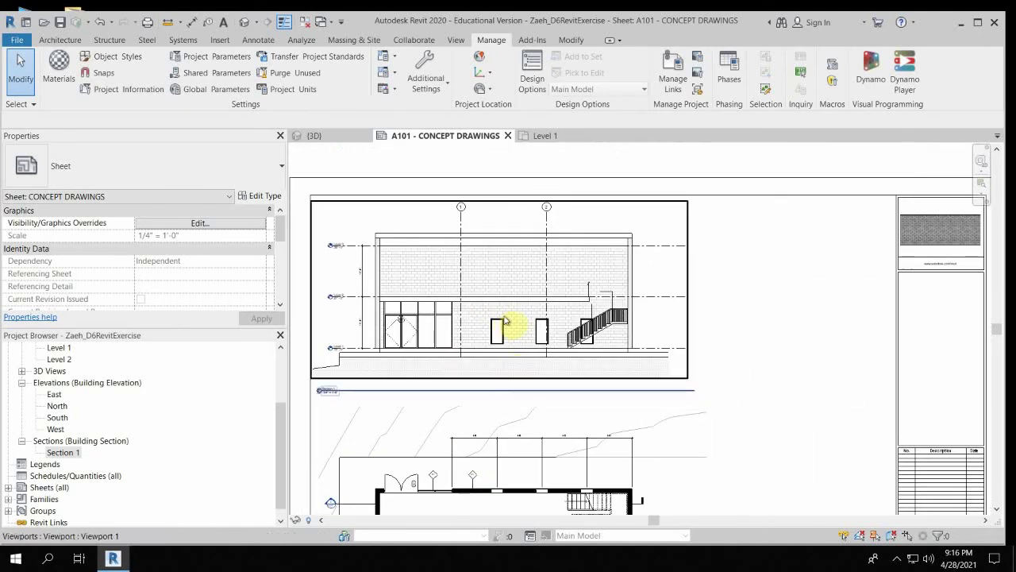
{"action": "scroll", "coordinate": [507, 321], "scroll_direction": "down", "scroll_amount": 3}
{"action": "middle_click_drag", "start_coordinate": [516, 387], "coordinate": [506, 284]}
{"action": "scroll", "coordinate": [442, 370], "scroll_direction": "up", "scroll_amount": 5}
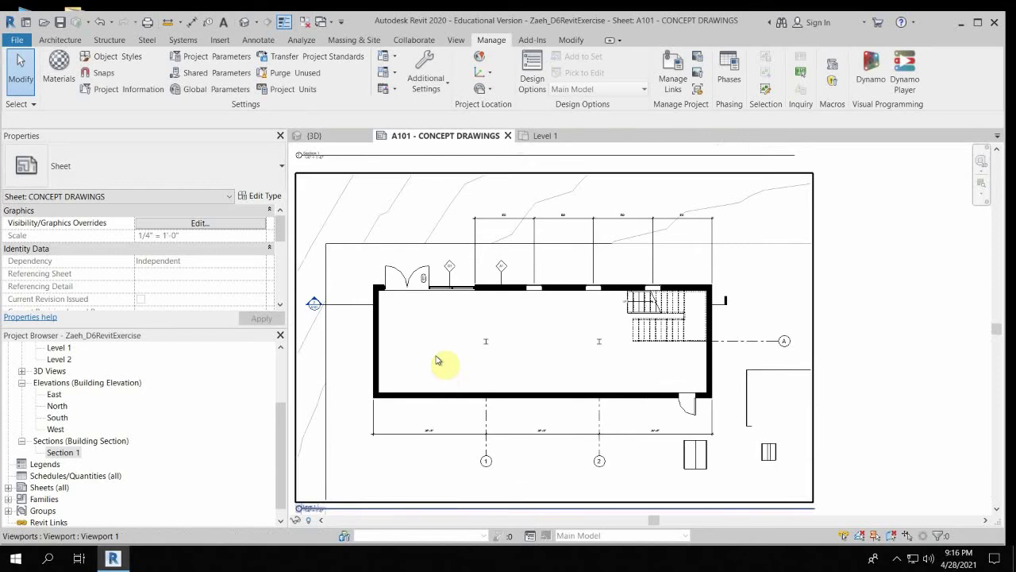
{"action": "double_click", "coordinate": [435, 361]}
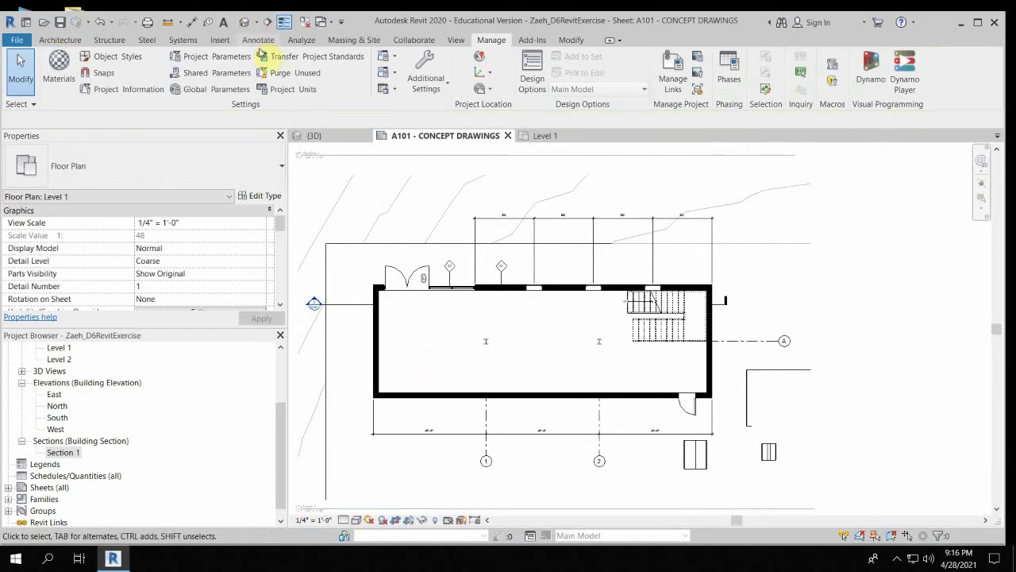
Create a view template named Black Walls from the current Level 1 view.
{"action": "left_click", "coordinate": [456, 40]}
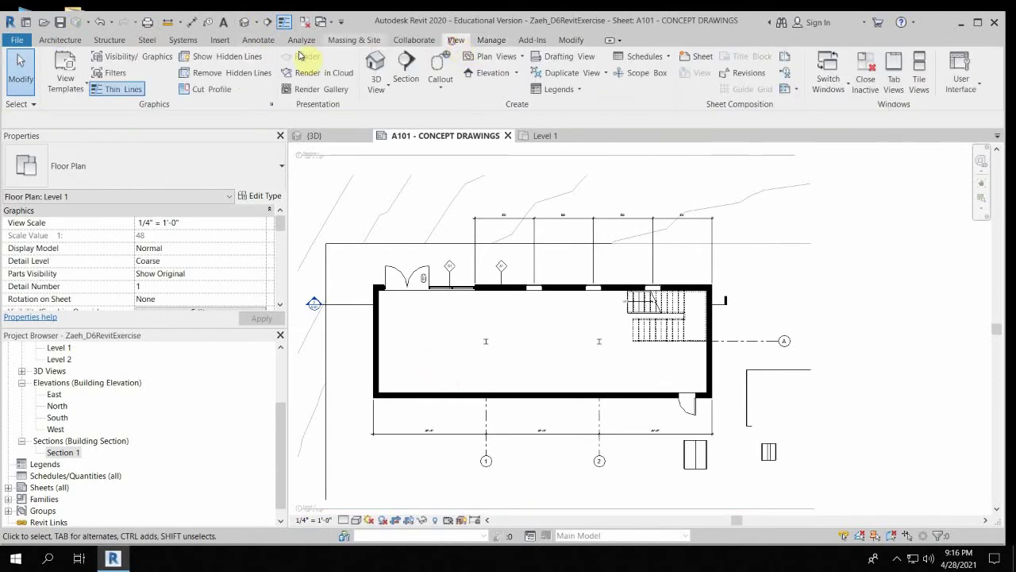
{"action": "left_click", "coordinate": [54, 77]}
{"action": "left_click", "coordinate": [109, 144]}
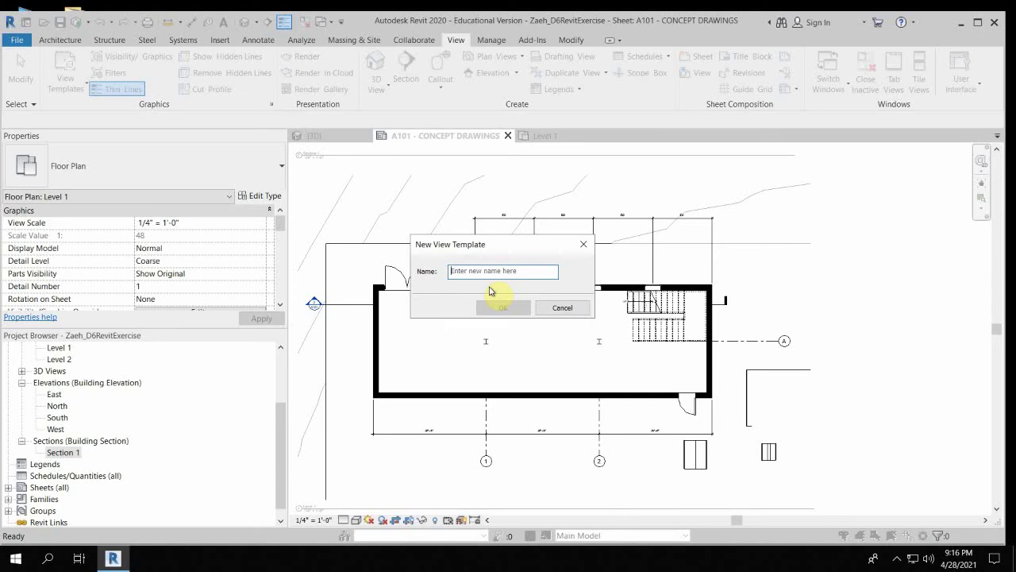
{"action": "type", "text": "bLACK"}
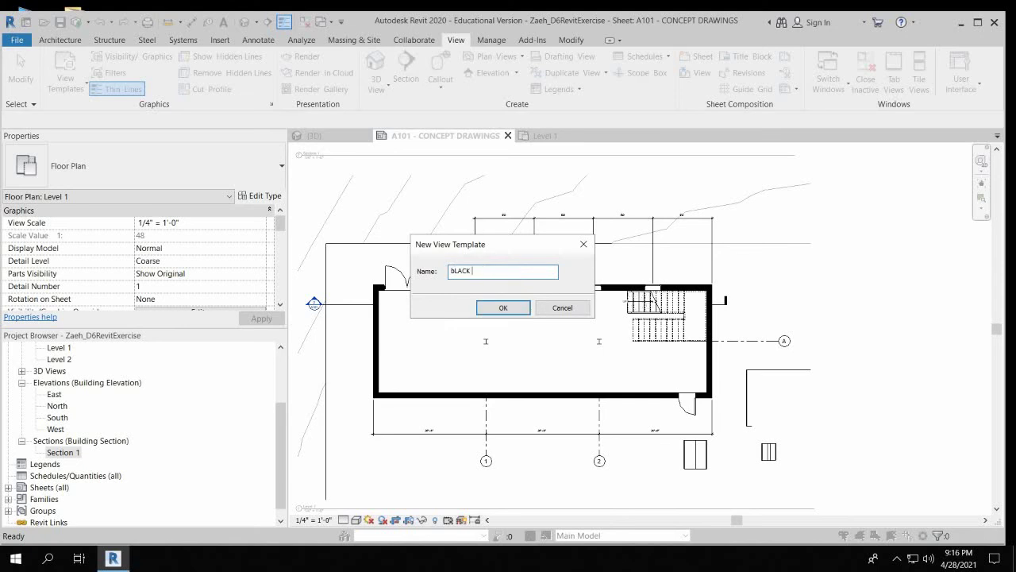
{"action": "key", "text": "BackSpace"}
{"action": "key", "text": "BackSpace"}
{"action": "key", "text": "BackSpace"}
{"action": "key", "text": "BackSpace"}
{"action": "key", "text": "BackSpace"}
{"action": "key", "text": "BackSpace"}
{"action": "type", "text": "B"}
{"action": "left_click", "coordinate": [519, 310]}
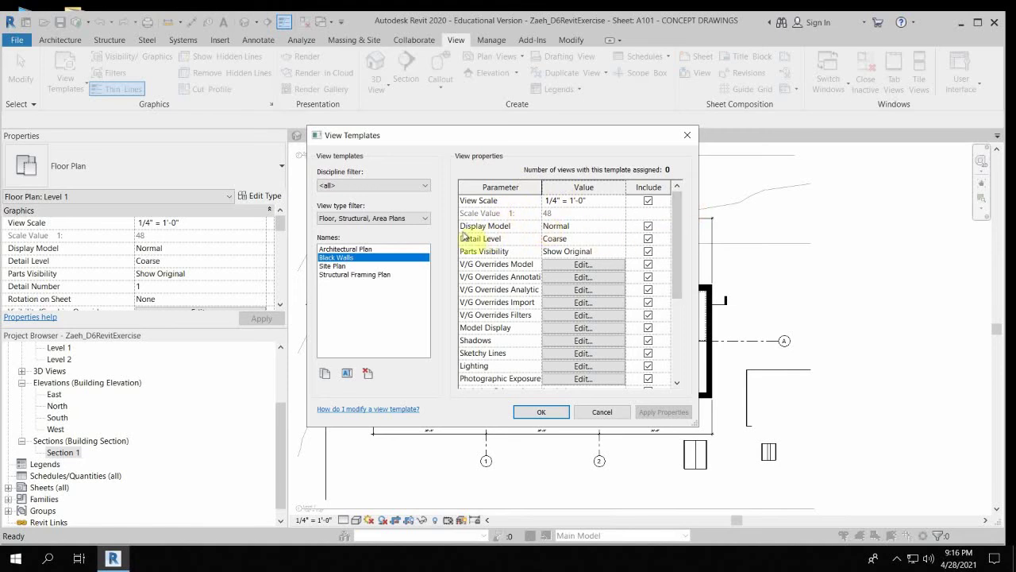
Limit the Black Walls template to view scale, display model, detail level, parts visibility, model V/G overrides and model display, excluding all other properties.
{"action": "mouse_move", "coordinate": [674, 281]}
{"action": "left_mouse_down"}
{"action": "mouse_move", "coordinate": [674, 379]}
{"action": "mouse_move", "coordinate": [686, 282]}
{"action": "left_mouse_up"}
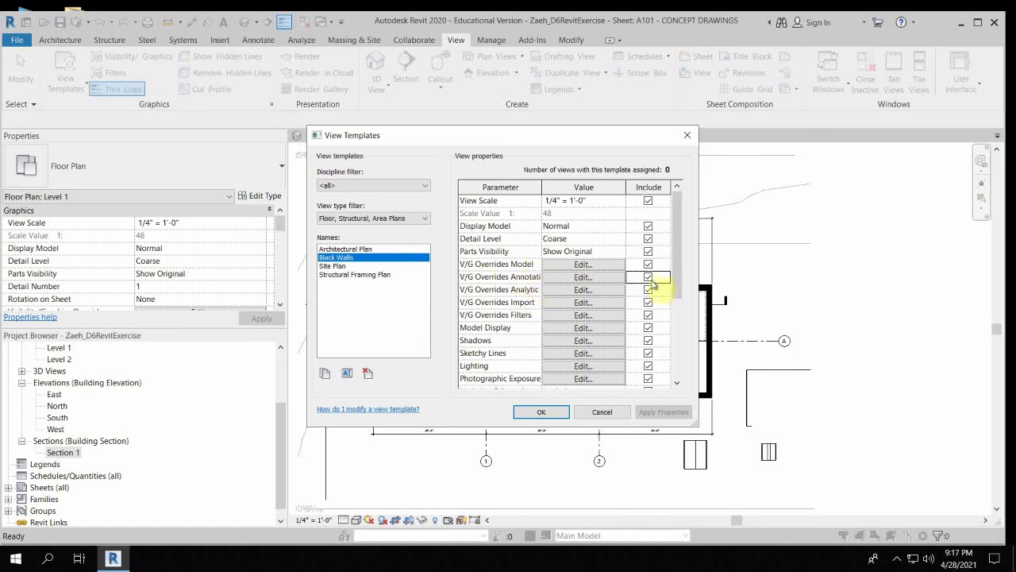
{"action": "scroll", "coordinate": [655, 383], "scroll_direction": "down", "scroll_amount": 4}
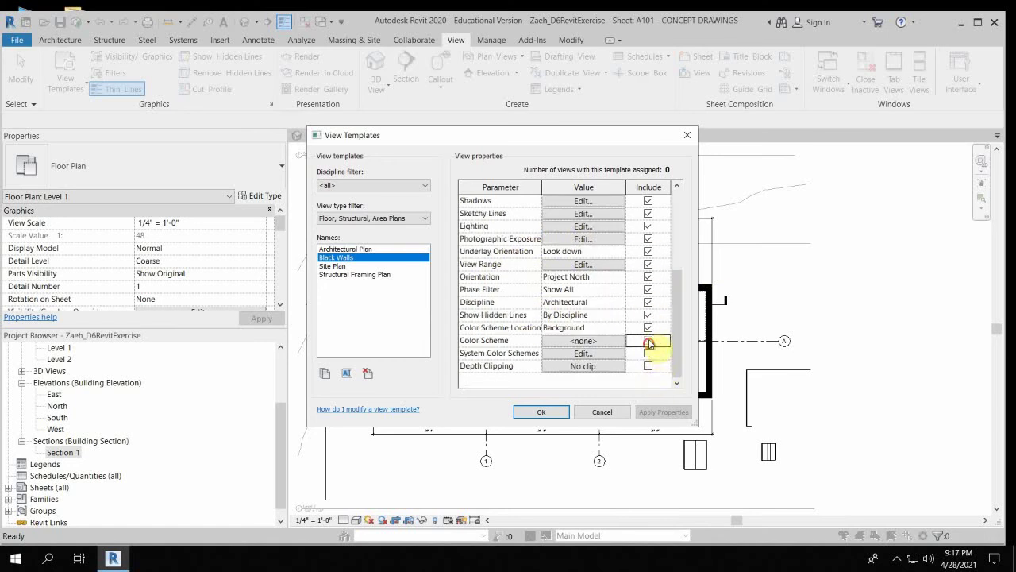
{"action": "left_click", "coordinate": [647, 302]}
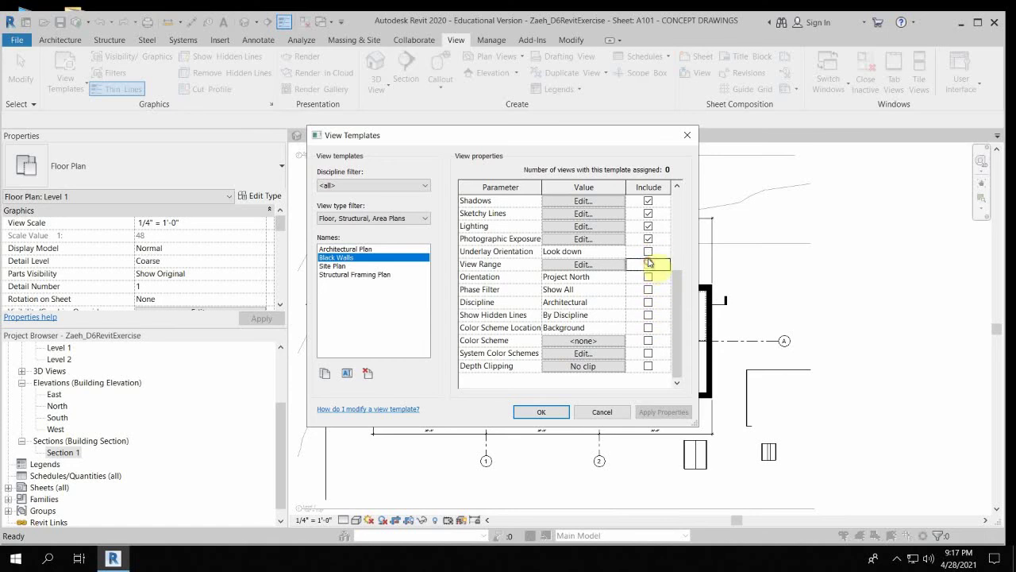
{"action": "scroll", "coordinate": [653, 267], "scroll_direction": "up", "scroll_amount": 2}
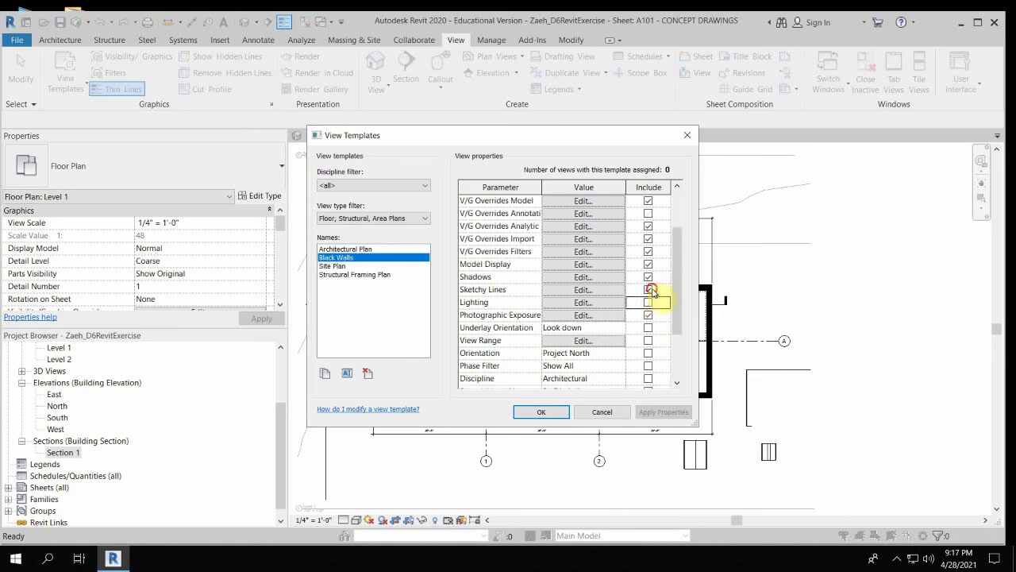
{"action": "left_click", "coordinate": [648, 316]}
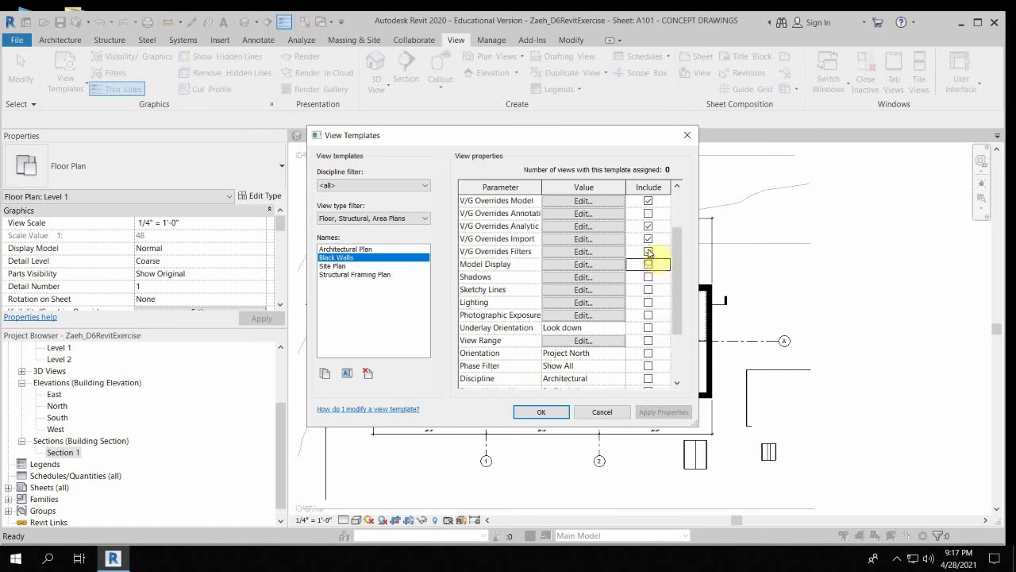
{"action": "left_click", "coordinate": [649, 251]}
{"action": "scroll", "coordinate": [659, 306], "scroll_direction": "up", "scroll_amount": 2}
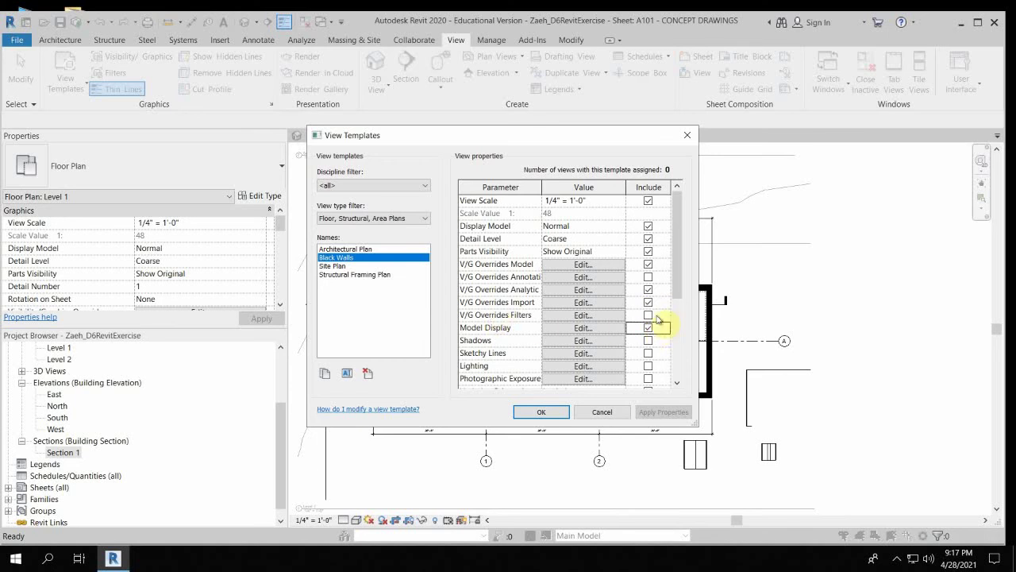
{"action": "left_click", "coordinate": [649, 303]}
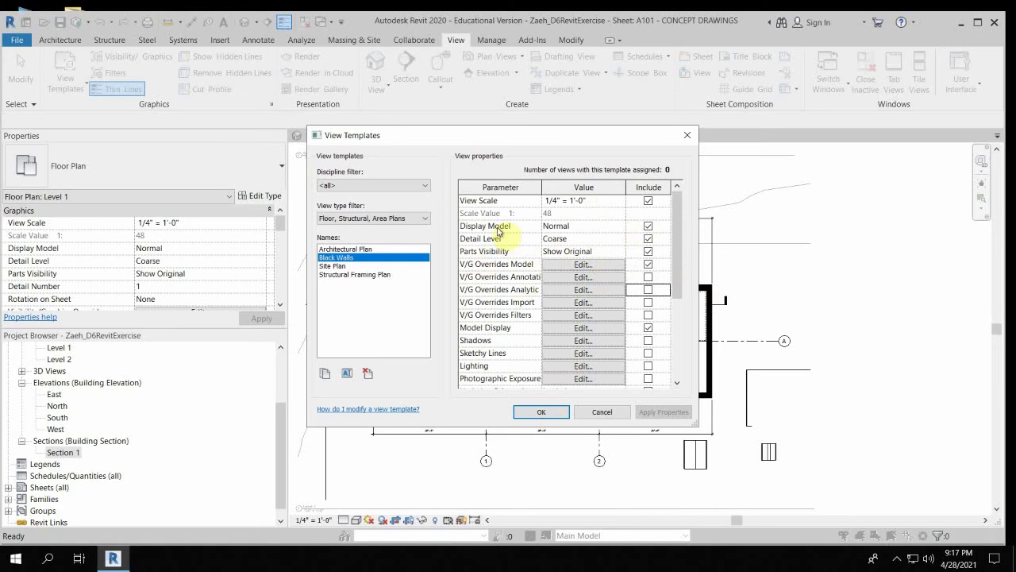
{"action": "left_click", "coordinate": [540, 413]}
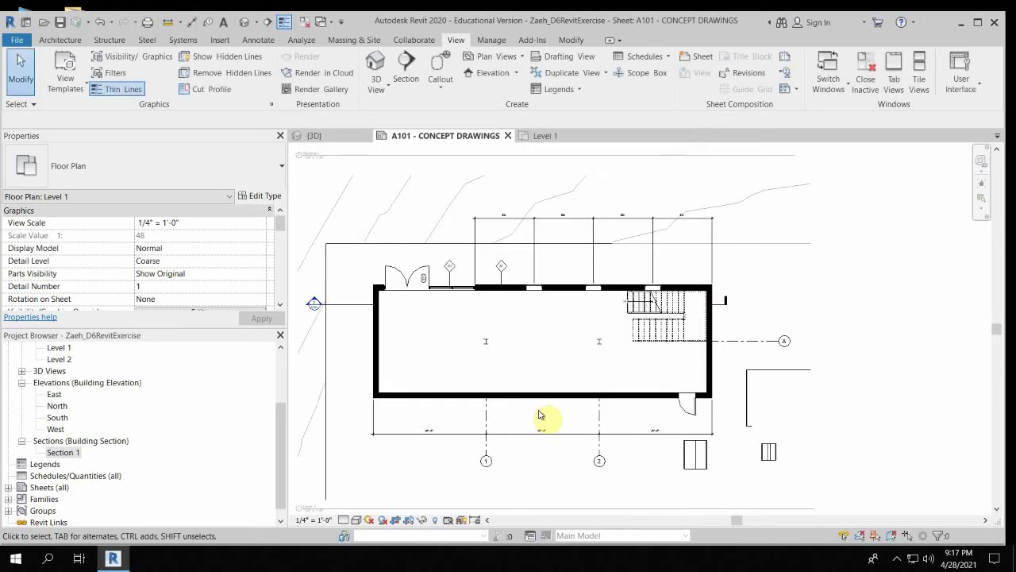
Assign the Black Walls view template to the Level 1 floor plan view.
{"action": "scroll", "coordinate": [590, 380], "scroll_direction": "down", "scroll_amount": 3}
{"action": "middle_click_drag", "start_coordinate": [557, 338], "coordinate": [535, 362]}
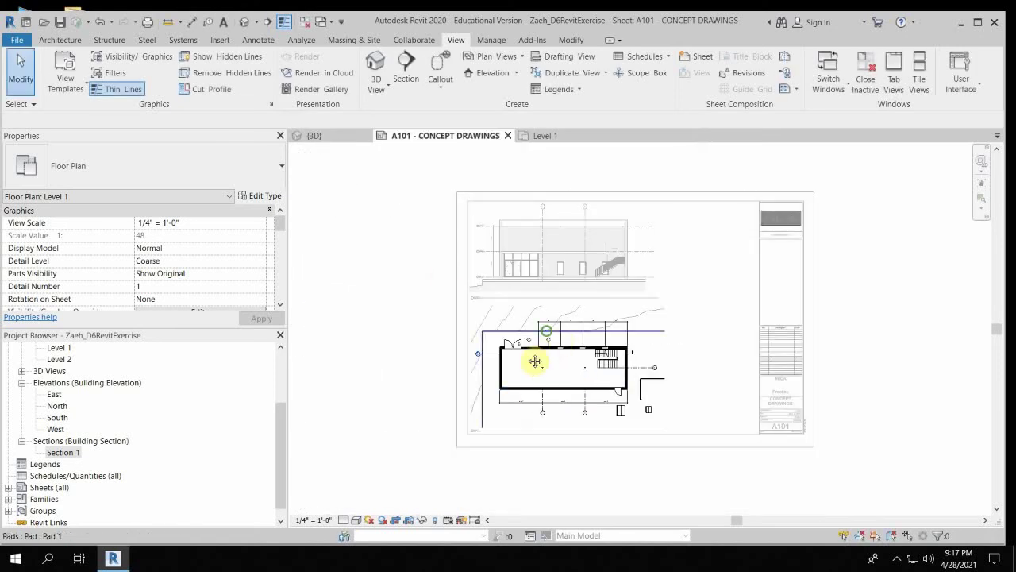
{"action": "right_click", "coordinate": [351, 334]}
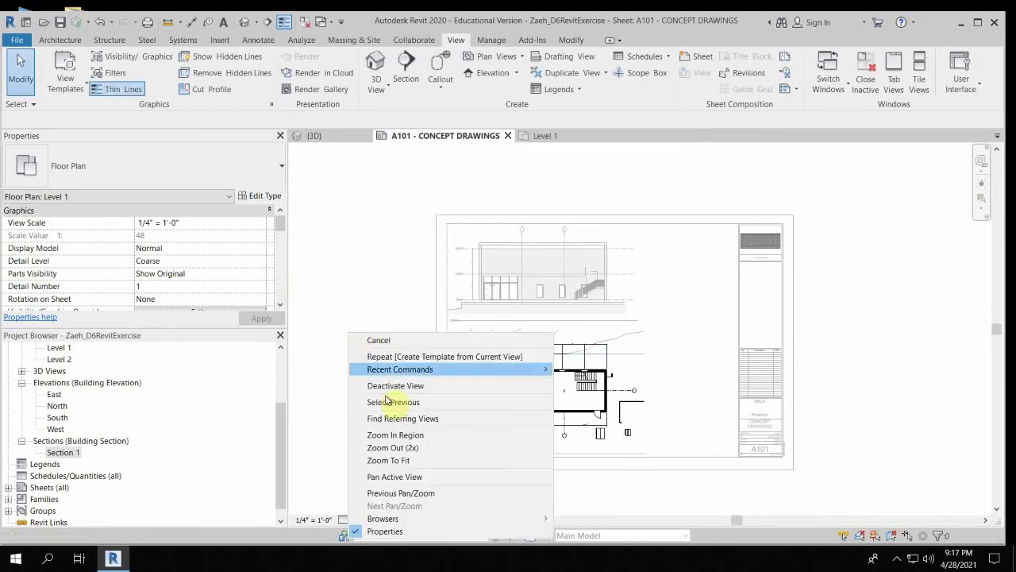
{"action": "left_click", "coordinate": [368, 299]}
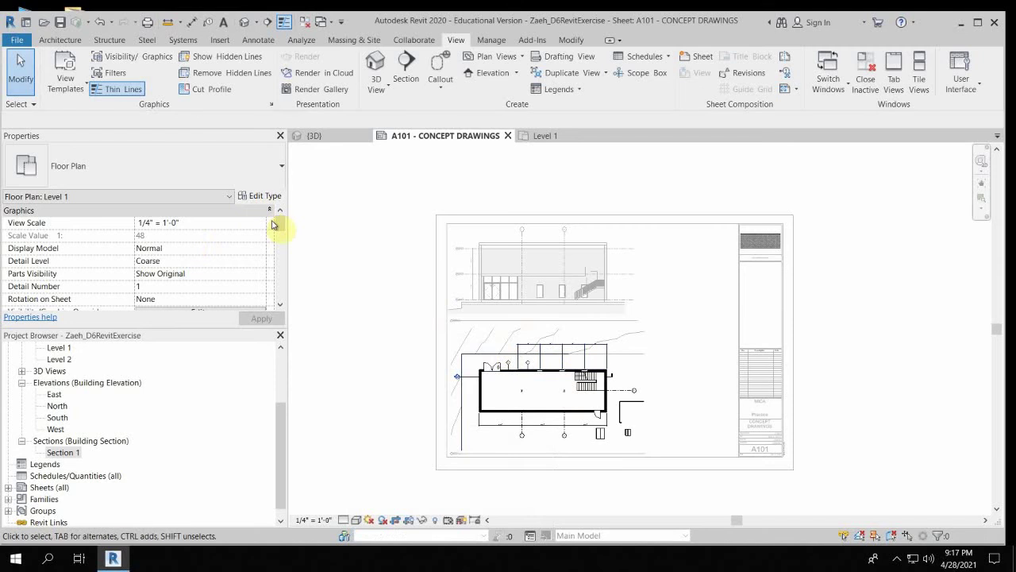
{"action": "left_click_drag", "start_coordinate": [279, 223], "coordinate": [282, 276]}
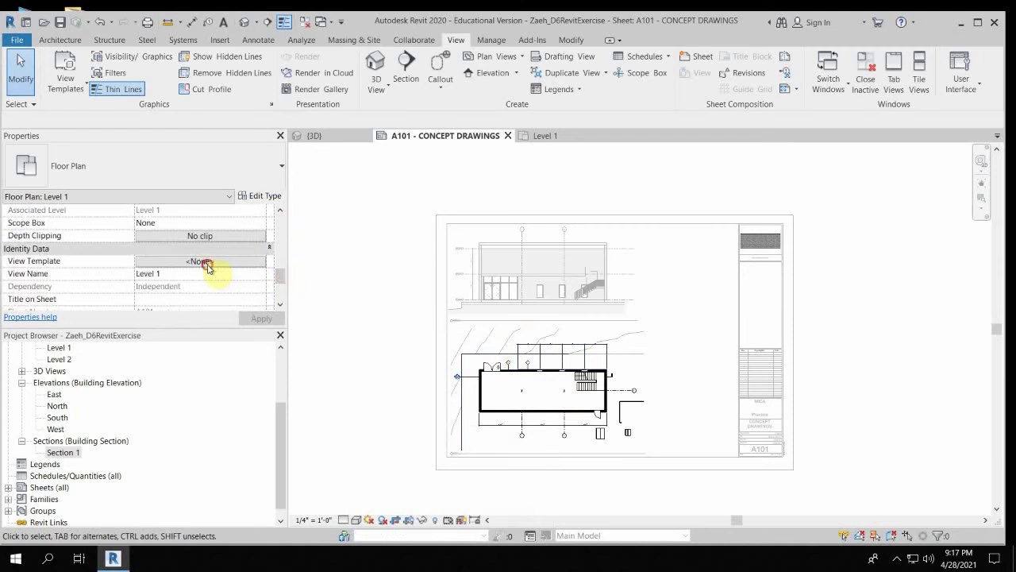
{"action": "left_click", "coordinate": [238, 262]}
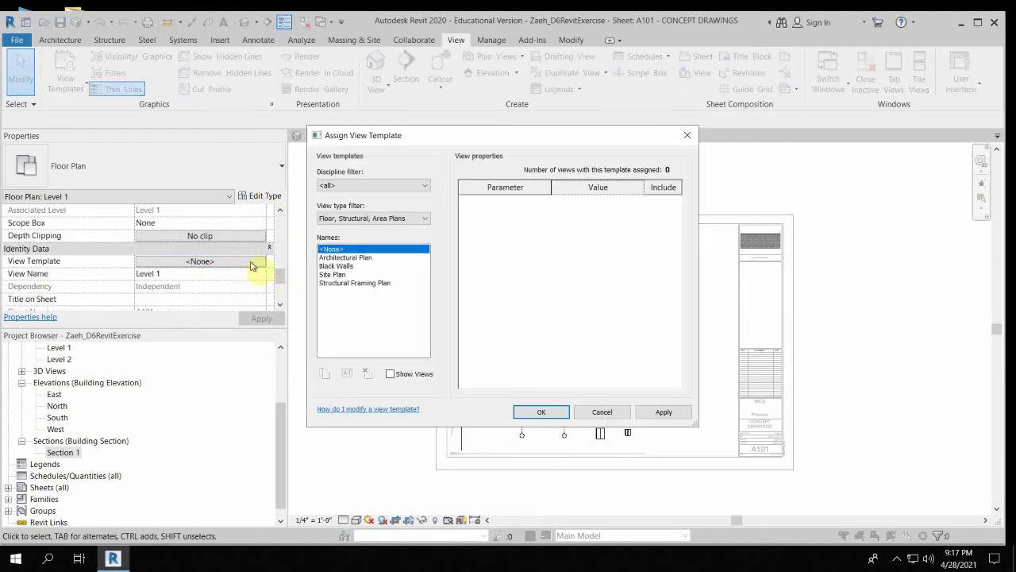
{"action": "left_click", "coordinate": [339, 266]}
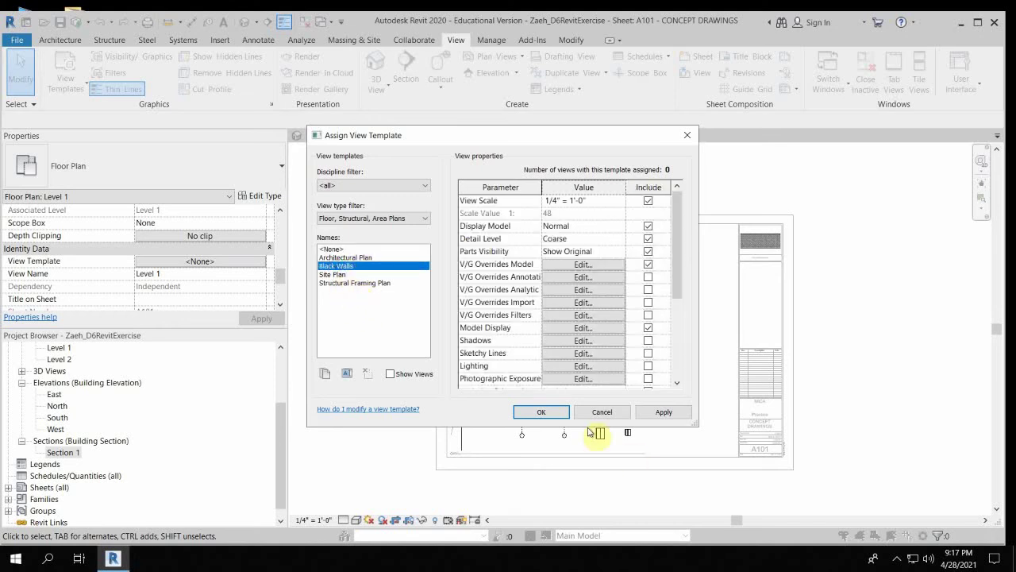
{"action": "left_click", "coordinate": [552, 412]}
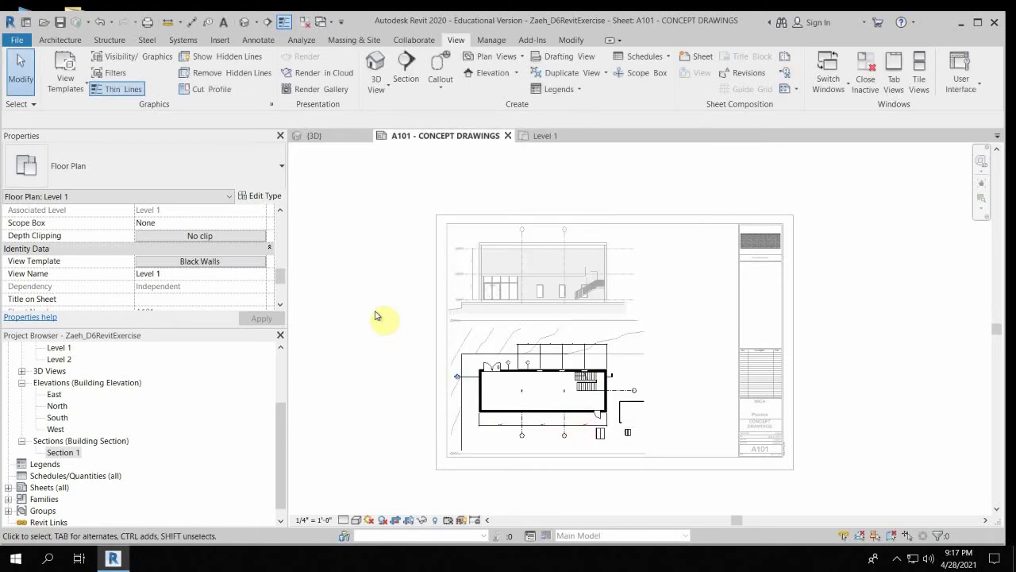
Compare the model category overrides of the Level 1 view with those of its Black Walls template, without changing anything.
{"action": "scroll", "coordinate": [531, 391], "scroll_direction": "up", "scroll_amount": 5}
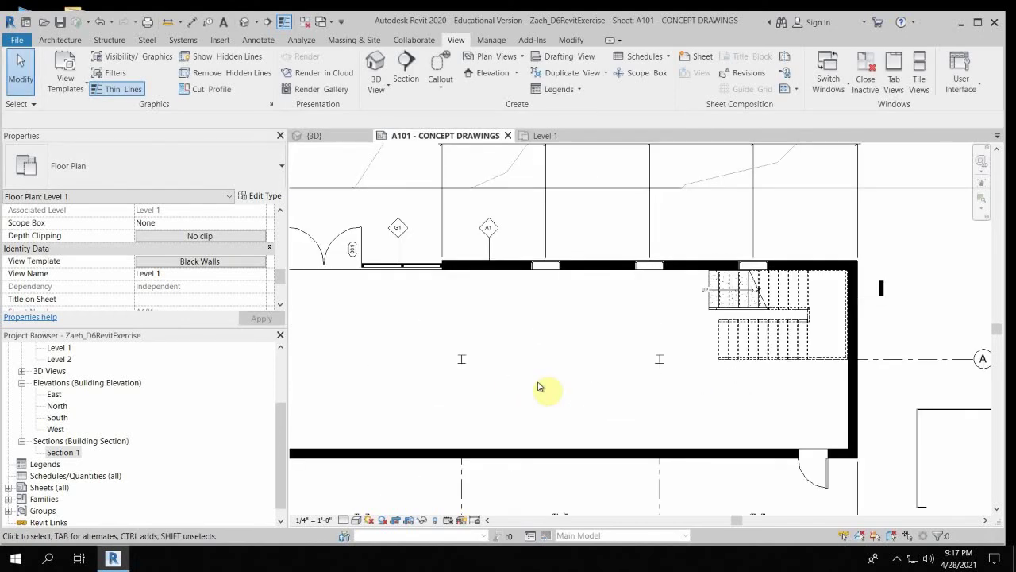
{"action": "key", "text": "v"}
{"action": "key", "text": "v"}
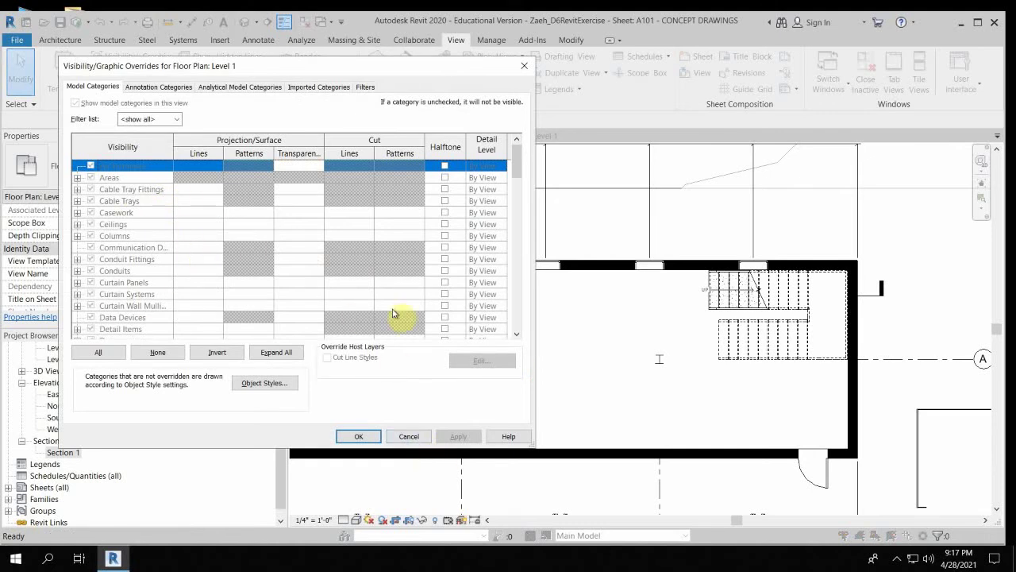
{"action": "left_click", "coordinate": [409, 435]}
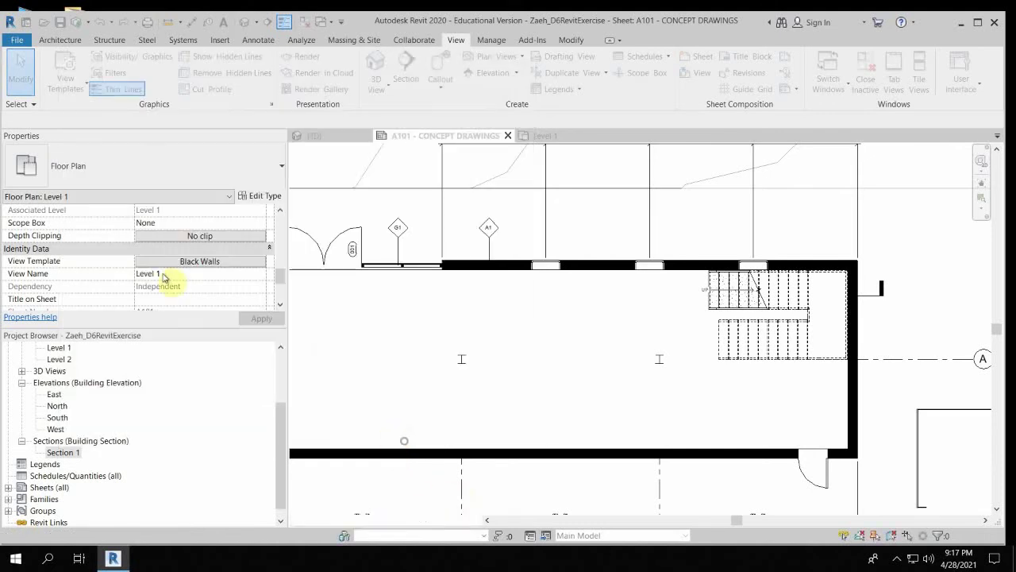
{"action": "left_click", "coordinate": [209, 262]}
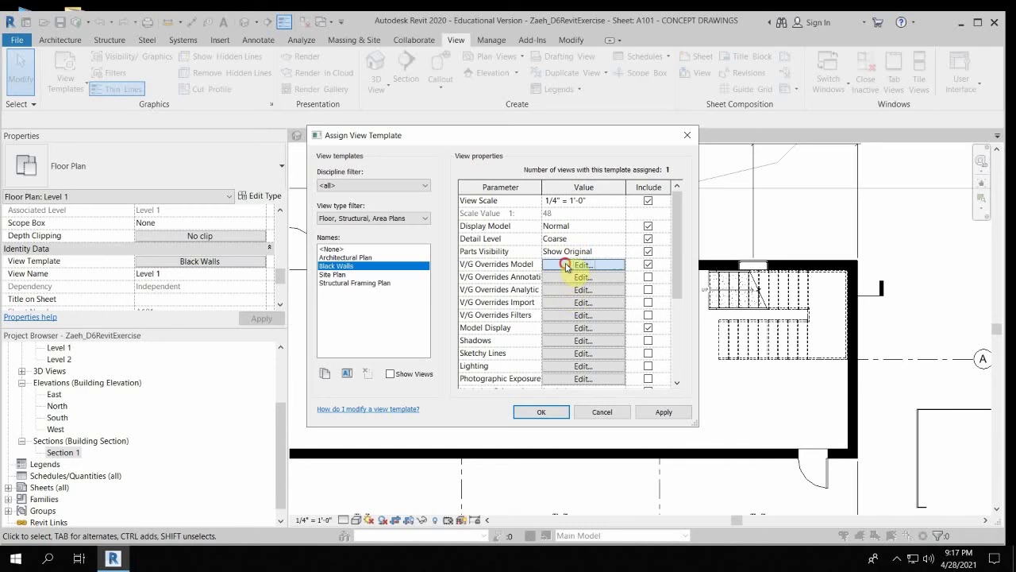
{"action": "left_click", "coordinate": [566, 265]}
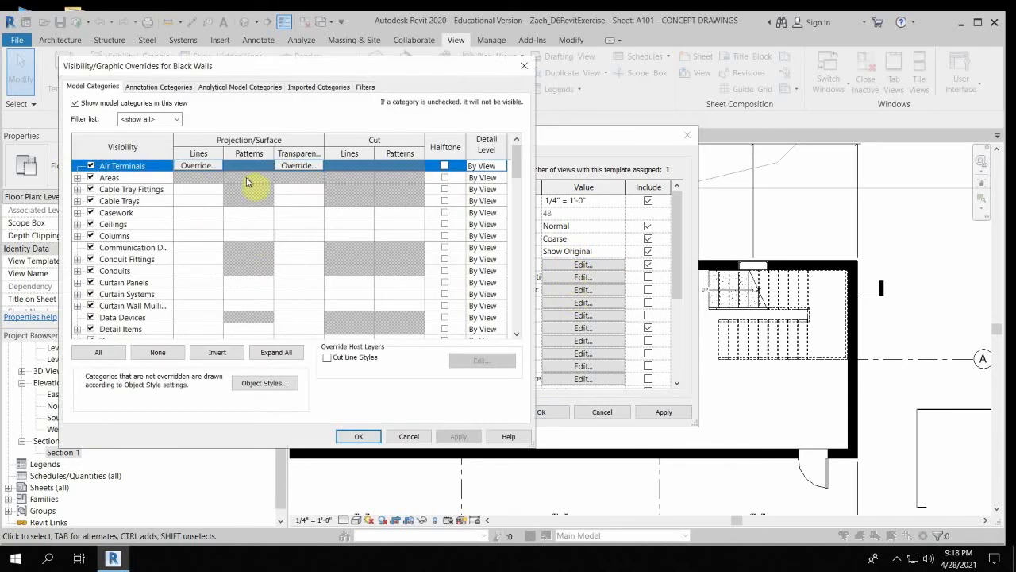
{"action": "left_click", "coordinate": [408, 436]}
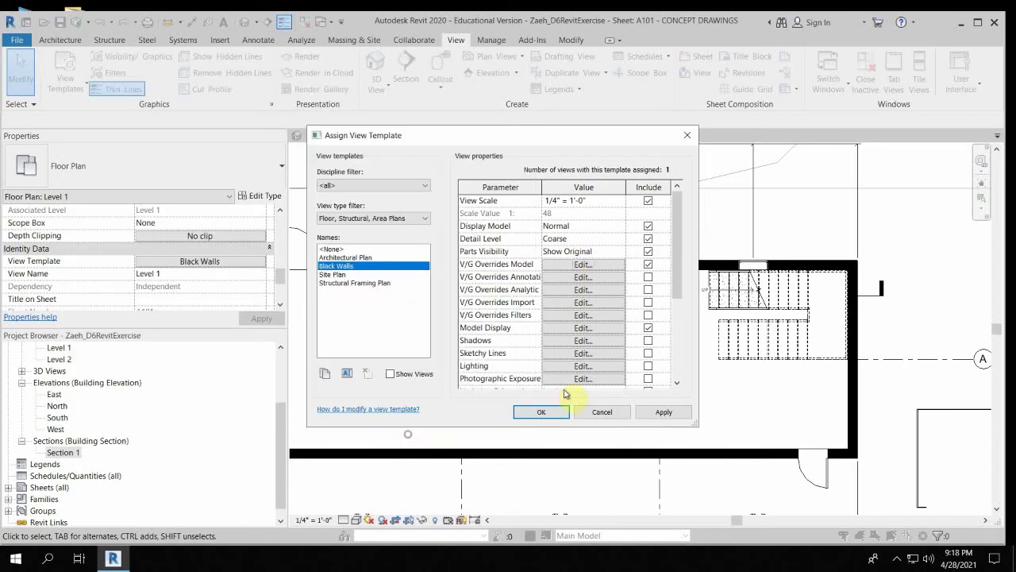
{"action": "left_click", "coordinate": [601, 413]}
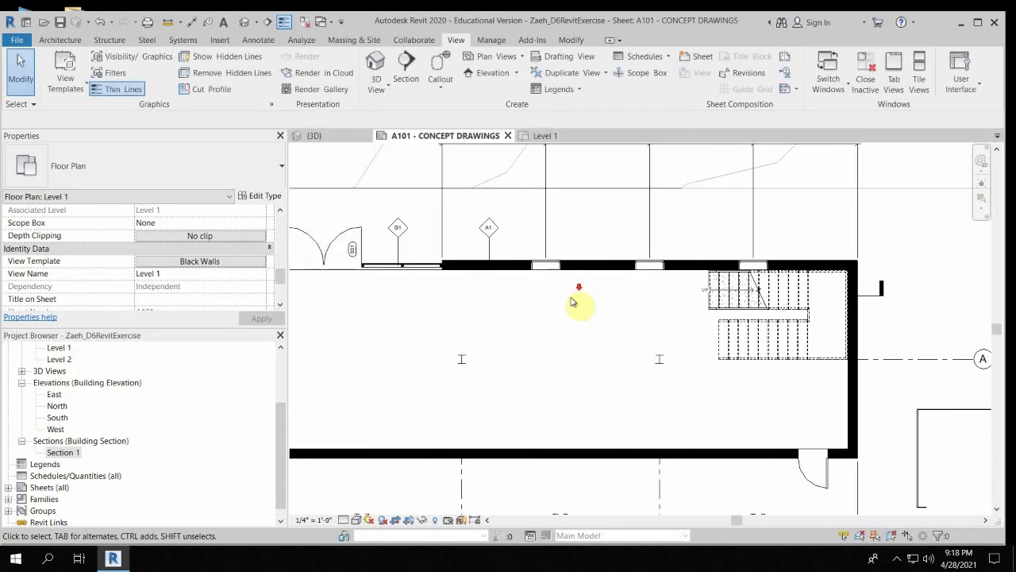
Deactivate the Level 1 floor plan view on the sheet.
{"action": "scroll", "coordinate": [393, 296], "scroll_direction": "down", "scroll_amount": 2}
{"action": "right_click", "coordinate": [341, 231]}
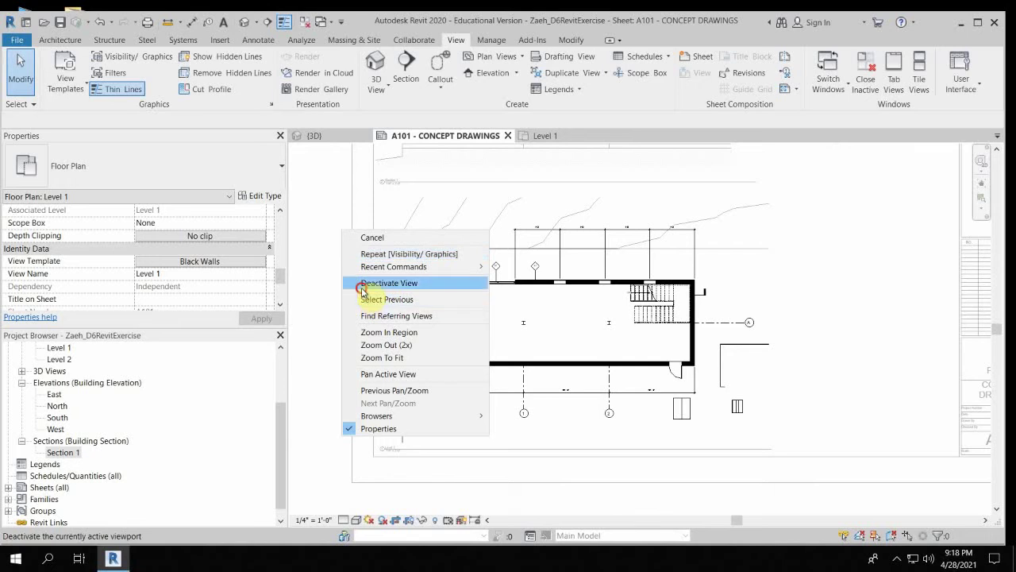
{"action": "left_click", "coordinate": [367, 283]}
Apply the Black Walls template to the Section 1 viewport, listing templates of all view types, and uncover the section for checking.
{"action": "middle_click_drag", "start_coordinate": [495, 275], "coordinate": [427, 342]}
{"action": "left_click", "coordinate": [431, 302]}
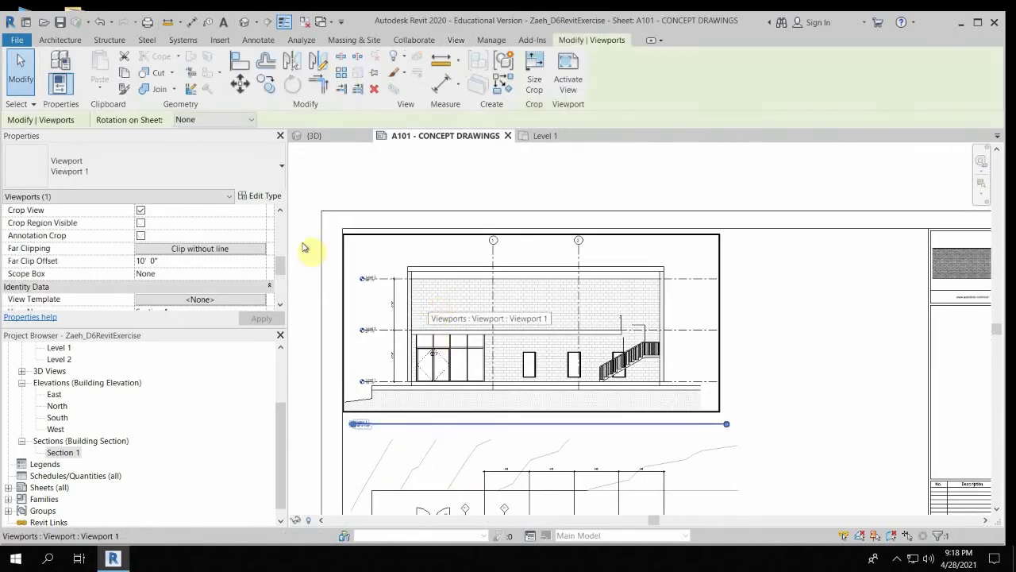
{"action": "scroll", "coordinate": [153, 292], "scroll_direction": "down", "scroll_amount": 1}
{"action": "left_click", "coordinate": [166, 264]}
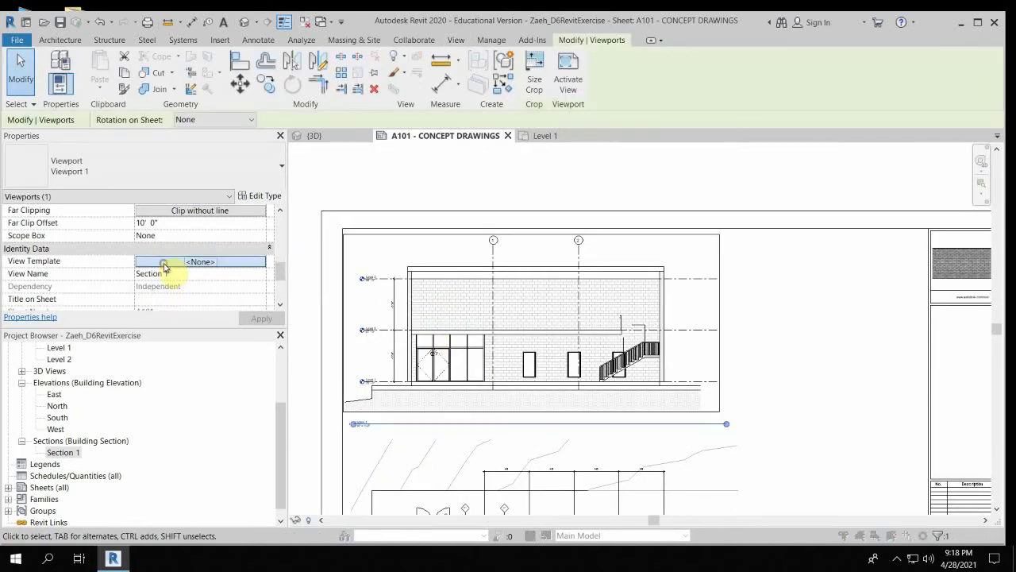
{"action": "left_click", "coordinate": [349, 218]}
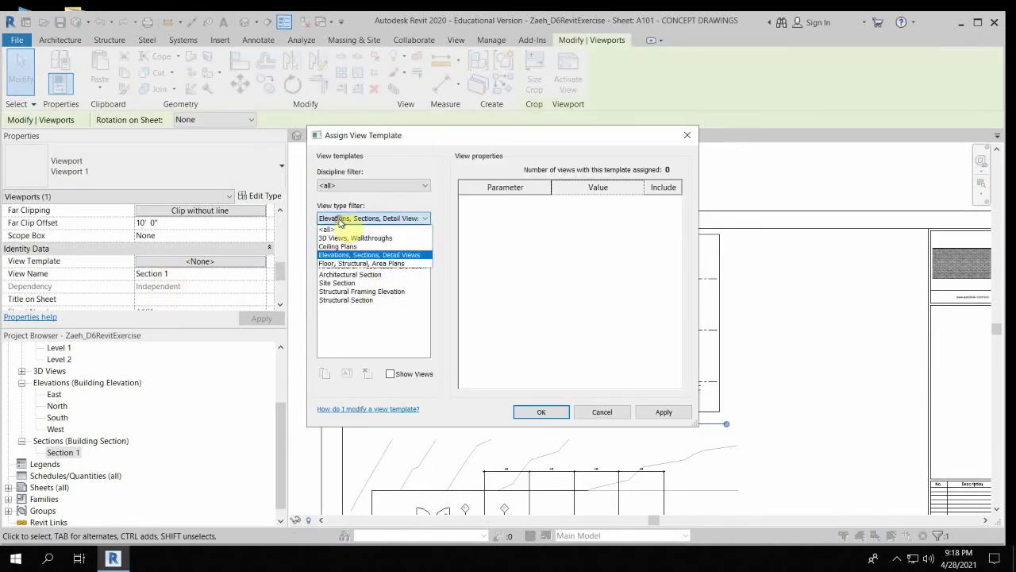
{"action": "left_click", "coordinate": [348, 227]}
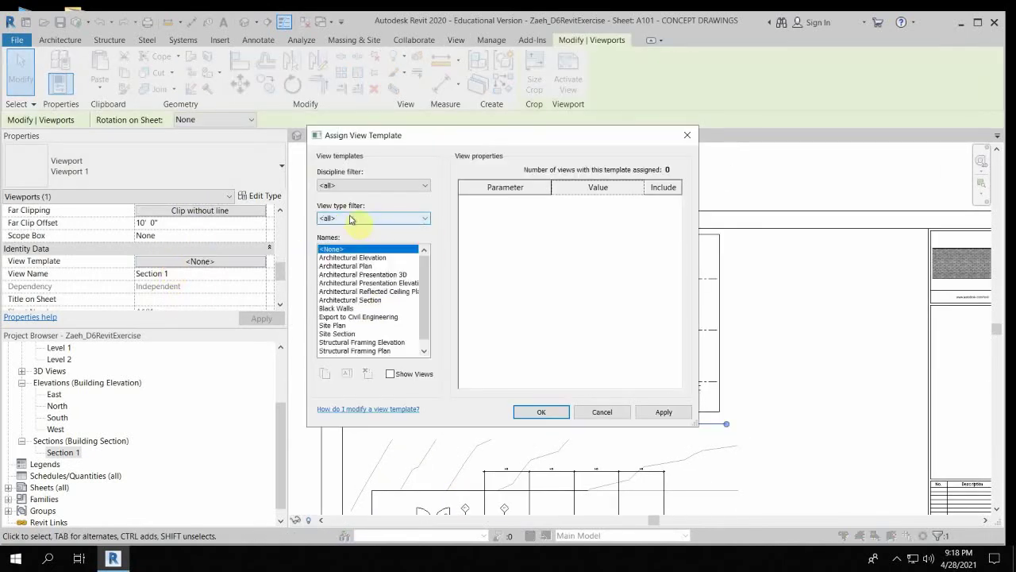
{"action": "left_click", "coordinate": [337, 308]}
{"action": "left_click", "coordinate": [676, 412]}
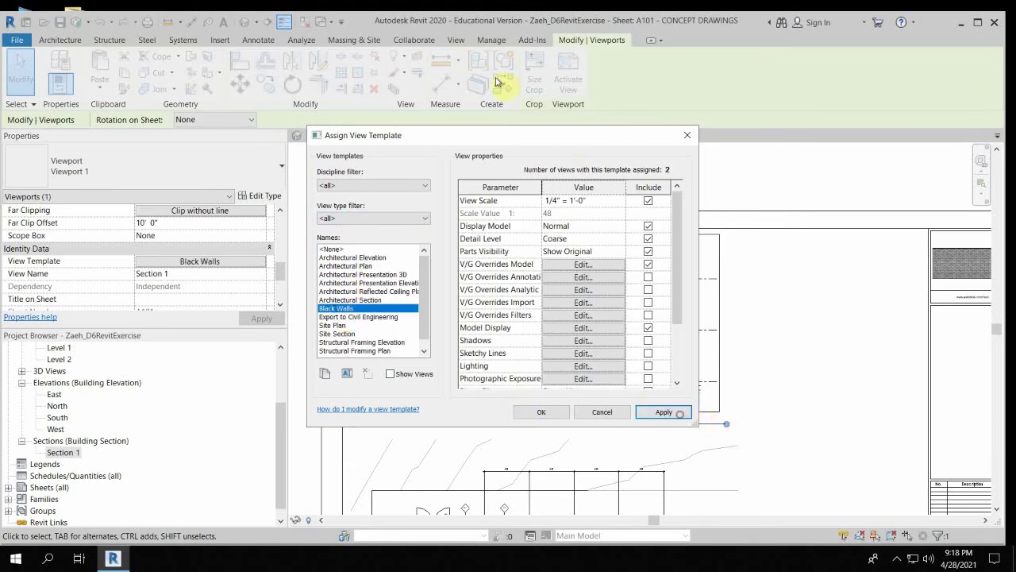
{"action": "left_click_drag", "start_coordinate": [535, 137], "coordinate": [72, 128]}
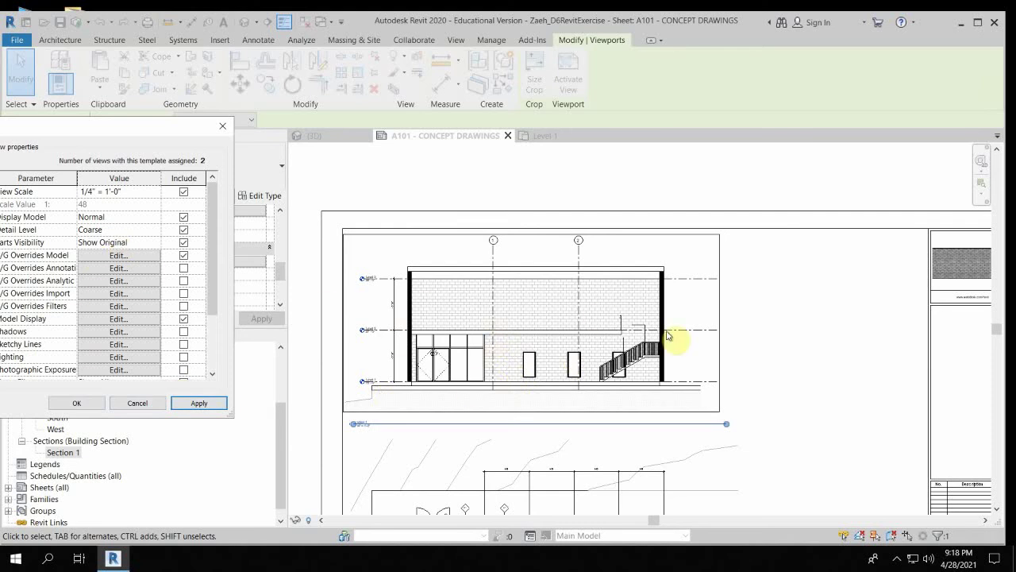
Override the cut pattern of the Floors category in the Black Walls template with a black solid fill foreground.
{"action": "left_click", "coordinate": [116, 257]}
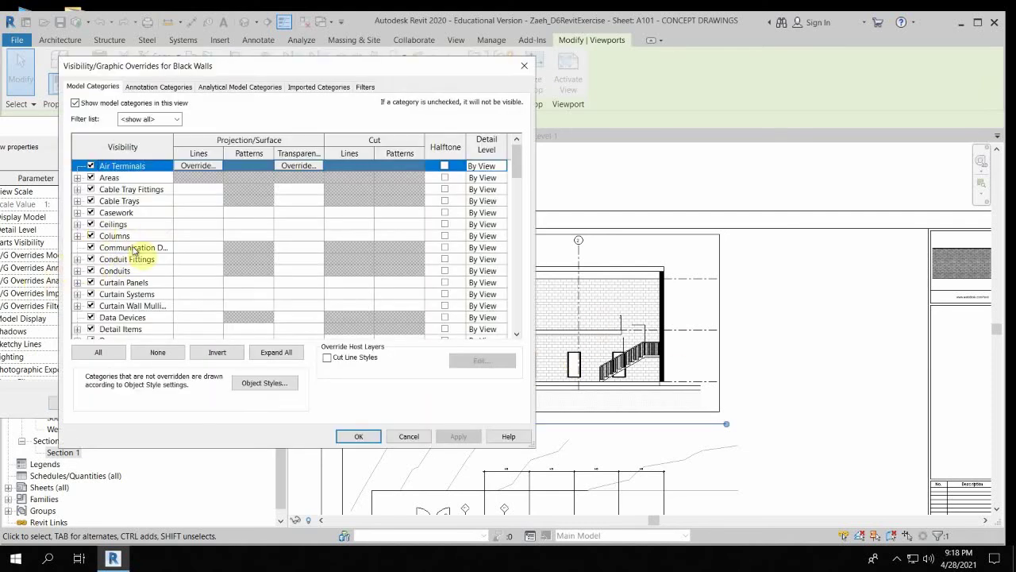
{"action": "scroll", "coordinate": [133, 251], "scroll_direction": "down", "scroll_amount": 4}
{"action": "scroll", "coordinate": [130, 293], "scroll_direction": "down", "scroll_amount": 2}
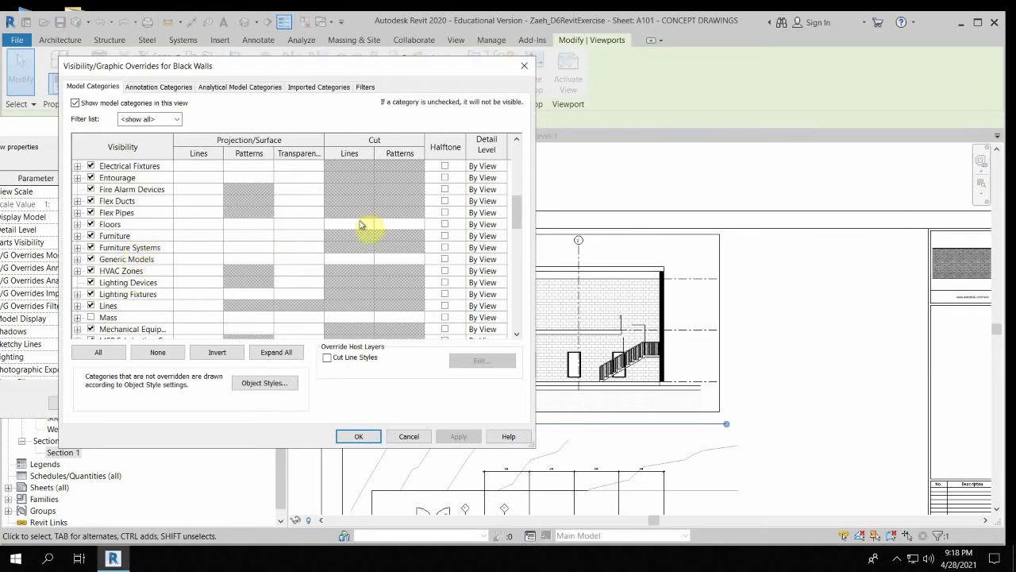
{"action": "left_click", "coordinate": [406, 227]}
{"action": "left_click", "coordinate": [398, 224]}
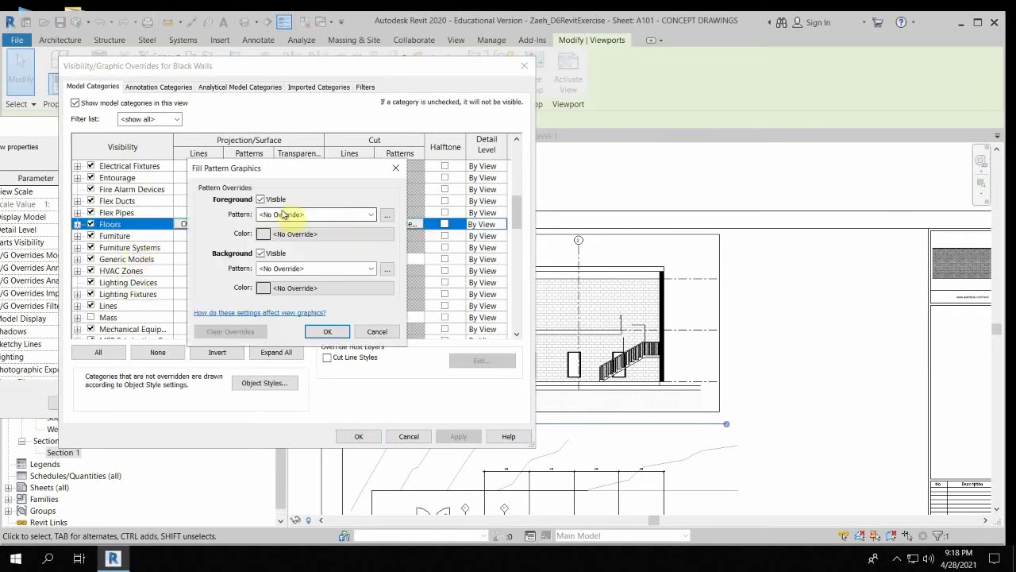
{"action": "left_click", "coordinate": [270, 215]}
{"action": "left_click", "coordinate": [325, 238]}
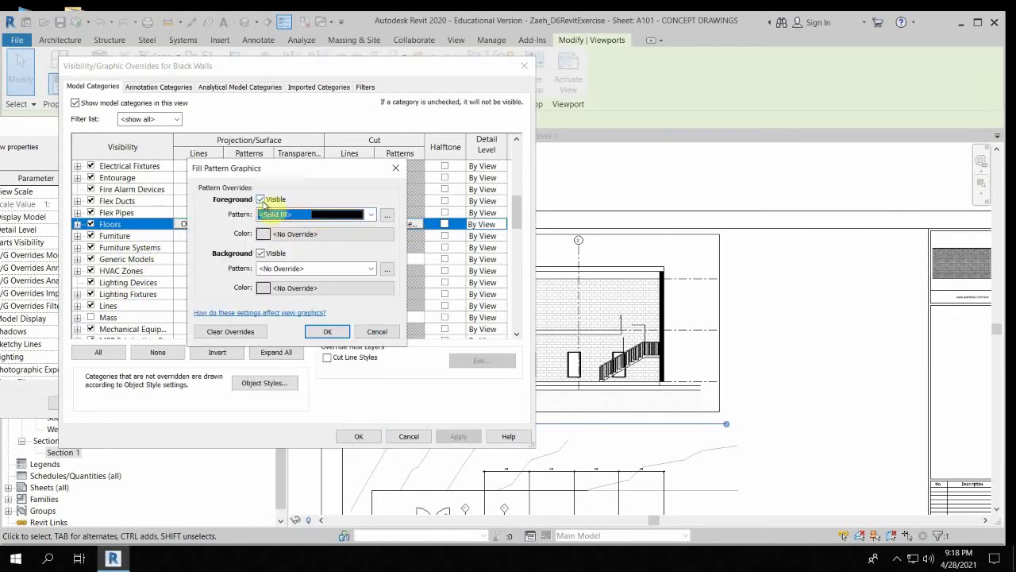
{"action": "left_click", "coordinate": [274, 235]}
{"action": "left_click", "coordinate": [168, 236]}
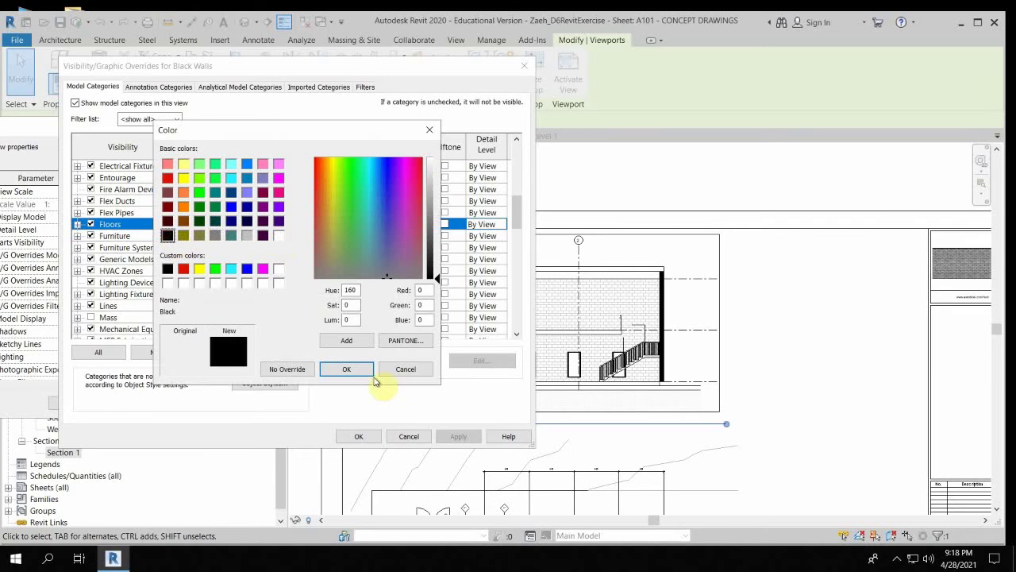
{"action": "left_click", "coordinate": [346, 368]}
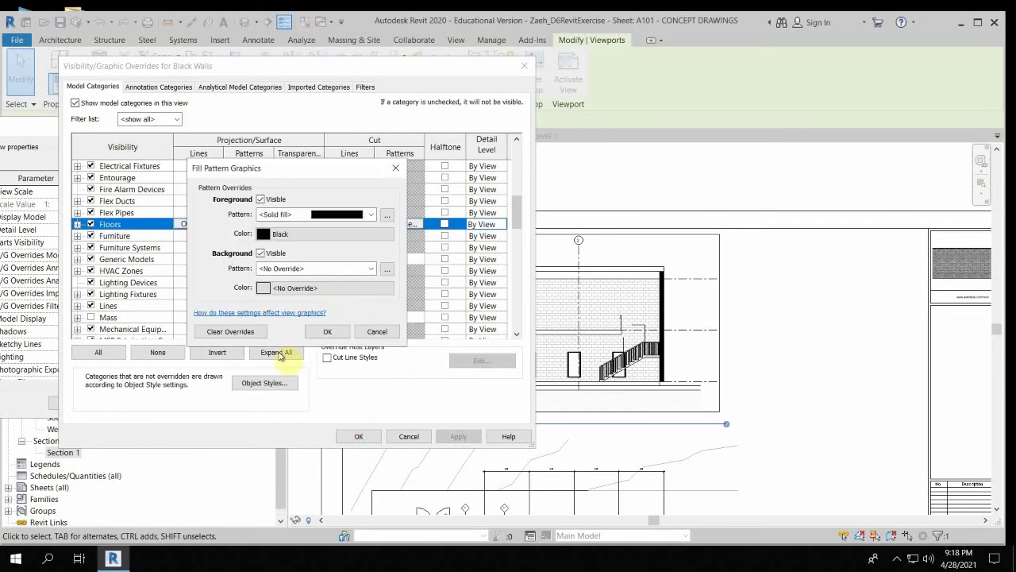
{"action": "left_click", "coordinate": [327, 331]}
{"action": "left_click", "coordinate": [458, 436]}
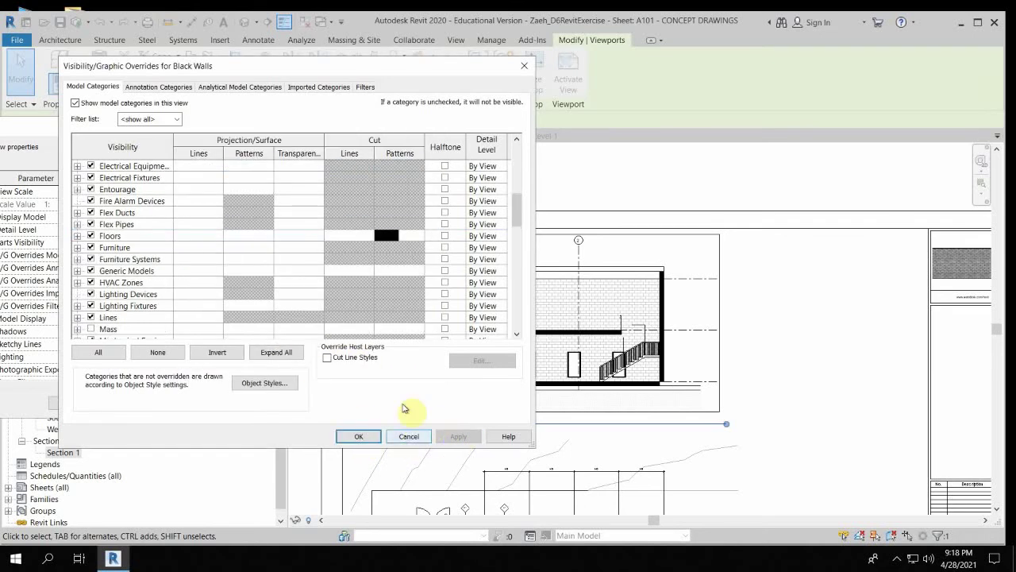
Override the cut pattern of the Roofs category with a black solid fill foreground and accept the Black Walls template changes.
{"action": "left_click_drag", "start_coordinate": [436, 68], "coordinate": [454, 83]}
{"action": "scroll", "coordinate": [148, 304], "scroll_direction": "down", "scroll_amount": 7}
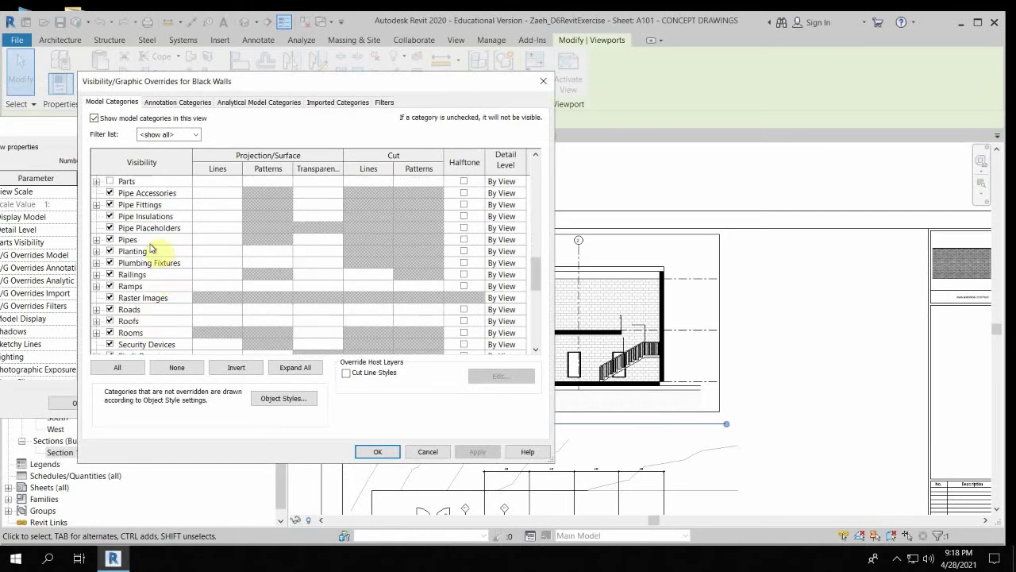
{"action": "left_click", "coordinate": [397, 321]}
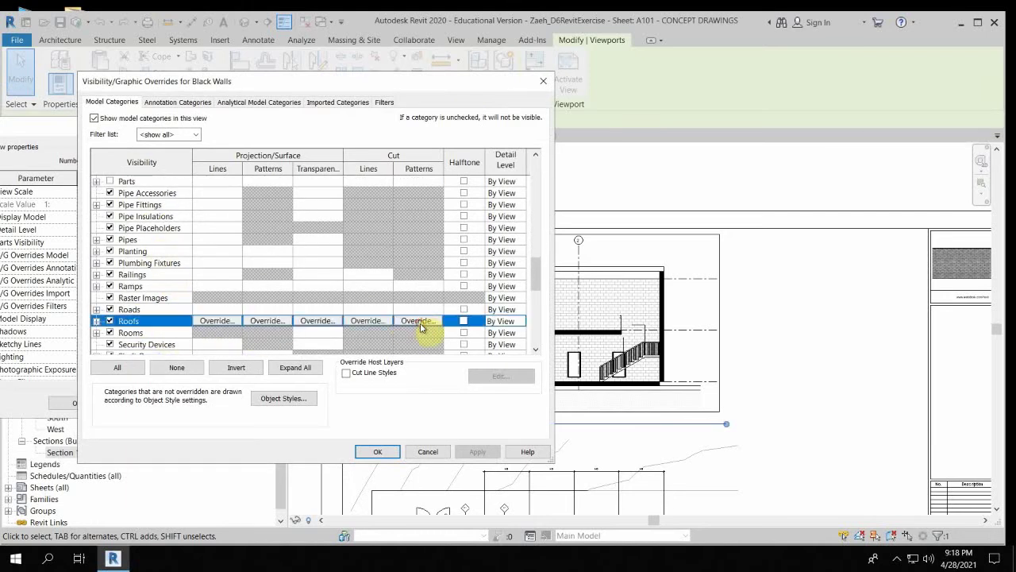
{"action": "left_click", "coordinate": [419, 321]}
{"action": "left_click", "coordinate": [387, 229]}
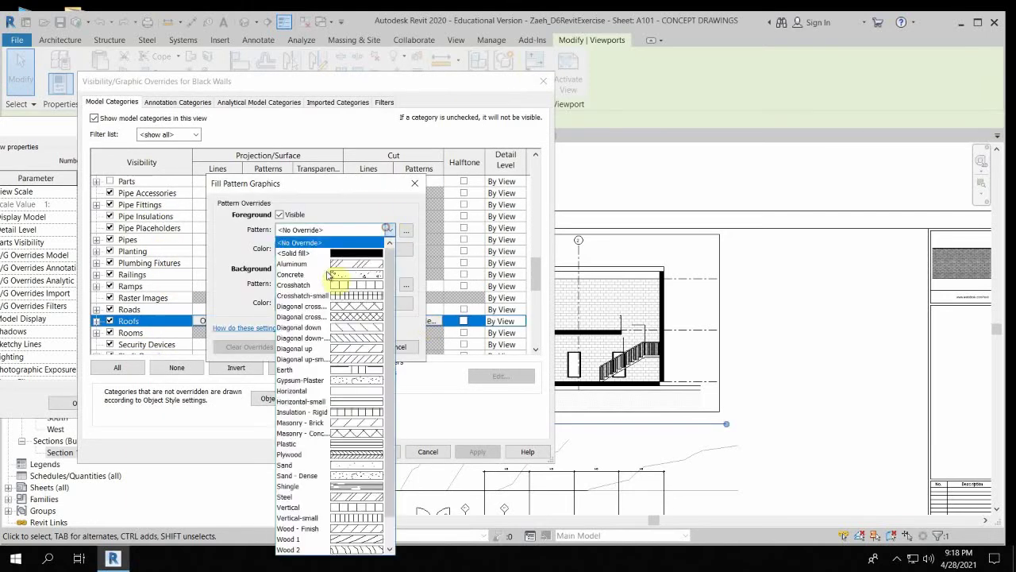
{"action": "left_click", "coordinate": [342, 247]}
{"action": "left_click", "coordinate": [310, 249]}
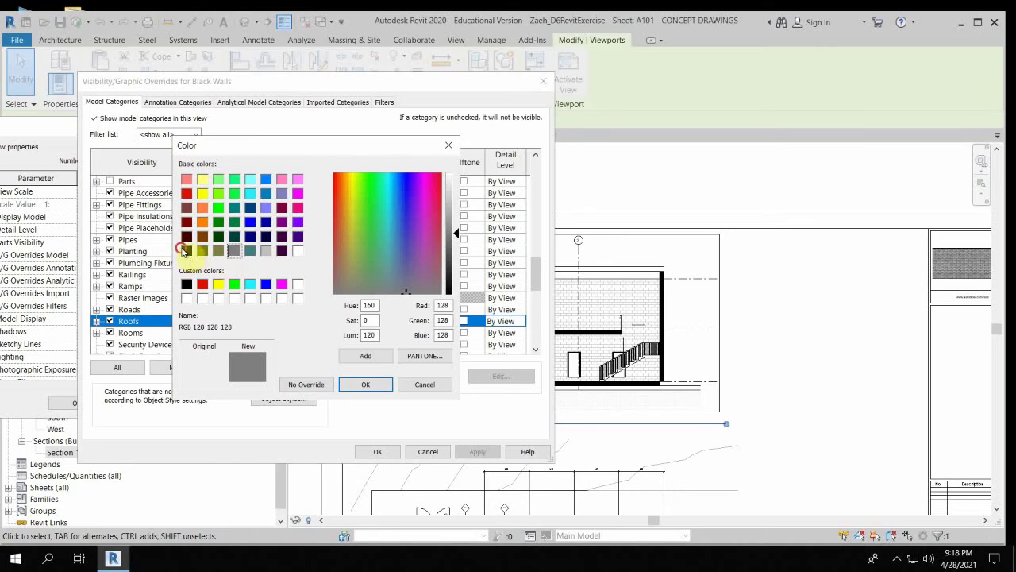
{"action": "left_click", "coordinate": [186, 251]}
{"action": "left_click", "coordinate": [365, 384]}
{"action": "left_click", "coordinate": [340, 348]}
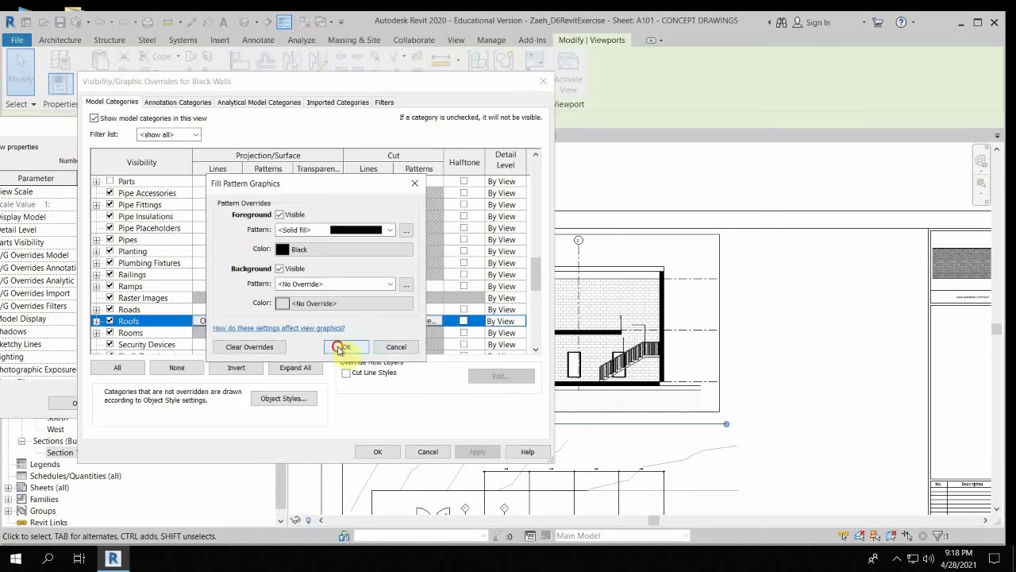
{"action": "left_click", "coordinate": [480, 451]}
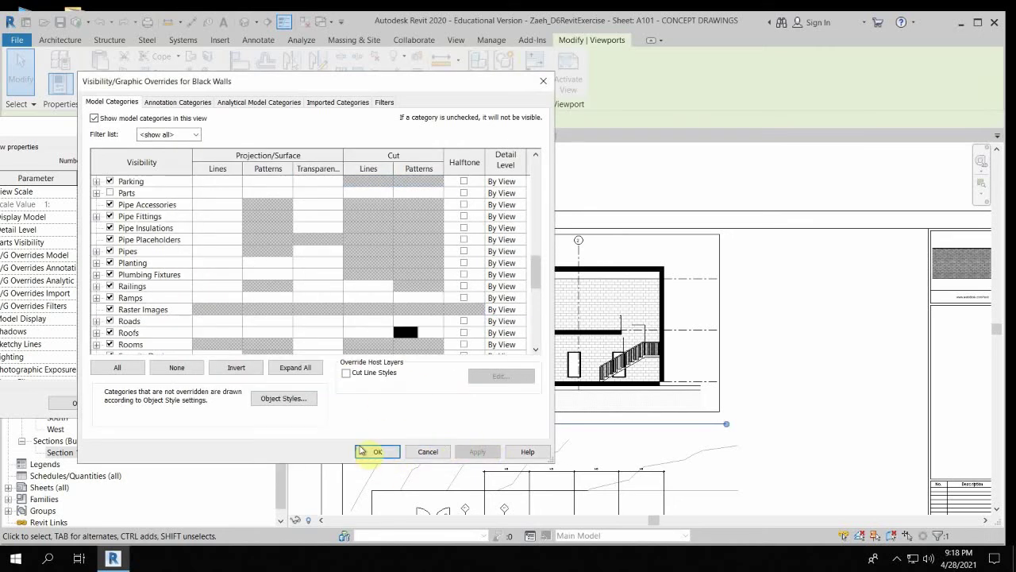
{"action": "left_click", "coordinate": [373, 451]}
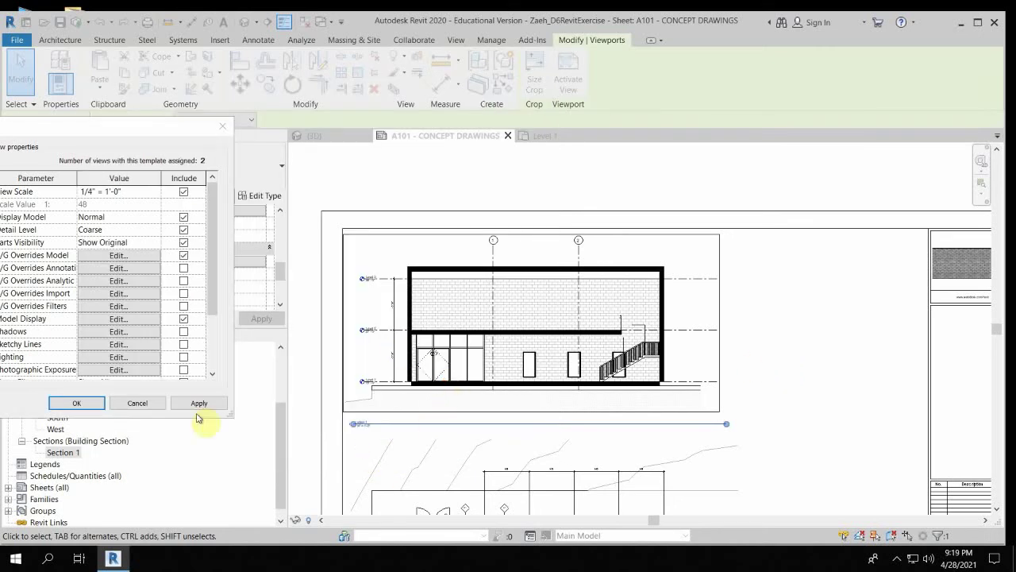
{"action": "left_click", "coordinate": [76, 403]}
Examine the section and floor plan on the sheet, checking the black cut elements, the stair and the objects outside the building.
{"action": "scroll", "coordinate": [546, 387], "scroll_direction": "down", "scroll_amount": 2}
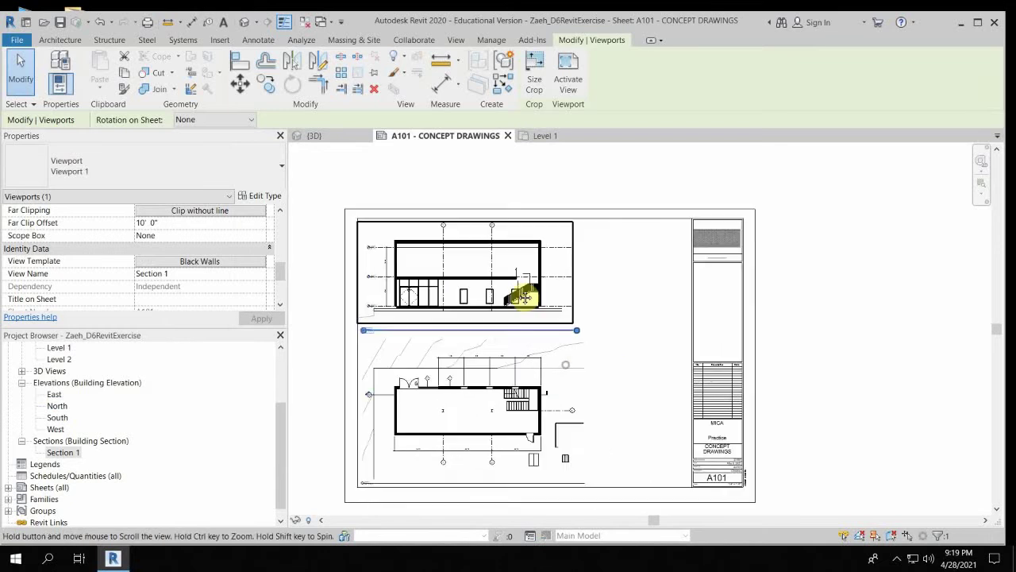
{"action": "scroll", "coordinate": [554, 325], "scroll_direction": "up", "scroll_amount": 4}
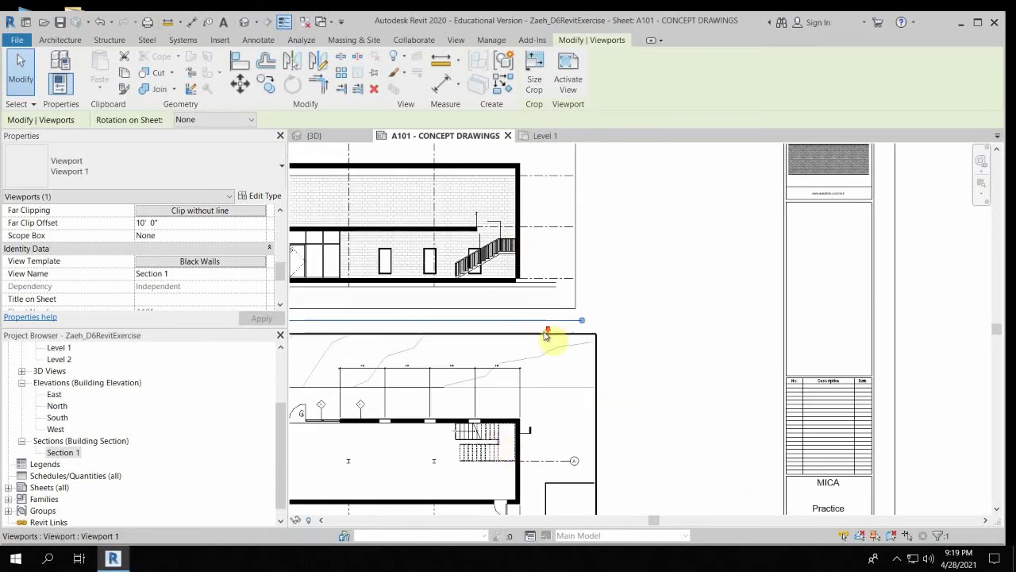
{"action": "scroll", "coordinate": [548, 335], "scroll_direction": "down", "scroll_amount": 2}
{"action": "scroll", "coordinate": [465, 398], "scroll_direction": "up", "scroll_amount": 2}
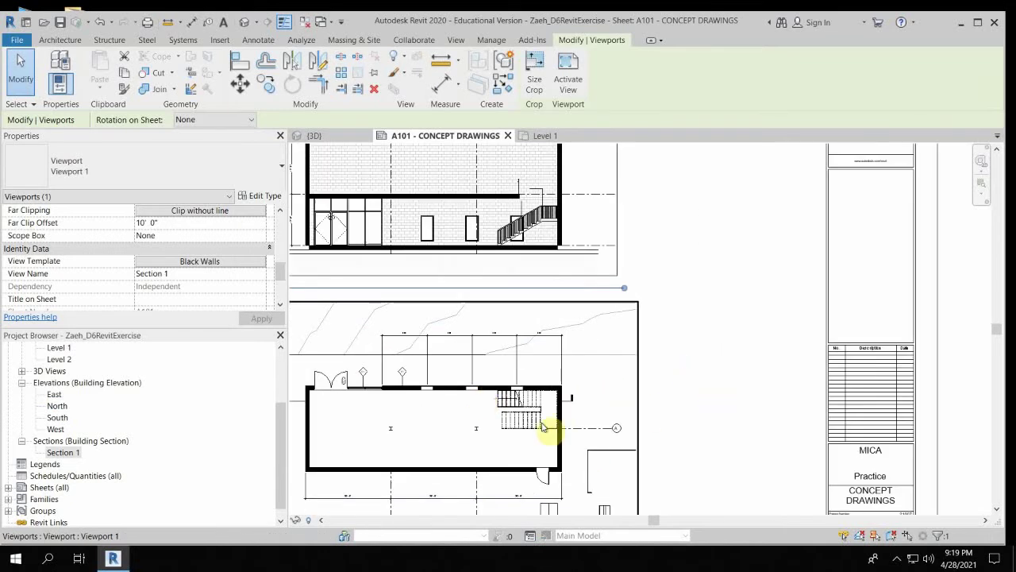
{"action": "scroll", "coordinate": [558, 283], "scroll_direction": "up", "scroll_amount": 2}
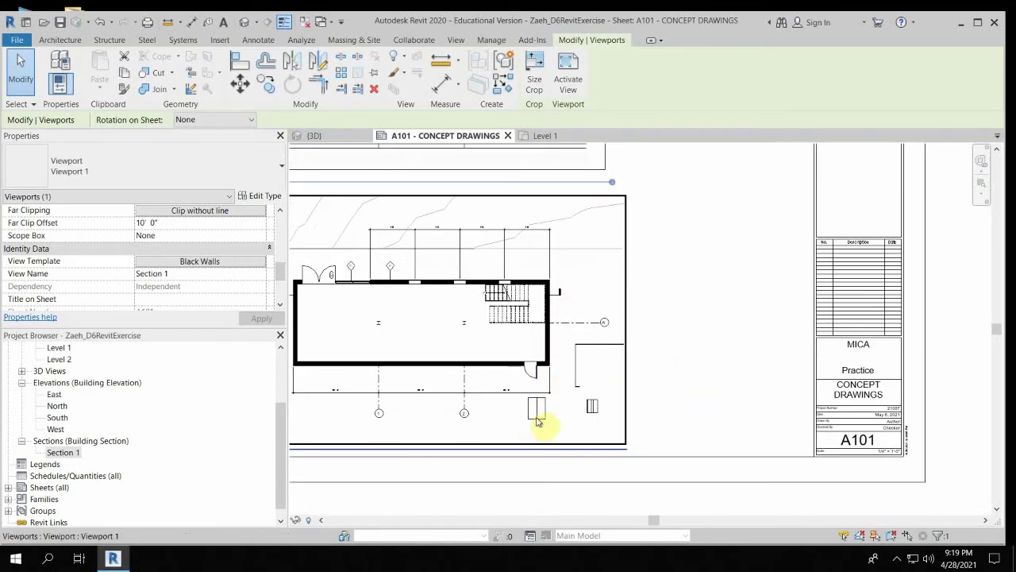
{"action": "scroll", "coordinate": [545, 422], "scroll_direction": "down", "scroll_amount": 1}
{"action": "scroll", "coordinate": [544, 414], "scroll_direction": "up", "scroll_amount": 2}
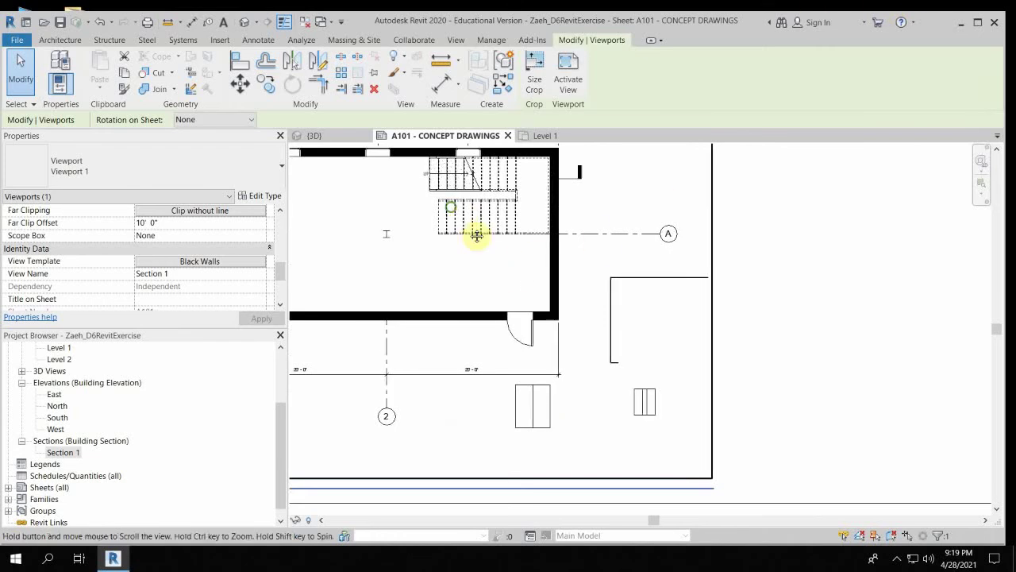
{"action": "scroll", "coordinate": [544, 290], "scroll_direction": "down", "scroll_amount": 3}
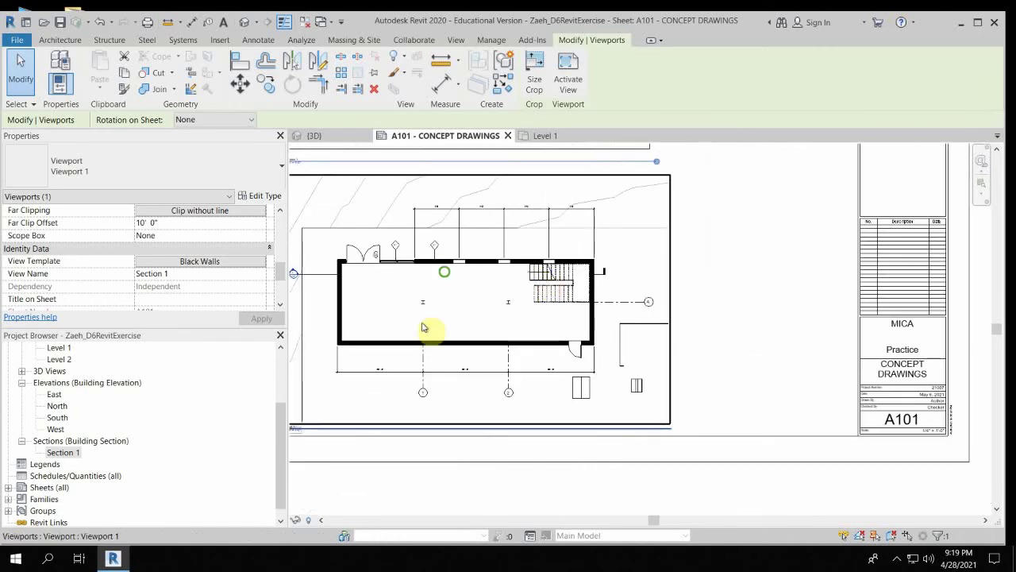
{"action": "scroll", "coordinate": [424, 329], "scroll_direction": "up", "scroll_amount": 5}
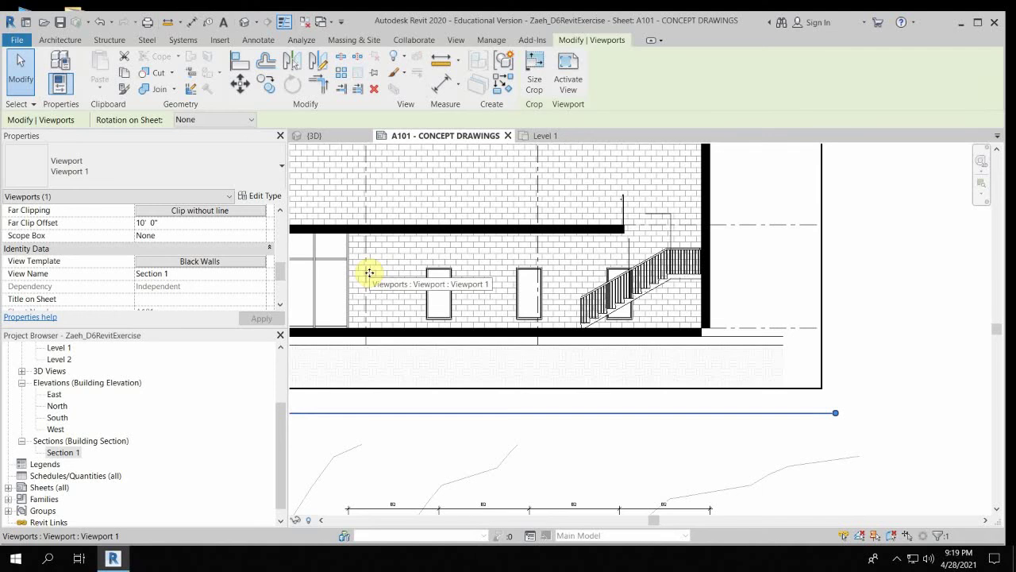
{"action": "scroll", "coordinate": [551, 293], "scroll_direction": "down", "scroll_amount": 5}
{"action": "middle_click_drag", "start_coordinate": [551, 292], "coordinate": [529, 186]}
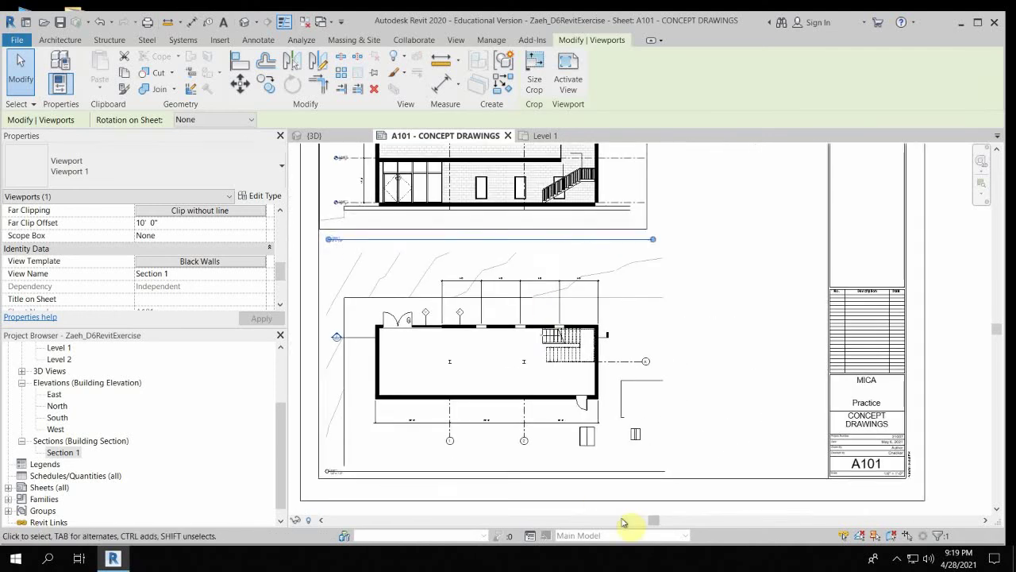
{"action": "scroll", "coordinate": [584, 437], "scroll_direction": "up", "scroll_amount": 5}
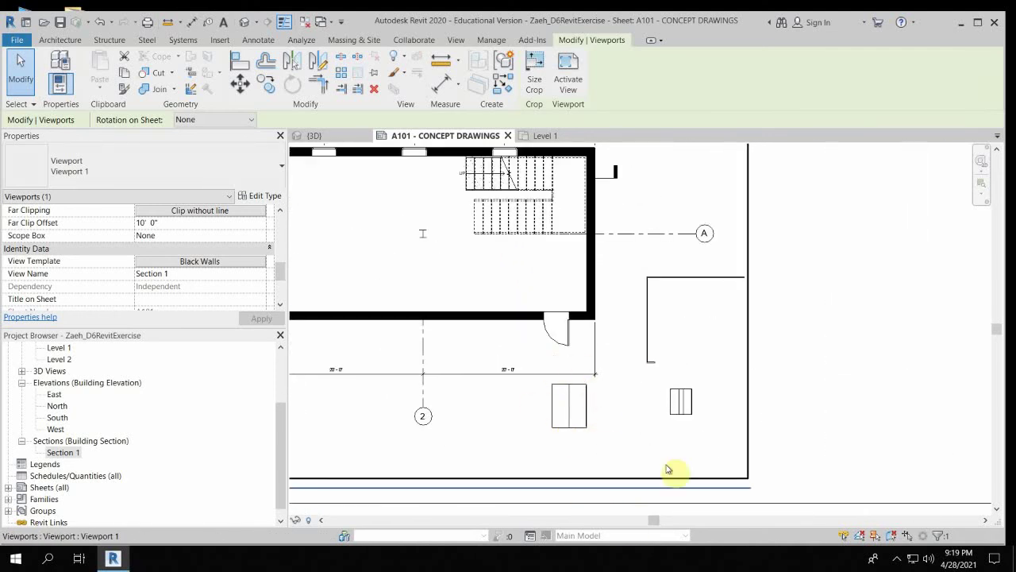
{"action": "scroll", "coordinate": [577, 416], "scroll_direction": "up", "scroll_amount": 2}
{"action": "scroll", "coordinate": [576, 357], "scroll_direction": "down", "scroll_amount": 6}
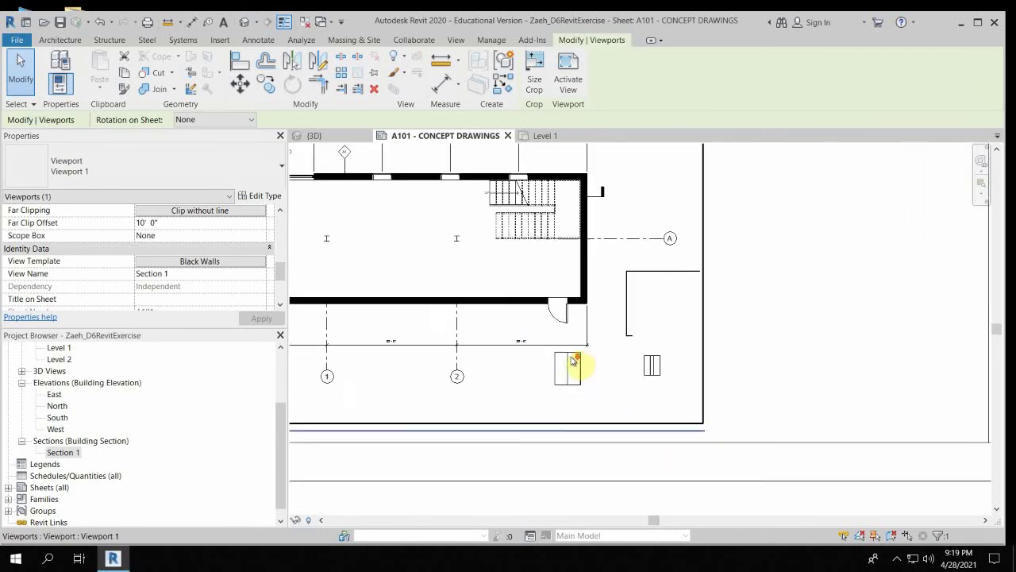
Activate the Level 1 plan on the sheet and draw a callout around the larger two-part rectangular object outside the single door.
{"action": "double_click", "coordinate": [436, 370]}
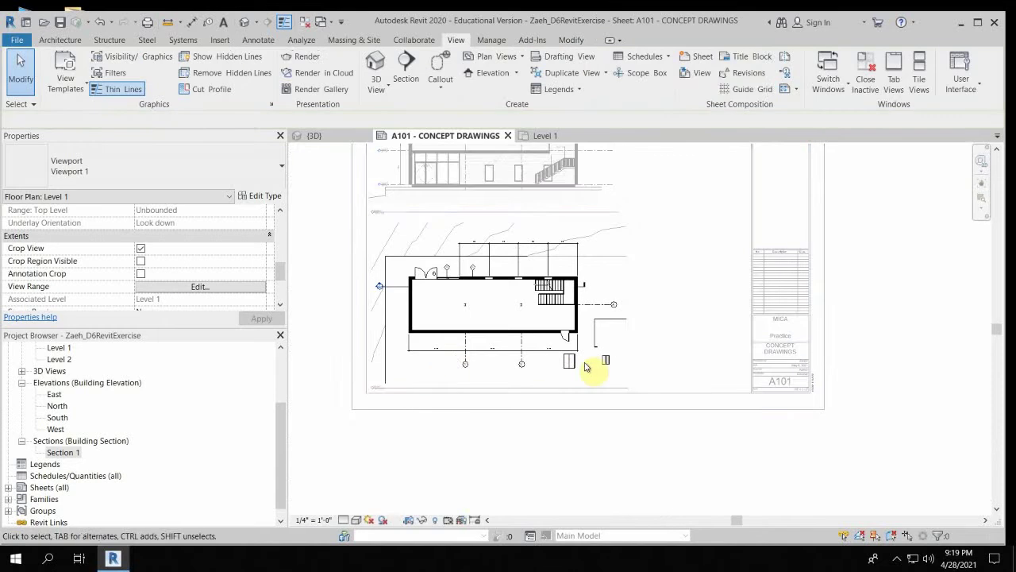
{"action": "scroll", "coordinate": [584, 368], "scroll_direction": "up", "scroll_amount": 4}
{"action": "scroll", "coordinate": [593, 373], "scroll_direction": "up", "scroll_amount": 1}
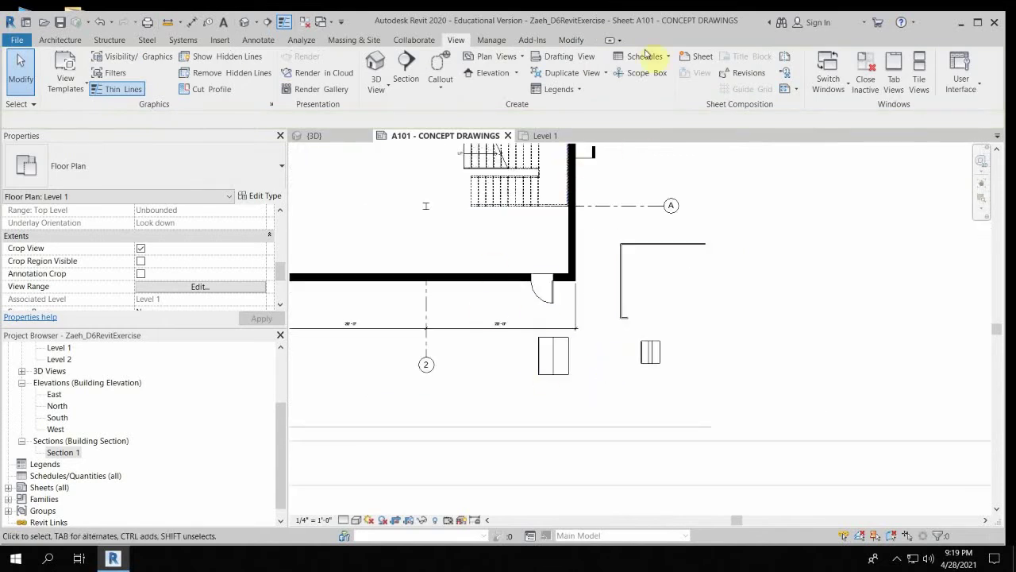
{"action": "left_click", "coordinate": [439, 68]}
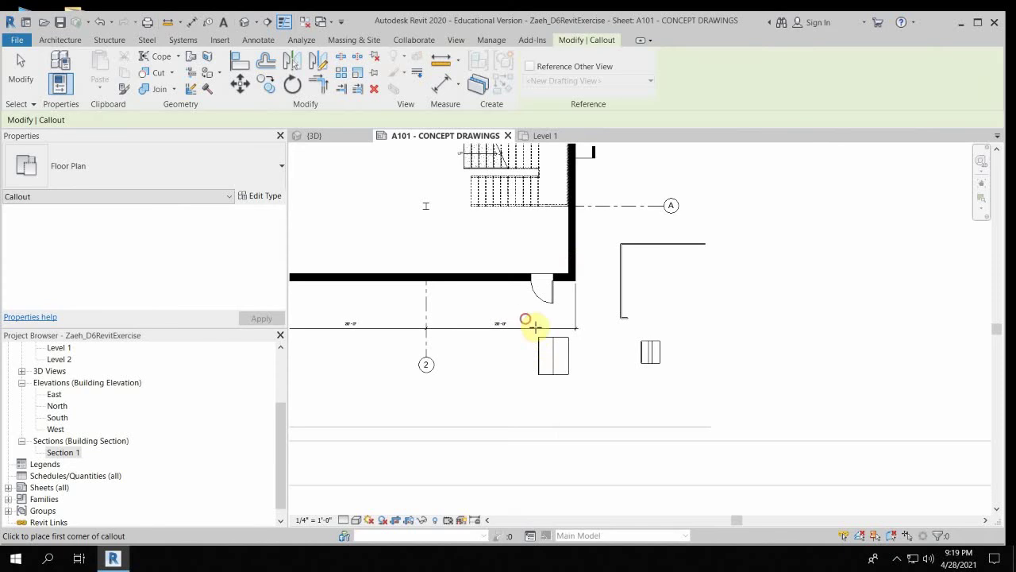
{"action": "left_click", "coordinate": [535, 326]}
{"action": "left_click", "coordinate": [579, 389]}
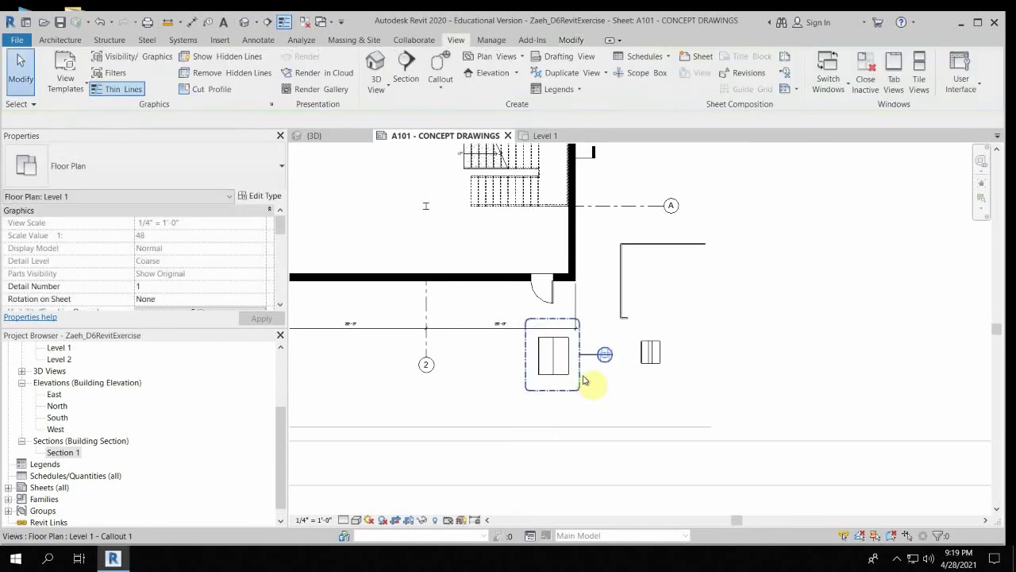
Check the new callout's view properties and deactivate the Level 1 view on the sheet.
{"action": "left_click", "coordinate": [580, 377]}
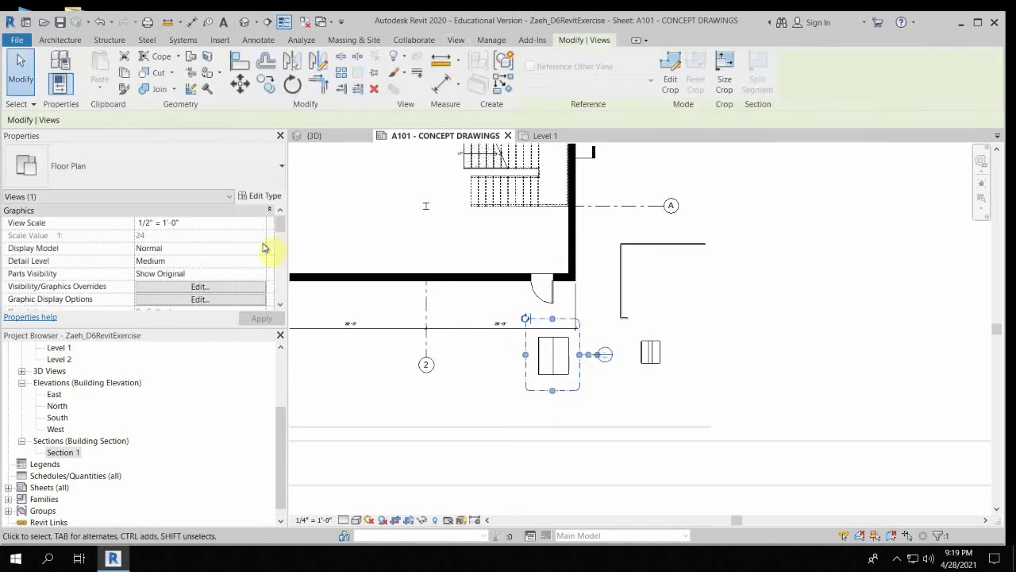
{"action": "left_click", "coordinate": [651, 394]}
{"action": "scroll", "coordinate": [601, 378], "scroll_direction": "down", "scroll_amount": 5}
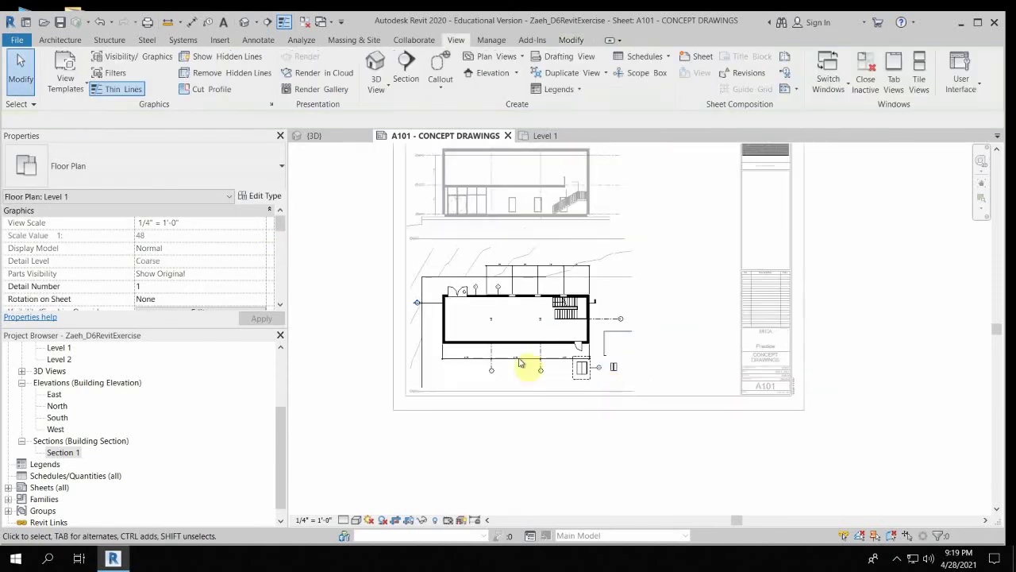
{"action": "right_click", "coordinate": [389, 295]}
{"action": "left_click", "coordinate": [428, 345]}
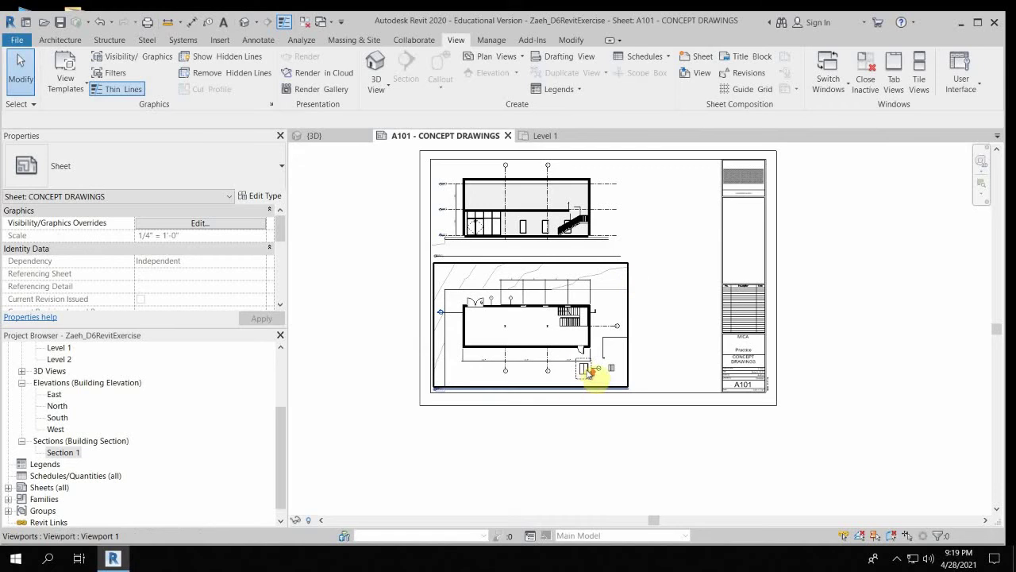
Place the Level 1 - Callout 1 view on sheet A101 in the empty area between the floor plan and the title block.
{"action": "scroll", "coordinate": [394, 283], "scroll_direction": "up", "scroll_amount": 3}
{"action": "left_click_drag", "start_coordinate": [281, 228], "coordinate": [281, 280]}
{"action": "scroll", "coordinate": [102, 448], "scroll_direction": "up", "scroll_amount": 3}
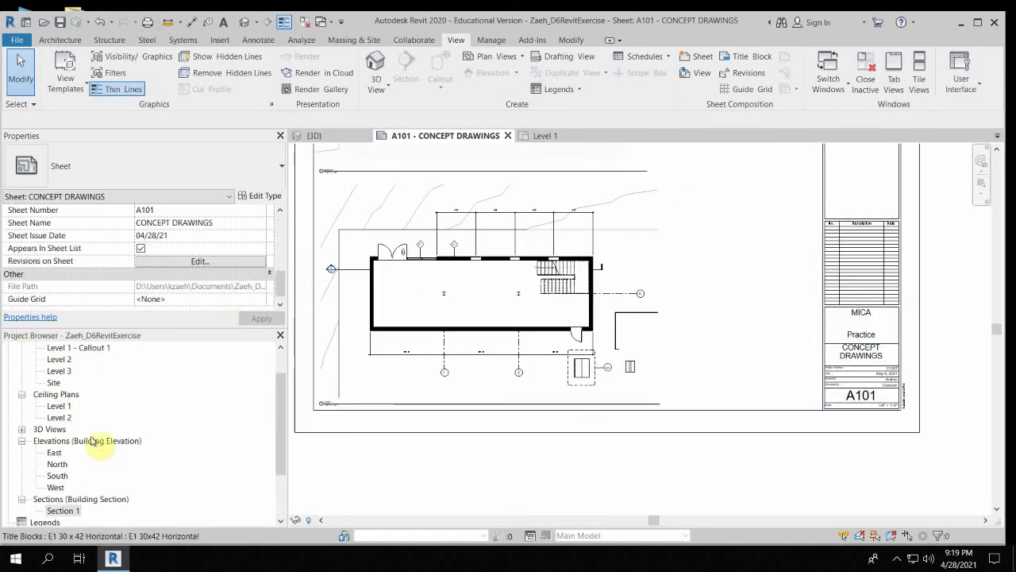
{"action": "left_click", "coordinate": [81, 383]}
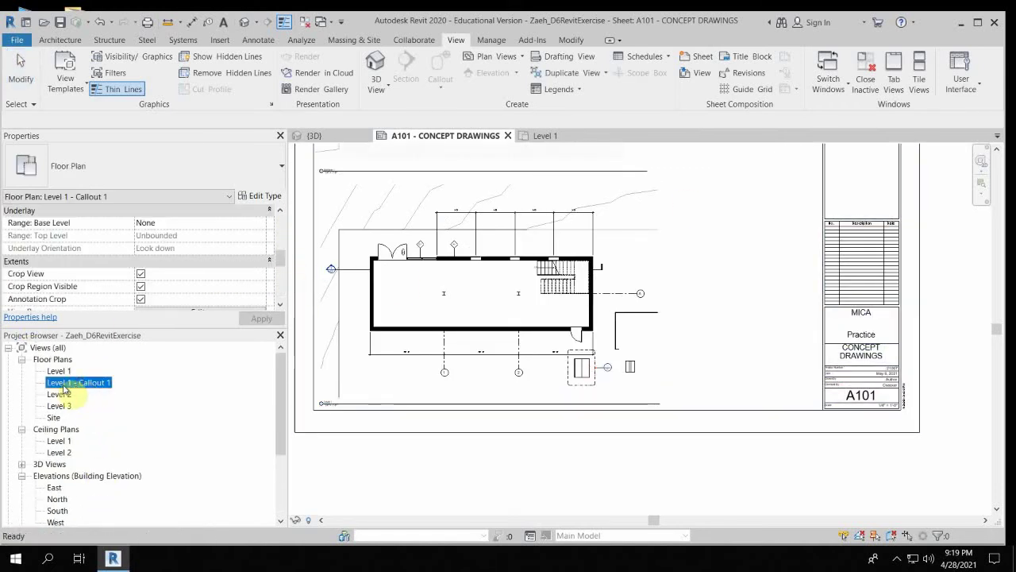
{"action": "left_click", "coordinate": [742, 274]}
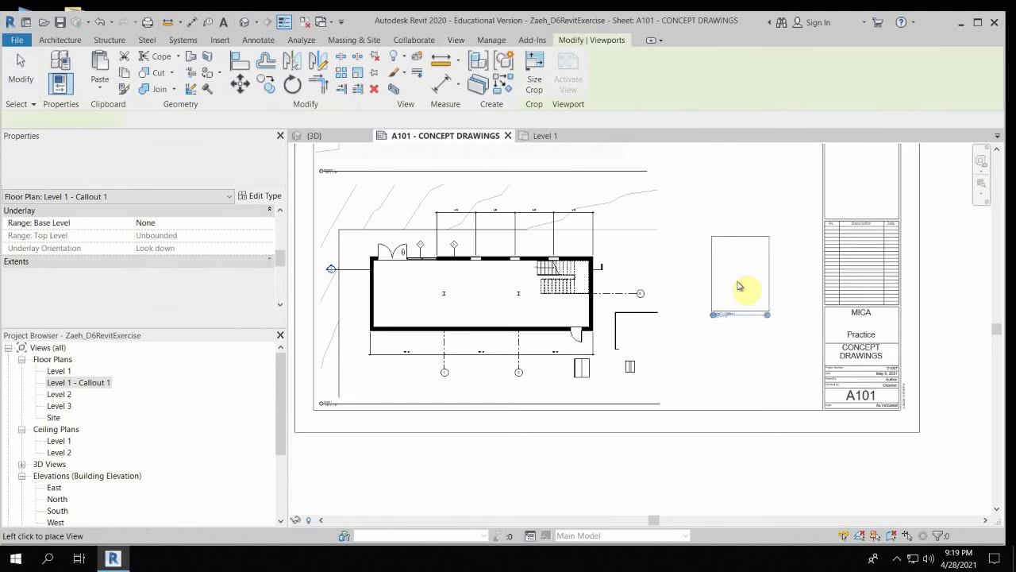
{"action": "scroll", "coordinate": [741, 347], "scroll_direction": "up", "scroll_amount": 2}
{"action": "scroll", "coordinate": [741, 347], "scroll_direction": "up", "scroll_amount": 2}
{"action": "scroll", "coordinate": [742, 344], "scroll_direction": "down", "scroll_amount": 5}
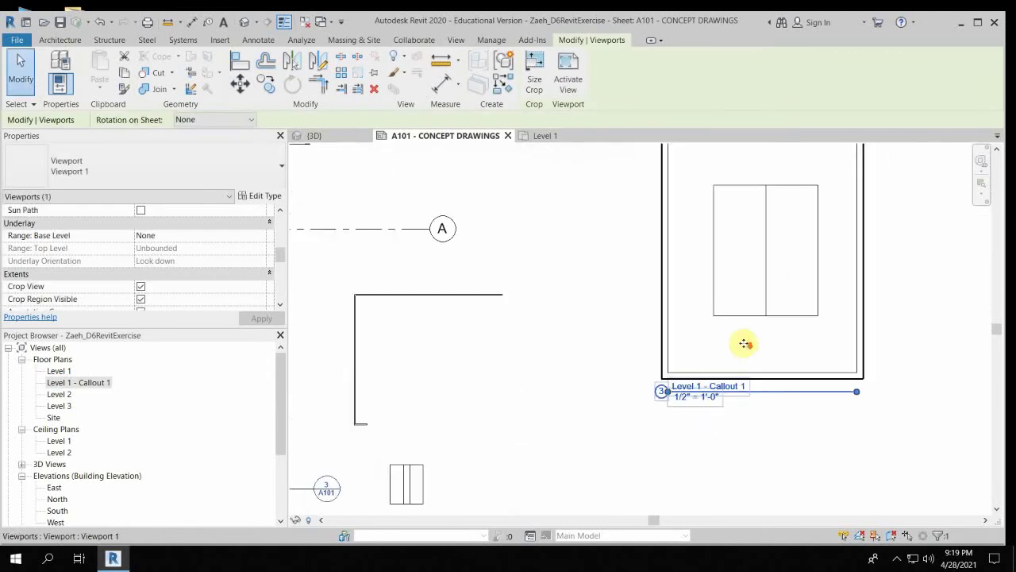
Move the Level 1 - Callout 1 viewport lower on the sheet, just above the border line, and activate its view.
{"action": "middle_click_drag", "start_coordinate": [744, 336], "coordinate": [636, 289]}
{"action": "scroll", "coordinate": [627, 318], "scroll_direction": "up", "scroll_amount": 3}
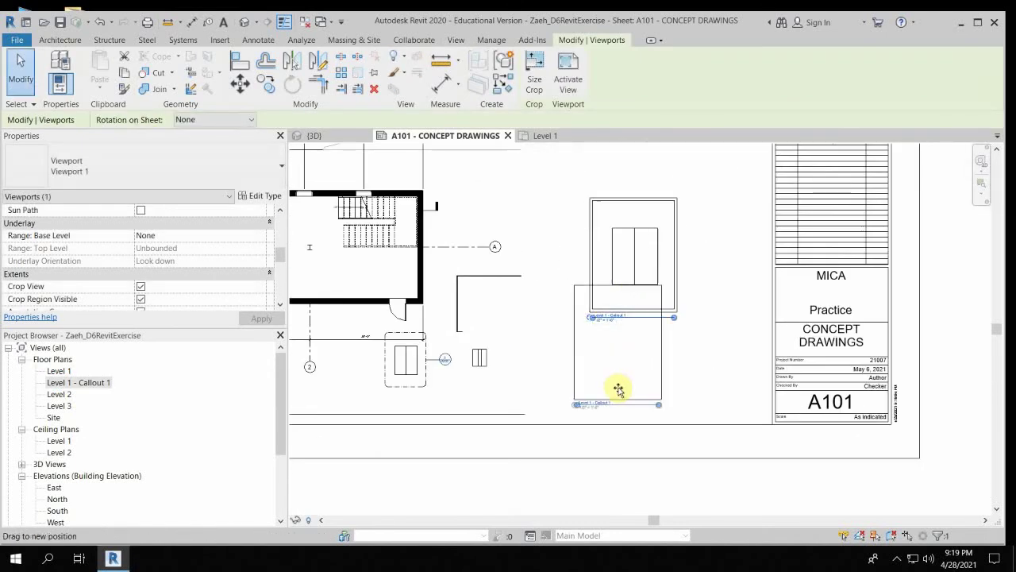
{"action": "left_click", "coordinate": [702, 347]}
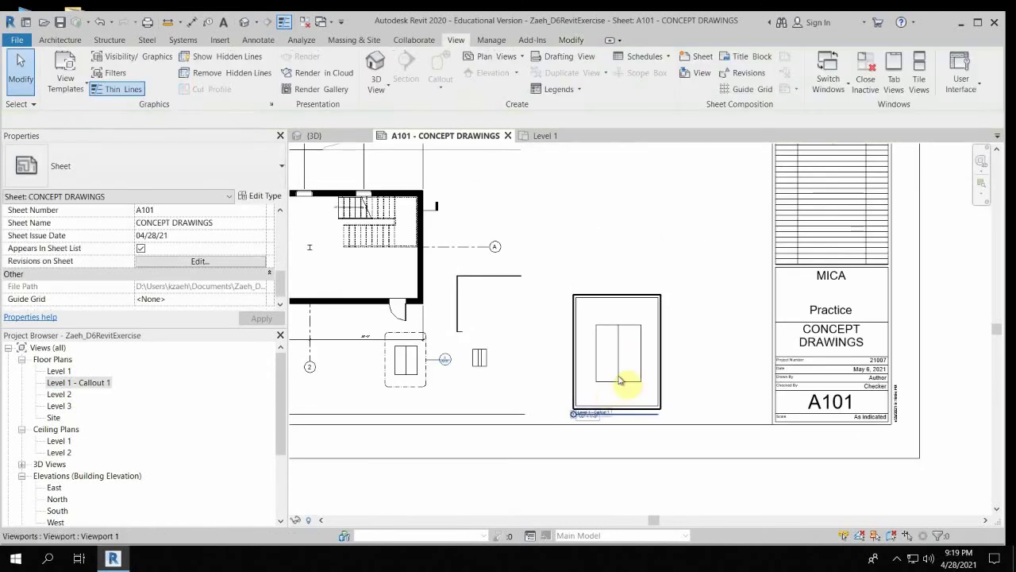
{"action": "left_click", "coordinate": [620, 379]}
{"action": "scroll", "coordinate": [618, 377], "scroll_direction": "up", "scroll_amount": 3}
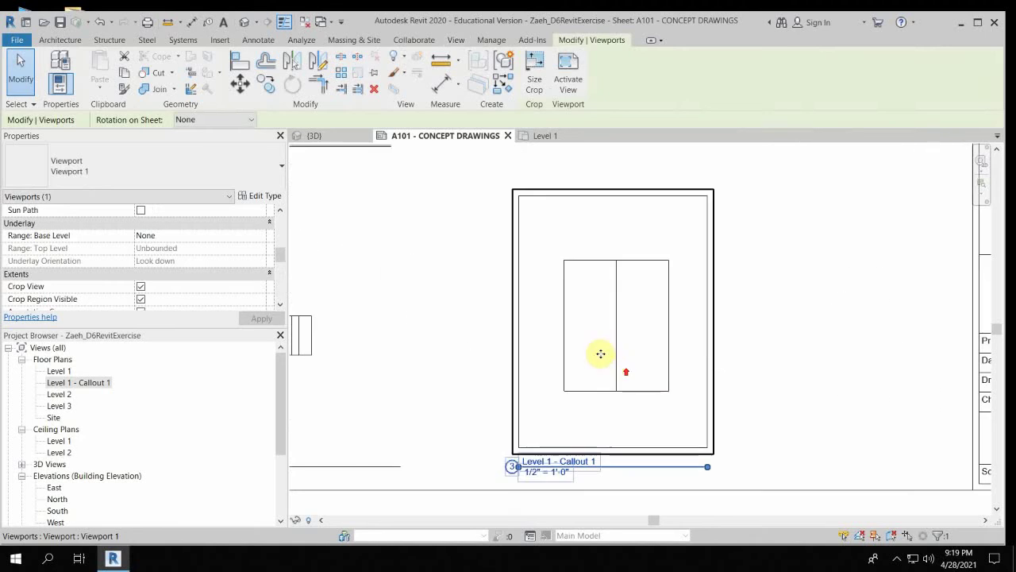
{"action": "double_click", "coordinate": [611, 347]}
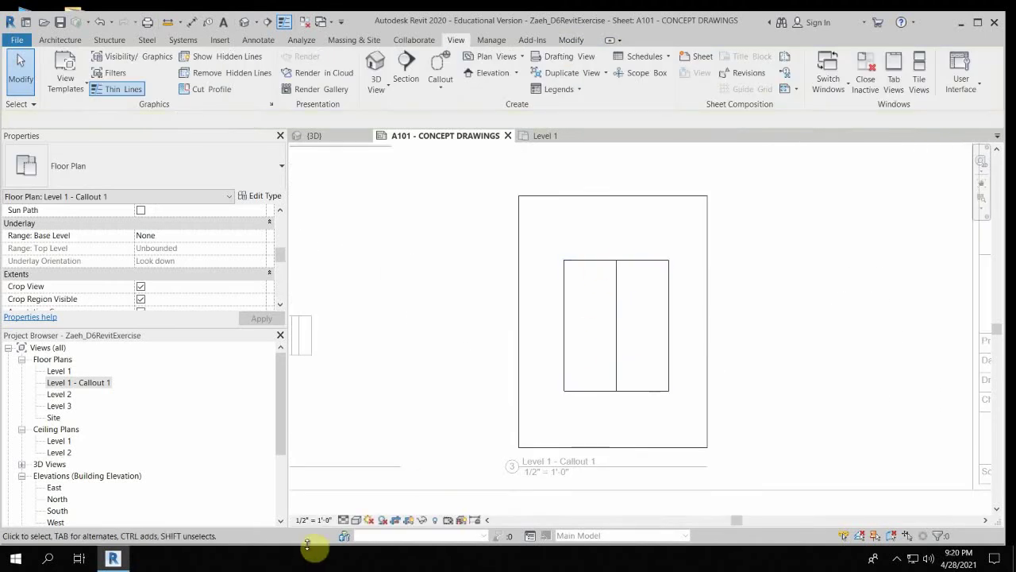
Show the callout view in Wireframe to inspect the two-part object, and return the visual style to Hidden Line.
{"action": "left_click", "coordinate": [356, 519]}
{"action": "left_click", "coordinate": [382, 438]}
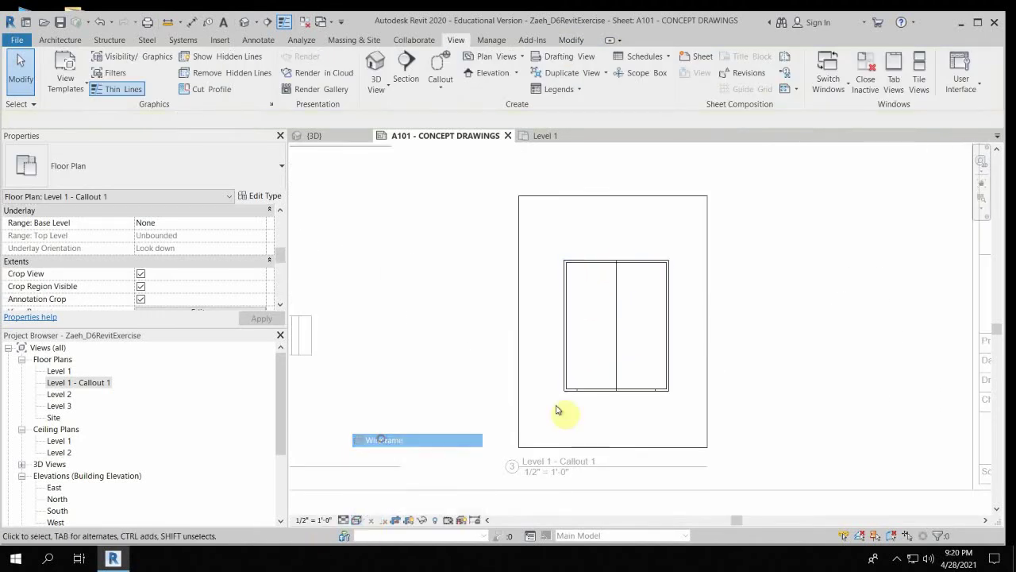
{"action": "scroll", "coordinate": [687, 299], "scroll_direction": "up", "scroll_amount": 1}
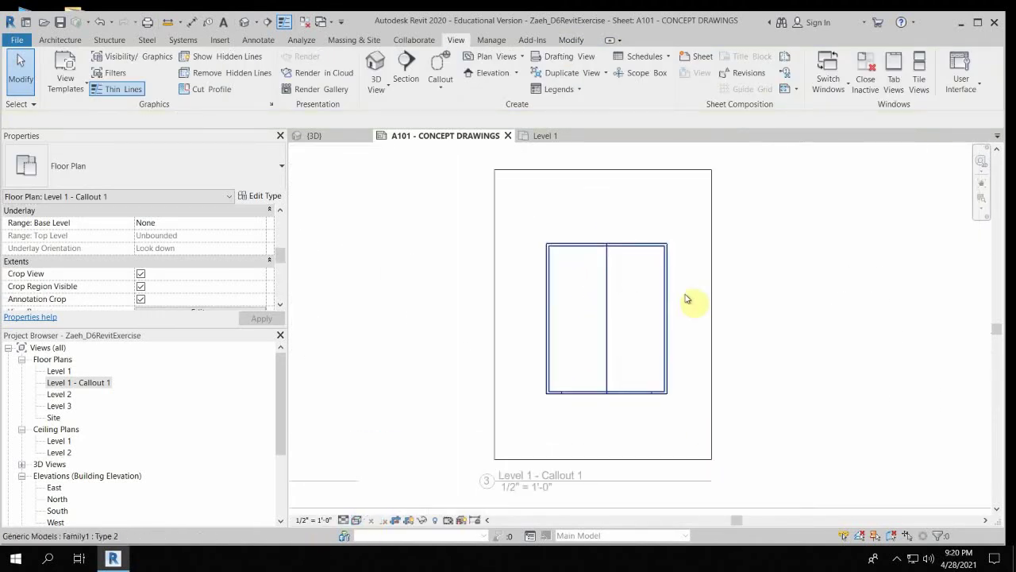
{"action": "scroll", "coordinate": [561, 313], "scroll_direction": "up", "scroll_amount": 2}
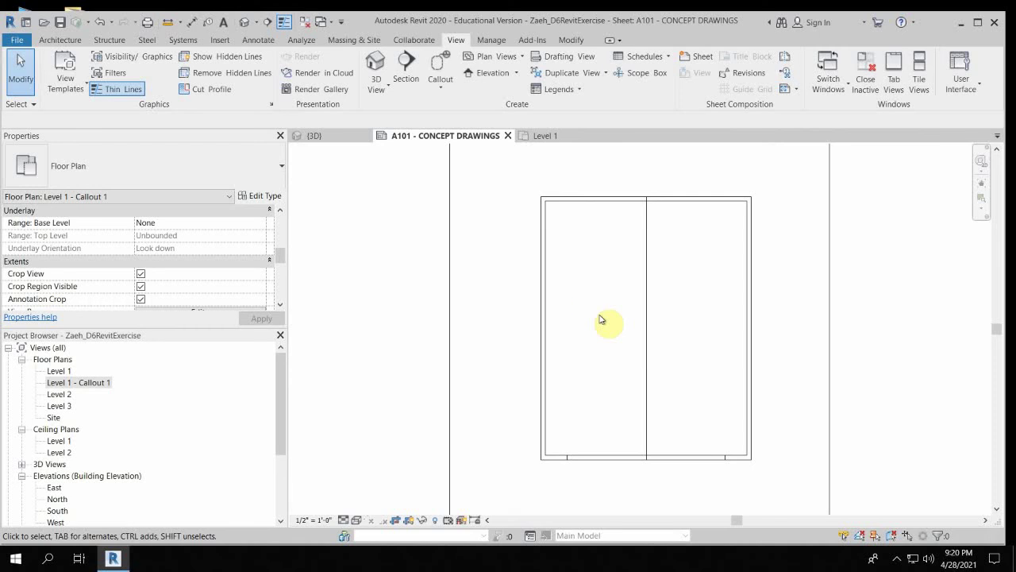
{"action": "scroll", "coordinate": [574, 258], "scroll_direction": "down", "scroll_amount": 3}
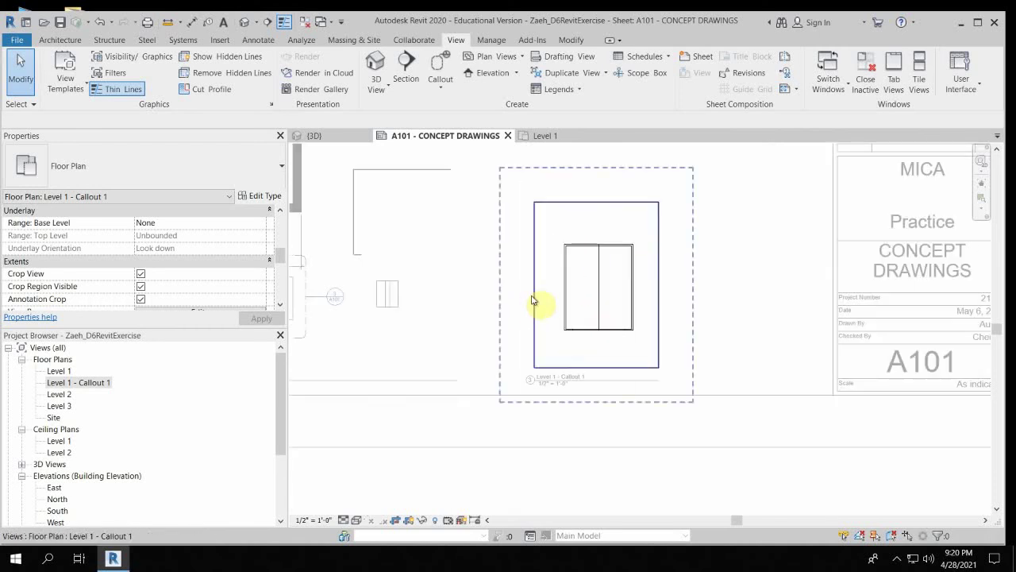
{"action": "left_click", "coordinate": [584, 274]}
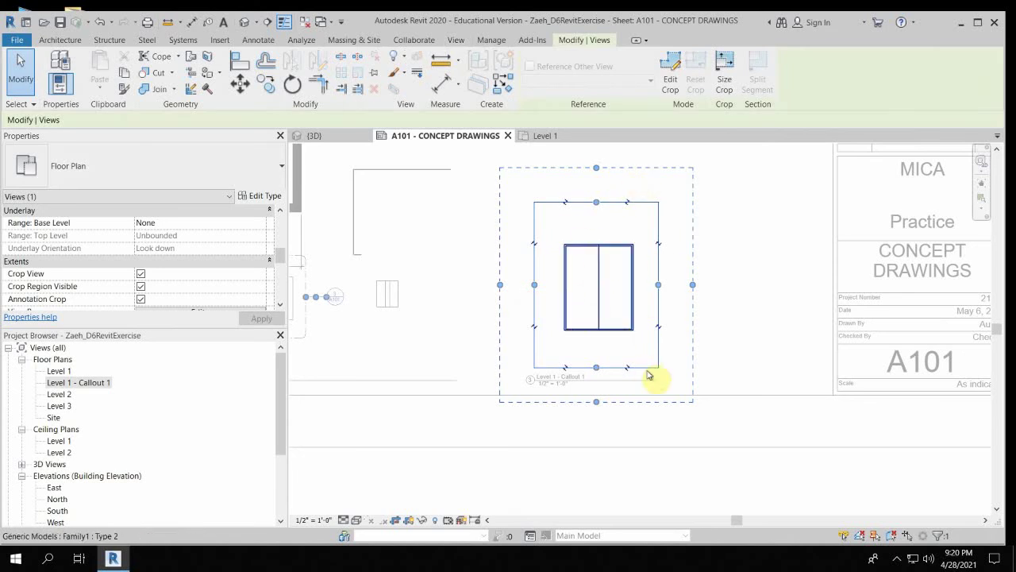
{"action": "left_click", "coordinate": [360, 520]}
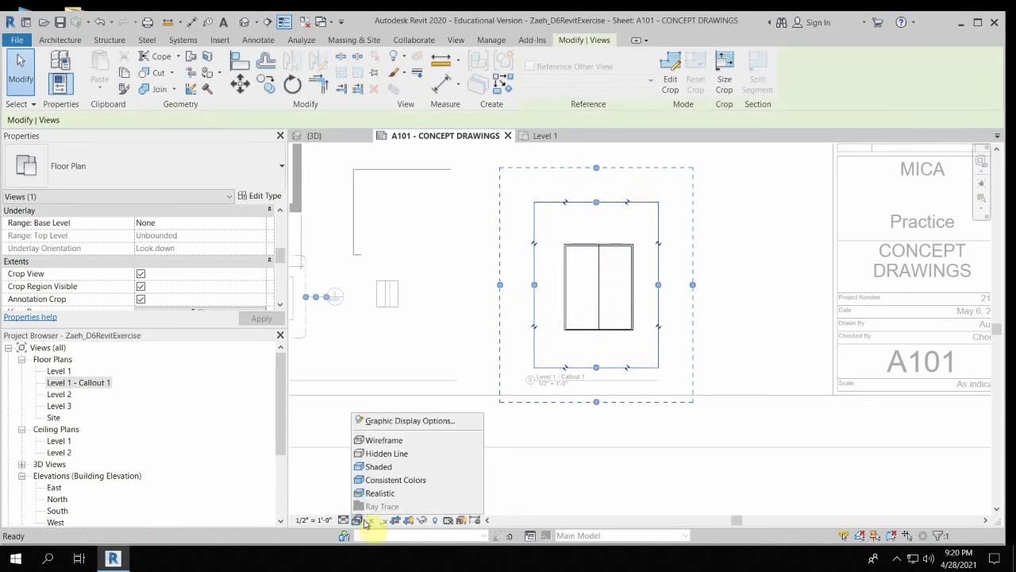
{"action": "left_click", "coordinate": [373, 453]}
{"action": "scroll", "coordinate": [612, 281], "scroll_direction": "up", "scroll_amount": 5}
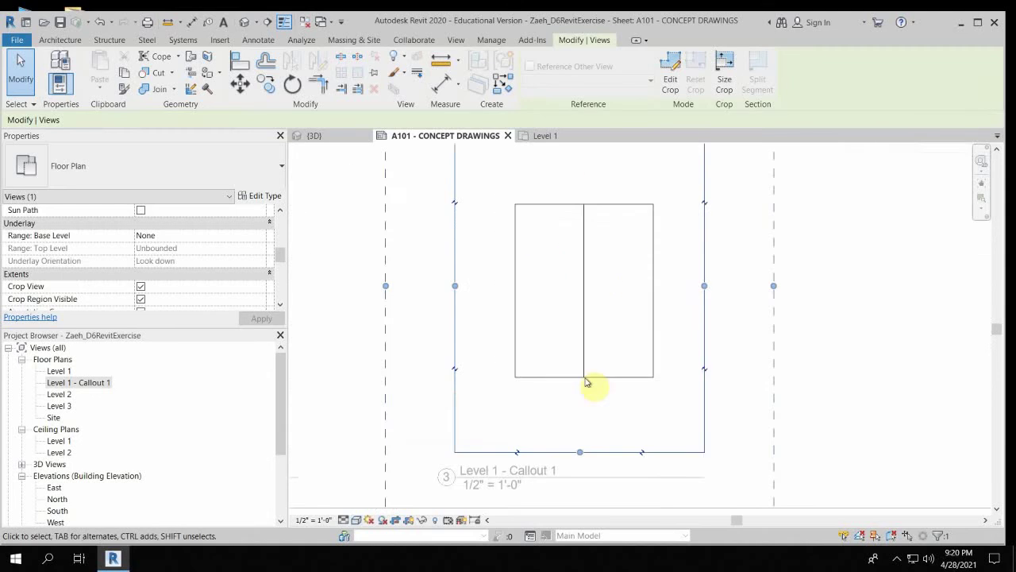
Enlarge the callout view's crop region outward on both sides and upward to leave space around the two-part object.
{"action": "scroll", "coordinate": [516, 295], "scroll_direction": "down", "scroll_amount": 1}
{"action": "scroll", "coordinate": [520, 296], "scroll_direction": "down", "scroll_amount": 2}
{"action": "left_click_drag", "start_coordinate": [485, 290], "coordinate": [463, 291]}
{"action": "left_click_drag", "start_coordinate": [627, 291], "coordinate": [673, 292]}
{"action": "middle_click_drag", "start_coordinate": [548, 215], "coordinate": [560, 297]}
{"action": "left_click_drag", "start_coordinate": [580, 274], "coordinate": [581, 236]}
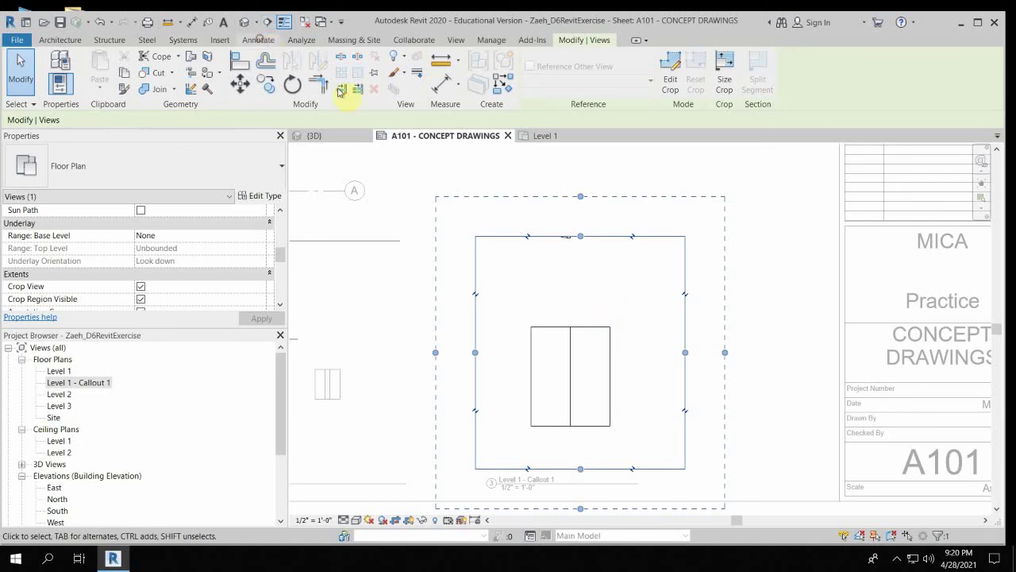
Draw a Thin Lines detail circle of about 9" radius above the object's upper-left corner and offset a copy 1" outward.
{"action": "left_click", "coordinate": [259, 39]}
{"action": "left_click", "coordinate": [299, 59]}
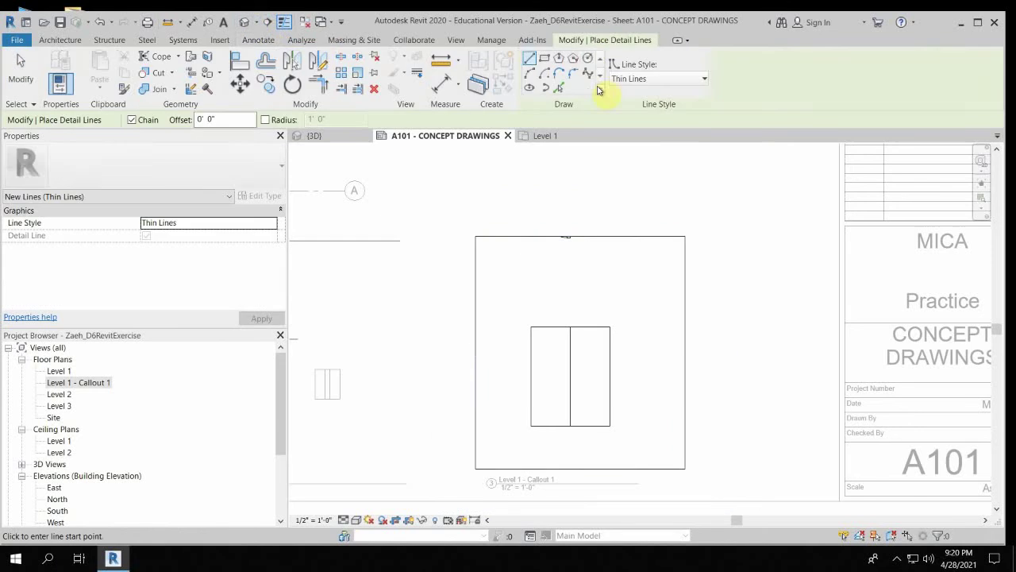
{"action": "scroll", "coordinate": [531, 303], "scroll_direction": "up", "scroll_amount": 4}
{"action": "left_click", "coordinate": [517, 290]}
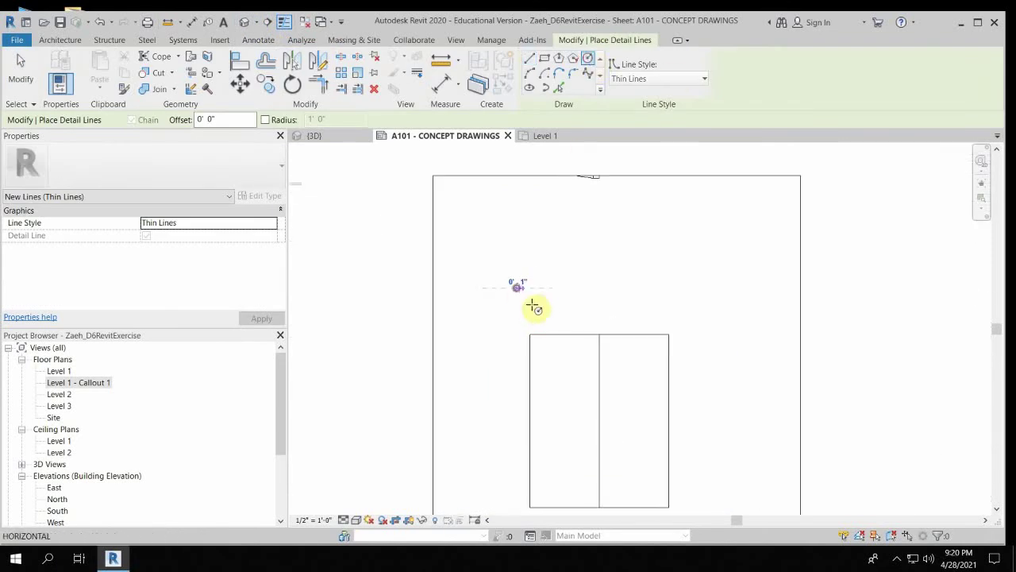
{"action": "scroll", "coordinate": [530, 300], "scroll_direction": "up", "scroll_amount": 1}
{"action": "left_click", "coordinate": [540, 307]}
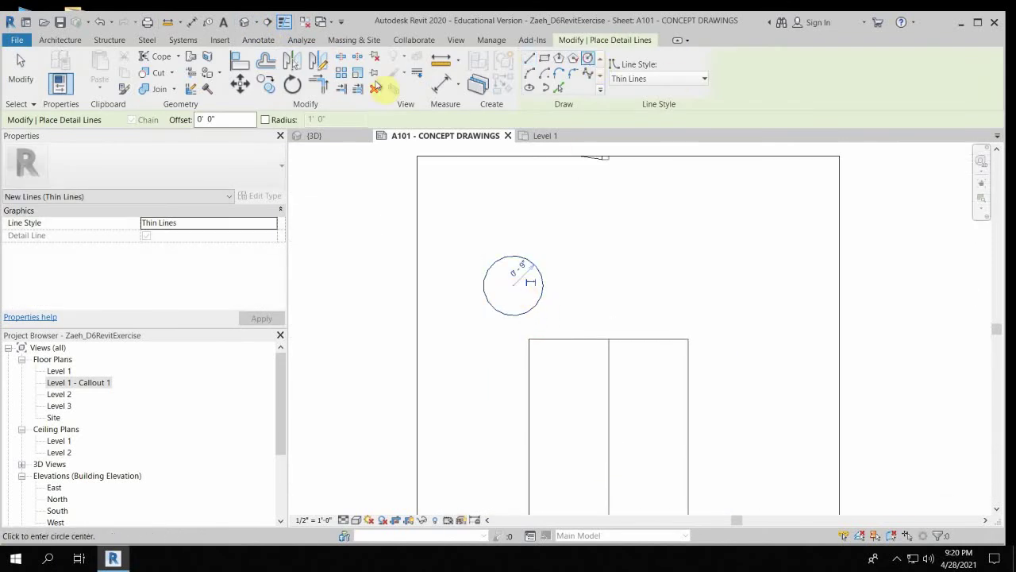
{"action": "left_click", "coordinate": [263, 61]}
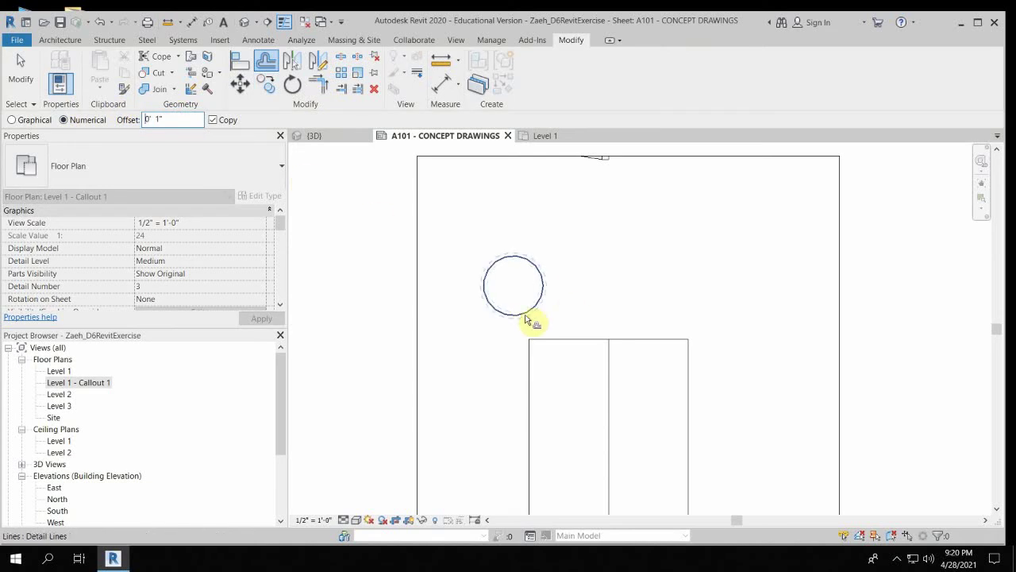
{"action": "key", "text": "Escape"}
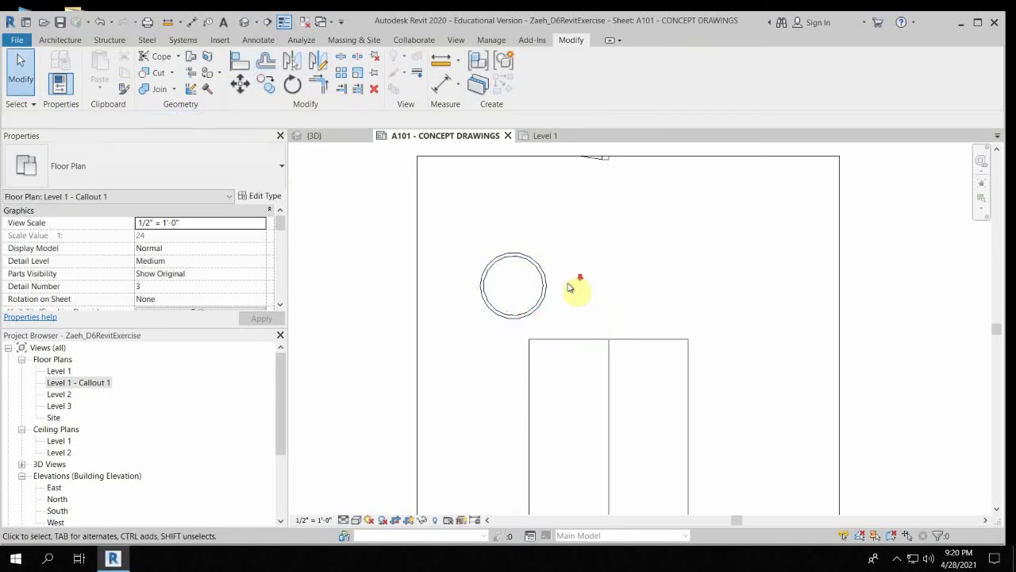
Copy both concentric circles horizontally about 1'-10" to the right of the originals.
{"action": "scroll", "coordinate": [576, 288], "scroll_direction": "down", "scroll_amount": 3}
{"action": "scroll", "coordinate": [548, 269], "scroll_direction": "up", "scroll_amount": 5}
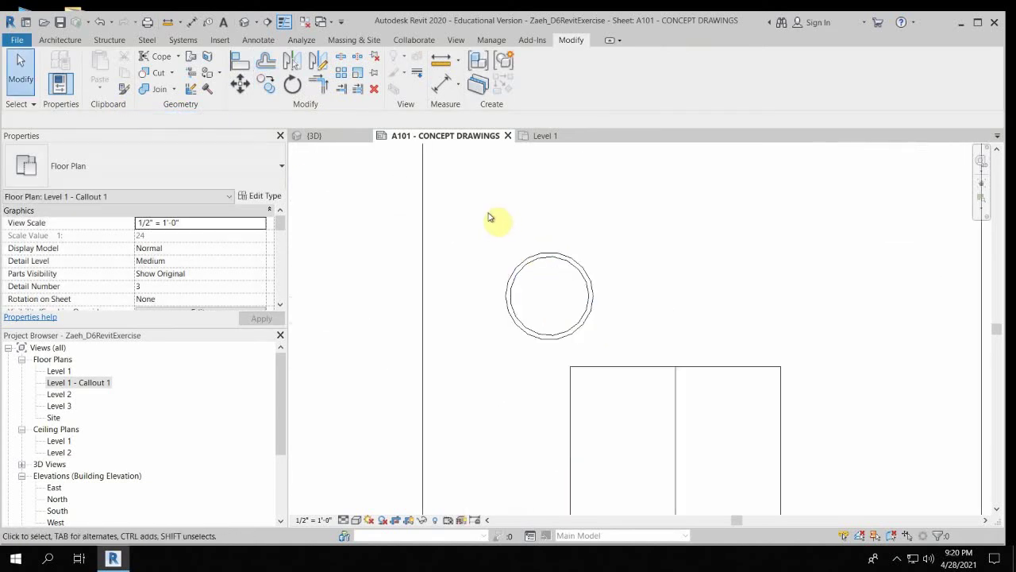
{"action": "left_click_drag", "start_coordinate": [483, 212], "coordinate": [629, 358]}
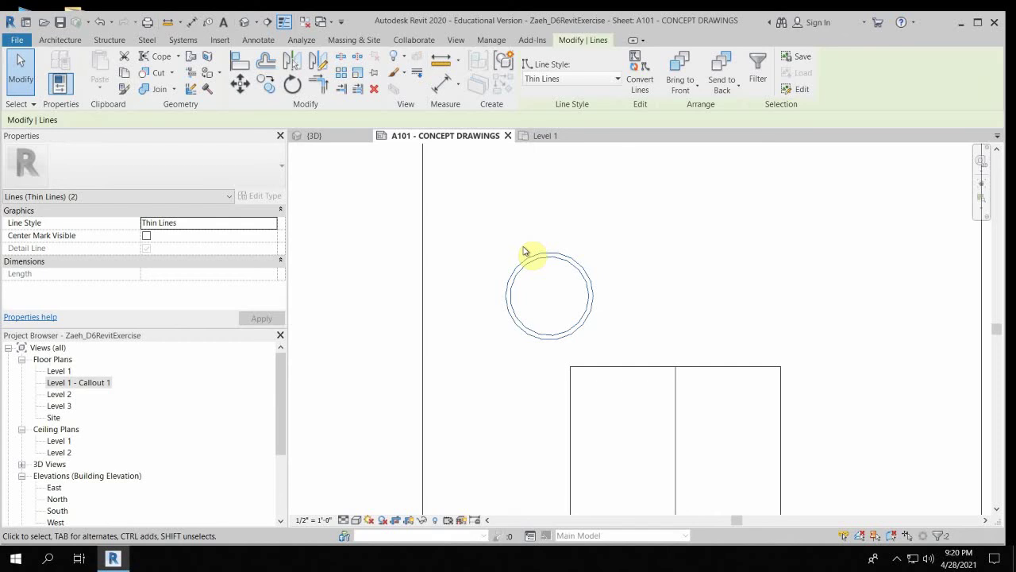
{"action": "key", "text": "c"}
{"action": "key", "text": "o"}
{"action": "left_click", "coordinate": [549, 252]}
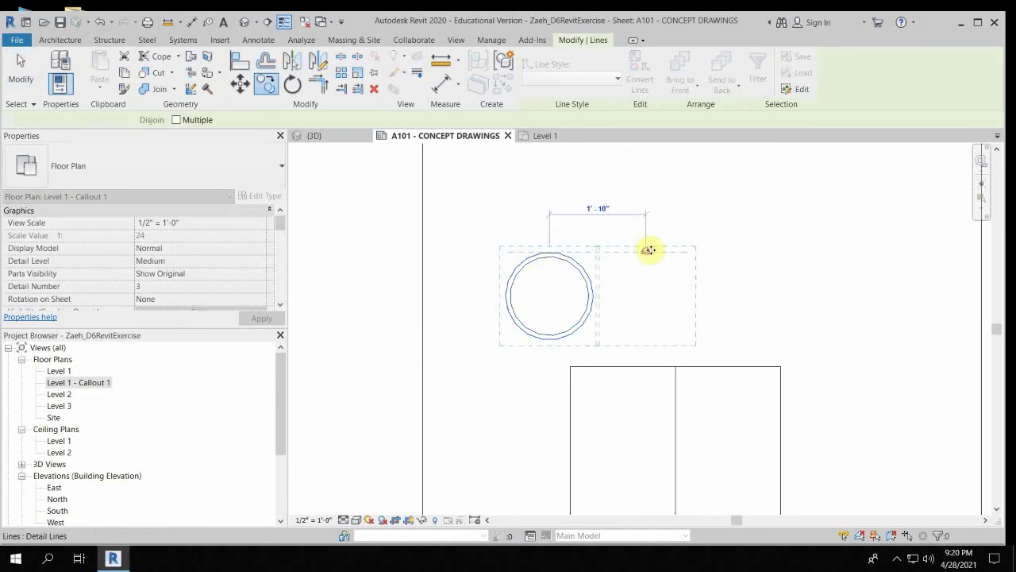
{"action": "left_click", "coordinate": [648, 250]}
{"action": "scroll", "coordinate": [649, 250], "scroll_direction": "down", "scroll_amount": 4}
{"action": "key", "text": "Escape"}
Move the two pairs of concentric circles to the right side of the two-part object.
{"action": "left_click_drag", "start_coordinate": [576, 234], "coordinate": [702, 306]}
{"action": "key", "text": "m"}
{"action": "key", "text": "v"}
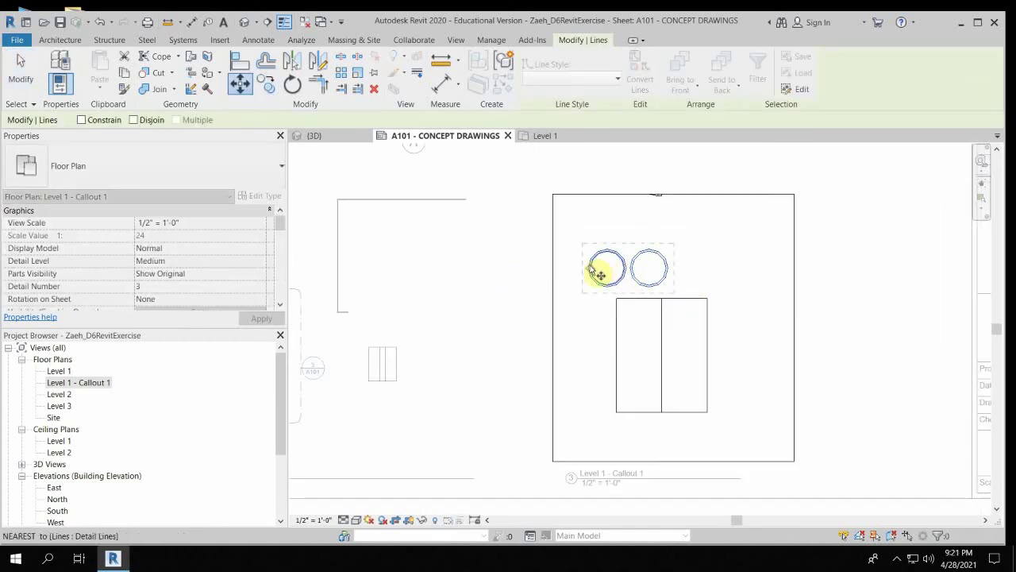
{"action": "left_click", "coordinate": [601, 267]}
{"action": "left_click", "coordinate": [728, 295]}
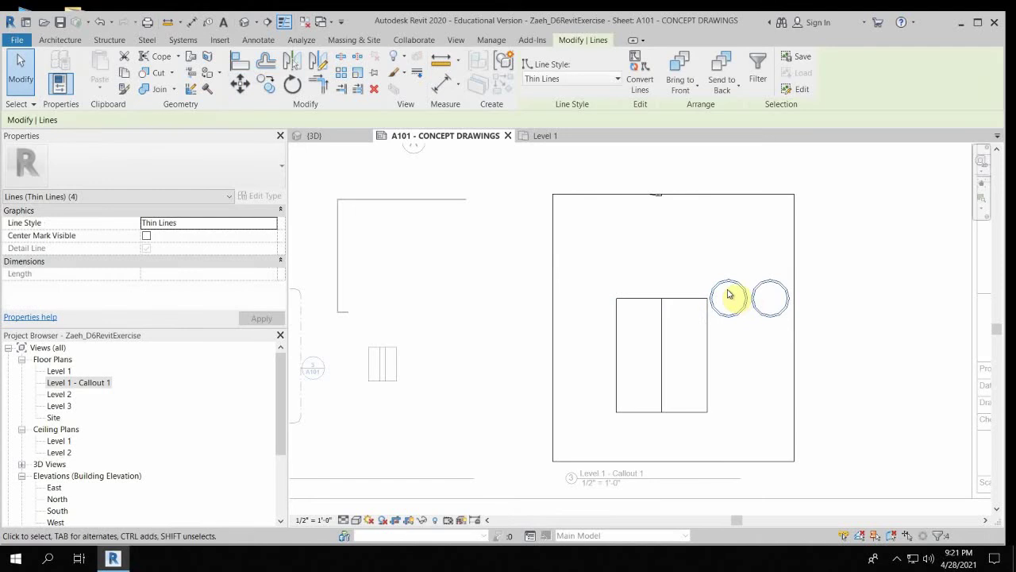
Rotate the circle pairs 90 degrees so they stack vertically, and shift them down alongside the object's right edge.
{"action": "key", "text": "r"}
{"action": "key", "text": "o"}
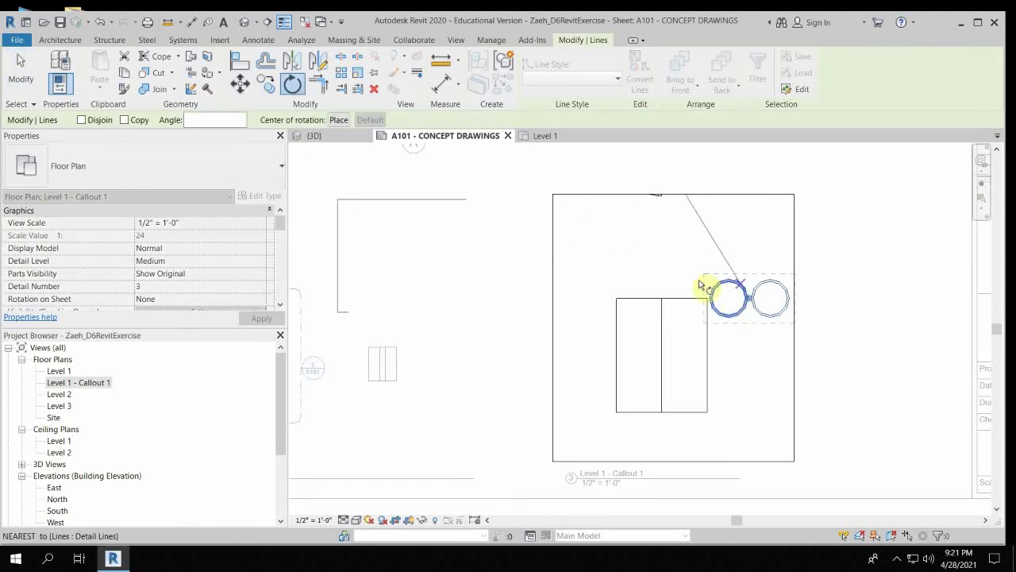
{"action": "left_click", "coordinate": [628, 298]}
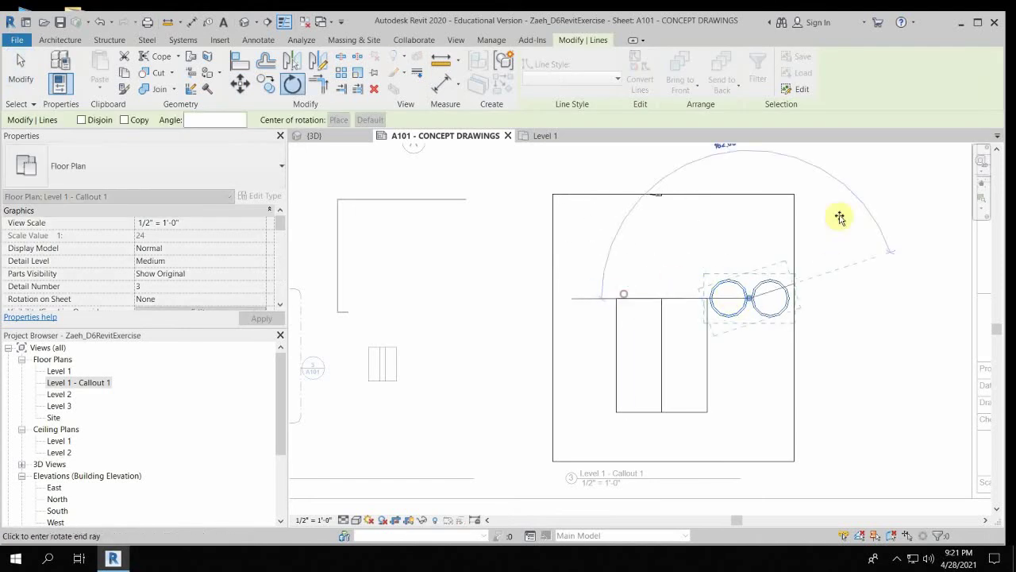
{"action": "left_click", "coordinate": [748, 206]}
{"action": "left_click_drag", "start_coordinate": [749, 290], "coordinate": [738, 335]}
{"action": "key", "text": "Escape"}
Start a filled region and sketch a circular boundary of about 8 1/4" radius, centered inside the lower pair of circles.
{"action": "scroll", "coordinate": [742, 355], "scroll_direction": "up", "scroll_amount": 3}
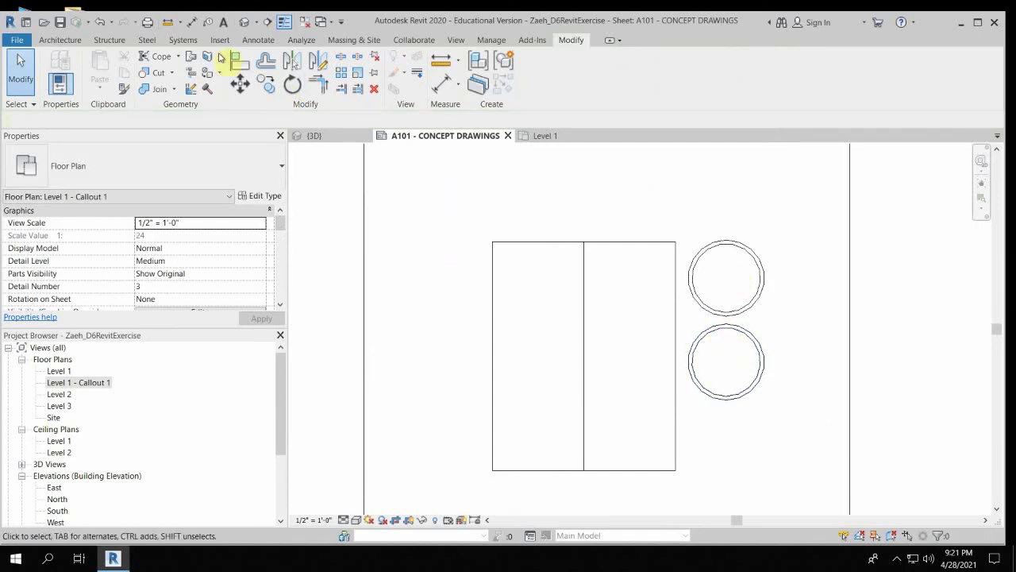
{"action": "left_click", "coordinate": [258, 39]}
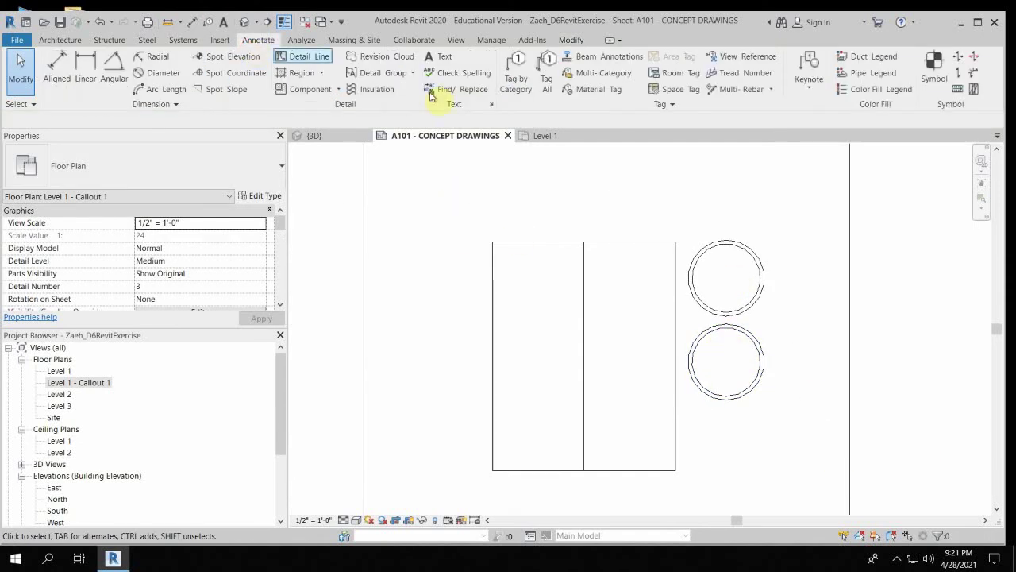
{"action": "left_click", "coordinate": [294, 73]}
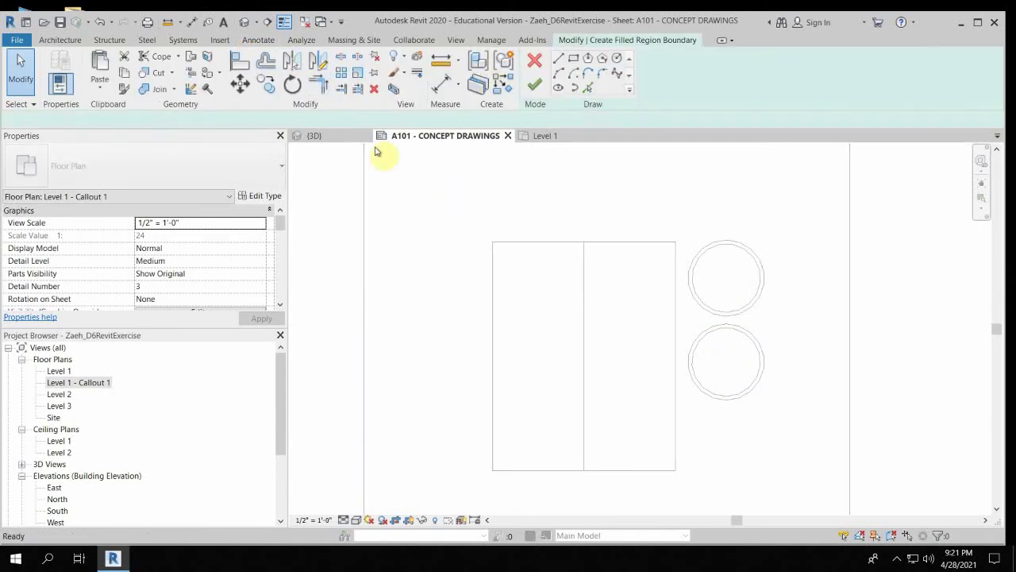
{"action": "left_click", "coordinate": [619, 59]}
{"action": "left_click", "coordinate": [726, 363]}
{"action": "scroll", "coordinate": [739, 393], "scroll_direction": "up", "scroll_amount": 5}
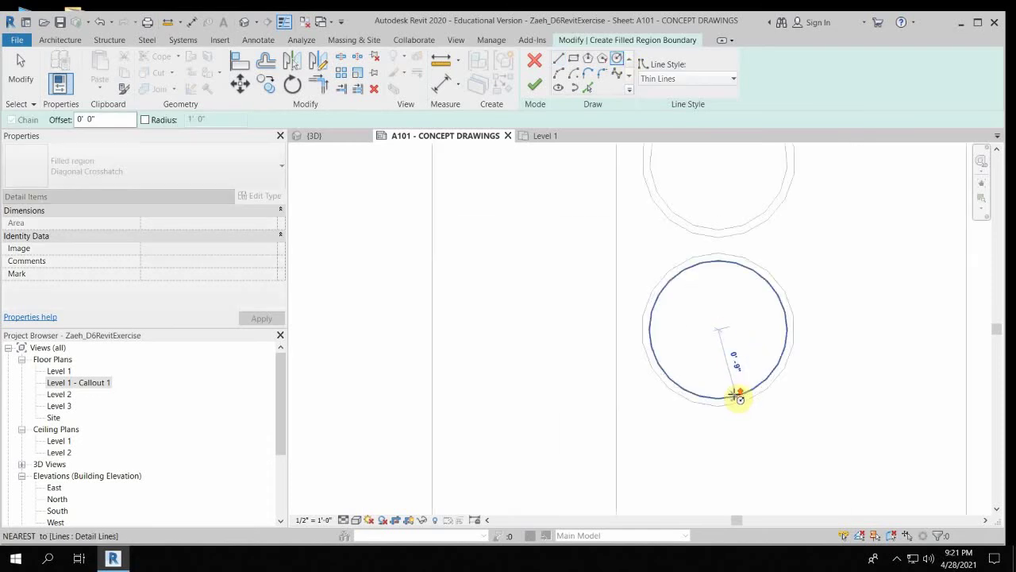
{"action": "left_click", "coordinate": [744, 388]}
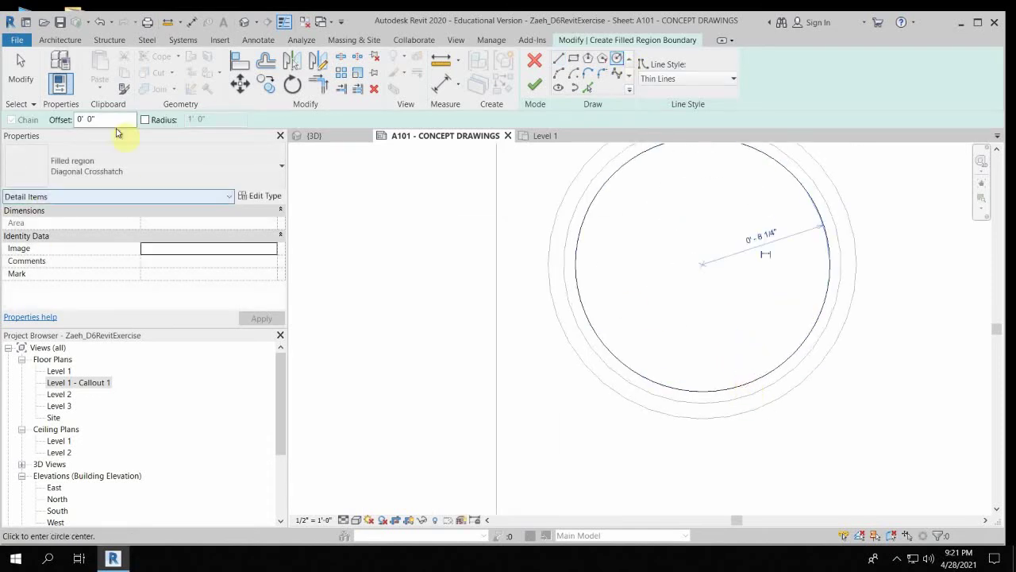
Set the filled region's type to Diagonal Up and pick the small diagonal crosshatch as that type's foreground fill pattern.
{"action": "left_click", "coordinate": [136, 166]}
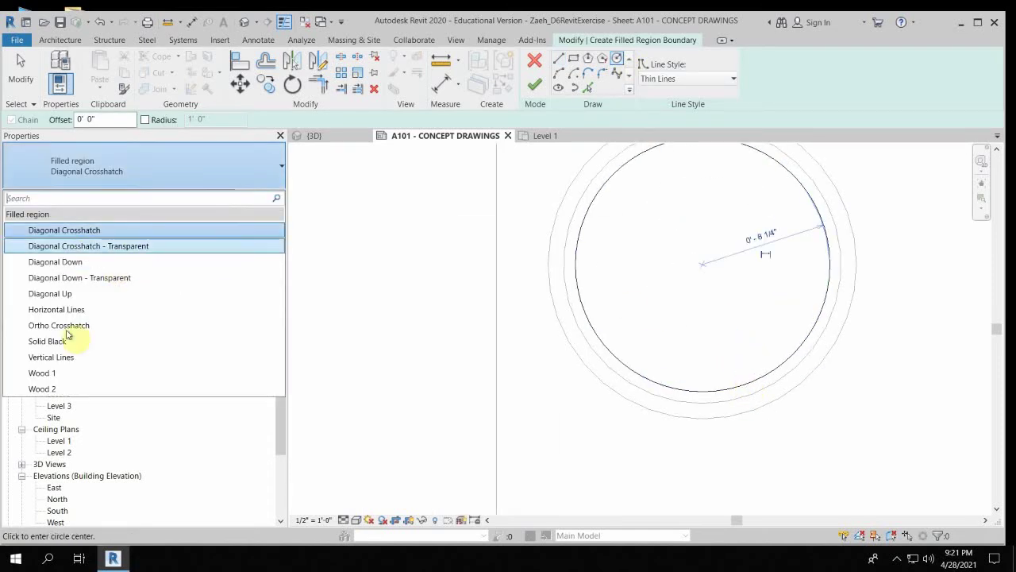
{"action": "left_click", "coordinate": [59, 293]}
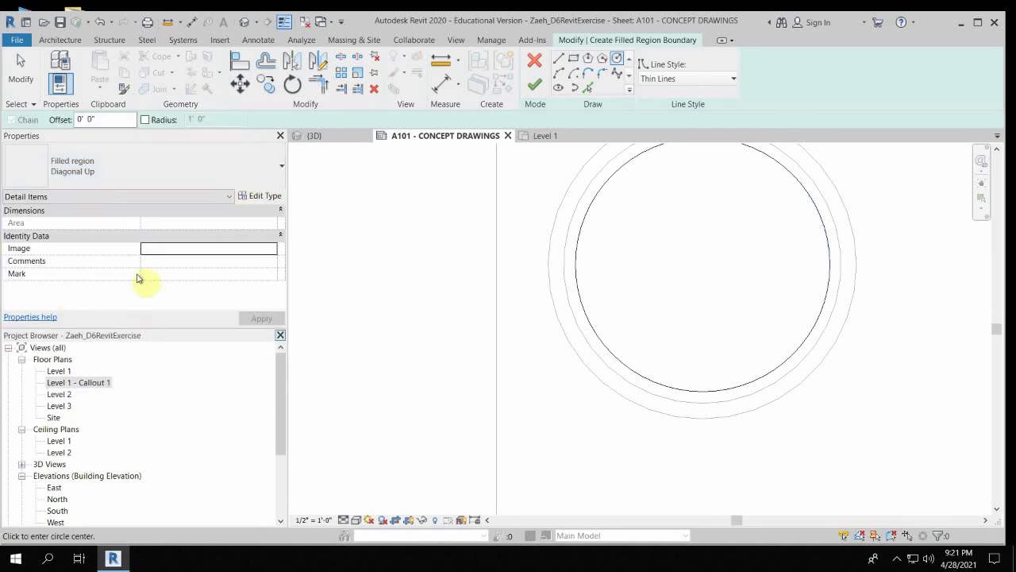
{"action": "left_click", "coordinate": [265, 196]}
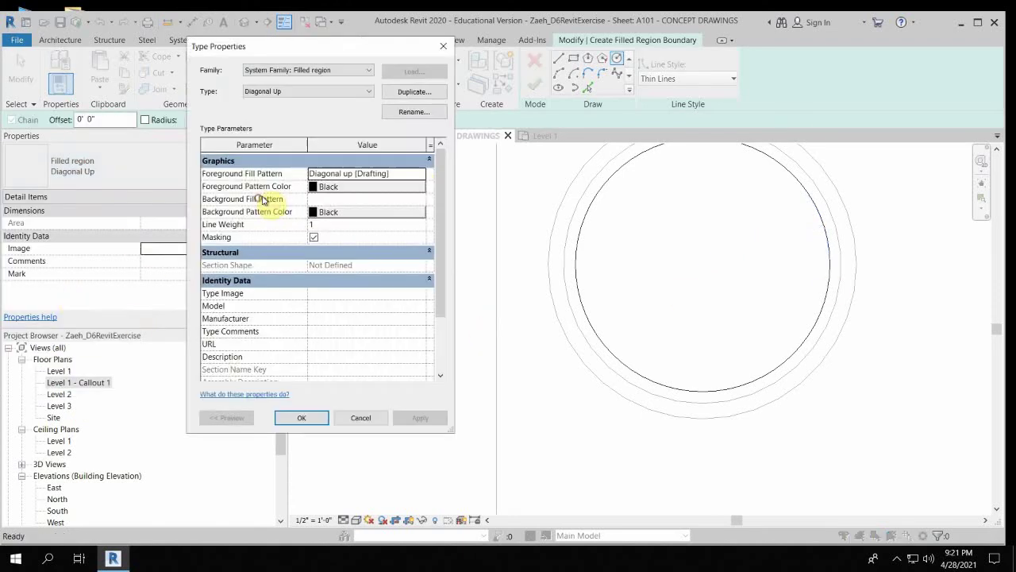
{"action": "left_click", "coordinate": [414, 178]}
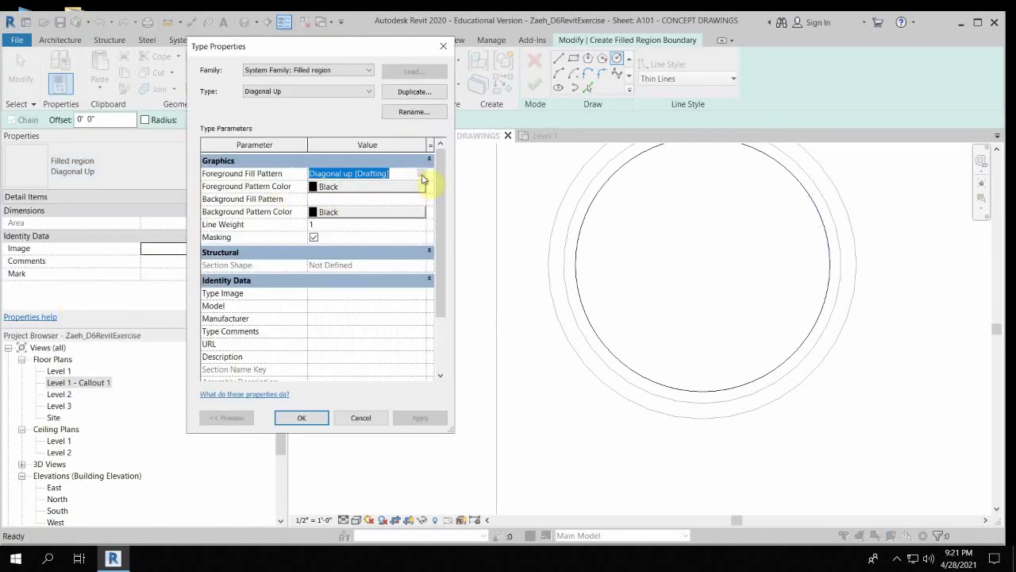
{"action": "left_click", "coordinate": [420, 174]}
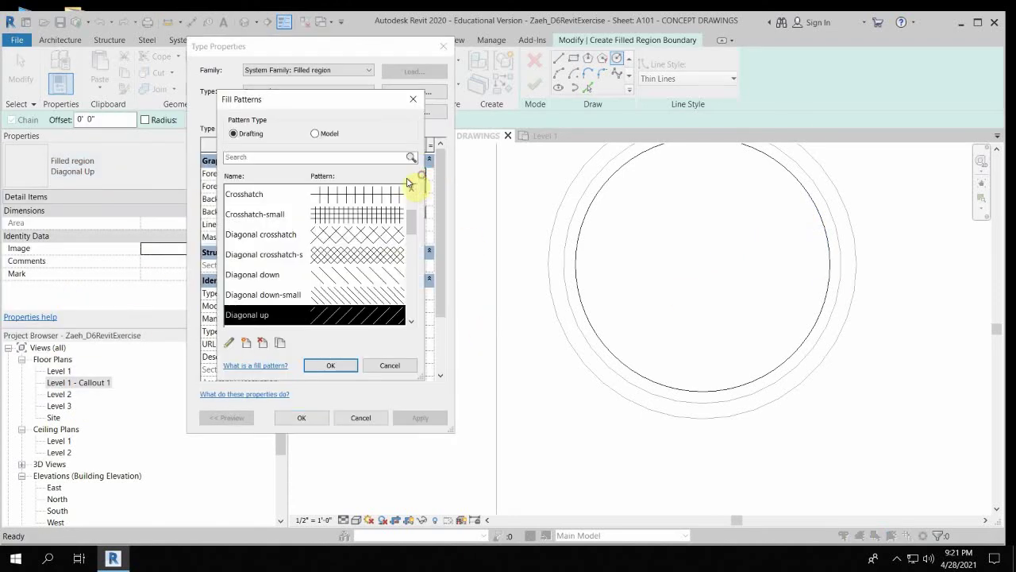
{"action": "left_click", "coordinate": [384, 254]}
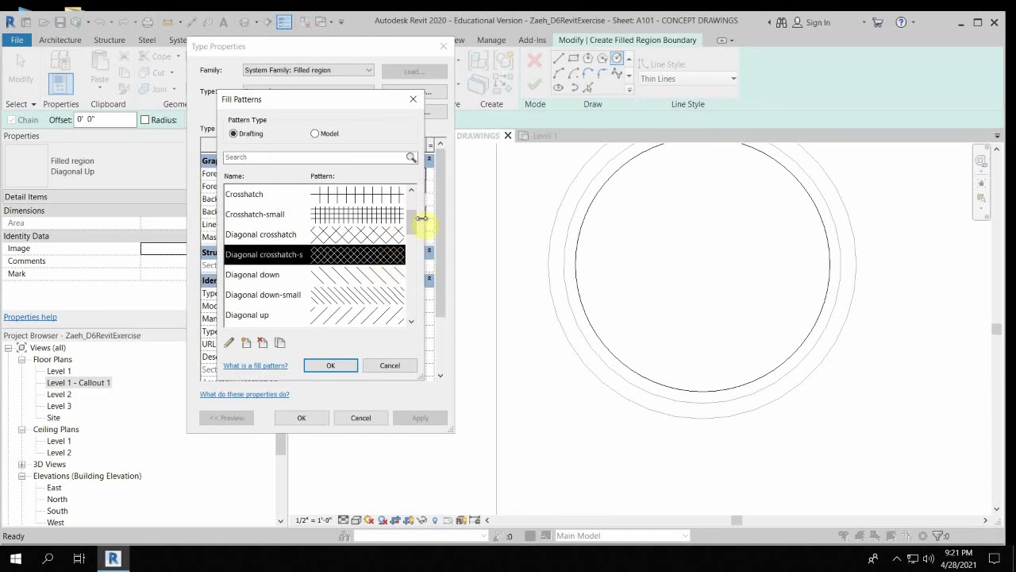
Apply Diagonal crosshatch-small as the Diagonal Up type's foreground fill, and replace it with the HerringBone 2x6 model pattern.
{"action": "left_click", "coordinate": [328, 366]}
{"action": "left_click", "coordinate": [420, 418]}
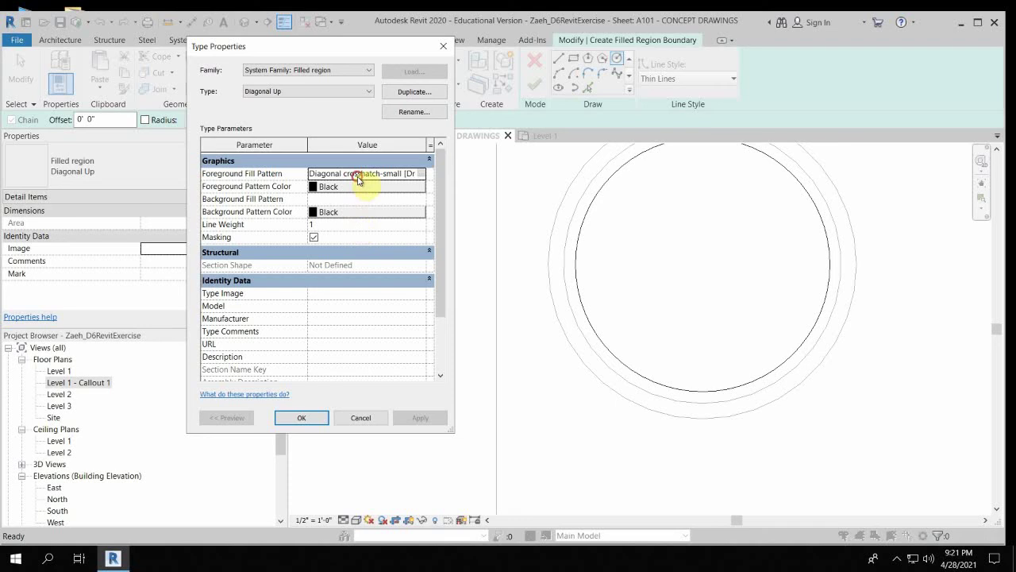
{"action": "left_click", "coordinate": [421, 173]}
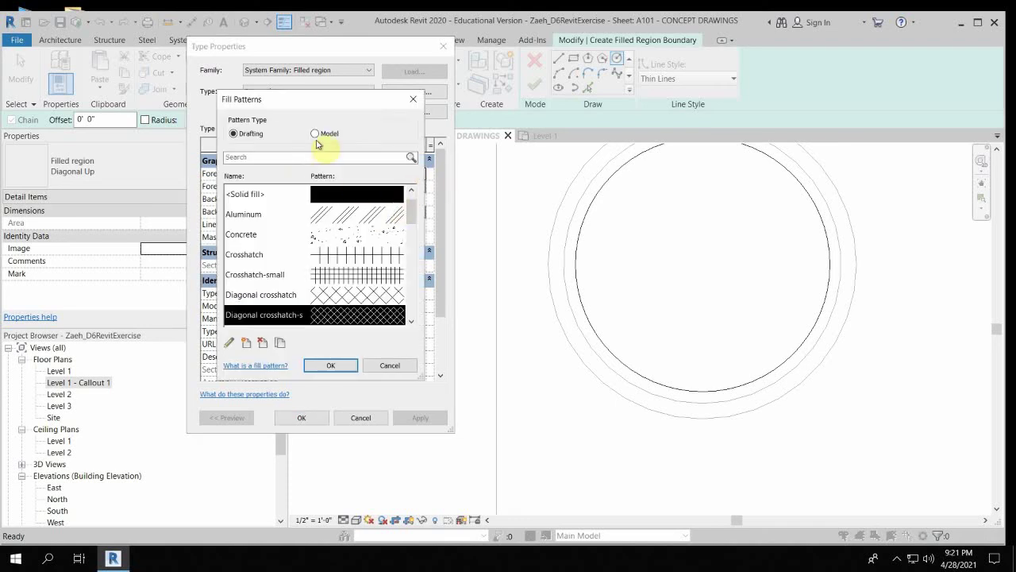
{"action": "left_click", "coordinate": [315, 134]}
{"action": "left_click_drag", "start_coordinate": [412, 241], "coordinate": [415, 315]}
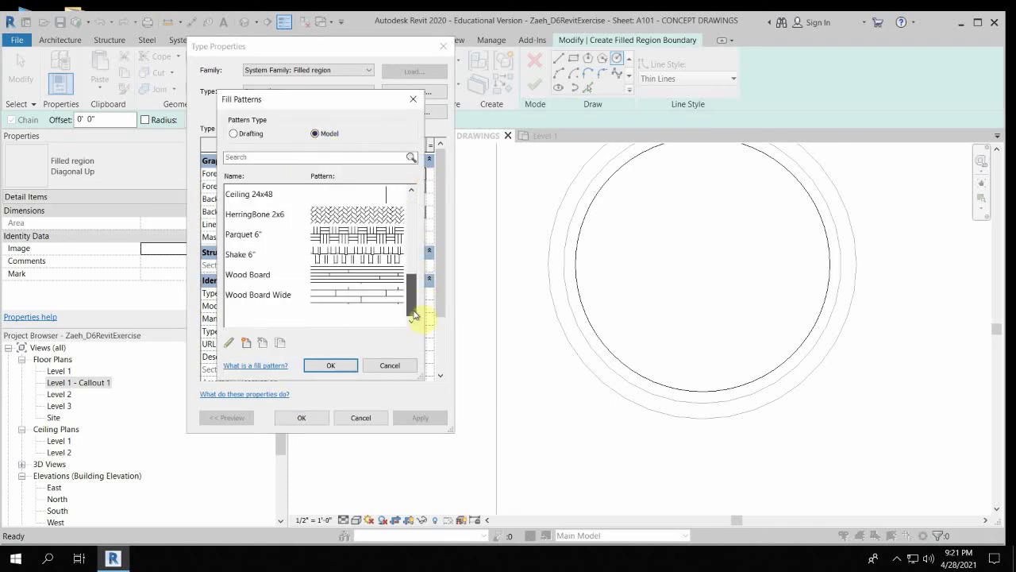
{"action": "left_click", "coordinate": [361, 211]}
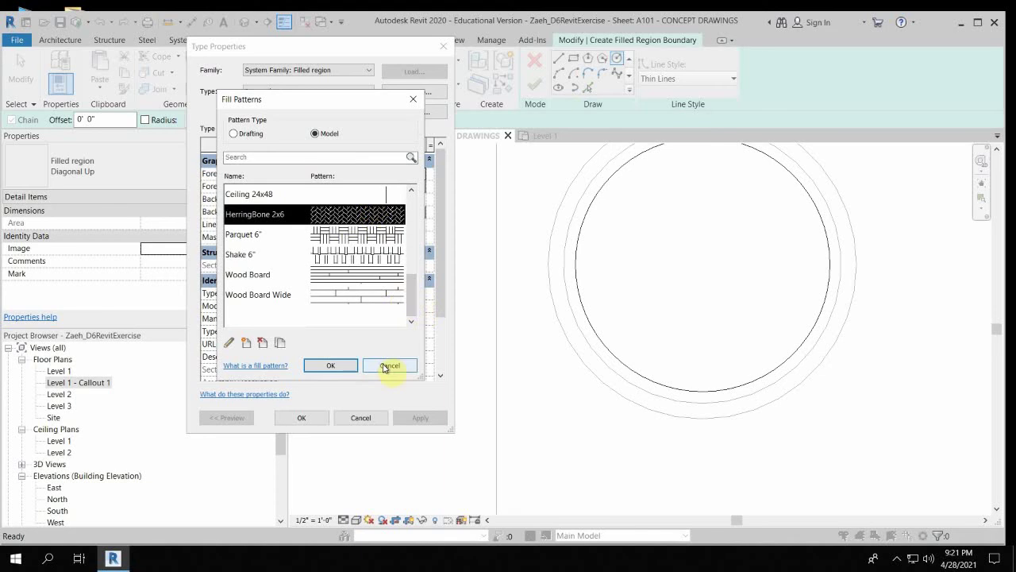
{"action": "left_click", "coordinate": [419, 418]}
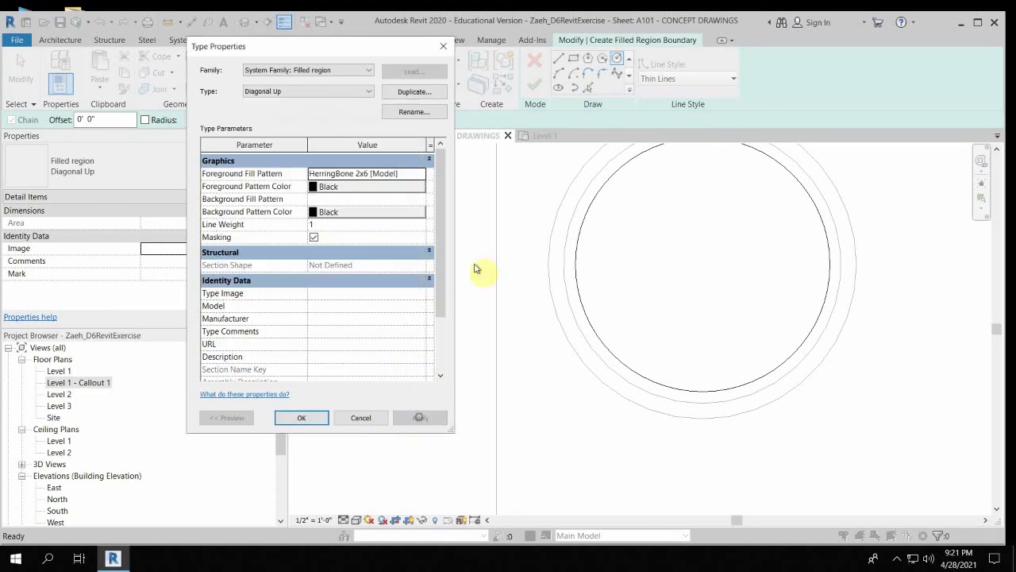
Create a model fill pattern of parallel lines spaced 1" and assign it as the filled region type's foreground fill pattern.
{"action": "left_click", "coordinate": [421, 173]}
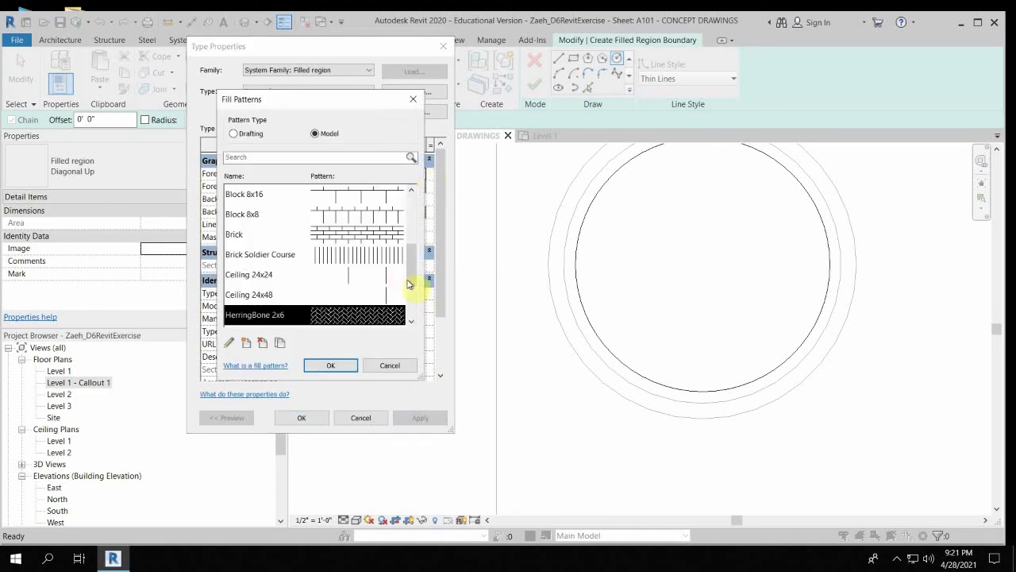
{"action": "left_click_drag", "start_coordinate": [409, 284], "coordinate": [414, 199]}
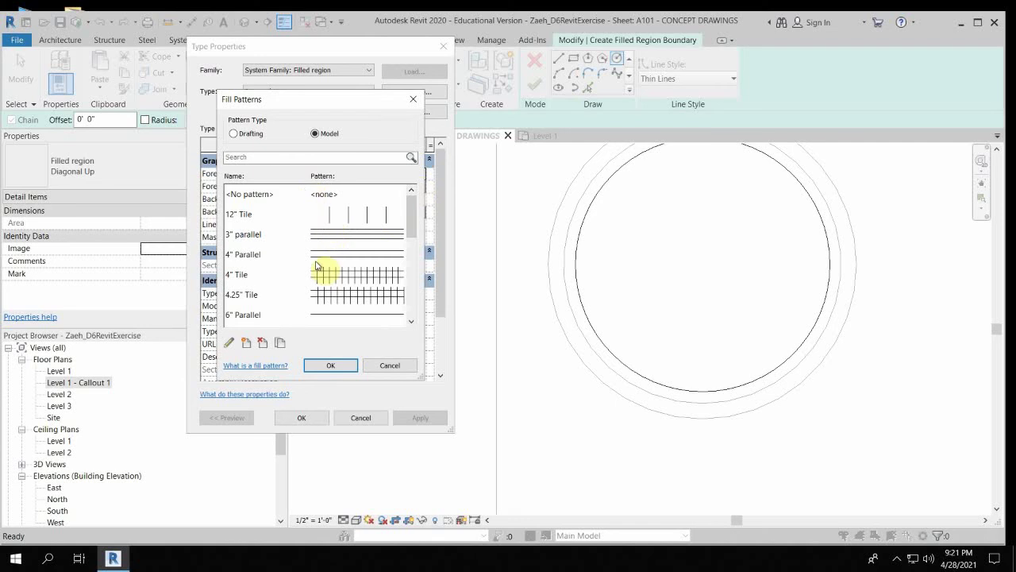
{"action": "left_click", "coordinate": [249, 343]}
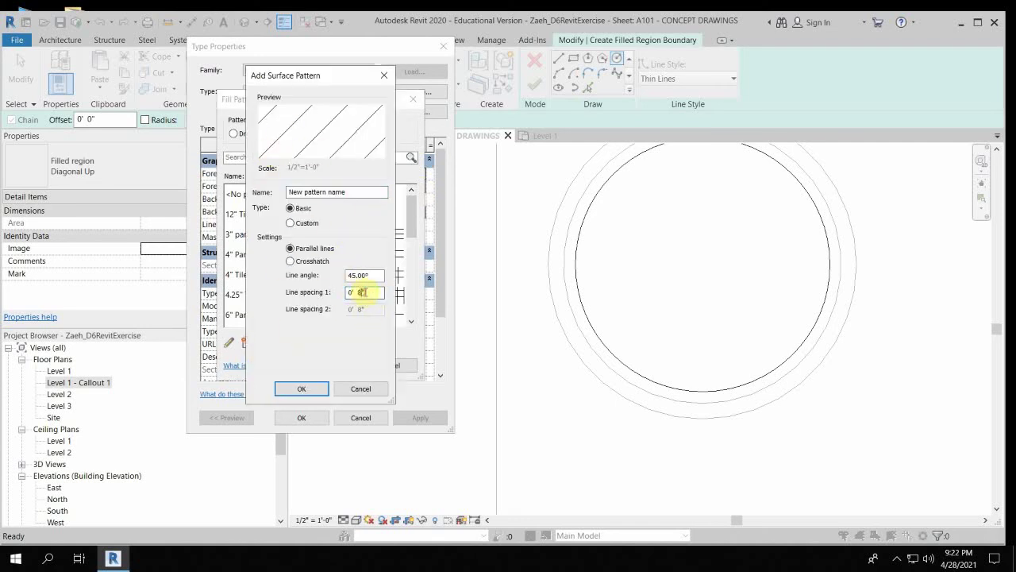
{"action": "type", "text": "1"}
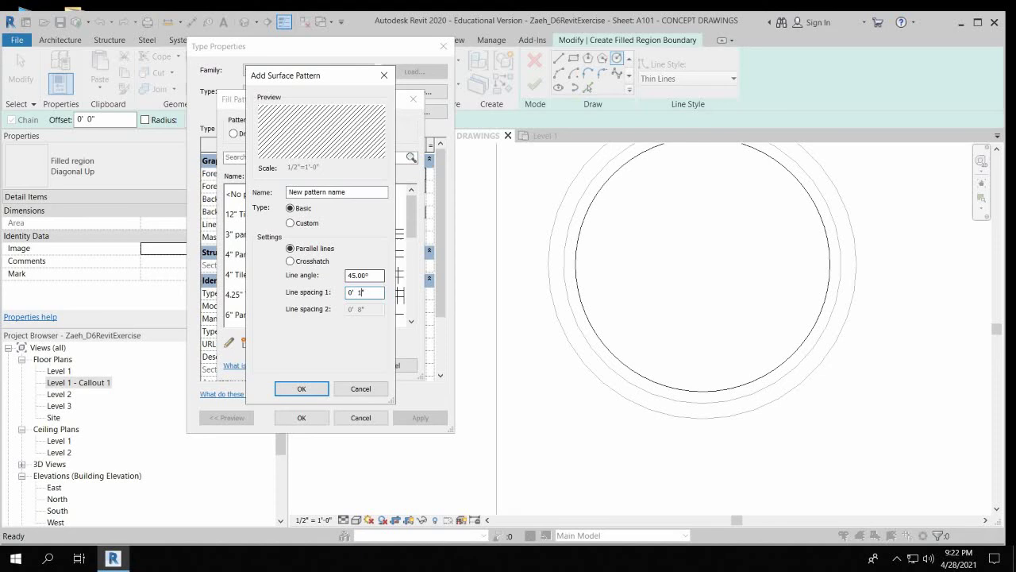
{"action": "left_click", "coordinate": [301, 389]}
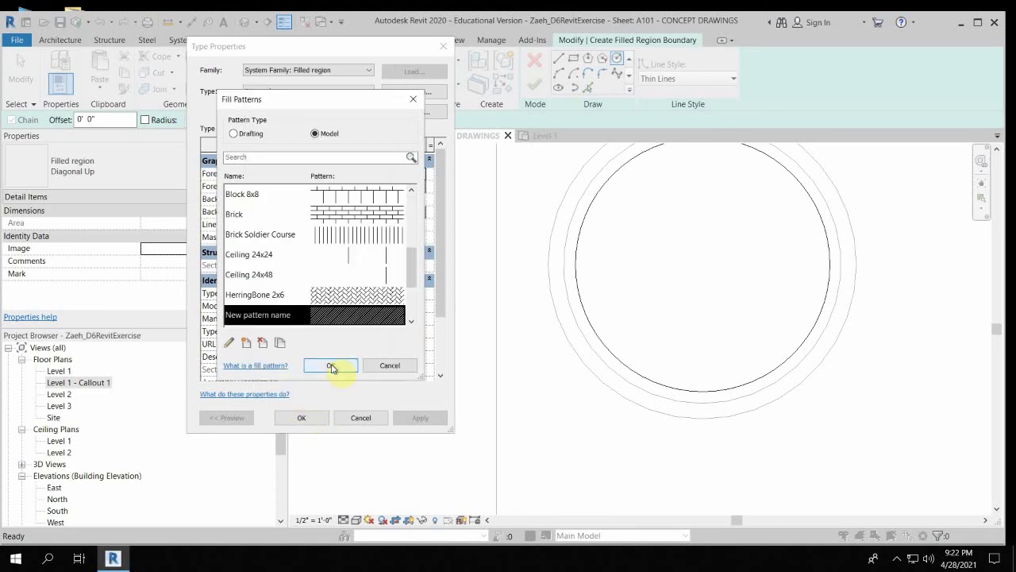
{"action": "left_click", "coordinate": [330, 369]}
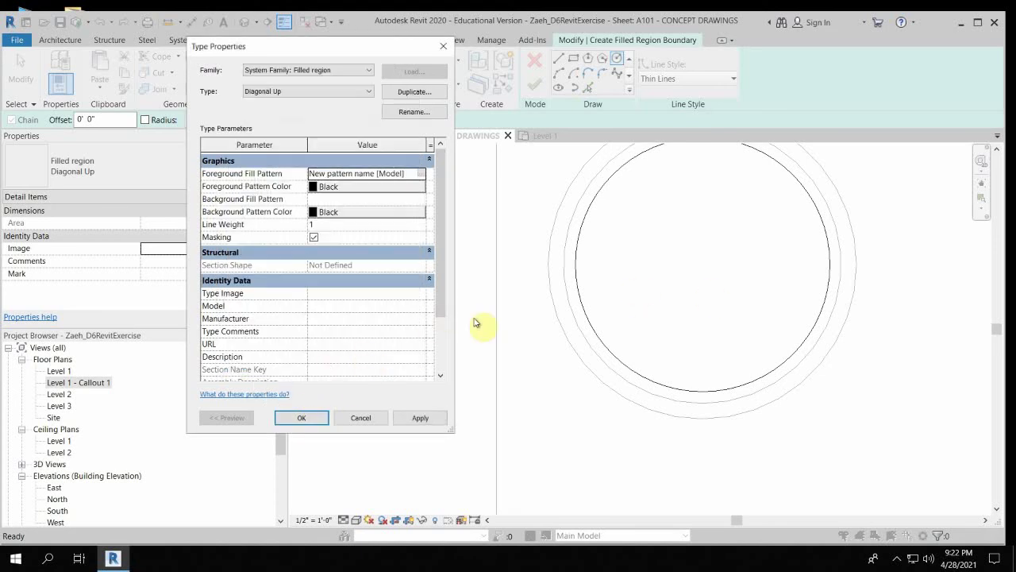
Set the filled region type's foreground pattern color to Blue and accept the type changes.
{"action": "left_click", "coordinate": [343, 191]}
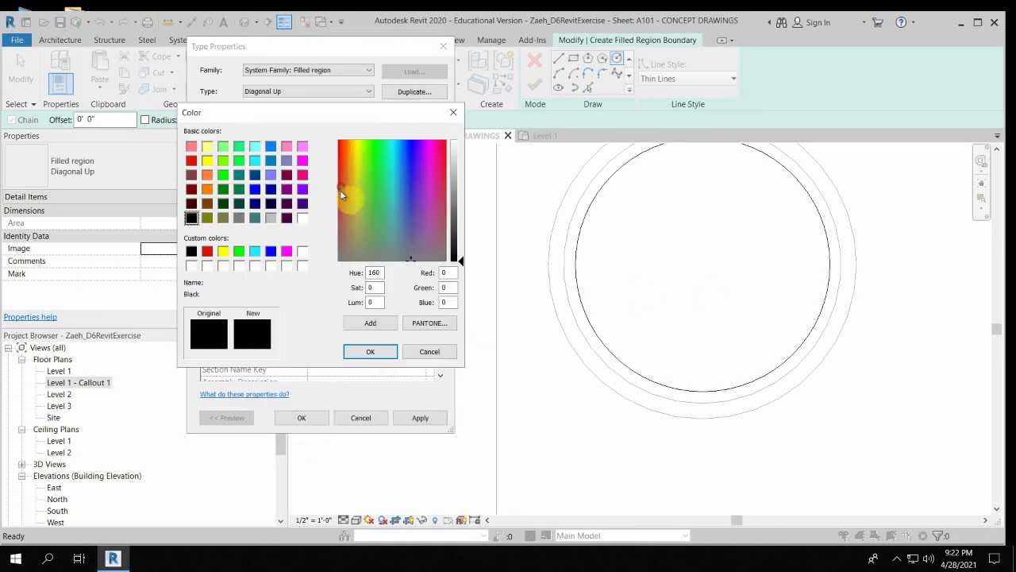
{"action": "left_click", "coordinate": [208, 189]}
{"action": "left_click", "coordinate": [253, 251]}
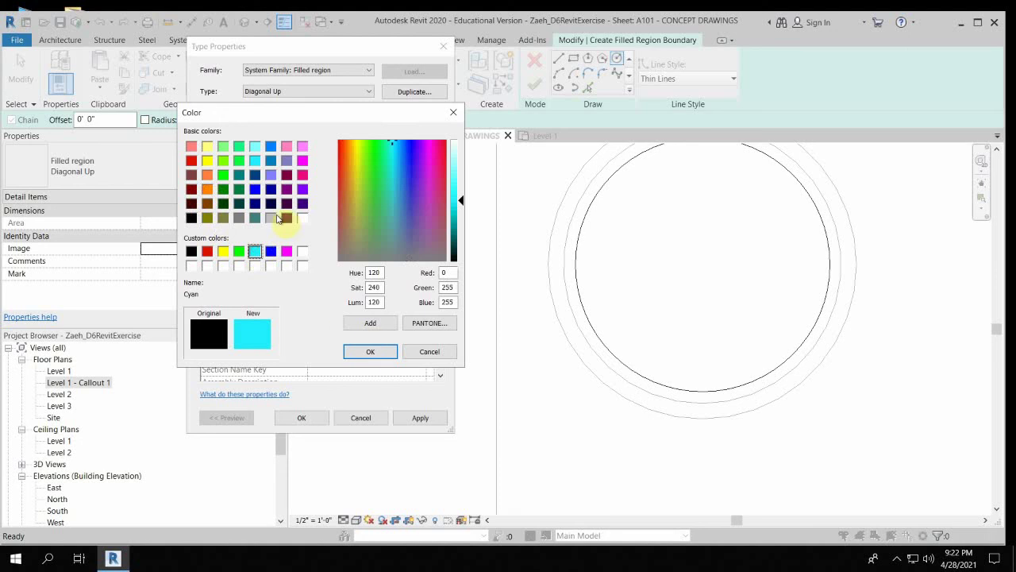
{"action": "left_click", "coordinate": [254, 189]}
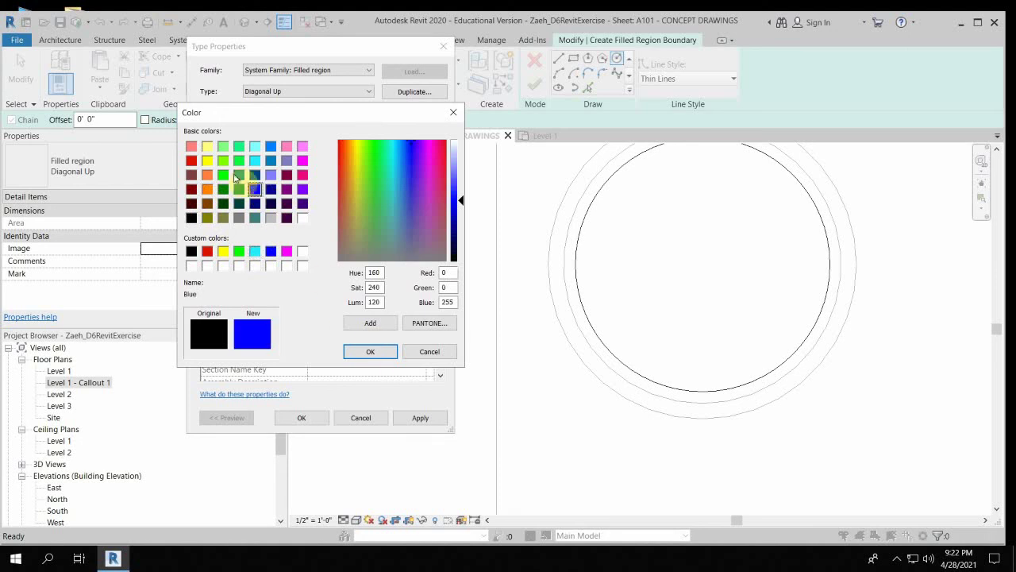
{"action": "left_click", "coordinate": [369, 354]}
{"action": "left_click", "coordinate": [422, 417]}
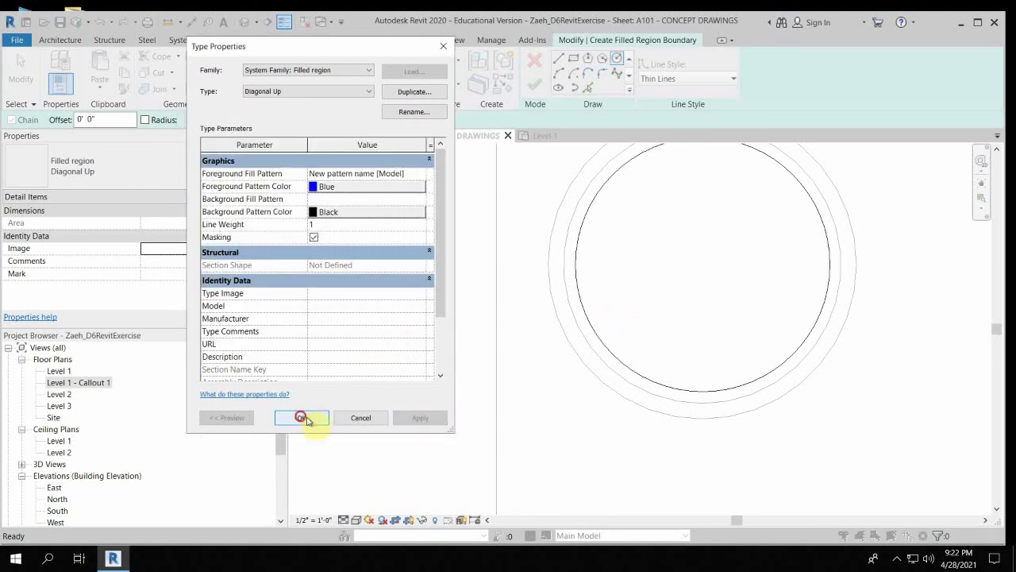
{"action": "left_click", "coordinate": [302, 418]}
Finish the circular filled region boundary inside the lower stool and deselect the region.
{"action": "scroll", "coordinate": [639, 345], "scroll_direction": "down", "scroll_amount": 2}
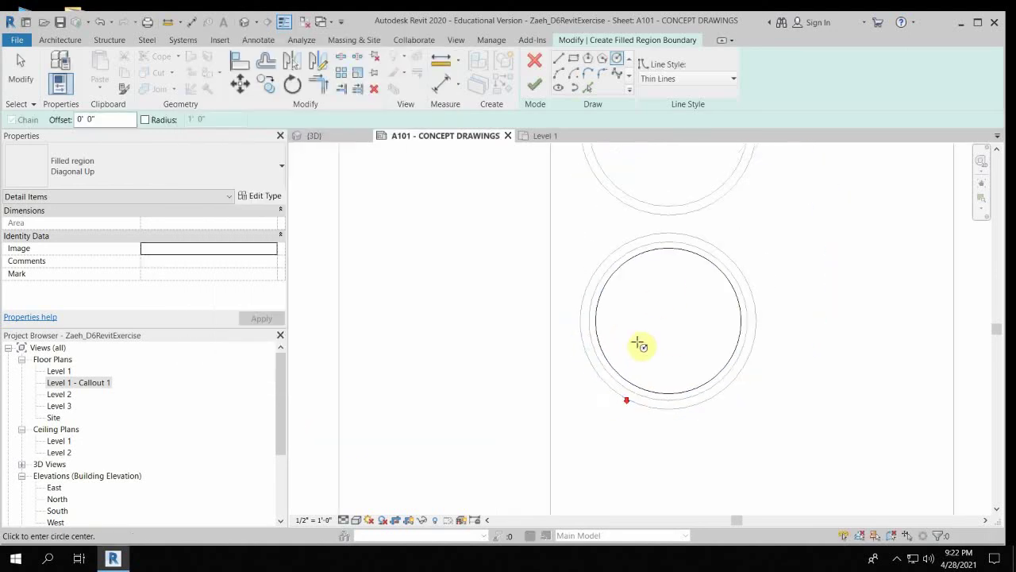
{"action": "left_click", "coordinate": [534, 85]}
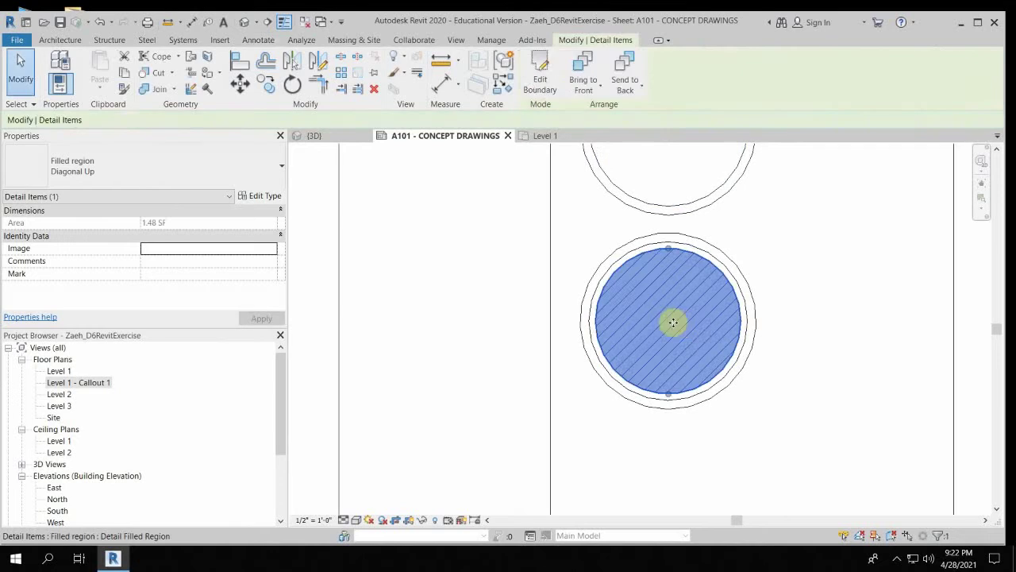
{"action": "left_click", "coordinate": [798, 378]}
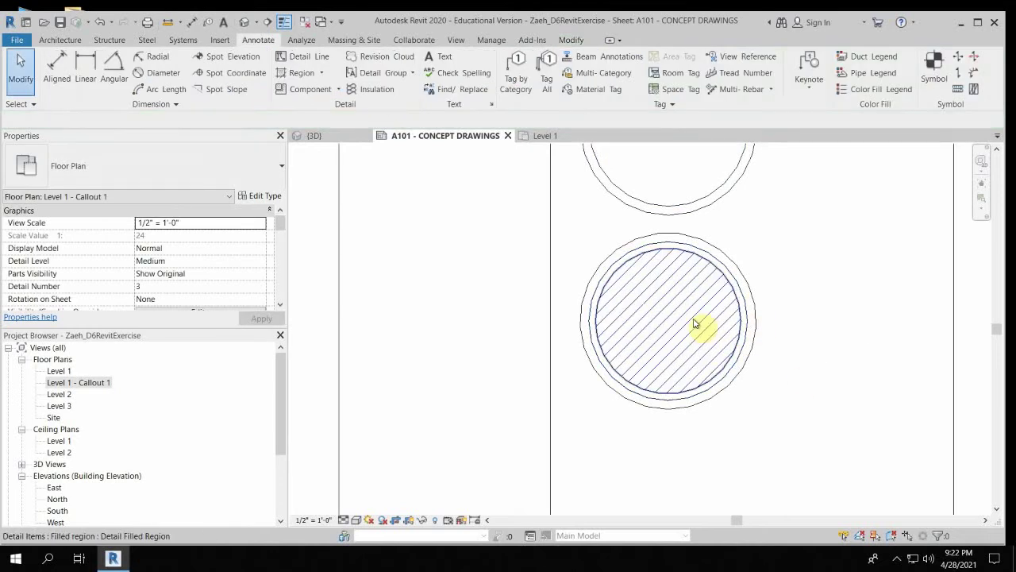
Shorten the callout view's crop region by moving its upper edge down toward the furniture.
{"action": "scroll", "coordinate": [694, 323], "scroll_direction": "down", "scroll_amount": 4}
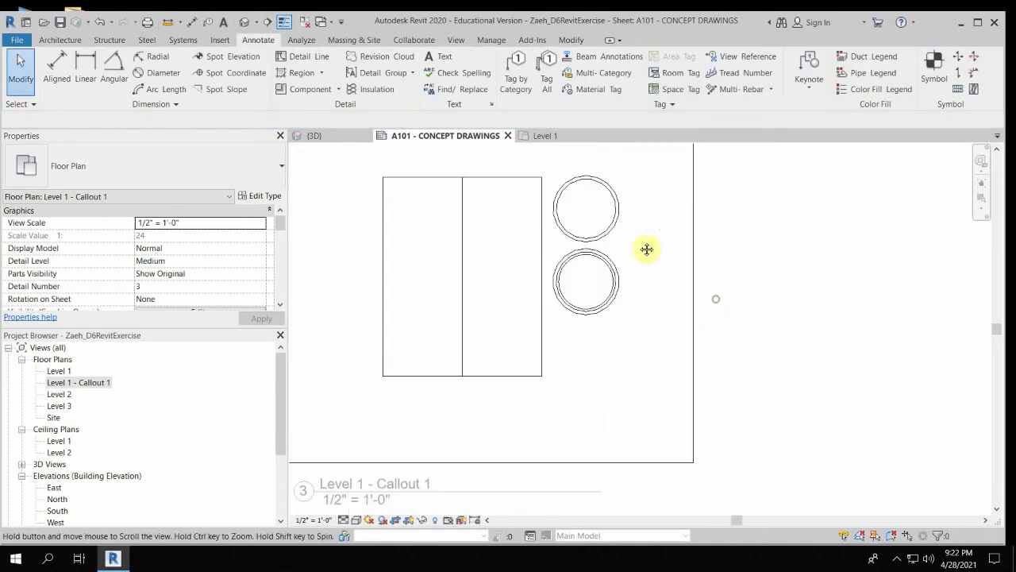
{"action": "scroll", "coordinate": [508, 282], "scroll_direction": "down", "scroll_amount": 3}
{"action": "scroll", "coordinate": [514, 274], "scroll_direction": "up", "scroll_amount": 4}
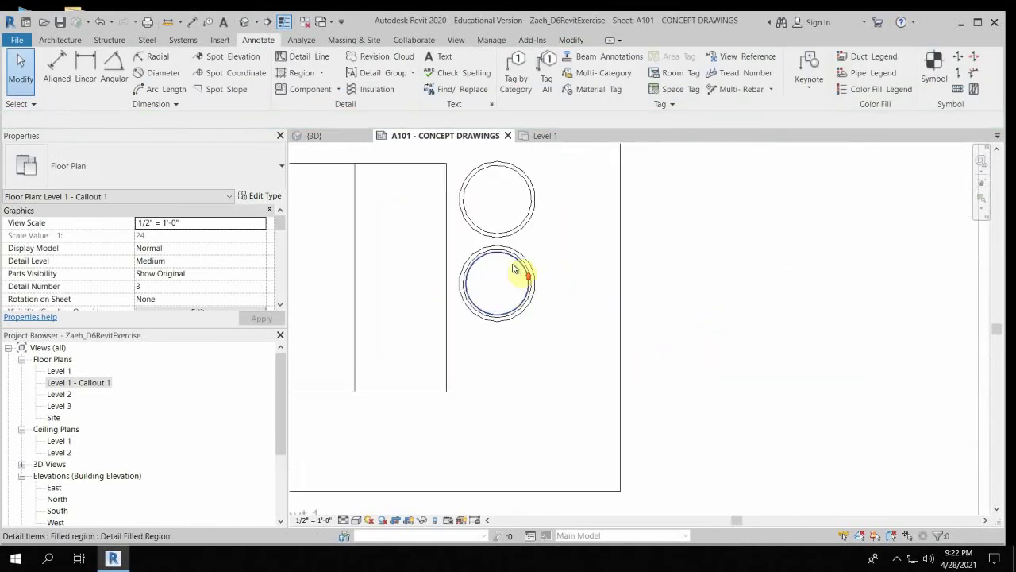
{"action": "scroll", "coordinate": [508, 325], "scroll_direction": "down", "scroll_amount": 5}
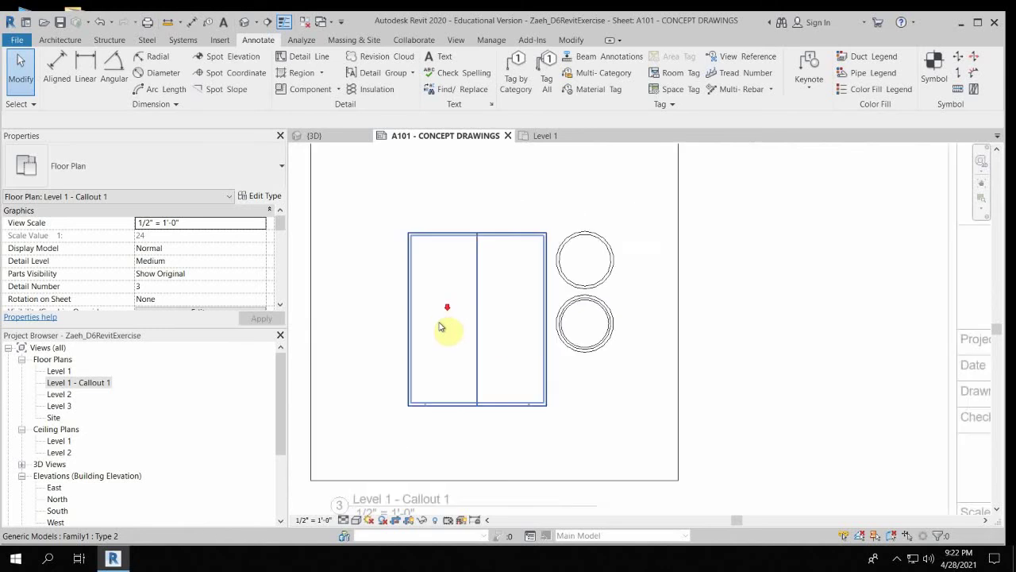
{"action": "left_click", "coordinate": [443, 262]}
{"action": "scroll", "coordinate": [453, 220], "scroll_direction": "up", "scroll_amount": 4}
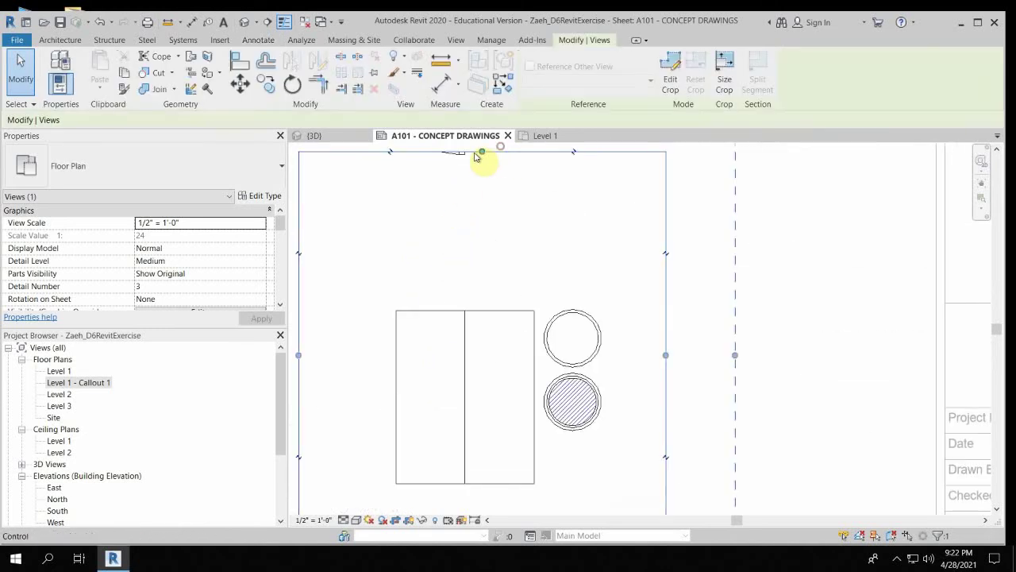
{"action": "left_click_drag", "start_coordinate": [481, 150], "coordinate": [481, 175]}
{"action": "left_click", "coordinate": [503, 240]}
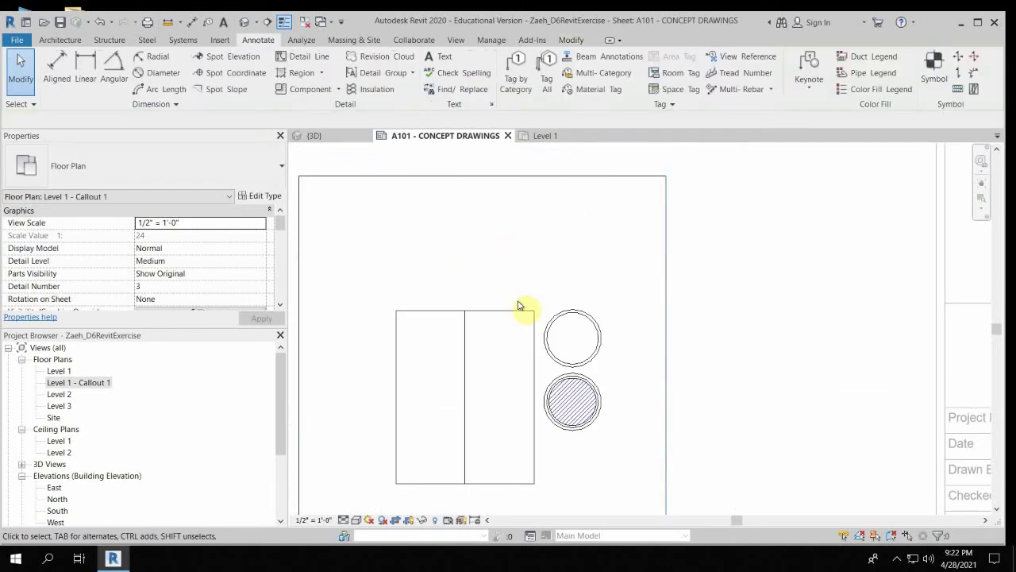
Place a building elevation marker above the rectangular table in the callout plan.
{"action": "scroll", "coordinate": [508, 281], "scroll_direction": "down", "scroll_amount": 1}
{"action": "scroll", "coordinate": [511, 280], "scroll_direction": "down", "scroll_amount": 1}
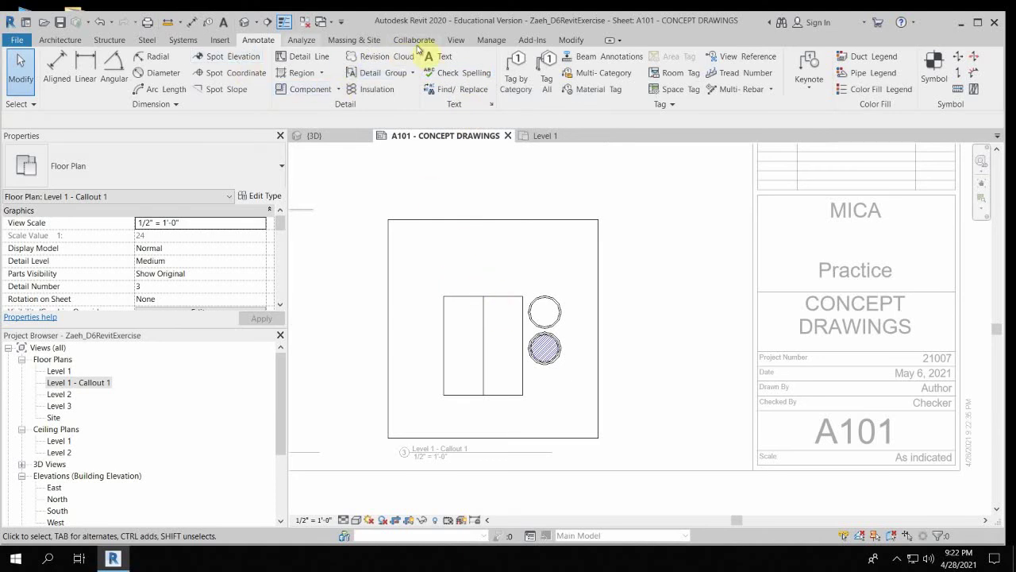
{"action": "left_click", "coordinate": [457, 40]}
{"action": "left_click", "coordinate": [476, 73]}
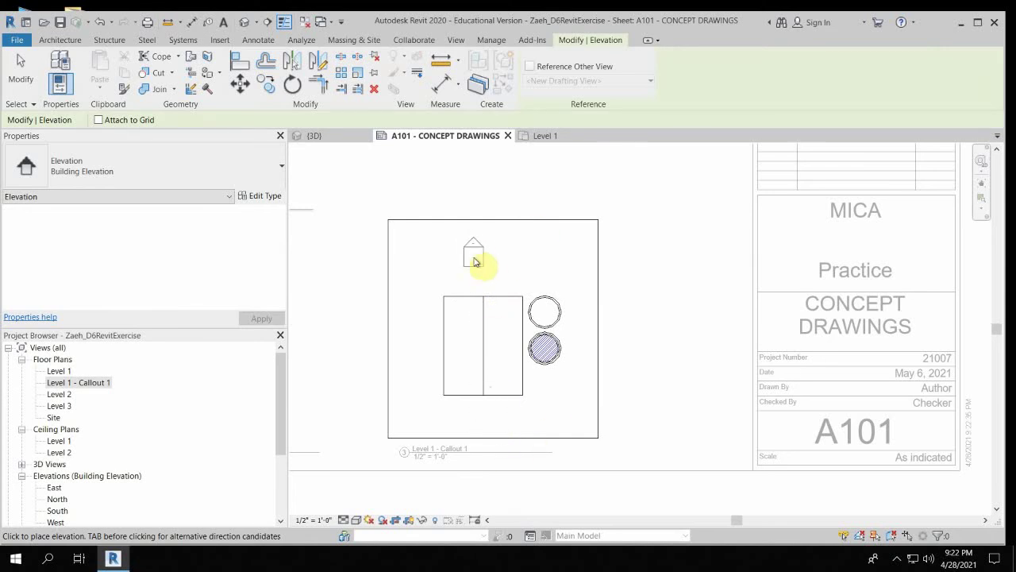
{"action": "left_click", "coordinate": [482, 260]}
{"action": "scroll", "coordinate": [492, 270], "scroll_direction": "up", "scroll_amount": 3}
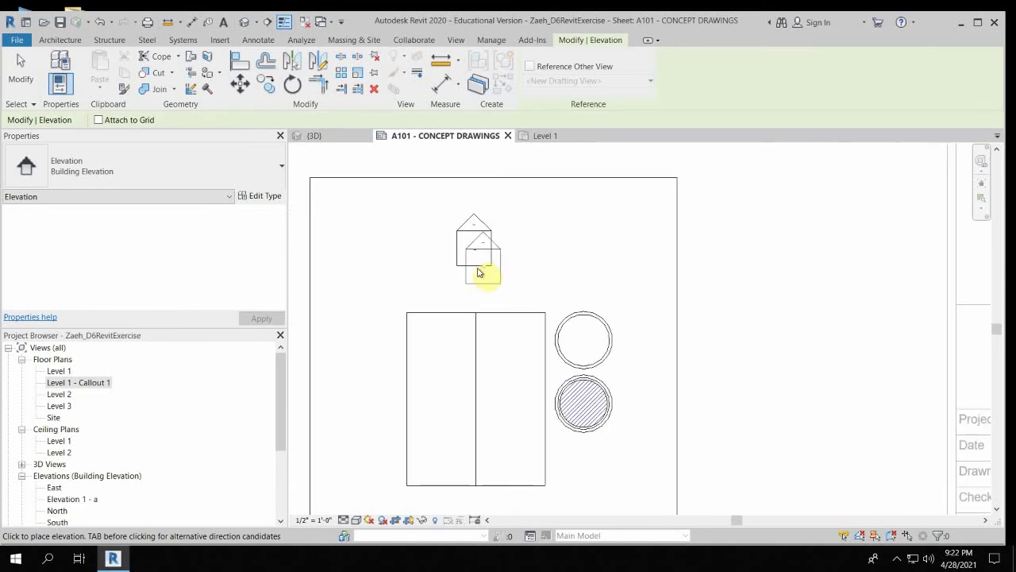
{"action": "key", "text": "Escape"}
{"action": "key", "text": "Escape"}
Switch the elevation marker's viewing direction to face down toward the table, turning off its upward arrow.
{"action": "left_click", "coordinate": [470, 267]}
{"action": "left_click", "coordinate": [473, 299]}
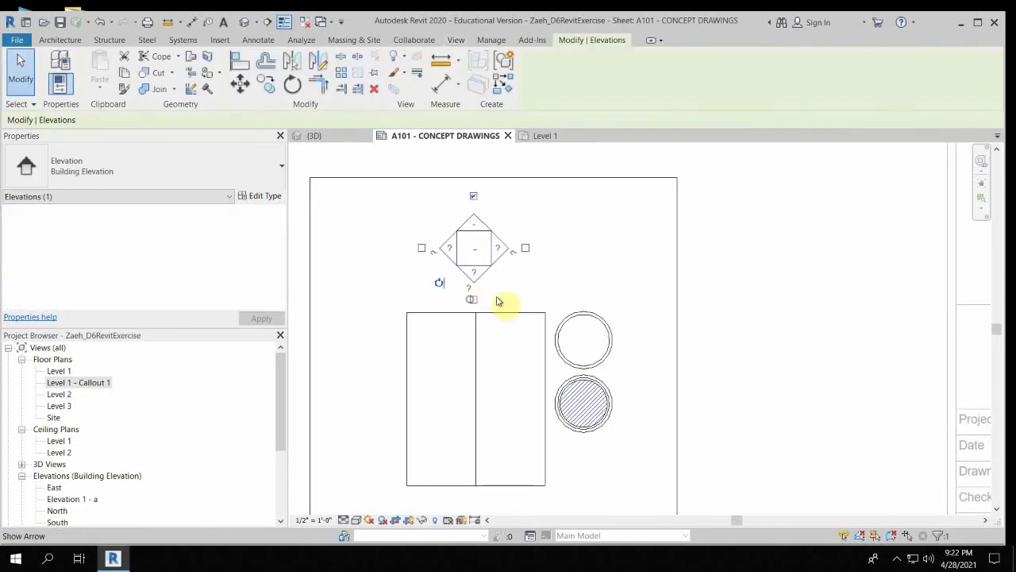
{"action": "left_click", "coordinate": [473, 195]}
{"action": "left_click", "coordinate": [543, 283]}
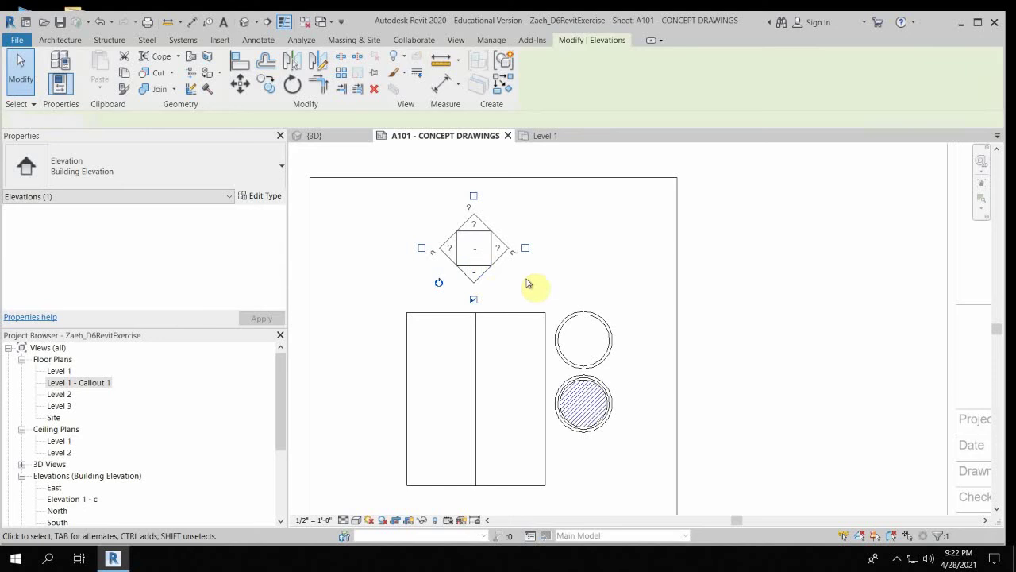
{"action": "key", "text": "Escape"}
Examine the new elevation view's crop, far clipping and identity properties.
{"action": "left_click", "coordinate": [475, 274]}
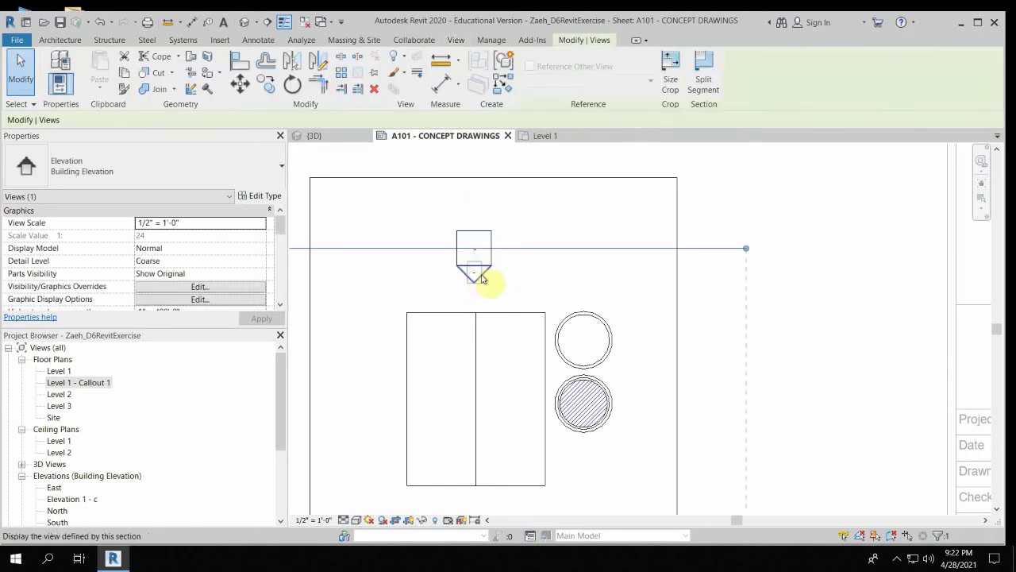
{"action": "scroll", "coordinate": [190, 247], "scroll_direction": "down", "scroll_amount": 5}
{"action": "scroll", "coordinate": [185, 248], "scroll_direction": "up", "scroll_amount": 3}
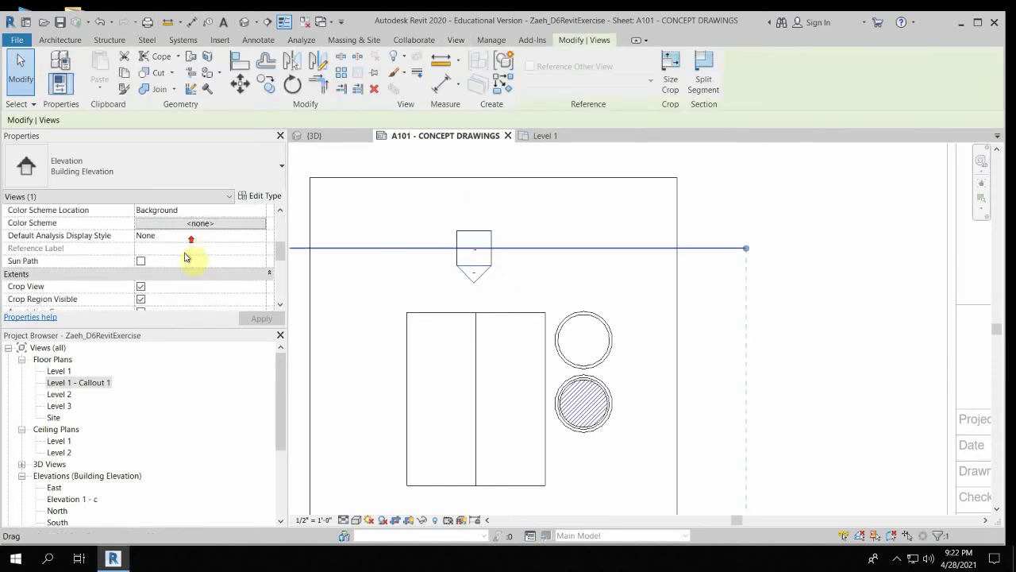
{"action": "scroll", "coordinate": [175, 234], "scroll_direction": "down", "scroll_amount": 4}
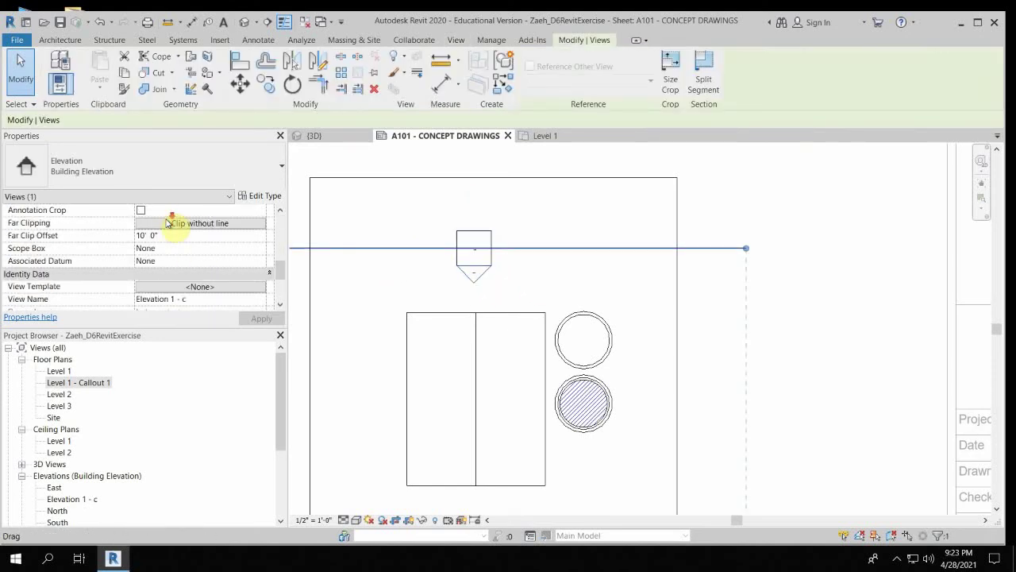
{"action": "left_click", "coordinate": [847, 294]}
Hide the crop region of the Level 1 - Callout 1 view and deactivate the view on the sheet.
{"action": "scroll", "coordinate": [669, 291], "scroll_direction": "down", "scroll_amount": 3}
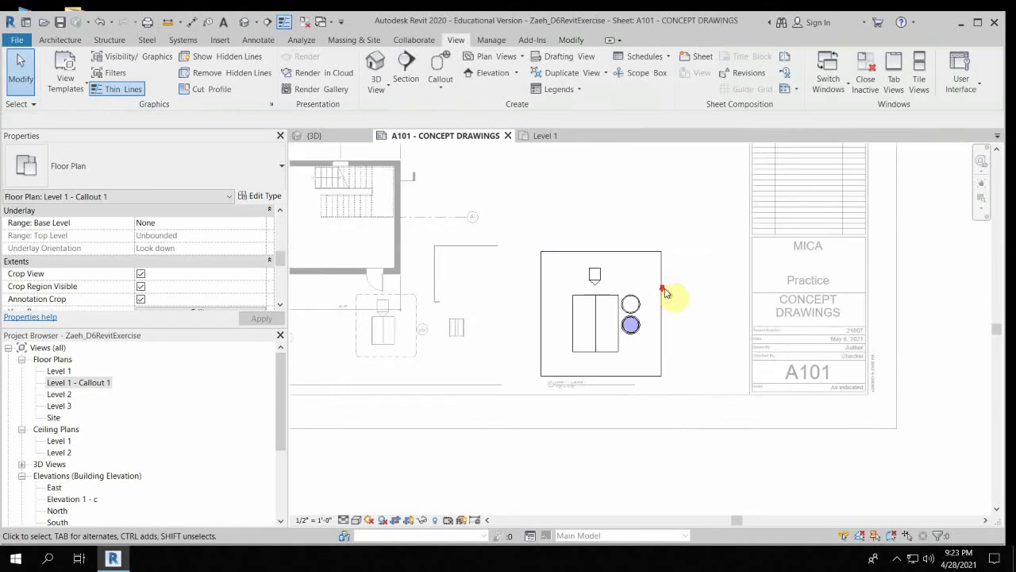
{"action": "right_click", "coordinate": [691, 288]}
{"action": "left_click", "coordinate": [675, 324]}
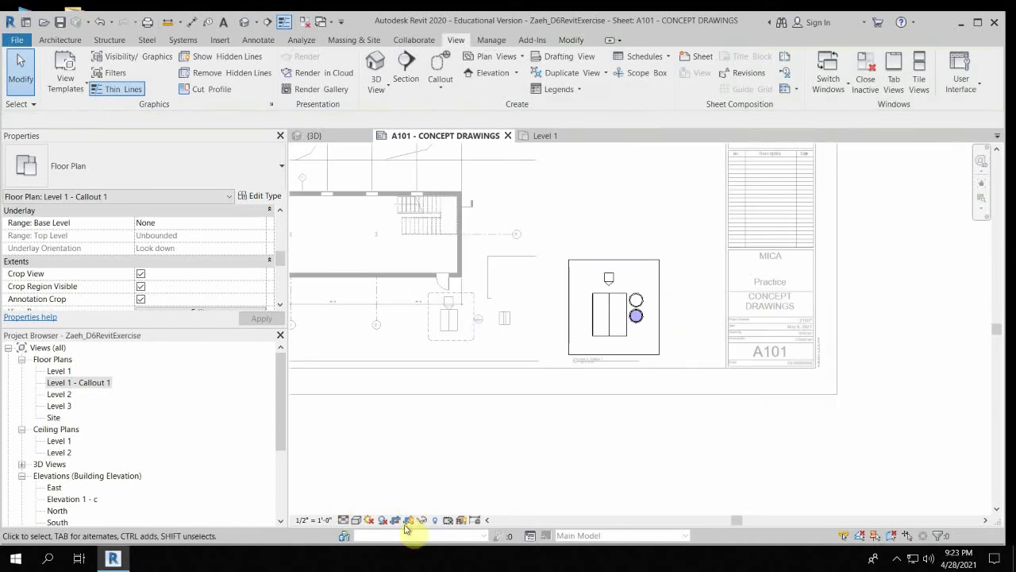
{"action": "right_click", "coordinate": [645, 242]}
{"action": "left_click", "coordinate": [692, 297]}
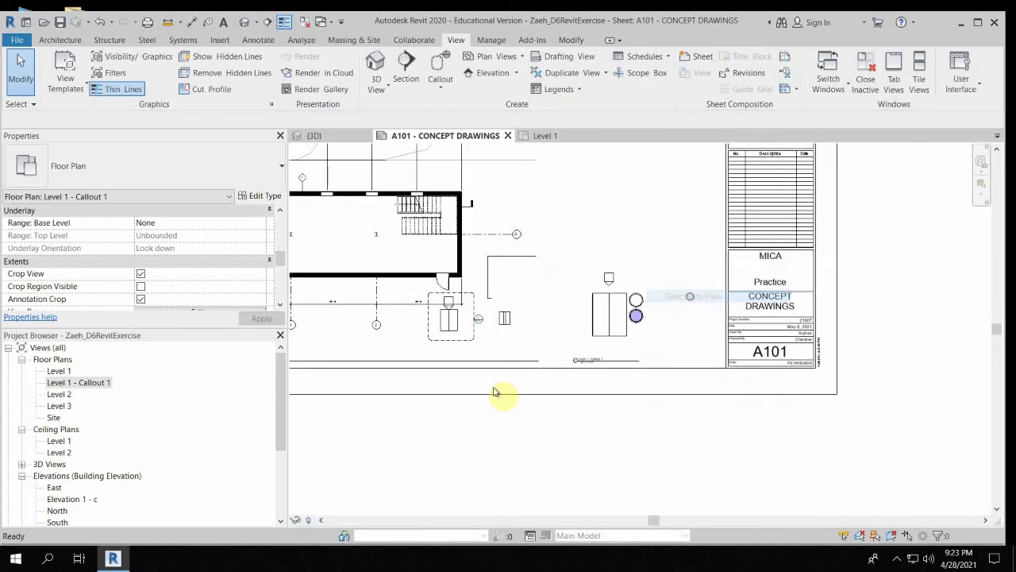
Place the Elevation 1 - c view on sheet A101, above the Level 1 - Callout 1 view.
{"action": "scroll", "coordinate": [108, 421], "scroll_direction": "down", "scroll_amount": 2}
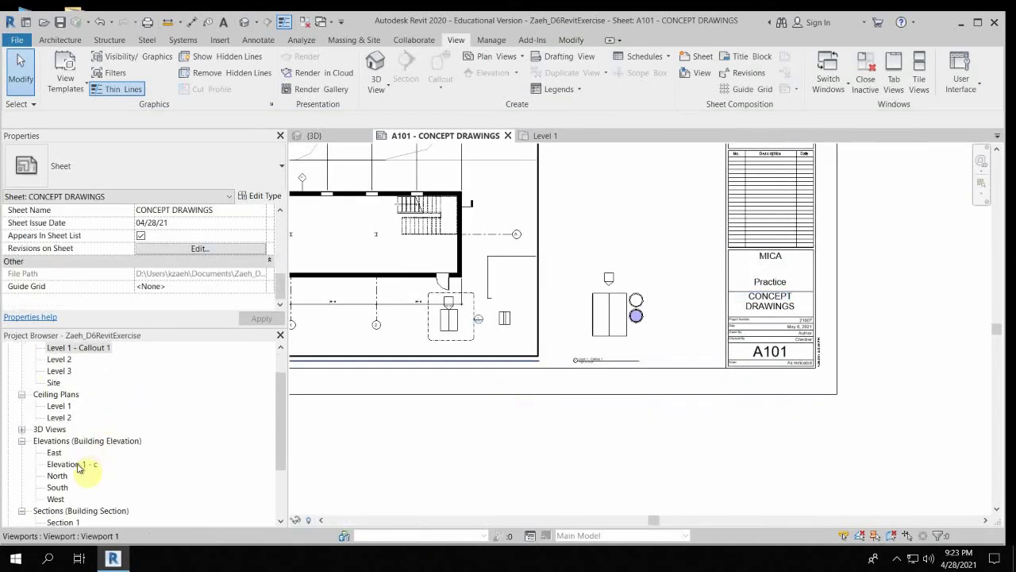
{"action": "left_click", "coordinate": [80, 463]}
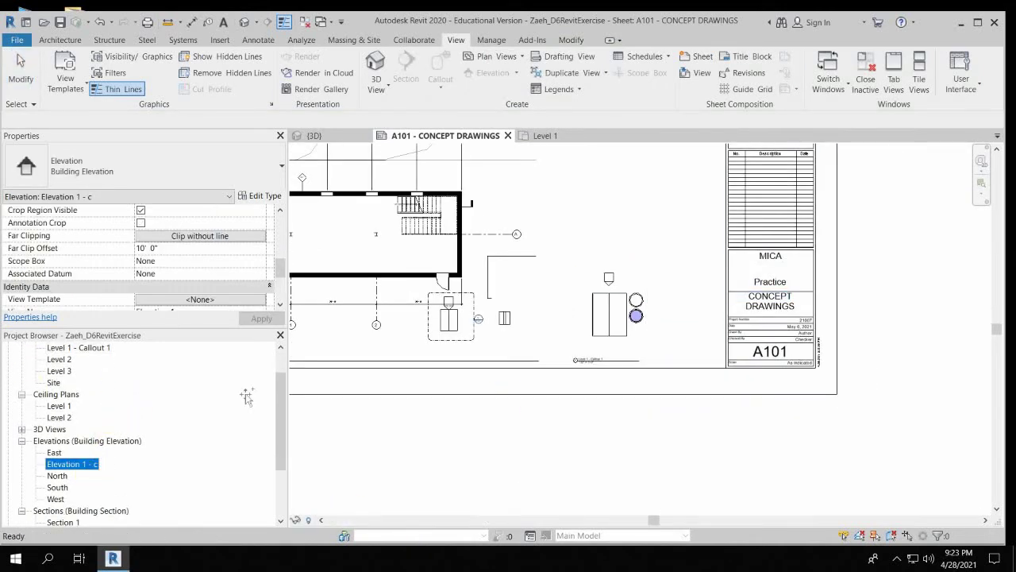
{"action": "left_click", "coordinate": [621, 238]}
{"action": "scroll", "coordinate": [627, 236], "scroll_direction": "down", "scroll_amount": 2}
{"action": "left_click_drag", "start_coordinate": [626, 237], "coordinate": [643, 157]}
{"action": "middle_click_drag", "start_coordinate": [658, 190], "coordinate": [594, 289]}
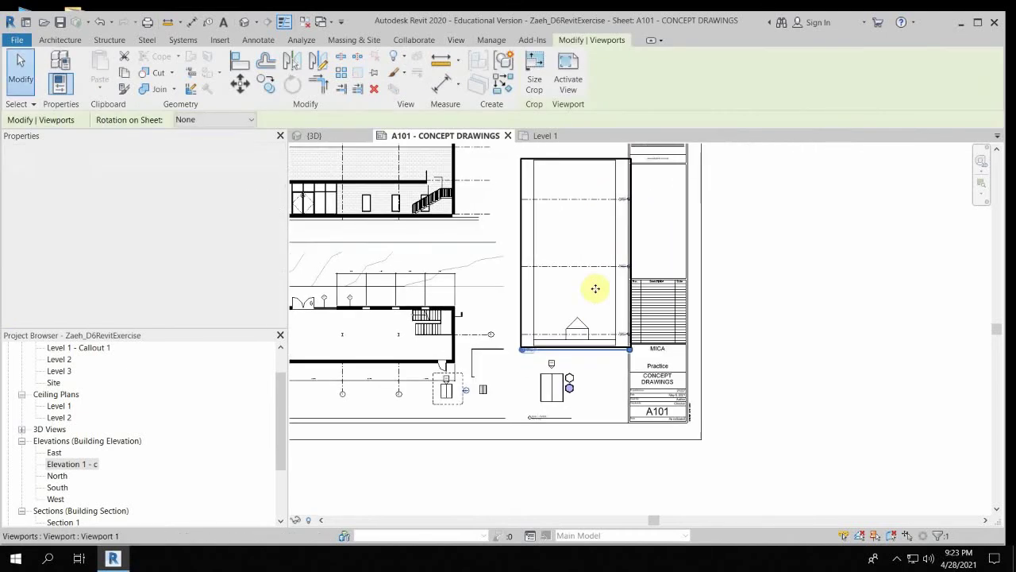
Activate the Elevation 1 - c view and tighten its crop region closely around the gabled furniture piece.
{"action": "double_click", "coordinate": [529, 245]}
{"action": "left_click", "coordinate": [535, 230]}
{"action": "left_click_drag", "start_coordinate": [575, 161], "coordinate": [581, 317]}
{"action": "scroll", "coordinate": [543, 335], "scroll_direction": "up", "scroll_amount": 3}
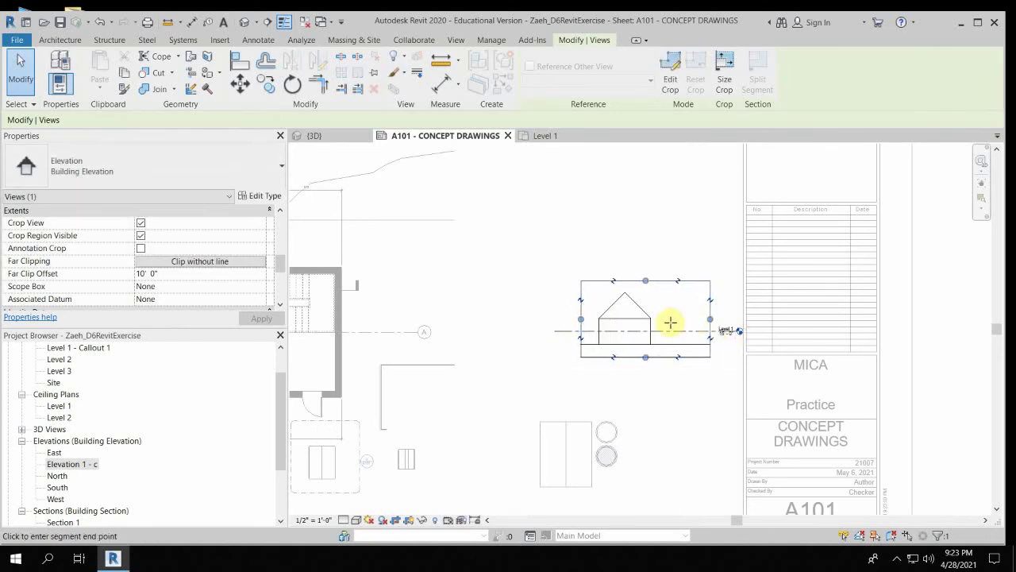
{"action": "left_click_drag", "start_coordinate": [670, 322], "coordinate": [665, 320]}
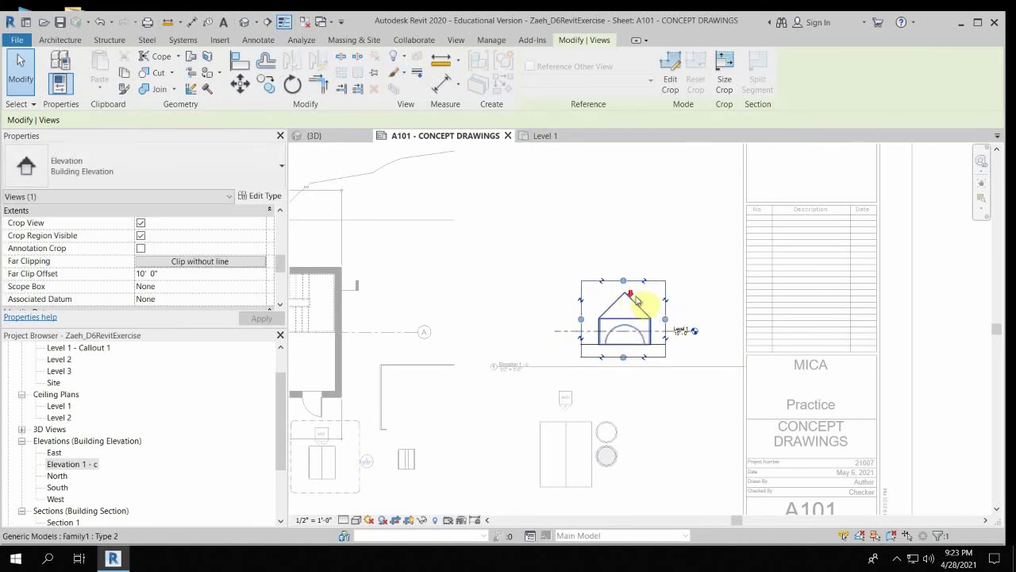
Hide the crop region of the Elevation 1 - c view and deactivate the view on the sheet.
{"action": "scroll", "coordinate": [635, 300], "scroll_direction": "down", "scroll_amount": 2}
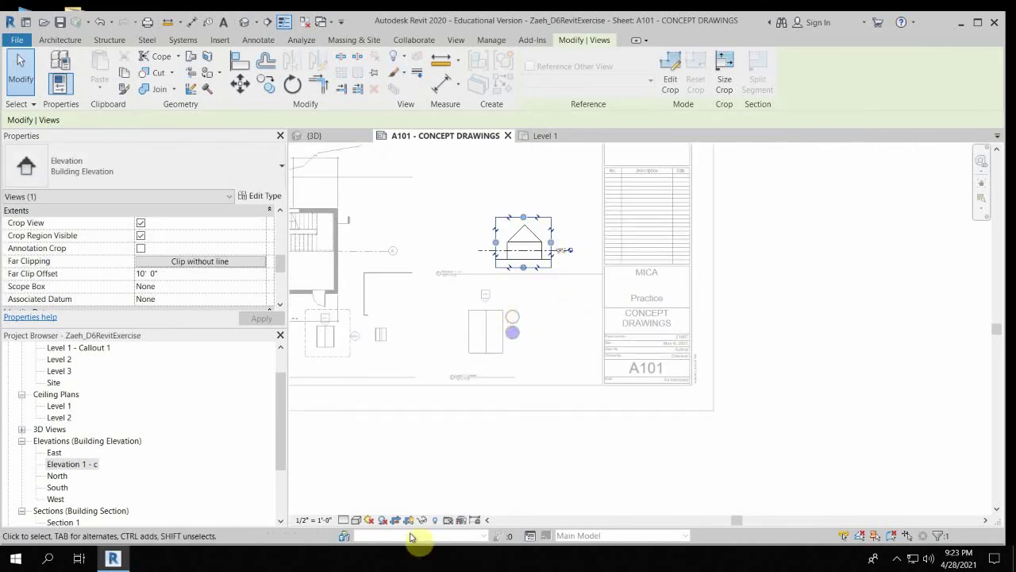
{"action": "key", "text": "Escape"}
{"action": "scroll", "coordinate": [545, 259], "scroll_direction": "up", "scroll_amount": 2}
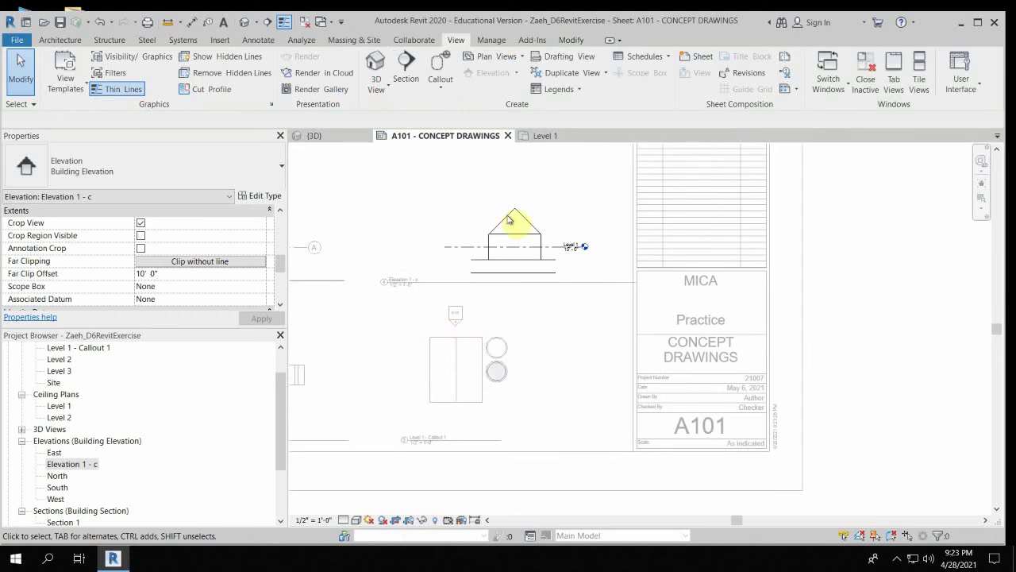
{"action": "right_click", "coordinate": [569, 193]}
{"action": "left_click", "coordinate": [615, 242]}
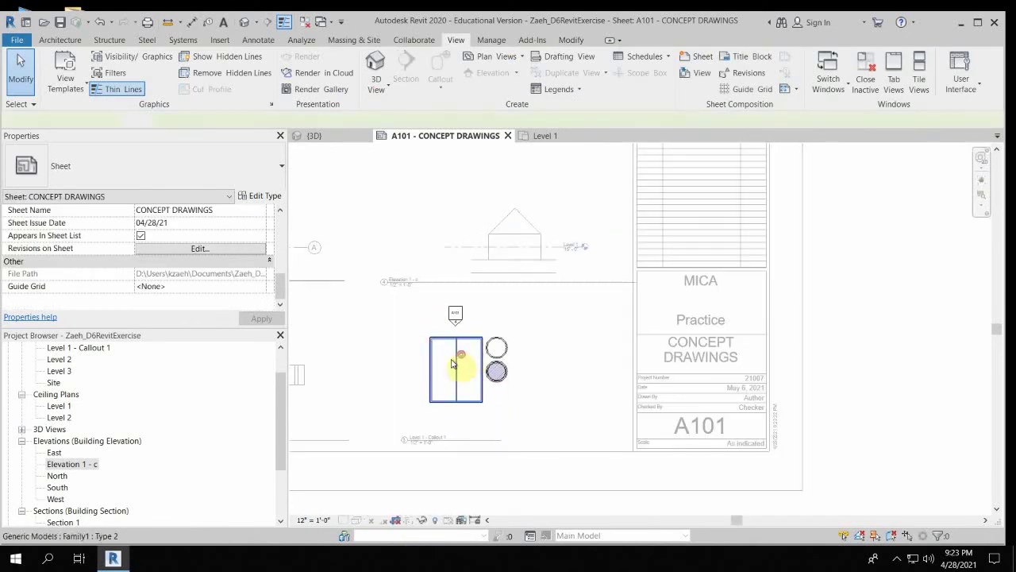
Rotate the rectangular table in the callout plan by 180 degrees, then deactivate the view.
{"action": "left_click", "coordinate": [451, 363]}
{"action": "left_click", "coordinate": [292, 85]}
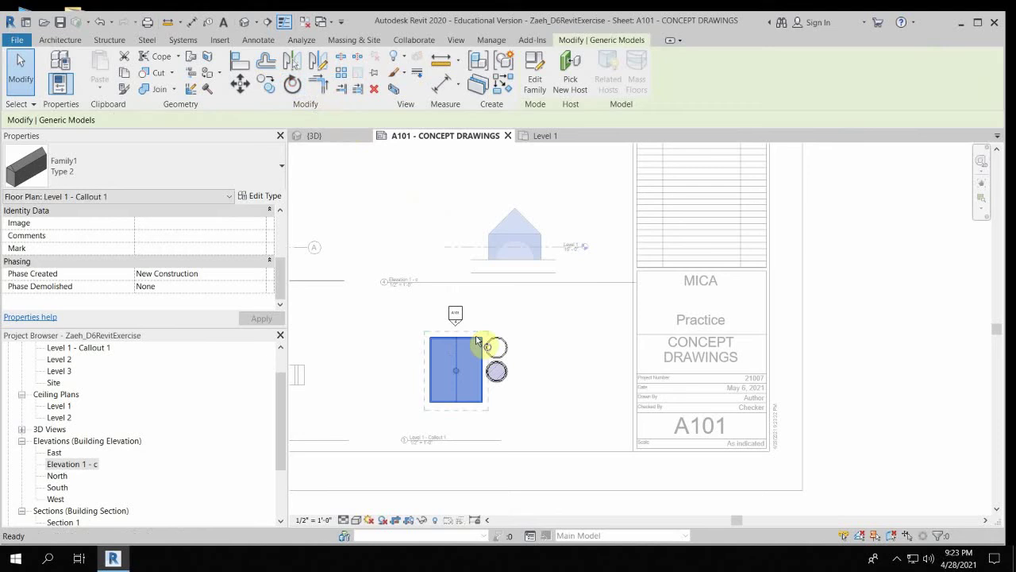
{"action": "left_click", "coordinate": [457, 229]}
{"action": "left_click", "coordinate": [457, 428]}
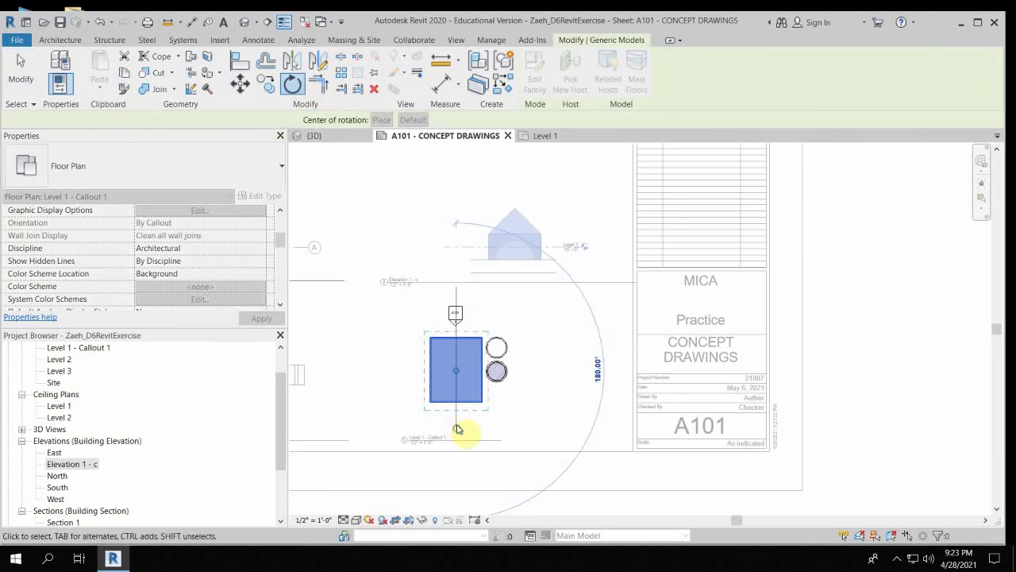
{"action": "left_click", "coordinate": [549, 326]}
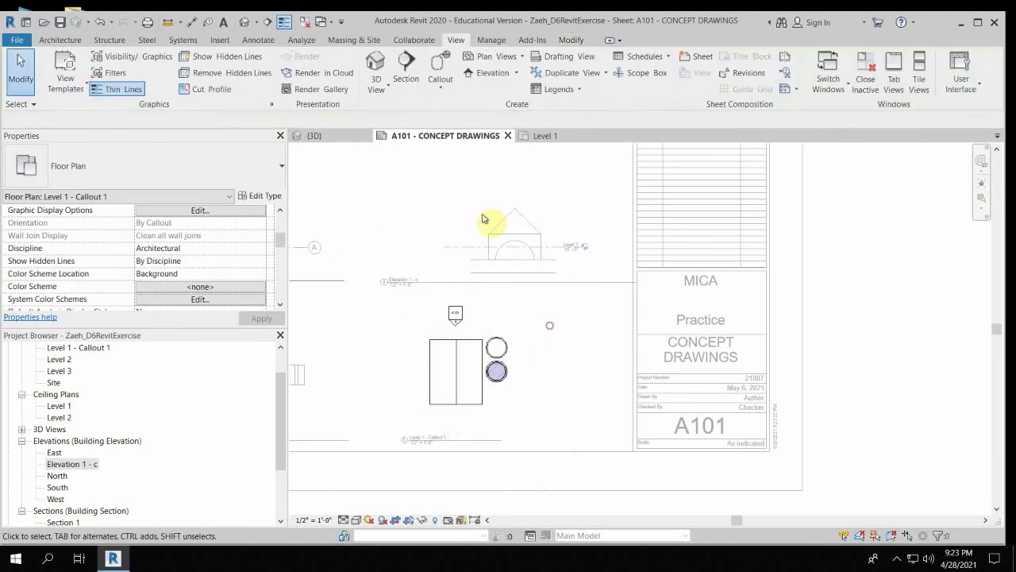
{"action": "right_click", "coordinate": [615, 406]}
{"action": "left_click", "coordinate": [651, 250]}
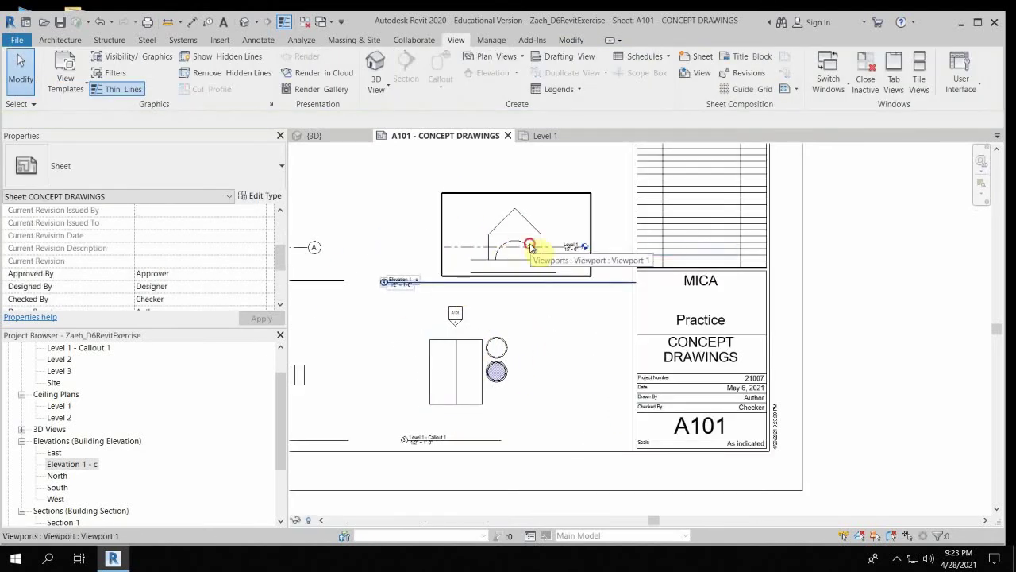
Move the Elevation 1 - c viewport over the callout plan so the furniture's side edges line up with the table's.
{"action": "left_click", "coordinate": [531, 247]}
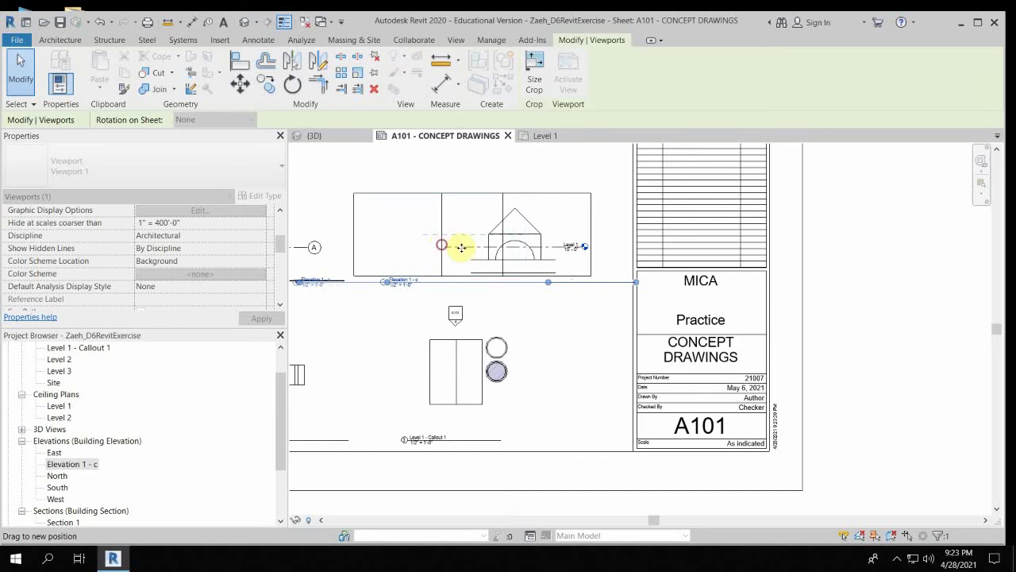
{"action": "mouse_move", "coordinate": [461, 247]}
{"action": "left_mouse_down"}
{"action": "mouse_move", "coordinate": [442, 244]}
{"action": "mouse_move", "coordinate": [473, 244]}
{"action": "left_mouse_up"}
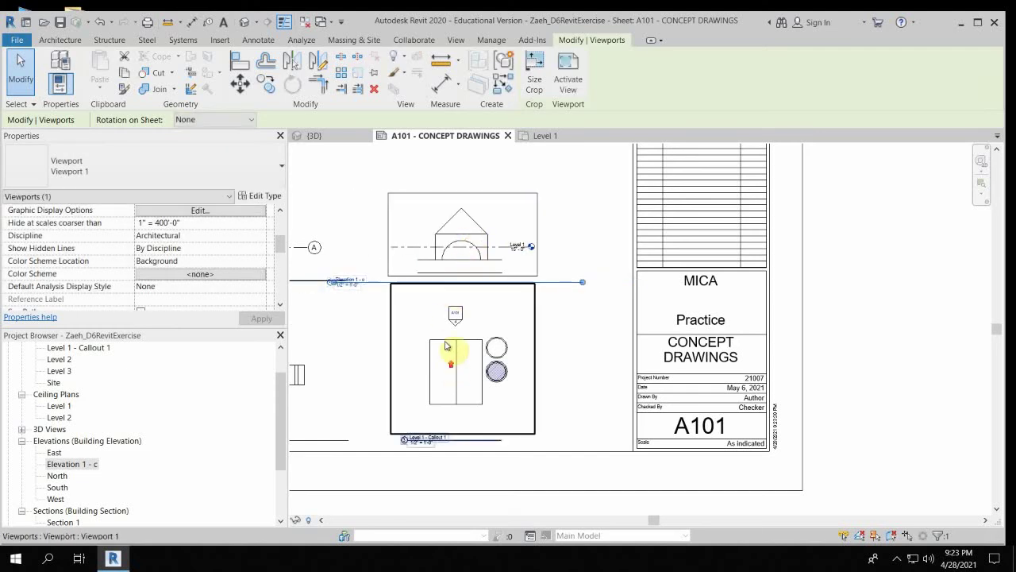
{"action": "scroll", "coordinate": [446, 345], "scroll_direction": "up", "scroll_amount": 2}
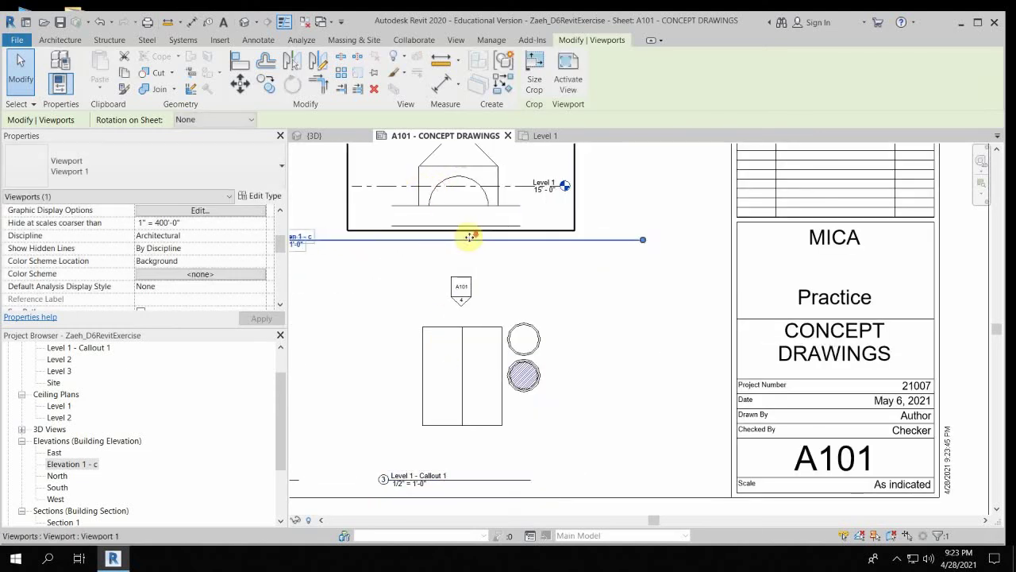
{"action": "scroll", "coordinate": [469, 236], "scroll_direction": "down", "scroll_amount": 2}
{"action": "middle_click_drag", "start_coordinate": [510, 300], "coordinate": [492, 366]}
{"action": "left_click_drag", "start_coordinate": [425, 268], "coordinate": [453, 402]}
{"action": "scroll", "coordinate": [449, 388], "scroll_direction": "up", "scroll_amount": 2}
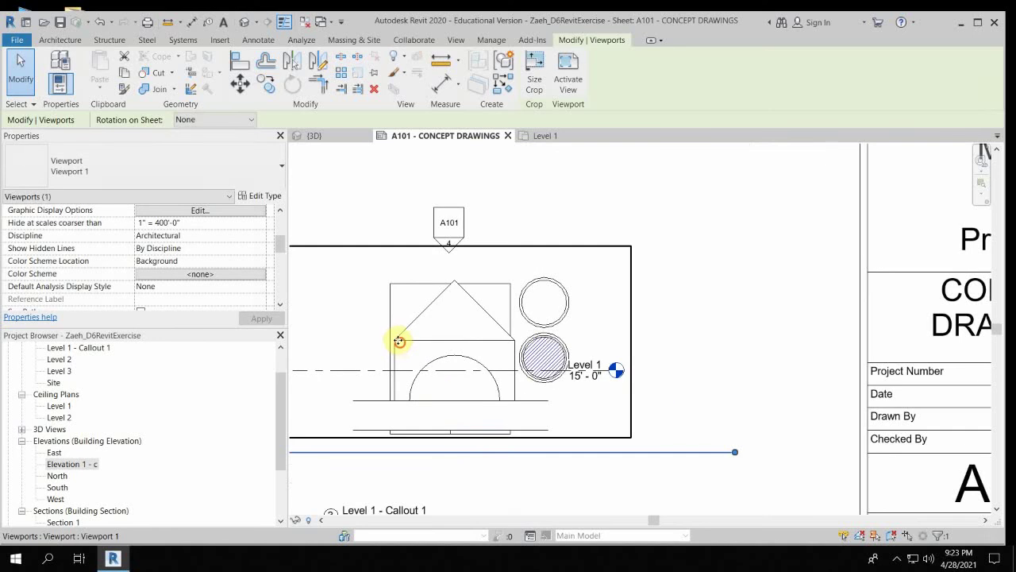
{"action": "mouse_move", "coordinate": [390, 336]}
{"action": "left_mouse_down"}
{"action": "mouse_move", "coordinate": [374, 336]}
{"action": "mouse_move", "coordinate": [381, 326]}
{"action": "left_mouse_up"}
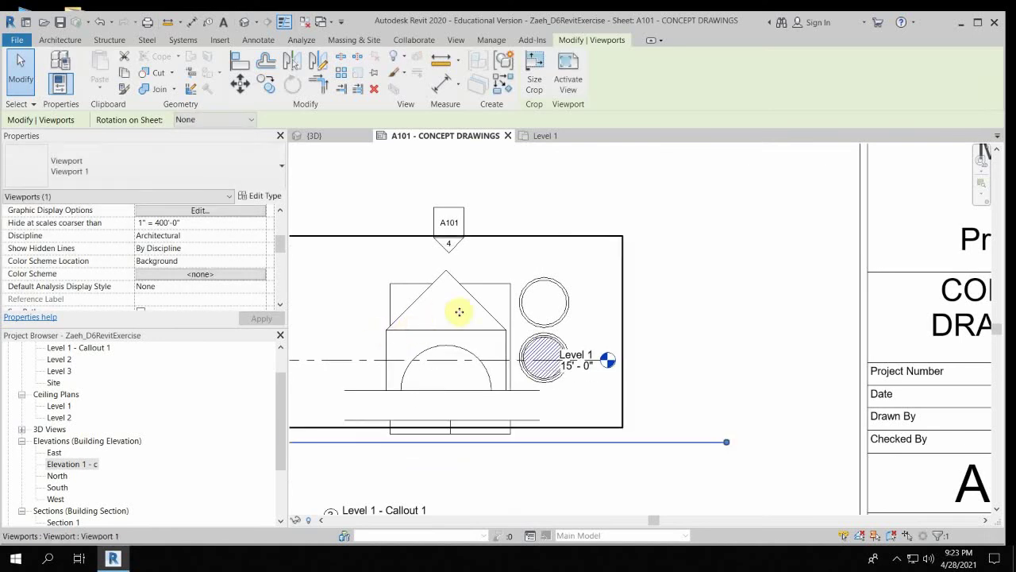
{"action": "key", "text": "Right"}
{"action": "key", "text": "Right"}
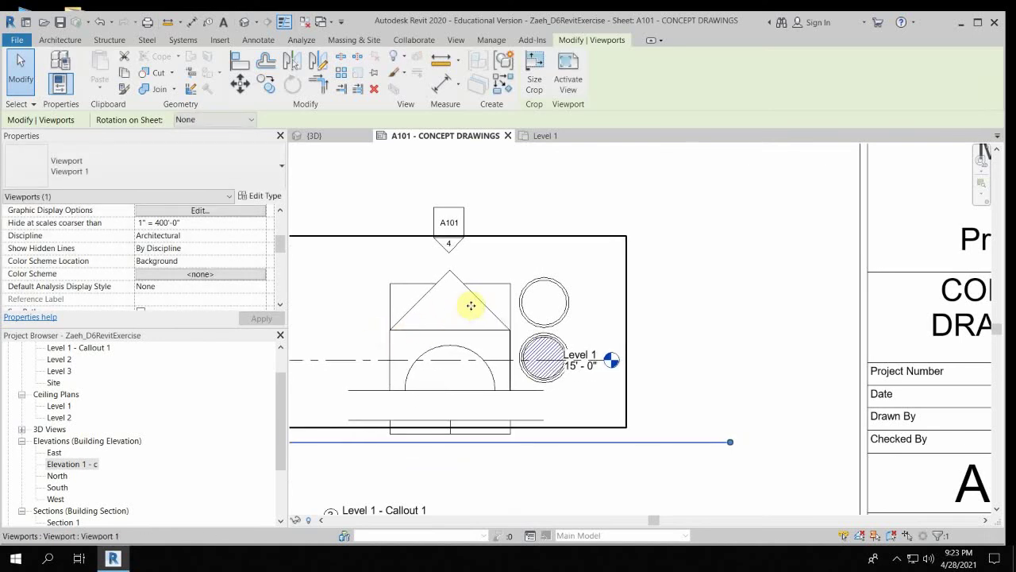
Nudge the aligned Elevation 1 - c viewport straight up until it sits clear above the callout plan.
{"action": "scroll", "coordinate": [447, 338], "scroll_direction": "down", "scroll_amount": 4}
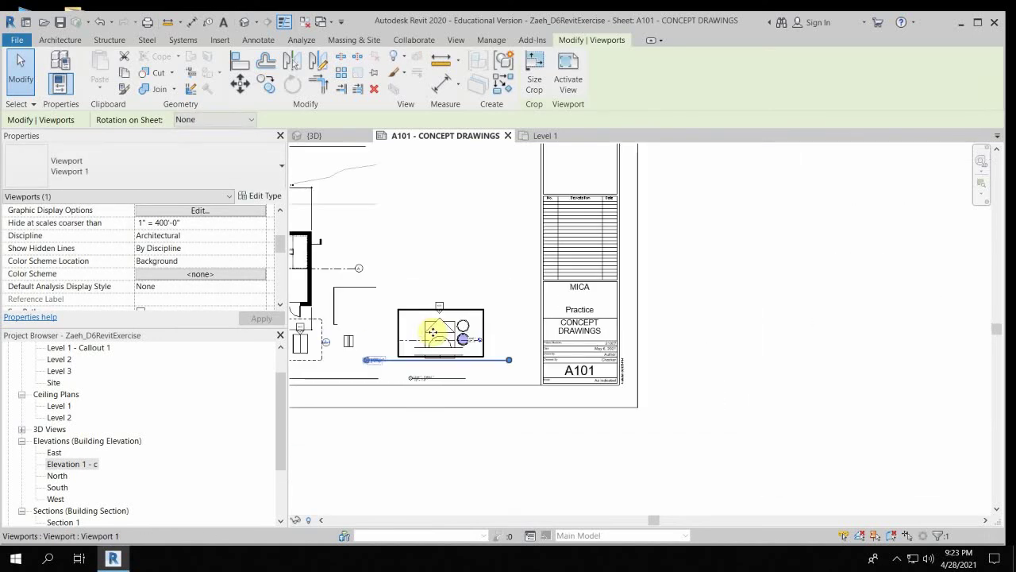
{"action": "key", "text": "Up"}
{"action": "key", "text": "Up"}
{"action": "key", "text": "Up"}
{"action": "key", "text": "Up"}
{"action": "key", "text": "Up"}
{"action": "key", "text": "Up"}
{"action": "key", "text": "Up"}
{"action": "key", "text": "Up"}
{"action": "key", "text": "Up"}
{"action": "key", "text": "Up"}
{"action": "key", "text": "Up"}
{"action": "key", "text": "Up"}
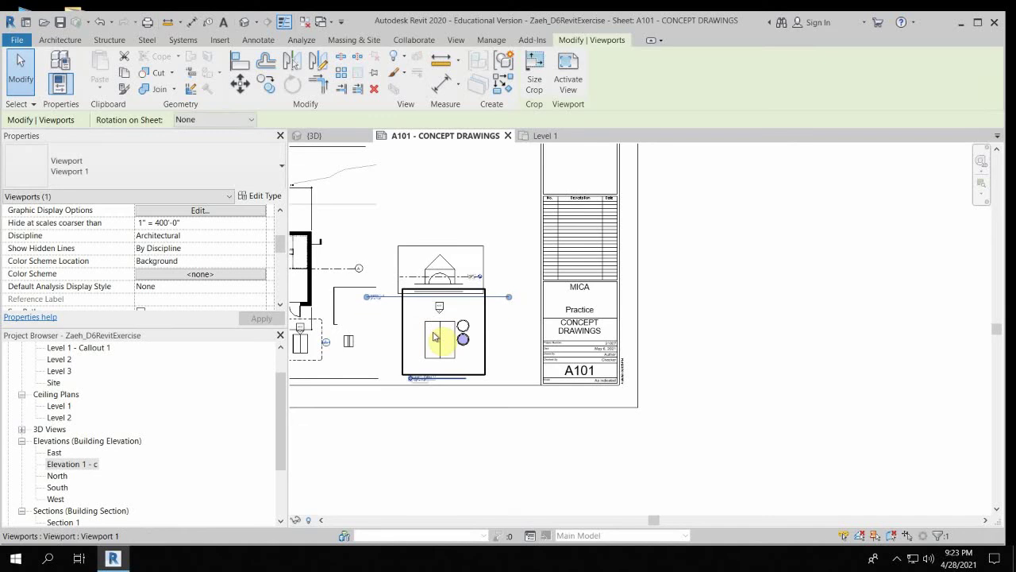
{"action": "left_click", "coordinate": [482, 188]}
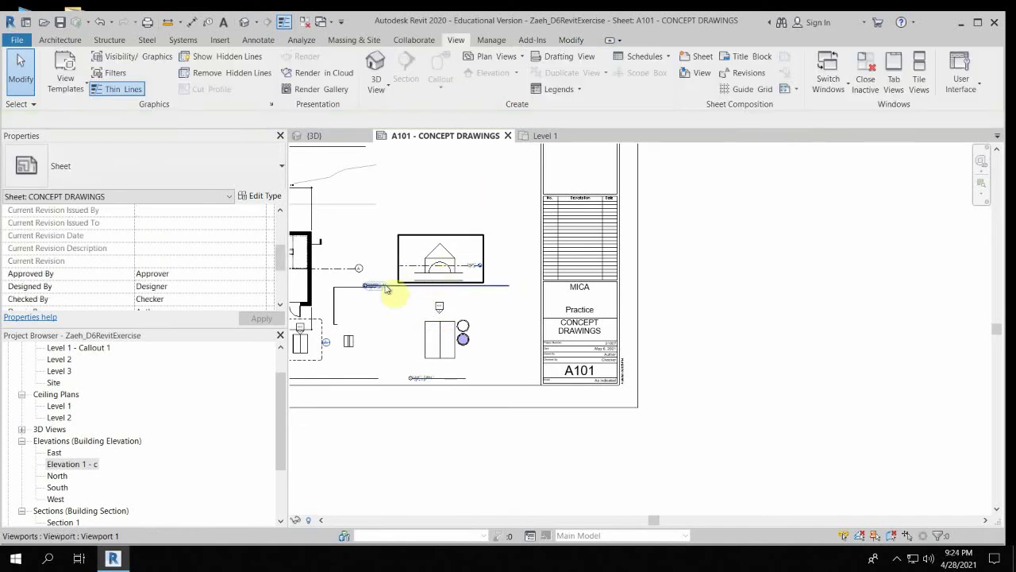
Shift the Elevation 1 - c view title beneath its drawing and shorten the title line to suit the view.
{"action": "left_click", "coordinate": [416, 291]}
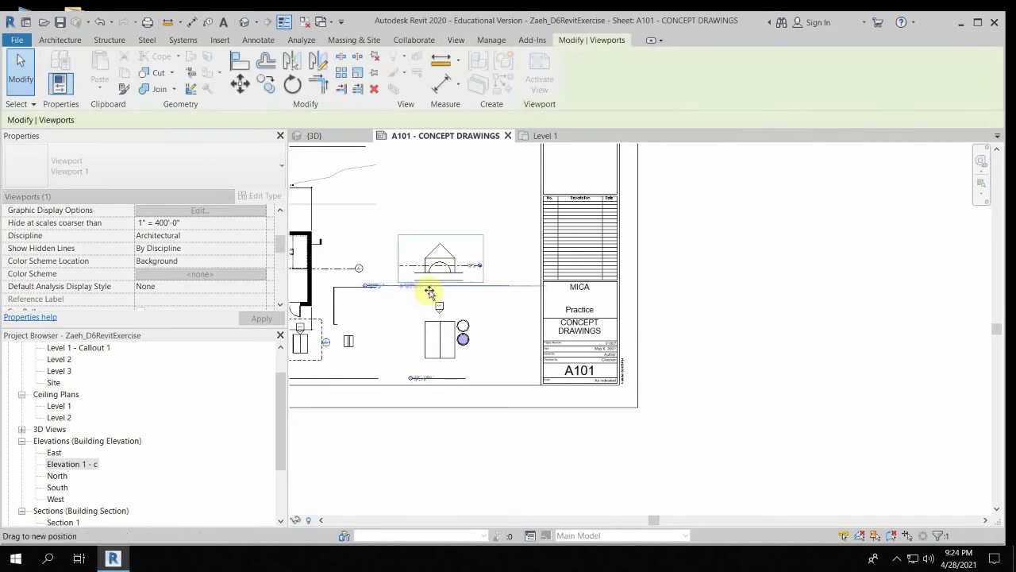
{"action": "left_click_drag", "start_coordinate": [429, 292], "coordinate": [439, 291]}
{"action": "left_click", "coordinate": [466, 254]}
{"action": "left_click_drag", "start_coordinate": [556, 285], "coordinate": [502, 266]}
{"action": "left_click", "coordinate": [476, 270]}
Activate the Elevation 1 - c view and hide the Level 1 line element in it.
{"action": "scroll", "coordinate": [470, 278], "scroll_direction": "up", "scroll_amount": 5}
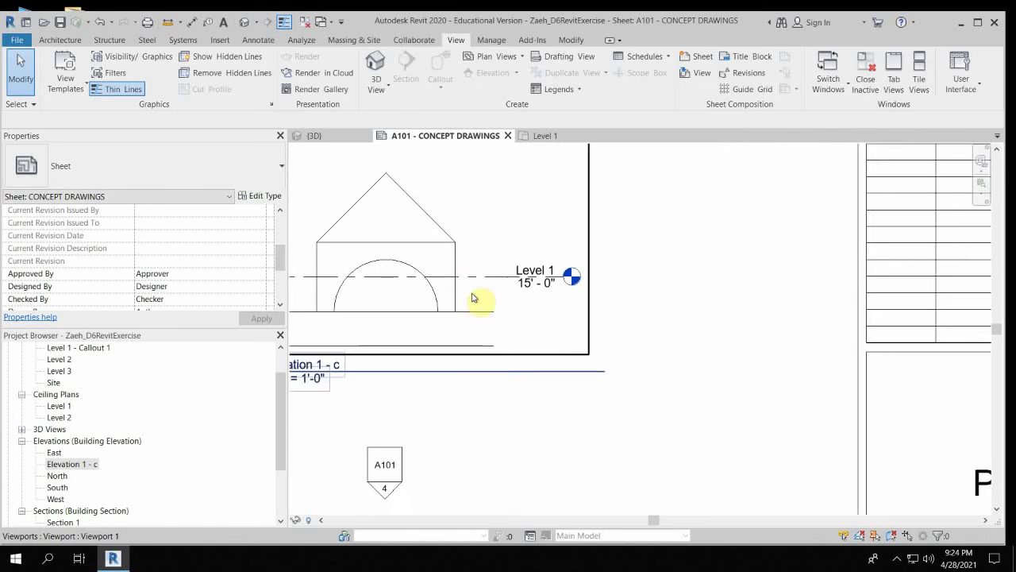
{"action": "double_click", "coordinate": [472, 295]}
{"action": "left_click", "coordinate": [481, 278]}
{"action": "right_click", "coordinate": [482, 279]}
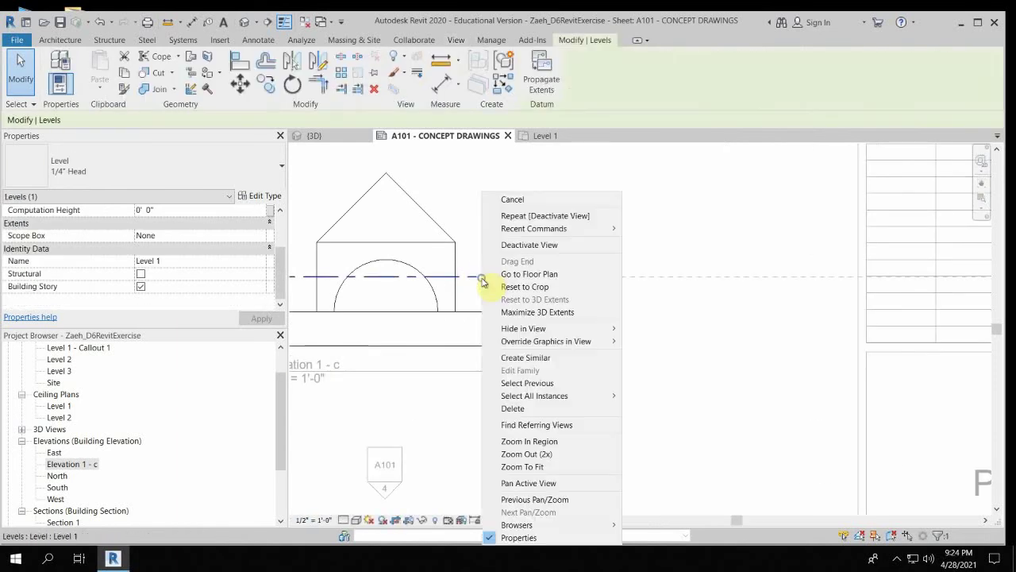
{"action": "mouse_move", "coordinate": [574, 329]}
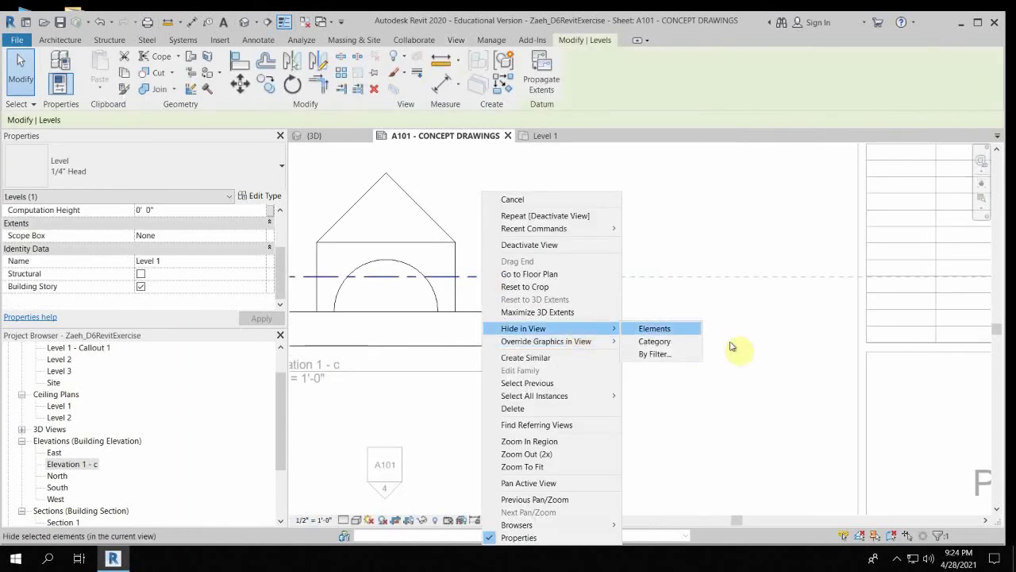
{"action": "left_click", "coordinate": [654, 329]}
{"action": "left_click", "coordinate": [524, 182]}
Add an aligned dimension for the height of the furniture's rectangular base, placed beside the elevation.
{"action": "scroll", "coordinate": [451, 289], "scroll_direction": "down", "scroll_amount": 3}
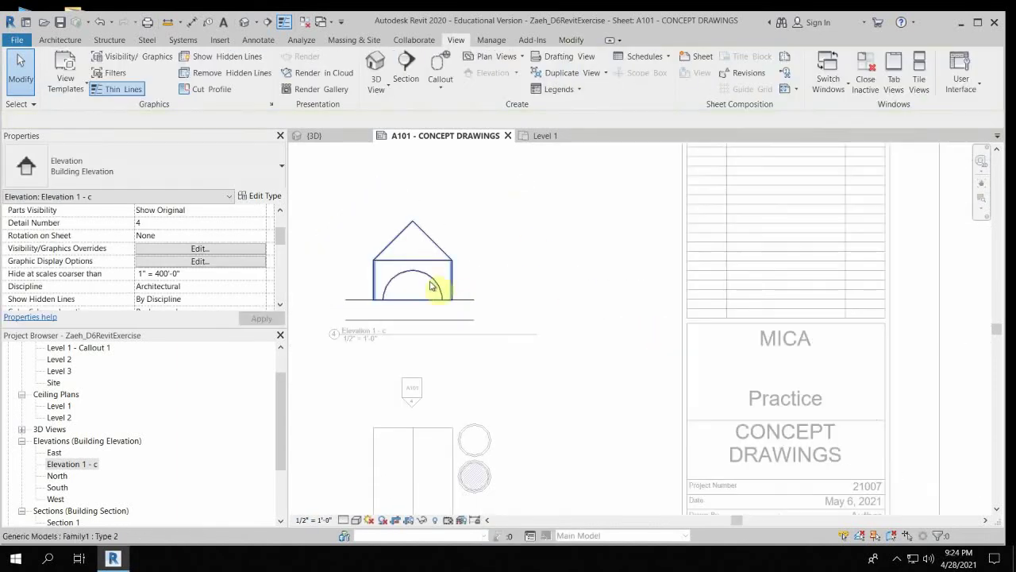
{"action": "middle_click_drag", "start_coordinate": [430, 282], "coordinate": [498, 333]}
{"action": "scroll", "coordinate": [510, 337], "scroll_direction": "up", "scroll_amount": 2}
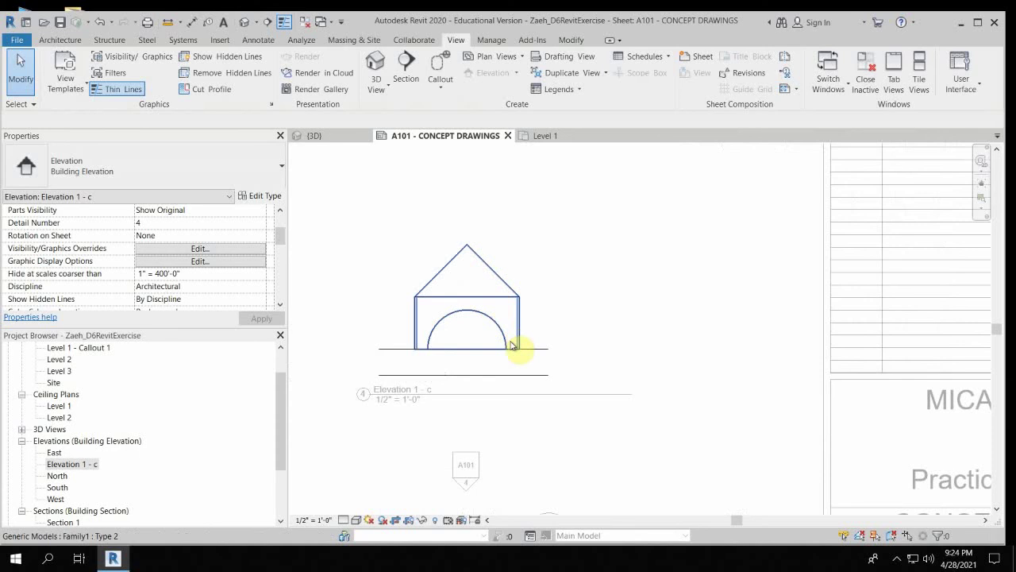
{"action": "key", "text": "i"}
{"action": "left_click", "coordinate": [528, 349]}
{"action": "left_click", "coordinate": [483, 297]}
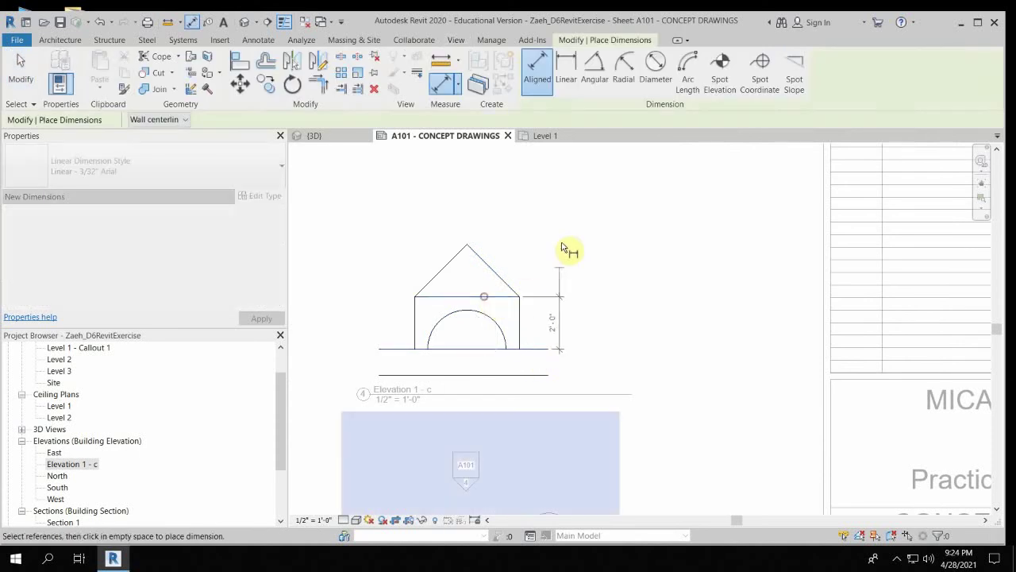
{"action": "left_click", "coordinate": [544, 242]}
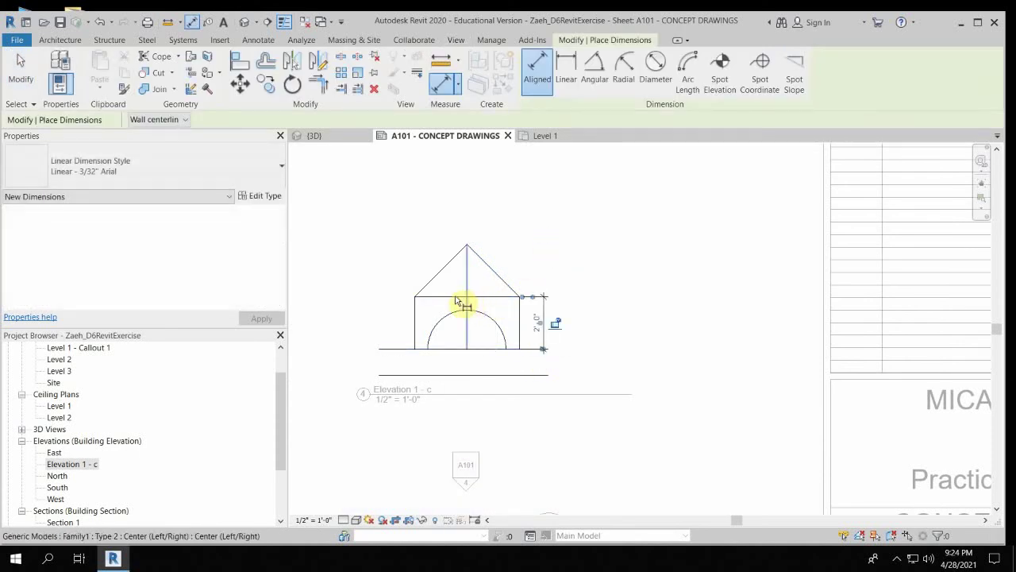
Dimension the height from the top of the base to the gable peak, in line with the base height dimension.
{"action": "left_click", "coordinate": [458, 302]}
{"action": "left_click", "coordinate": [467, 246]}
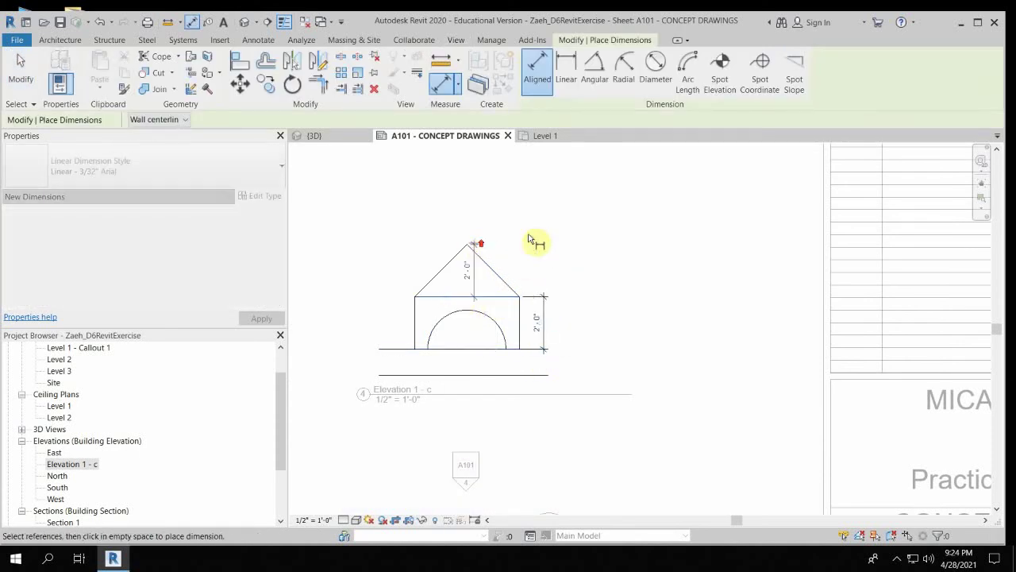
{"action": "scroll", "coordinate": [535, 238], "scroll_direction": "up", "scroll_amount": 2}
{"action": "scroll", "coordinate": [563, 397], "scroll_direction": "down", "scroll_amount": 1}
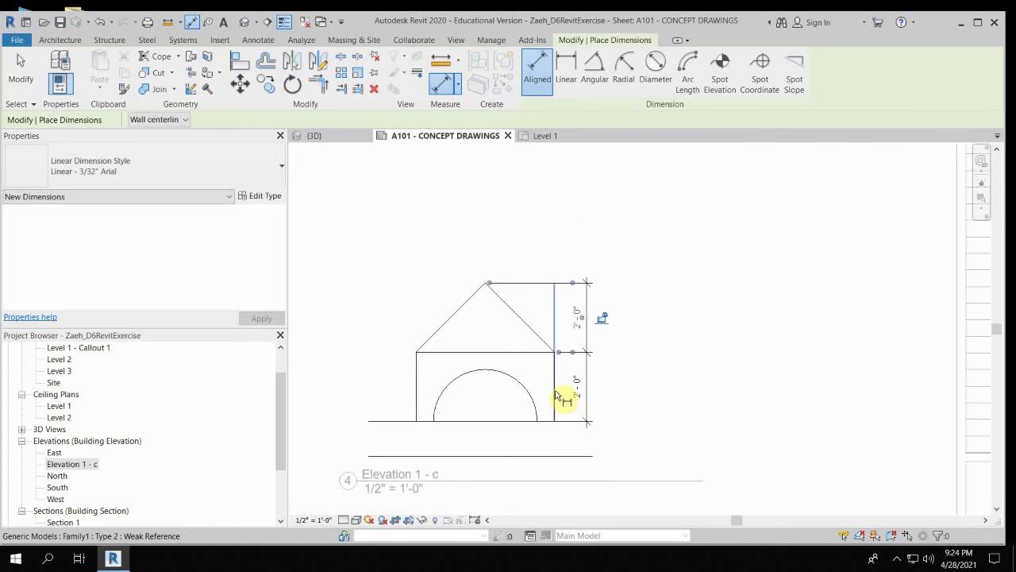
Dimension the furniture's overall width below the elevation and finish dimensioning.
{"action": "left_click", "coordinate": [555, 391]}
{"action": "left_click", "coordinate": [417, 380]}
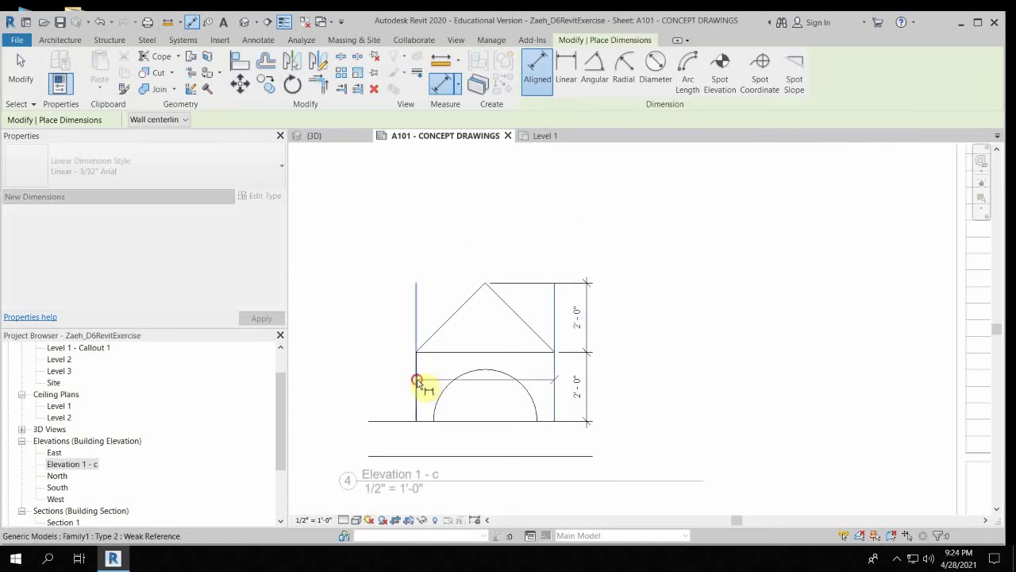
{"action": "left_click", "coordinate": [535, 454]}
{"action": "key", "text": "Escape"}
{"action": "key", "text": "Escape"}
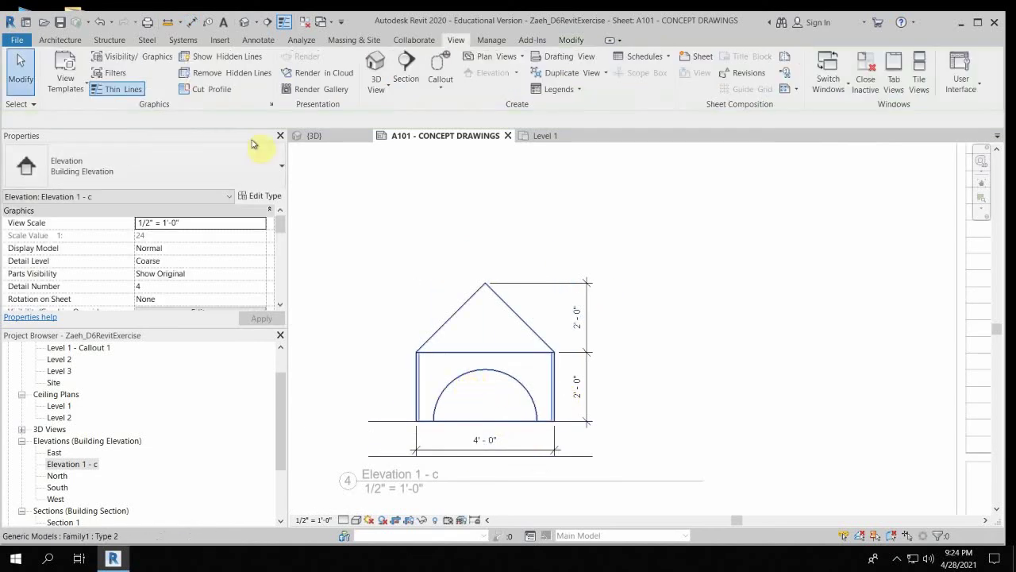
Add a radial dimension to the semicircular arch in the furniture elevation and finish dimensioning.
{"action": "left_click", "coordinate": [257, 40]}
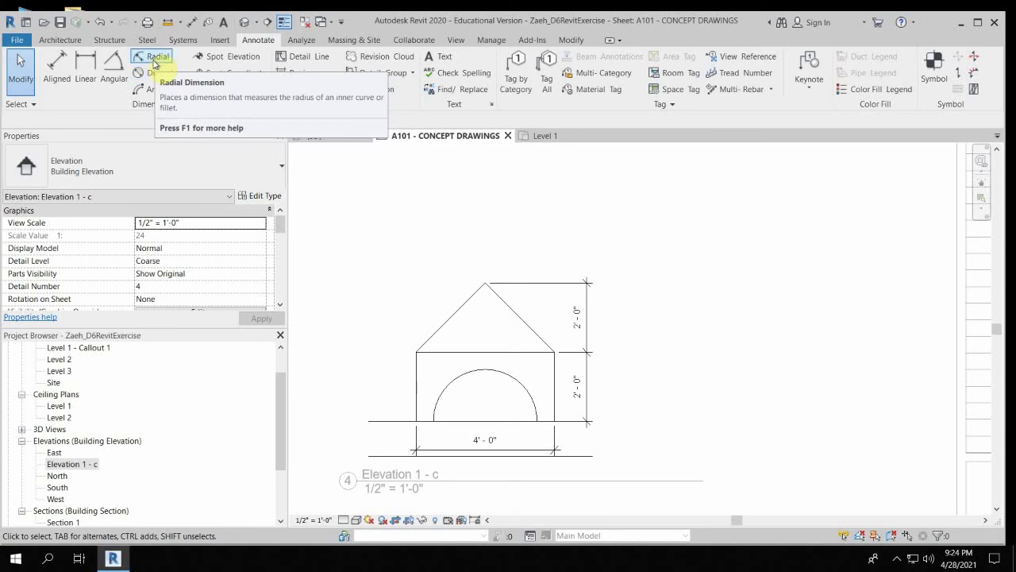
{"action": "left_click", "coordinate": [155, 56]}
{"action": "left_click", "coordinate": [467, 375]}
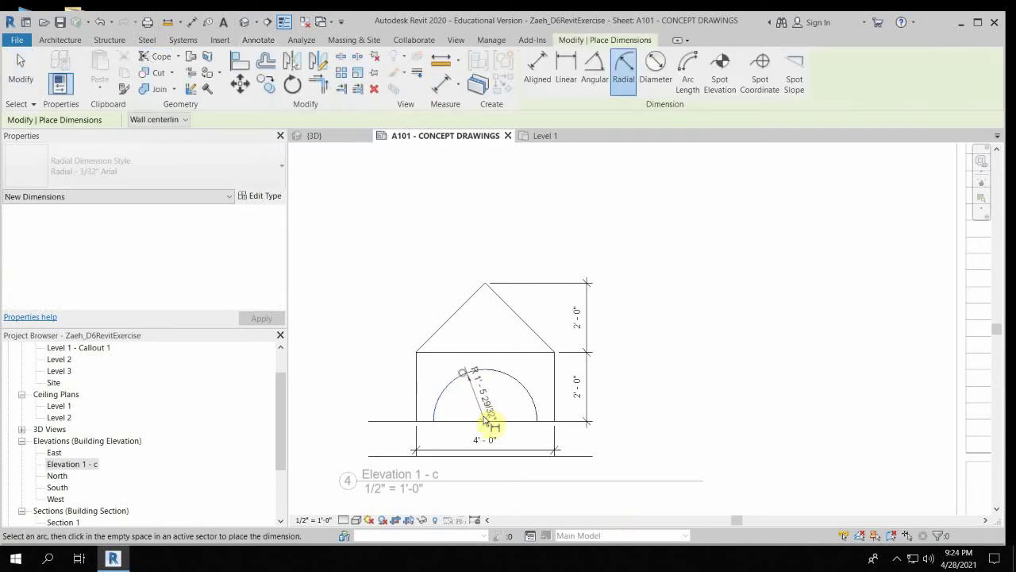
{"action": "left_click", "coordinate": [484, 414]}
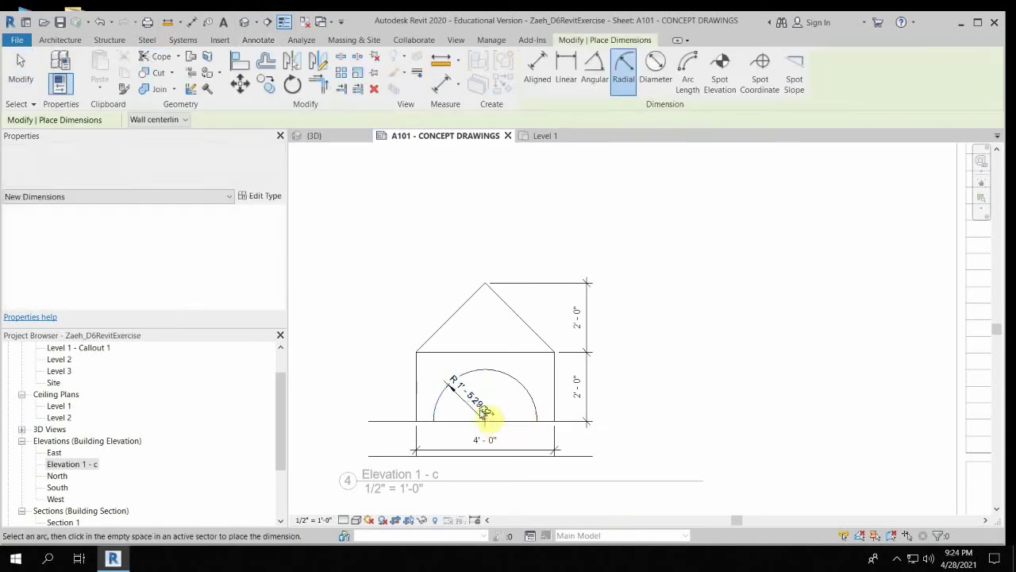
{"action": "key", "text": "Escape"}
{"action": "key", "text": "Escape"}
Override the project units in the arch's radial dimension style so its values round to the nearest 1".
{"action": "scroll", "coordinate": [484, 414], "scroll_direction": "up", "scroll_amount": 4}
{"action": "left_click", "coordinate": [477, 403]}
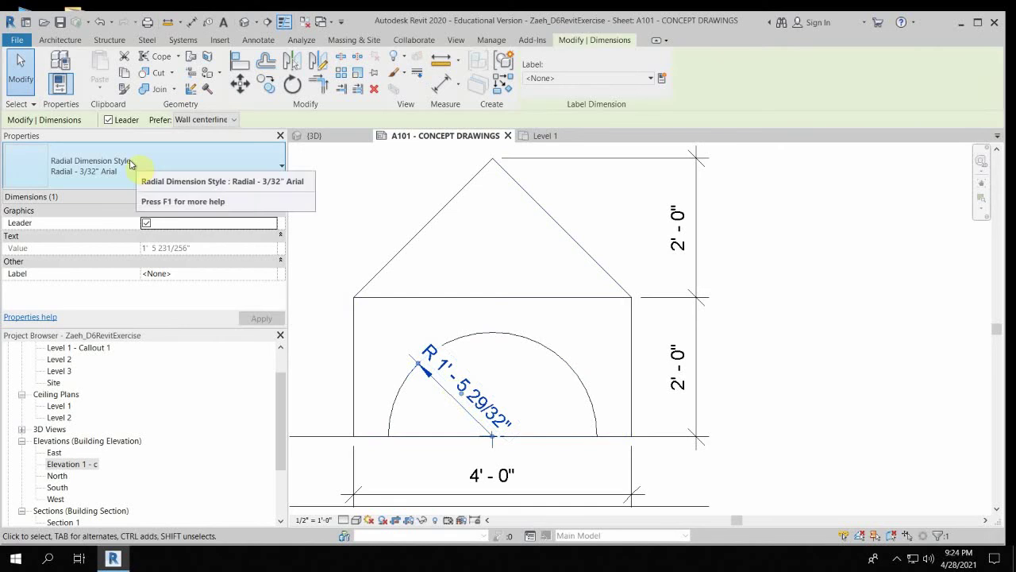
{"action": "left_click", "coordinate": [264, 196]}
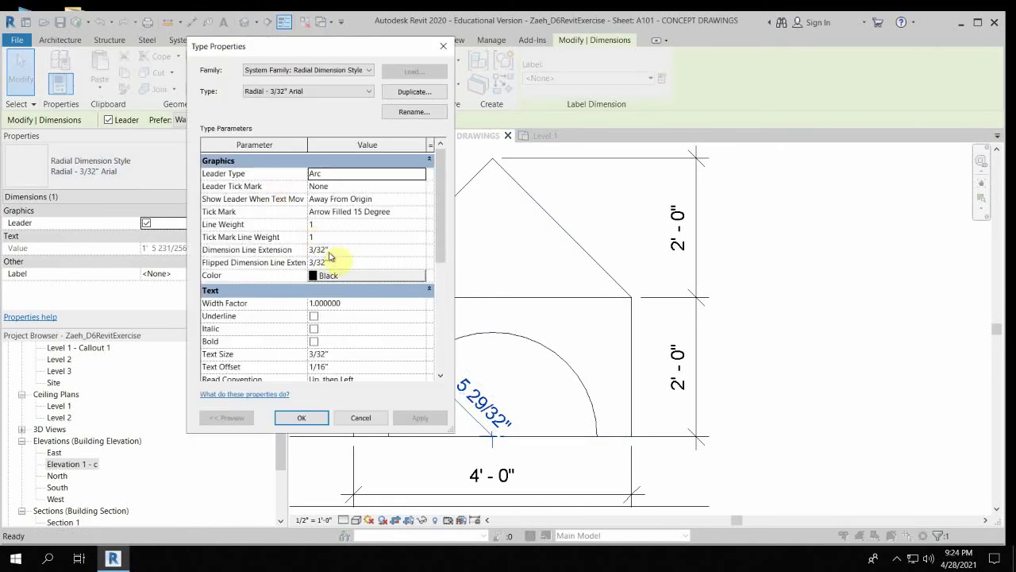
{"action": "scroll", "coordinate": [389, 291], "scroll_direction": "down", "scroll_amount": 3}
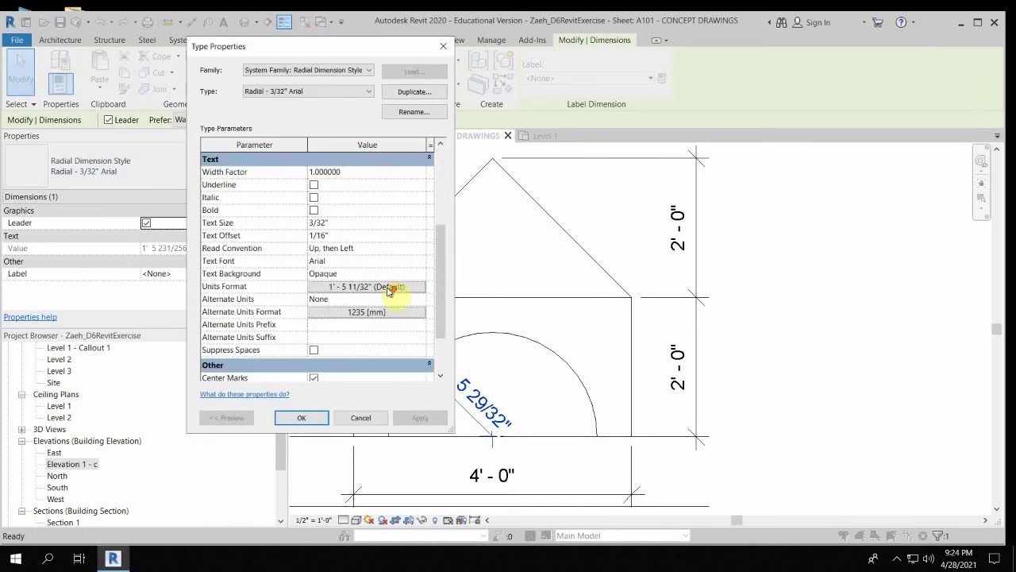
{"action": "left_click", "coordinate": [344, 287]}
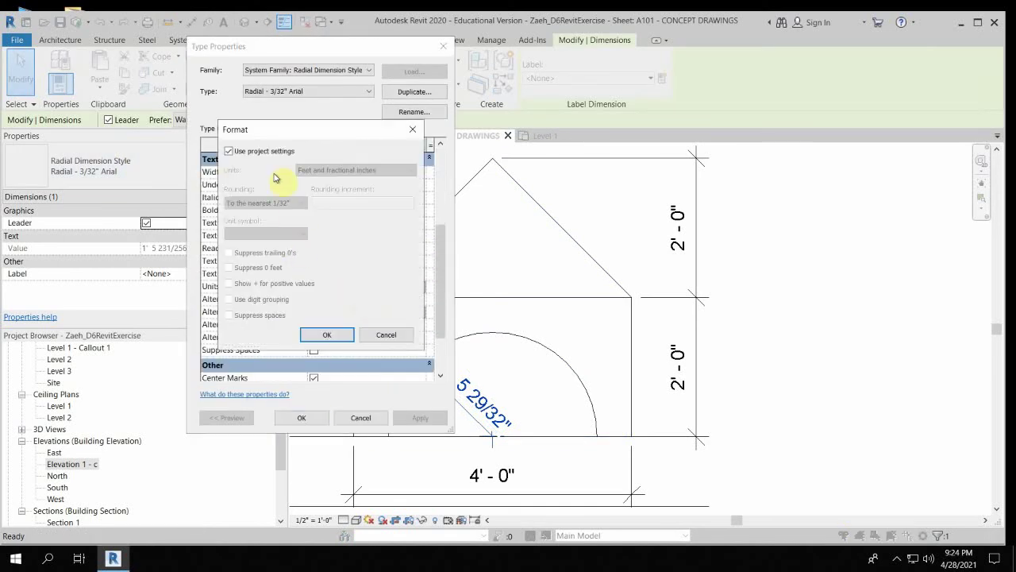
{"action": "left_click", "coordinate": [228, 150]}
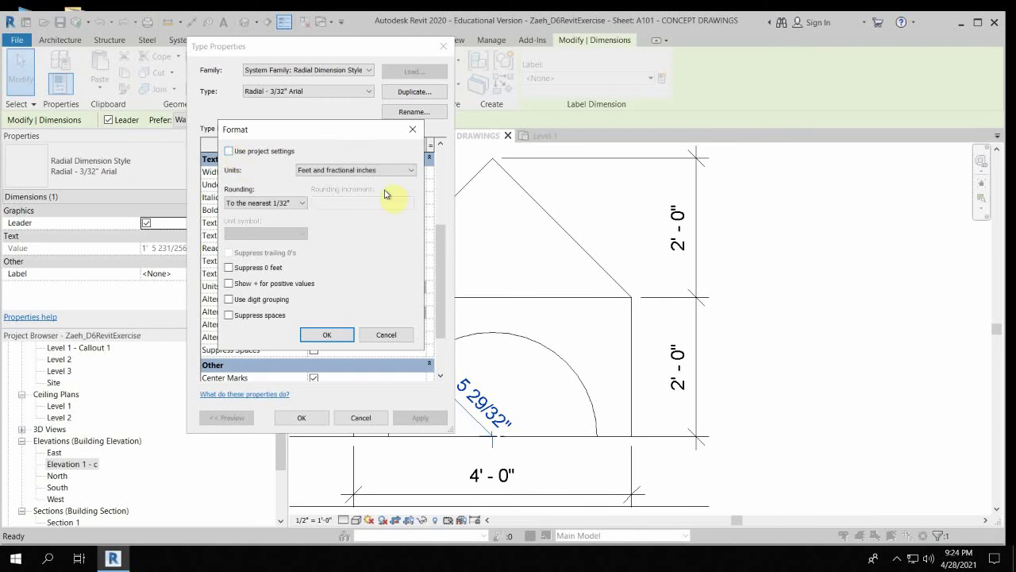
{"action": "left_click", "coordinate": [296, 203]}
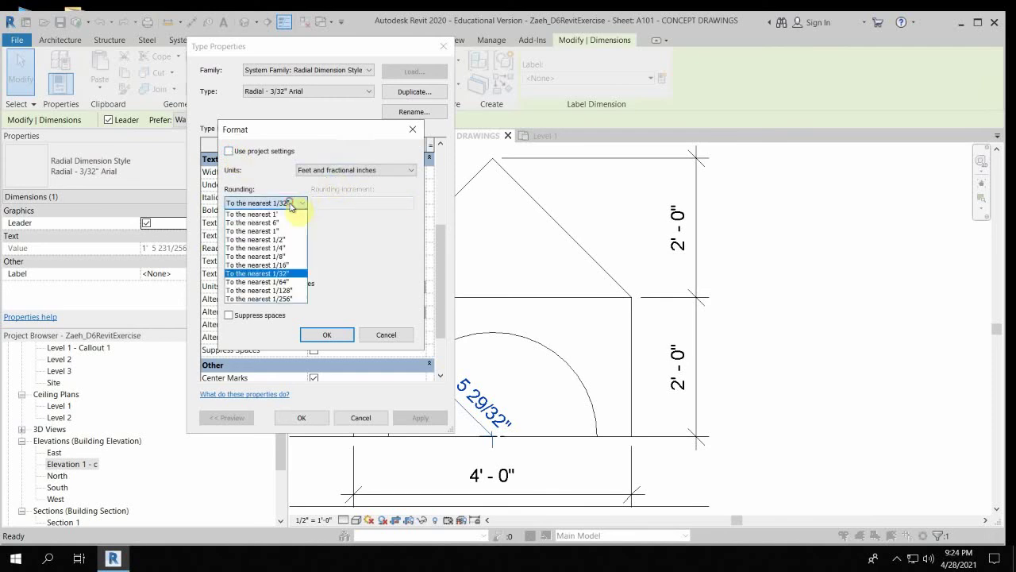
{"action": "left_click", "coordinate": [286, 231]}
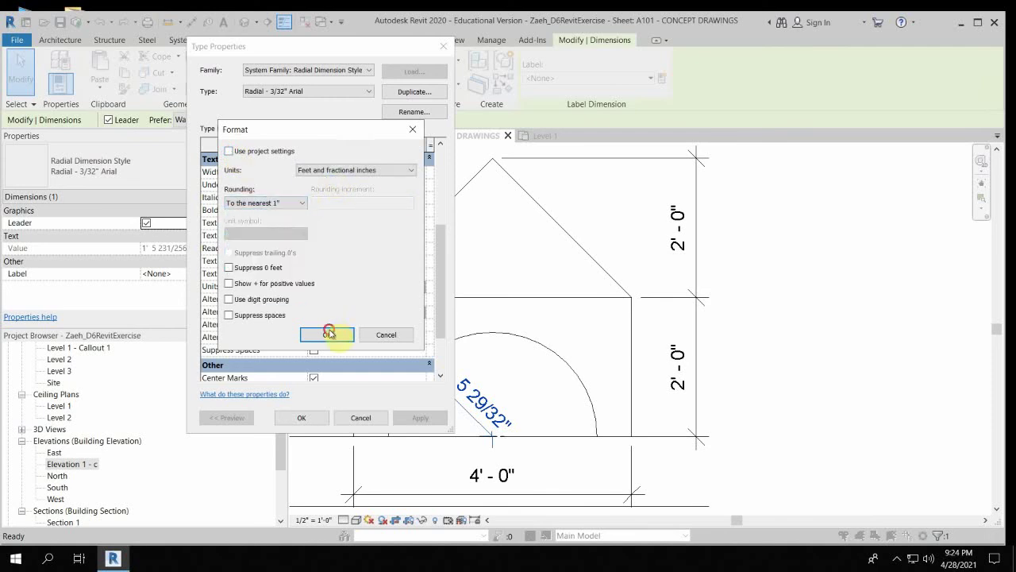
{"action": "left_click", "coordinate": [327, 333]}
{"action": "left_click", "coordinate": [302, 417]}
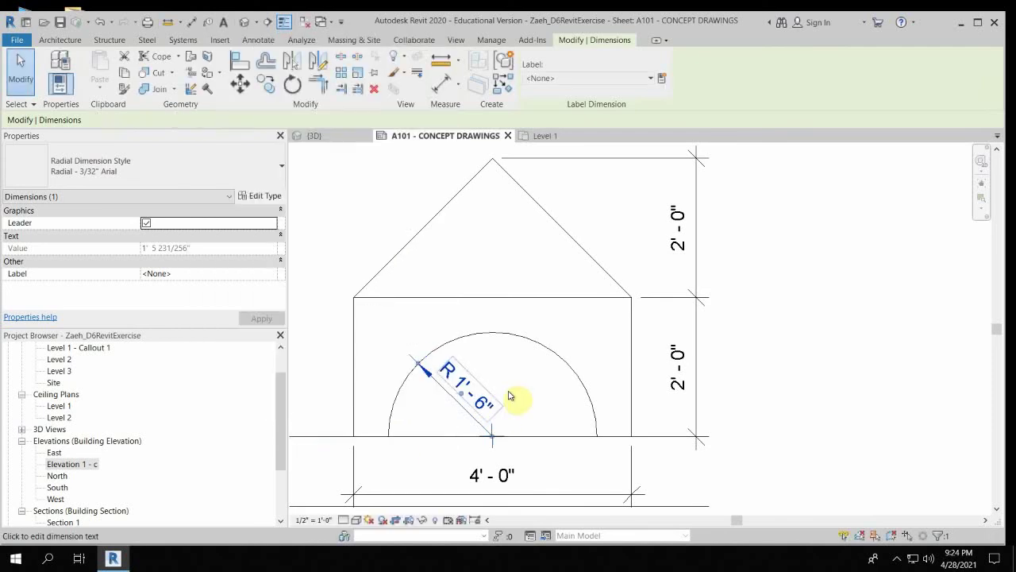
{"action": "left_click", "coordinate": [540, 334]}
Deactivate the Elevation 1 - c view to return to editing the sheet.
{"action": "scroll", "coordinate": [508, 339], "scroll_direction": "down", "scroll_amount": 5}
{"action": "right_click", "coordinate": [626, 302]}
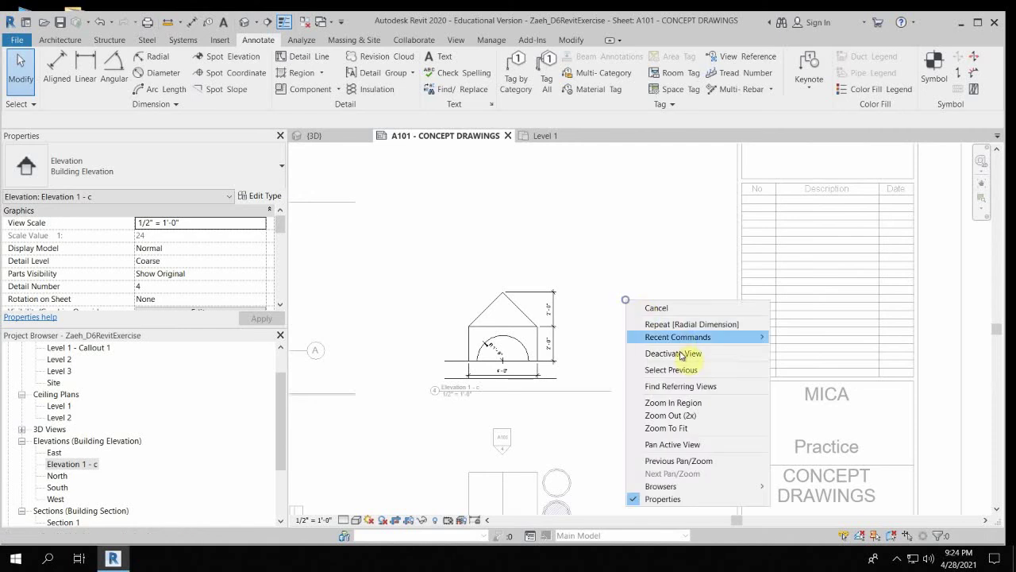
{"action": "left_click", "coordinate": [666, 354]}
{"action": "middle_click_drag", "start_coordinate": [556, 408], "coordinate": [619, 294]}
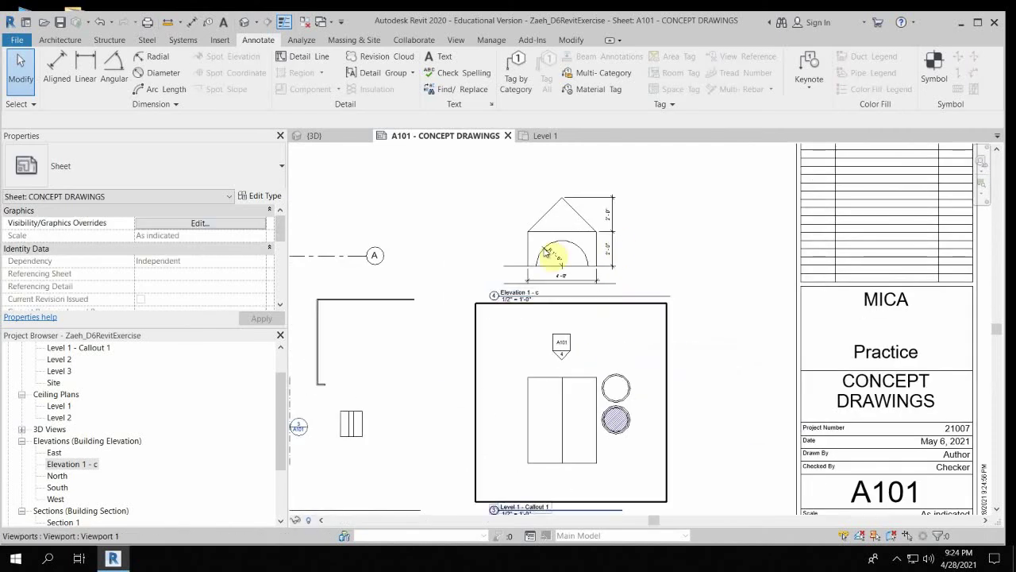
Inspect the furniture models beside the building in the 3D view and return to sheet A101.
{"action": "left_click", "coordinate": [241, 24]}
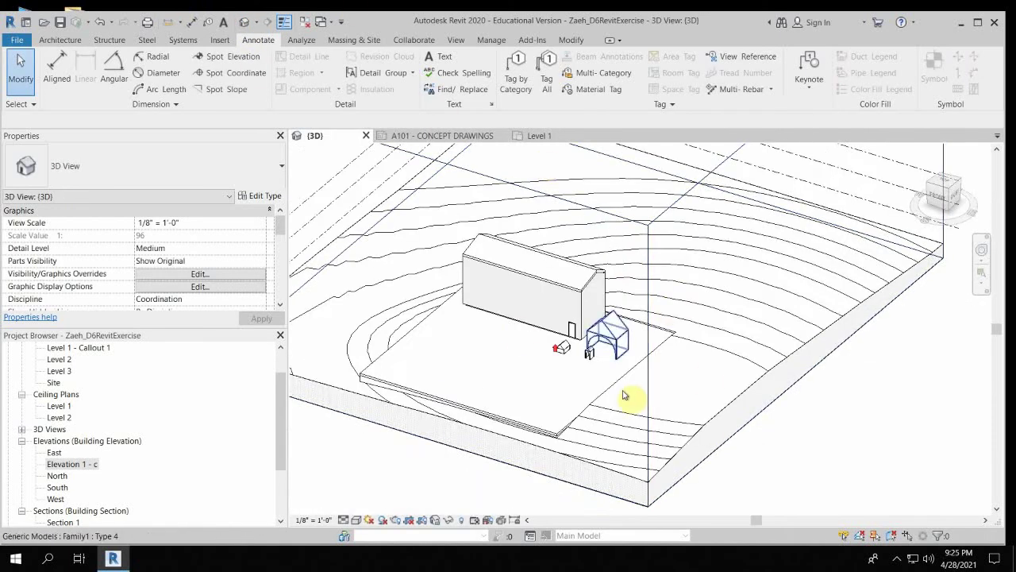
{"action": "scroll", "coordinate": [611, 349], "scroll_direction": "up", "scroll_amount": 5}
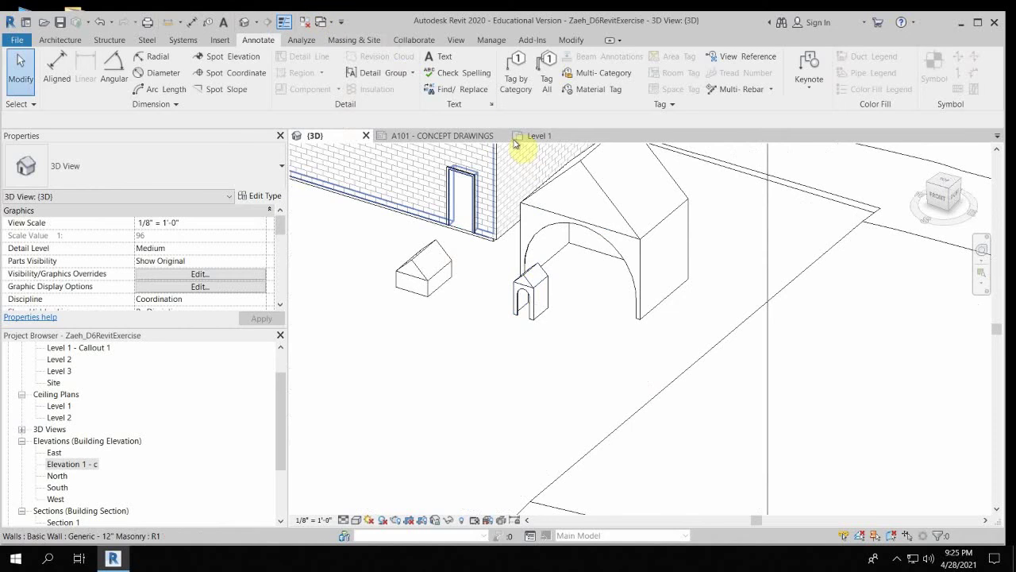
{"action": "left_click", "coordinate": [465, 137]}
Review the section, floor plan, furniture callout and elevation on sheet A101 for completeness.
{"action": "scroll", "coordinate": [587, 294], "scroll_direction": "up", "scroll_amount": 3}
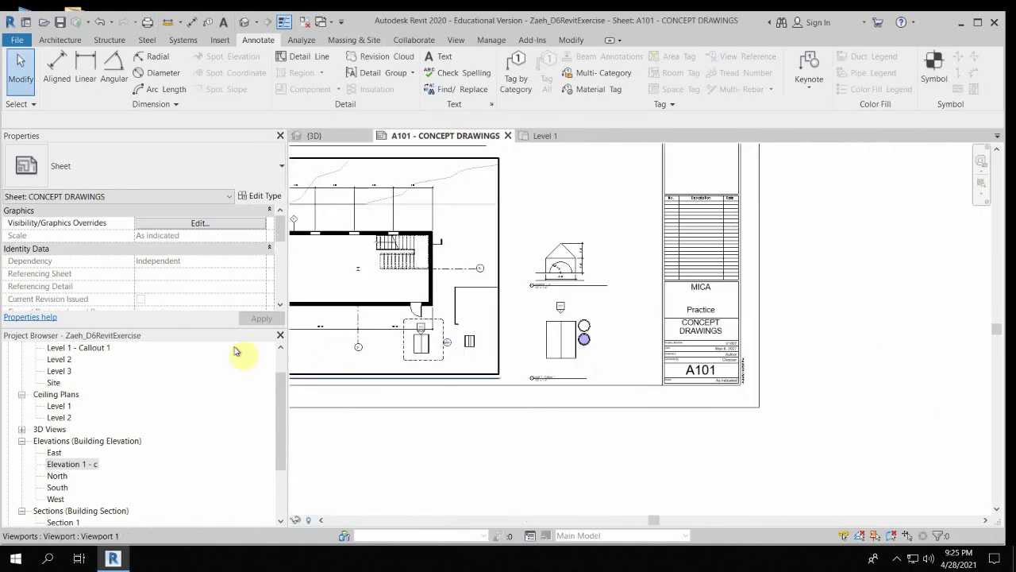
{"action": "middle_click_drag", "start_coordinate": [440, 361], "coordinate": [609, 438]}
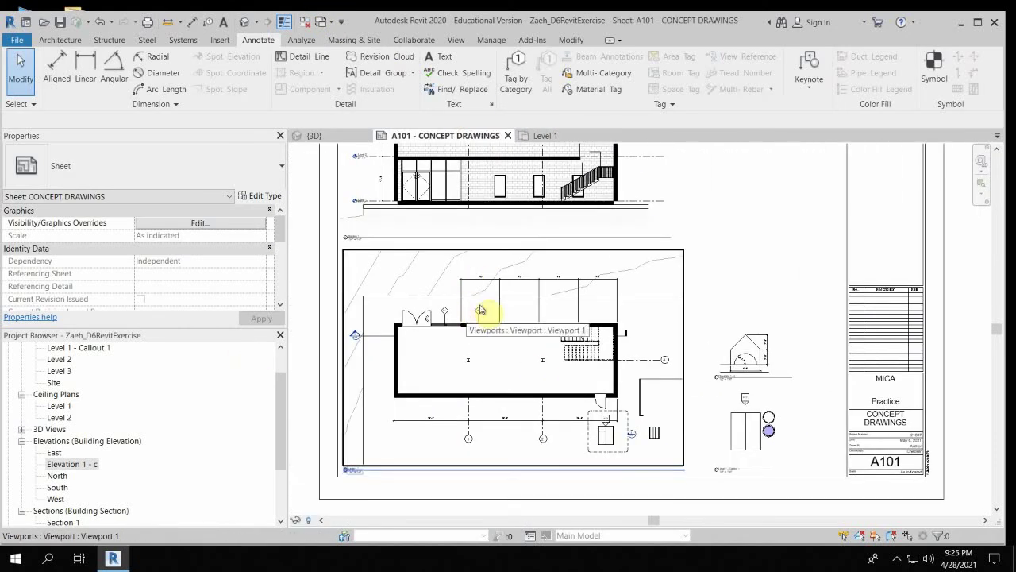
{"action": "middle_click_drag", "start_coordinate": [507, 274], "coordinate": [482, 298]}
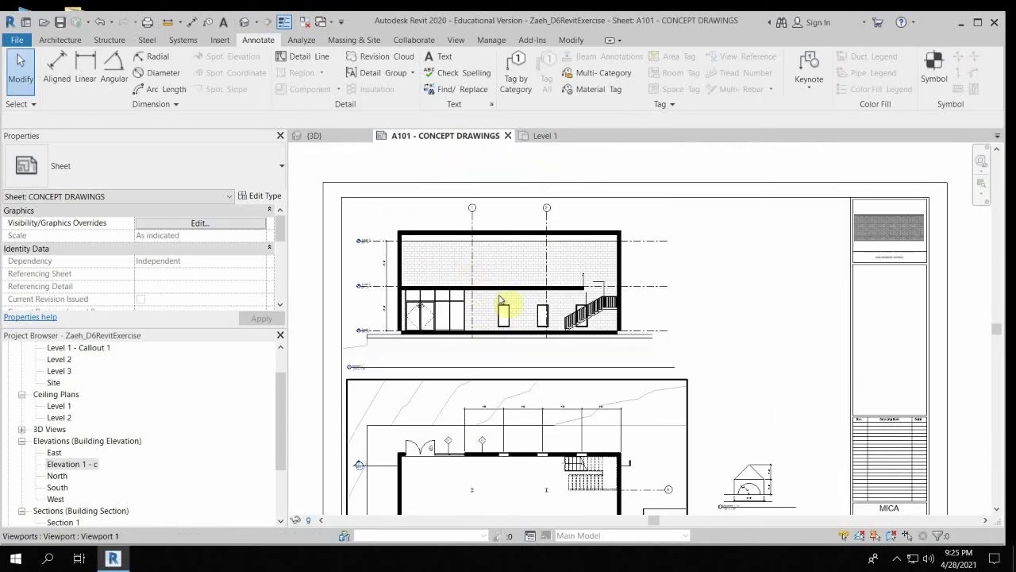
{"action": "scroll", "coordinate": [527, 298], "scroll_direction": "up", "scroll_amount": 8}
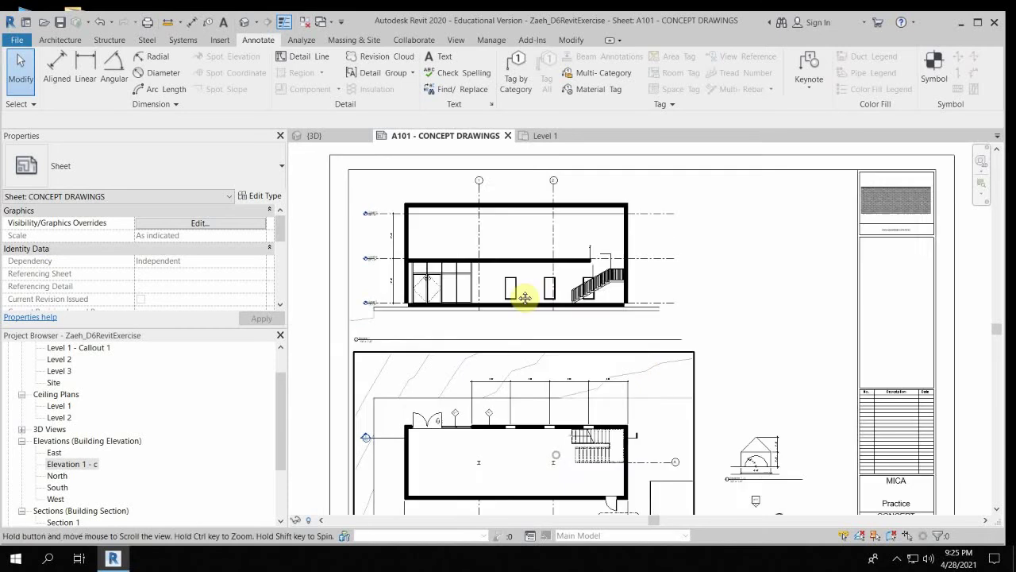
{"action": "middle_click_drag", "start_coordinate": [830, 335], "coordinate": [544, 381]}
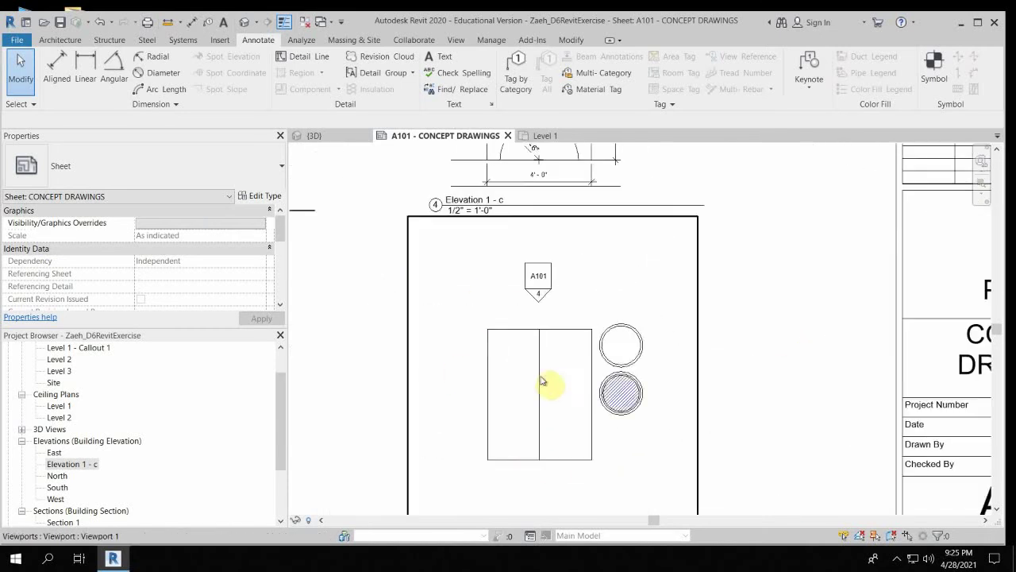
{"action": "scroll", "coordinate": [556, 369], "scroll_direction": "down", "scroll_amount": 2}
{"action": "scroll", "coordinate": [596, 361], "scroll_direction": "up", "scroll_amount": 4}
{"action": "scroll", "coordinate": [599, 350], "scroll_direction": "up", "scroll_amount": 1}
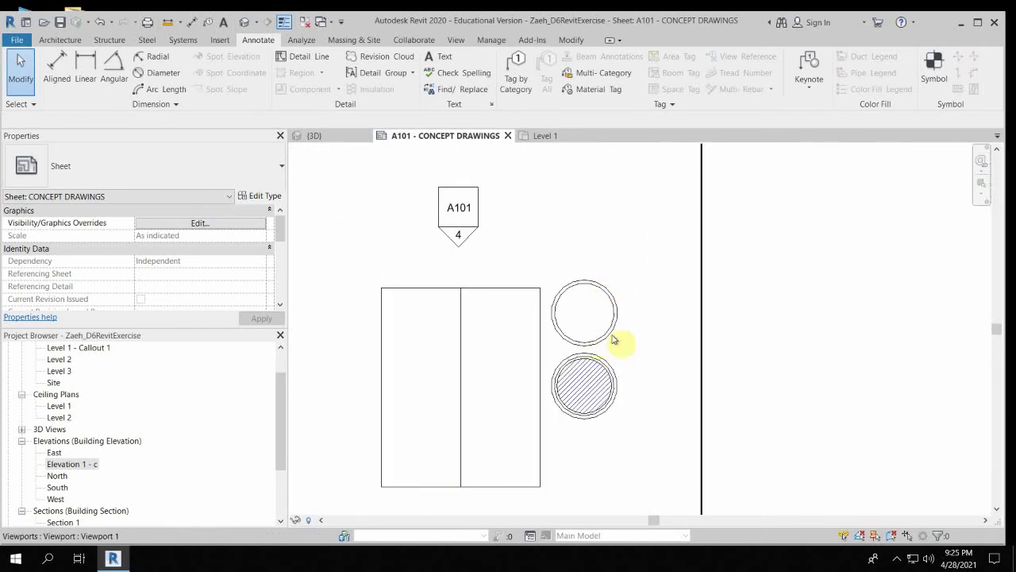
{"action": "scroll", "coordinate": [585, 370], "scroll_direction": "down", "scroll_amount": 3}
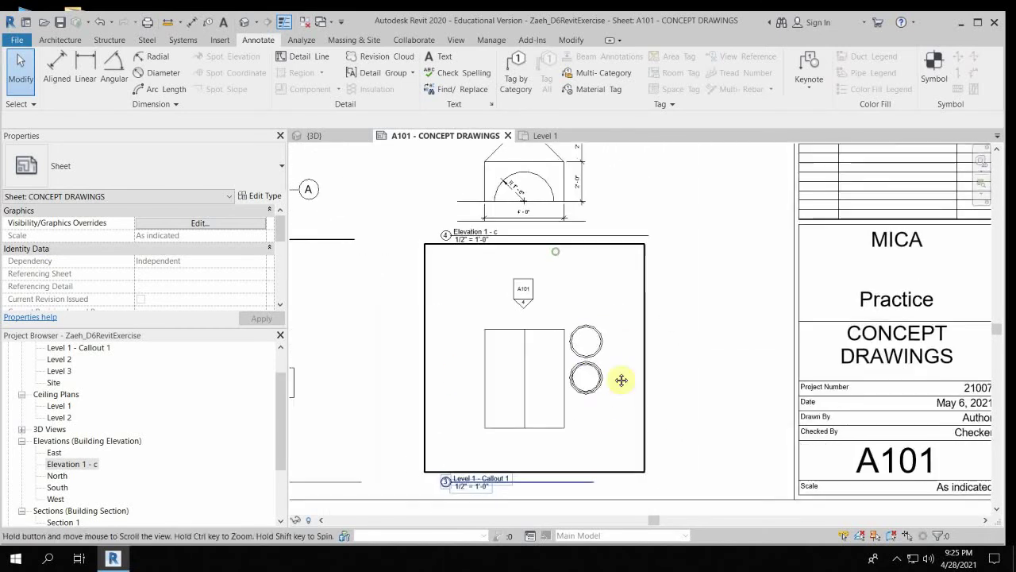
{"action": "scroll", "coordinate": [554, 298], "scroll_direction": "up", "scroll_amount": 2}
{"action": "scroll", "coordinate": [631, 288], "scroll_direction": "down", "scroll_amount": 3}
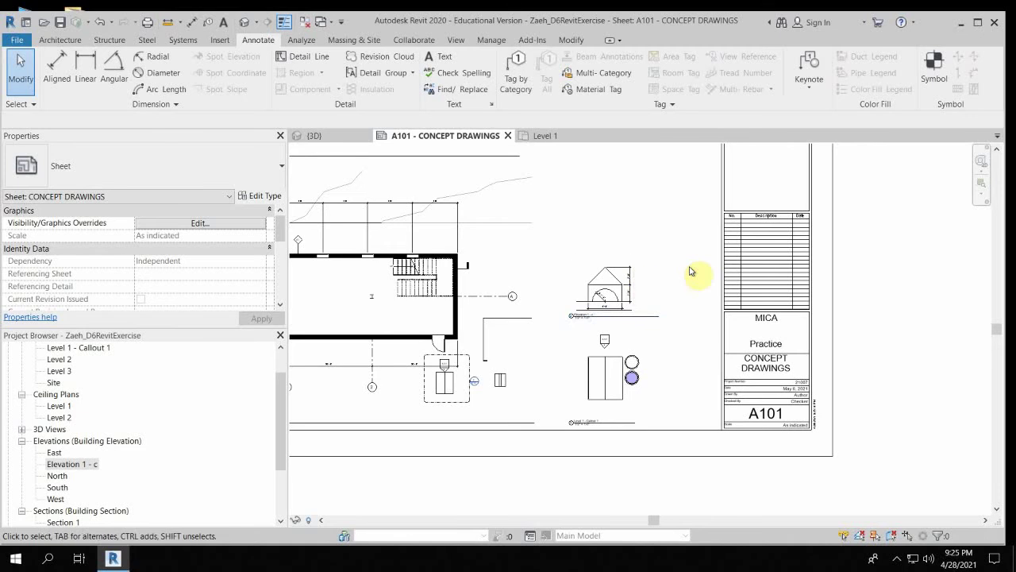
{"action": "scroll", "coordinate": [691, 274], "scroll_direction": "down", "scroll_amount": 2}
{"action": "middle_click_drag", "start_coordinate": [653, 211], "coordinate": [695, 269]}
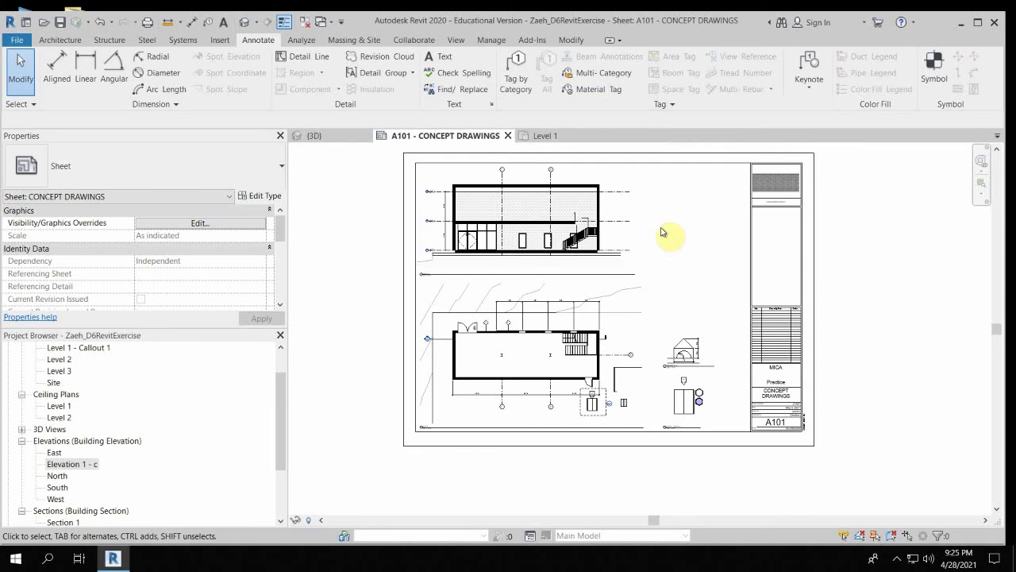
Activate the Section 1 view and tag its three ground-floor windows with horizontal, attached-end leader tags.
{"action": "scroll", "coordinate": [442, 220], "scroll_direction": "up", "scroll_amount": 2}
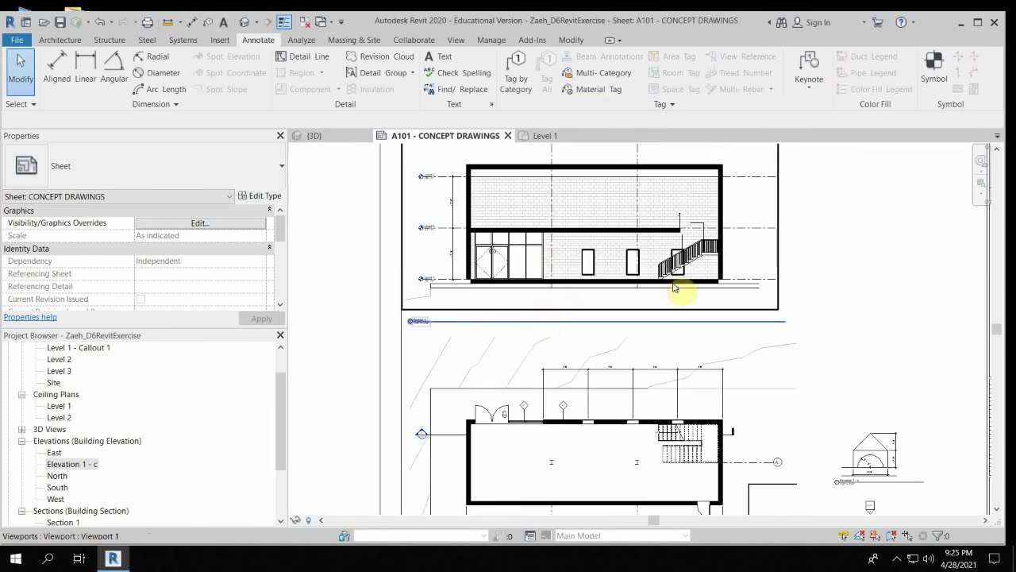
{"action": "scroll", "coordinate": [605, 273], "scroll_direction": "up", "scroll_amount": 2}
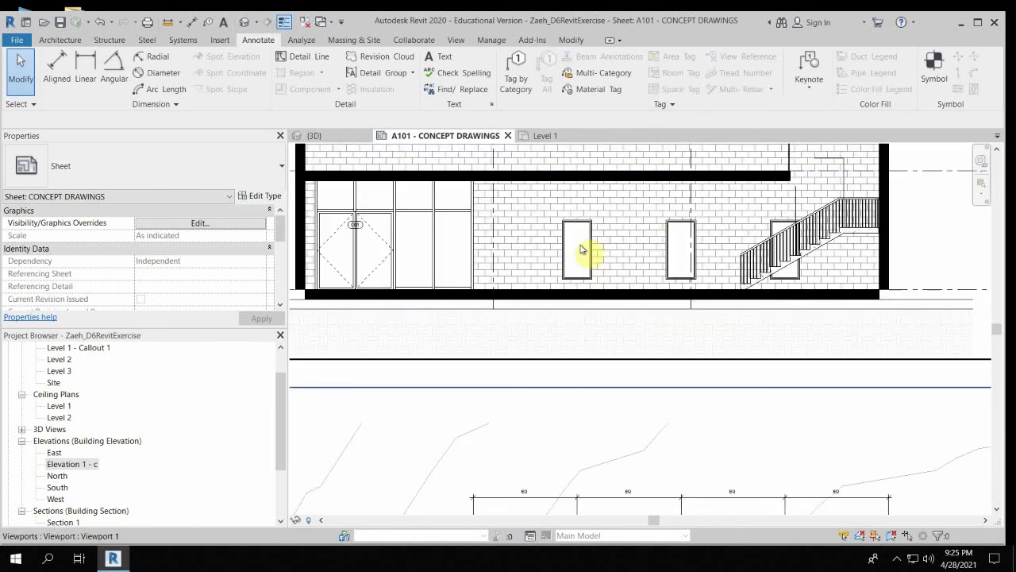
{"action": "double_click", "coordinate": [580, 249]}
{"action": "scroll", "coordinate": [583, 253], "scroll_direction": "up", "scroll_amount": 2}
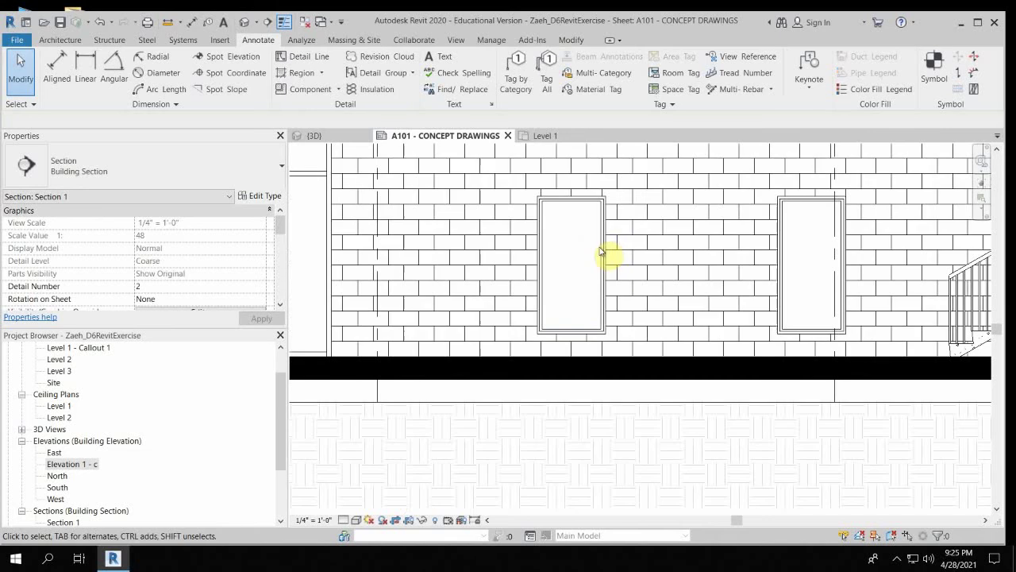
{"action": "key", "text": "t"}
{"action": "key", "text": "g"}
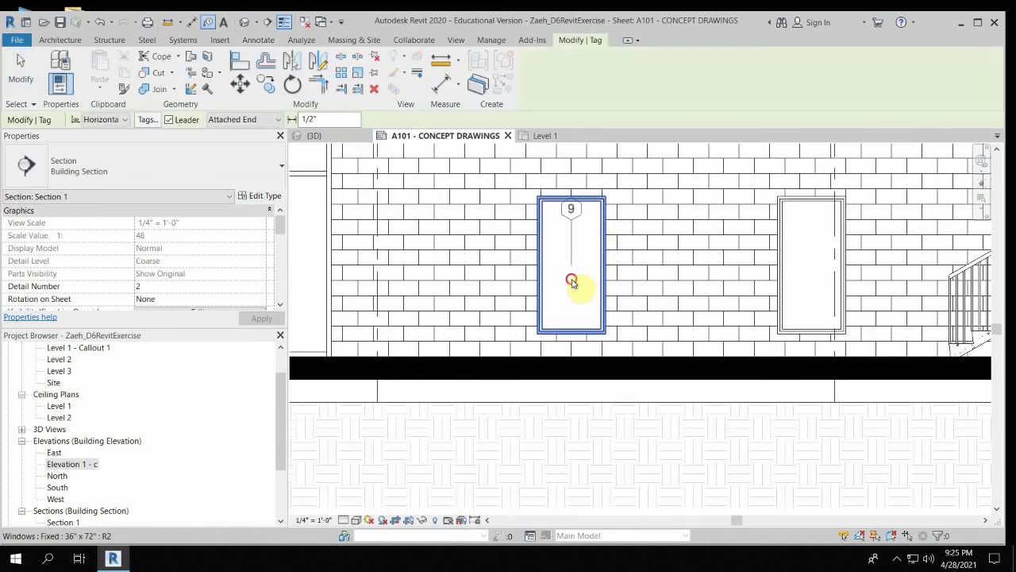
{"action": "left_click", "coordinate": [571, 282]}
{"action": "left_click", "coordinate": [811, 261]}
{"action": "middle_click_drag", "start_coordinate": [939, 268], "coordinate": [709, 268]}
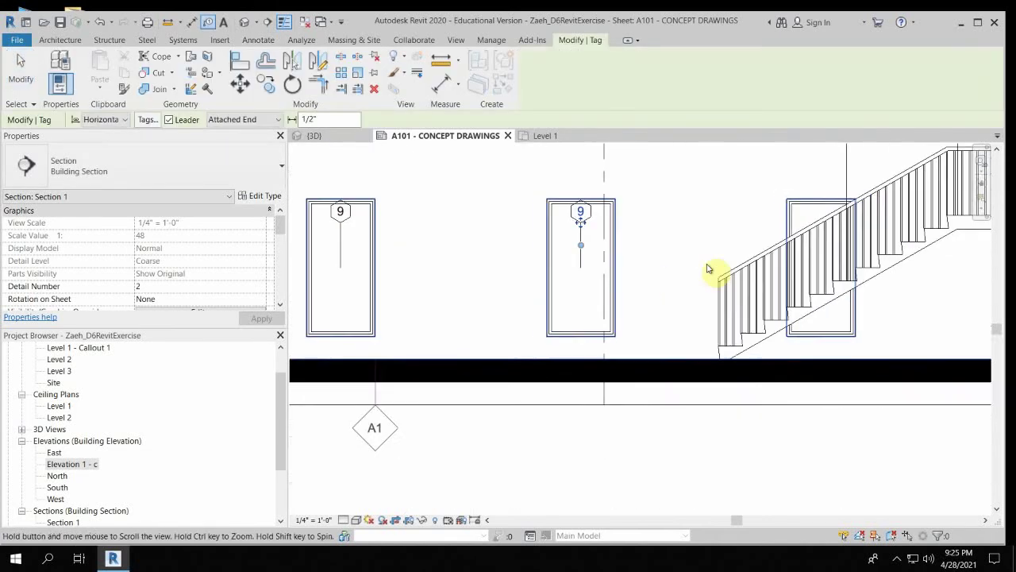
{"action": "left_click", "coordinate": [805, 211]}
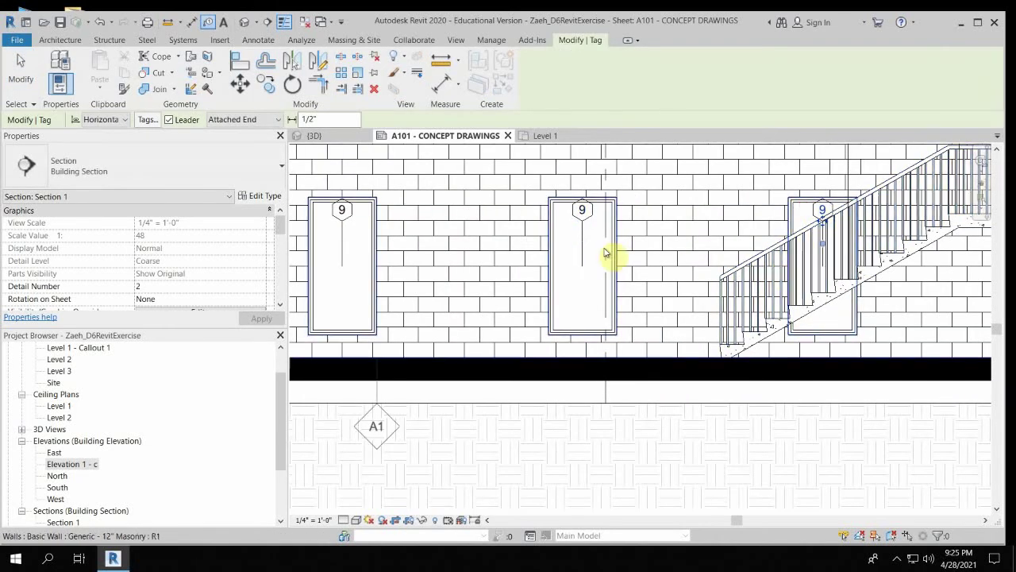
{"action": "key", "text": "Escape"}
Move the three window tags down to the middle of their windows in the section and deselect them.
{"action": "left_click", "coordinate": [342, 227]}
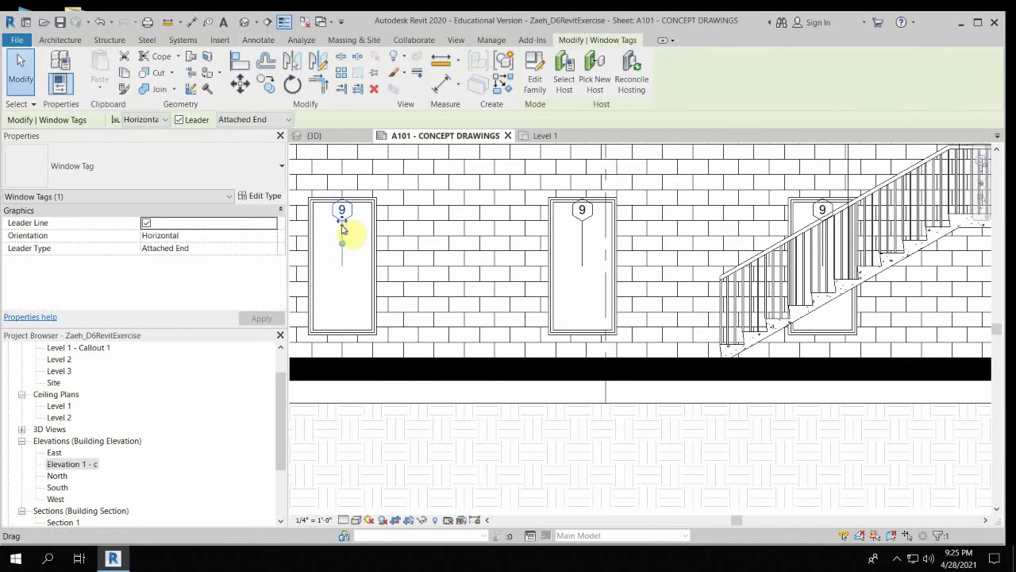
{"action": "left_click_drag", "start_coordinate": [342, 227], "coordinate": [342, 267]}
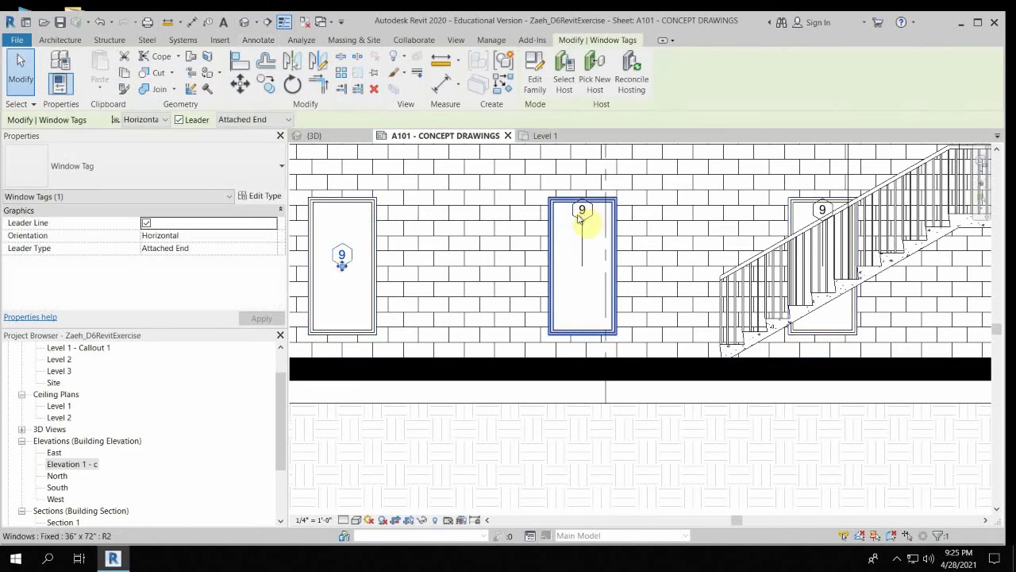
{"action": "left_click_drag", "start_coordinate": [582, 211], "coordinate": [582, 267]}
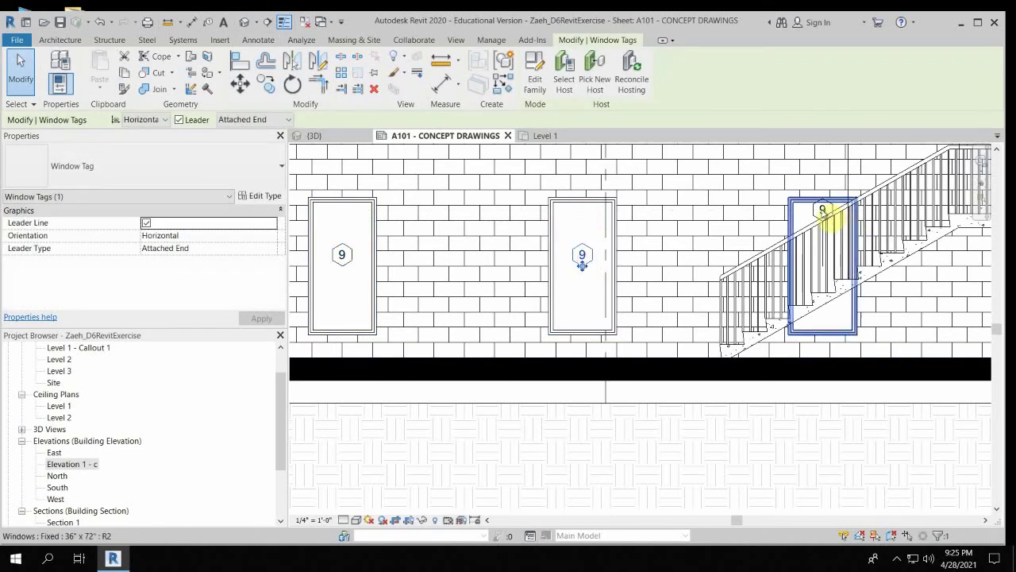
{"action": "left_click_drag", "start_coordinate": [822, 210], "coordinate": [822, 264]}
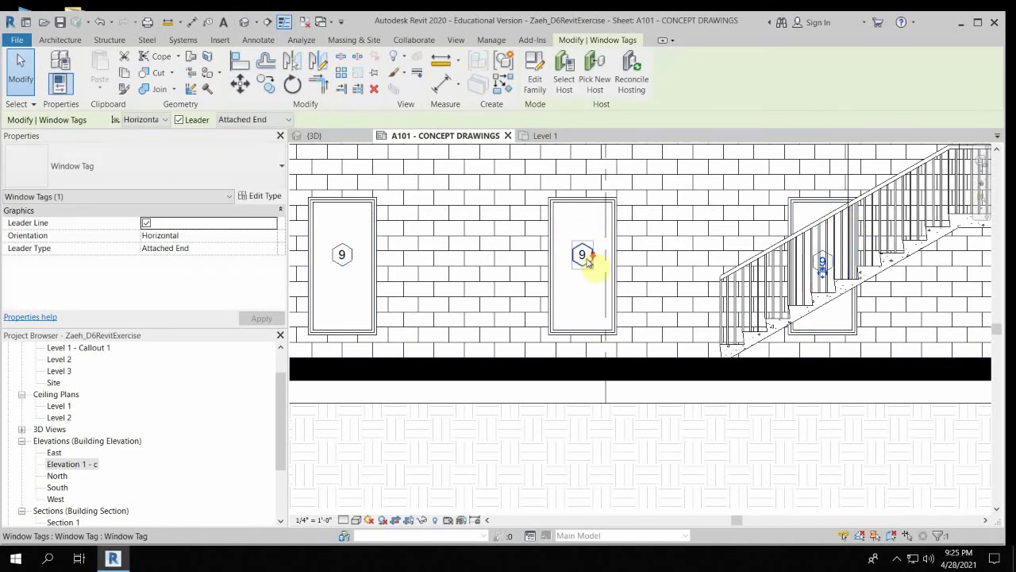
{"action": "scroll", "coordinate": [590, 266], "scroll_direction": "down", "scroll_amount": 2}
{"action": "middle_click_drag", "start_coordinate": [622, 305], "coordinate": [699, 318]}
{"action": "key", "text": "Escape"}
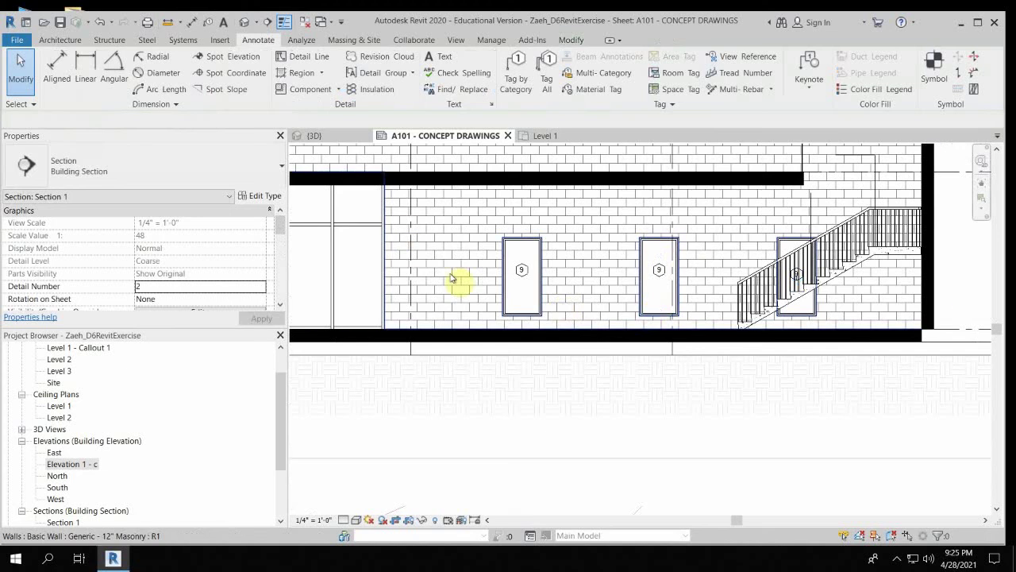
Change the section's first window to Fixed 24" x 72" and the window behind the stair to Fixed 16" x 48".
{"action": "scroll", "coordinate": [545, 251], "scroll_direction": "up", "scroll_amount": 2}
{"action": "left_click", "coordinate": [547, 248]}
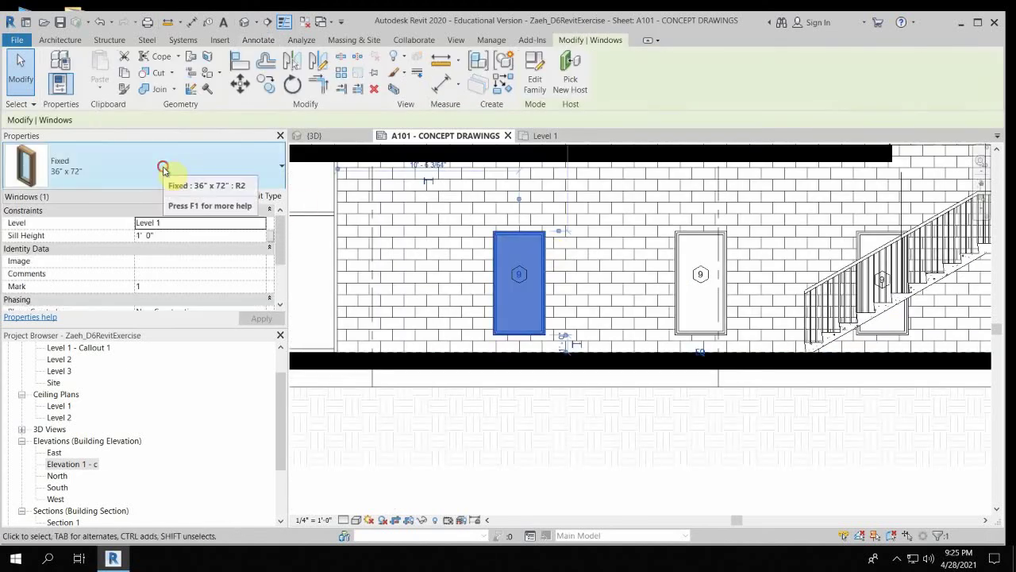
{"action": "left_click", "coordinate": [162, 167]}
{"action": "left_click", "coordinate": [62, 317]}
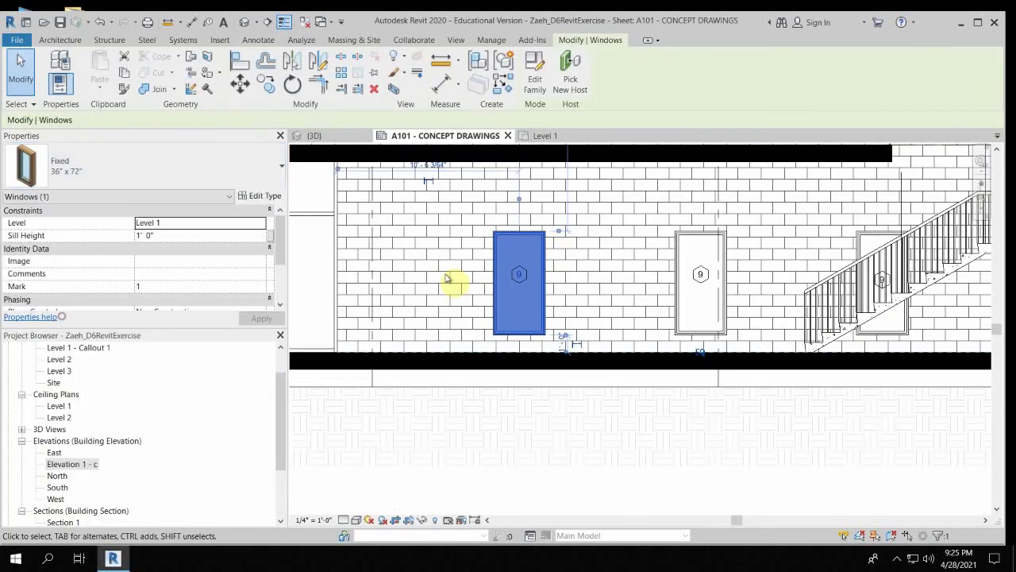
{"action": "left_click", "coordinate": [890, 238]}
{"action": "left_click", "coordinate": [62, 161]}
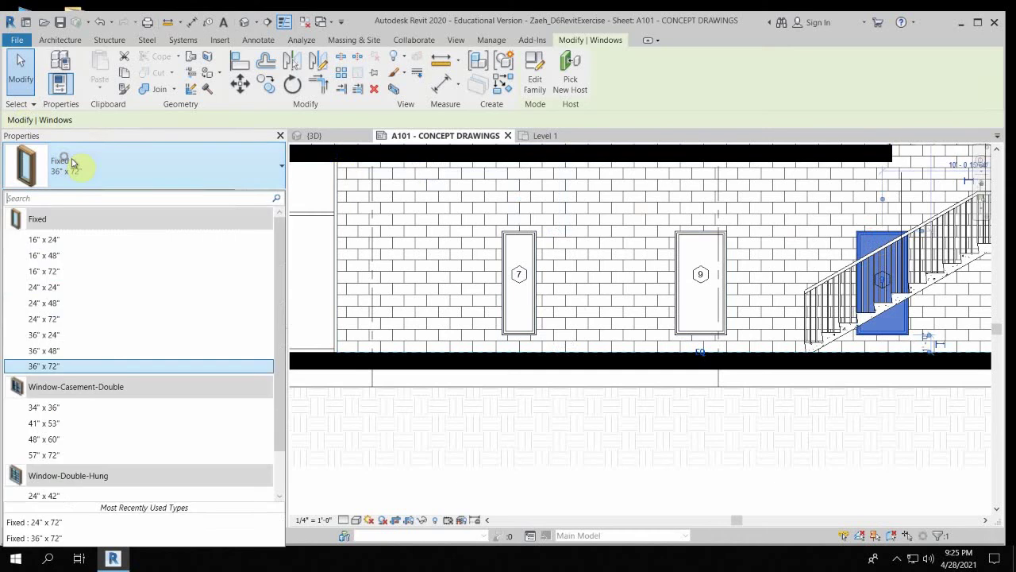
{"action": "left_click", "coordinate": [74, 257]}
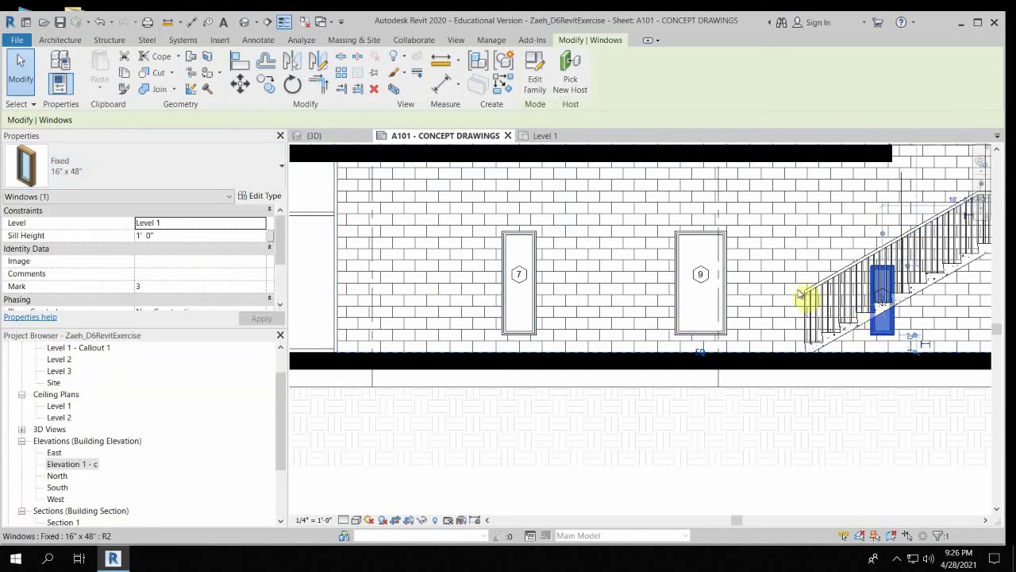
{"action": "key", "text": "Escape"}
Deactivate the Section 1 view and check the resized windows on the sheet.
{"action": "scroll", "coordinate": [575, 273], "scroll_direction": "down", "scroll_amount": 3}
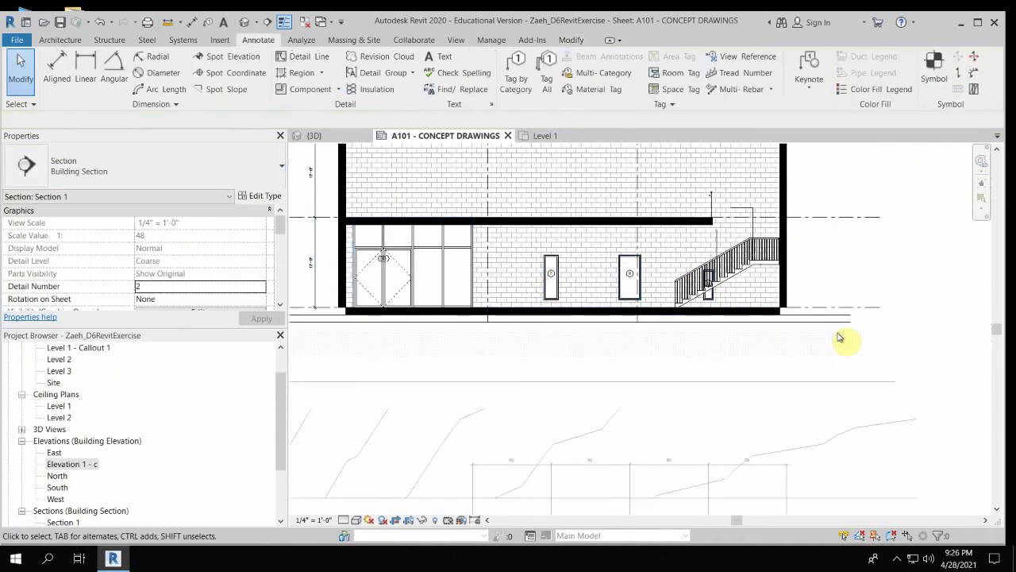
{"action": "scroll", "coordinate": [903, 268], "scroll_direction": "down", "scroll_amount": 3}
{"action": "right_click", "coordinate": [903, 268]}
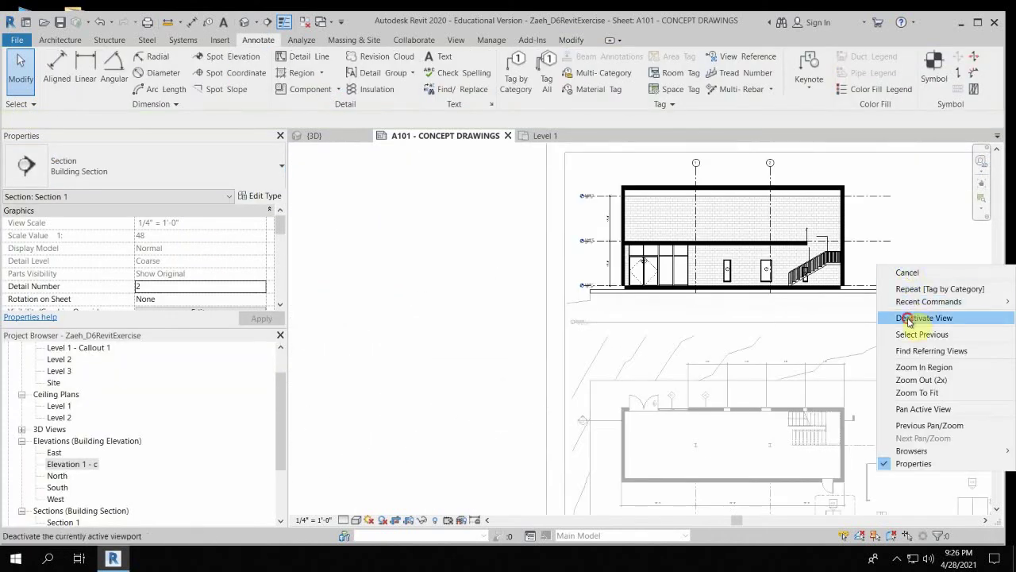
{"action": "left_click", "coordinate": [915, 317]}
{"action": "middle_click_drag", "start_coordinate": [850, 254], "coordinate": [780, 252]}
{"action": "scroll", "coordinate": [850, 227], "scroll_direction": "up", "scroll_amount": 2}
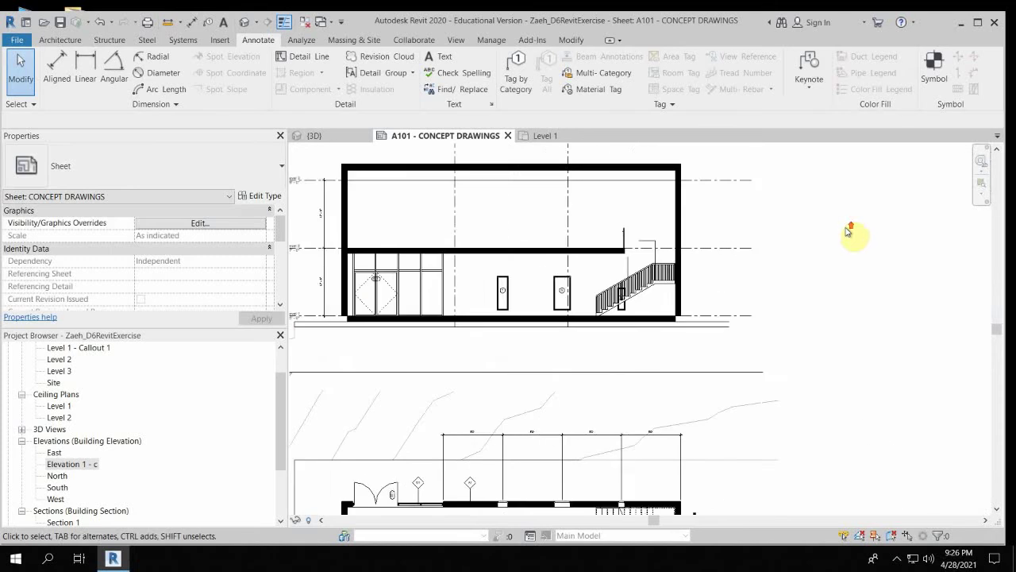
{"action": "scroll", "coordinate": [843, 227], "scroll_direction": "down", "scroll_amount": 2}
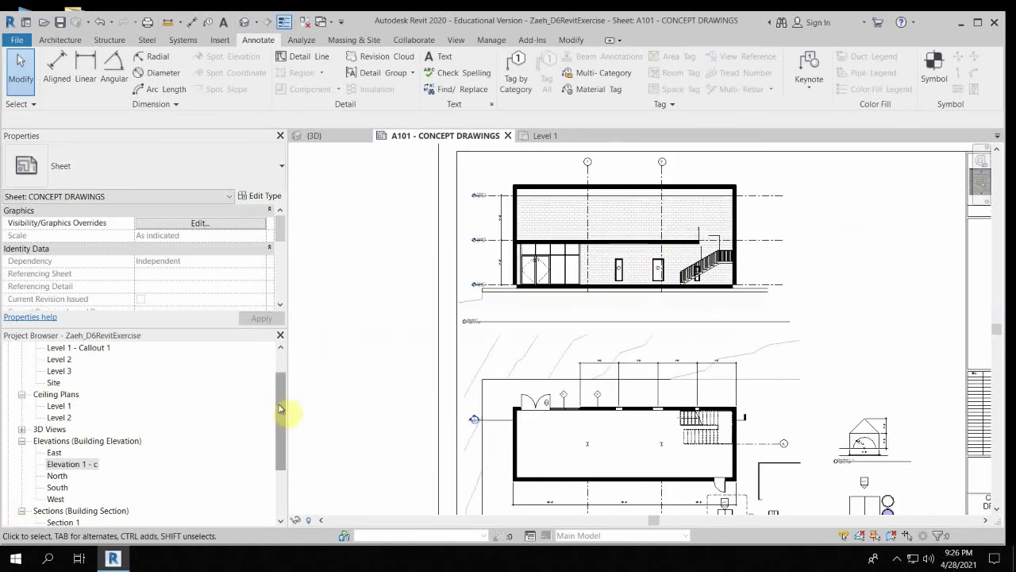
Create a building component schedule for the Windows category, named Window Schedule, with the New Construction phase.
{"action": "left_click_drag", "start_coordinate": [281, 408], "coordinate": [273, 473]}
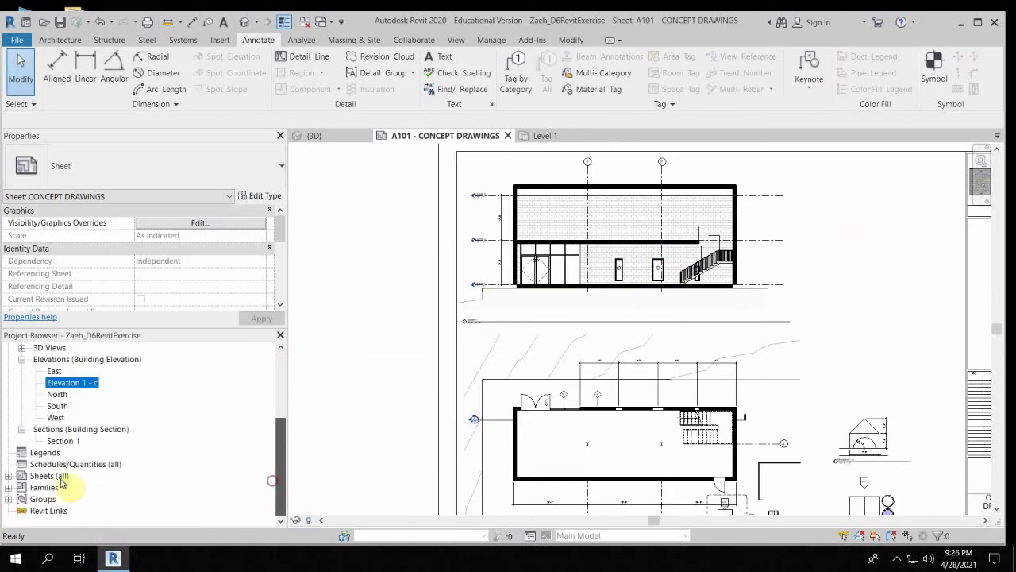
{"action": "left_click", "coordinate": [457, 40]}
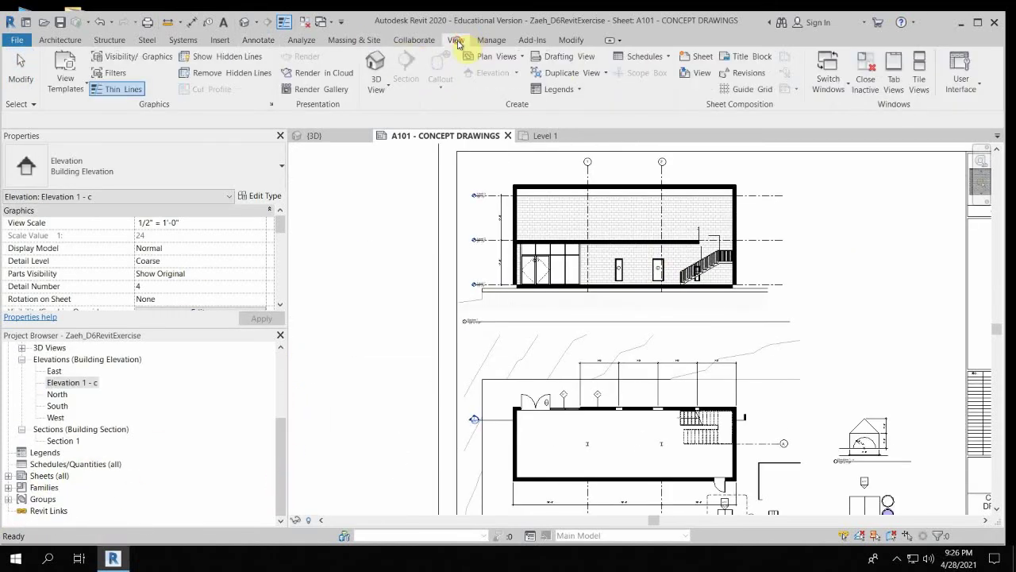
{"action": "left_click", "coordinate": [645, 56]}
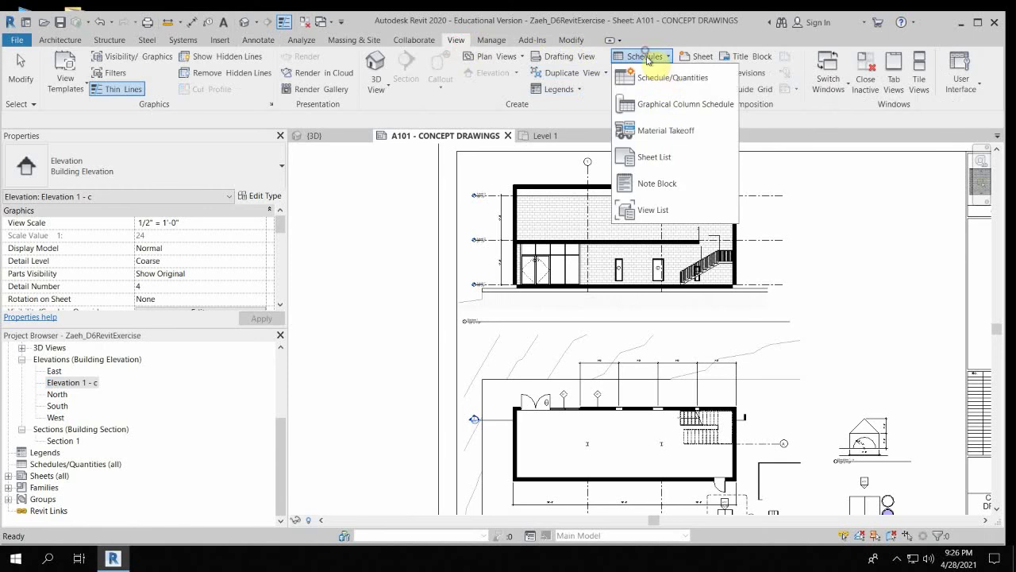
{"action": "left_click", "coordinate": [663, 79]}
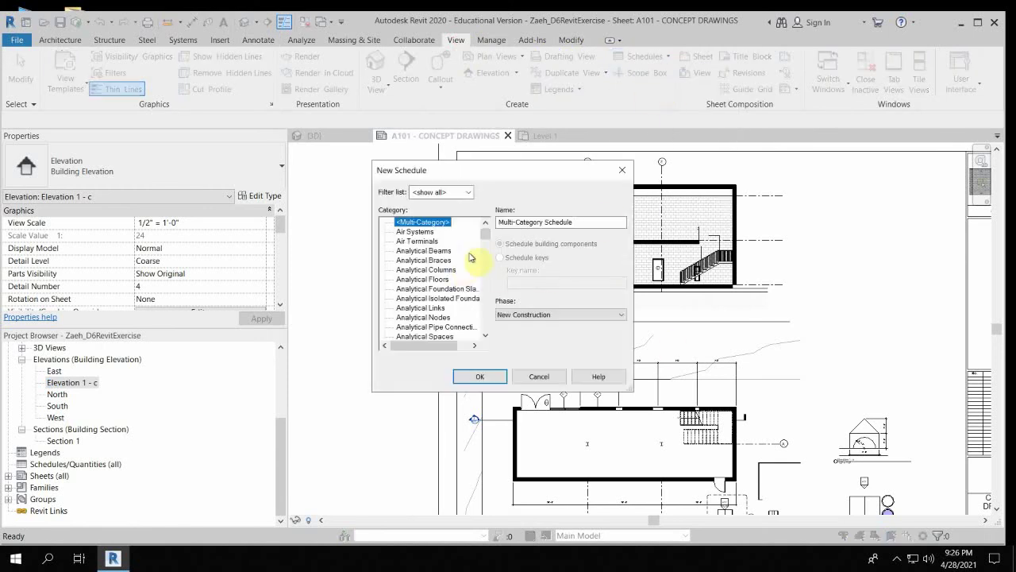
{"action": "left_click_drag", "start_coordinate": [488, 238], "coordinate": [491, 332]}
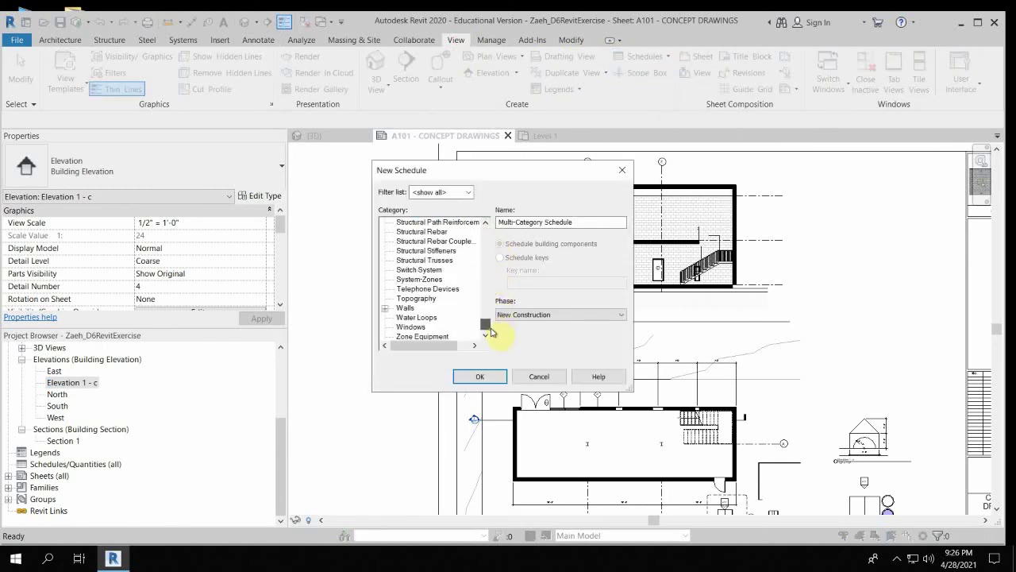
{"action": "left_click", "coordinate": [429, 326]}
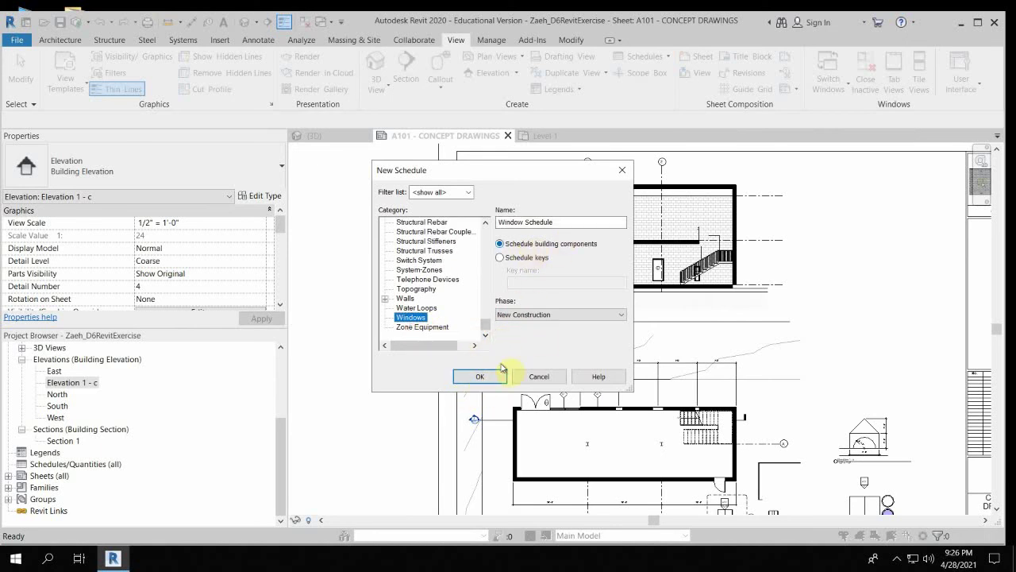
{"action": "left_click", "coordinate": [480, 376]}
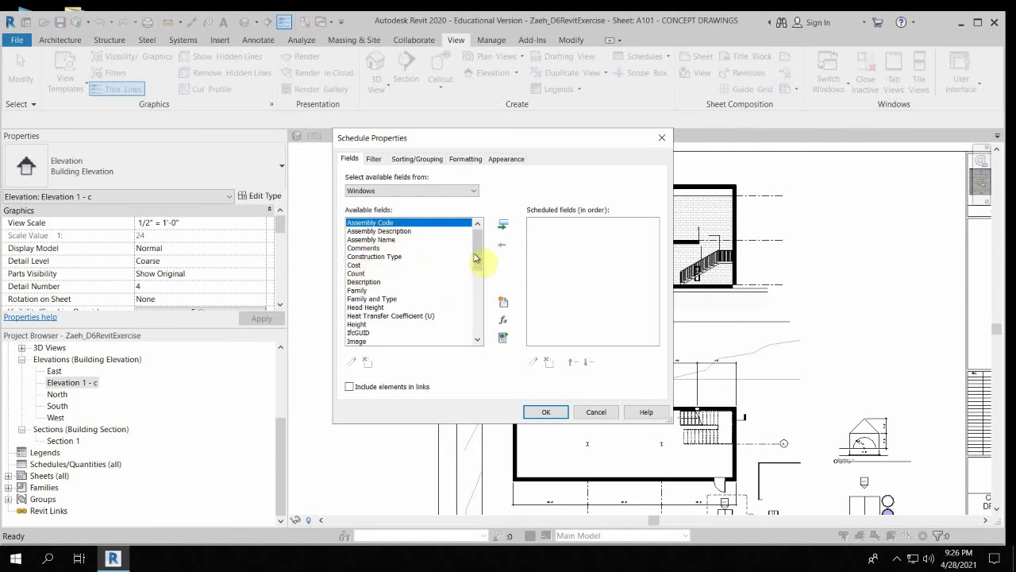
Add the Type Mark and Width fields to the window schedule.
{"action": "left_click_drag", "start_coordinate": [476, 256], "coordinate": [476, 342]}
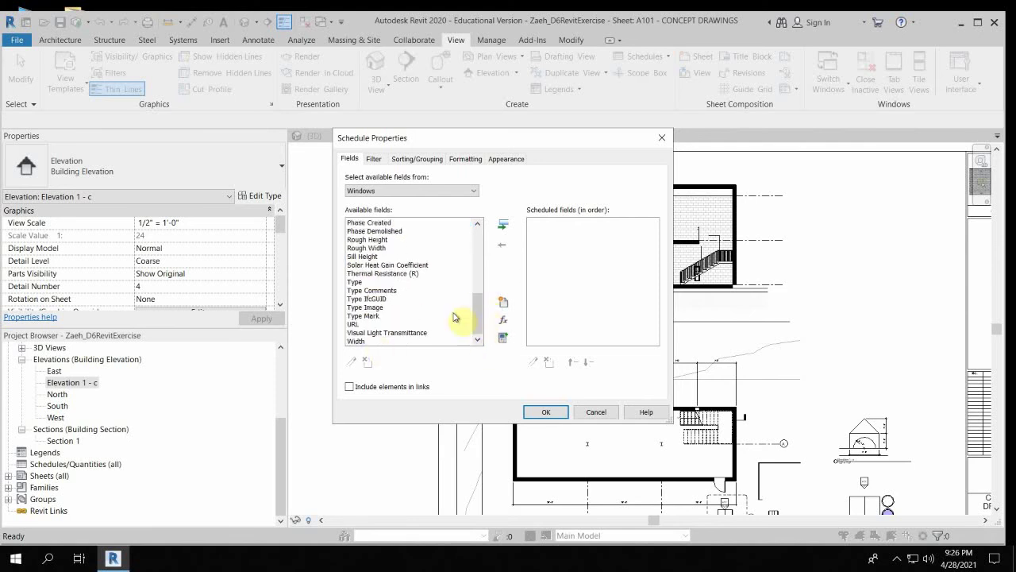
{"action": "left_click", "coordinate": [362, 316]}
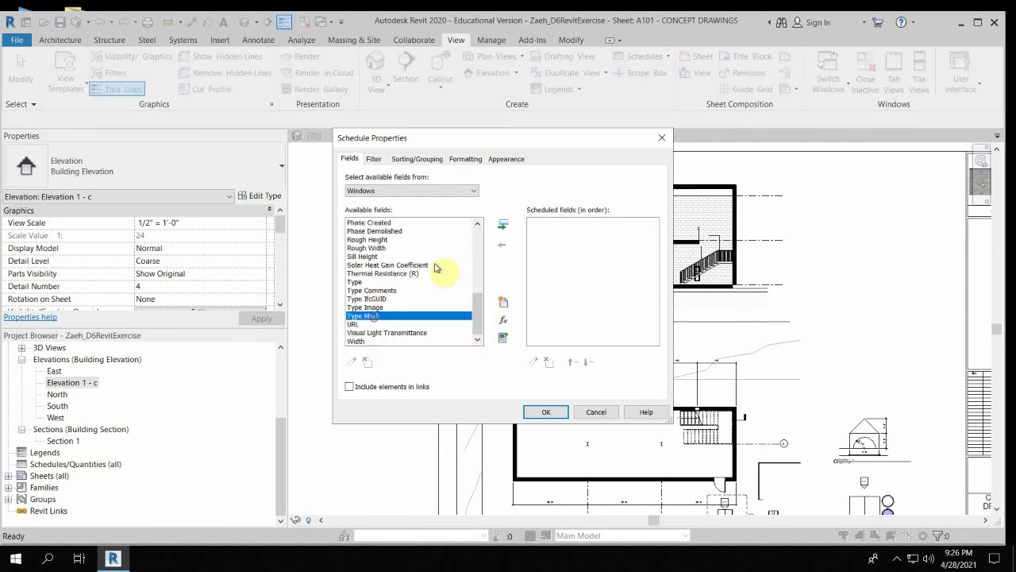
{"action": "left_click", "coordinate": [502, 223]}
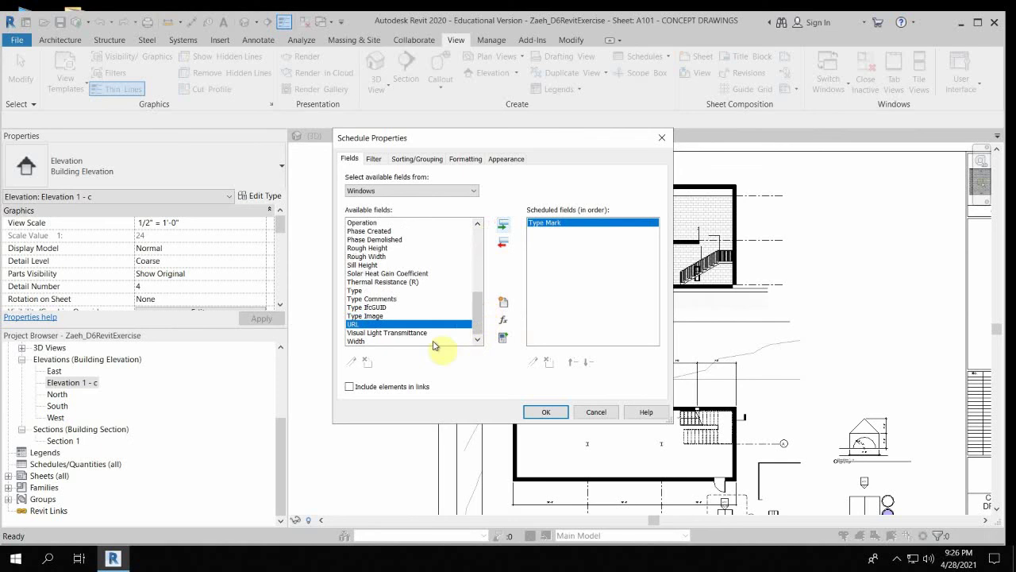
{"action": "left_click", "coordinate": [361, 341]}
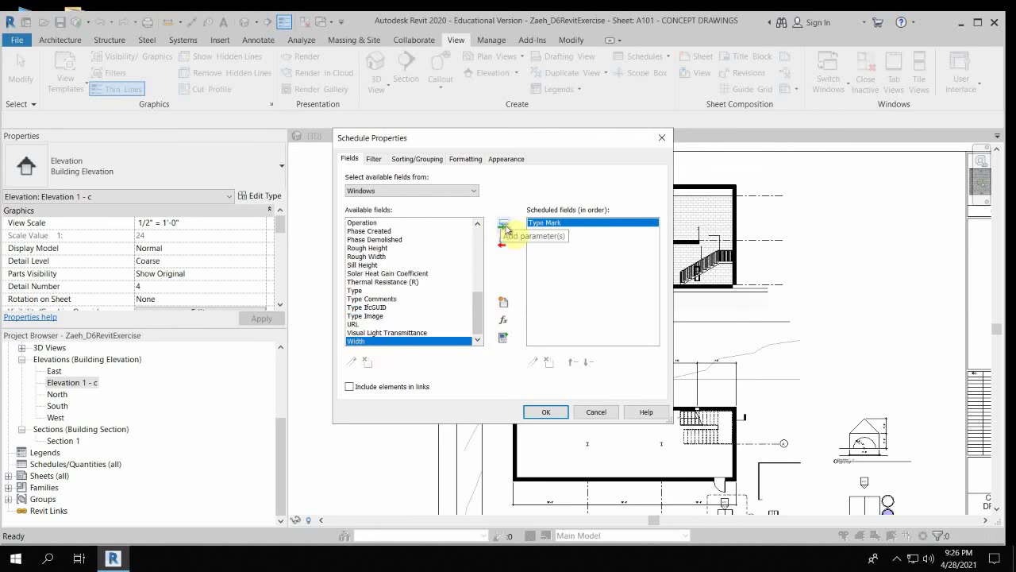
{"action": "left_click", "coordinate": [504, 225]}
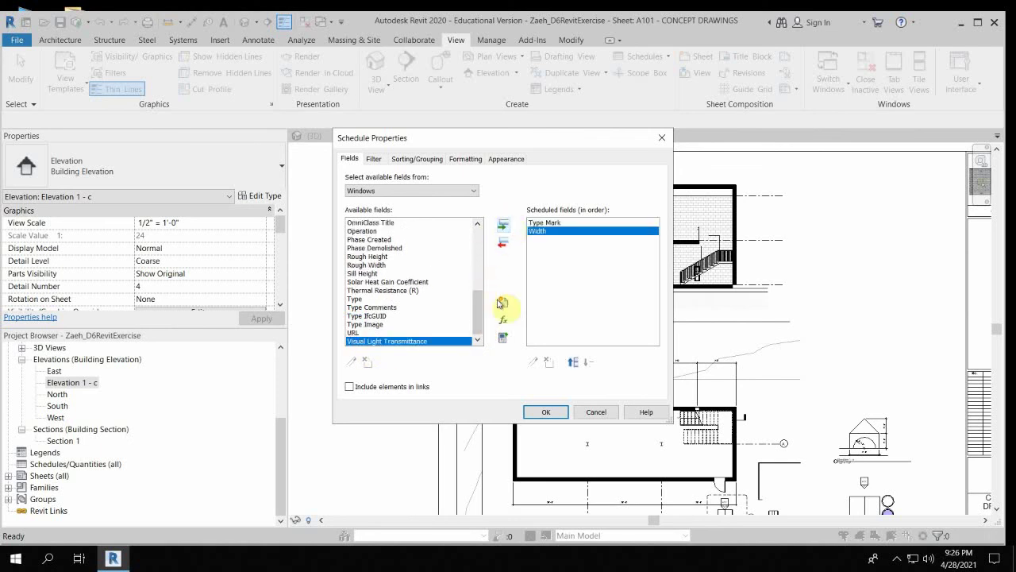
Add the Height and Comments fields to the window schedule after Width and generate the schedule.
{"action": "scroll", "coordinate": [476, 304], "scroll_direction": "up", "scroll_amount": 2}
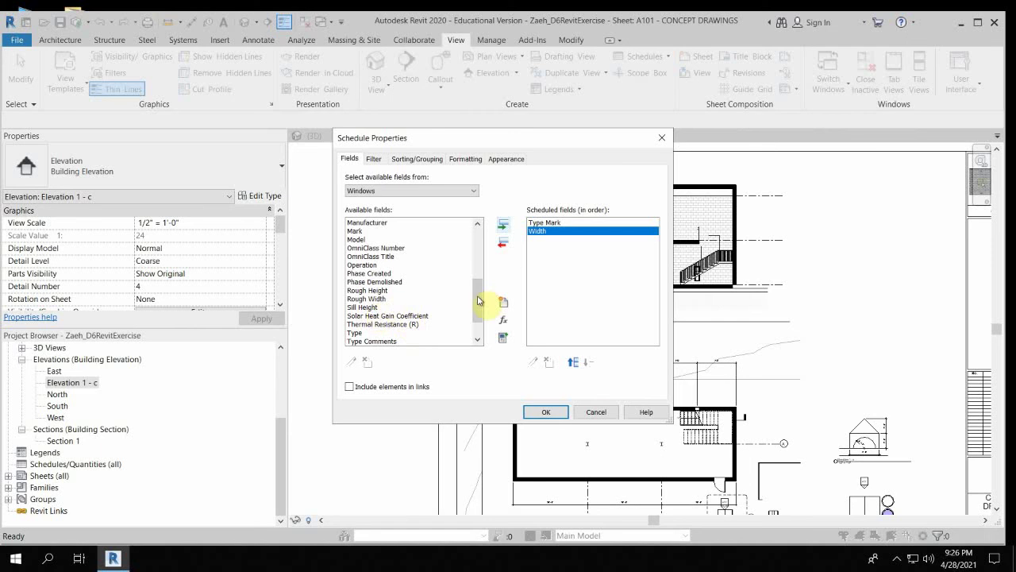
{"action": "left_click_drag", "start_coordinate": [478, 300], "coordinate": [479, 259]}
{"action": "left_click", "coordinate": [366, 299]}
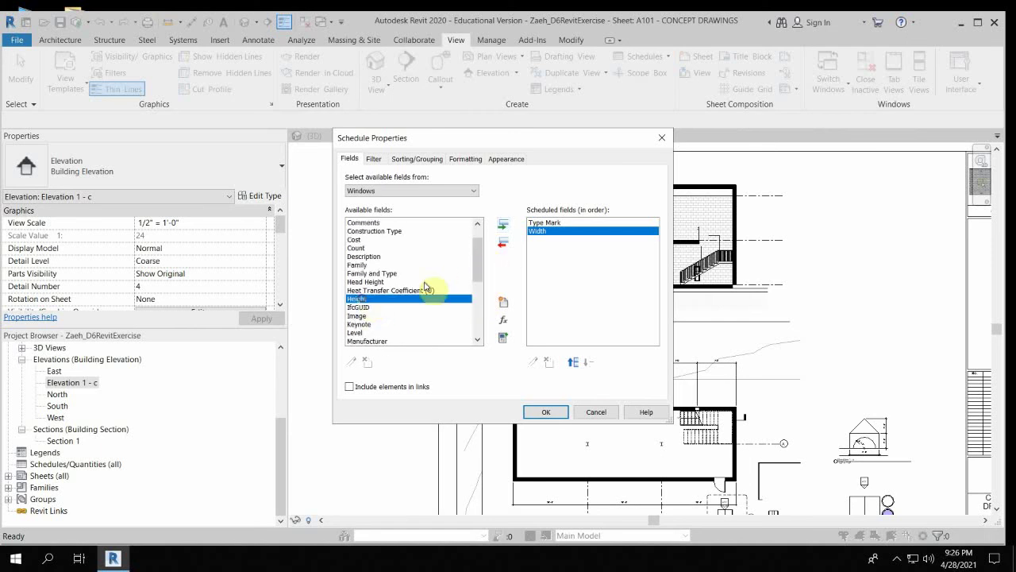
{"action": "left_click", "coordinate": [502, 225]}
{"action": "mouse_move", "coordinate": [476, 274]}
{"action": "left_mouse_down"}
{"action": "mouse_move", "coordinate": [476, 254]}
{"action": "mouse_move", "coordinate": [483, 343]}
{"action": "mouse_move", "coordinate": [481, 262]}
{"action": "left_mouse_up"}
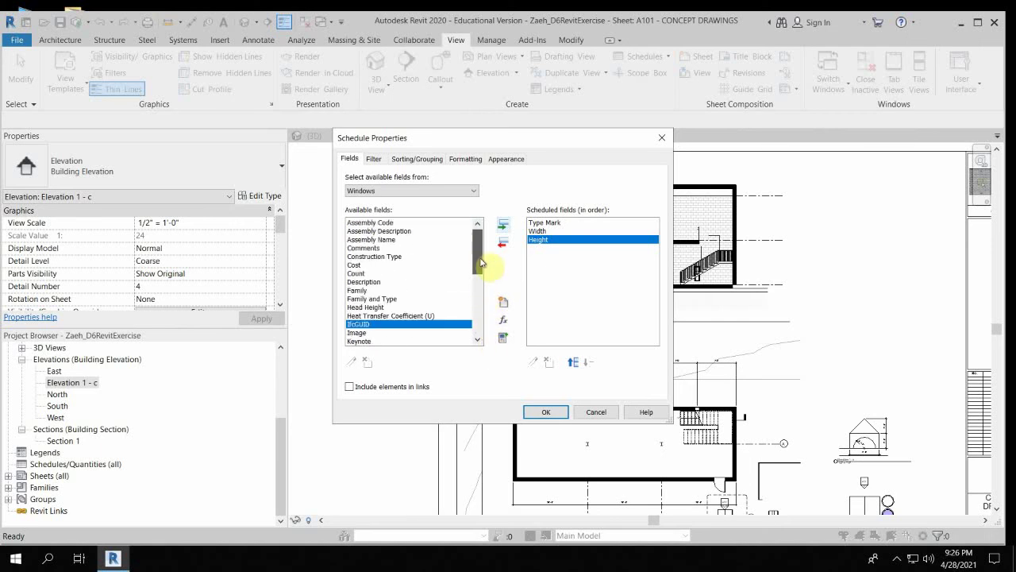
{"action": "left_click", "coordinate": [365, 249]}
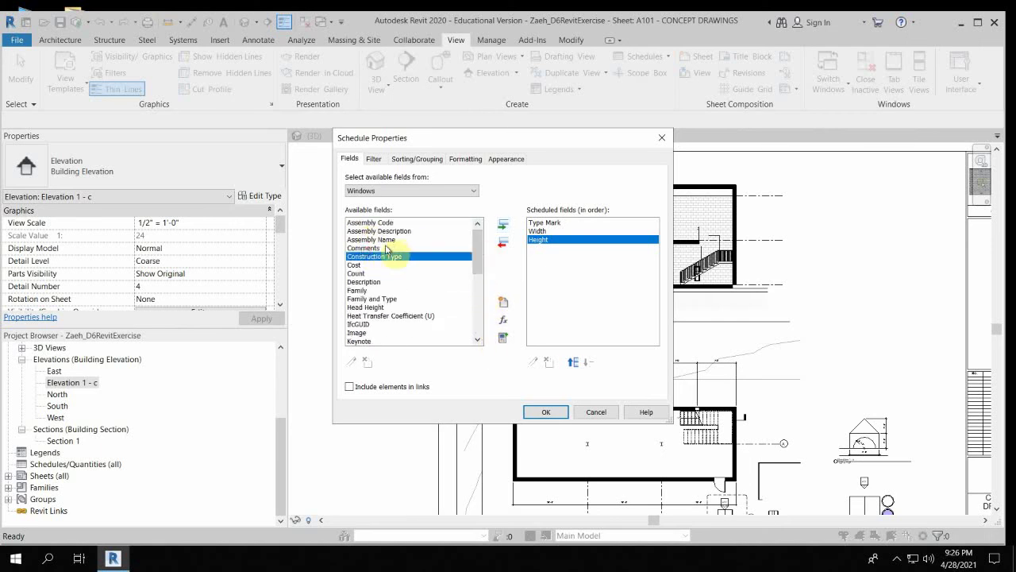
{"action": "left_click", "coordinate": [503, 227]}
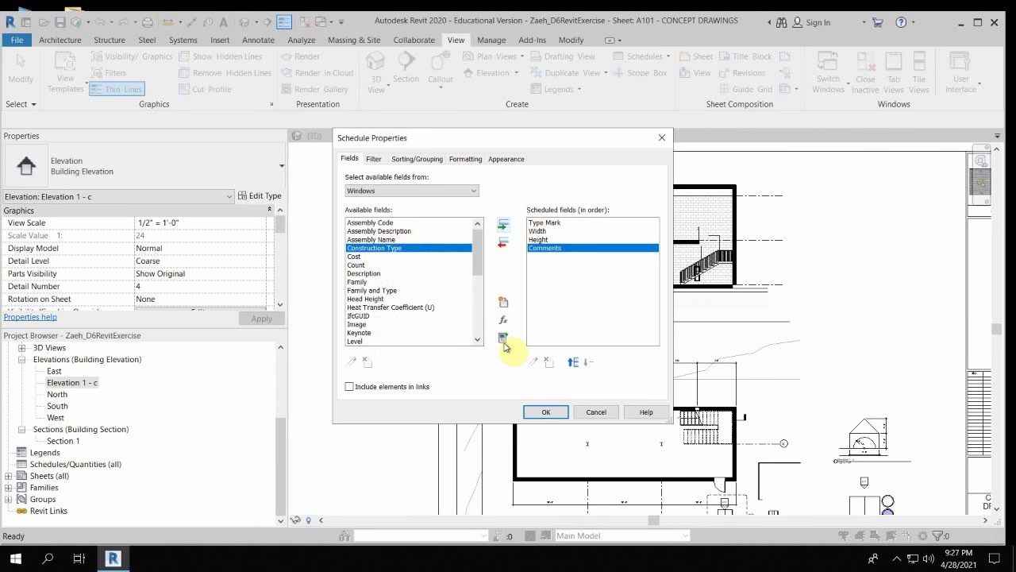
{"action": "left_click", "coordinate": [545, 413]}
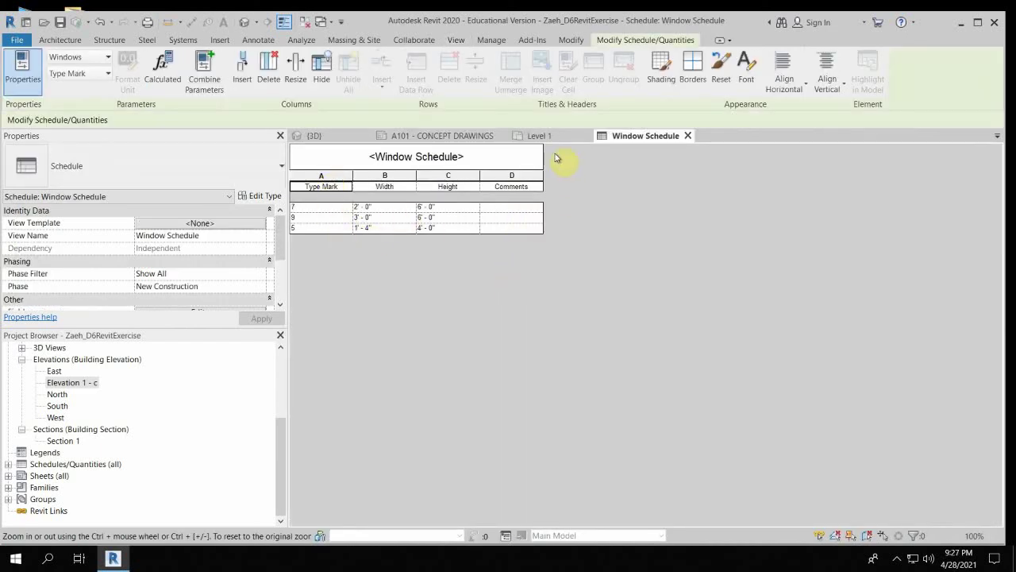
Enter the comment "Hello!" for the type mark 7 window, close the schedule and clear the selection on the sheet.
{"action": "left_click", "coordinate": [507, 209]}
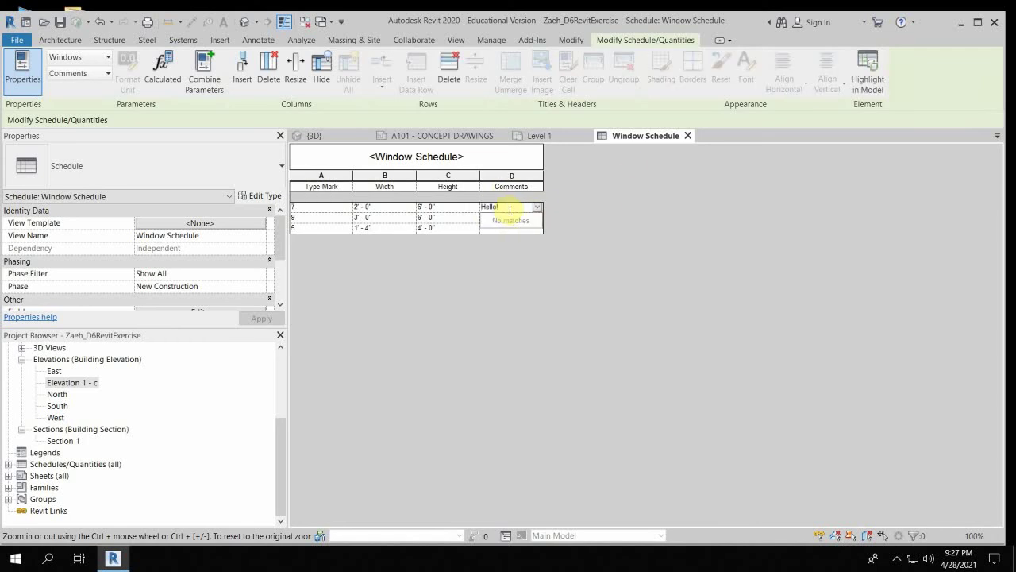
{"action": "left_click", "coordinate": [687, 137]}
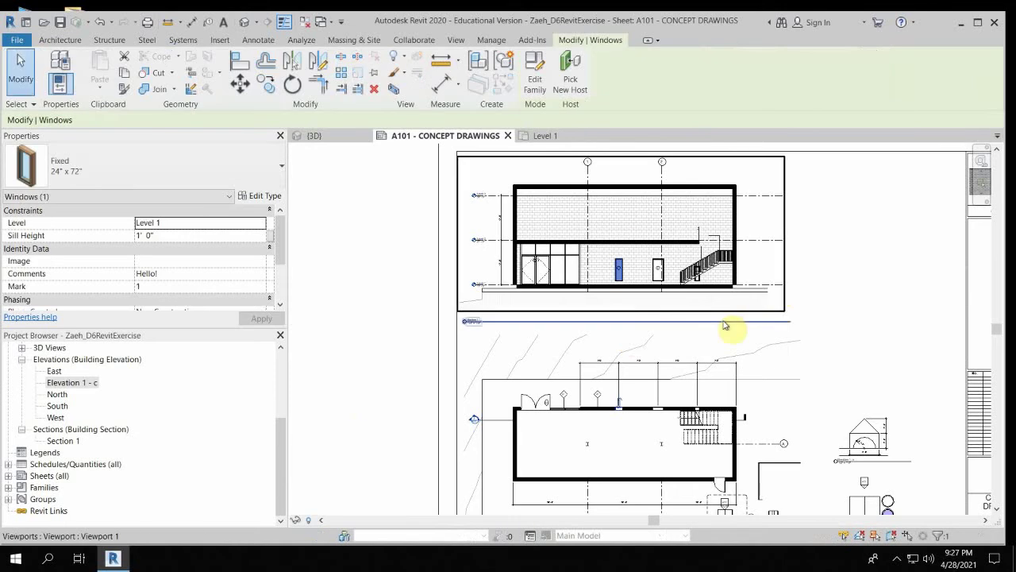
{"action": "scroll", "coordinate": [598, 295], "scroll_direction": "down", "scroll_amount": 3}
{"action": "key", "text": "Escape"}
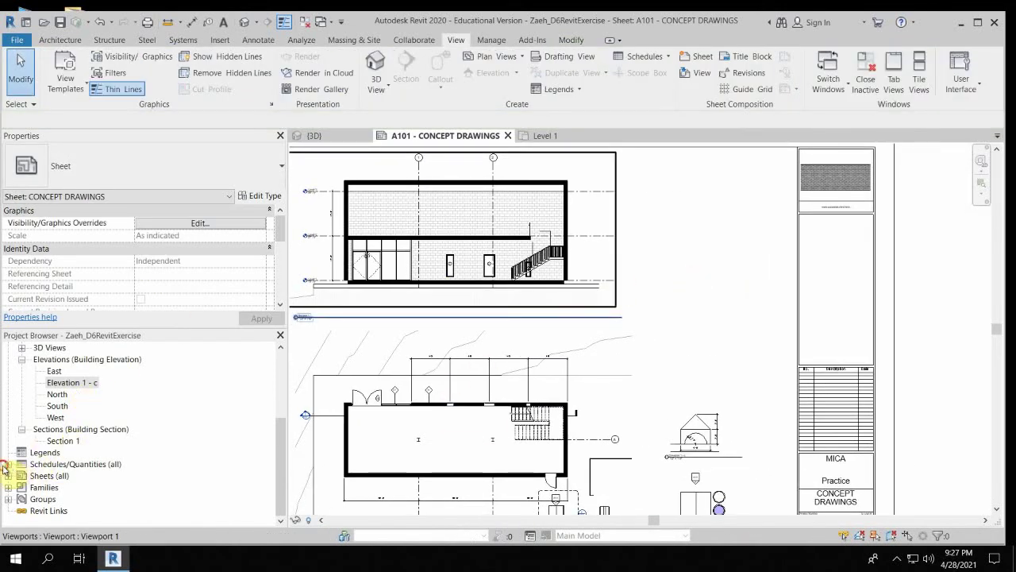
Place the Window Schedule on sheet A101 in the empty area between the building section and the title block.
{"action": "left_click", "coordinate": [7, 463]}
{"action": "left_click", "coordinate": [65, 474]}
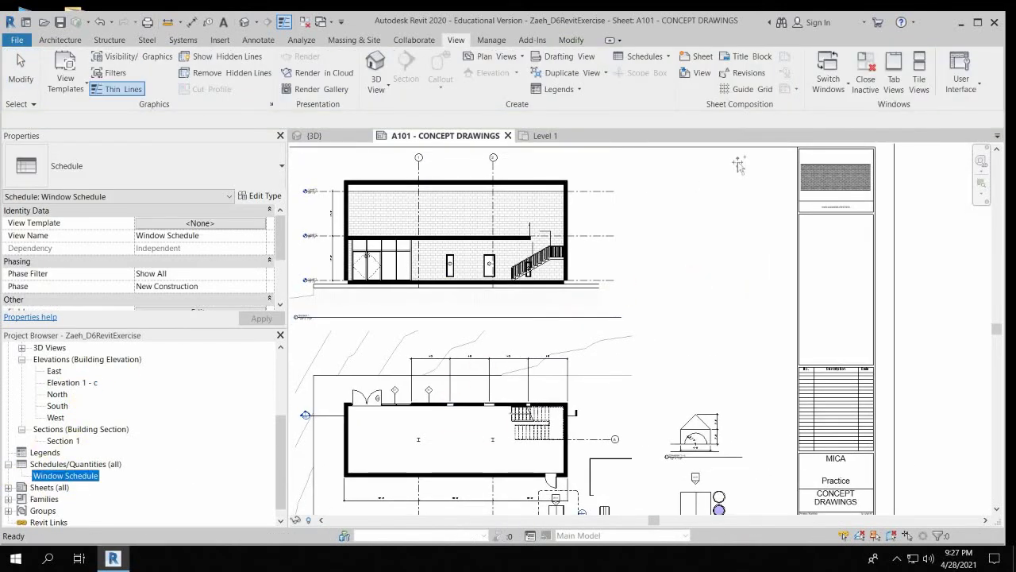
{"action": "left_click_drag", "start_coordinate": [738, 164], "coordinate": [721, 226]}
{"action": "left_click", "coordinate": [687, 200]}
{"action": "middle_click_drag", "start_coordinate": [708, 321], "coordinate": [706, 342]}
{"action": "left_click", "coordinate": [706, 342]}
{"action": "scroll", "coordinate": [699, 292], "scroll_direction": "up", "scroll_amount": 3}
{"action": "left_click_drag", "start_coordinate": [691, 283], "coordinate": [666, 241]}
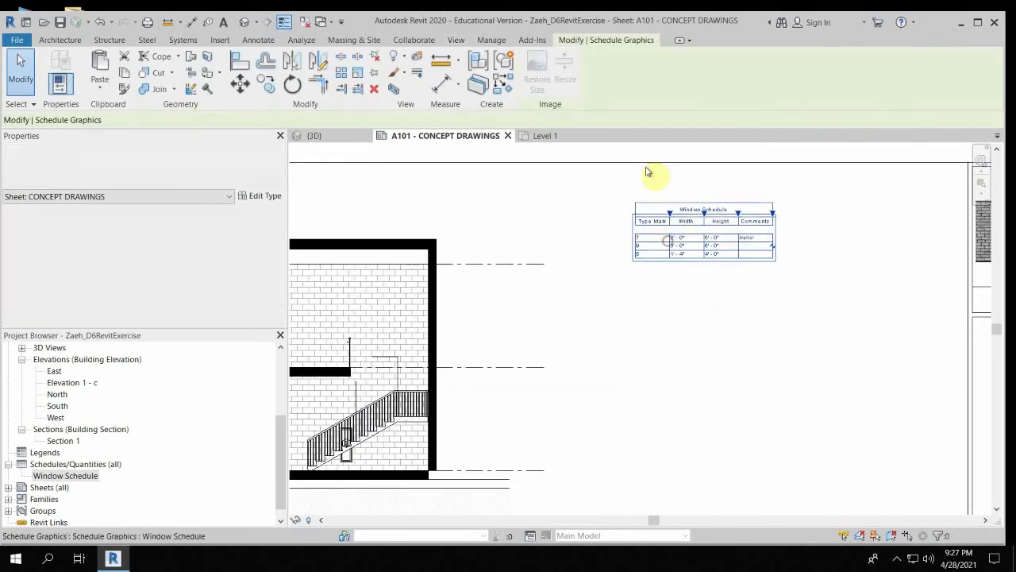
{"action": "left_click", "coordinate": [677, 208]}
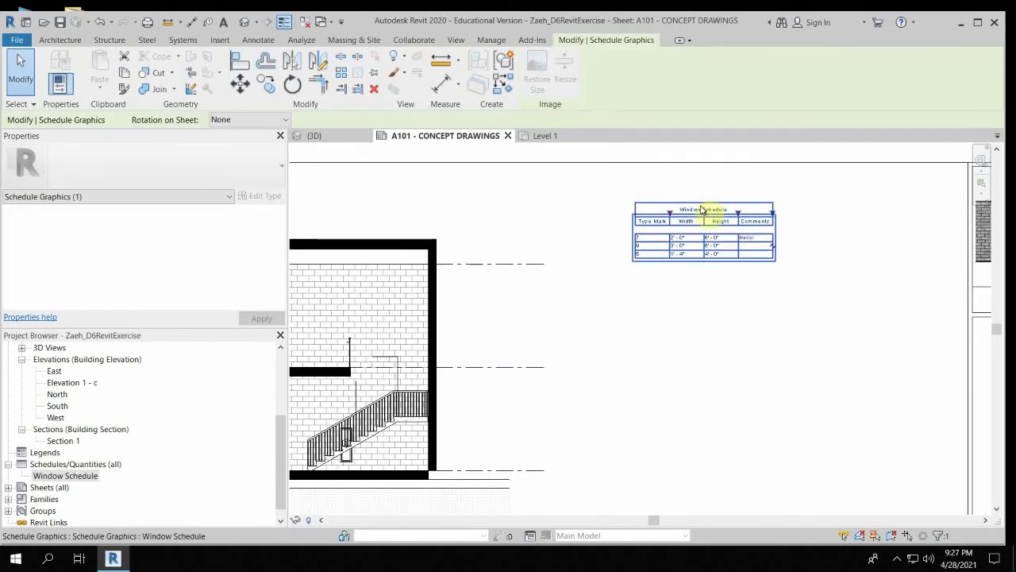
Examine the Window Schedule's properties for fields, filter, sorting/grouping, formatting of Height, and appearance, and return to the sheet.
{"action": "double_click", "coordinate": [689, 244]}
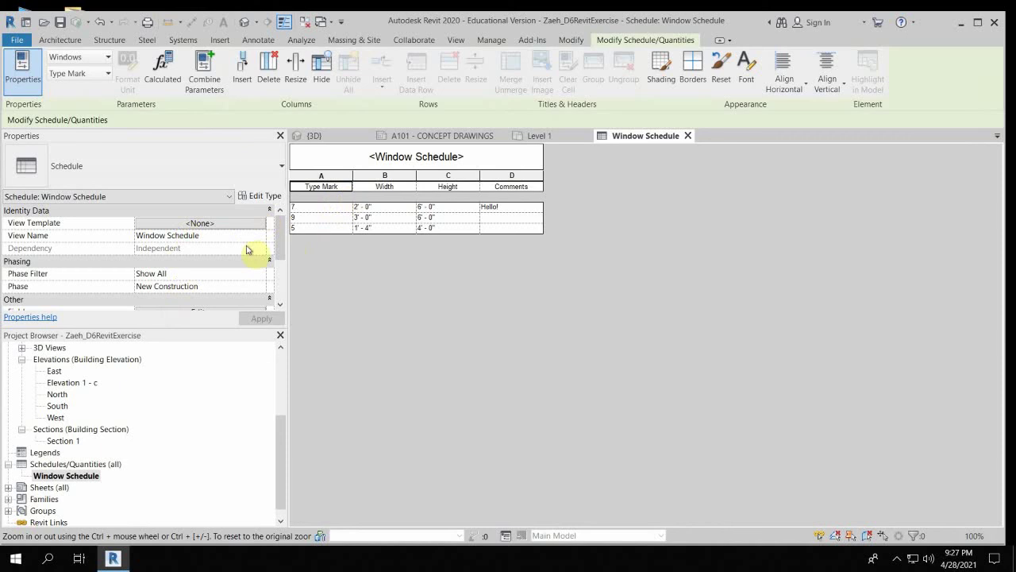
{"action": "left_click_drag", "start_coordinate": [283, 247], "coordinate": [282, 270]}
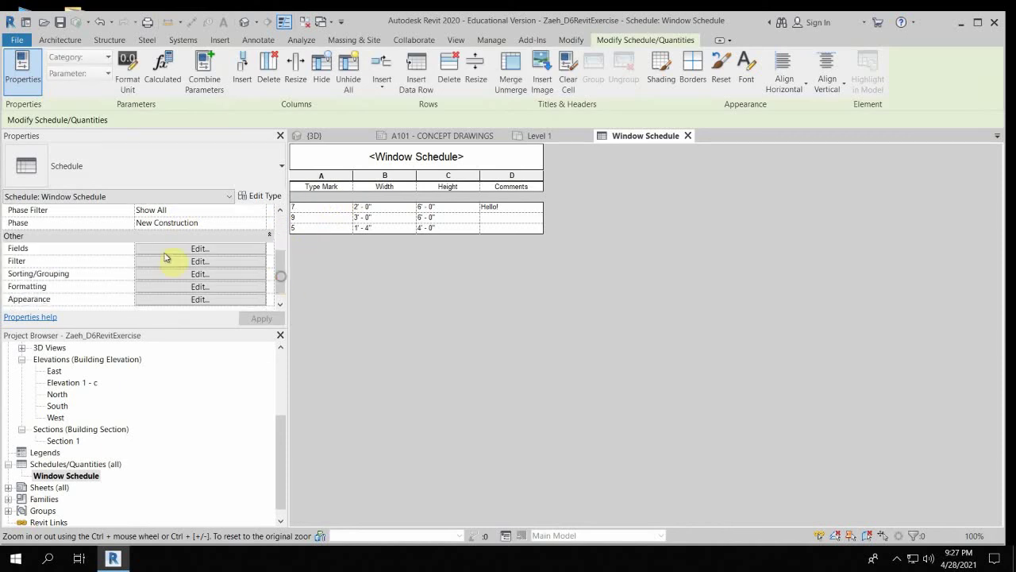
{"action": "left_click", "coordinate": [190, 250]}
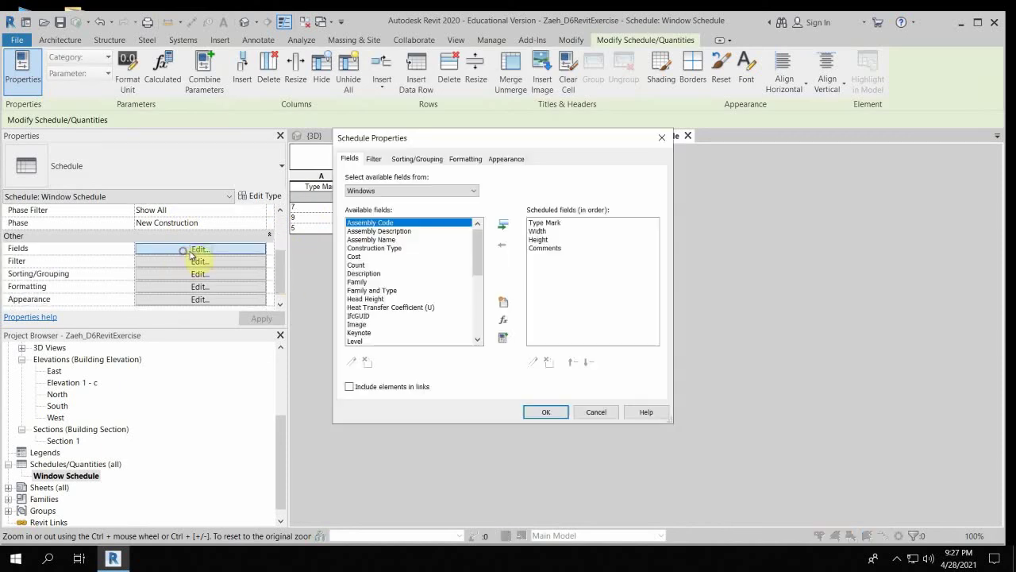
{"action": "left_click", "coordinate": [380, 160]}
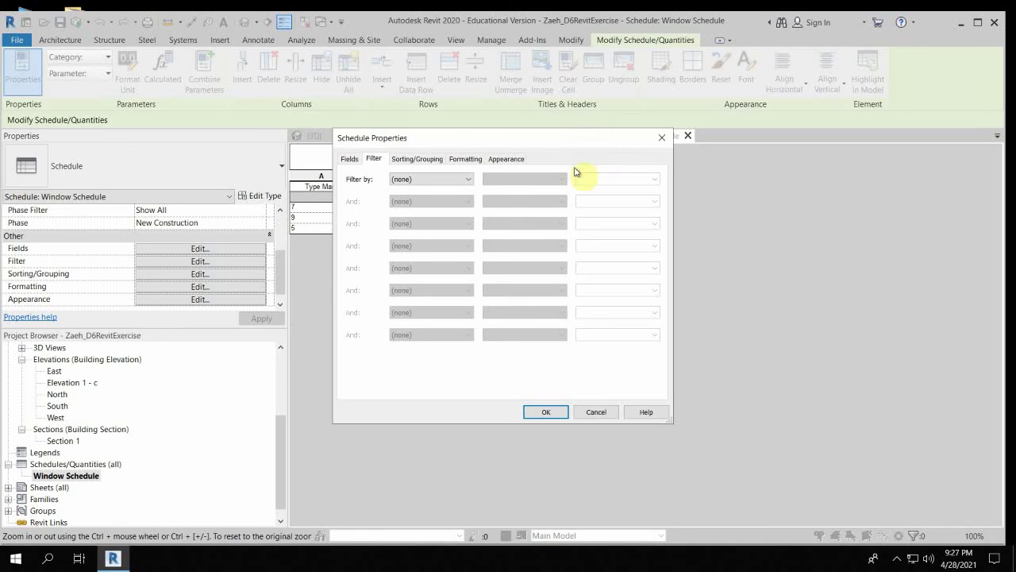
{"action": "left_click", "coordinate": [427, 161]}
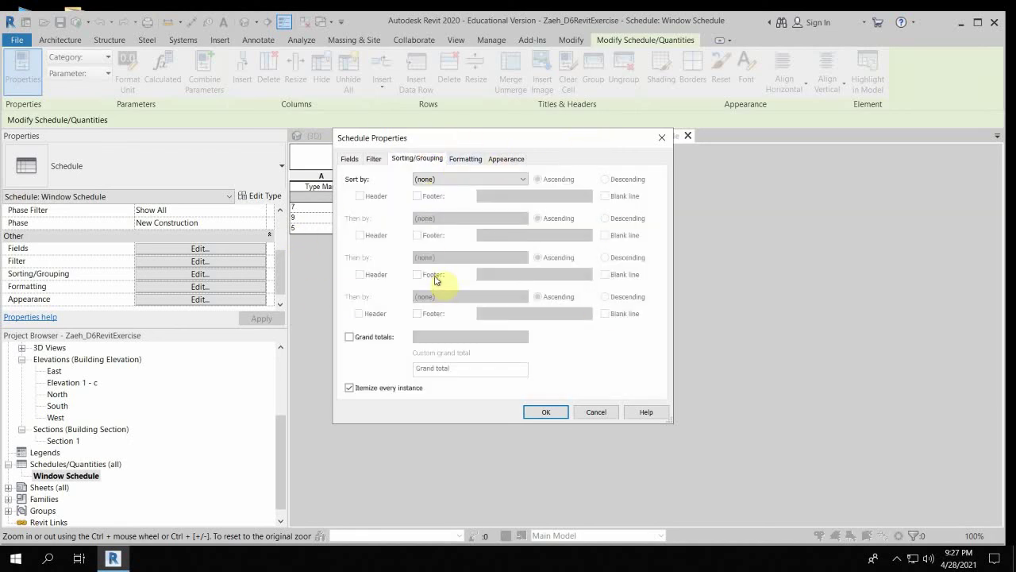
{"action": "left_click", "coordinate": [476, 159]}
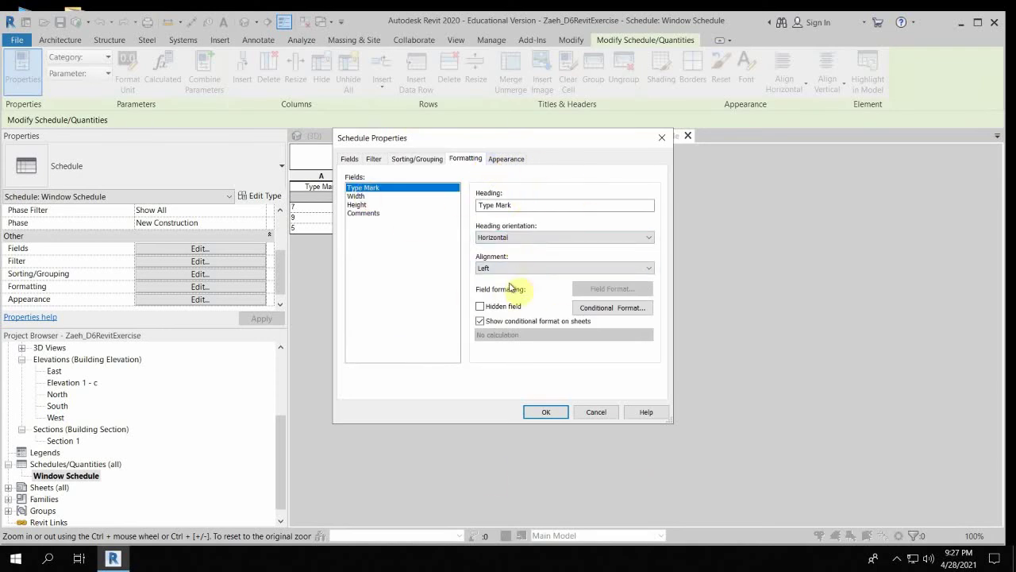
{"action": "left_click", "coordinate": [370, 205]}
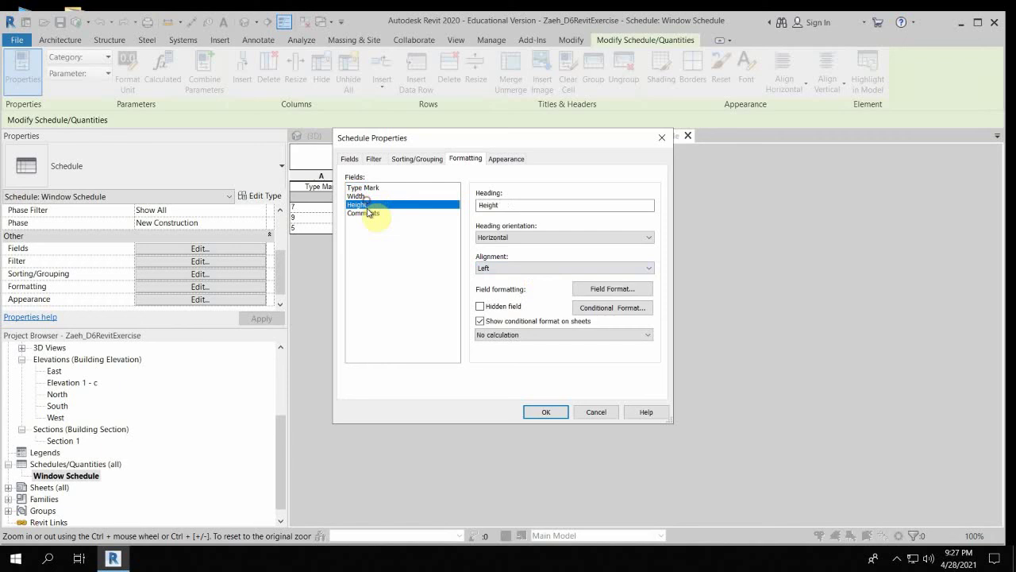
{"action": "left_click", "coordinate": [506, 159]}
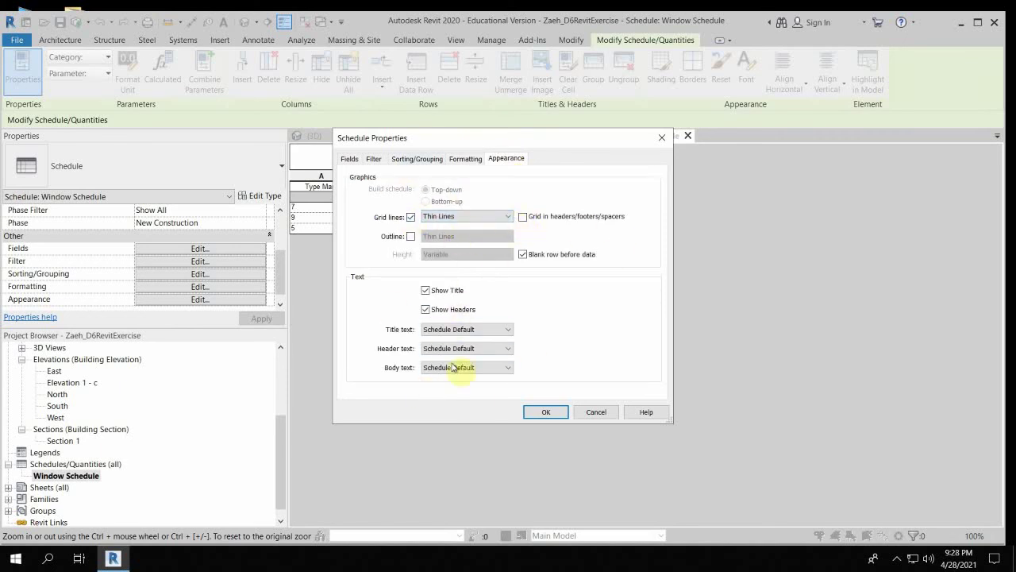
{"action": "left_click", "coordinate": [547, 412]}
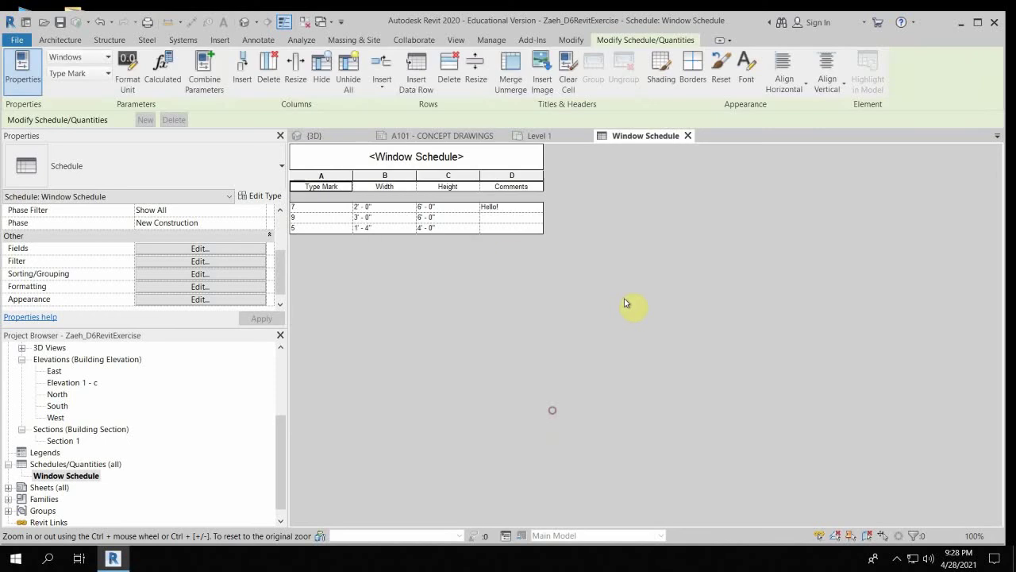
{"action": "left_click", "coordinate": [689, 136]}
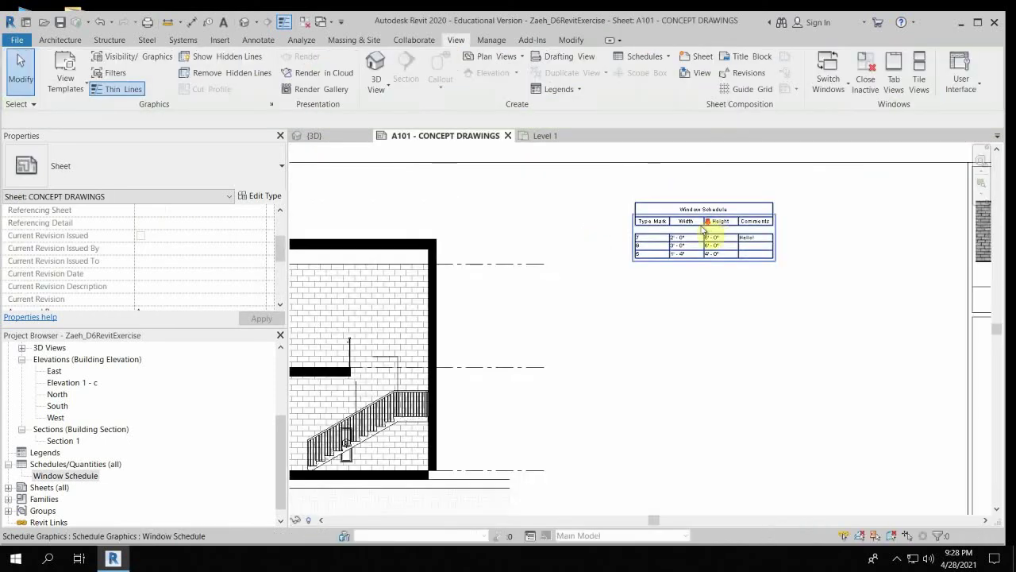
Move the Window Schedule slightly down and closer to the building section on the sheet.
{"action": "scroll", "coordinate": [707, 230], "scroll_direction": "down", "scroll_amount": 3}
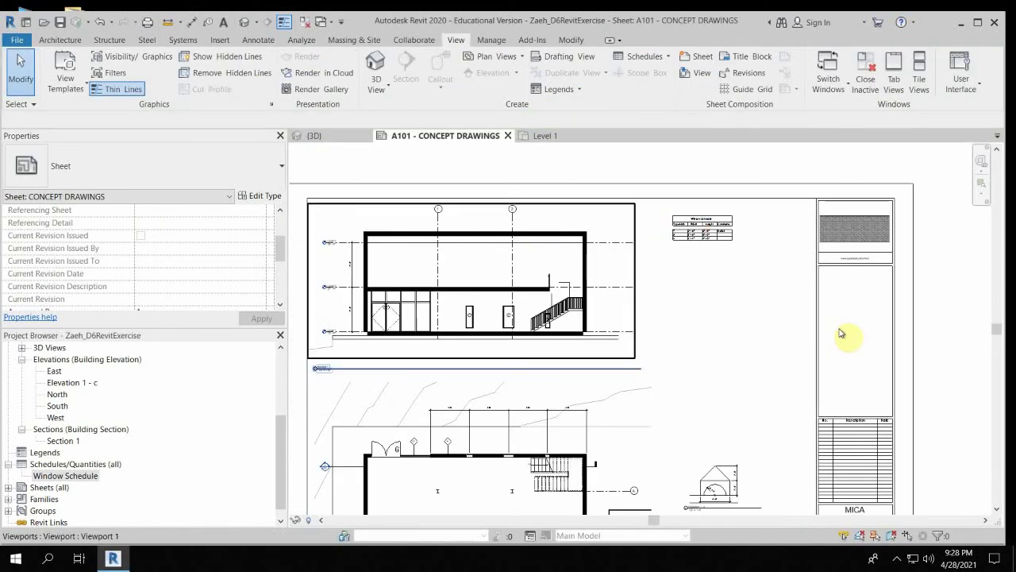
{"action": "left_click", "coordinate": [702, 236]}
{"action": "mouse_move", "coordinate": [697, 238]}
{"action": "left_mouse_down"}
{"action": "mouse_move", "coordinate": [707, 249]}
{"action": "mouse_move", "coordinate": [693, 249]}
{"action": "left_mouse_up"}
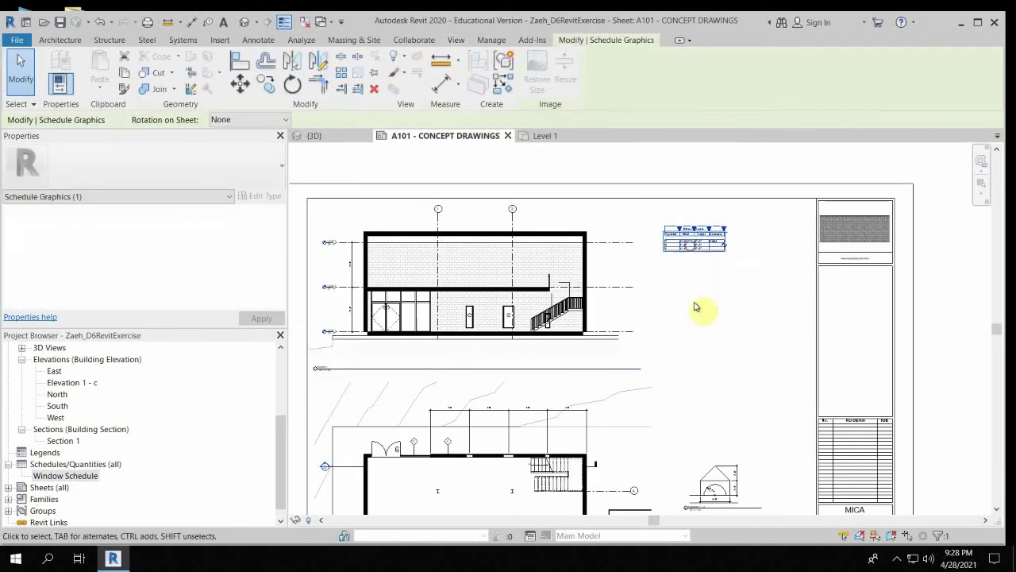
{"action": "left_click", "coordinate": [721, 331]}
Draw Medium Lines detail lines dividing the sheet: a horizontal one between section and plan, and a vertical one between plan and details.
{"action": "middle_click_drag", "start_coordinate": [721, 331], "coordinate": [691, 234]}
{"action": "scroll", "coordinate": [500, 323], "scroll_direction": "down", "scroll_amount": 2}
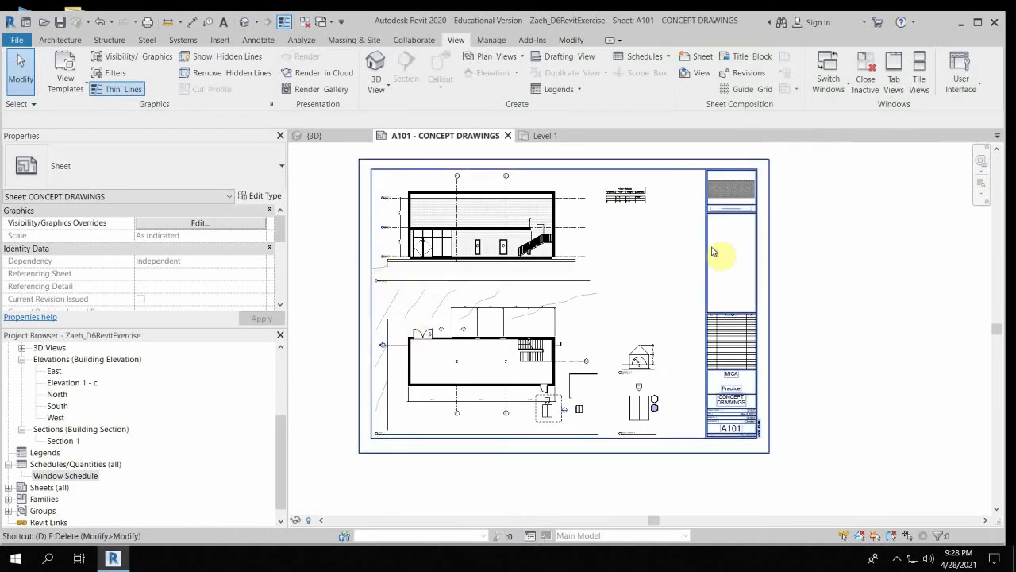
{"action": "key", "text": "d"}
{"action": "key", "text": "l"}
{"action": "left_click", "coordinate": [635, 81]}
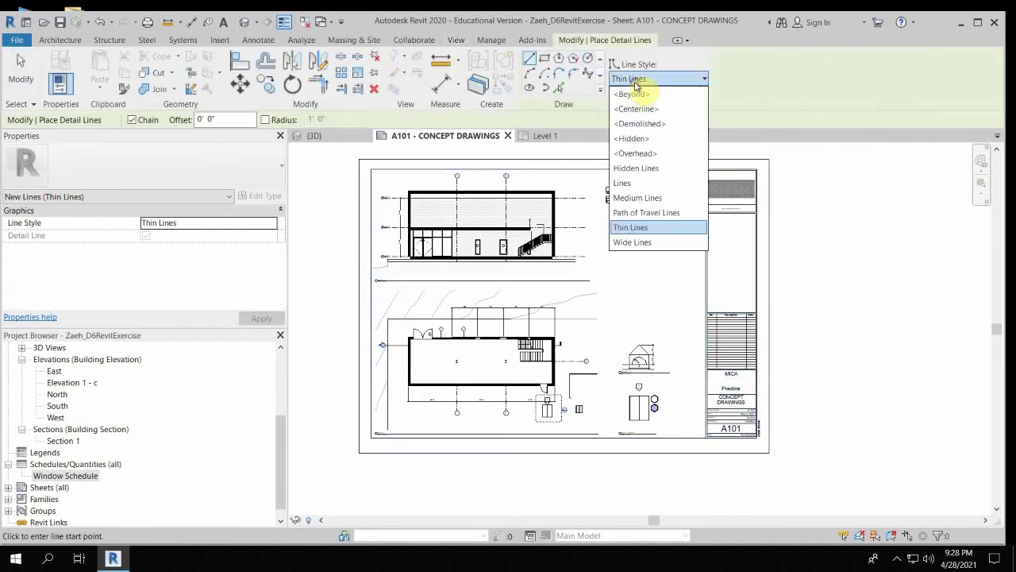
{"action": "left_click", "coordinate": [639, 198]}
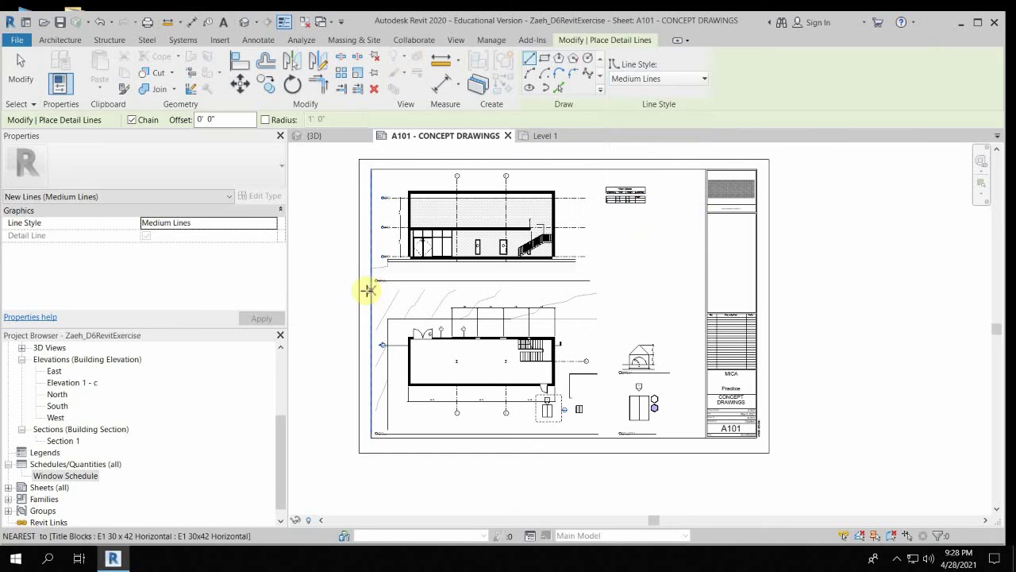
{"action": "left_click", "coordinate": [370, 290]}
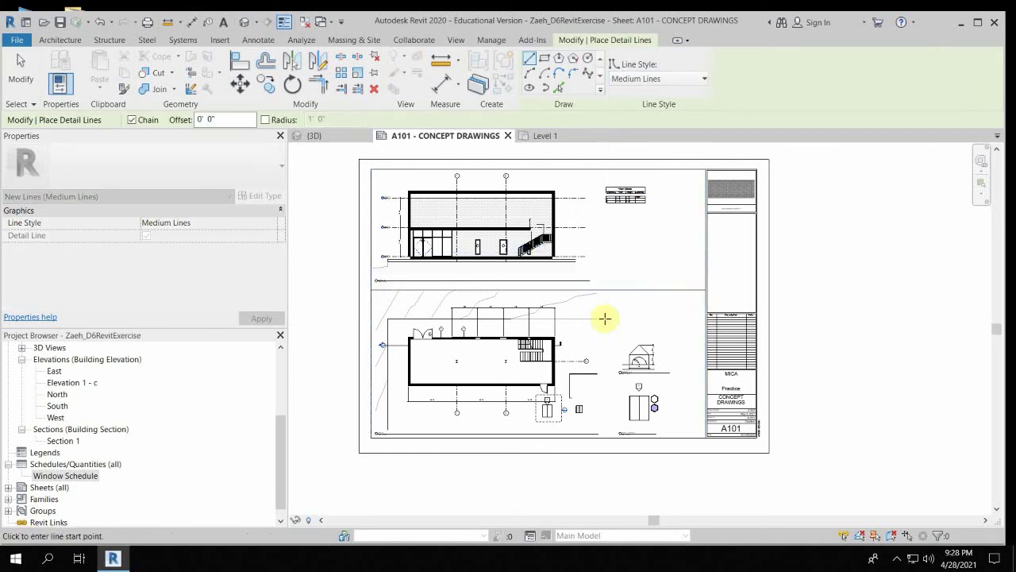
{"action": "left_click", "coordinate": [608, 290]}
{"action": "left_click", "coordinate": [608, 436]}
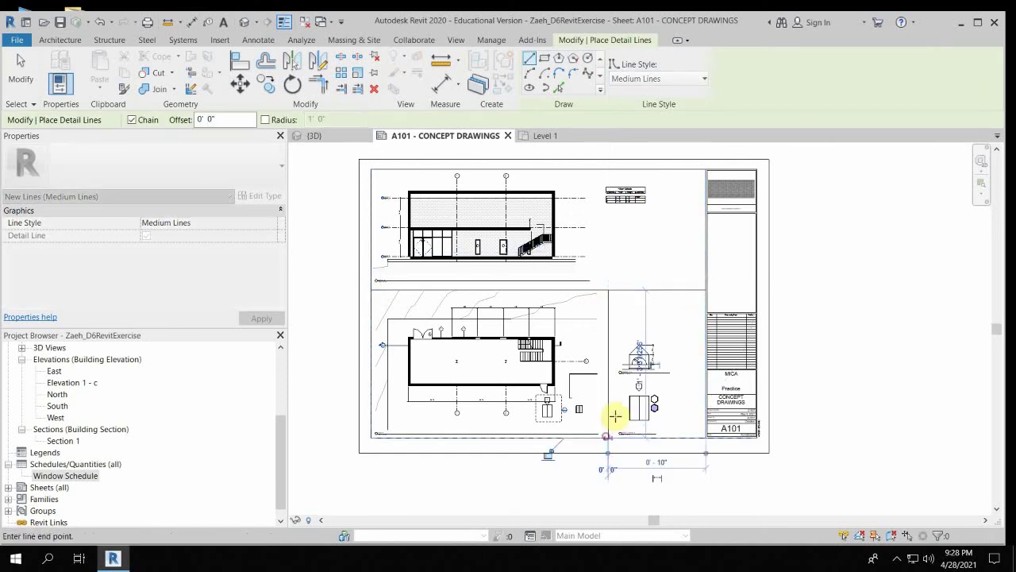
{"action": "key", "text": "Escape"}
Add detail lines separating the arch detail from the window detail and the building section from the schedule area, dismissing the save reminder.
{"action": "left_click", "coordinate": [705, 378]}
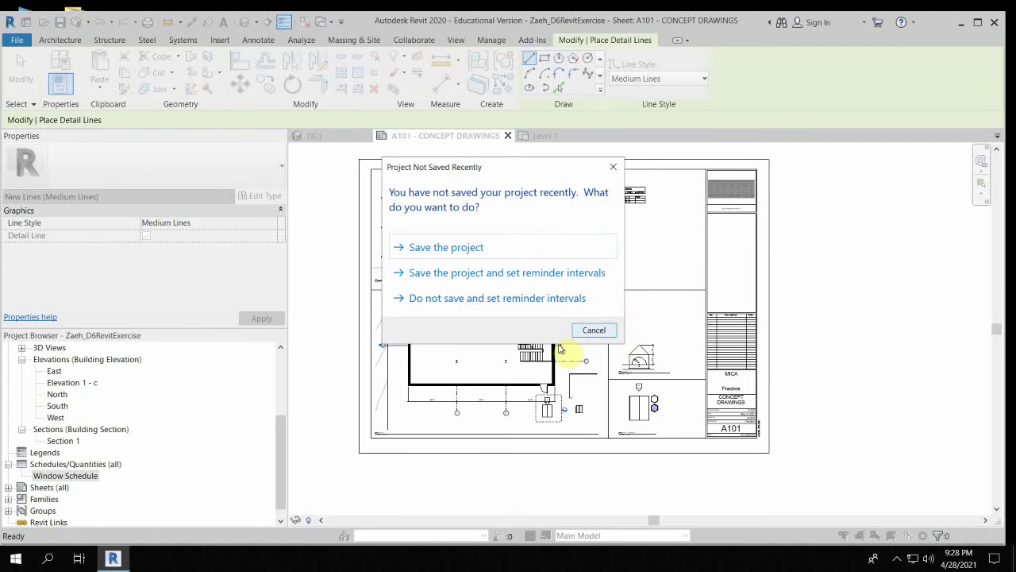
{"action": "left_click", "coordinate": [605, 332]}
{"action": "scroll", "coordinate": [603, 365], "scroll_direction": "up", "scroll_amount": 3}
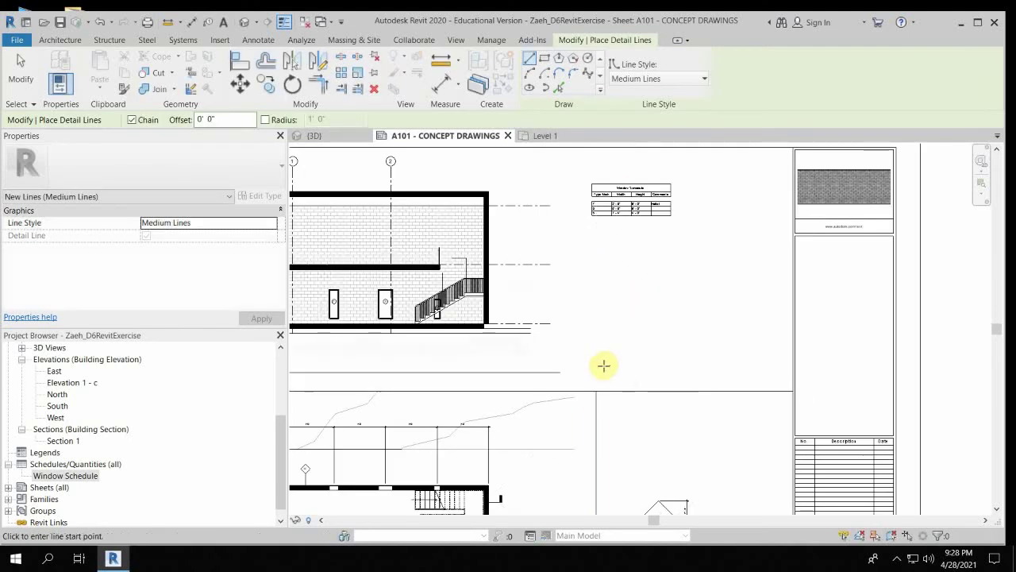
{"action": "key", "text": "Escape"}
{"action": "scroll", "coordinate": [593, 254], "scroll_direction": "down", "scroll_amount": 3}
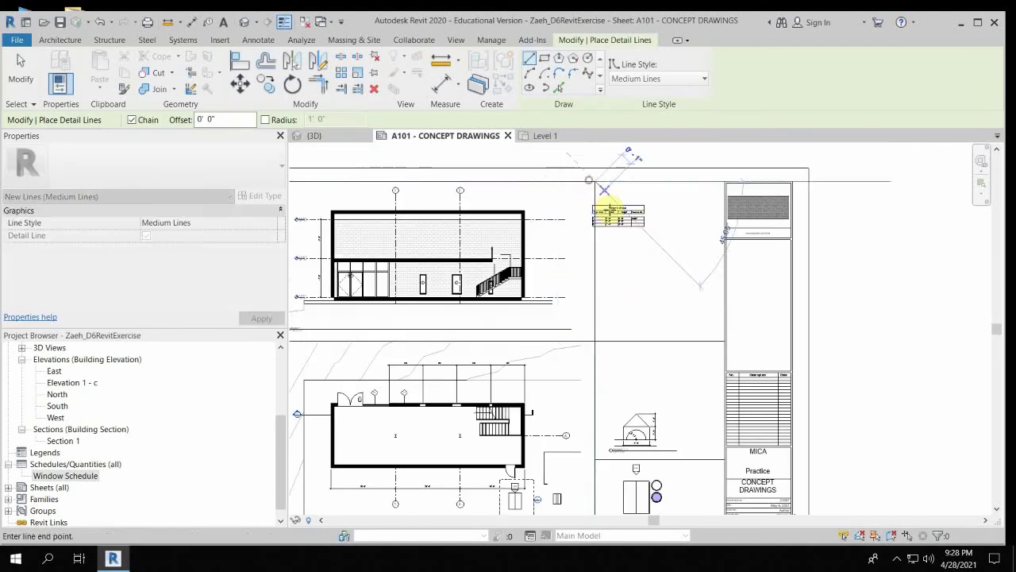
{"action": "key", "text": "Escape"}
Move the Window Schedule to the lower left corner of its cell beside the building section.
{"action": "left_click_drag", "start_coordinate": [617, 218], "coordinate": [628, 320]}
{"action": "left_click", "coordinate": [641, 344]}
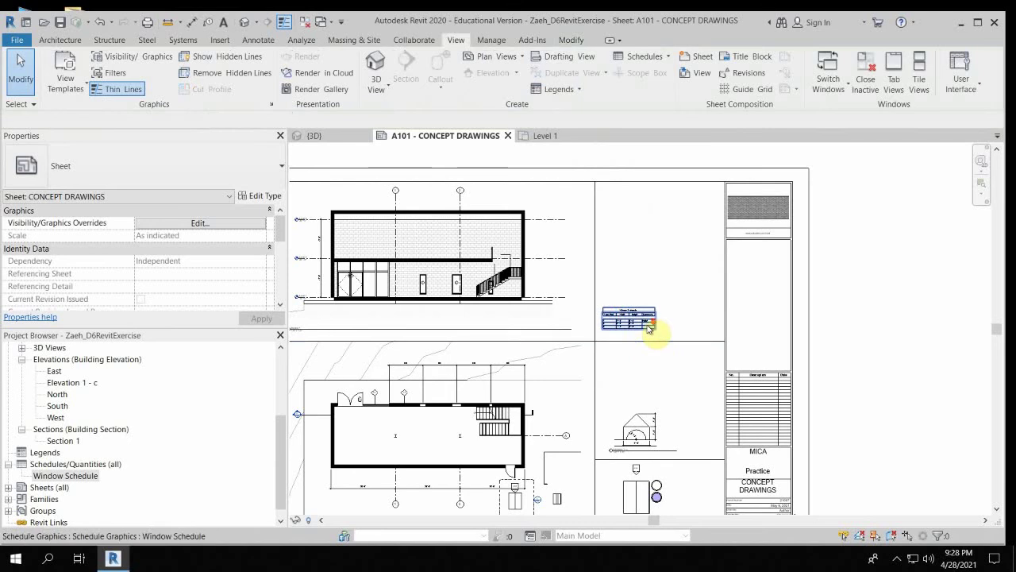
{"action": "scroll", "coordinate": [651, 322], "scroll_direction": "down", "scroll_amount": 1}
{"action": "scroll", "coordinate": [675, 262], "scroll_direction": "up", "scroll_amount": 1}
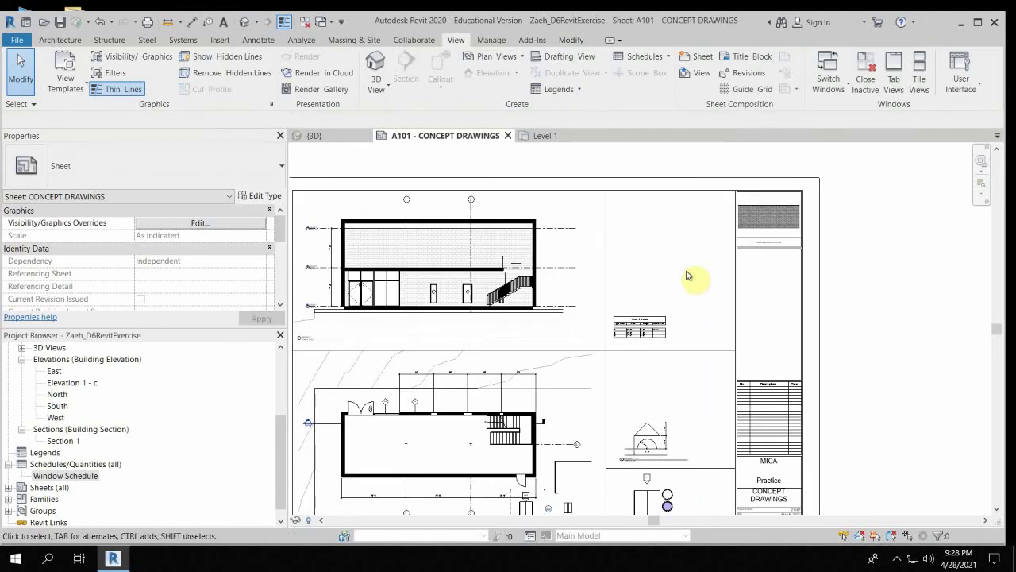
Open the 3D view and pull in the section box so it cuts open the building and keeps the small arched structures.
{"action": "left_click", "coordinate": [375, 60]}
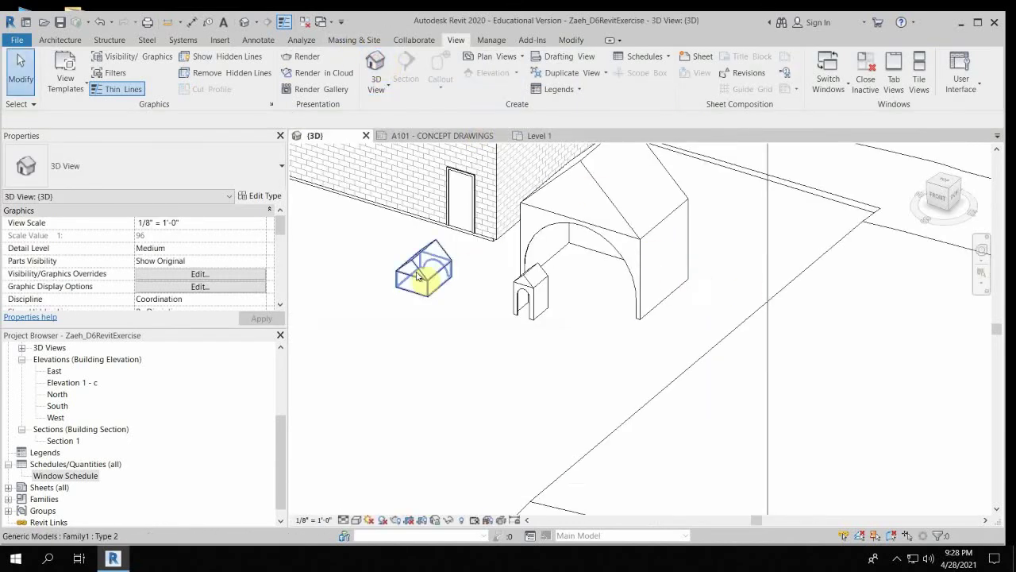
{"action": "middle_click_drag", "start_coordinate": [416, 267], "coordinate": [413, 325], "text": "shift"}
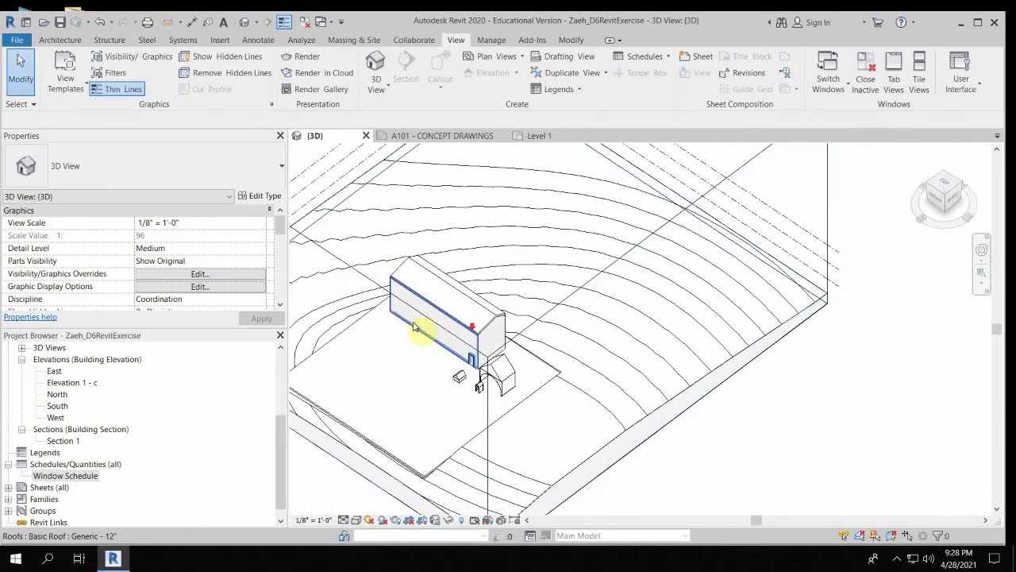
{"action": "left_click", "coordinate": [352, 277]}
{"action": "middle_click_drag", "start_coordinate": [408, 377], "coordinate": [567, 299], "text": "shift"}
{"action": "scroll", "coordinate": [519, 297], "scroll_direction": "down", "scroll_amount": 2}
{"action": "left_click_drag", "start_coordinate": [405, 294], "coordinate": [525, 289]}
{"action": "middle_click_drag", "start_coordinate": [545, 329], "coordinate": [543, 235], "text": "shift"}
{"action": "left_click_drag", "start_coordinate": [530, 235], "coordinate": [529, 335]}
{"action": "middle_click_drag", "start_coordinate": [504, 362], "coordinate": [838, 379], "text": "shift"}
{"action": "left_click_drag", "start_coordinate": [837, 380], "coordinate": [635, 381]}
{"action": "middle_click_drag", "start_coordinate": [627, 348], "coordinate": [798, 220], "text": "shift"}
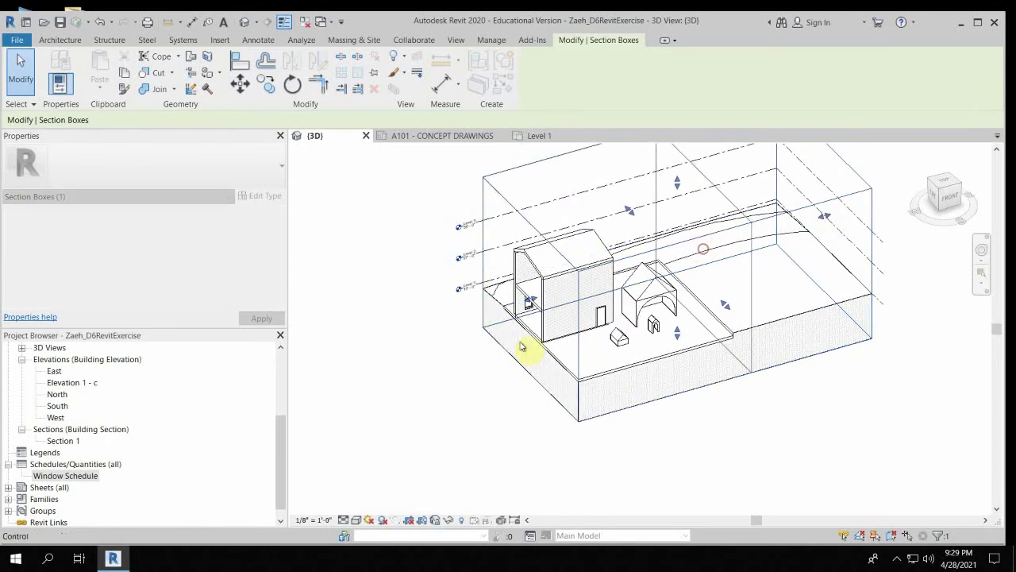
{"action": "middle_click_drag", "start_coordinate": [526, 347], "coordinate": [435, 270], "text": "shift"}
{"action": "left_click", "coordinate": [435, 270]}
Hide the Levels category in the 3D view through a category graphics override.
{"action": "scroll", "coordinate": [484, 284], "scroll_direction": "up", "scroll_amount": 3}
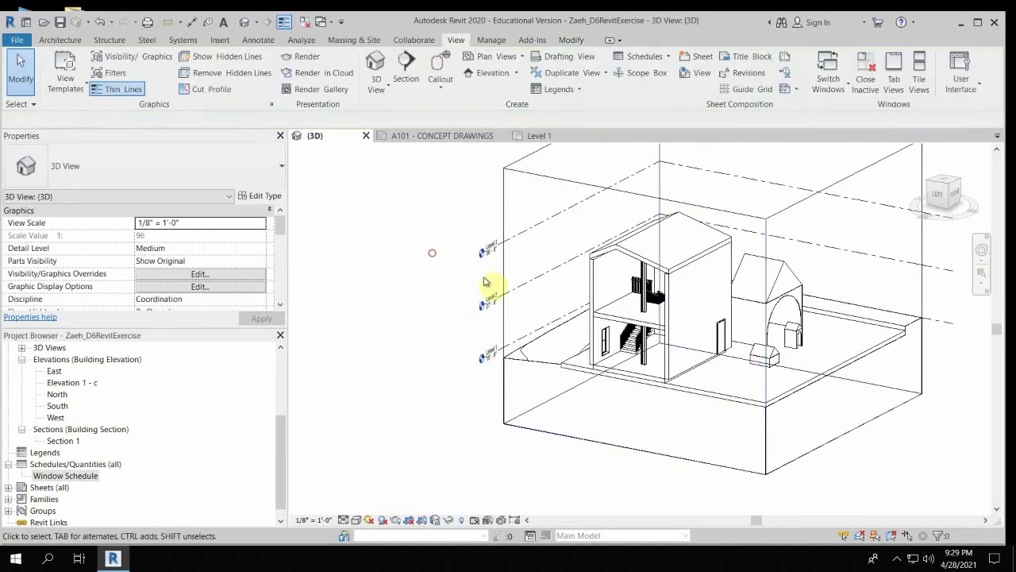
{"action": "left_click", "coordinate": [524, 292]}
{"action": "right_click", "coordinate": [524, 292]}
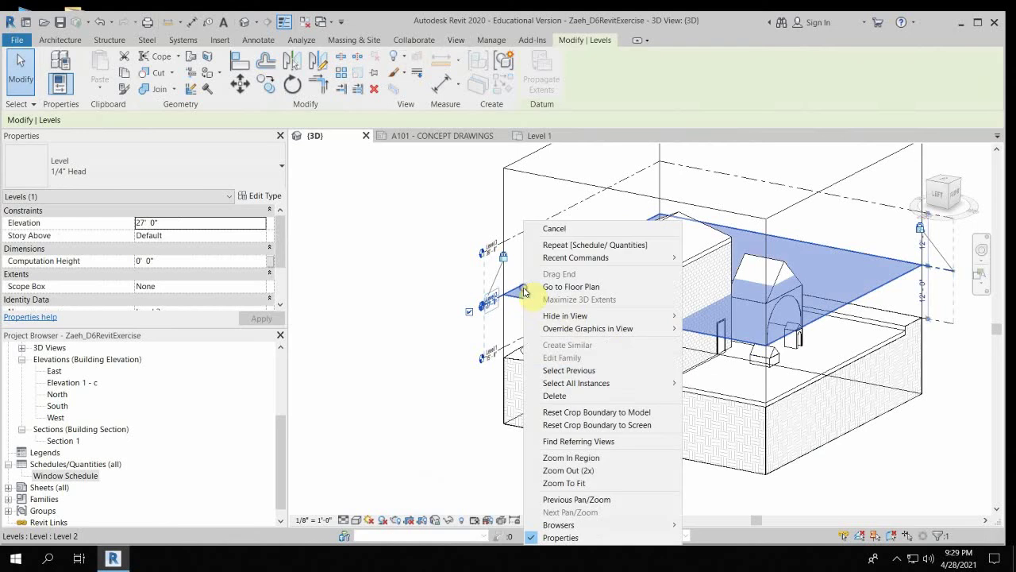
{"action": "mouse_move", "coordinate": [627, 328]}
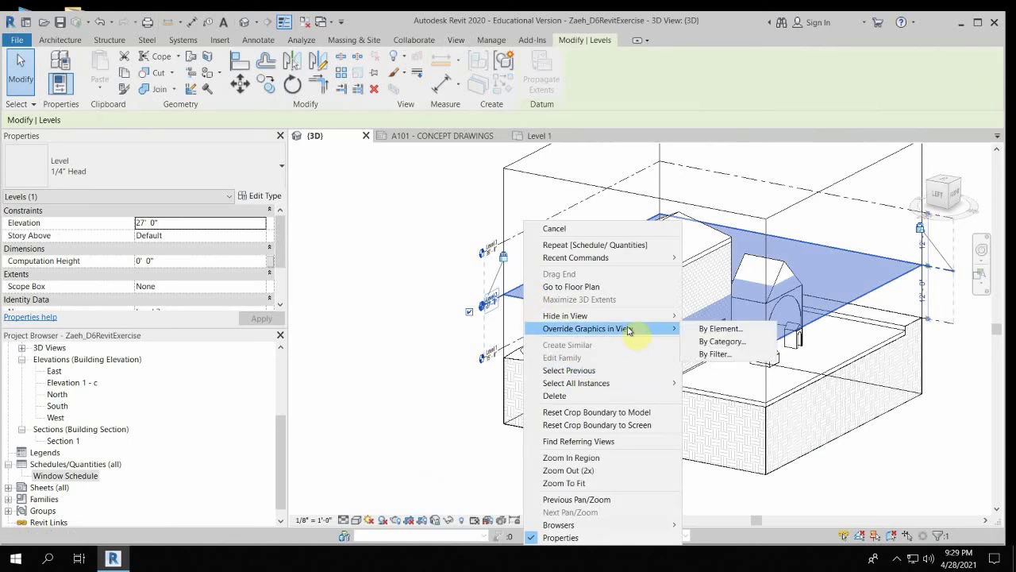
{"action": "left_click", "coordinate": [715, 340]}
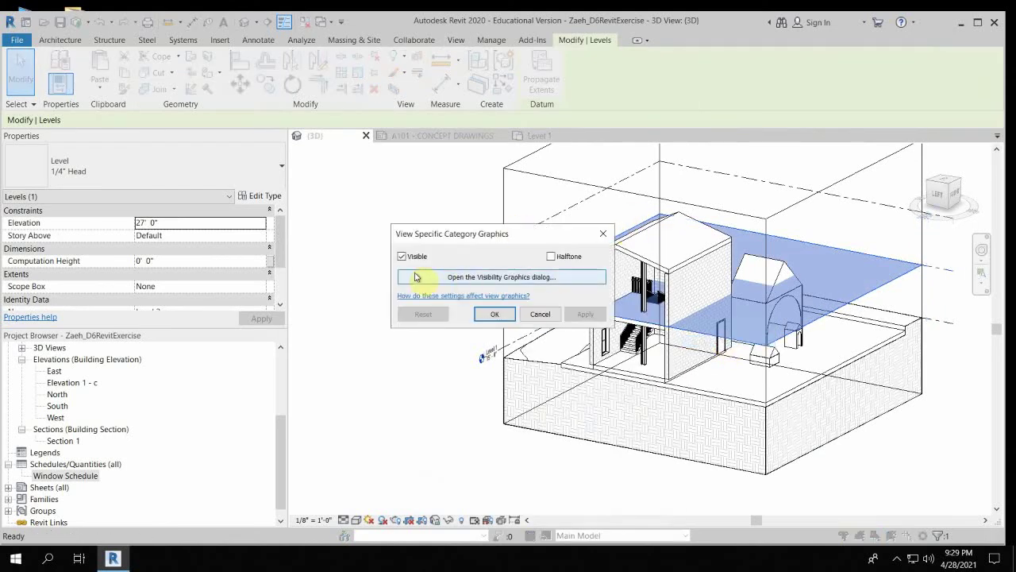
{"action": "left_click", "coordinate": [401, 256]}
{"action": "left_click", "coordinate": [494, 314]}
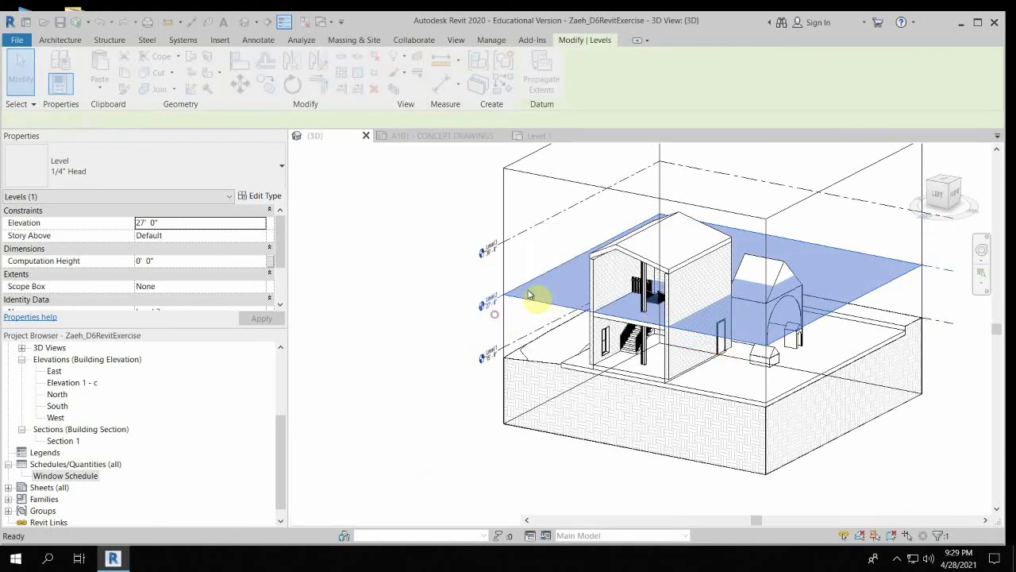
Turn on shadows in the 3D view.
{"action": "scroll", "coordinate": [688, 311], "scroll_direction": "up", "scroll_amount": 3}
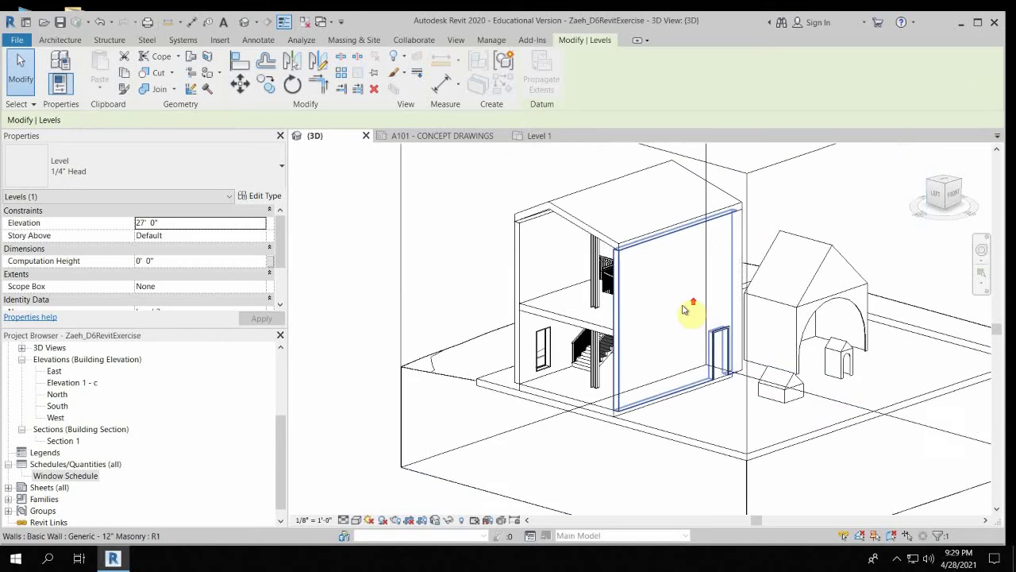
{"action": "scroll", "coordinate": [508, 345], "scroll_direction": "down", "scroll_amount": 3}
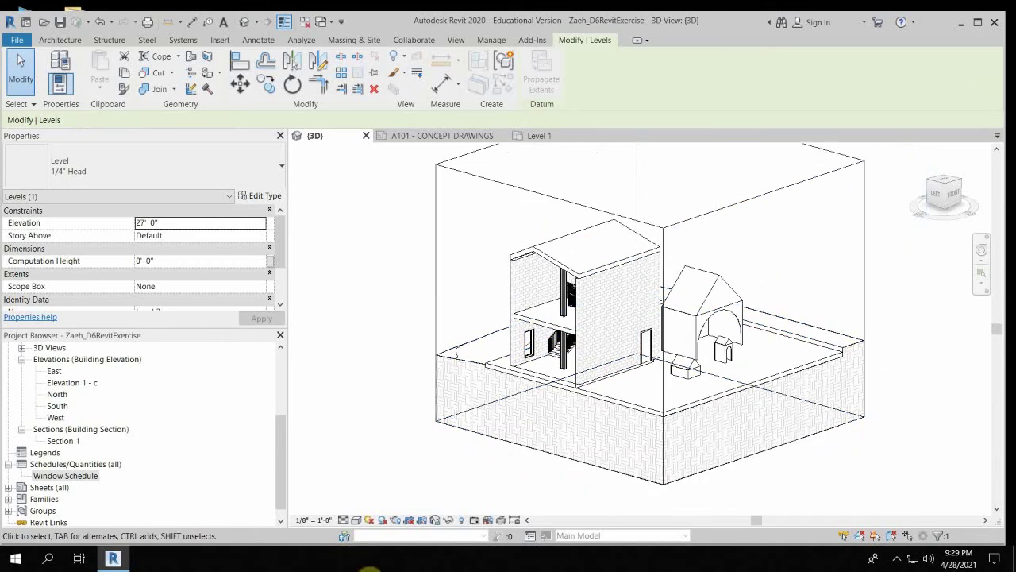
{"action": "left_click", "coordinate": [381, 521]}
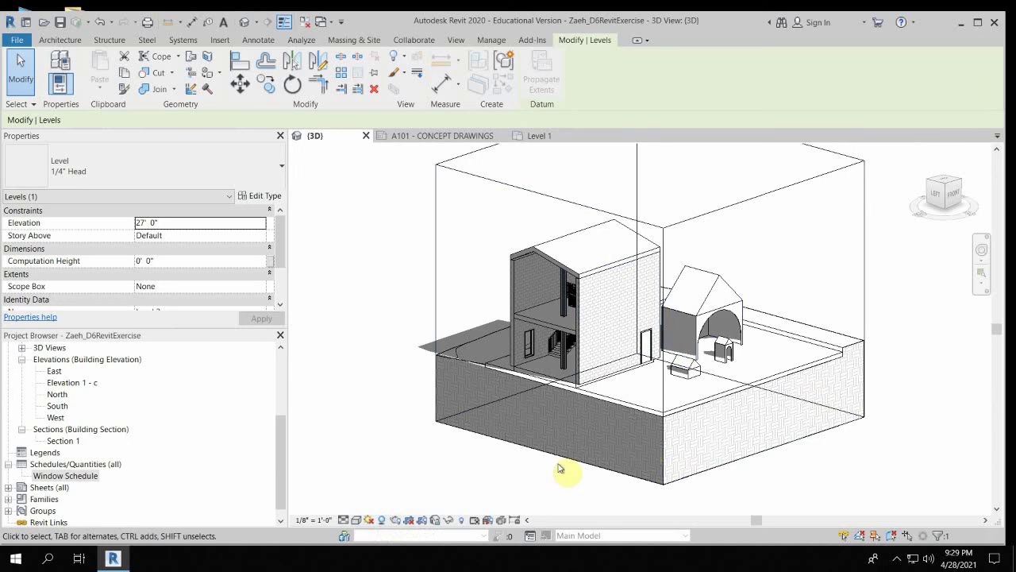
{"action": "left_click", "coordinate": [382, 521]}
{"action": "left_click", "coordinate": [382, 520]}
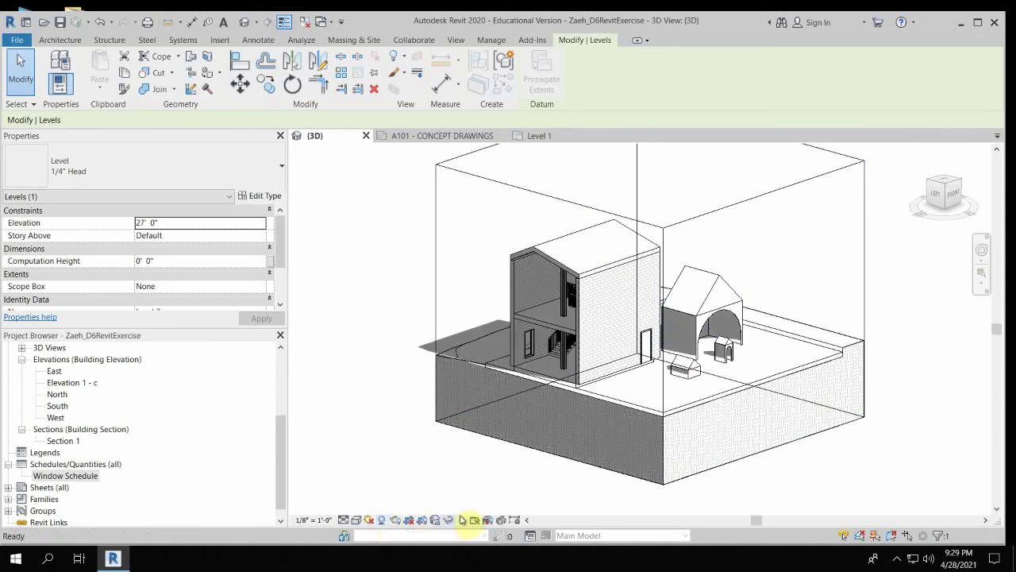
Set the 3D view's visual style to Realistic.
{"action": "left_click", "coordinate": [357, 520]}
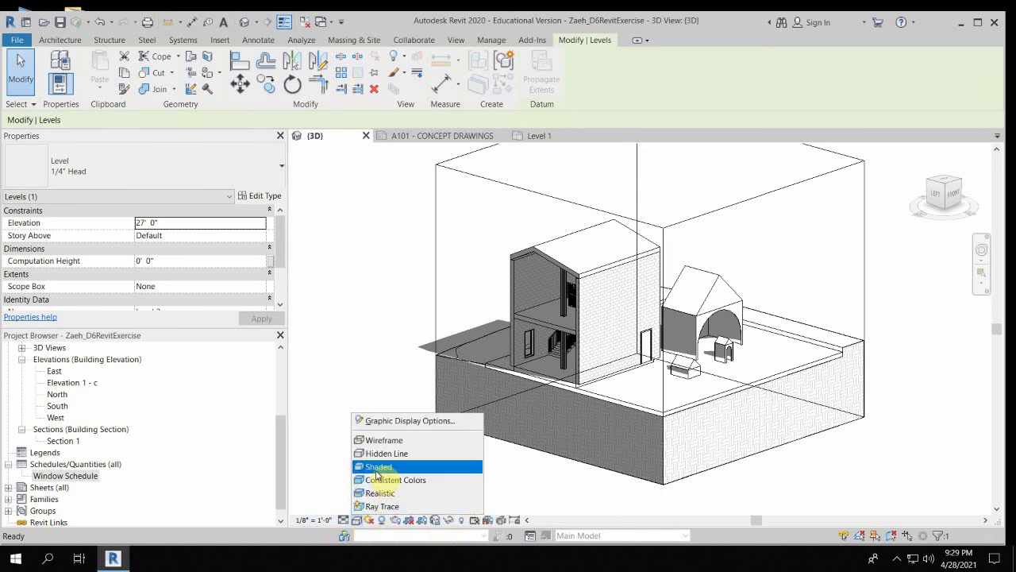
{"action": "left_click", "coordinate": [378, 492]}
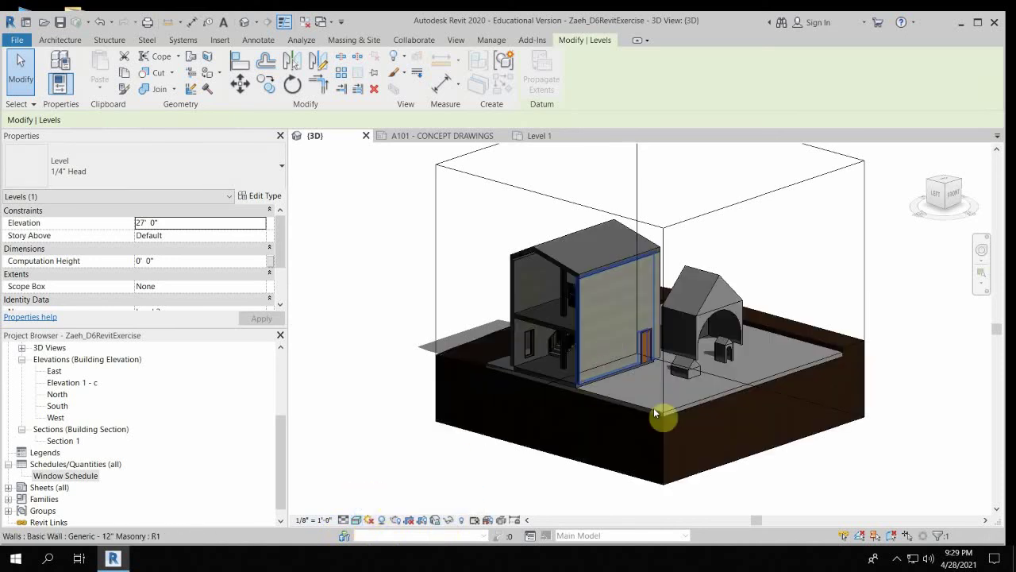
{"action": "scroll", "coordinate": [651, 292], "scroll_direction": "up", "scroll_amount": 2}
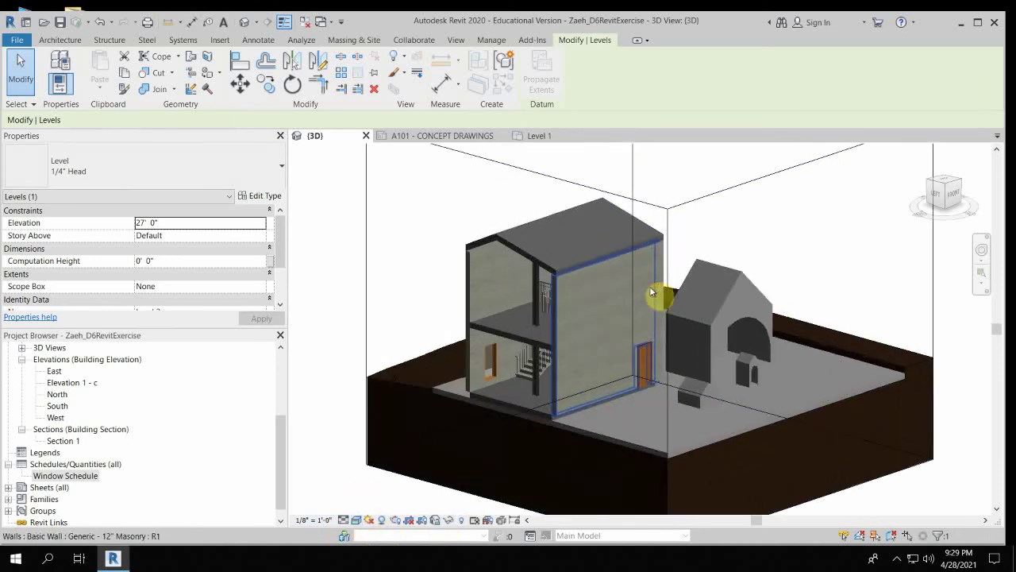
Set the 3D view's visual style to Shaded and its detail level to Fine.
{"action": "left_click", "coordinate": [369, 520]}
{"action": "left_click", "coordinate": [373, 469]}
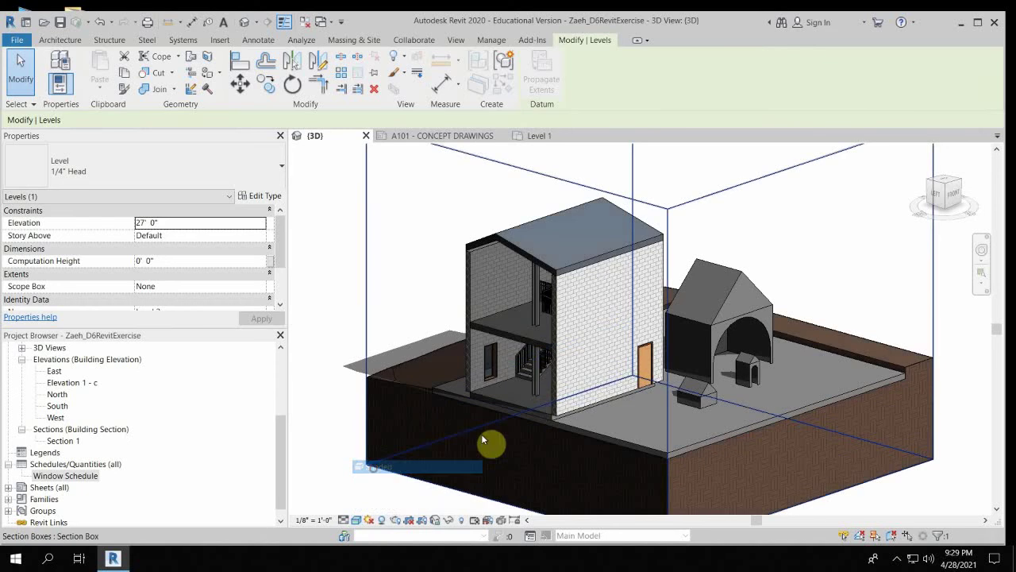
{"action": "scroll", "coordinate": [414, 297], "scroll_direction": "down", "scroll_amount": 3}
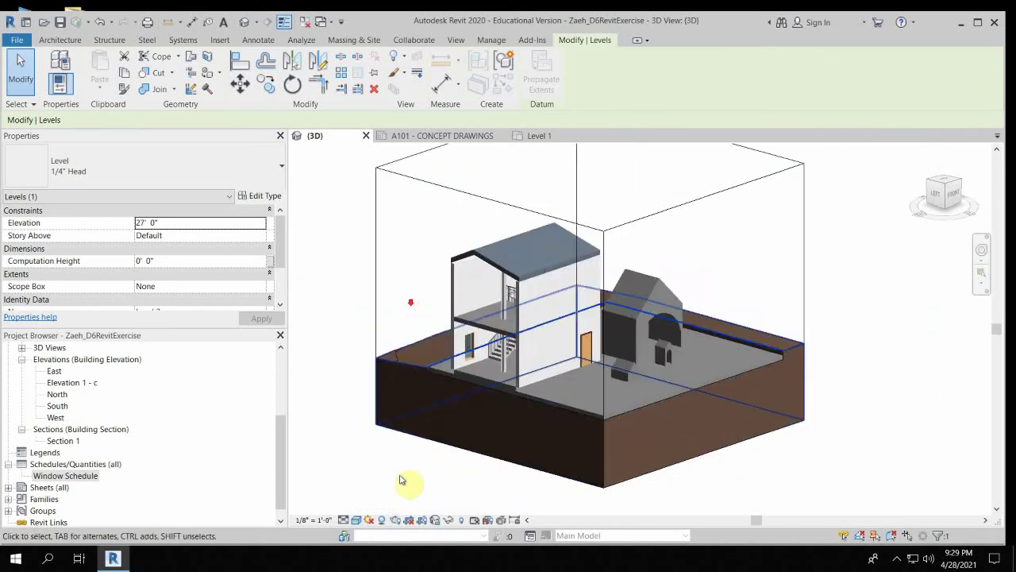
{"action": "left_click", "coordinate": [343, 520]}
{"action": "left_click", "coordinate": [357, 506]}
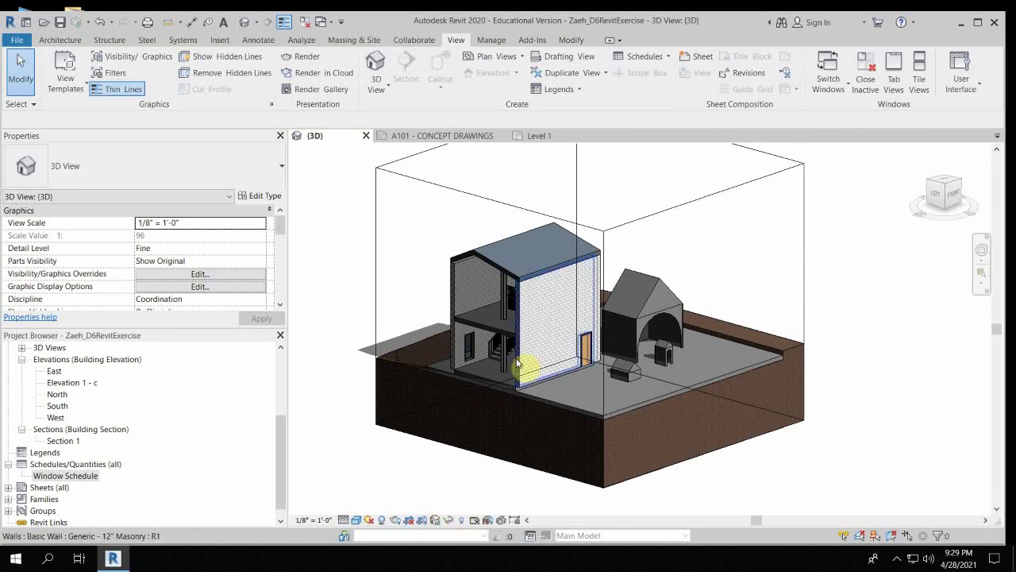
Tighten the section box by raising its bottom face to thin the ground, lowering its top and slightly pulling in the side beside the cut building.
{"action": "scroll", "coordinate": [508, 342], "scroll_direction": "up", "scroll_amount": 5}
{"action": "middle_click_drag", "start_coordinate": [473, 355], "coordinate": [549, 265], "text": "shift"}
{"action": "middle_click_drag", "start_coordinate": [549, 264], "coordinate": [519, 307]}
{"action": "middle_click_drag", "start_coordinate": [519, 308], "coordinate": [593, 322]}
{"action": "scroll", "coordinate": [524, 324], "scroll_direction": "down", "scroll_amount": 2}
{"action": "scroll", "coordinate": [617, 444], "scroll_direction": "down", "scroll_amount": 2}
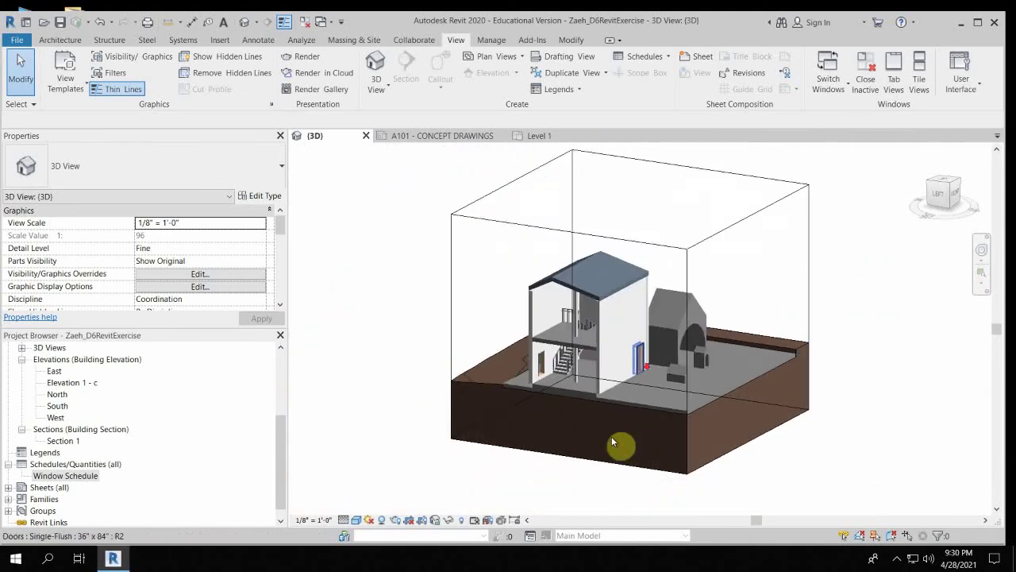
{"action": "left_click", "coordinate": [627, 443]}
{"action": "left_click_drag", "start_coordinate": [629, 426], "coordinate": [629, 377]}
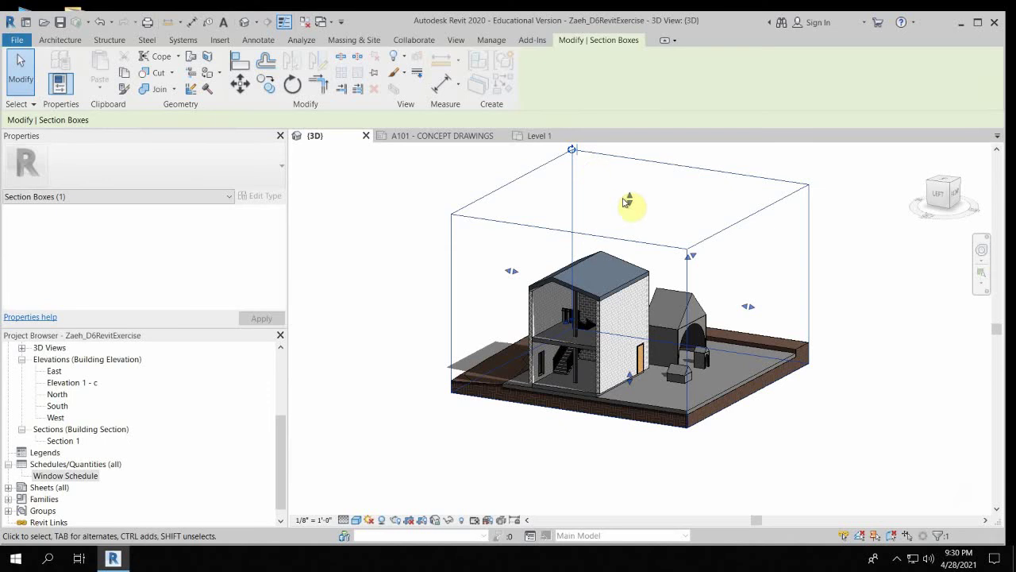
{"action": "left_click_drag", "start_coordinate": [629, 199], "coordinate": [632, 224]}
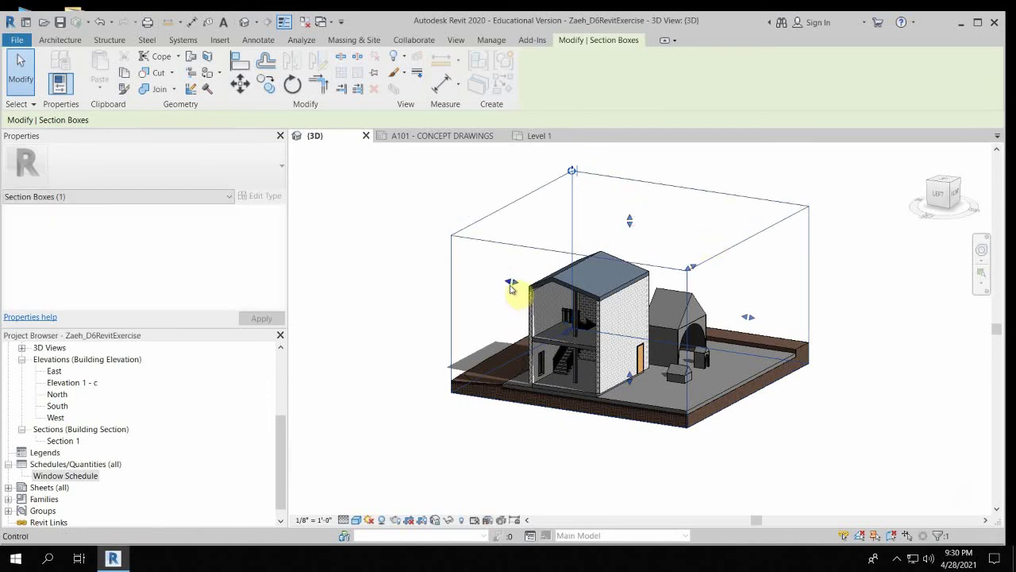
{"action": "left_click_drag", "start_coordinate": [513, 278], "coordinate": [520, 284]}
Hide the section box in the 3D view.
{"action": "right_click", "coordinate": [756, 236]}
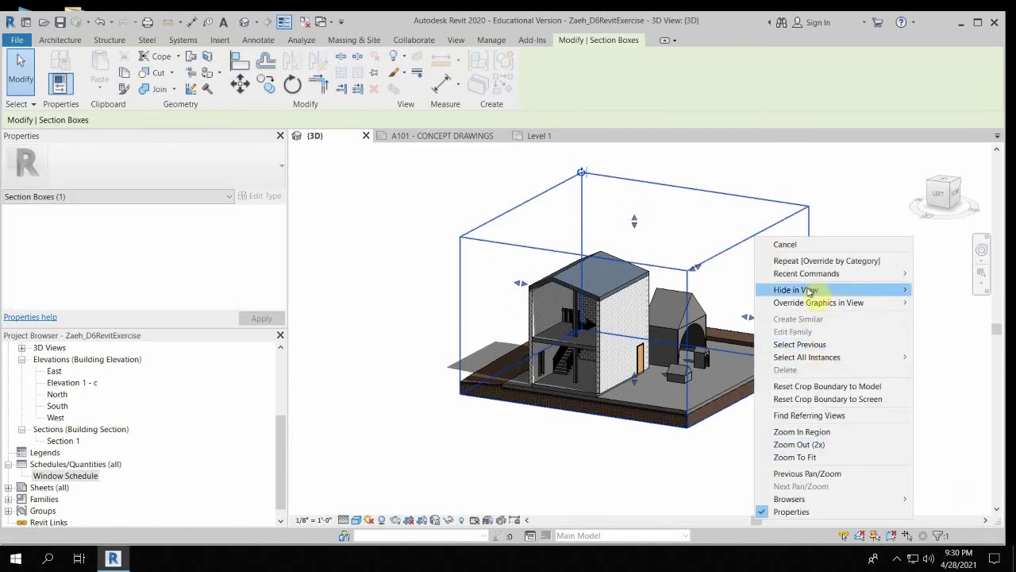
{"action": "mouse_move", "coordinate": [812, 291]}
{"action": "left_click", "coordinate": [945, 302]}
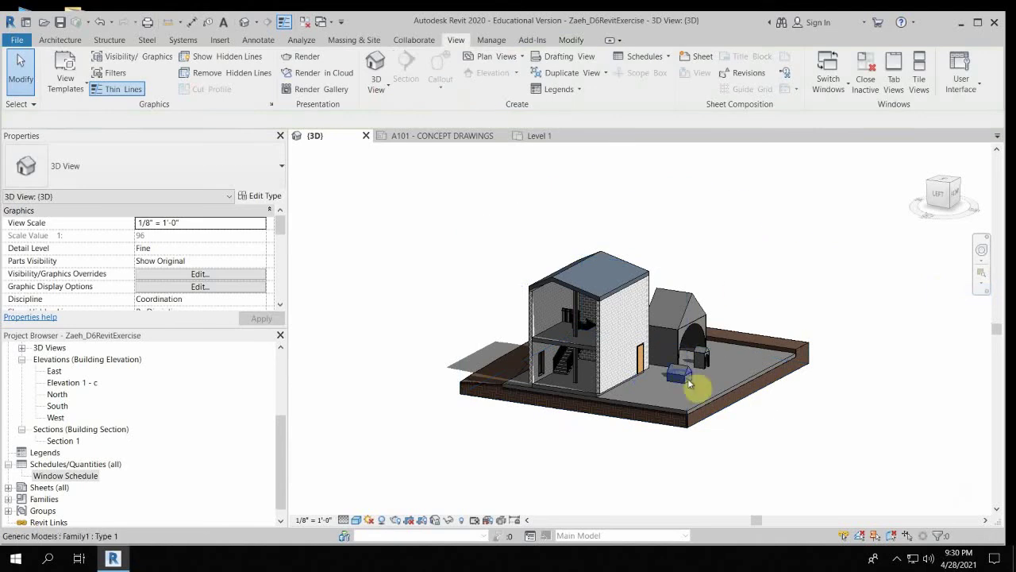
Save the current orientation and lock the 3D view under the name "locked view".
{"action": "scroll", "coordinate": [641, 327], "scroll_direction": "up", "scroll_amount": 2}
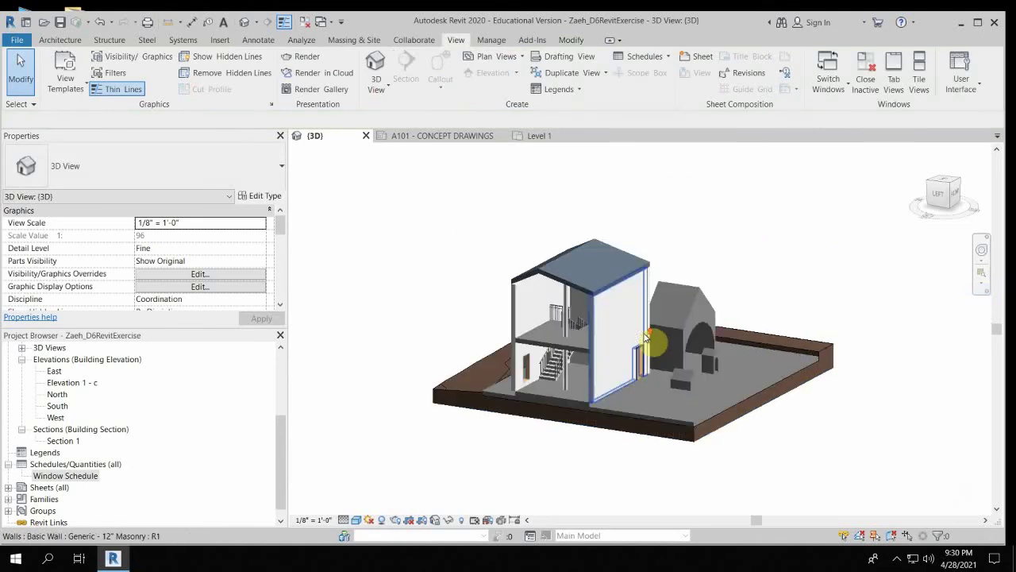
{"action": "left_click", "coordinate": [434, 521]}
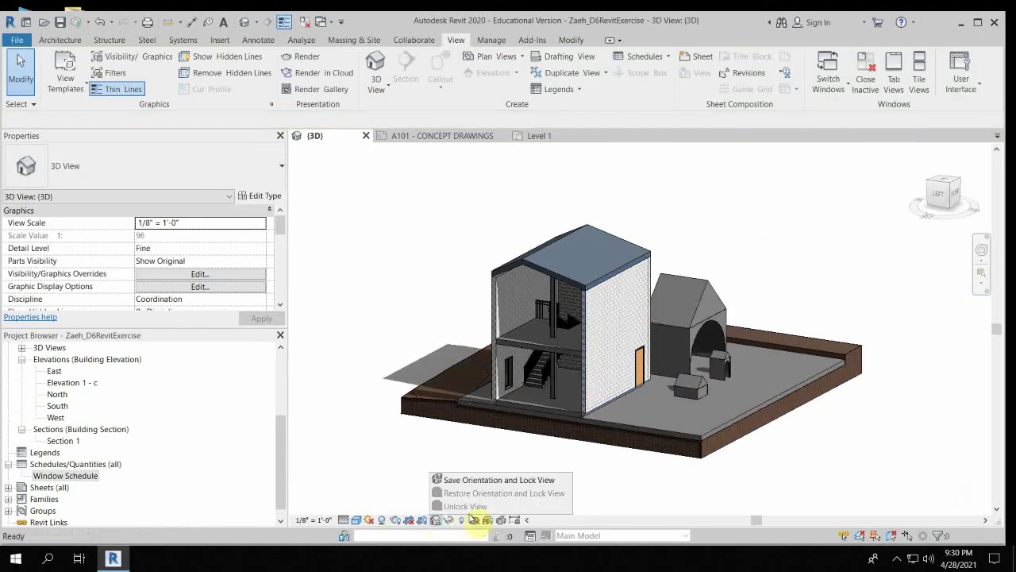
{"action": "left_click", "coordinate": [474, 483]}
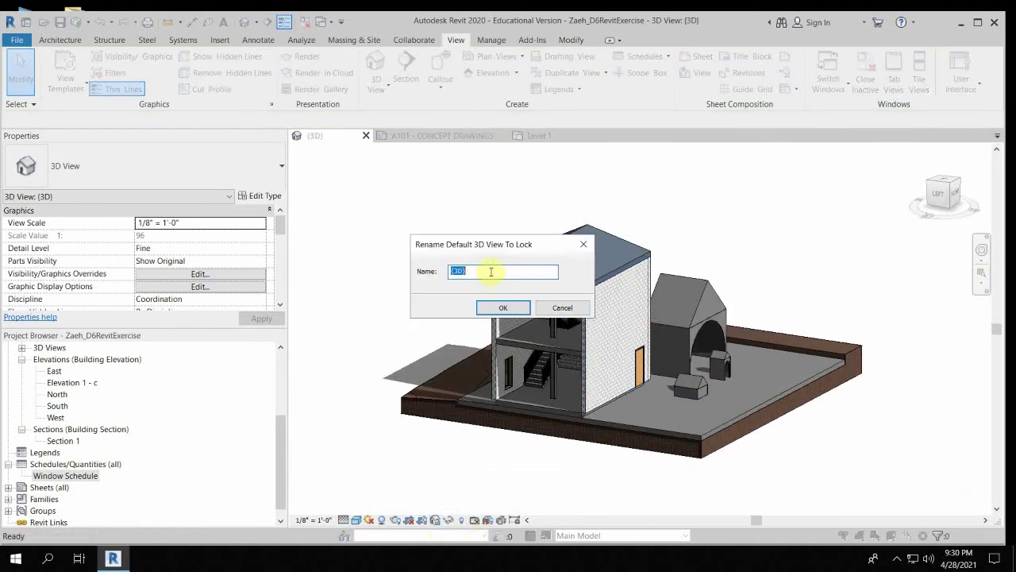
{"action": "type", "text": "("}
{"action": "key", "text": "BackSpace"}
{"action": "type", "text": "locked view"}
{"action": "left_click", "coordinate": [503, 308]}
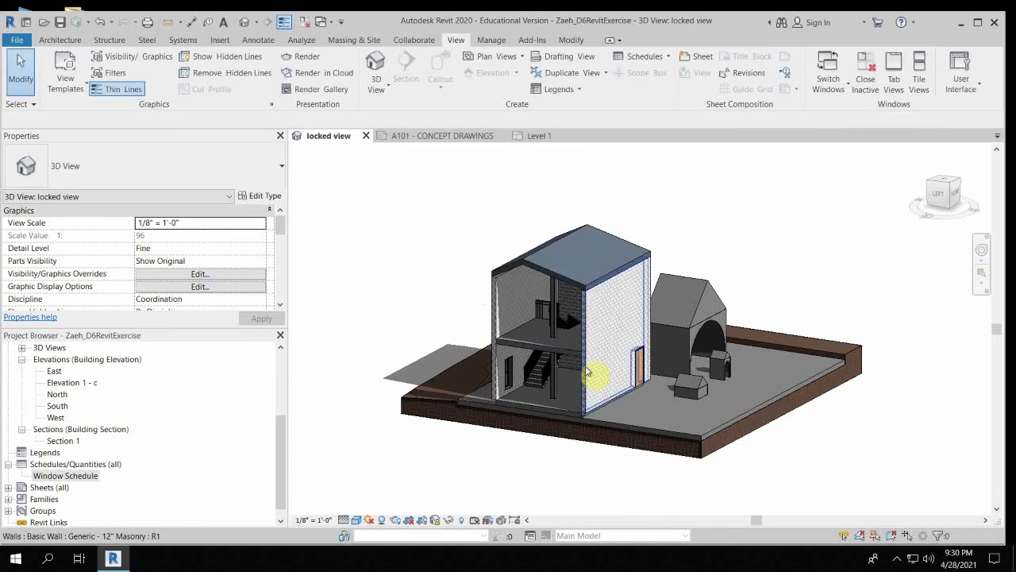
{"action": "middle_click_drag", "start_coordinate": [617, 324], "coordinate": [533, 268]}
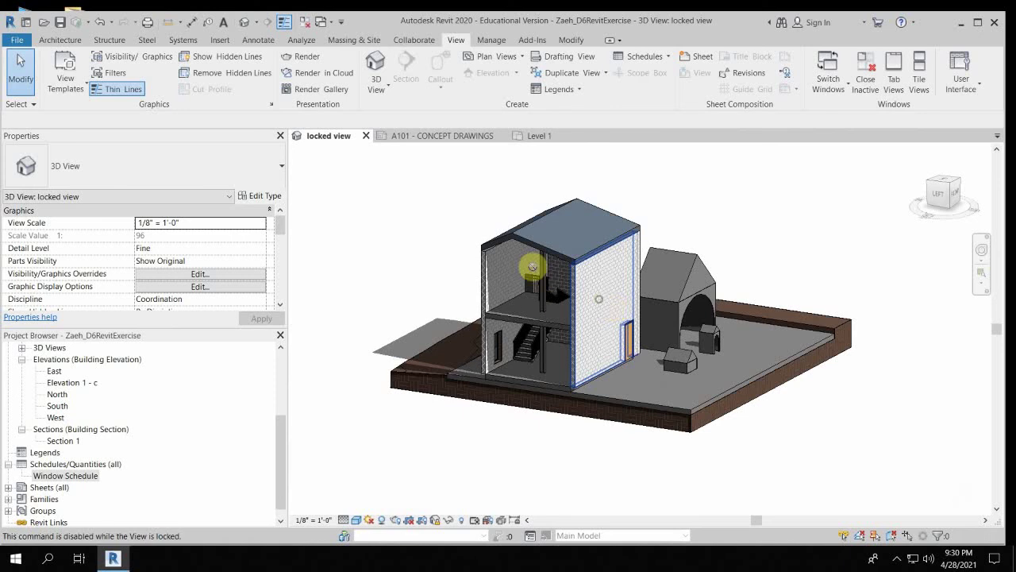
{"action": "scroll", "coordinate": [593, 302], "scroll_direction": "up", "scroll_amount": 4}
{"action": "scroll", "coordinate": [579, 267], "scroll_direction": "down", "scroll_amount": 3}
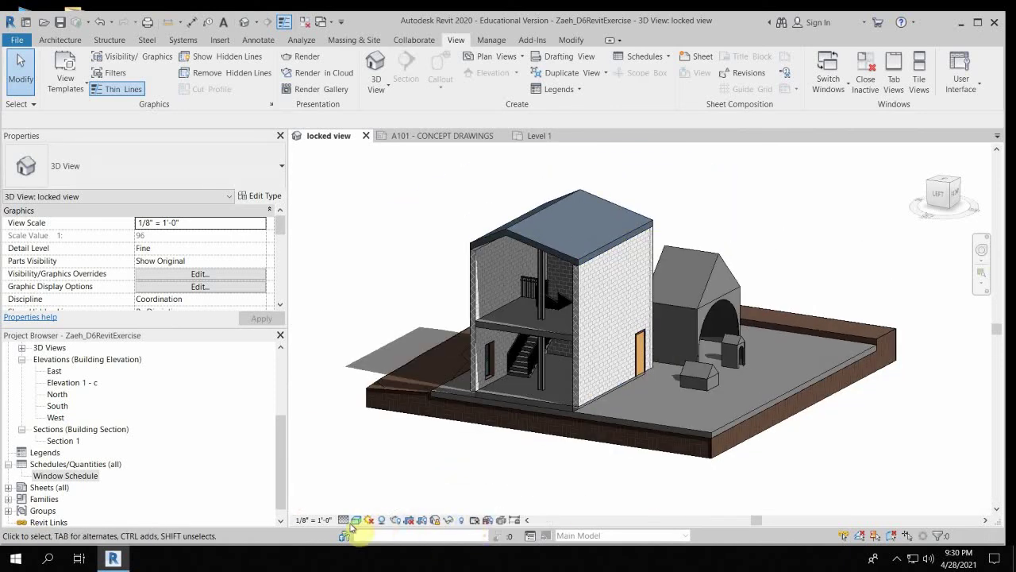
{"action": "right_click", "coordinate": [479, 449]}
{"action": "mouse_move", "coordinate": [536, 428]}
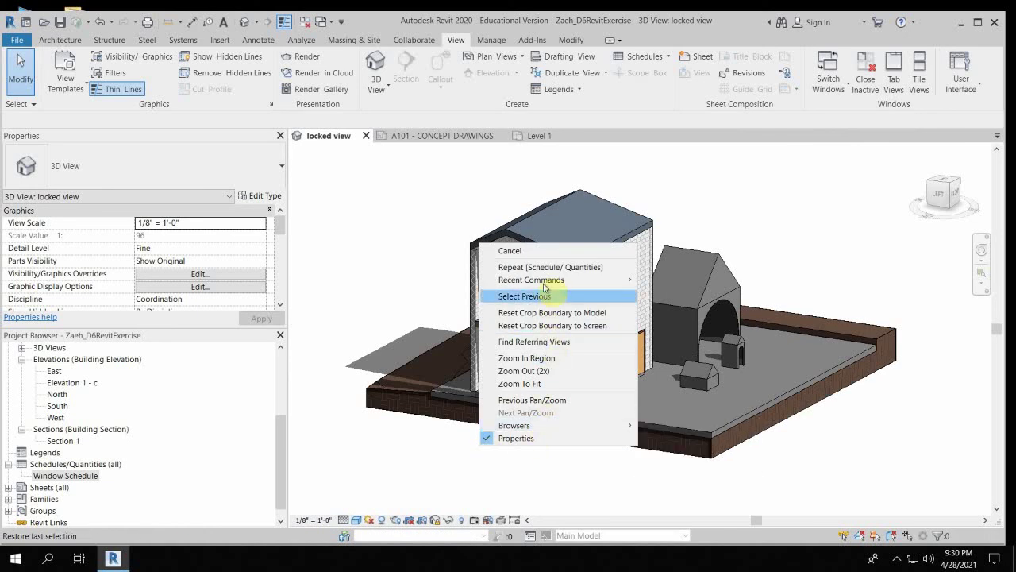
{"action": "left_click", "coordinate": [510, 251]}
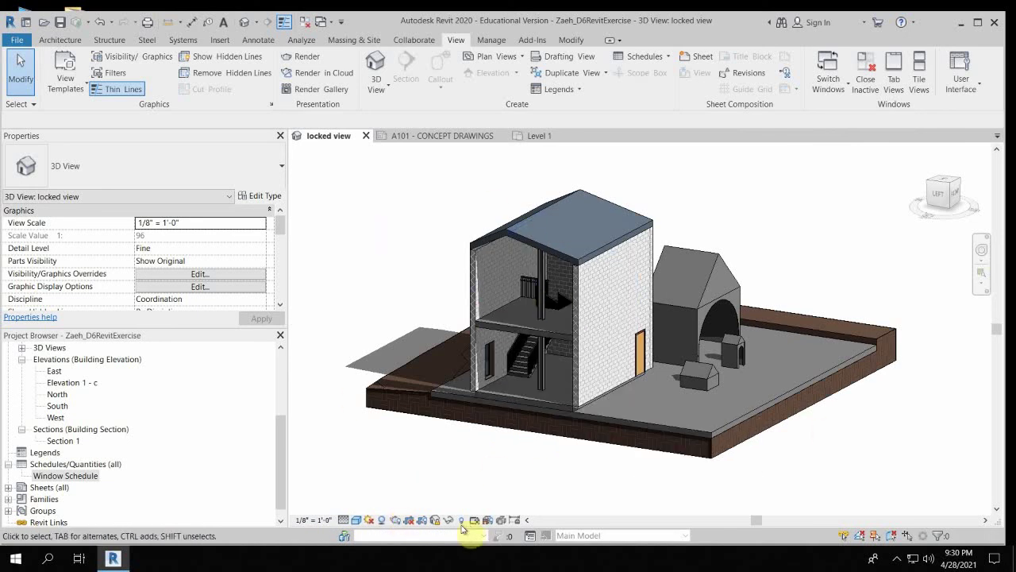
Turn on the sun path in the locked view using the specified project location, date and time.
{"action": "left_click", "coordinate": [375, 520]}
{"action": "left_click", "coordinate": [391, 489]}
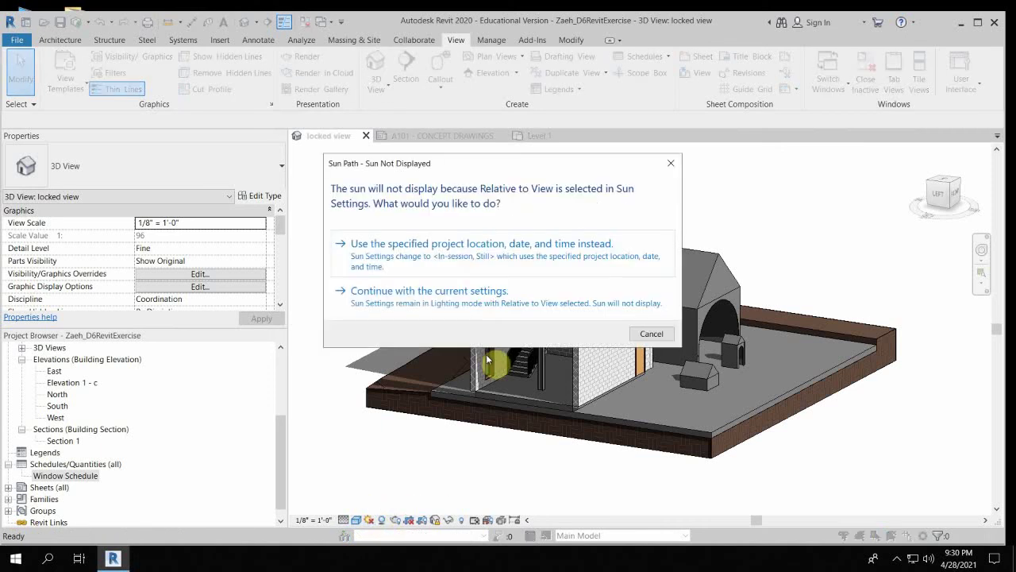
{"action": "left_click", "coordinate": [474, 246]}
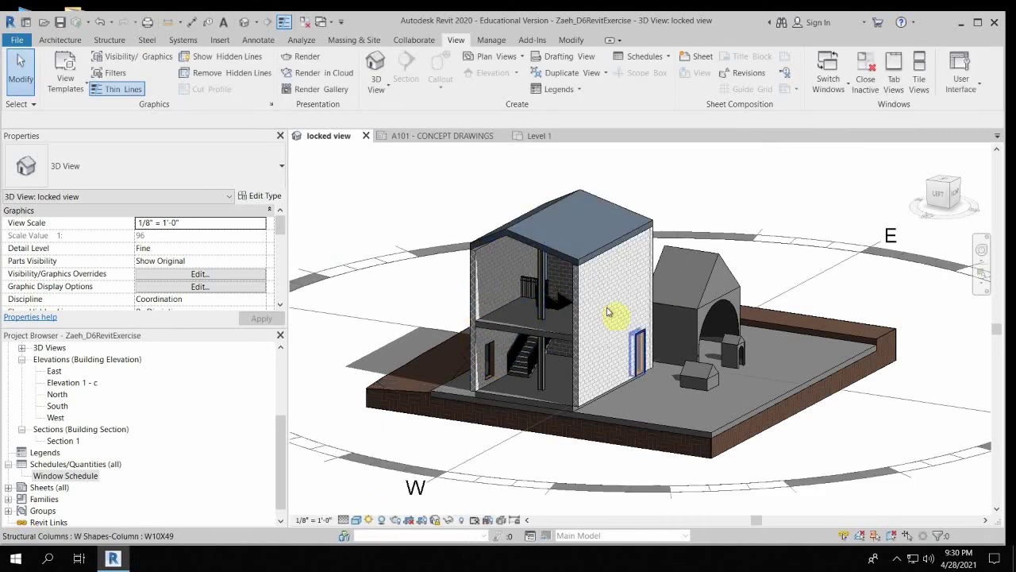
{"action": "scroll", "coordinate": [551, 397], "scroll_direction": "down", "scroll_amount": 3}
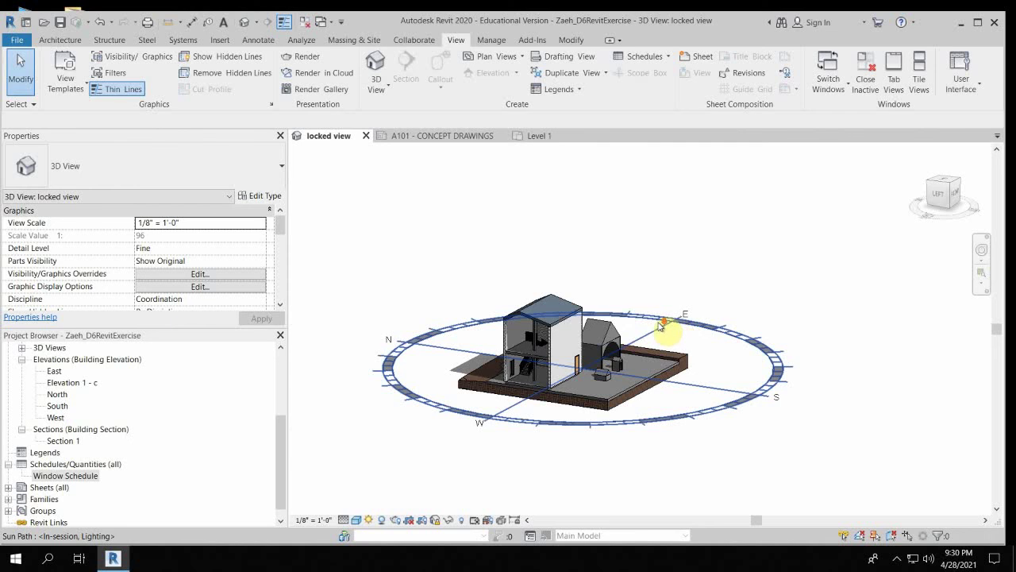
{"action": "scroll", "coordinate": [659, 326], "scroll_direction": "down", "scroll_amount": 1}
Look through the Multi-Day, Single Day and Still solar study options in the Sun Settings without applying them.
{"action": "left_click", "coordinate": [369, 520]}
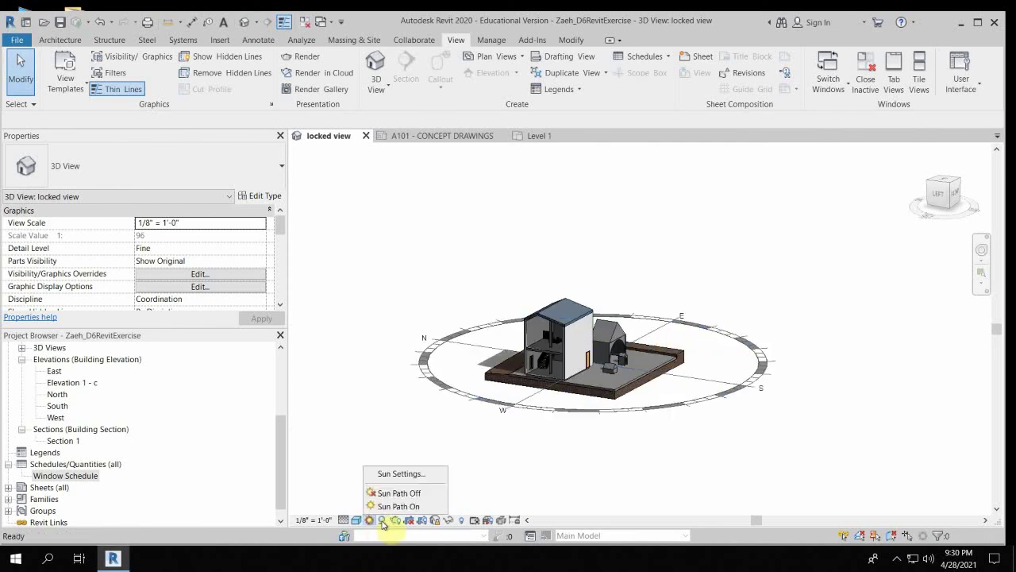
{"action": "left_click", "coordinate": [403, 473]}
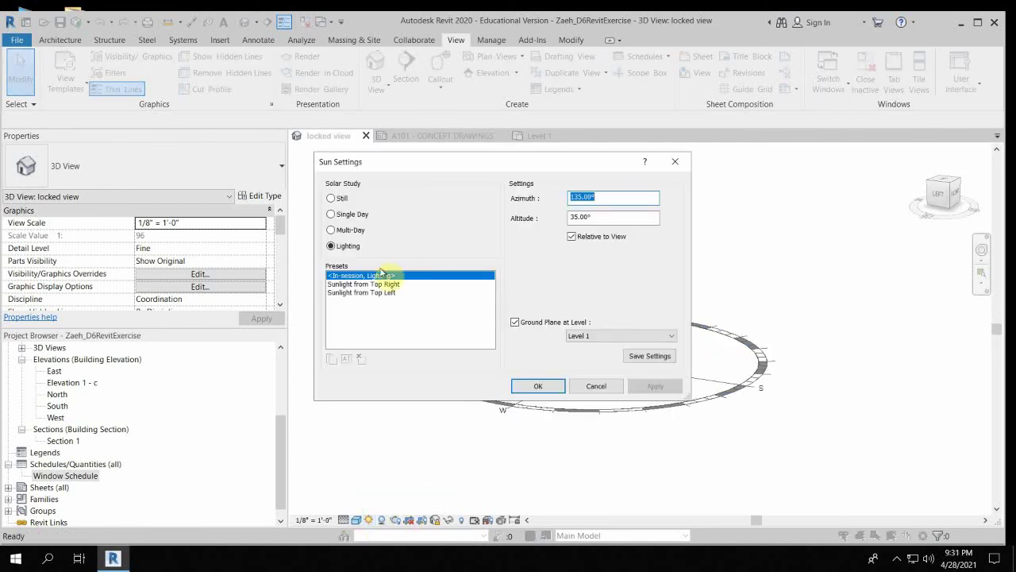
{"action": "left_click", "coordinate": [329, 231]}
{"action": "left_click", "coordinate": [331, 213]}
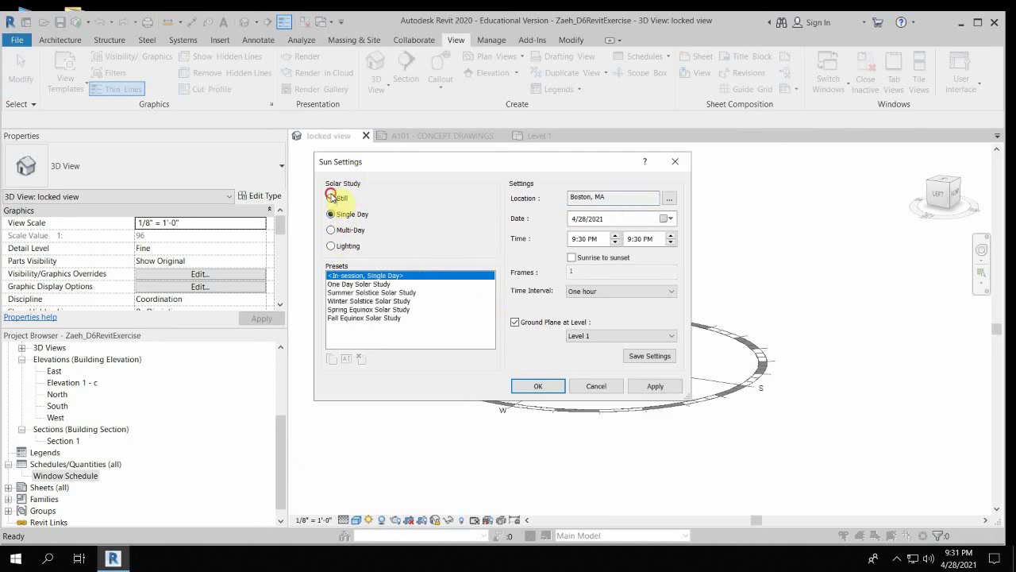
{"action": "left_click", "coordinate": [331, 198]}
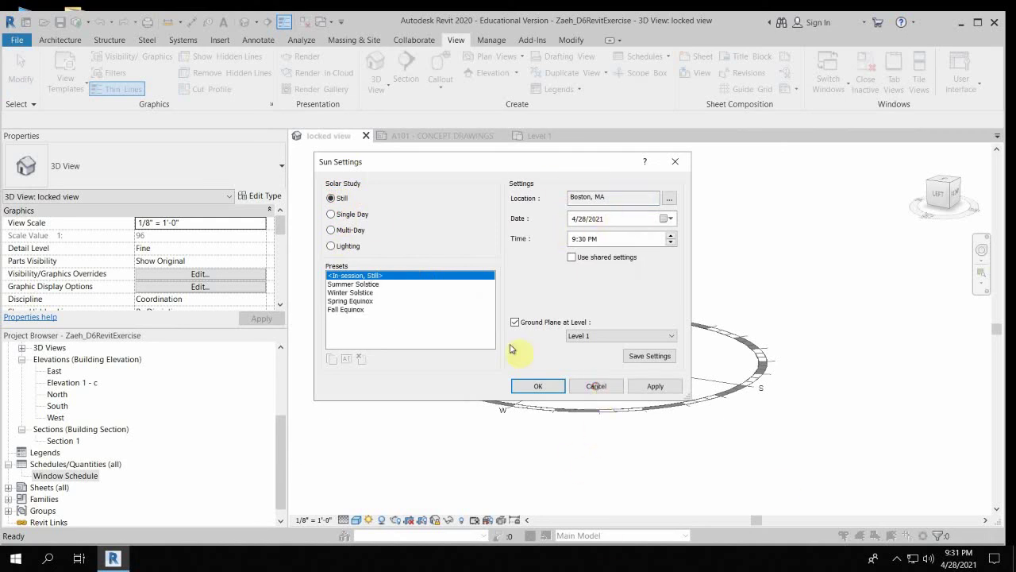
Turn the sun path off, and switch the shadows off and back on.
{"action": "left_click", "coordinate": [369, 520]}
{"action": "left_click", "coordinate": [395, 493]}
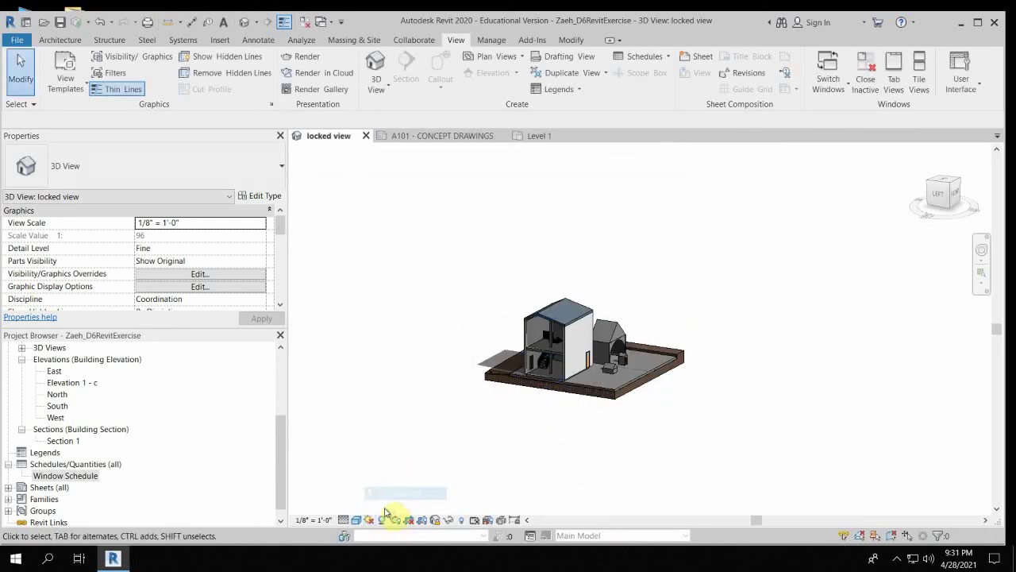
{"action": "left_click", "coordinate": [382, 519]}
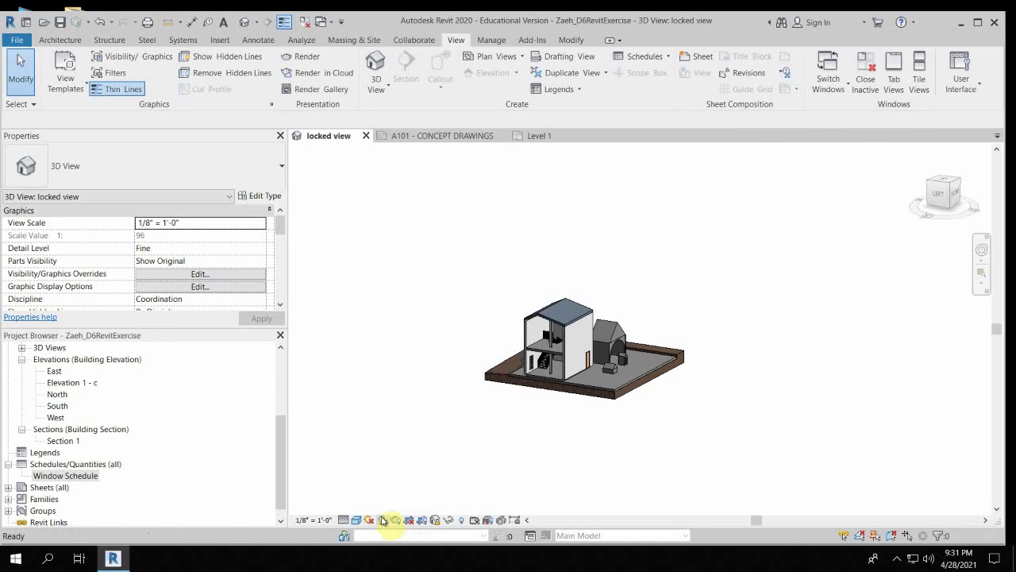
{"action": "left_click", "coordinate": [383, 520]}
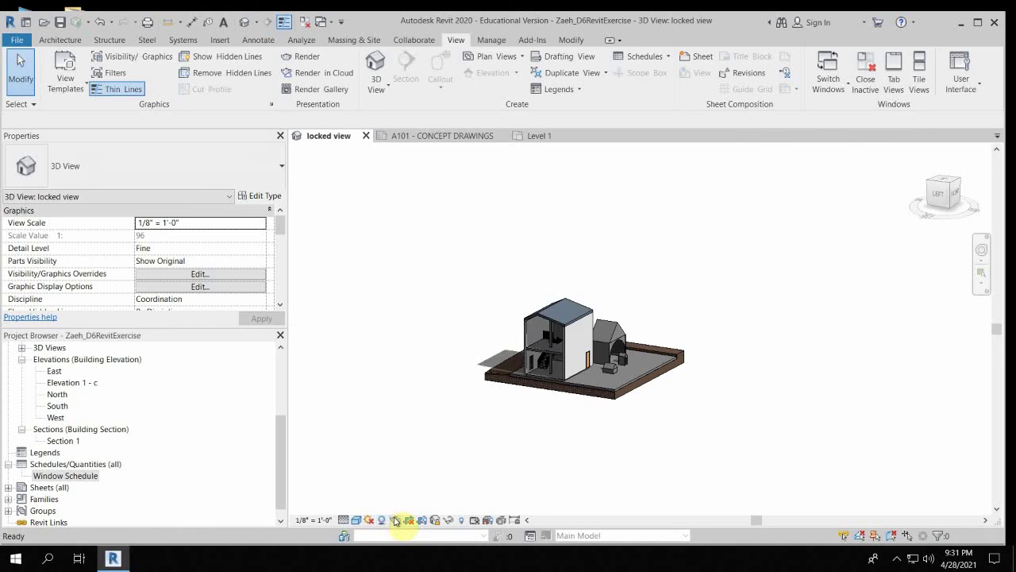
Examine the Rendering dialog's quality, output, lighting and background settings and close it without rendering.
{"action": "left_click", "coordinate": [395, 520]}
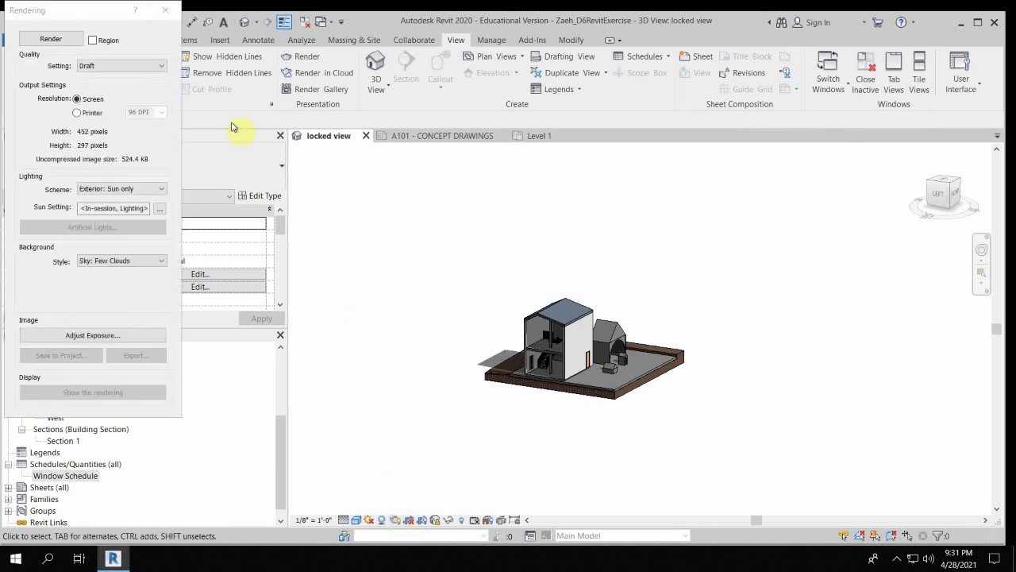
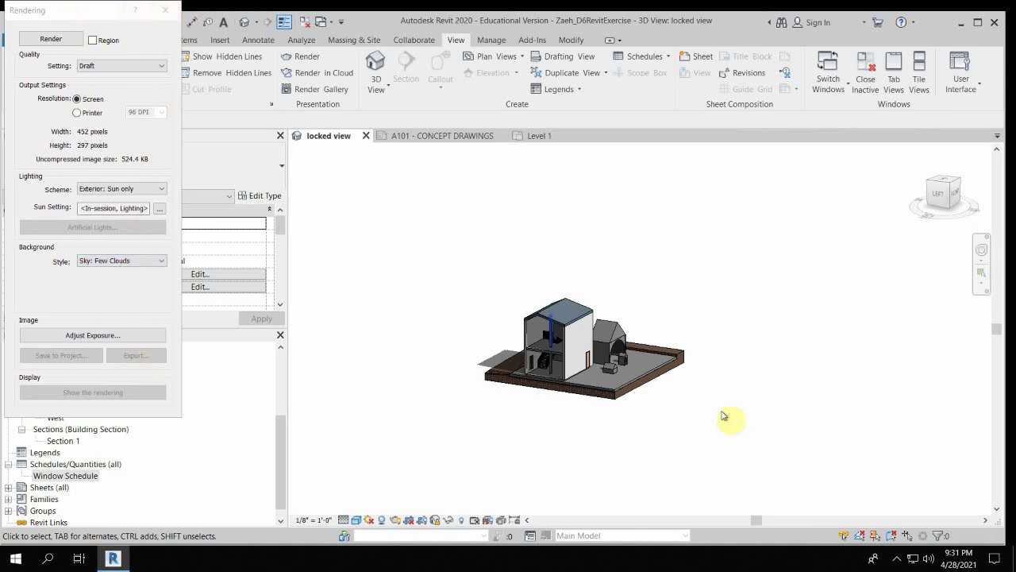
{"action": "left_click", "coordinate": [164, 9]}
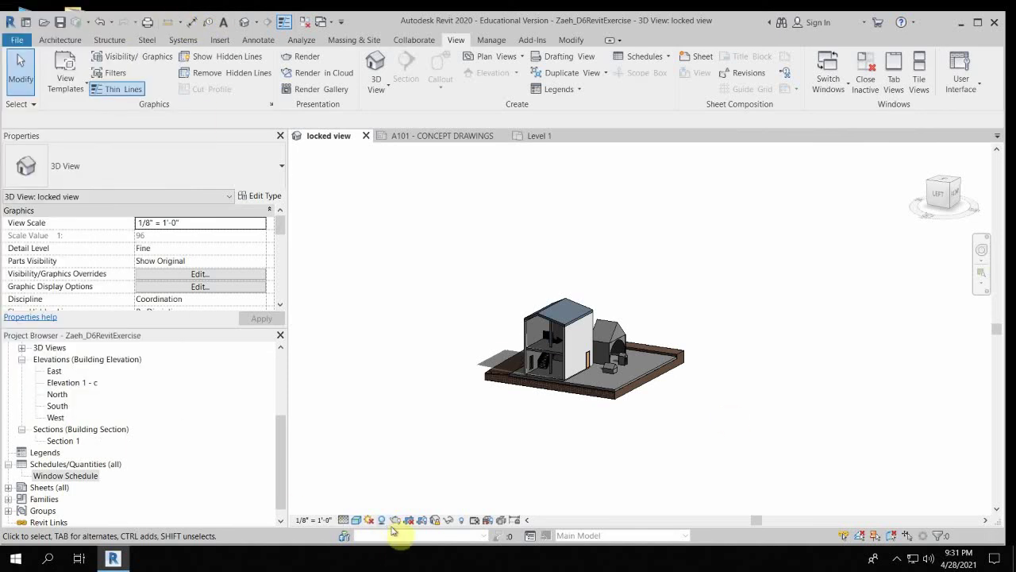
{"action": "scroll", "coordinate": [572, 401], "scroll_direction": "up", "scroll_amount": 5}
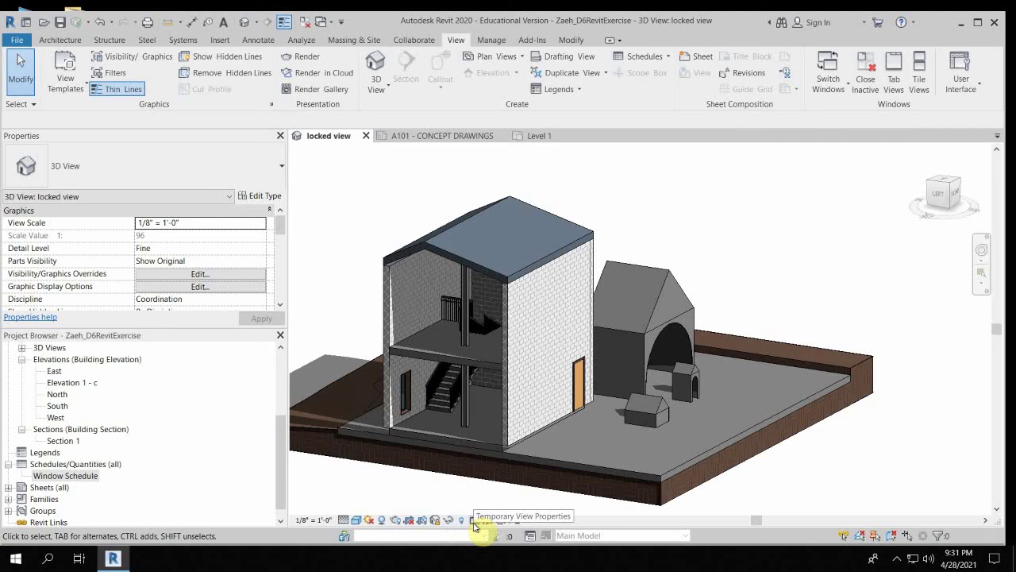
{"action": "left_click", "coordinate": [474, 521]}
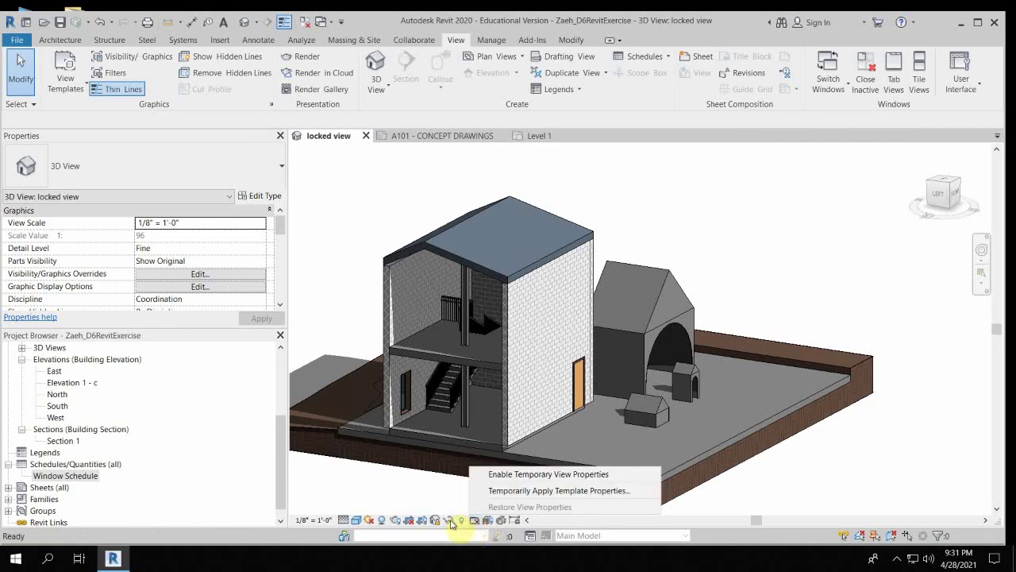
{"action": "left_click", "coordinate": [449, 520]}
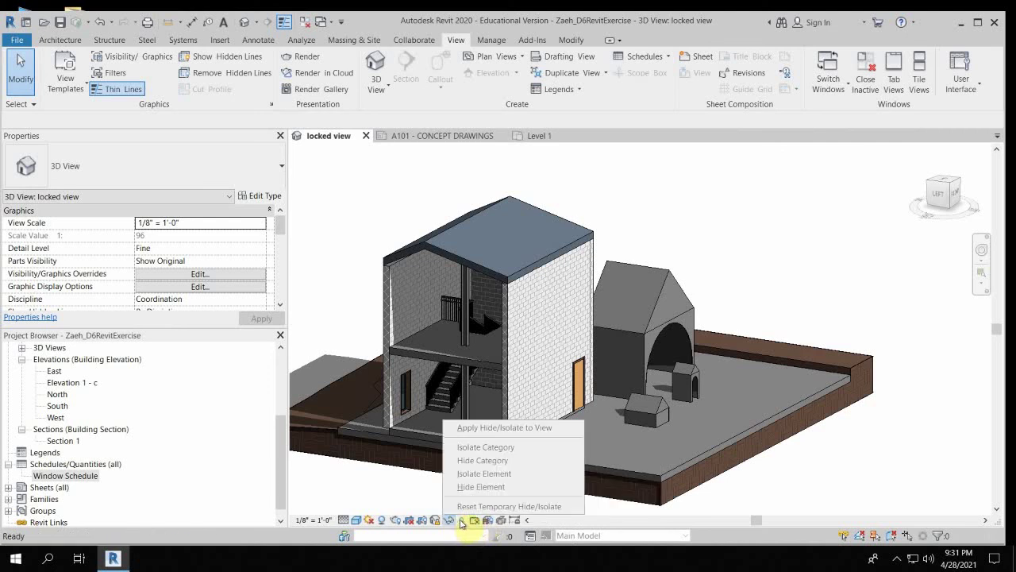
Reveal the hidden elements in the locked view and return to the normal display.
{"action": "left_click", "coordinate": [461, 520]}
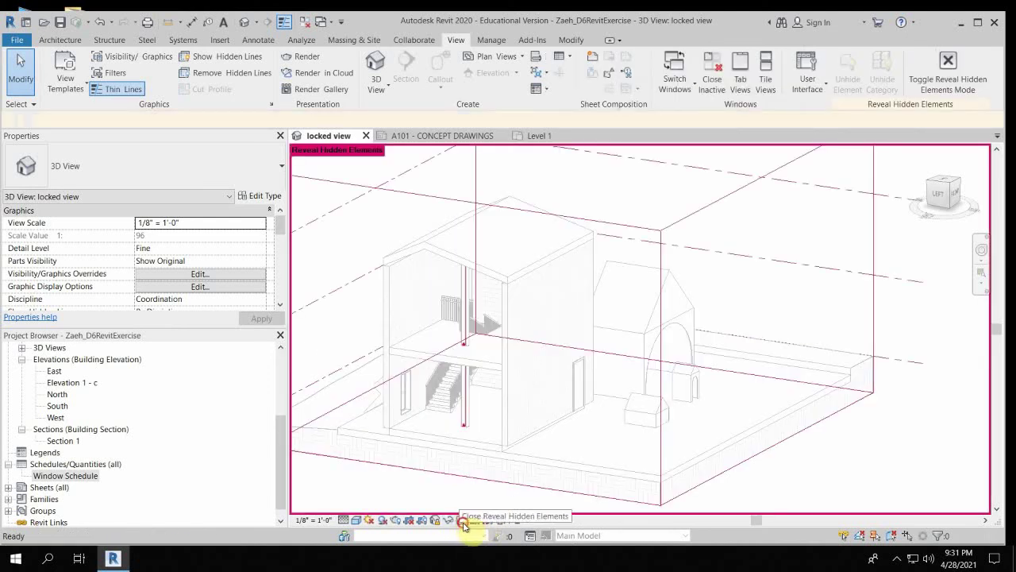
{"action": "left_click", "coordinate": [465, 521]}
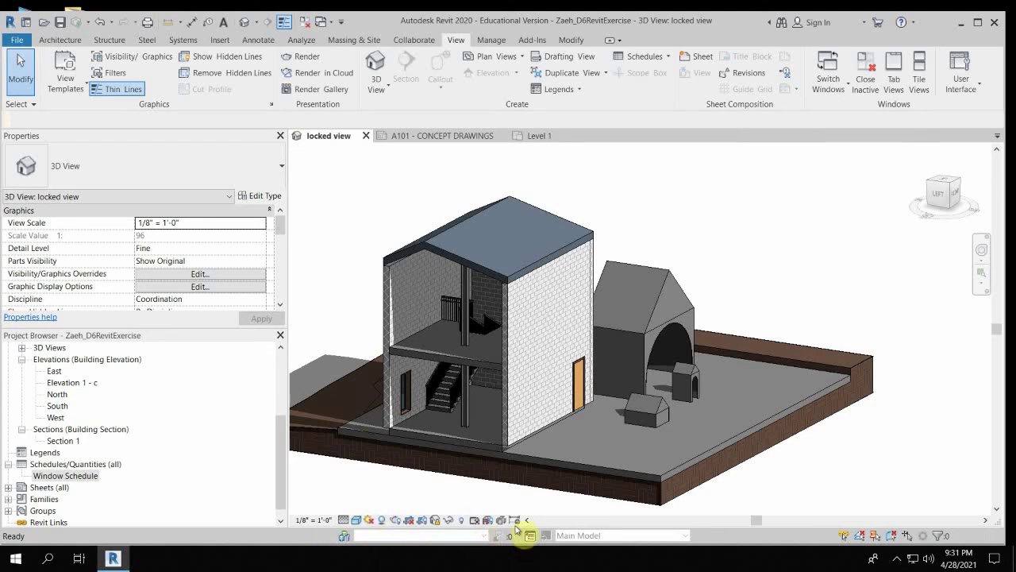
{"action": "scroll", "coordinate": [516, 288], "scroll_direction": "down", "scroll_amount": 4}
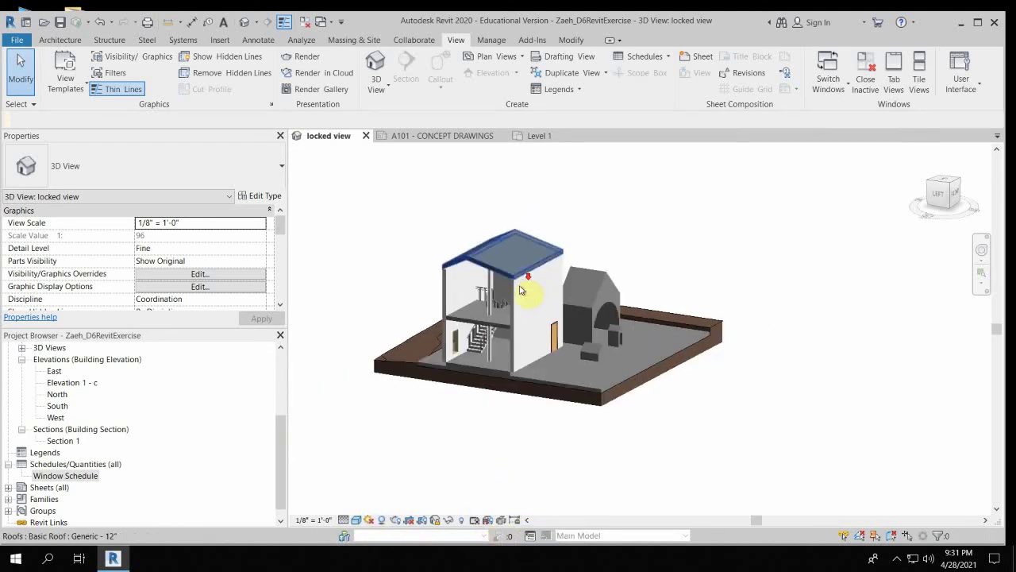
Look through the model and annotation categories in the locked view's Visibility/Graphic Overrides and close them without changes.
{"action": "scroll", "coordinate": [410, 268], "scroll_direction": "up", "scroll_amount": 3}
{"action": "key", "text": "v"}
{"action": "key", "text": "g"}
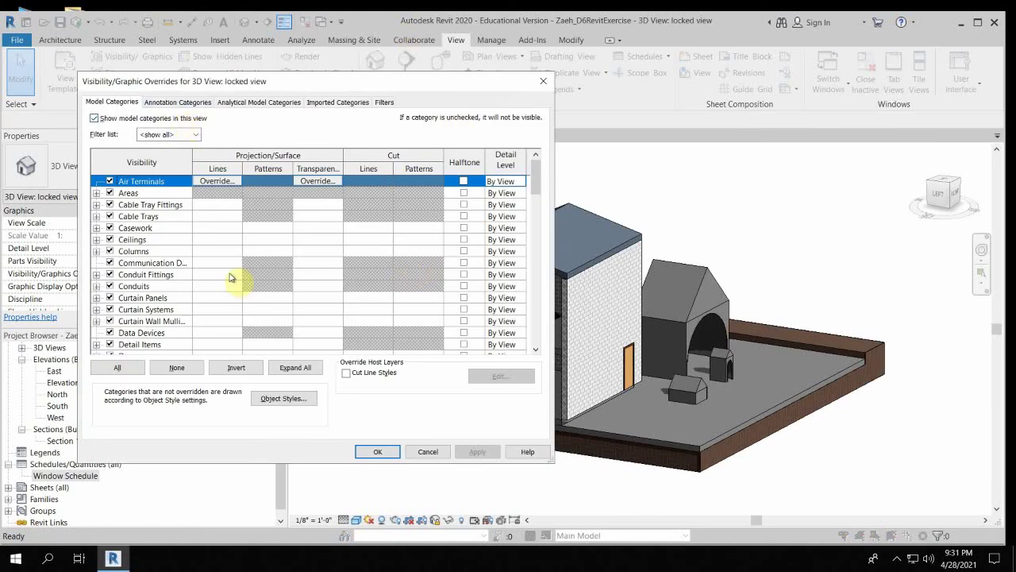
{"action": "scroll", "coordinate": [220, 294], "scroll_direction": "down", "scroll_amount": 12}
{"action": "scroll", "coordinate": [210, 298], "scroll_direction": "down", "scroll_amount": 1}
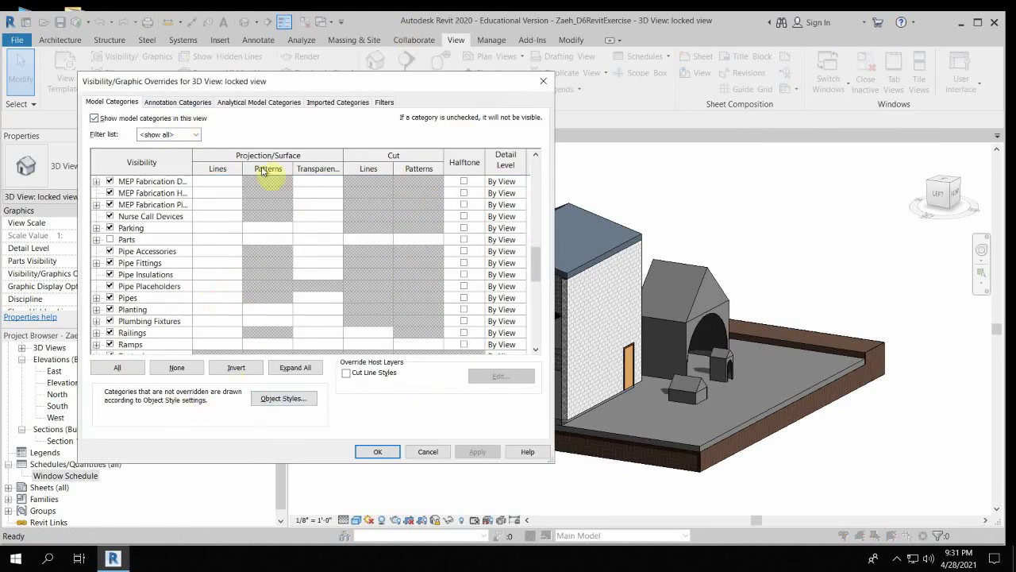
{"action": "left_click", "coordinate": [187, 103]}
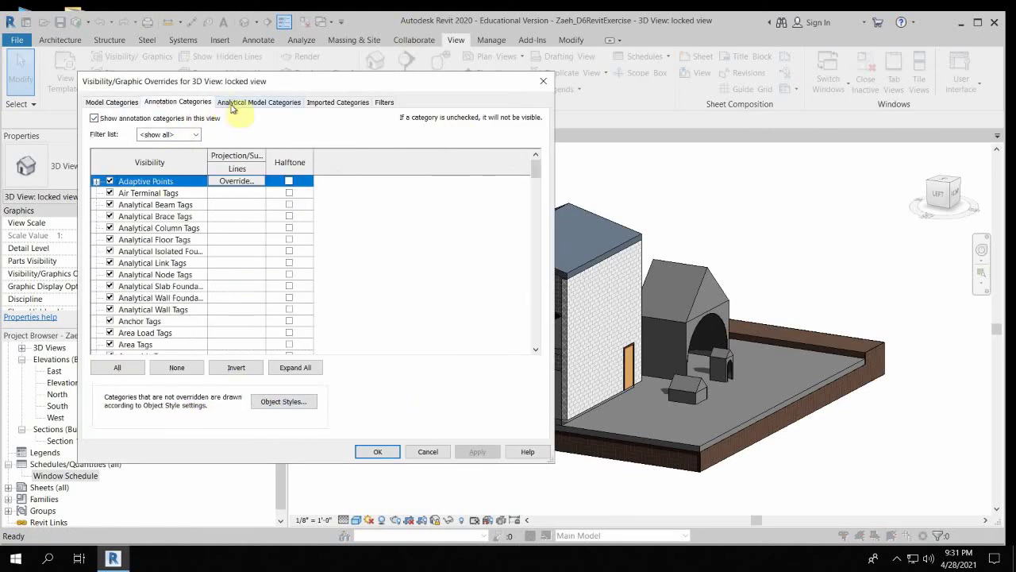
{"action": "left_click", "coordinate": [428, 451]}
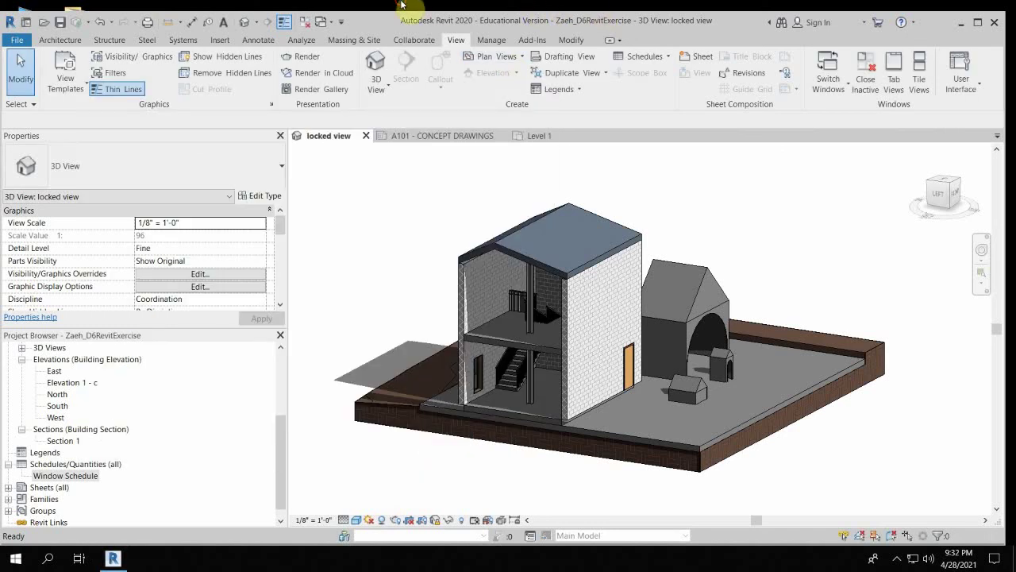
{"action": "scroll", "coordinate": [424, 351], "scroll_direction": "down", "scroll_amount": 3}
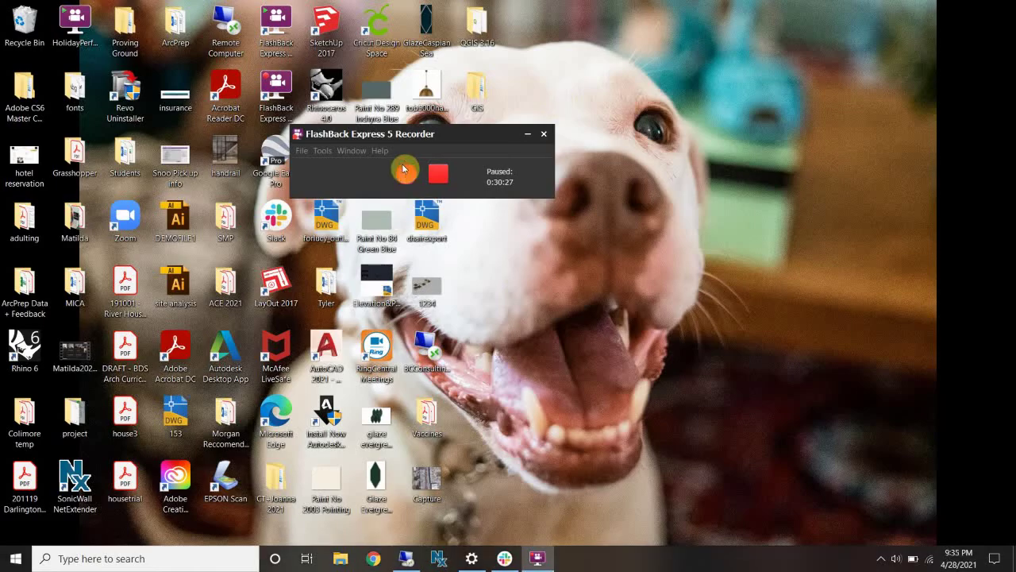
Switch back to the Revit session and turn on shadows in the locked view.
{"action": "left_click", "coordinate": [403, 168]}
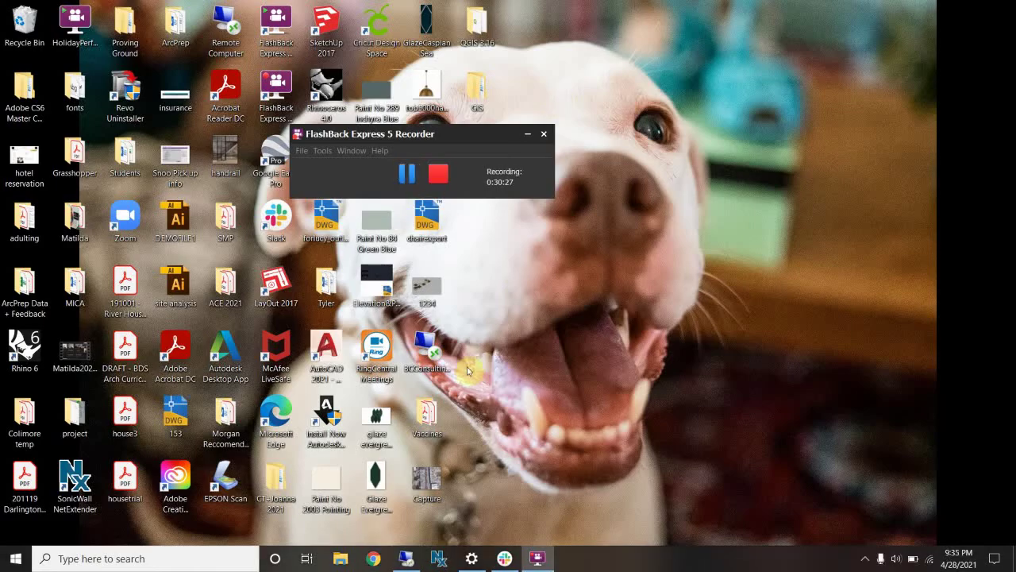
{"action": "left_click", "coordinate": [405, 558]}
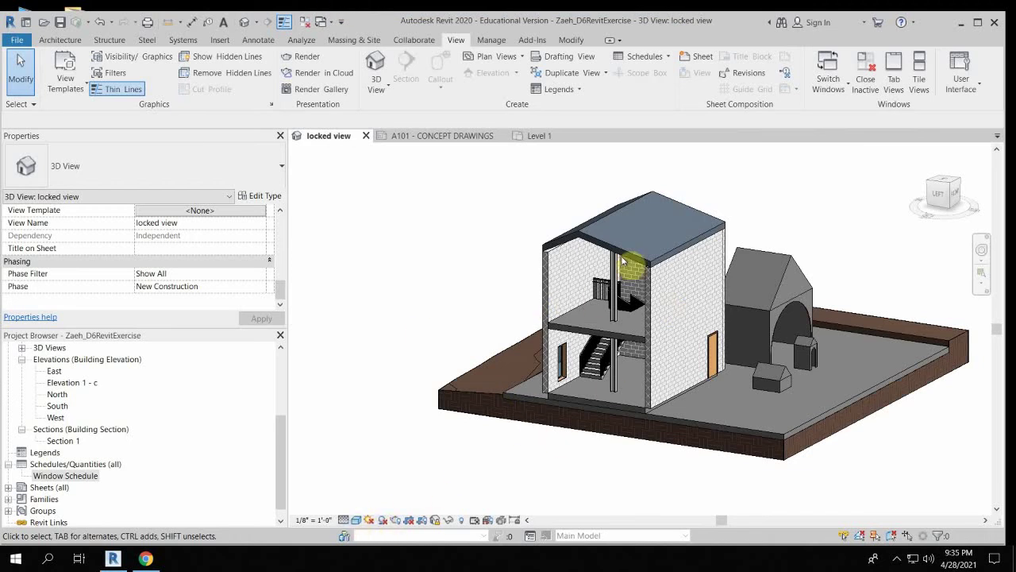
{"action": "left_click", "coordinate": [382, 520]}
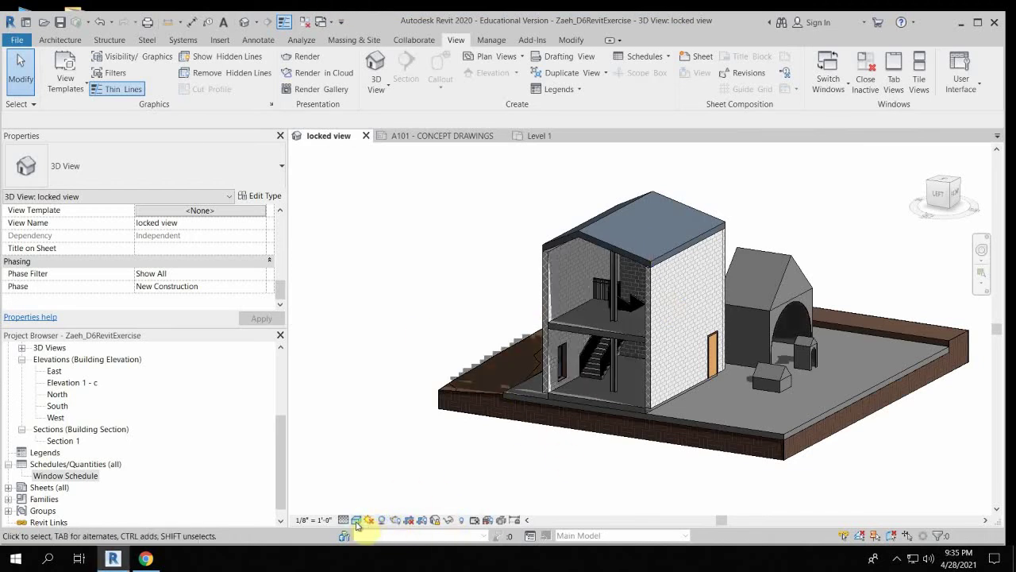
Open the locked view's Graphic Display Options and apply the Shaded style with Show Edges turned off.
{"action": "left_click", "coordinate": [357, 521]}
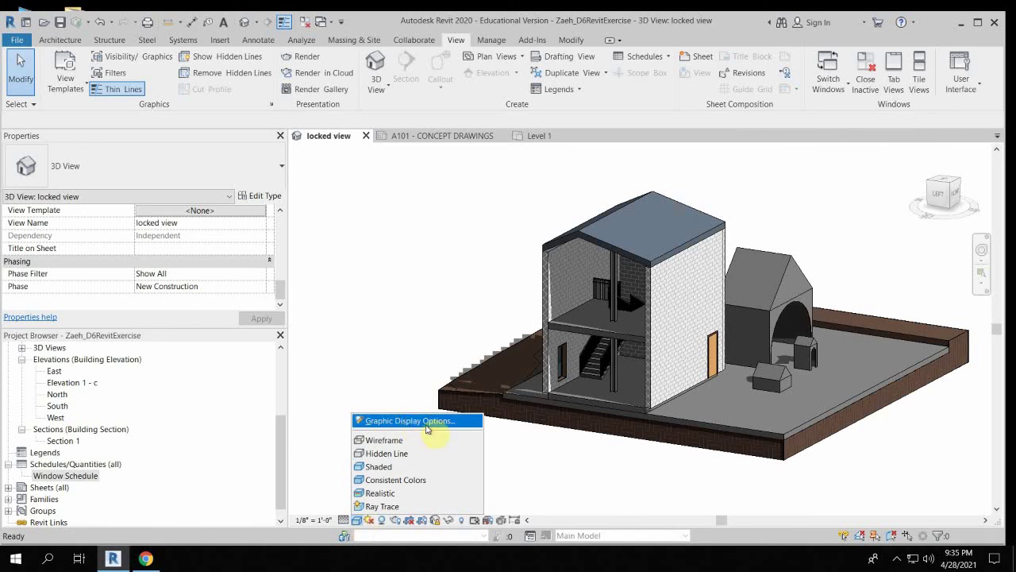
{"action": "left_click", "coordinate": [394, 423]}
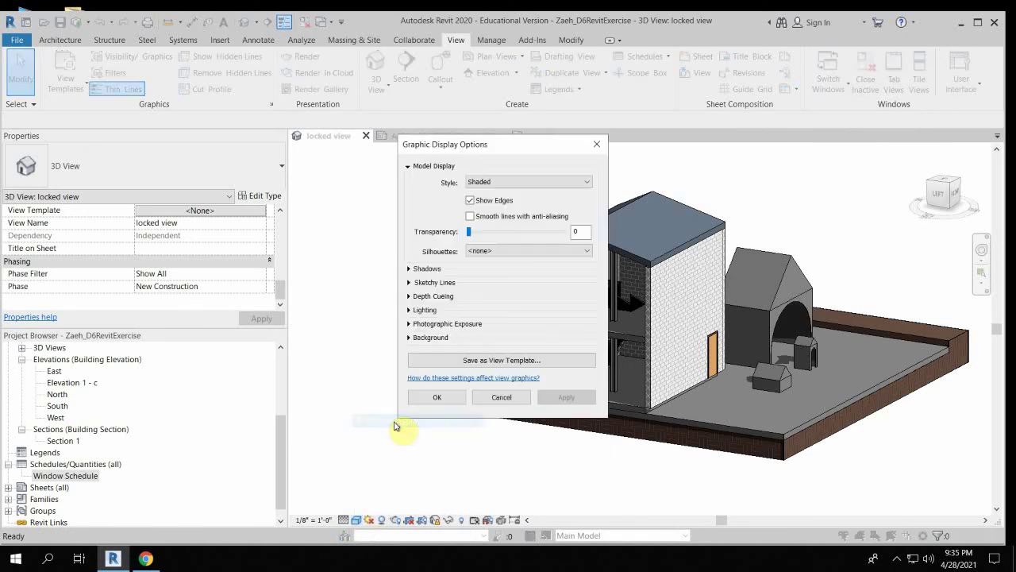
{"action": "left_click_drag", "start_coordinate": [508, 141], "coordinate": [229, 136]}
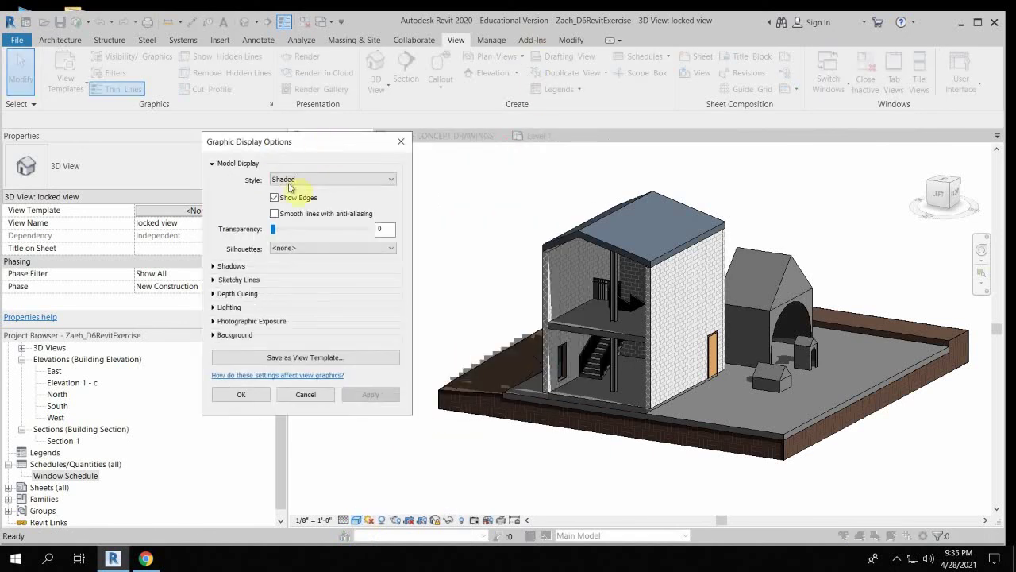
{"action": "left_click", "coordinate": [274, 198]}
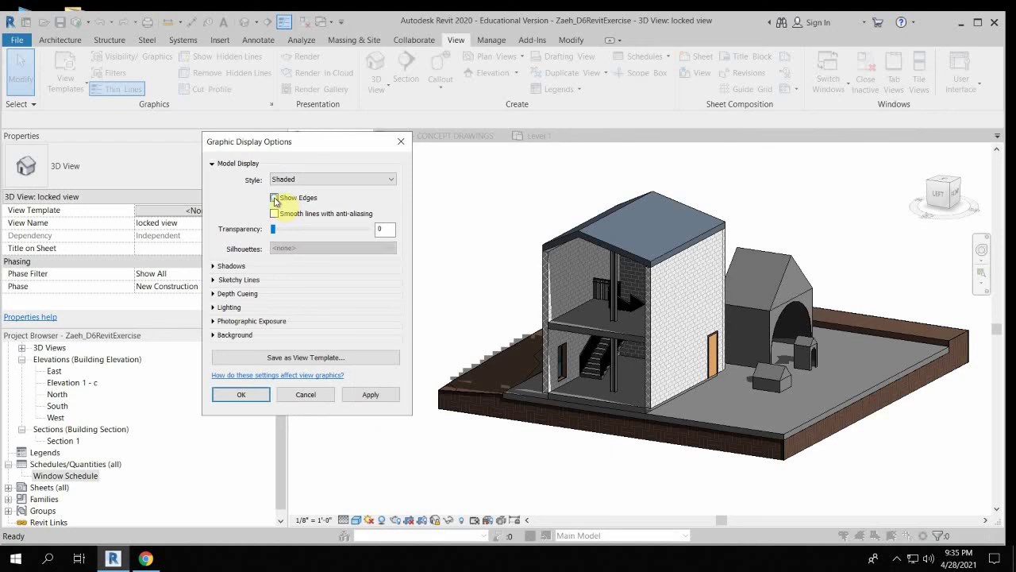
{"action": "left_click", "coordinate": [375, 395]}
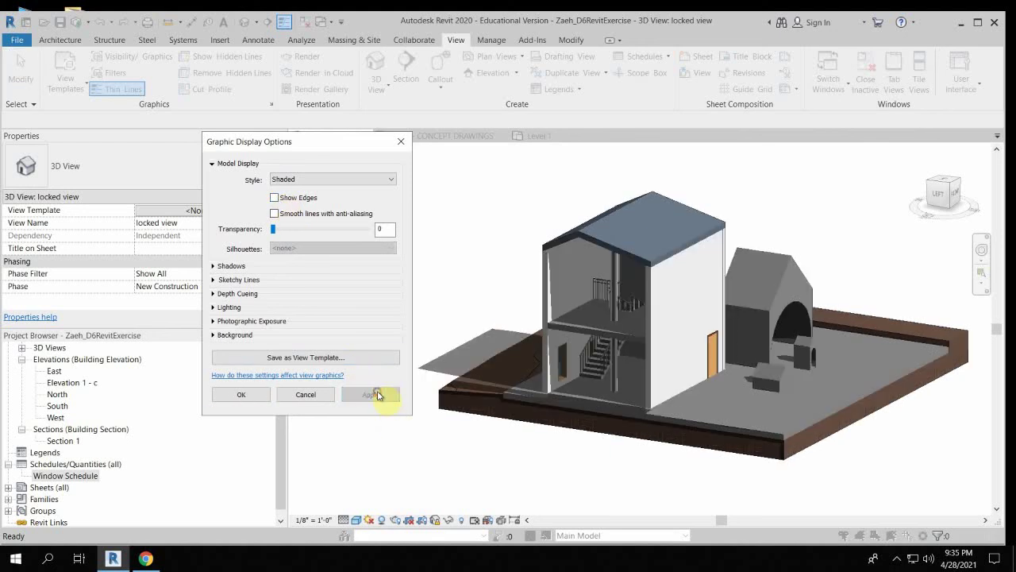
Turn Show Edges back on and apply a model transparency of 52, followed by a reduction to 12.
{"action": "left_click", "coordinate": [273, 199]}
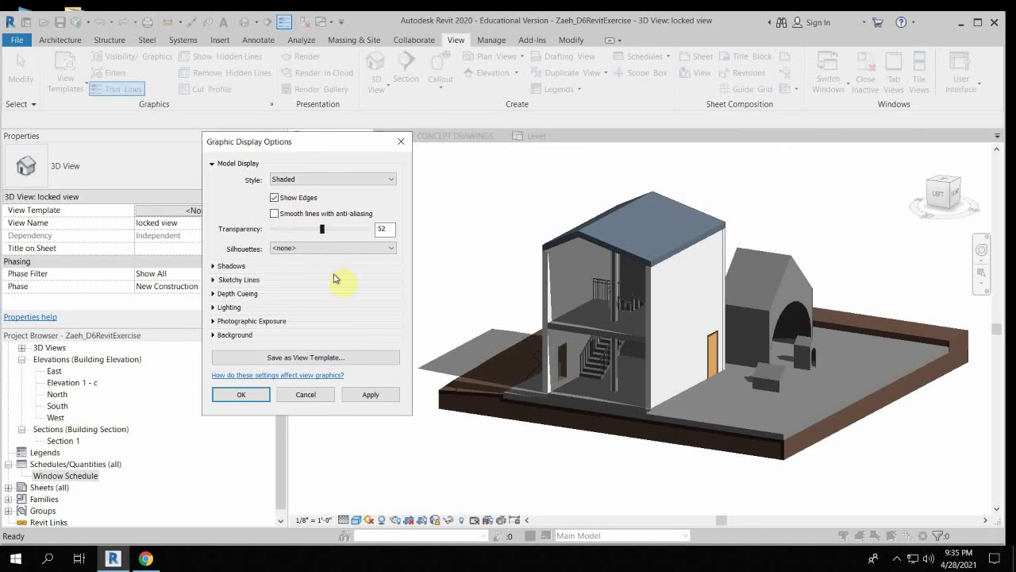
{"action": "left_click", "coordinate": [378, 396]}
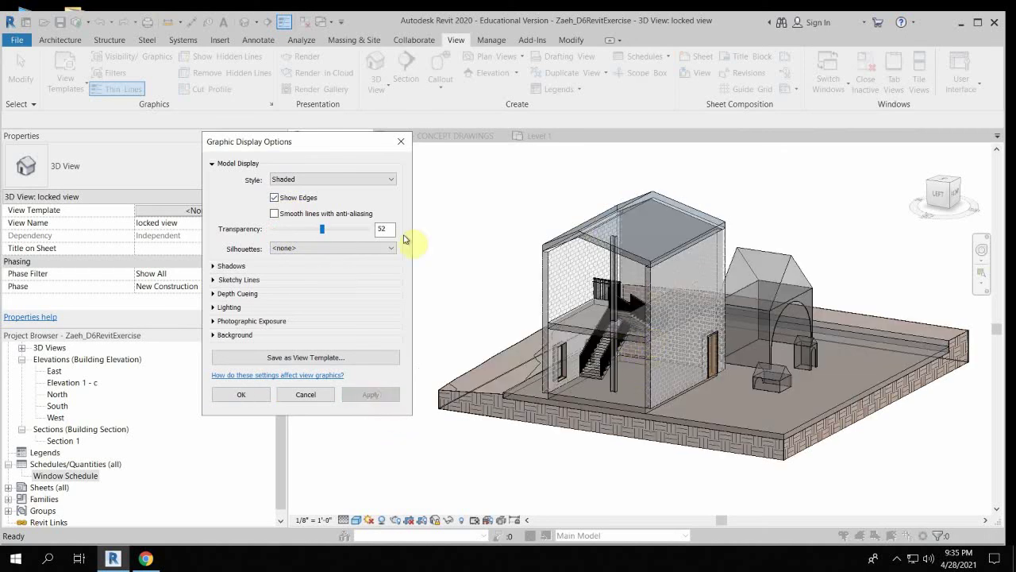
{"action": "left_click_drag", "start_coordinate": [322, 230], "coordinate": [294, 232]}
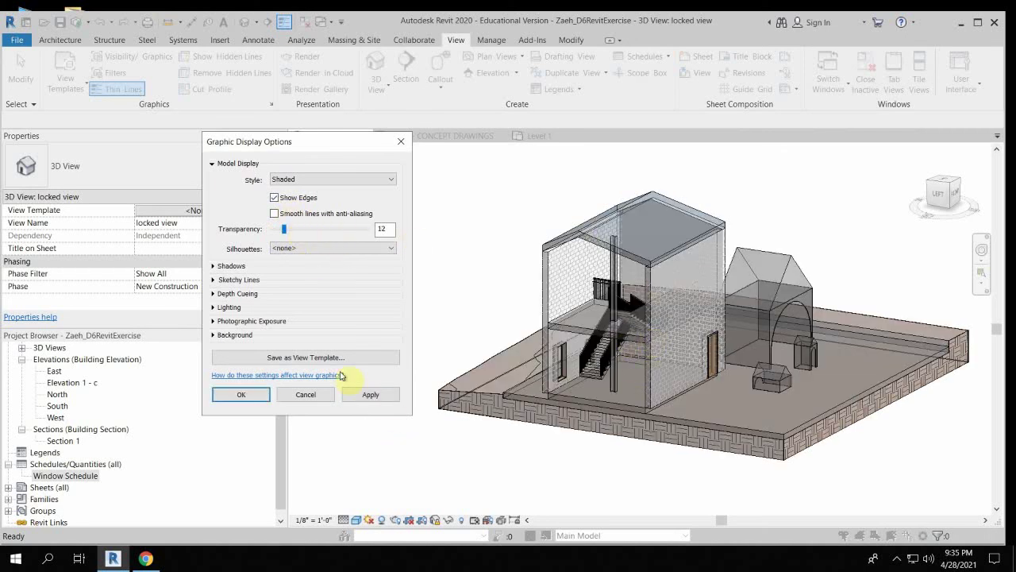
{"action": "left_click", "coordinate": [375, 394]}
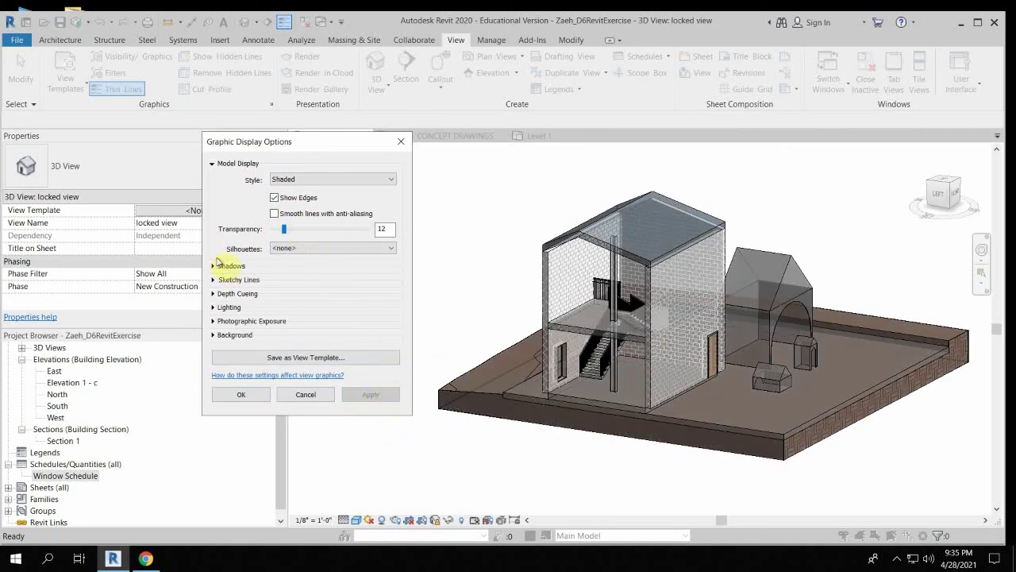
Expand the shadow settings and try the <Beyond> and Wide Lines silhouettes before restoring <none>.
{"action": "left_click", "coordinate": [213, 266]}
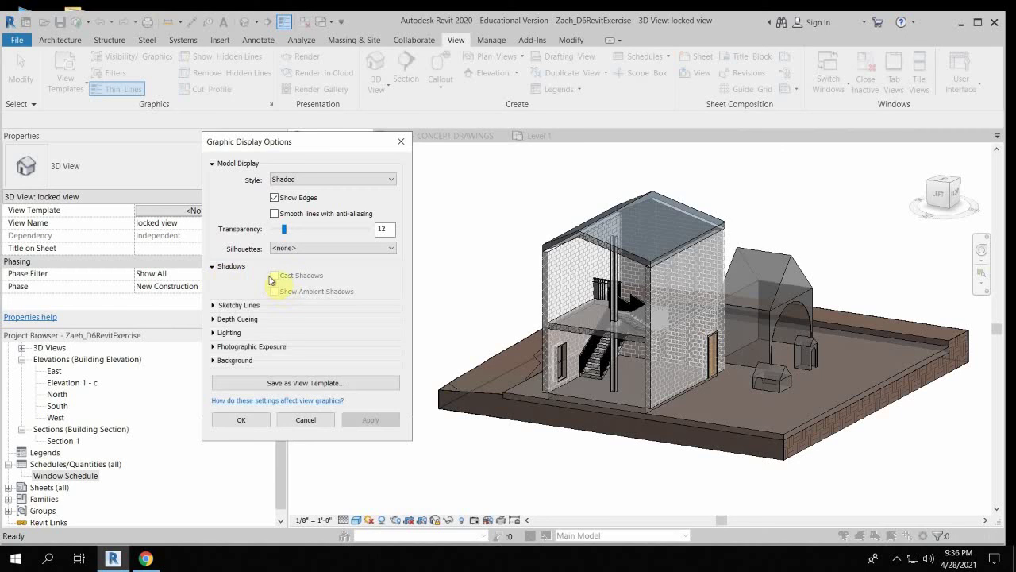
{"action": "left_click", "coordinate": [304, 249]}
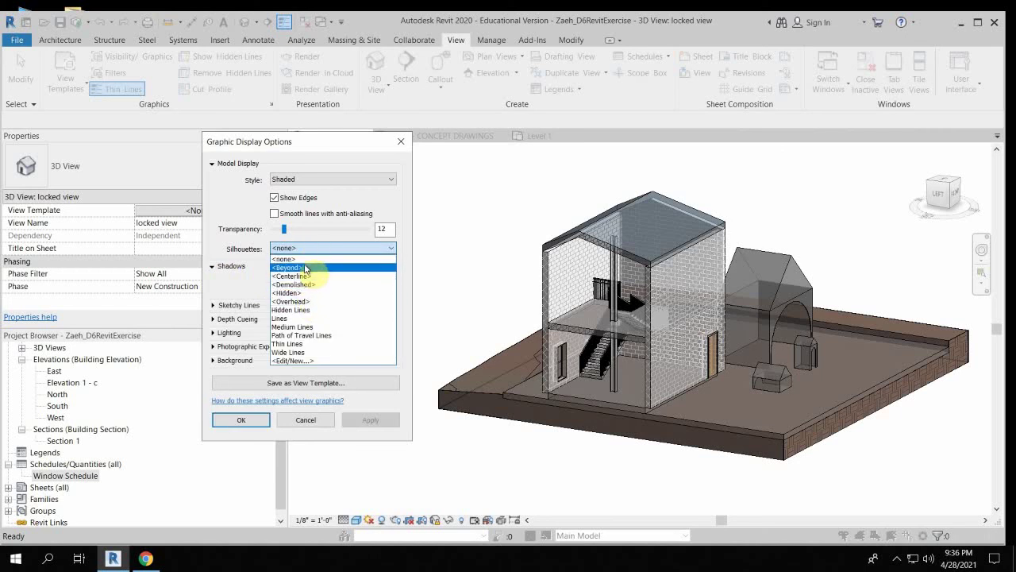
{"action": "left_click", "coordinate": [306, 269]}
{"action": "left_click", "coordinate": [327, 249]}
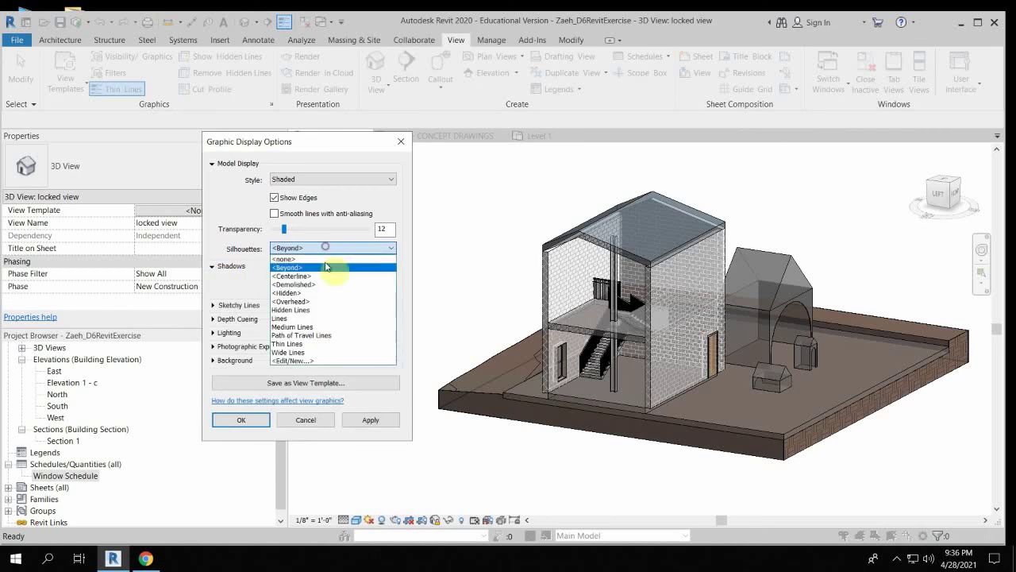
{"action": "left_click", "coordinate": [317, 354]}
{"action": "left_click", "coordinate": [332, 249]}
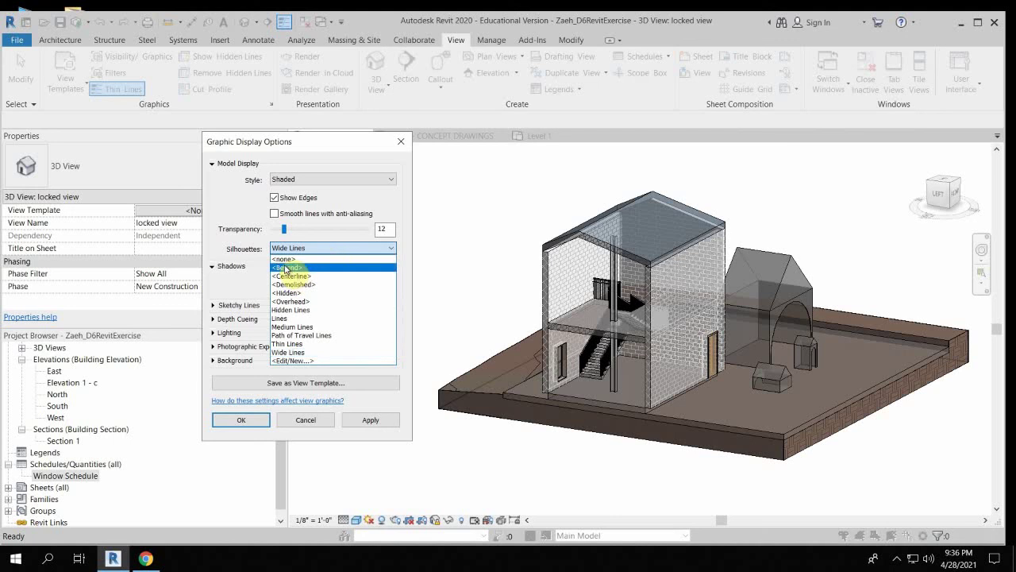
{"action": "left_click", "coordinate": [287, 257]}
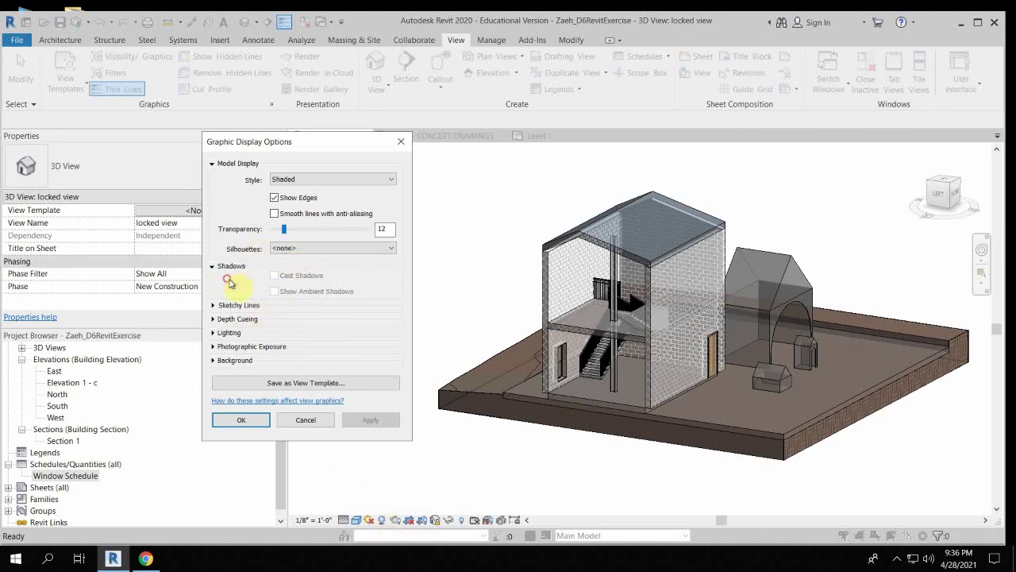
Enable and apply sketchy lines with jitter 3 and extension 6, and look at the depth cueing settings.
{"action": "left_click", "coordinate": [216, 306]}
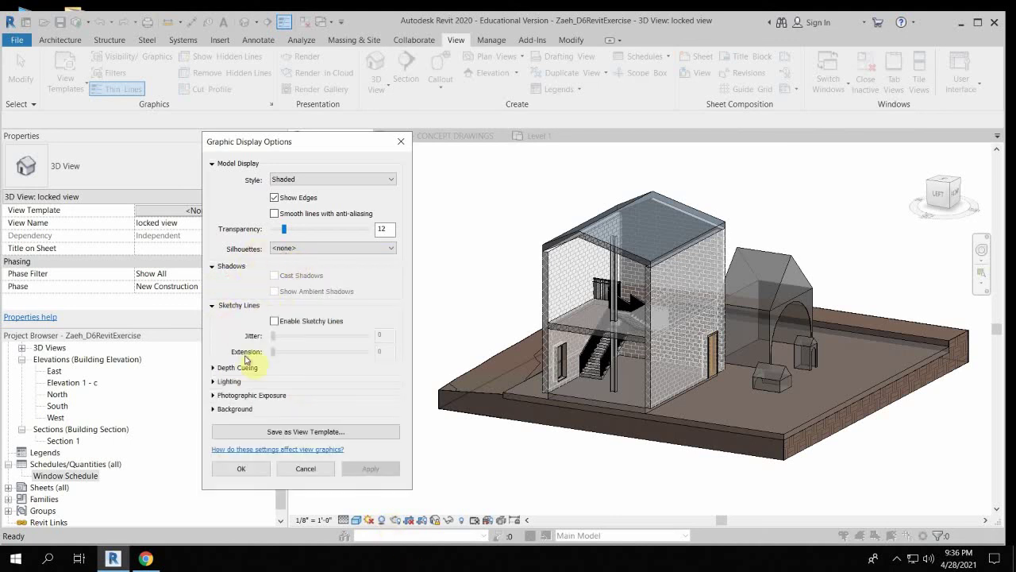
{"action": "left_click", "coordinate": [275, 321]}
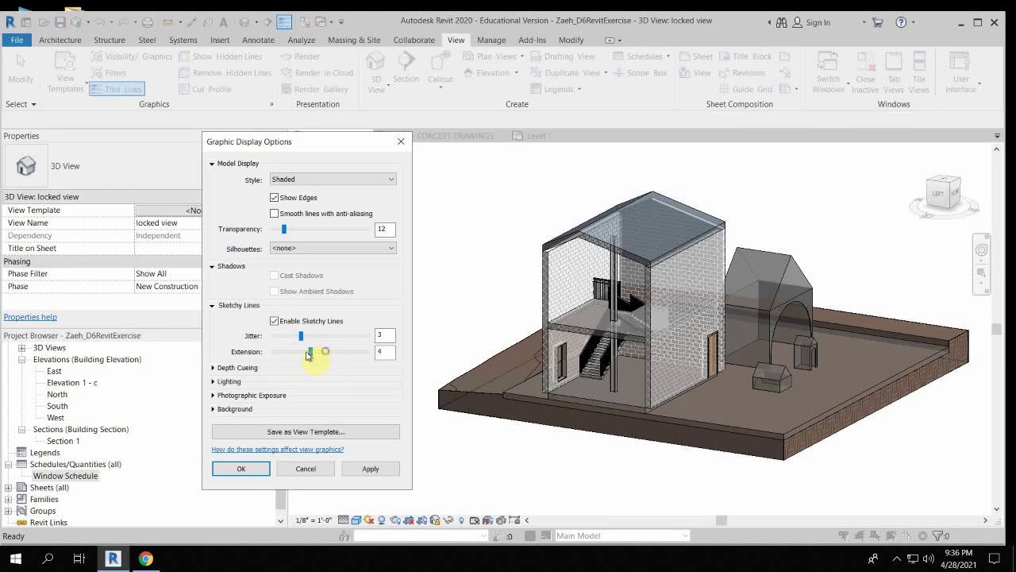
{"action": "left_click", "coordinate": [373, 467]}
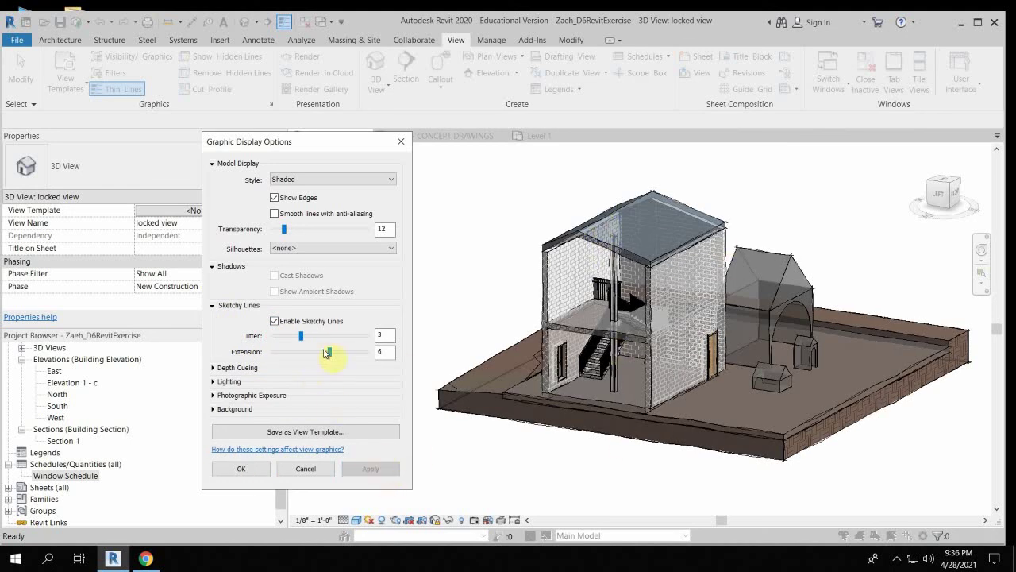
{"action": "left_click", "coordinate": [214, 368]}
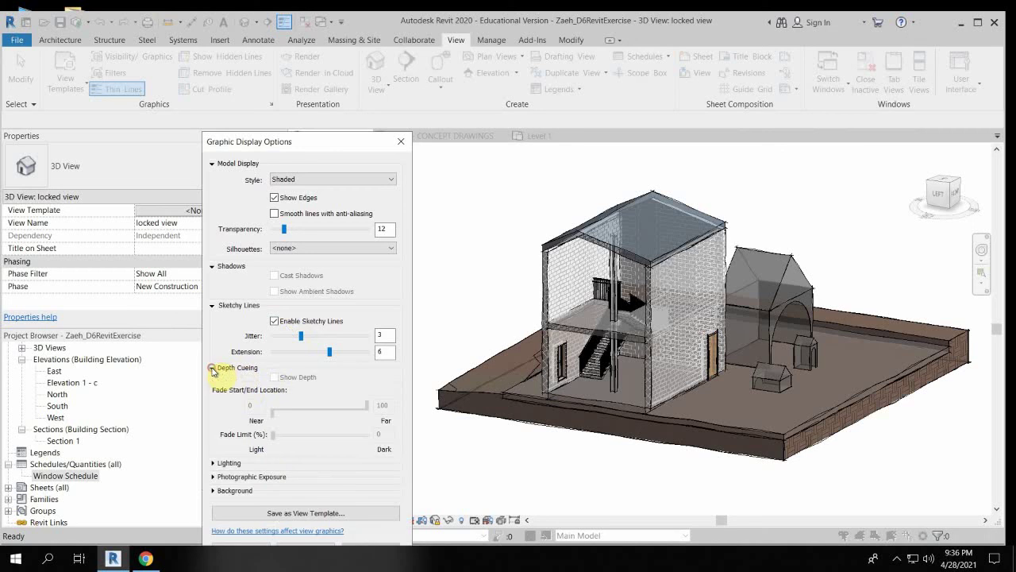
{"action": "left_click", "coordinate": [215, 370]}
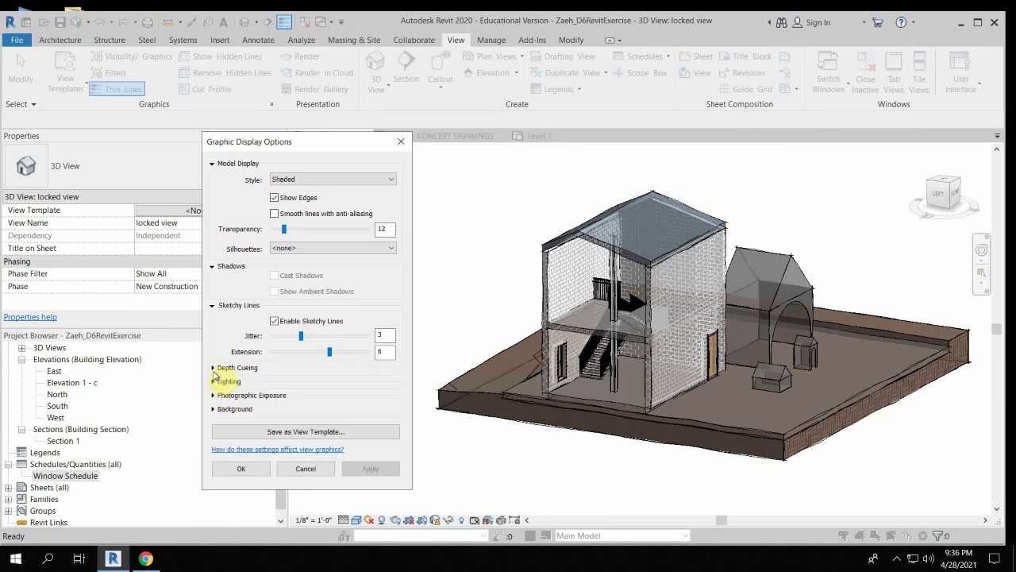
Expand the lighting settings and apply sun 76, ambient light 20 and shadows 21 to the locked view.
{"action": "left_click", "coordinate": [214, 382]}
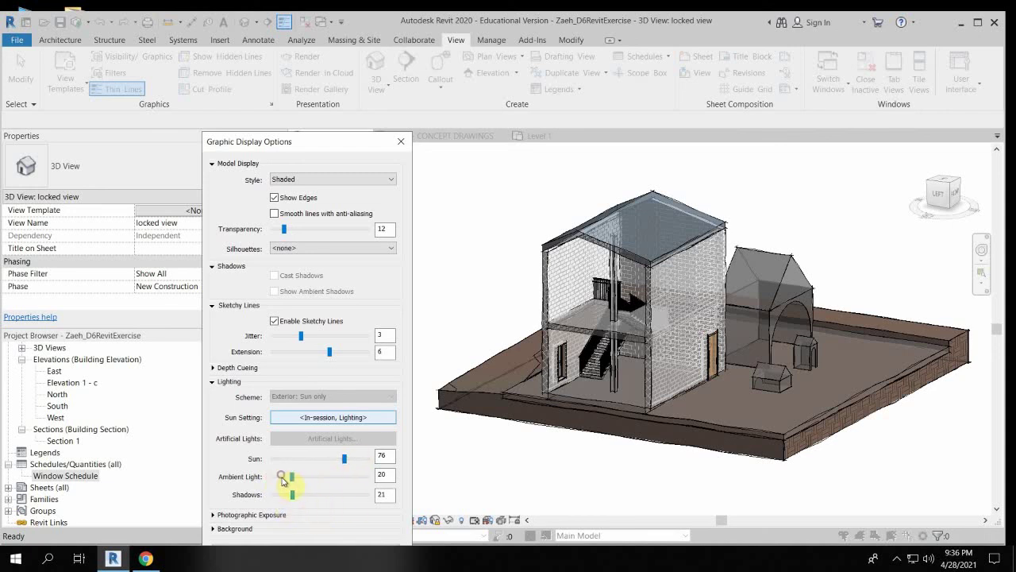
{"action": "left_click", "coordinate": [316, 479]}
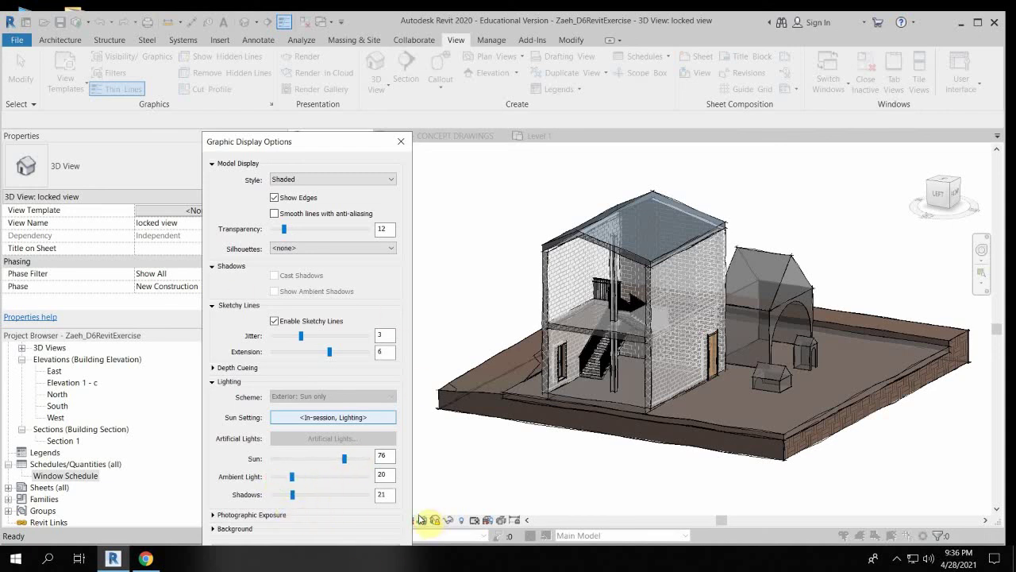
{"action": "left_click_drag", "start_coordinate": [297, 146], "coordinate": [206, 42]}
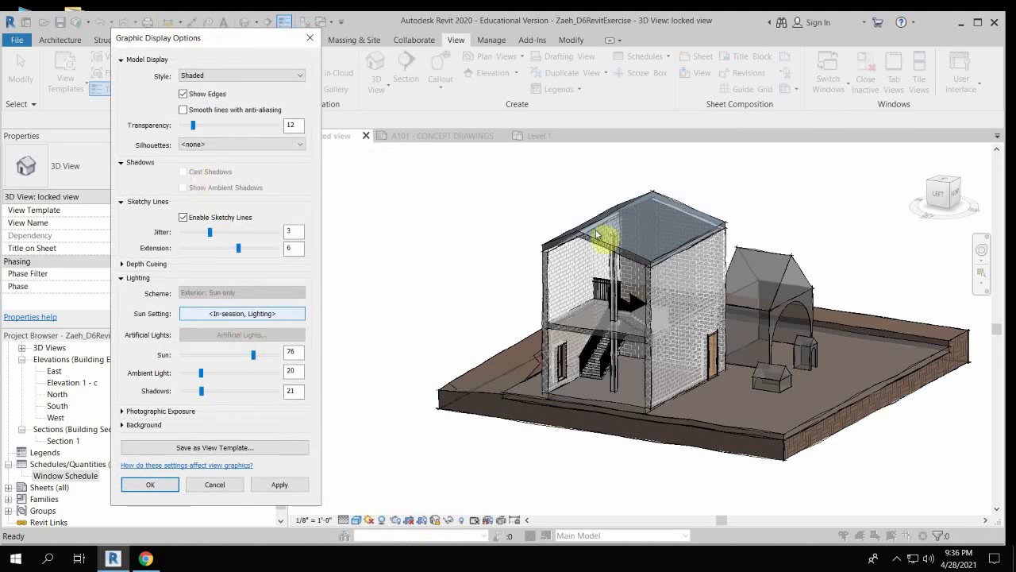
{"action": "left_click", "coordinate": [280, 484]}
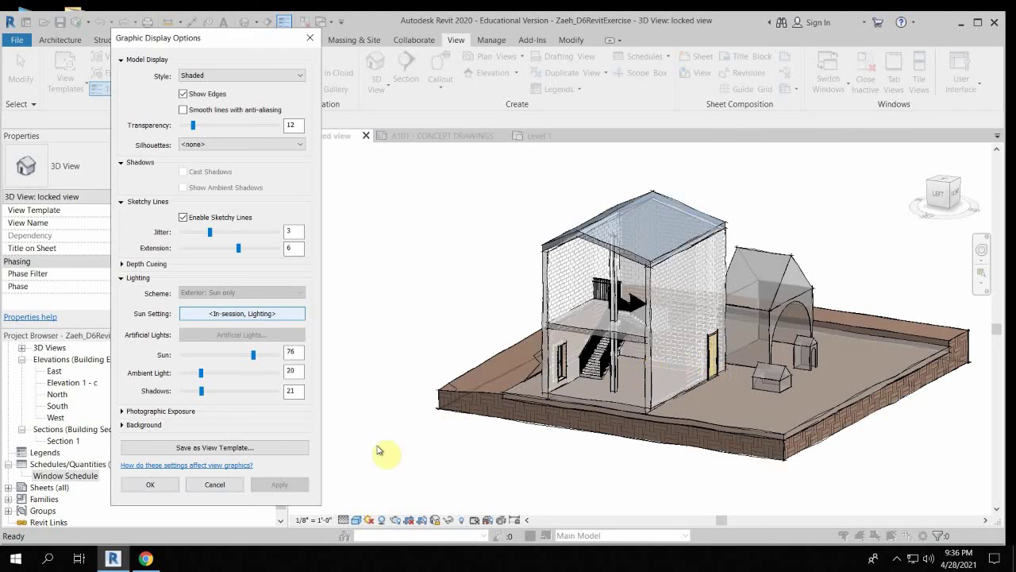
Apply a shadow intensity of 100, followed by a reduction to 40.
{"action": "left_click_drag", "start_coordinate": [200, 393], "coordinate": [231, 392]}
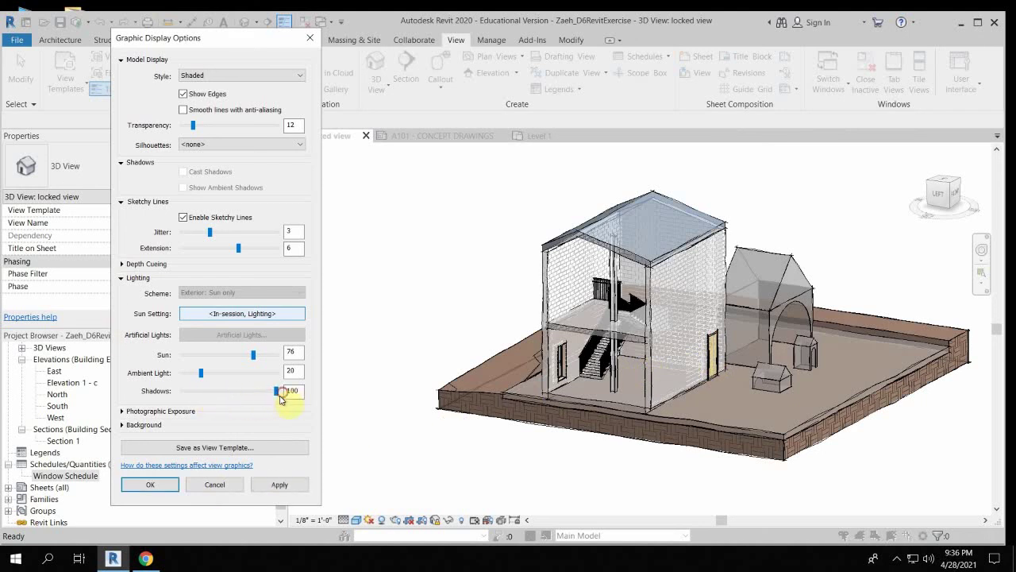
{"action": "left_click", "coordinate": [280, 484]}
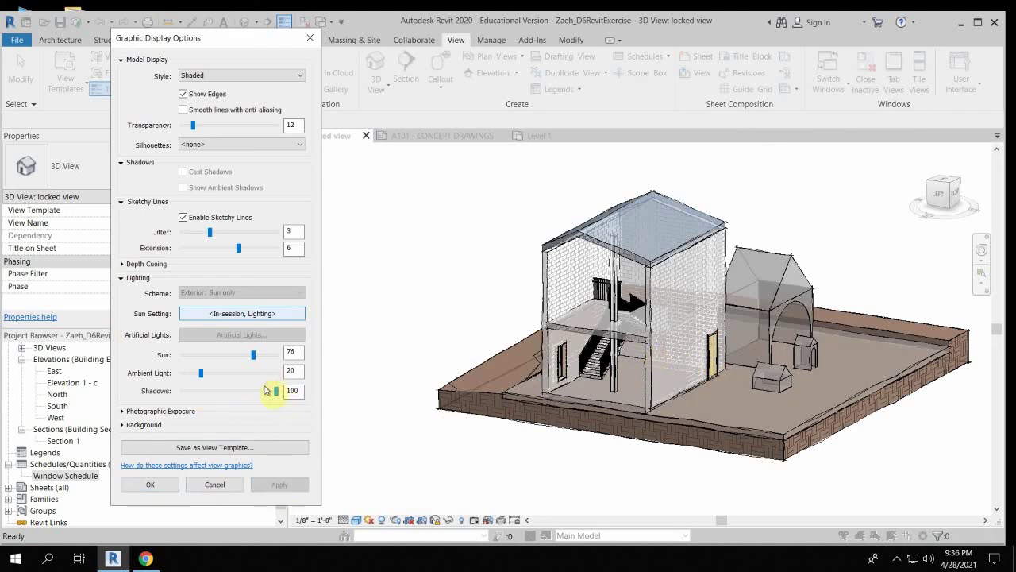
{"action": "left_click_drag", "start_coordinate": [277, 394], "coordinate": [219, 392]}
{"action": "left_click", "coordinate": [277, 485]}
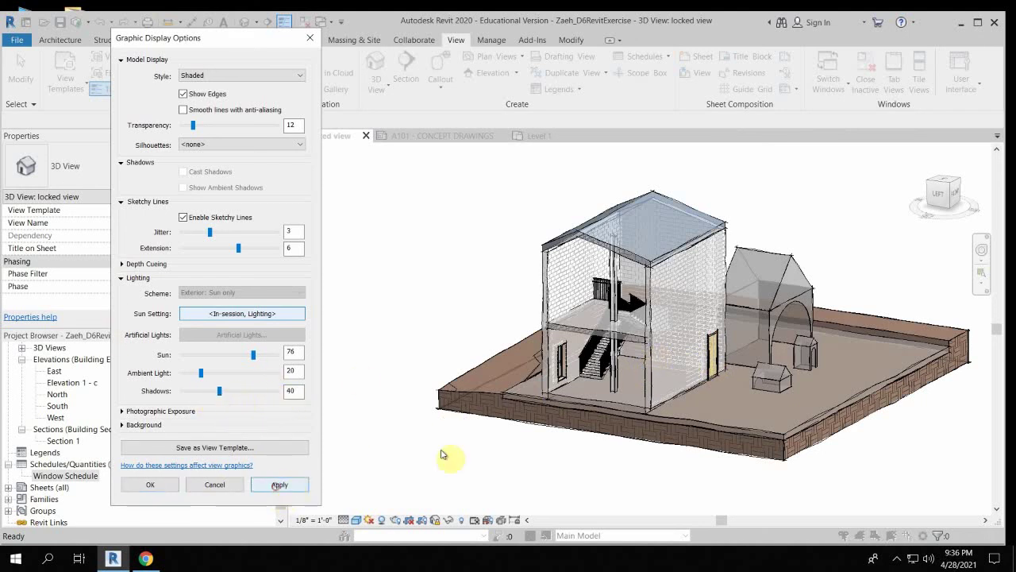
Keep the Shaded style and apply a model transparency of 0 after trying 100.
{"action": "left_click", "coordinate": [210, 76]}
{"action": "left_click", "coordinate": [195, 104]}
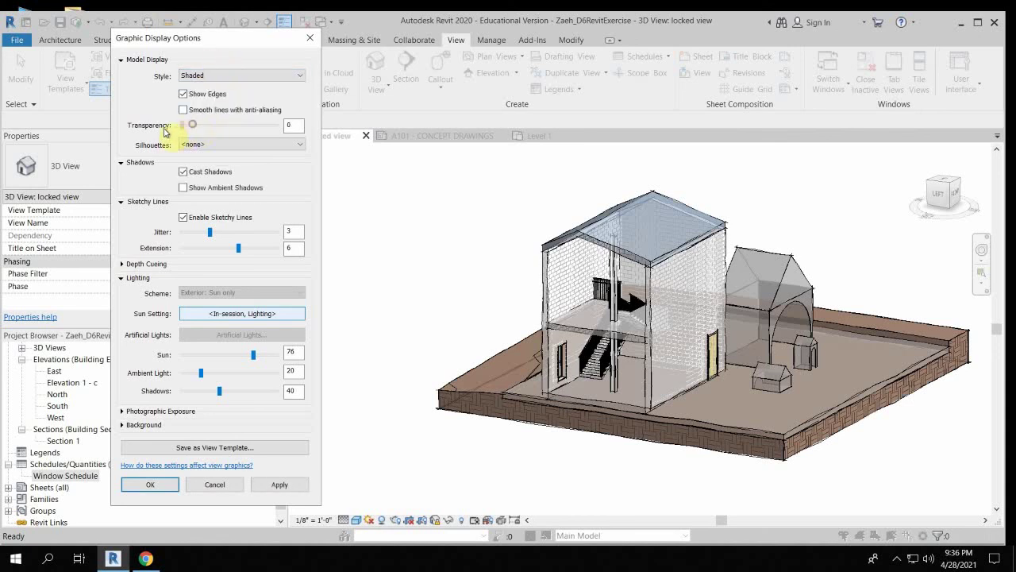
{"action": "left_click_drag", "start_coordinate": [180, 126], "coordinate": [336, 136]}
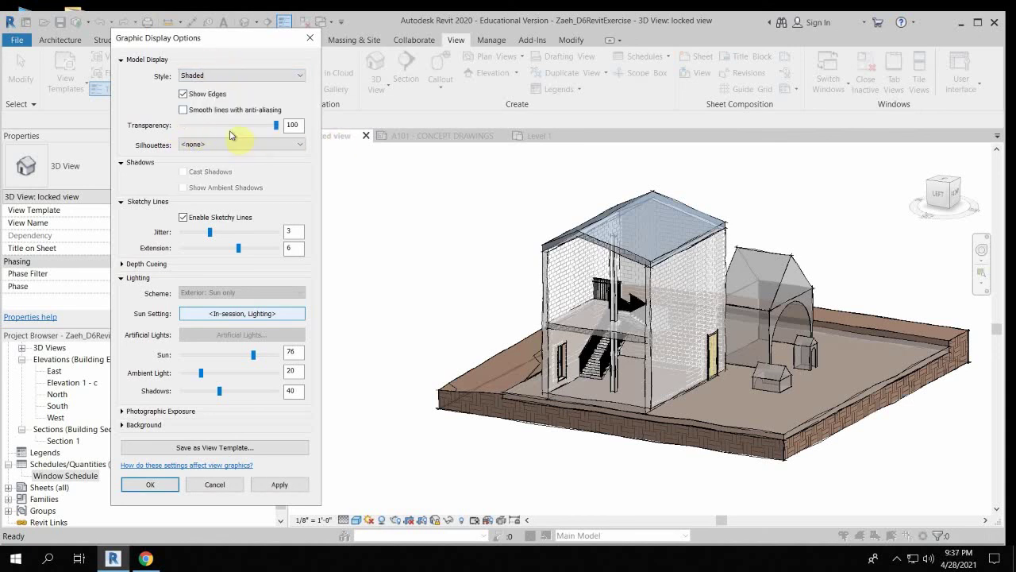
{"action": "left_click_drag", "start_coordinate": [272, 125], "coordinate": [176, 129]}
{"action": "left_click", "coordinate": [279, 485]}
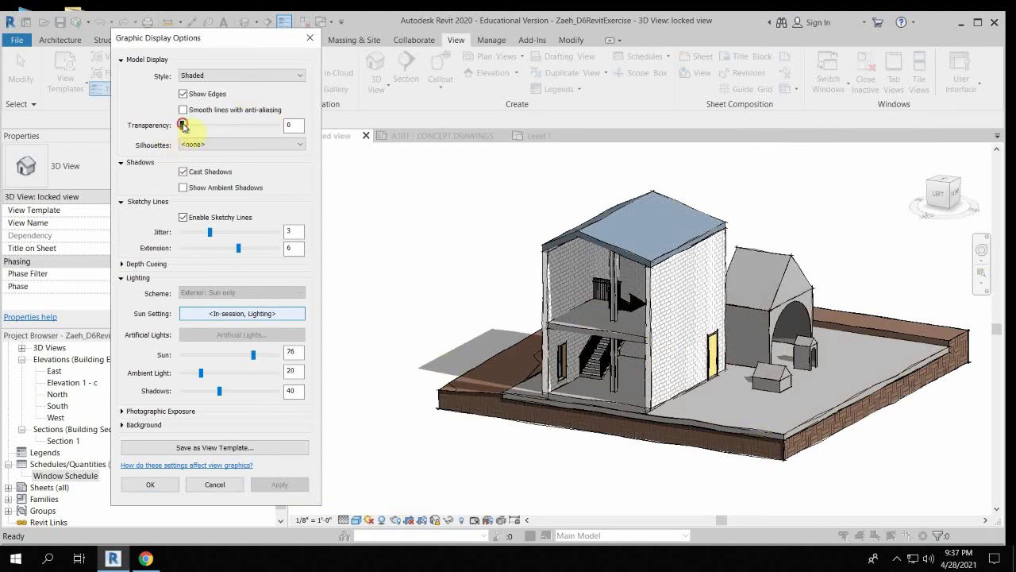
Try a model transparency of 17 before restoring and applying 0.
{"action": "left_click_drag", "start_coordinate": [183, 126], "coordinate": [199, 130]}
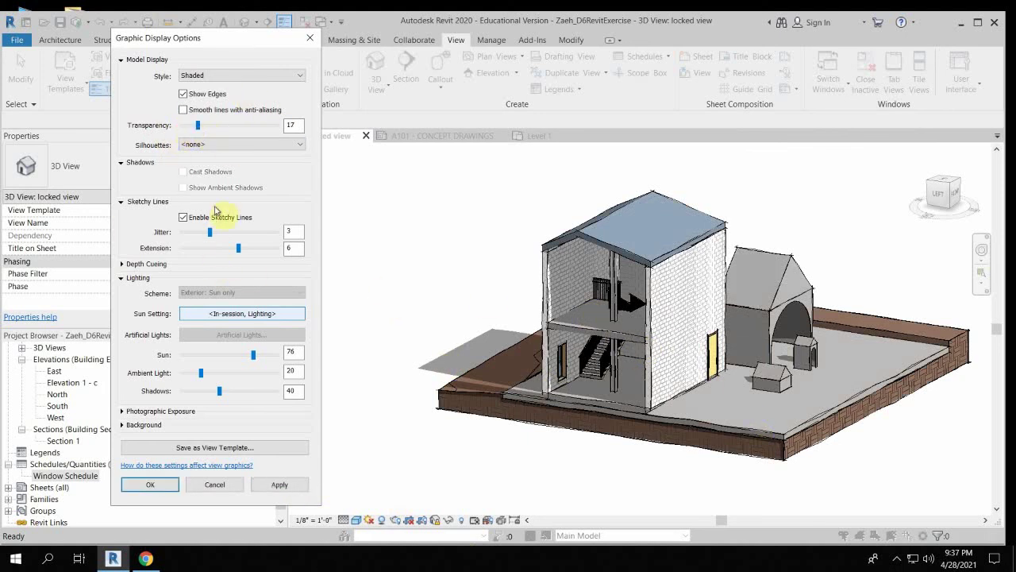
{"action": "left_click", "coordinate": [278, 486]}
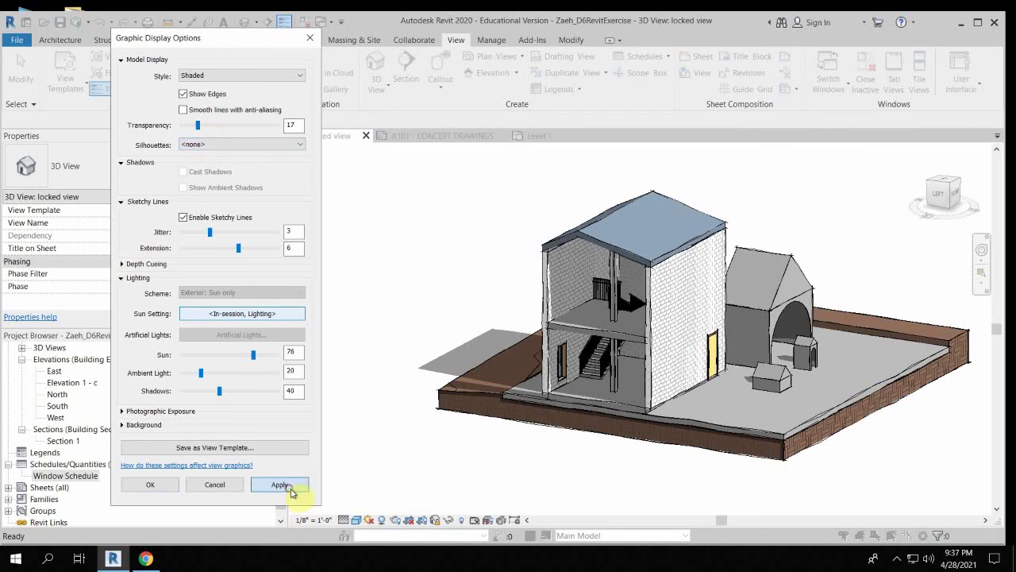
{"action": "left_click_drag", "start_coordinate": [197, 124], "coordinate": [147, 125]}
{"action": "left_click", "coordinate": [295, 484]}
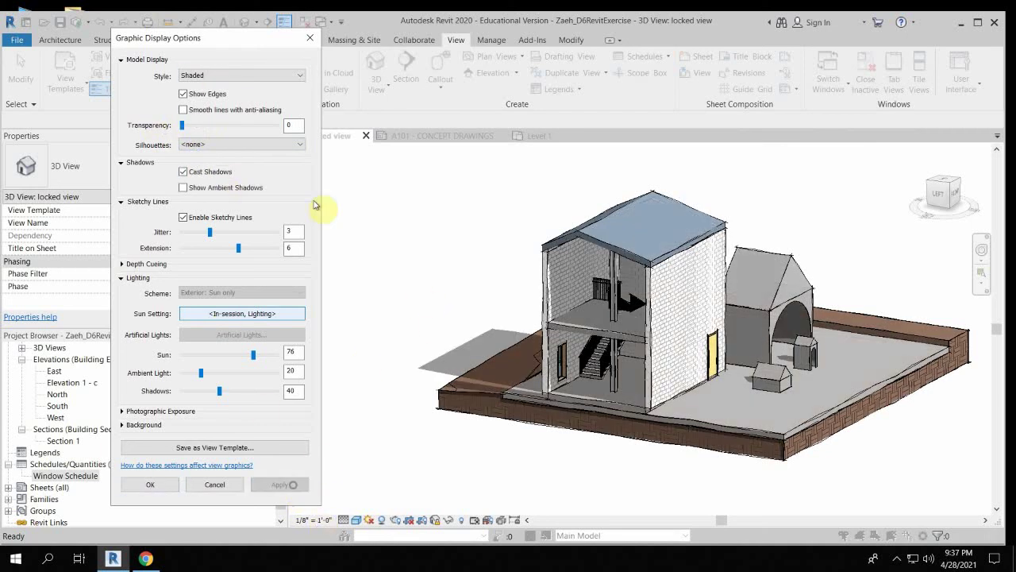
Turn on ambient shadows, apply a shadow intensity of 0 followed by 17, and set the sun intensity to 81.
{"action": "left_click", "coordinate": [184, 188]}
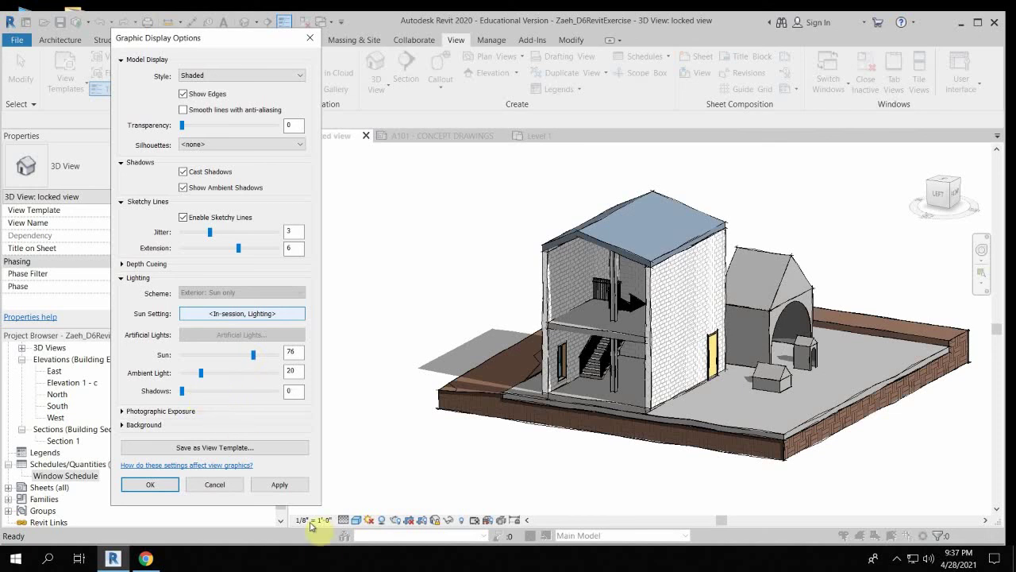
{"action": "left_click", "coordinate": [286, 483]}
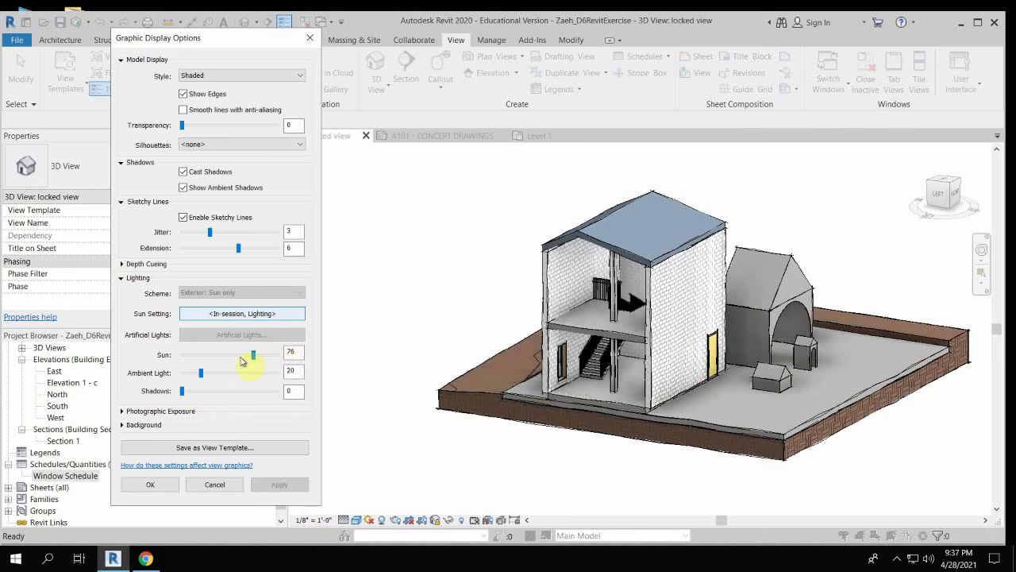
{"action": "left_click_drag", "start_coordinate": [182, 390], "coordinate": [186, 390]}
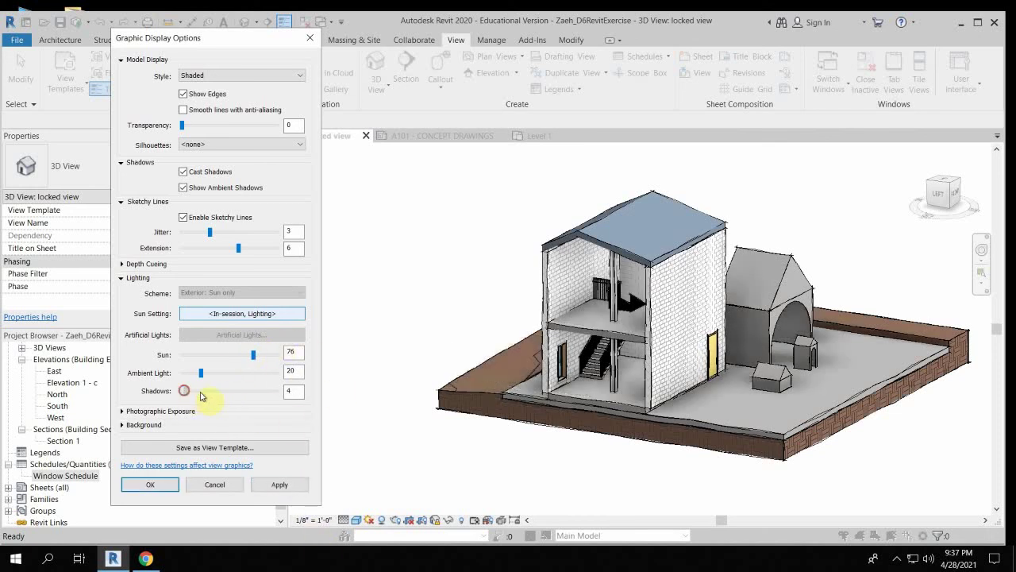
{"action": "left_click", "coordinate": [274, 484]}
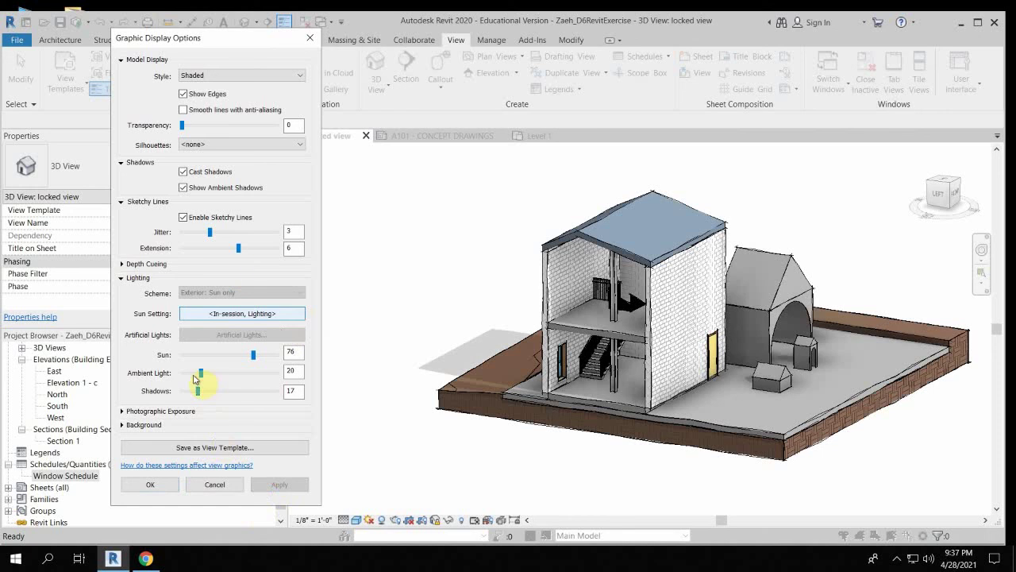
{"action": "left_click_drag", "start_coordinate": [256, 355], "coordinate": [260, 355]}
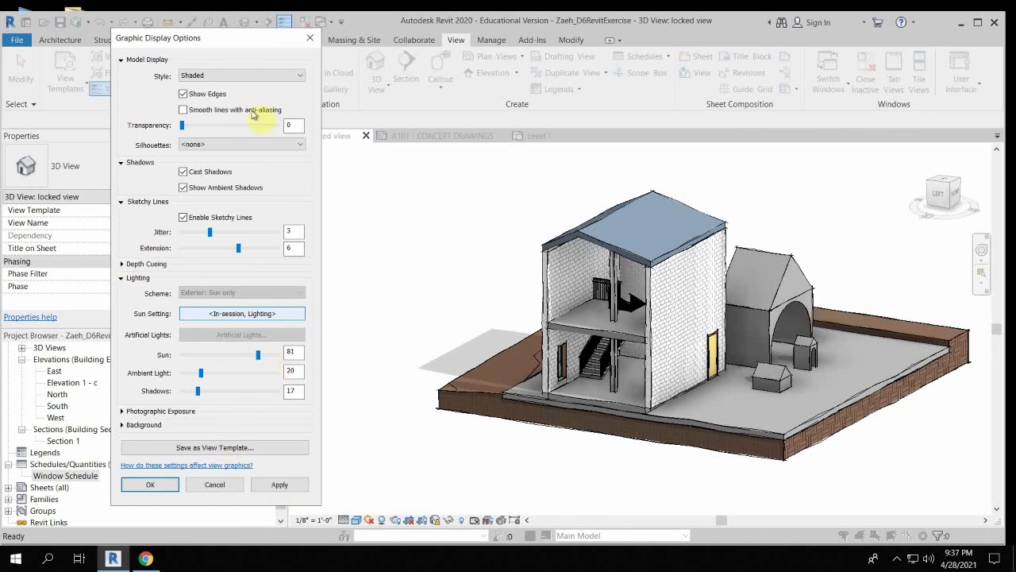
Expand the background settings and apply a Gradient background to the view.
{"action": "left_click", "coordinate": [122, 425]}
{"action": "left_click", "coordinate": [200, 443]}
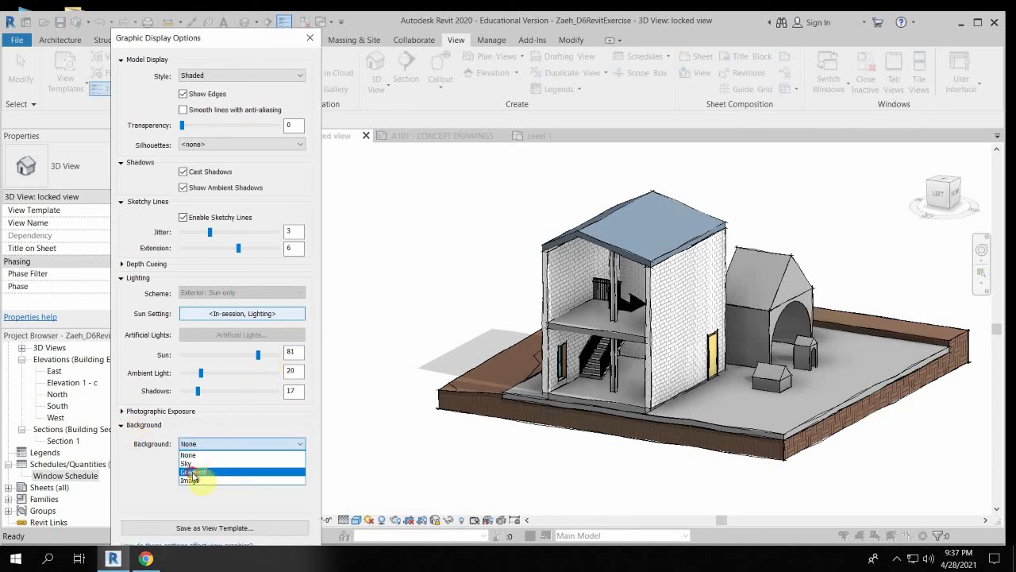
{"action": "left_click", "coordinate": [193, 473]}
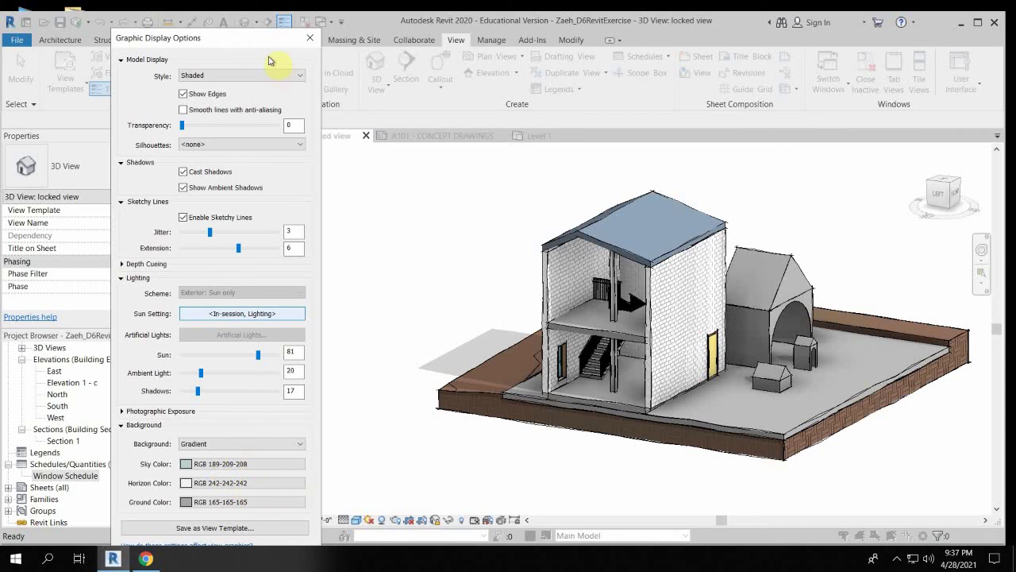
{"action": "left_click_drag", "start_coordinate": [240, 46], "coordinate": [210, 17]}
{"action": "left_click", "coordinate": [250, 537]}
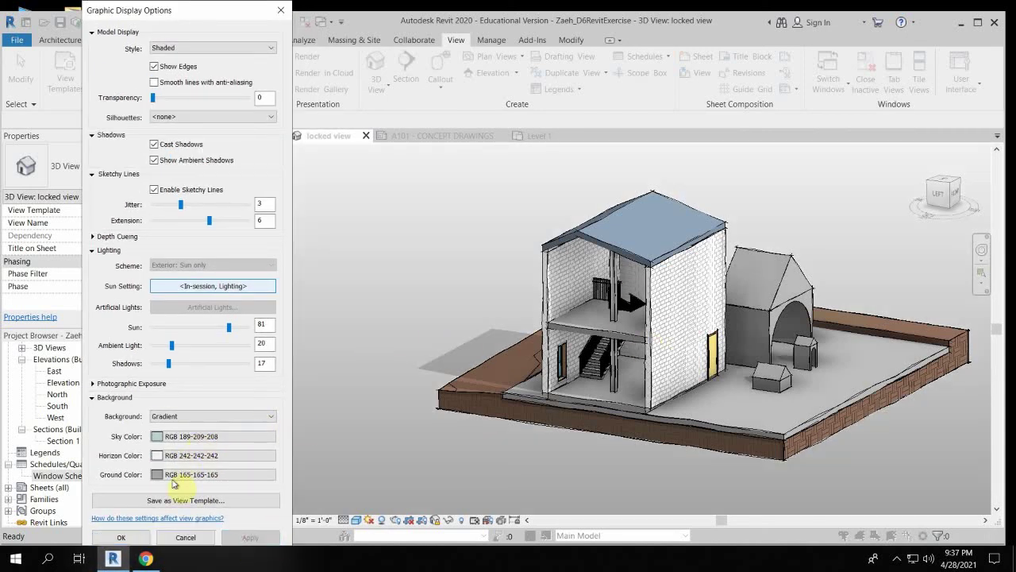
Darken the gradient's sky color to RGB 152-184-183 and its horizon color to RGB 221-221-221.
{"action": "left_click", "coordinate": [184, 439]}
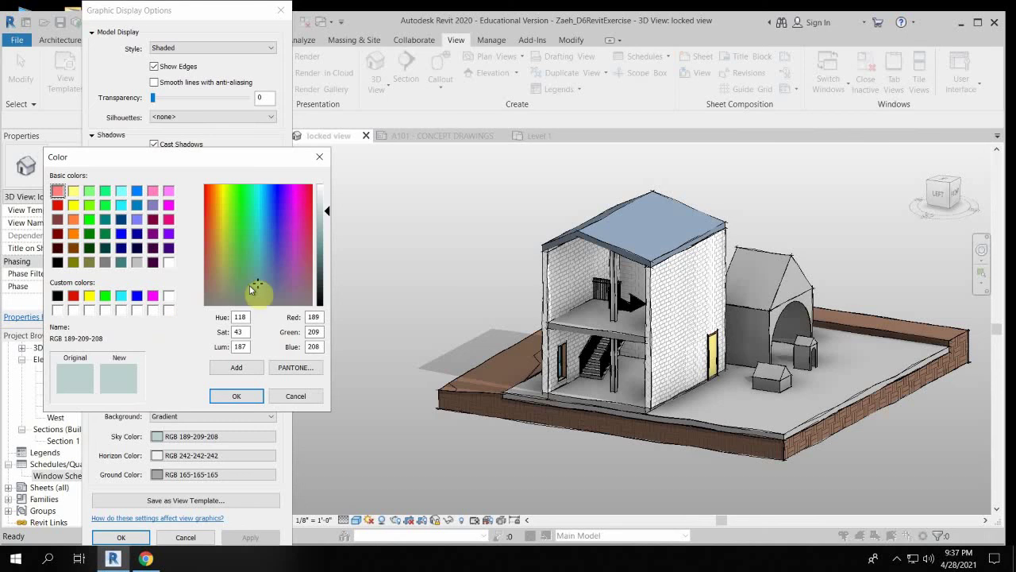
{"action": "left_click_drag", "start_coordinate": [327, 211], "coordinate": [326, 225]}
{"action": "left_click", "coordinate": [236, 396]}
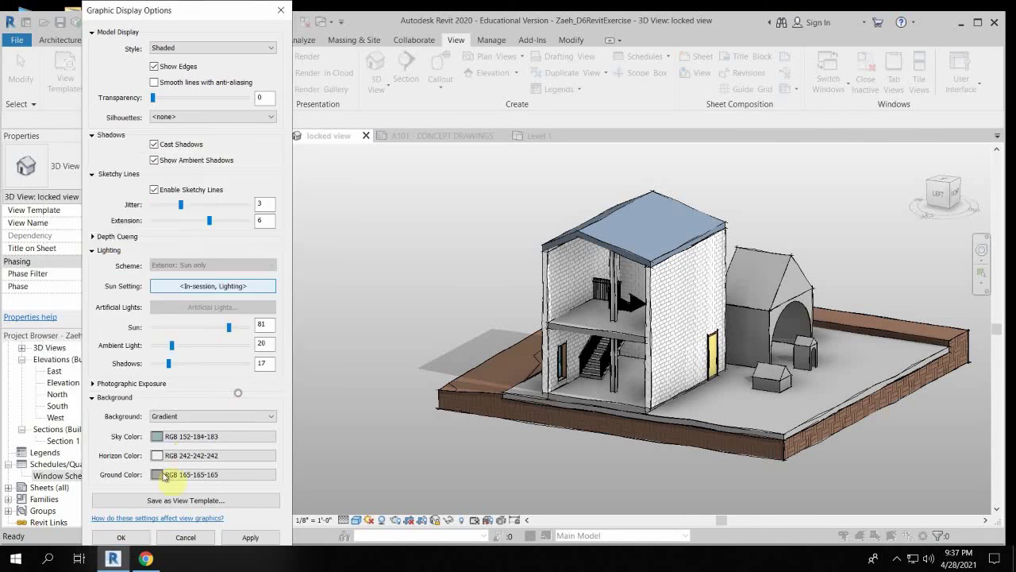
{"action": "left_click", "coordinate": [194, 455]}
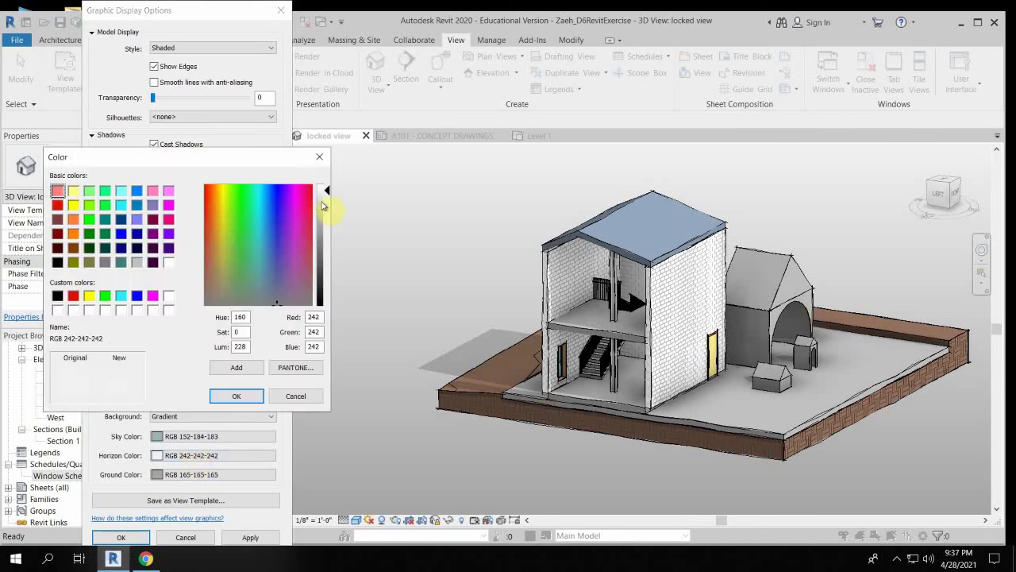
{"action": "left_click", "coordinate": [322, 206]}
{"action": "left_click", "coordinate": [235, 396]}
Darken the gradient's ground color to RGB 079-079-079 and apply the background colors.
{"action": "left_click", "coordinate": [195, 474]}
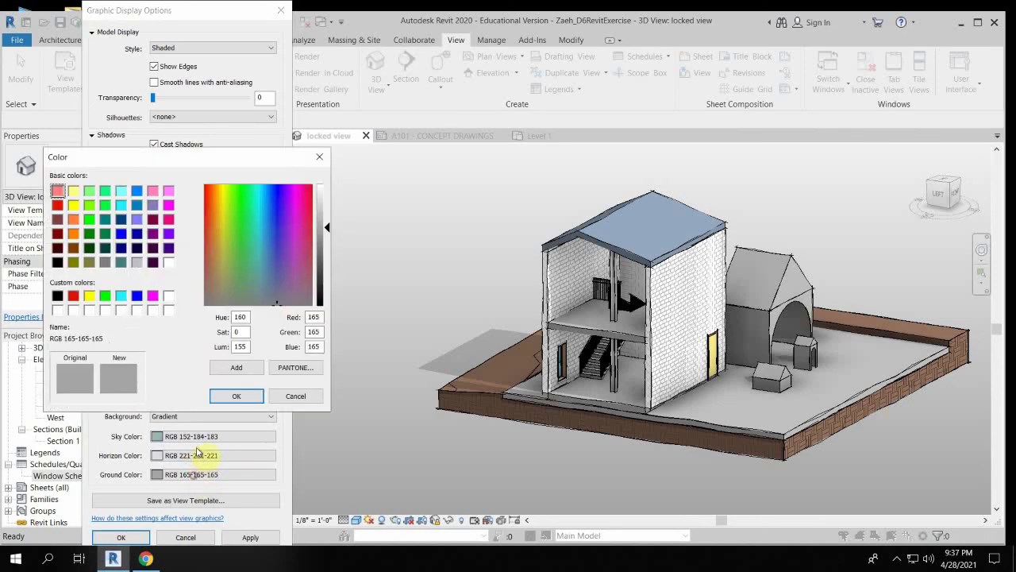
{"action": "left_click", "coordinate": [322, 266]}
{"action": "left_click", "coordinate": [236, 395]}
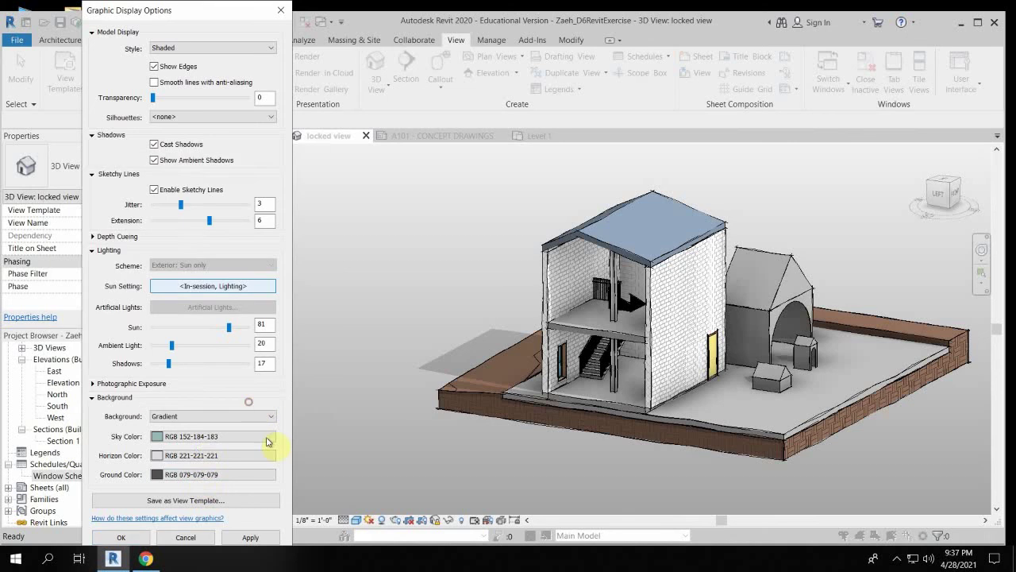
{"action": "left_click", "coordinate": [250, 536]}
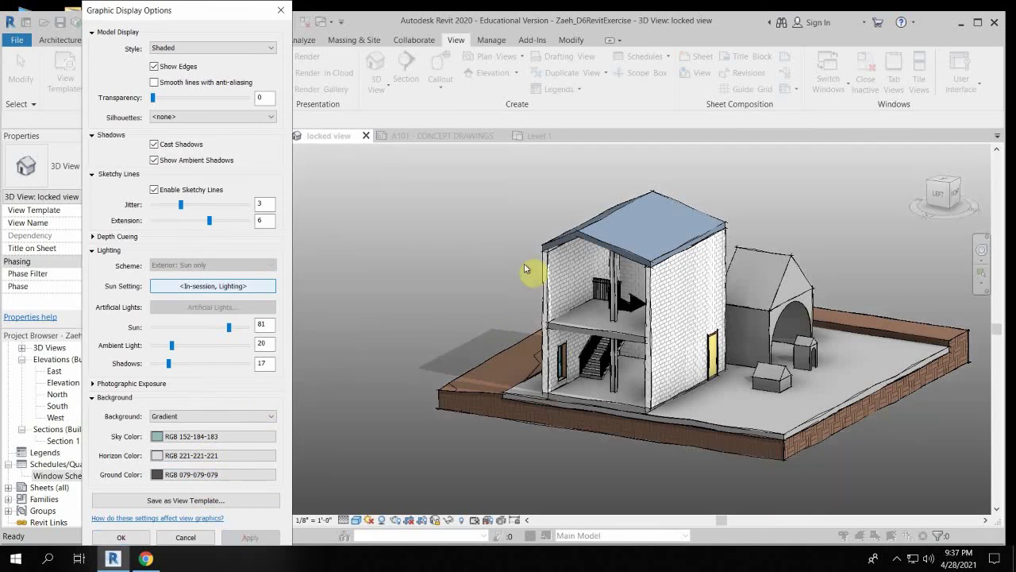
Change the ground color to the green tone RGB 063-095-079, apply it and accept the graphic display options.
{"action": "left_click", "coordinate": [175, 475]}
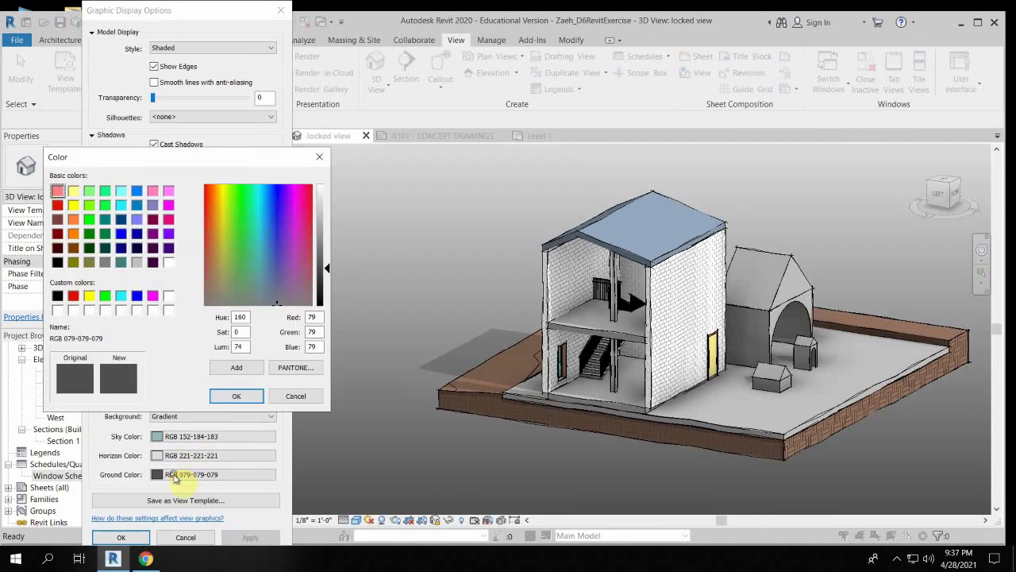
{"action": "left_click", "coordinate": [288, 291]}
{"action": "left_click", "coordinate": [252, 290]}
{"action": "left_click", "coordinate": [254, 396]}
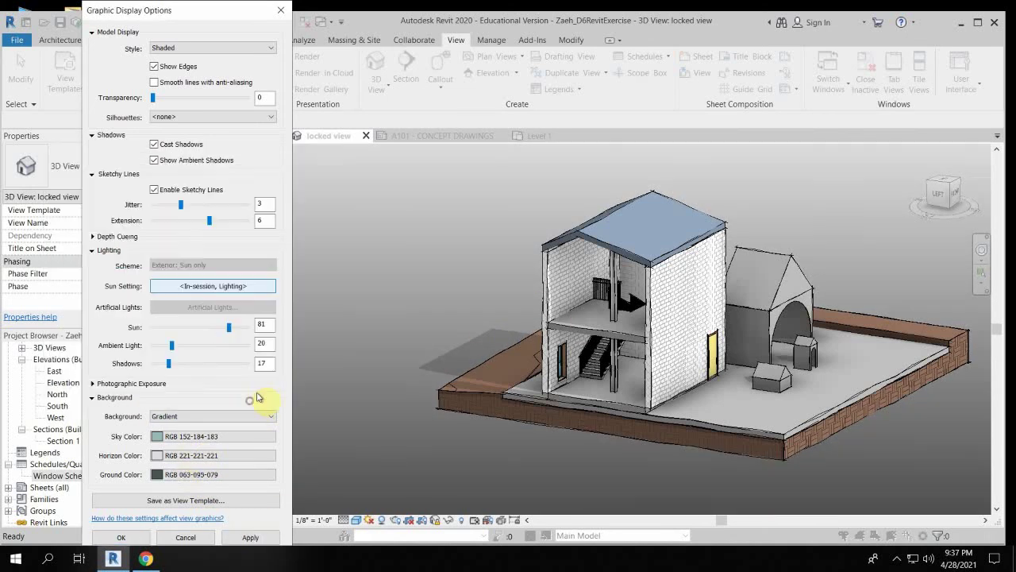
{"action": "left_click", "coordinate": [250, 536]}
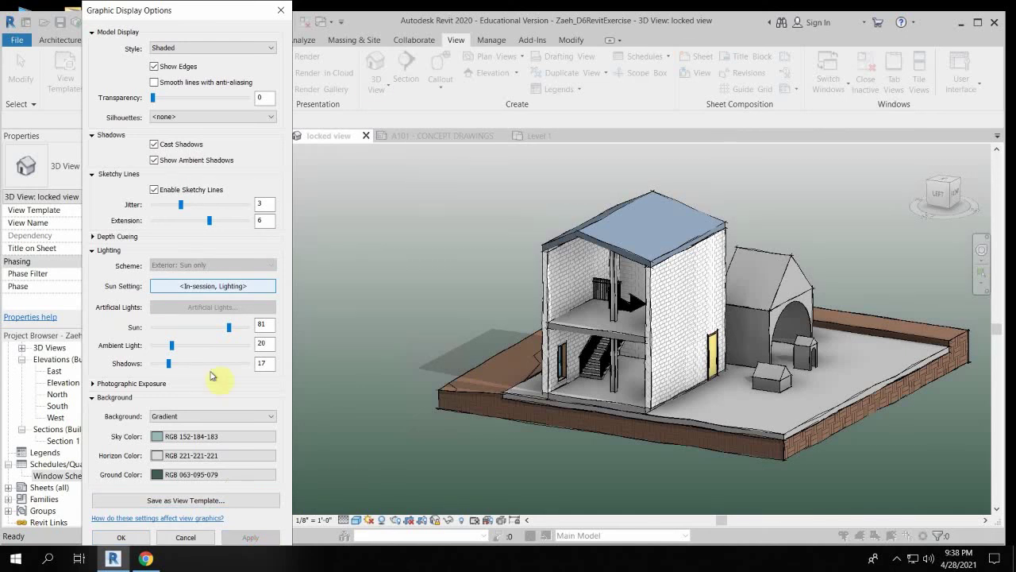
{"action": "left_click", "coordinate": [121, 536]}
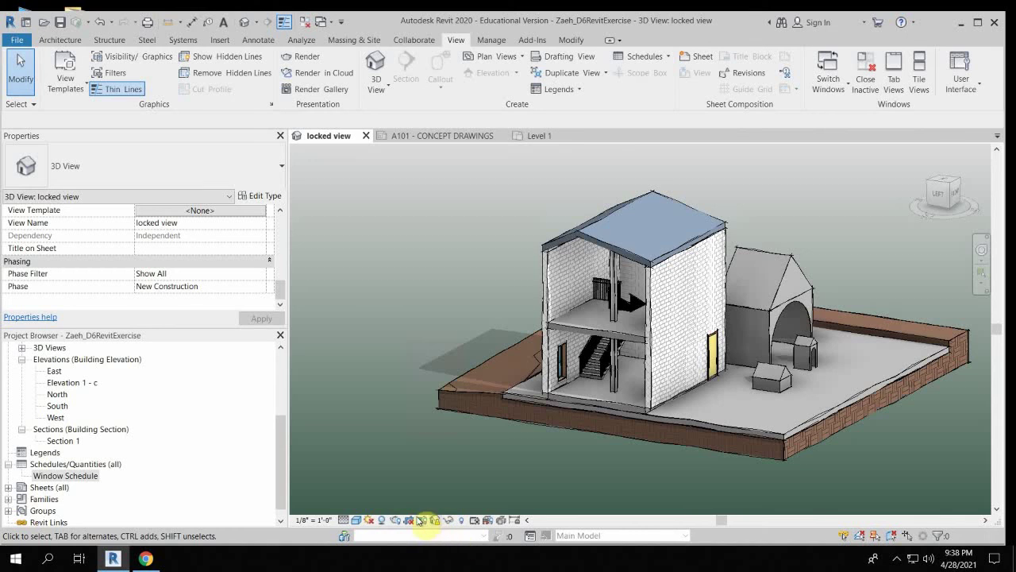
Turn on cropping for the locked view and show its crop region.
{"action": "left_click", "coordinate": [409, 520]}
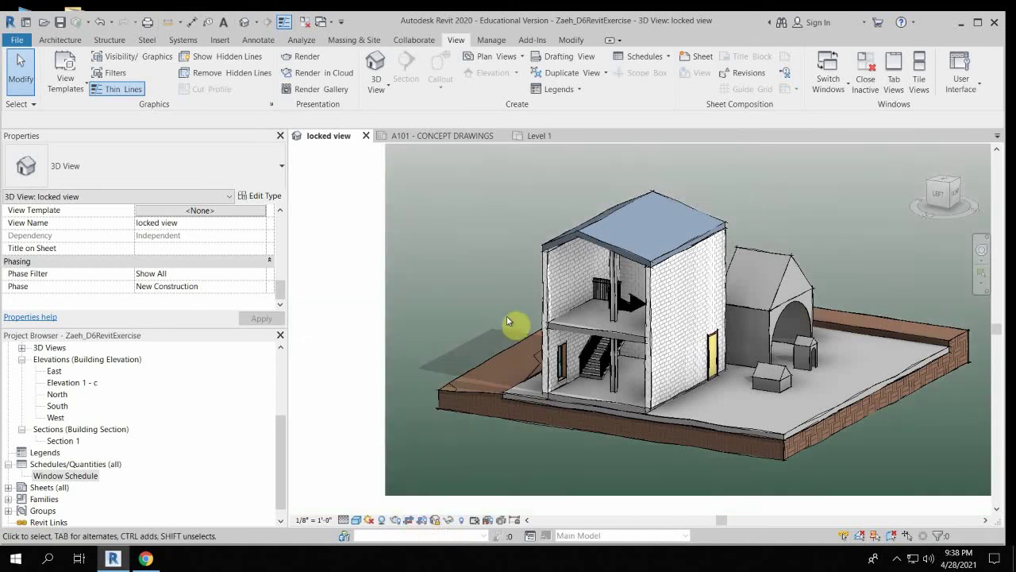
{"action": "scroll", "coordinate": [476, 334], "scroll_direction": "down", "scroll_amount": 3}
{"action": "middle_click_drag", "start_coordinate": [490, 246], "coordinate": [469, 224], "text": "shift"}
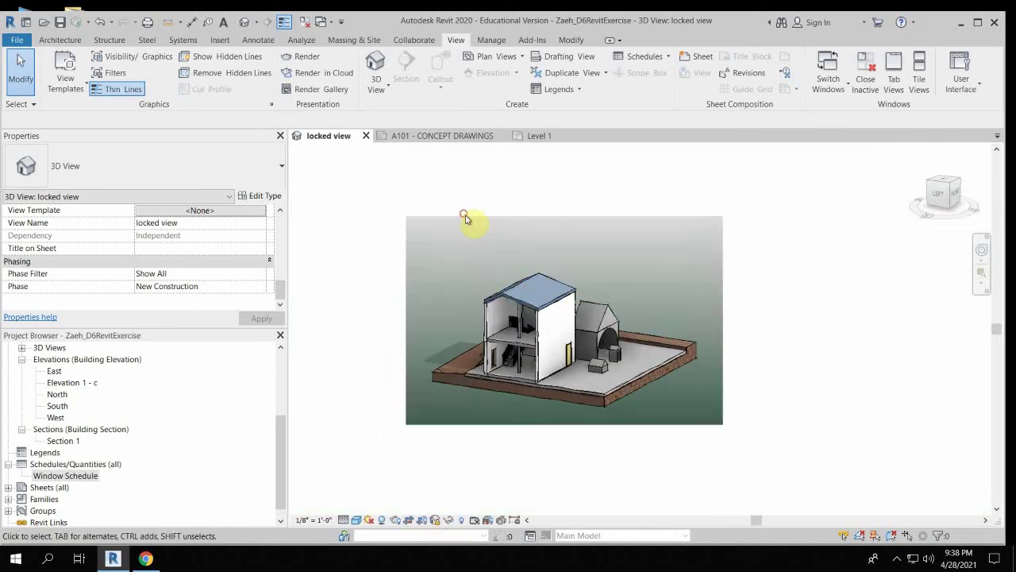
{"action": "left_click", "coordinate": [421, 520]}
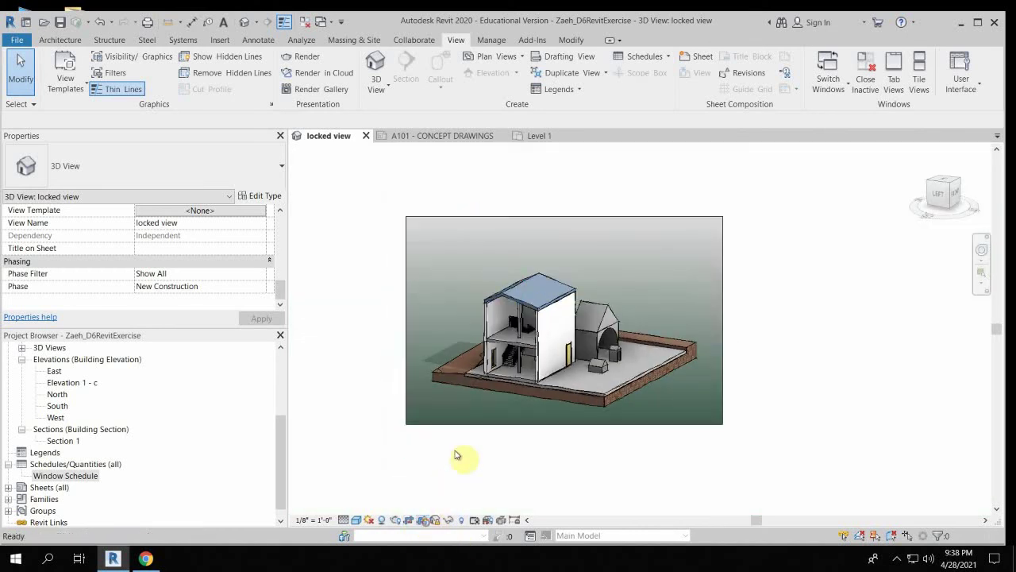
Pull the crop region's right, top and left edges of the locked view in closer around the model.
{"action": "left_click", "coordinate": [454, 424]}
{"action": "left_click_drag", "start_coordinate": [720, 321], "coordinate": [704, 316]}
{"action": "left_click_drag", "start_coordinate": [556, 216], "coordinate": [555, 254]}
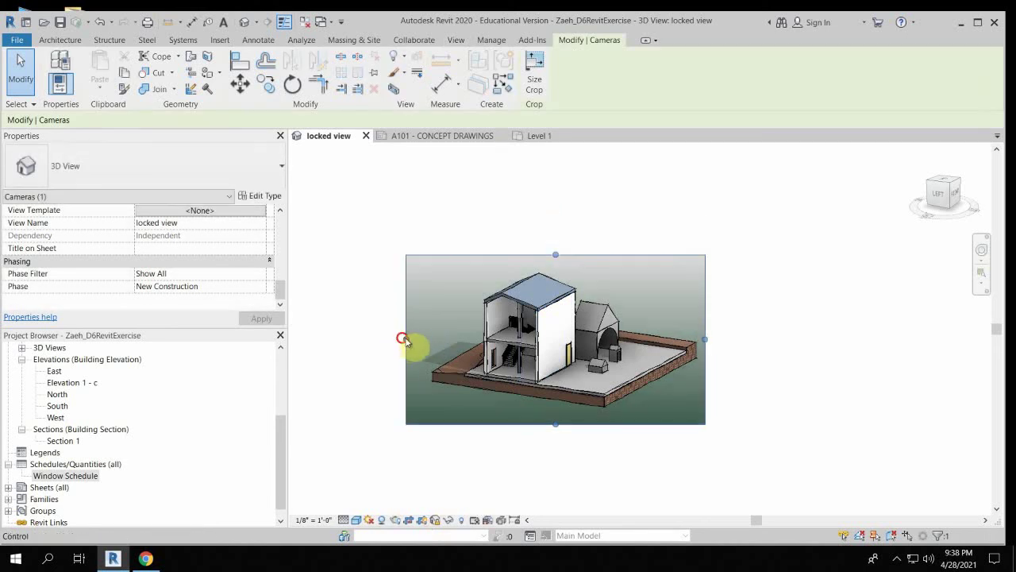
{"action": "left_click_drag", "start_coordinate": [403, 340], "coordinate": [417, 341]}
{"action": "left_click", "coordinate": [497, 460]}
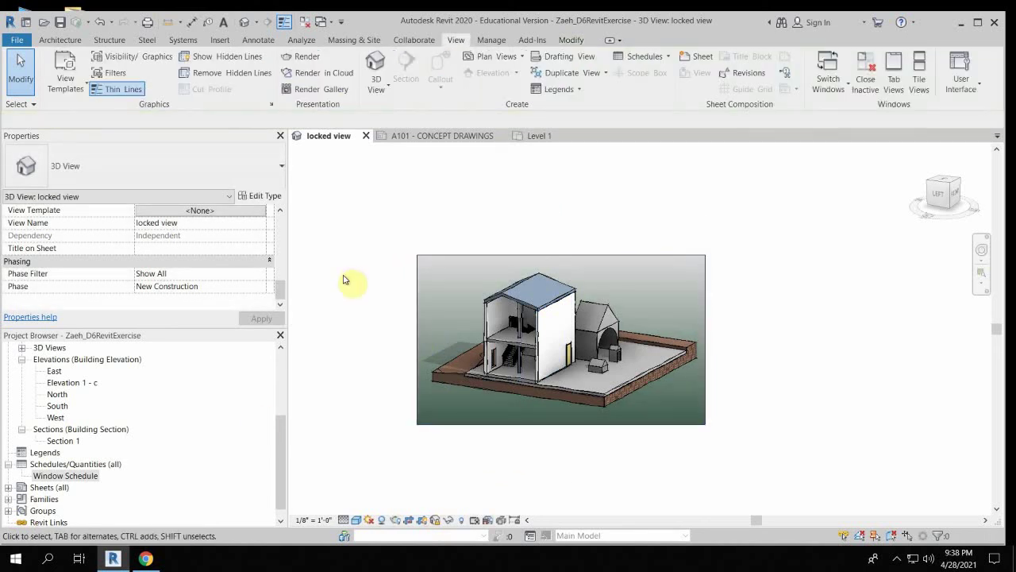
{"action": "right_click", "coordinate": [367, 340]}
{"action": "left_click", "coordinate": [368, 256]}
Close the locked view and place it on sheet A101 in the upper-right area above the window schedule.
{"action": "left_click", "coordinate": [366, 136]}
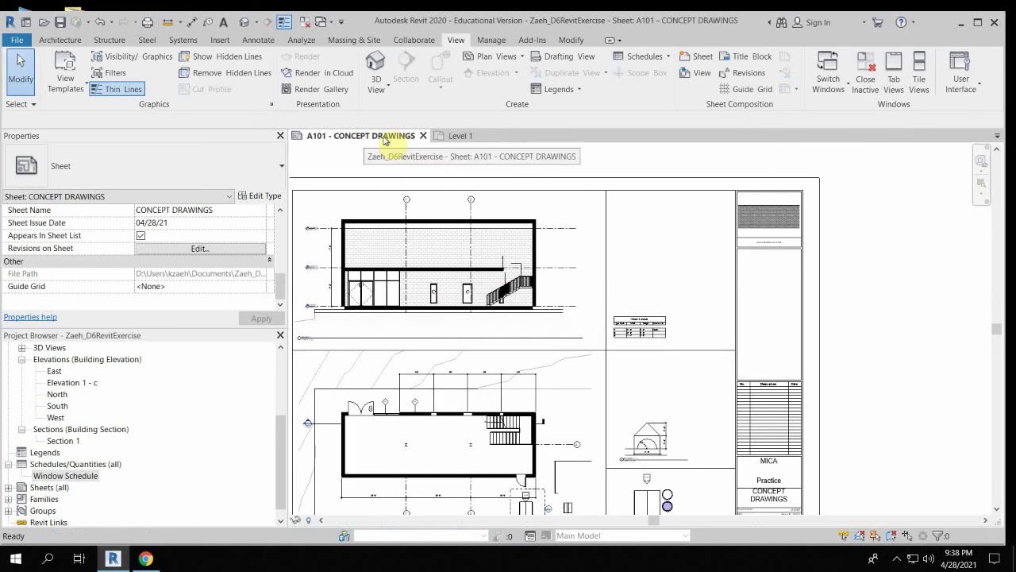
{"action": "scroll", "coordinate": [655, 286], "scroll_direction": "down", "scroll_amount": 2}
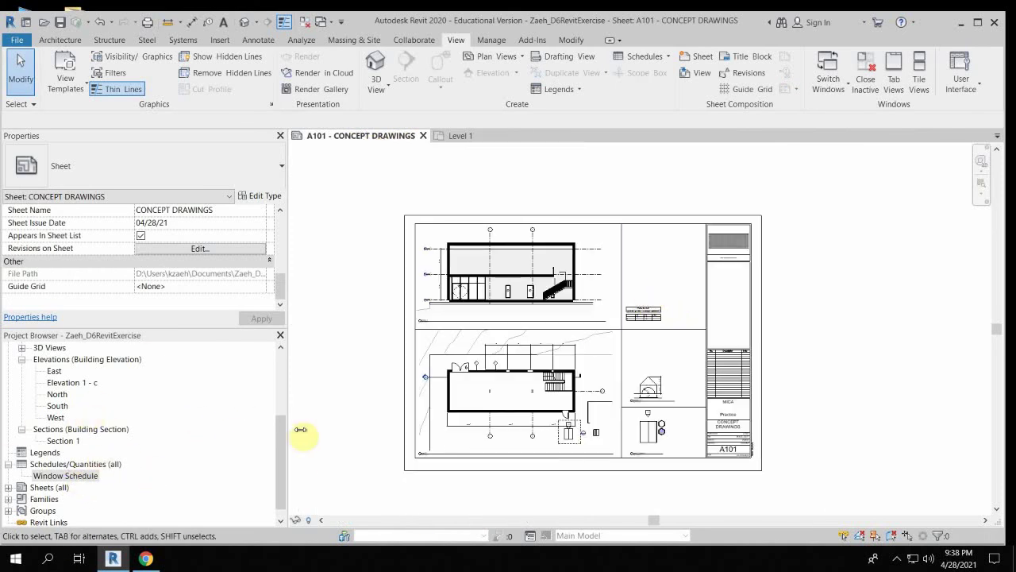
{"action": "left_click_drag", "start_coordinate": [282, 433], "coordinate": [236, 416]}
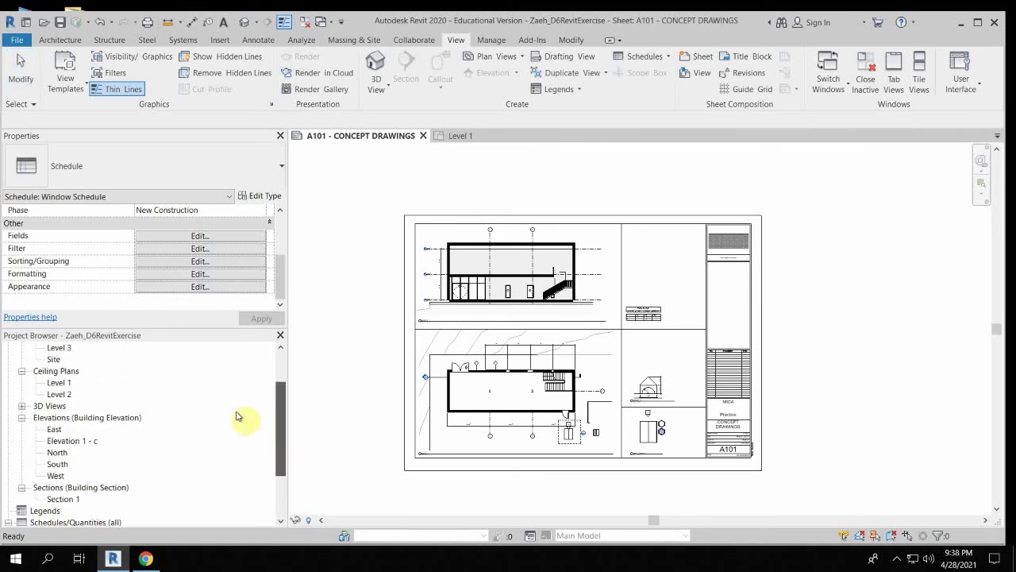
{"action": "left_click", "coordinate": [21, 405]}
{"action": "left_click", "coordinate": [68, 417]}
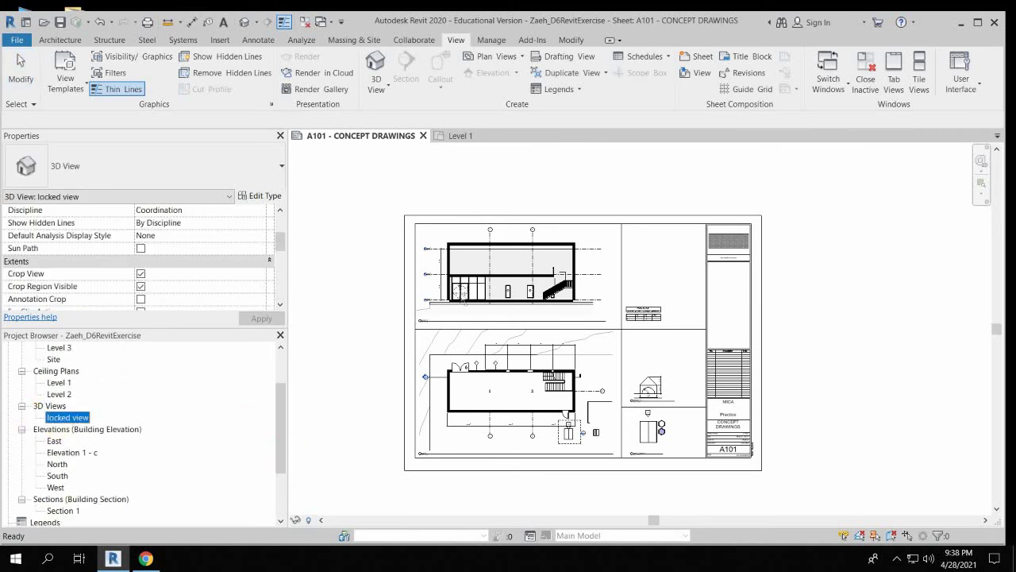
{"action": "left_click", "coordinate": [659, 262]}
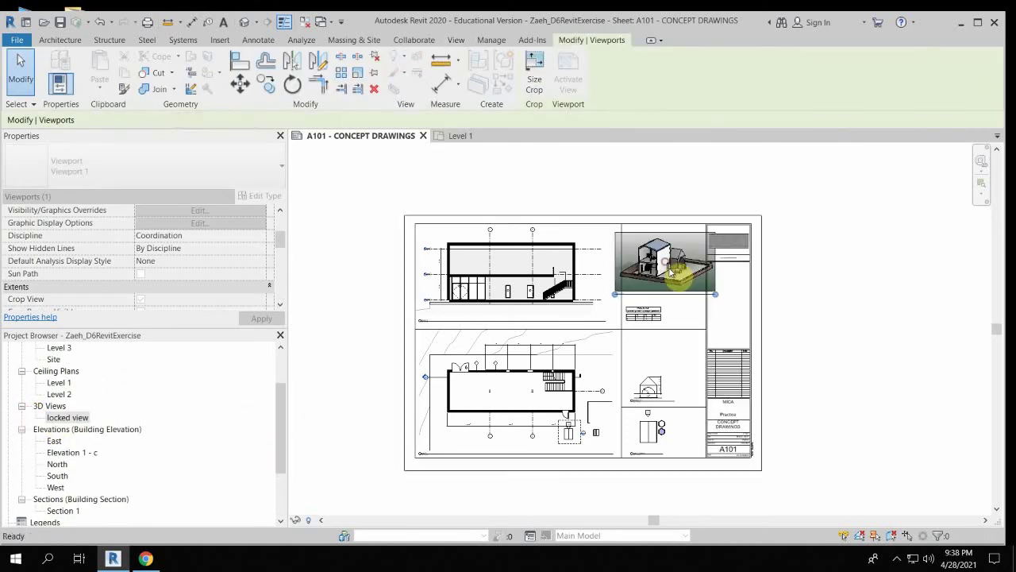
Activate the viewport of the locked view on the sheet for editing.
{"action": "scroll", "coordinate": [675, 286], "scroll_direction": "up", "scroll_amount": 3}
{"action": "scroll", "coordinate": [681, 297], "scroll_direction": "down", "scroll_amount": 4}
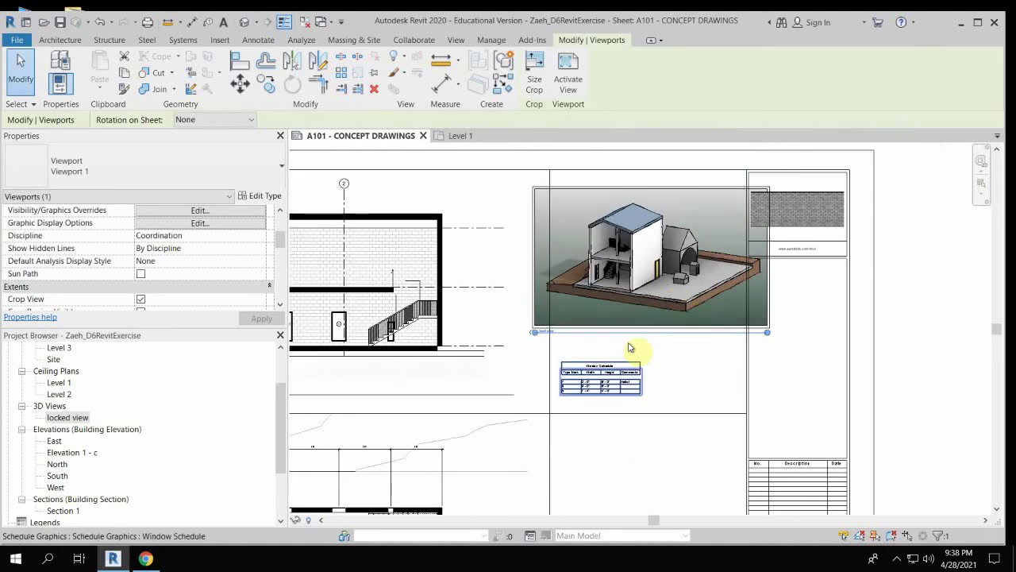
{"action": "scroll", "coordinate": [704, 283], "scroll_direction": "down", "scroll_amount": 2}
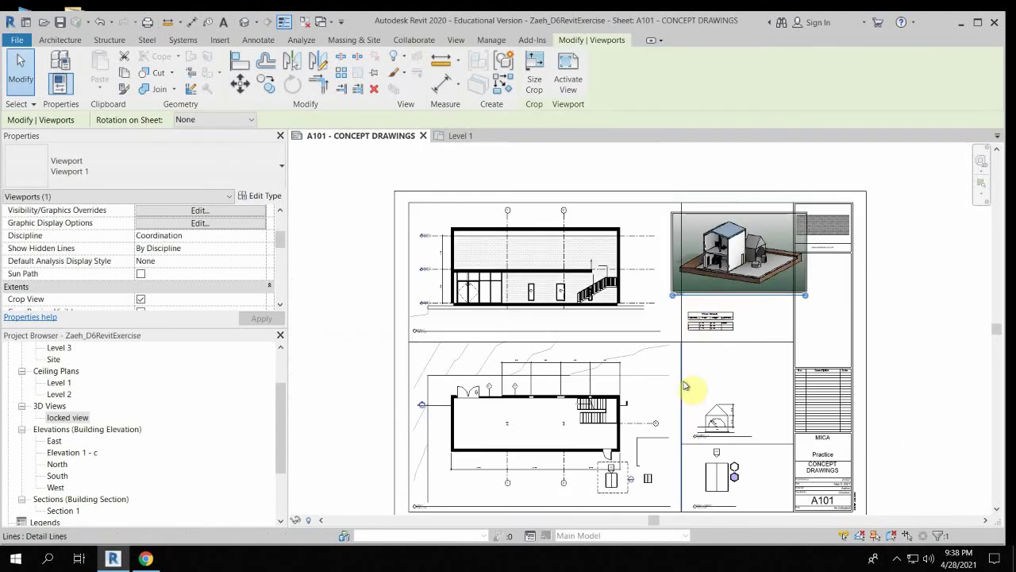
{"action": "scroll", "coordinate": [687, 297], "scroll_direction": "up", "scroll_amount": 2}
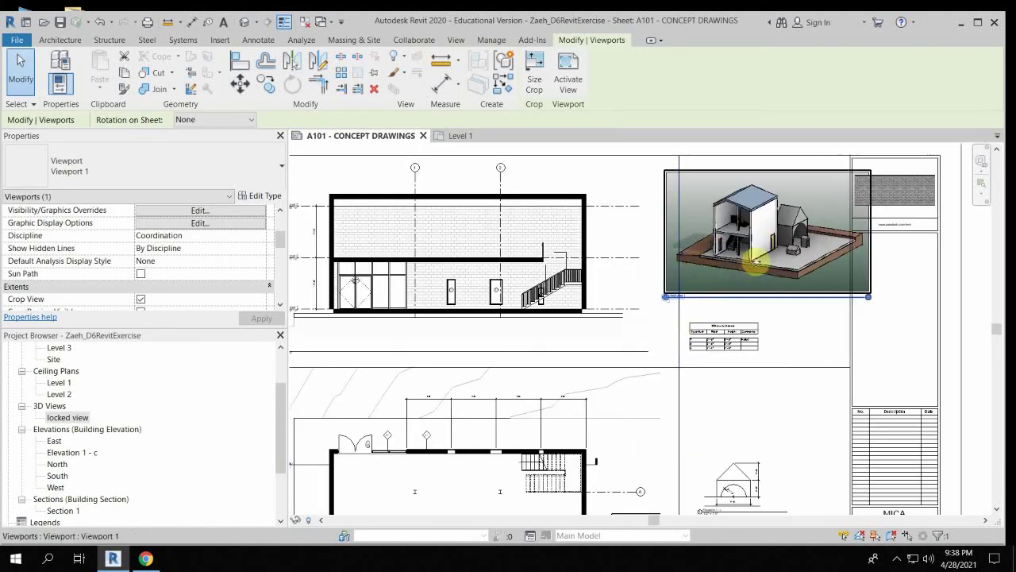
{"action": "scroll", "coordinate": [792, 223], "scroll_direction": "up", "scroll_amount": 3}
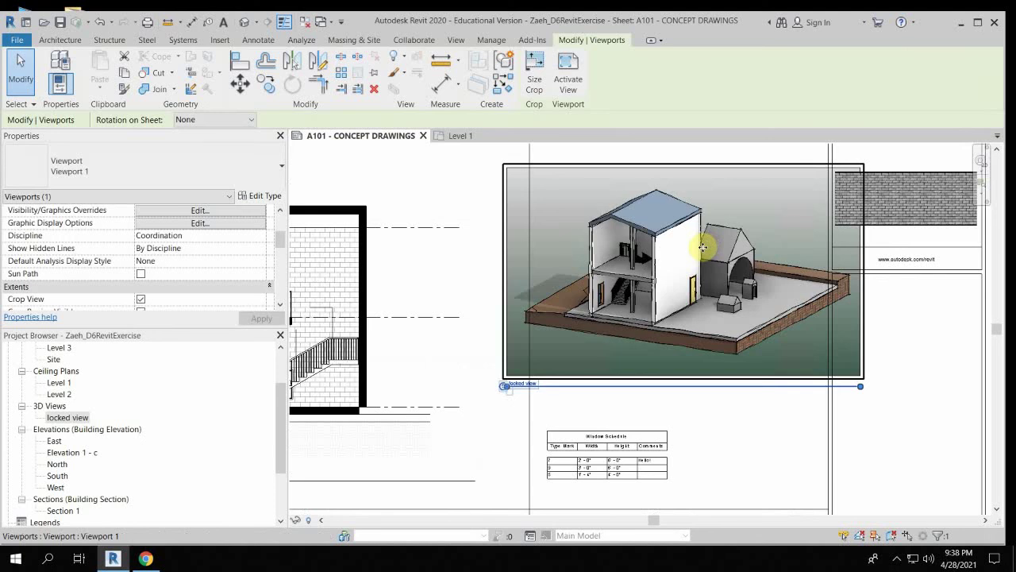
{"action": "double_click", "coordinate": [703, 248]}
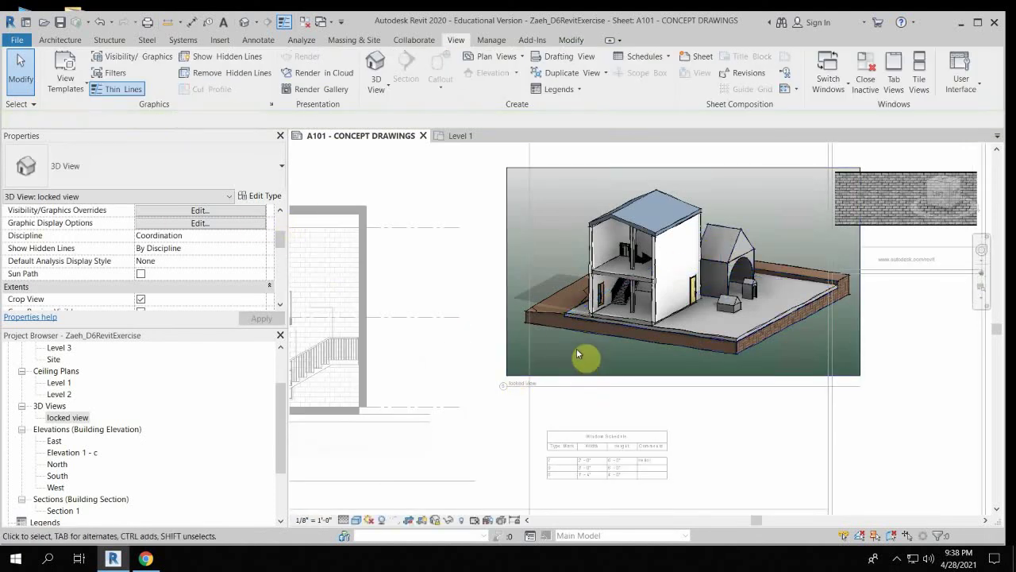
Set the activated 3D view's scale to 1" = 1'-0".
{"action": "left_click", "coordinate": [317, 520]}
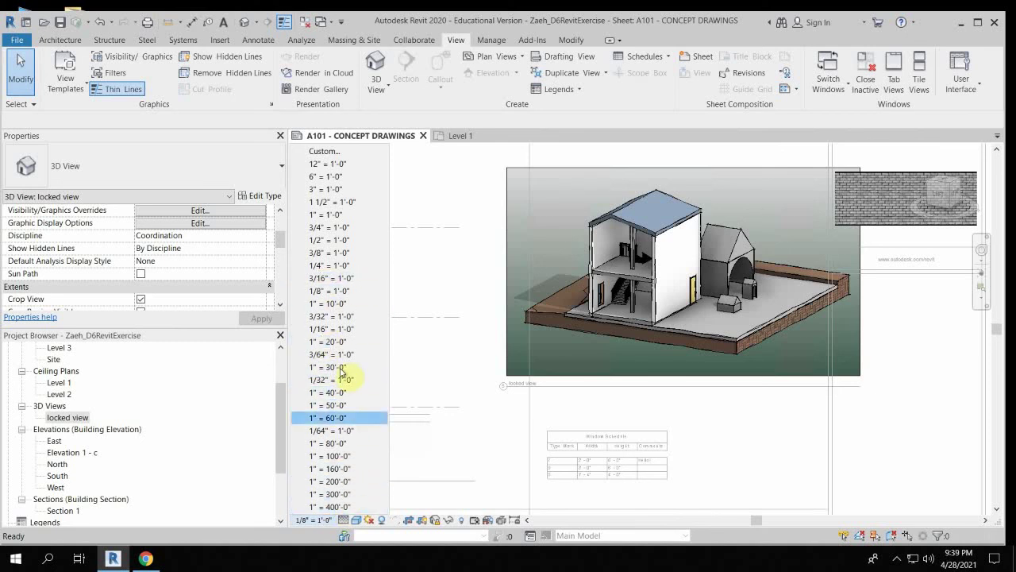
{"action": "left_click", "coordinate": [337, 215]}
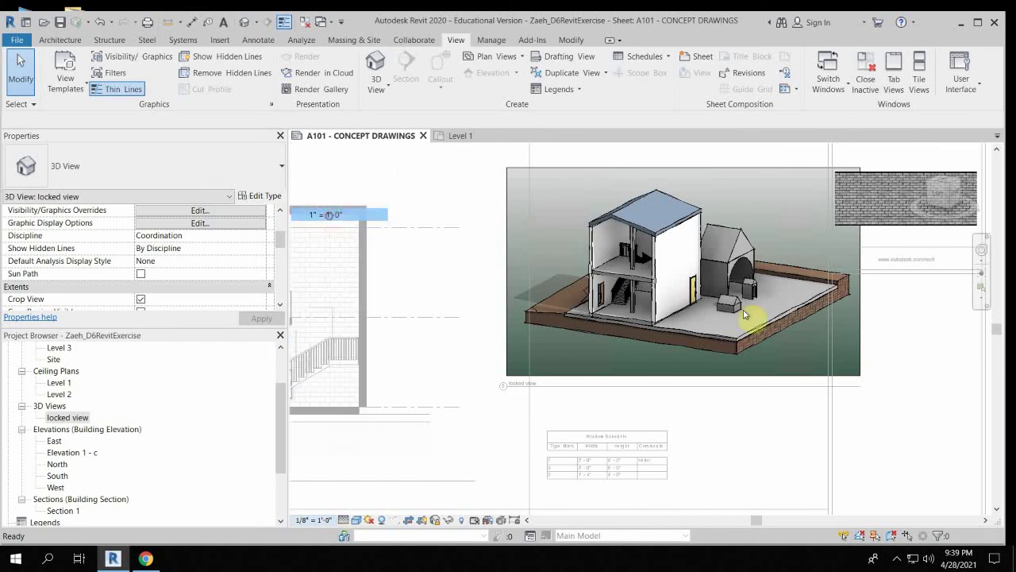
{"action": "scroll", "coordinate": [653, 335], "scroll_direction": "down", "scroll_amount": 5}
{"action": "middle_click_drag", "start_coordinate": [649, 329], "coordinate": [506, 474]}
{"action": "left_click", "coordinate": [486, 301]}
{"action": "right_click", "coordinate": [509, 297]}
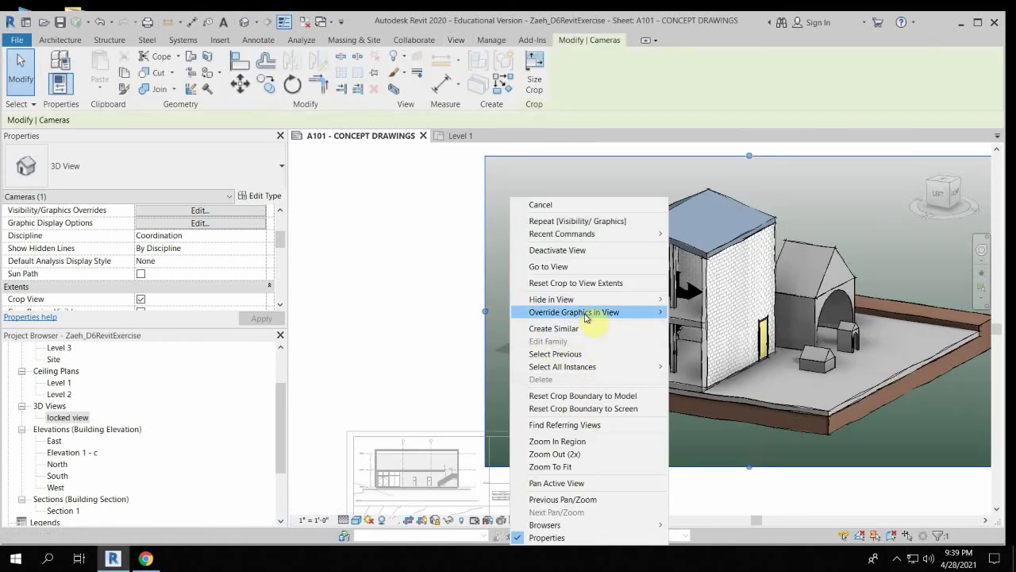
{"action": "mouse_move", "coordinate": [600, 313]}
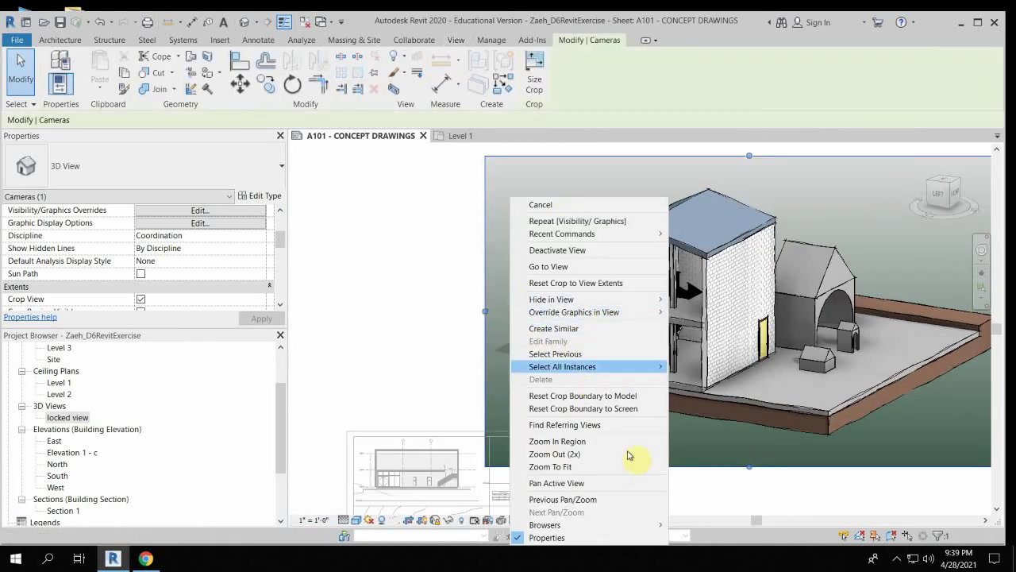
{"action": "left_click", "coordinate": [425, 275]}
{"action": "right_click", "coordinate": [498, 400]}
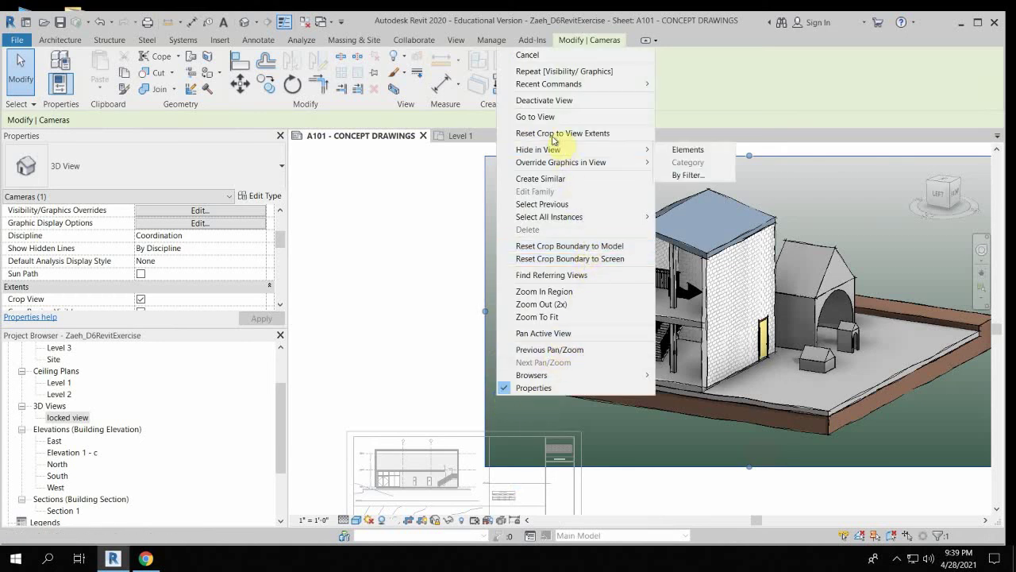
{"action": "left_click", "coordinate": [437, 237]}
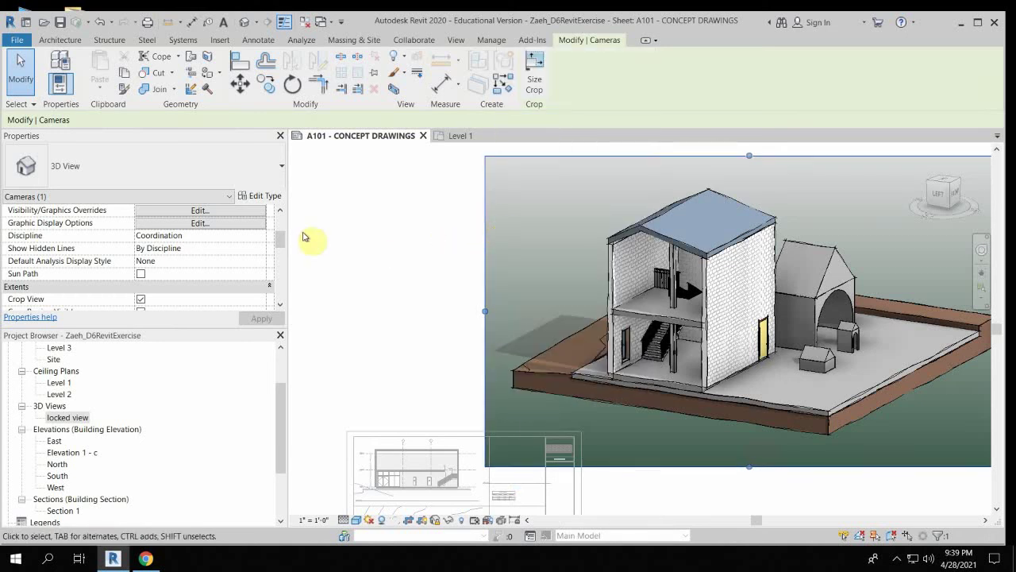
{"action": "left_click_drag", "start_coordinate": [284, 238], "coordinate": [291, 215]}
{"action": "scroll", "coordinate": [287, 269], "scroll_direction": "up", "scroll_amount": 2}
{"action": "right_click", "coordinate": [483, 204]}
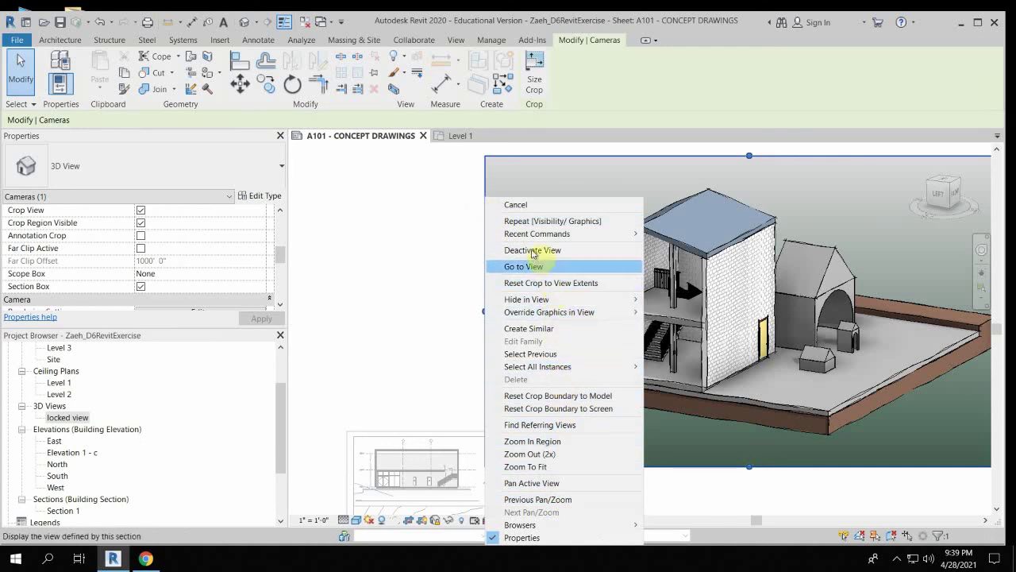
{"action": "left_click", "coordinate": [455, 278]}
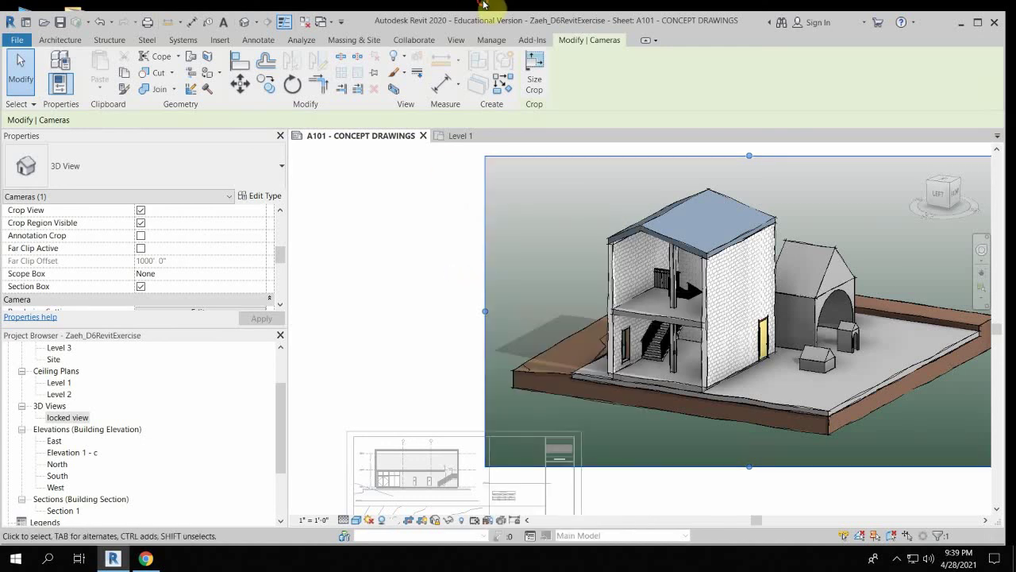
{"action": "mouse_move", "coordinate": [508, 6]}
{"action": "left_click", "coordinate": [639, 10]}
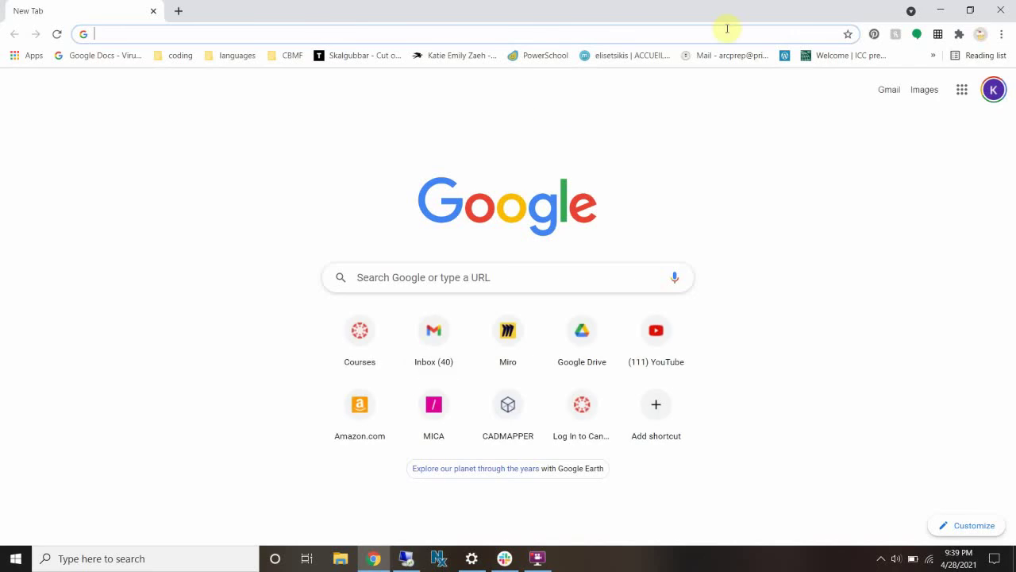
{"action": "left_click", "coordinate": [538, 558]}
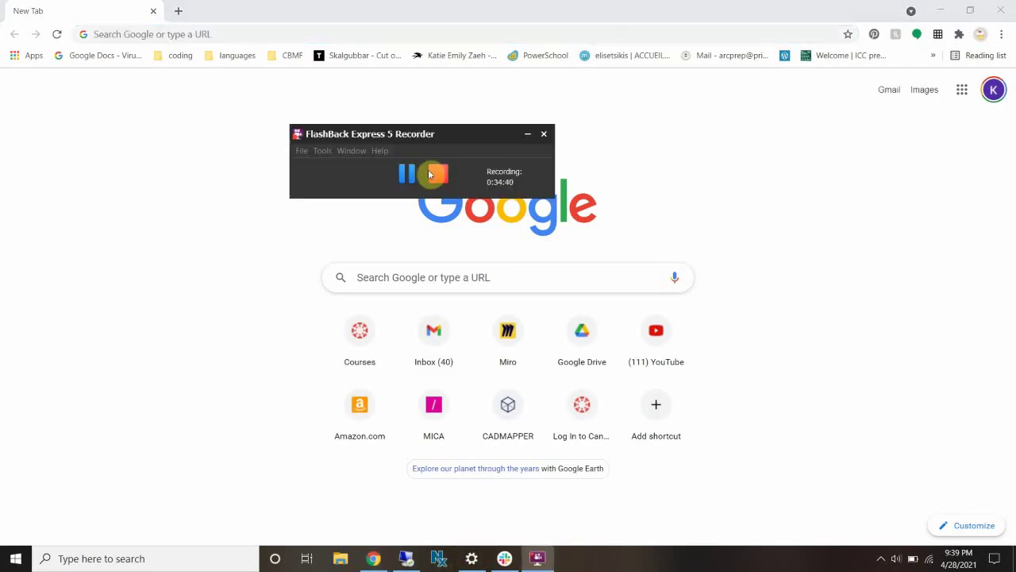
{"action": "left_click", "coordinate": [405, 173]}
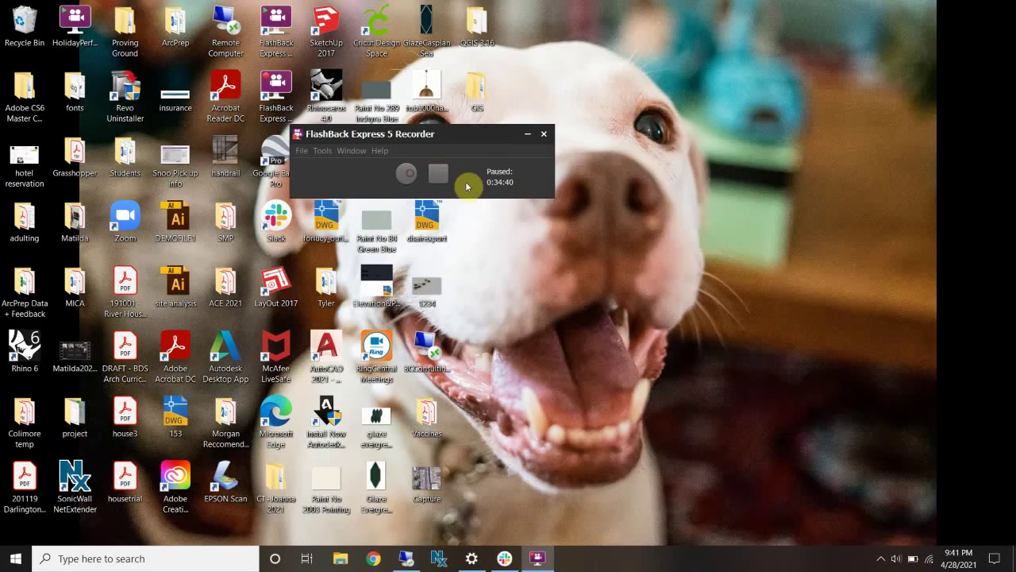
{"action": "left_click", "coordinate": [405, 560]}
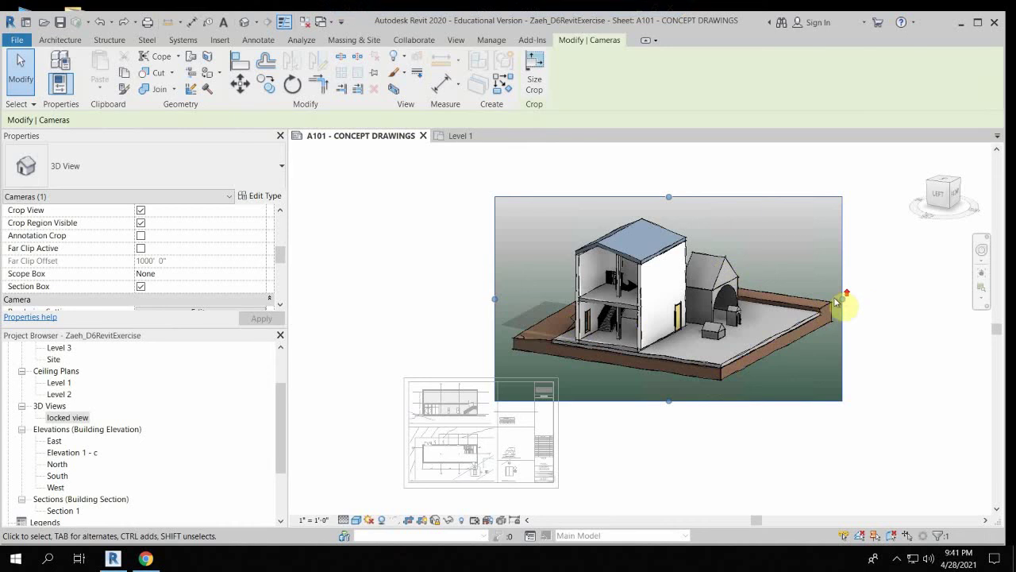
Try the scales 1/4" = 1'-0" and 1/16" = 1'-0" on the activated 3D view.
{"action": "scroll", "coordinate": [839, 302], "scroll_direction": "up", "scroll_amount": 2}
{"action": "scroll", "coordinate": [441, 325], "scroll_direction": "down", "scroll_amount": 1}
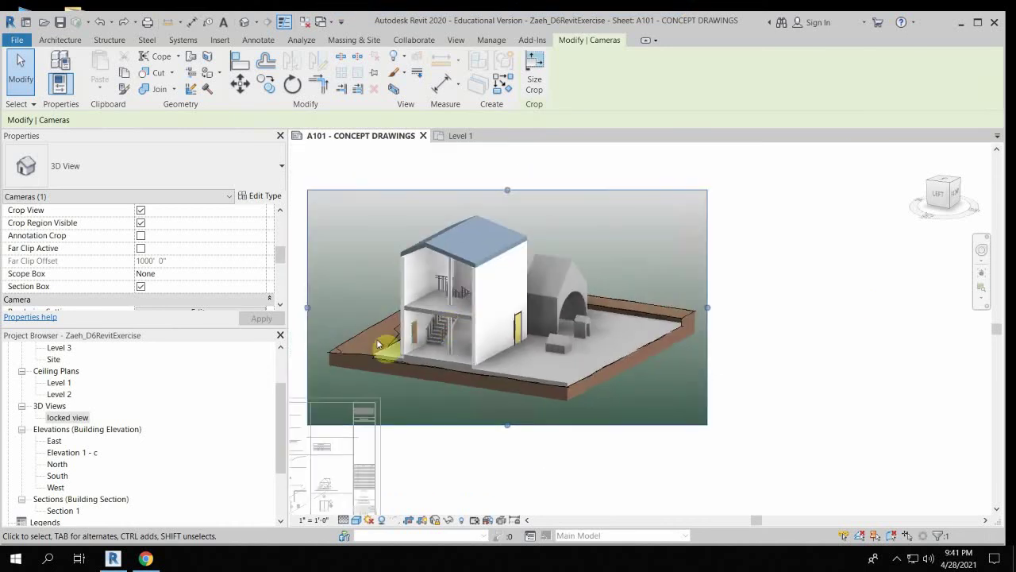
{"action": "scroll", "coordinate": [358, 356], "scroll_direction": "up", "scroll_amount": 2}
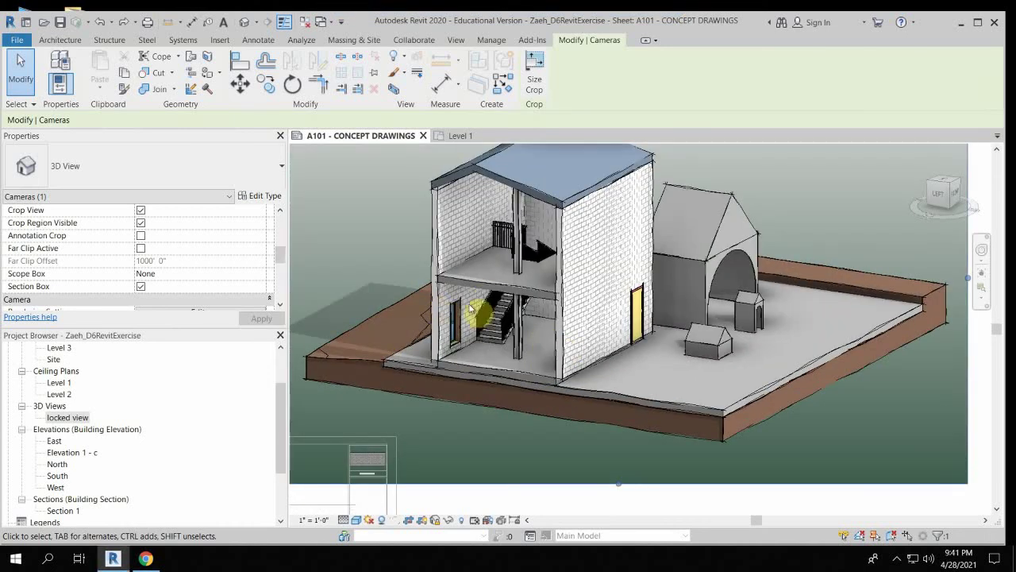
{"action": "left_click", "coordinate": [333, 521]}
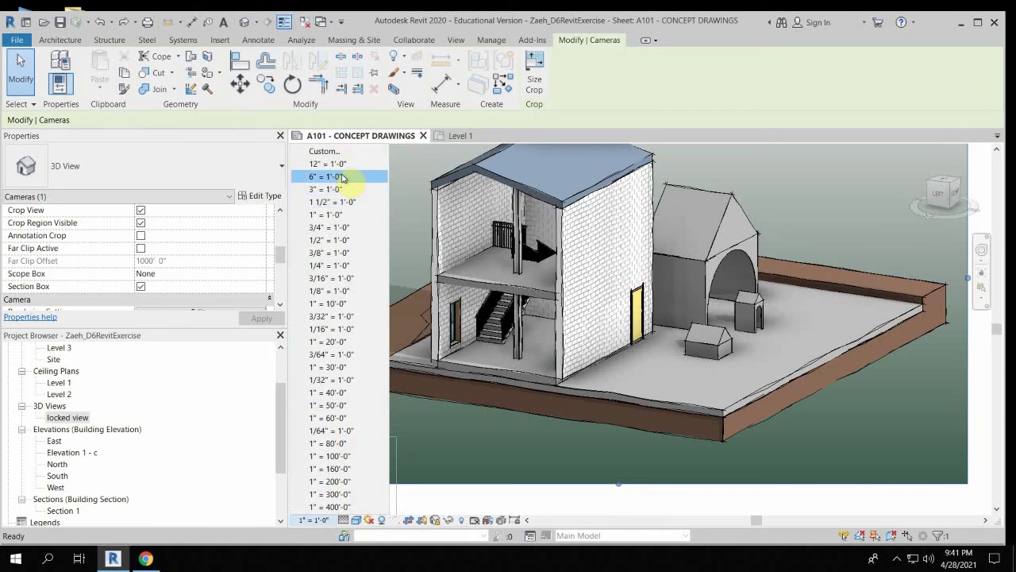
{"action": "left_click", "coordinate": [336, 272]}
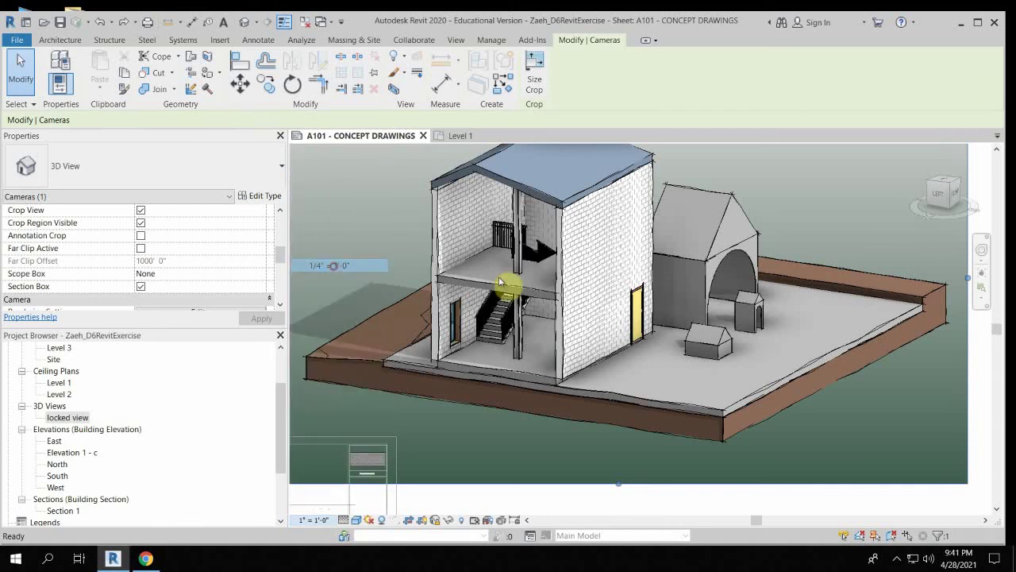
{"action": "scroll", "coordinate": [449, 370], "scroll_direction": "up", "scroll_amount": 2}
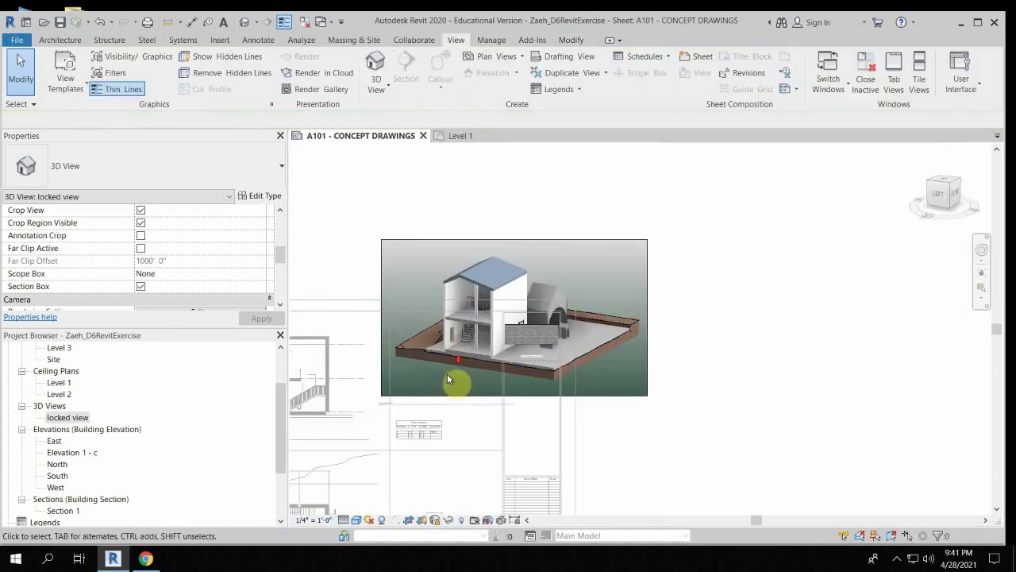
{"action": "left_click", "coordinate": [330, 520]}
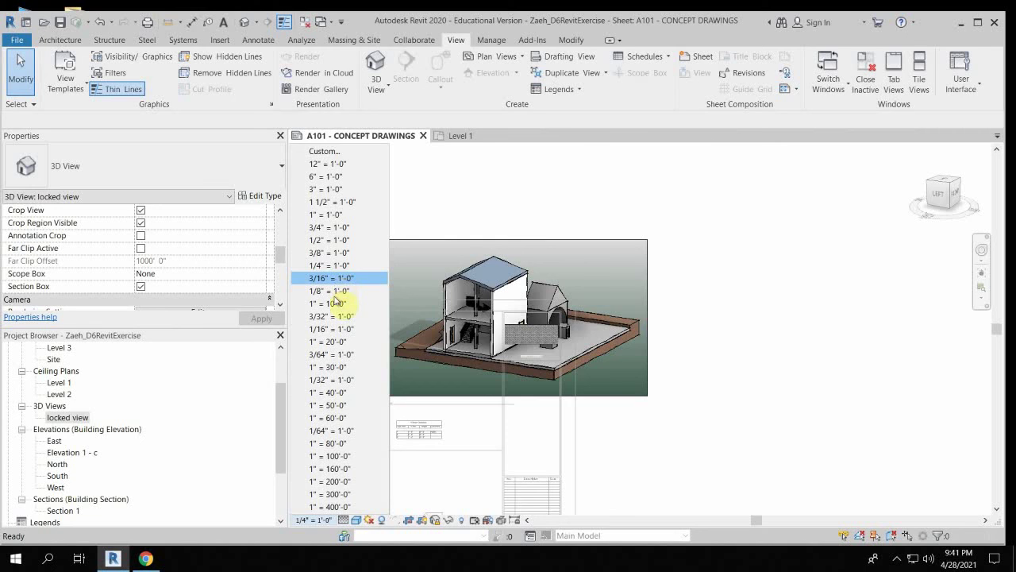
{"action": "left_click", "coordinate": [340, 329]}
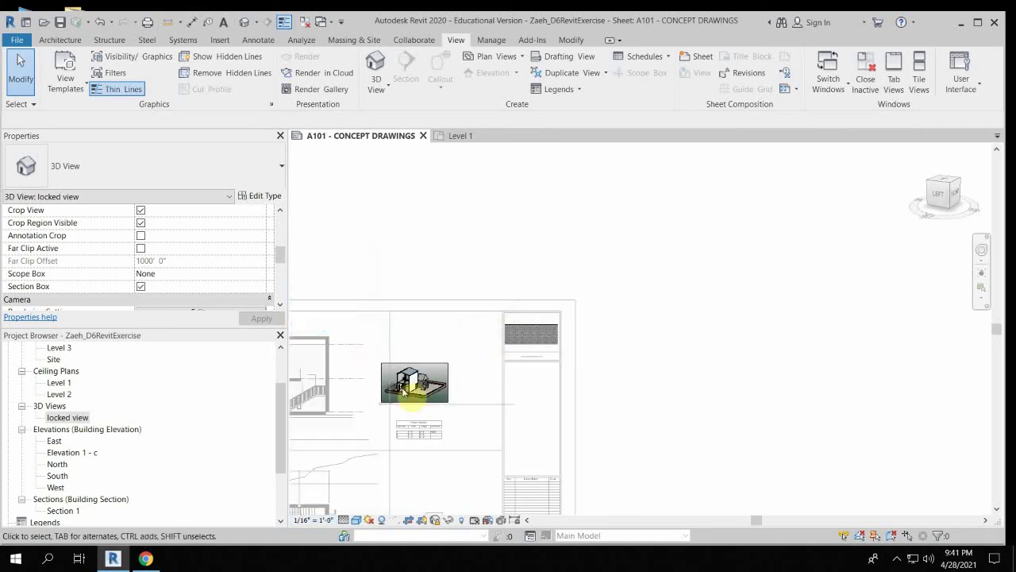
Set the locked view's scale to 3/32" = 1'-0" and deactivate the view to return to the sheet.
{"action": "scroll", "coordinate": [405, 389], "scroll_direction": "up", "scroll_amount": 2}
{"action": "left_click", "coordinate": [328, 520]}
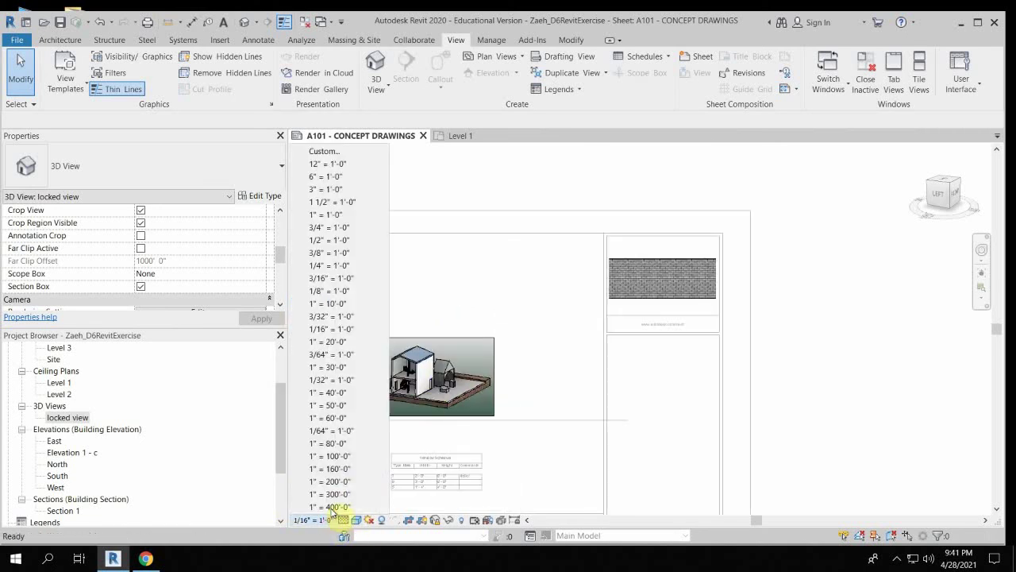
{"action": "left_click", "coordinate": [332, 316]}
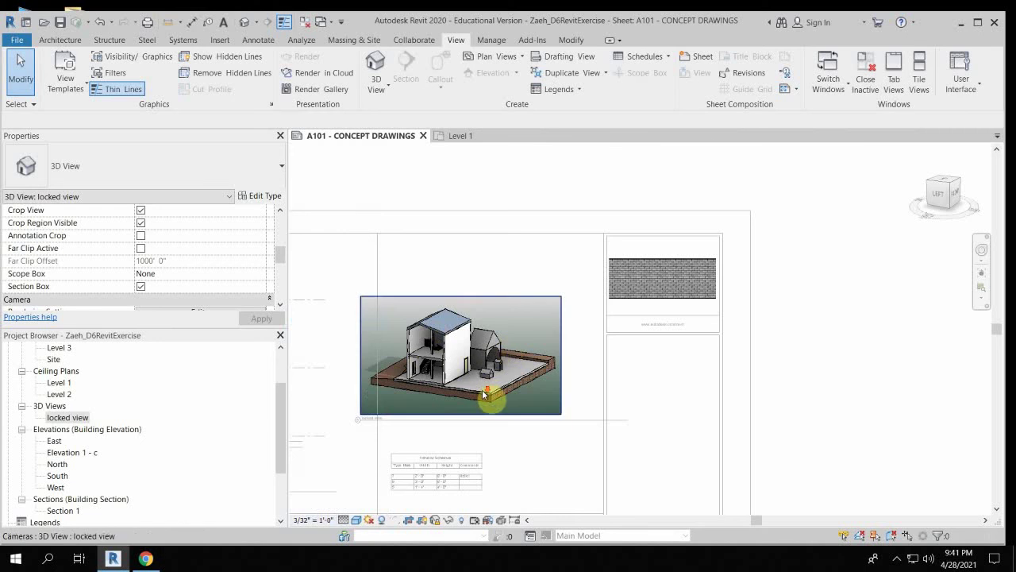
{"action": "scroll", "coordinate": [483, 397], "scroll_direction": "down", "scroll_amount": 2}
{"action": "right_click", "coordinate": [449, 285]}
{"action": "left_click", "coordinate": [460, 331]}
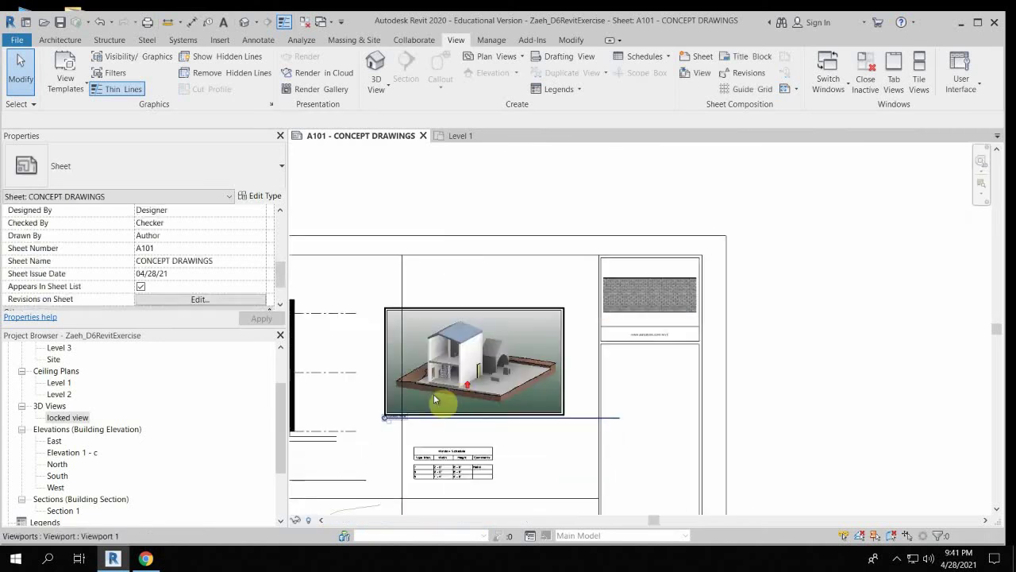
Move the locked view's viewport into the upper frame cell beside the title block, above the window schedule.
{"action": "scroll", "coordinate": [482, 390], "scroll_direction": "up", "scroll_amount": 2}
{"action": "left_click", "coordinate": [481, 391]}
{"action": "left_click_drag", "start_coordinate": [482, 390], "coordinate": [471, 345]}
{"action": "left_click", "coordinate": [564, 427]}
{"action": "mouse_move", "coordinate": [493, 381]}
{"action": "left_mouse_down"}
{"action": "mouse_move", "coordinate": [485, 402]}
{"action": "mouse_move", "coordinate": [494, 387]}
{"action": "left_mouse_up"}
Shorten the locked view's title line to match the viewport's width.
{"action": "left_click", "coordinate": [608, 344]}
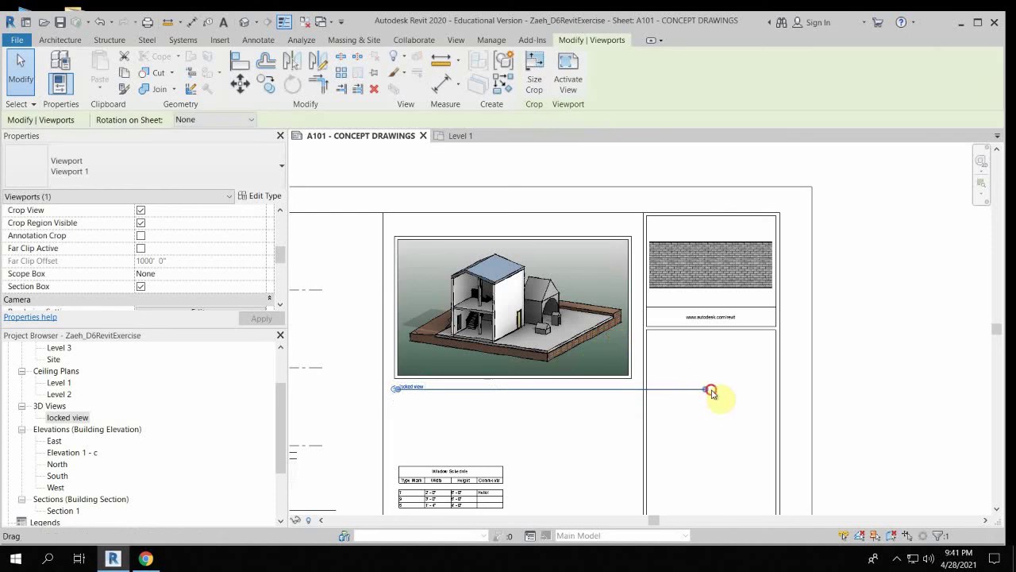
{"action": "left_click_drag", "start_coordinate": [710, 387], "coordinate": [633, 387]}
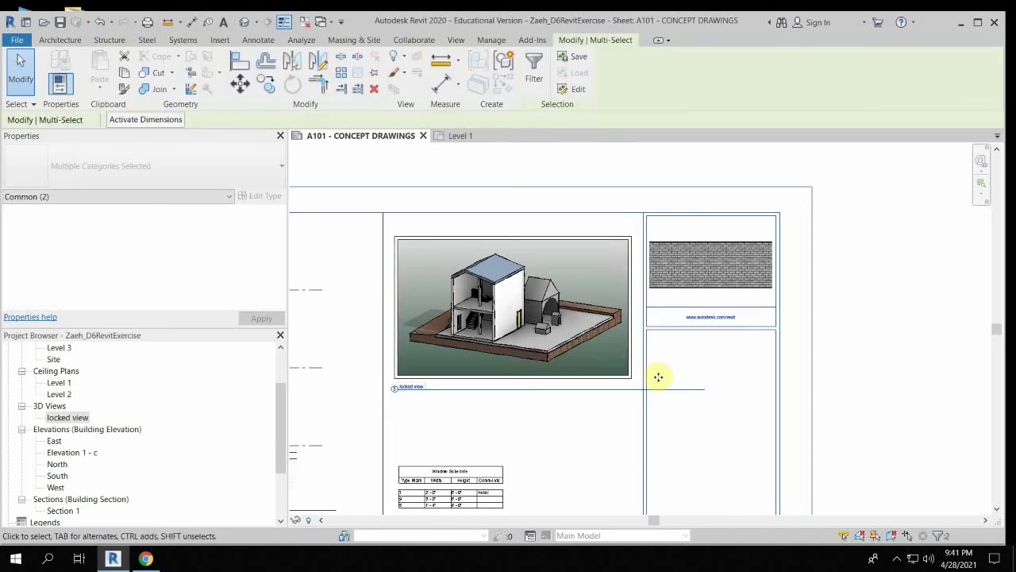
{"action": "left_click", "coordinate": [559, 417]}
{"action": "left_click", "coordinate": [707, 389]}
{"action": "left_click_drag", "start_coordinate": [707, 392], "coordinate": [625, 386]}
Rename the locked view as "3d section" in its viewport title.
{"action": "scroll", "coordinate": [401, 390], "scroll_direction": "up", "scroll_amount": 5}
{"action": "scroll", "coordinate": [404, 394], "scroll_direction": "up", "scroll_amount": 3}
{"action": "left_click", "coordinate": [448, 410]}
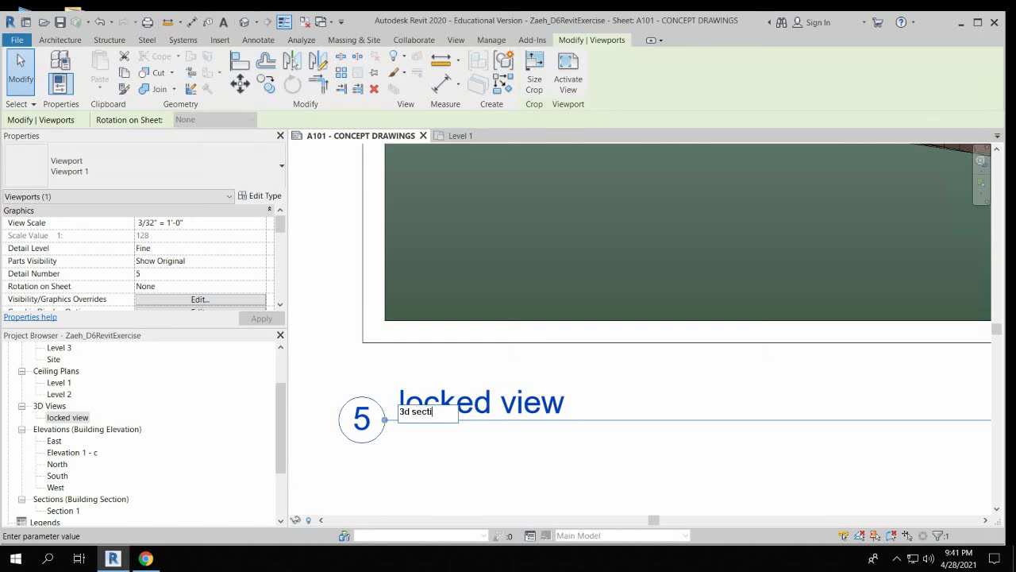
{"action": "left_click", "coordinate": [496, 486]}
{"action": "scroll", "coordinate": [426, 408], "scroll_direction": "down", "scroll_amount": 4}
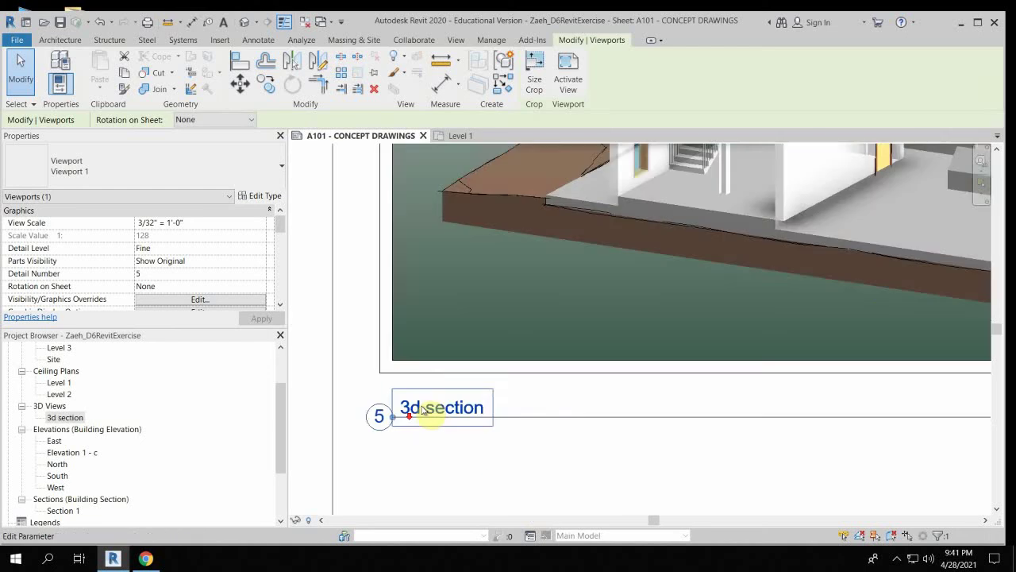
{"action": "scroll", "coordinate": [530, 358], "scroll_direction": "up", "scroll_amount": 2}
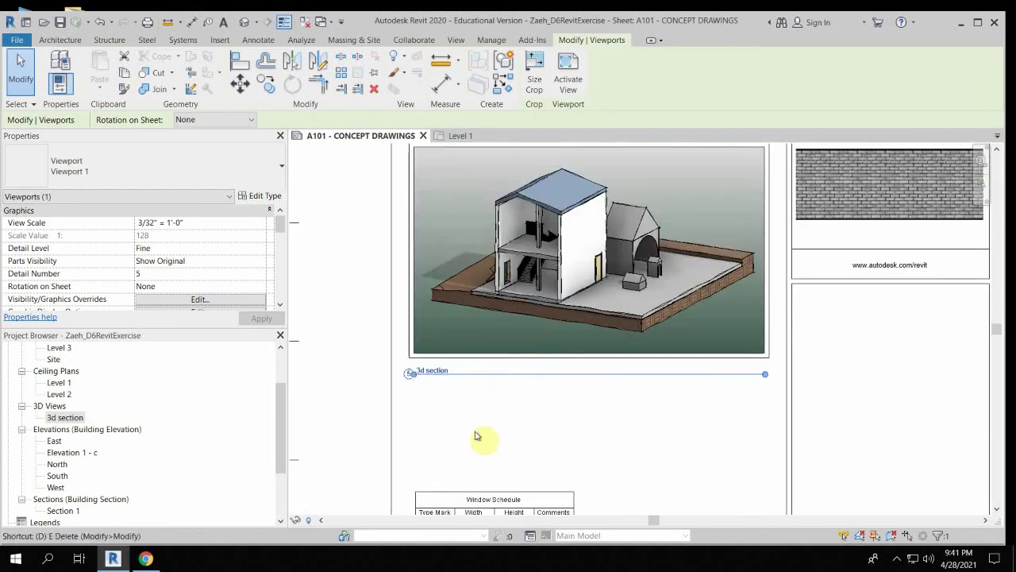
Draw a horizontal detail line about 10" long across the frame cell between the 3D view's title and the window schedule.
{"action": "key", "text": "d"}
{"action": "key", "text": "l"}
{"action": "left_click", "coordinate": [393, 408]}
{"action": "left_click", "coordinate": [782, 410]}
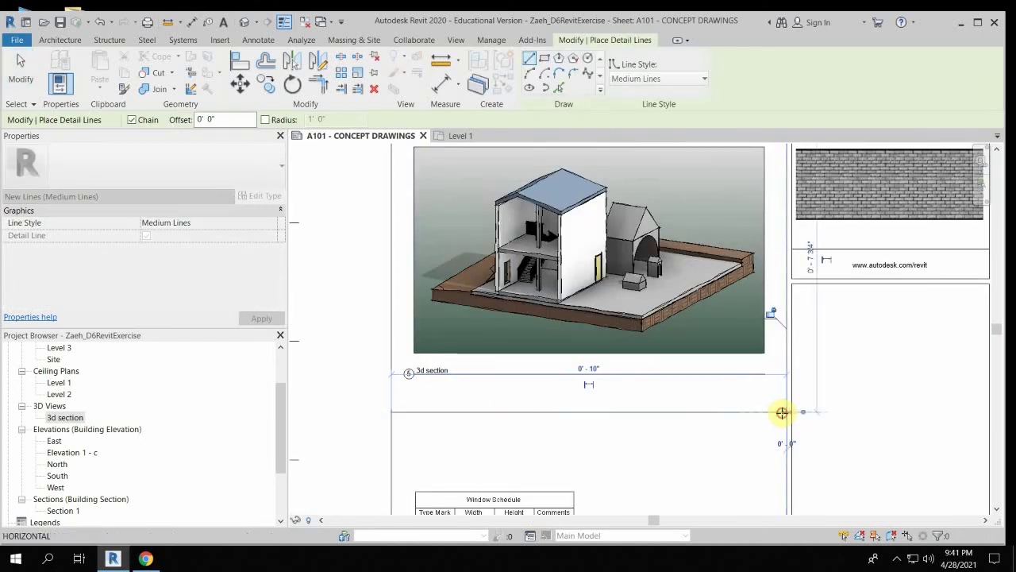
{"action": "scroll", "coordinate": [580, 373], "scroll_direction": "down", "scroll_amount": 4}
{"action": "middle_click_drag", "start_coordinate": [596, 377], "coordinate": [660, 317]}
{"action": "key", "text": "Escape"}
{"action": "key", "text": "Escape"}
Examine the section, the floor plan with its wall tags, and the callout views on the sheet.
{"action": "scroll", "coordinate": [649, 347], "scroll_direction": "up", "scroll_amount": 3}
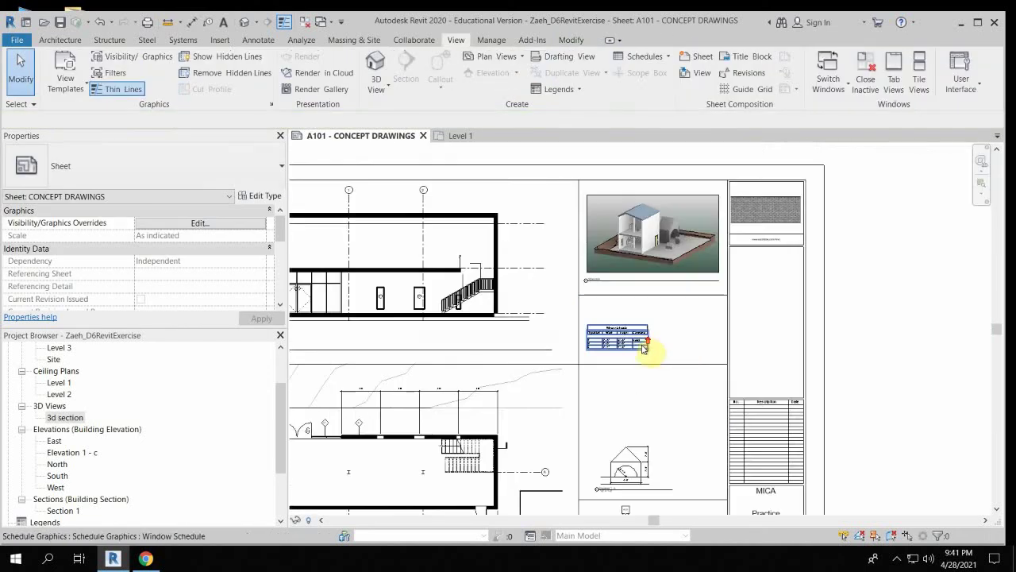
{"action": "scroll", "coordinate": [647, 348], "scroll_direction": "down", "scroll_amount": 2}
{"action": "scroll", "coordinate": [453, 396], "scroll_direction": "up", "scroll_amount": 4}
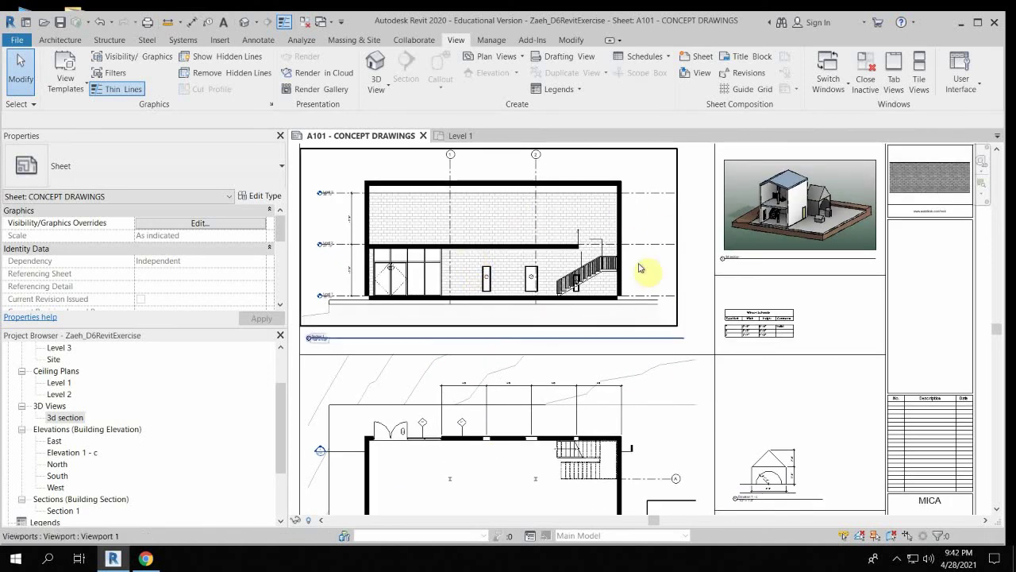
{"action": "middle_click_drag", "start_coordinate": [512, 487], "coordinate": [538, 411]}
{"action": "scroll", "coordinate": [445, 374], "scroll_direction": "up", "scroll_amount": 5}
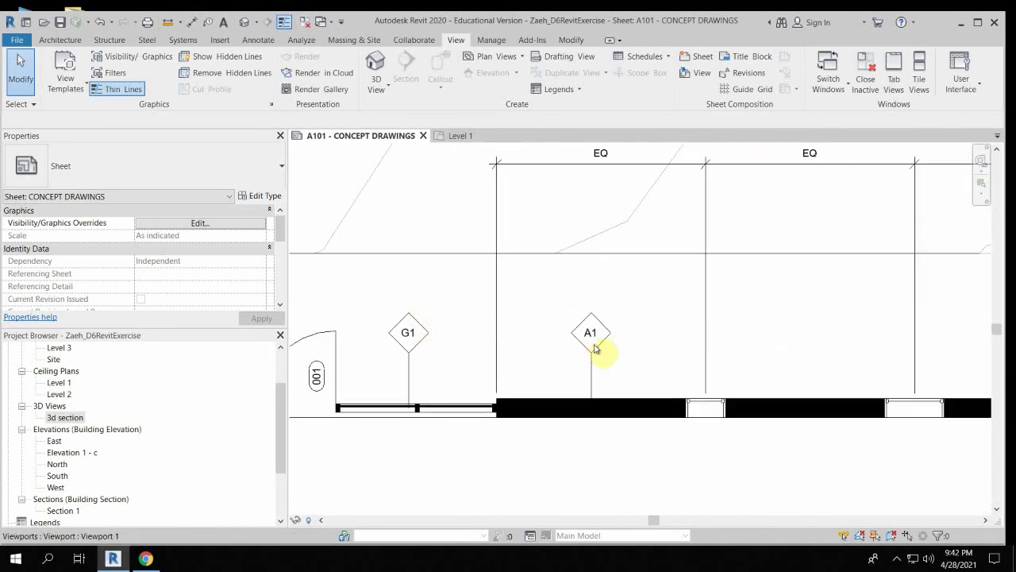
{"action": "scroll", "coordinate": [594, 347], "scroll_direction": "down", "scroll_amount": 4}
{"action": "middle_click_drag", "start_coordinate": [707, 391], "coordinate": [677, 350]}
{"action": "scroll", "coordinate": [575, 339], "scroll_direction": "down", "scroll_amount": 3}
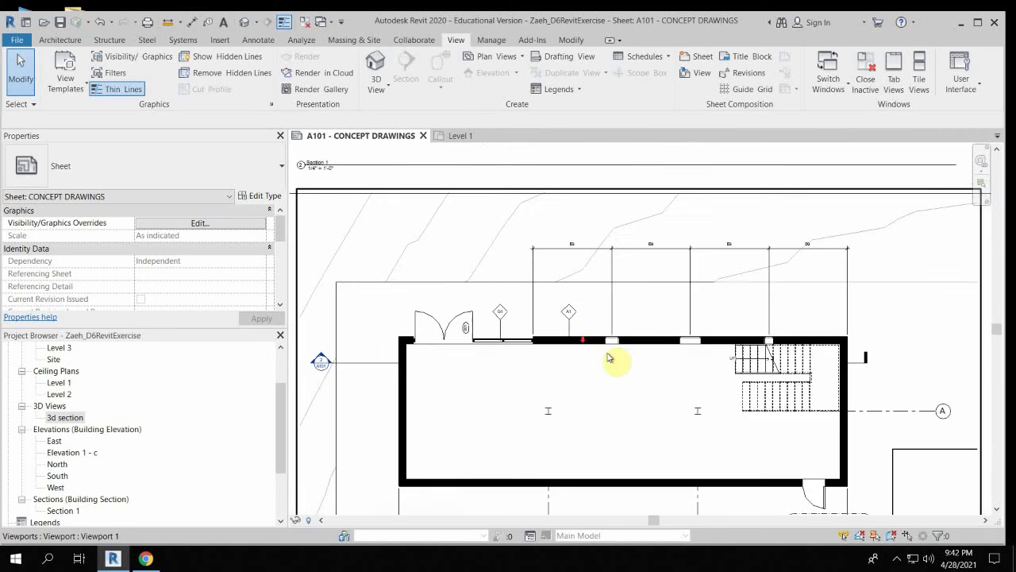
{"action": "middle_click_drag", "start_coordinate": [638, 392], "coordinate": [613, 255]}
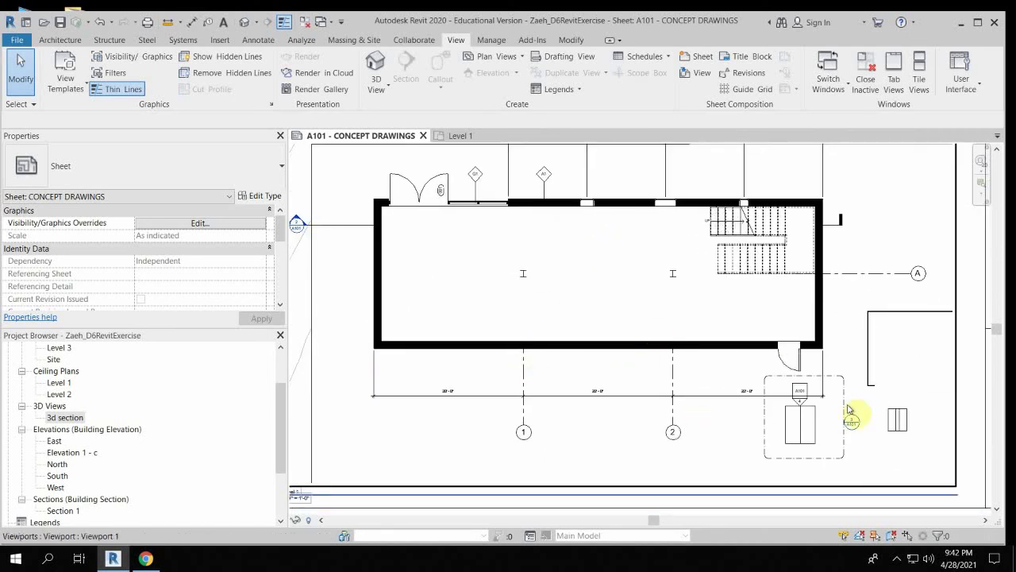
{"action": "middle_click_drag", "start_coordinate": [869, 365], "coordinate": [386, 336]}
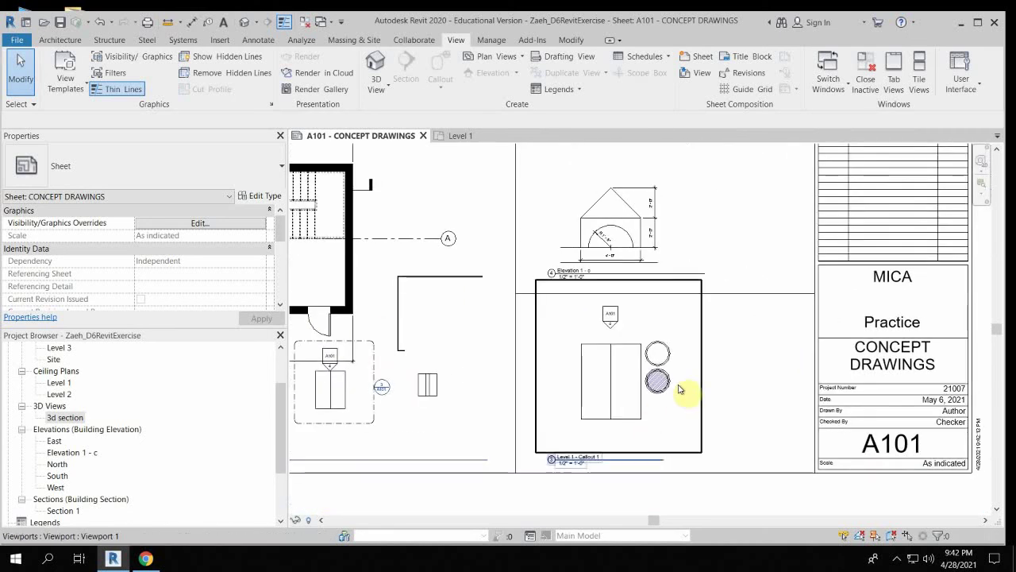
{"action": "scroll", "coordinate": [637, 367], "scroll_direction": "up", "scroll_amount": 2}
{"action": "scroll", "coordinate": [551, 327], "scroll_direction": "down", "scroll_amount": 2}
{"action": "middle_click_drag", "start_coordinate": [556, 359], "coordinate": [726, 352]}
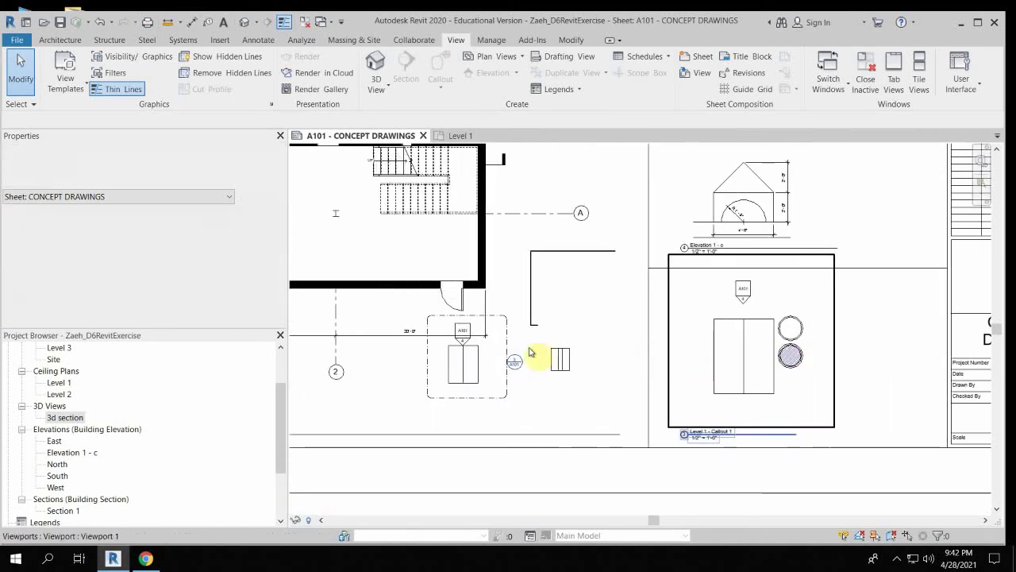
Compare the callout marker's reference on the floor plan with the number in the Level 1 - Callout 1 title.
{"action": "scroll", "coordinate": [468, 359], "scroll_direction": "up", "scroll_amount": 2}
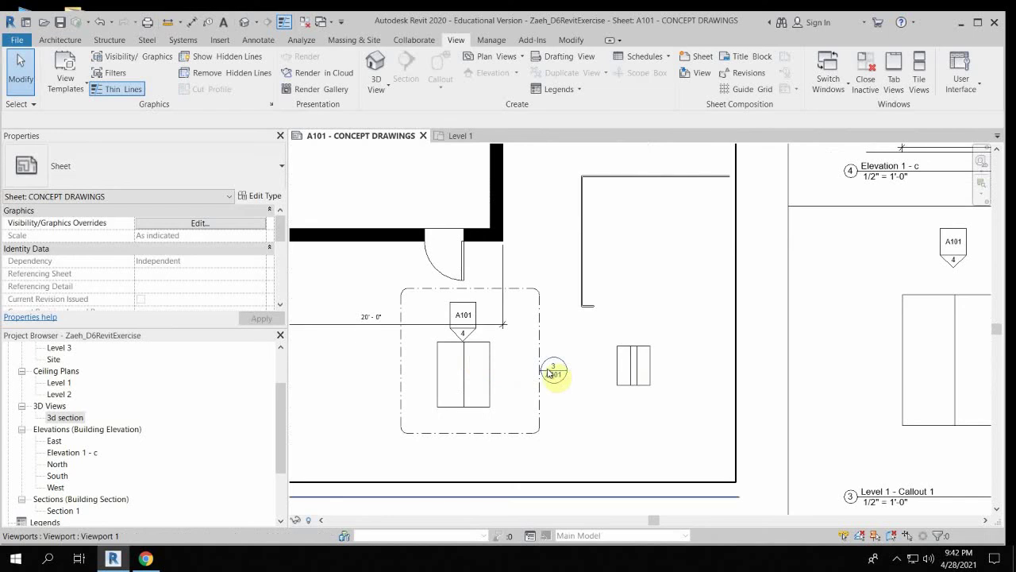
{"action": "scroll", "coordinate": [548, 373], "scroll_direction": "up", "scroll_amount": 2}
{"action": "scroll", "coordinate": [571, 374], "scroll_direction": "down", "scroll_amount": 3}
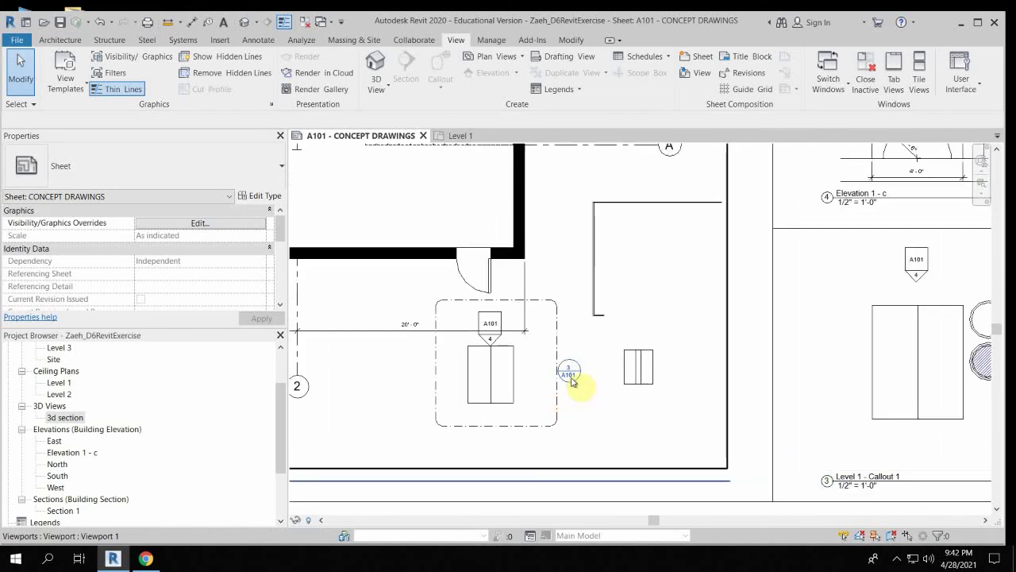
{"action": "middle_click_drag", "start_coordinate": [702, 409], "coordinate": [832, 376]}
{"action": "scroll", "coordinate": [629, 391], "scroll_direction": "up", "scroll_amount": 2}
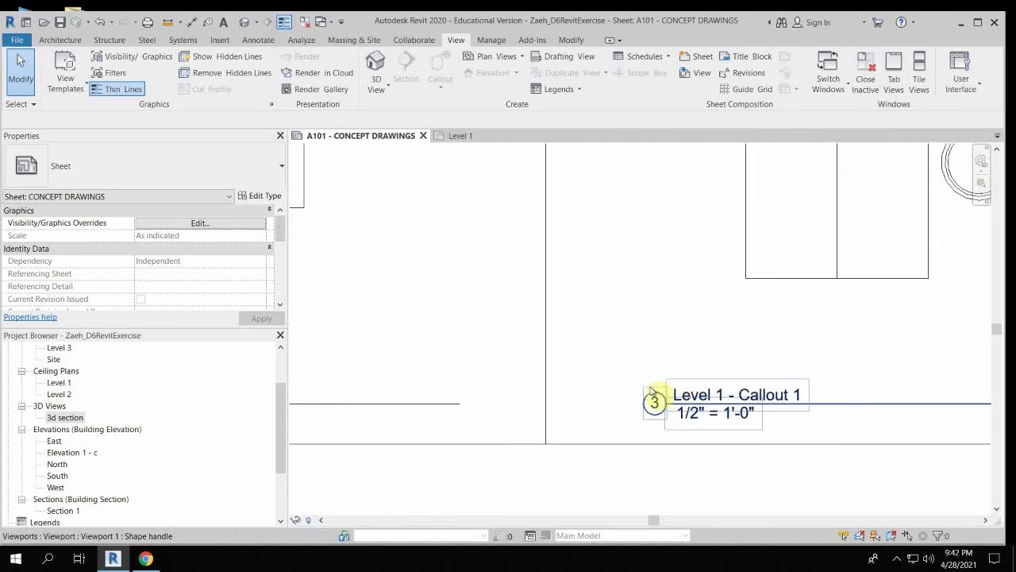
{"action": "scroll", "coordinate": [610, 385], "scroll_direction": "down", "scroll_amount": 2}
{"action": "middle_click_drag", "start_coordinate": [567, 367], "coordinate": [866, 490]}
{"action": "middle_click_drag", "start_coordinate": [516, 403], "coordinate": [889, 460]}
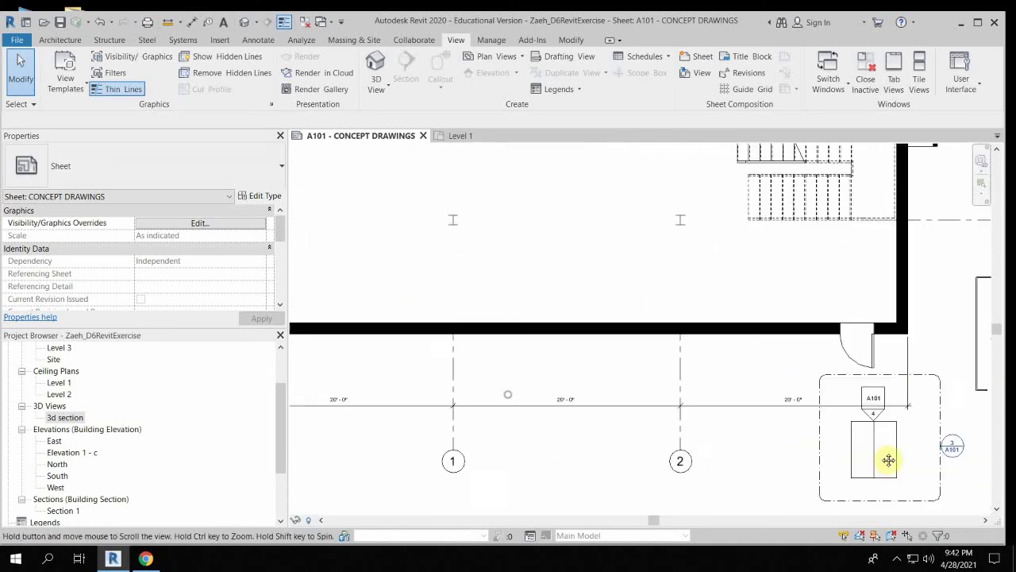
{"action": "middle_click_drag", "start_coordinate": [448, 373], "coordinate": [473, 485]}
Check the detail number and sheet reference in the section marker beside the floor plan.
{"action": "scroll", "coordinate": [422, 360], "scroll_direction": "down", "scroll_amount": 2}
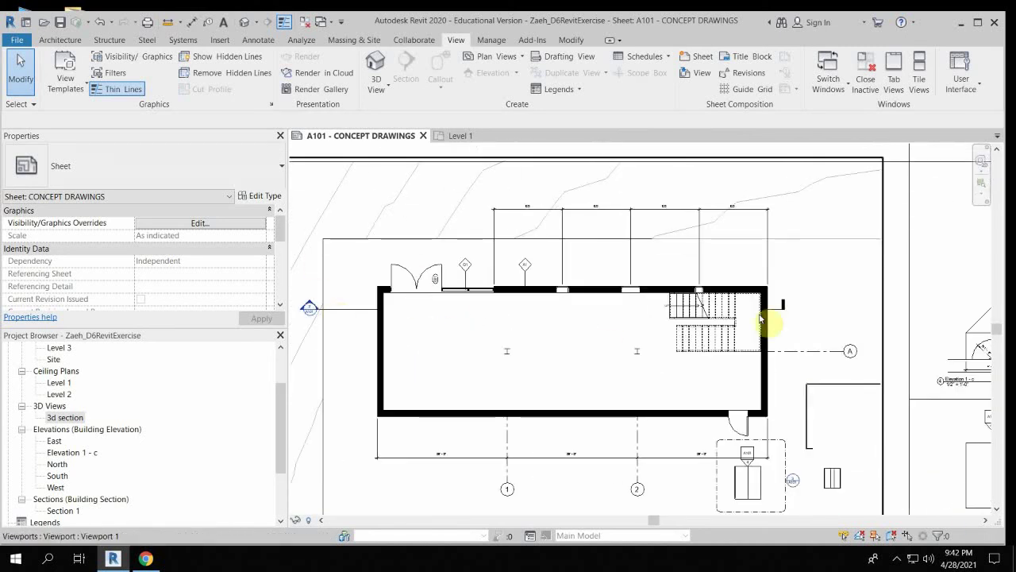
{"action": "scroll", "coordinate": [311, 308], "scroll_direction": "up", "scroll_amount": 2}
{"action": "middle_click_drag", "start_coordinate": [430, 315], "coordinate": [510, 317]}
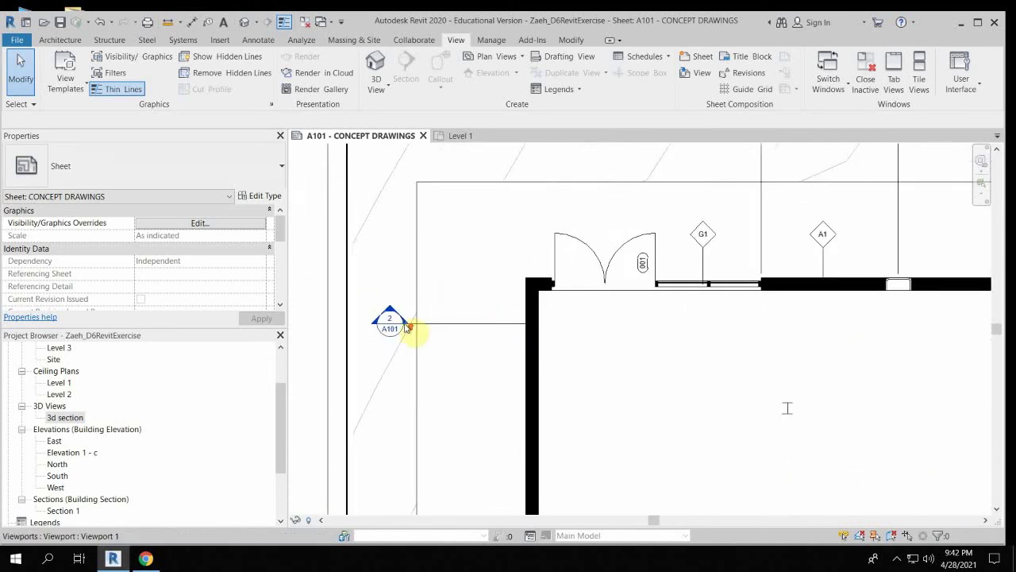
{"action": "scroll", "coordinate": [390, 328], "scroll_direction": "up", "scroll_amount": 2}
{"action": "scroll", "coordinate": [398, 345], "scroll_direction": "down", "scroll_amount": 4}
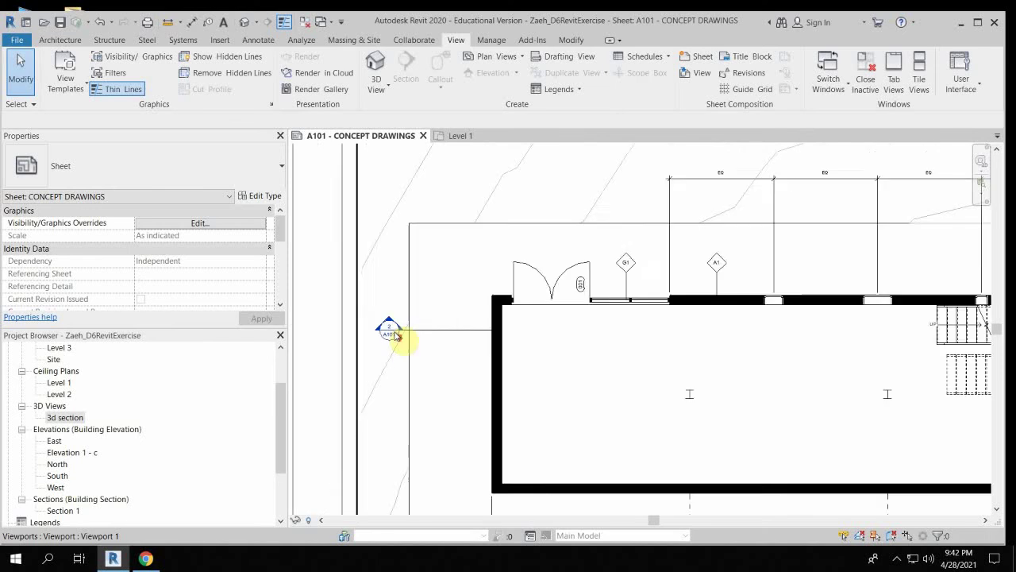
{"action": "middle_click_drag", "start_coordinate": [458, 385], "coordinate": [425, 292]}
{"action": "scroll", "coordinate": [376, 362], "scroll_direction": "up", "scroll_amount": 5}
{"action": "scroll", "coordinate": [410, 370], "scroll_direction": "down", "scroll_amount": 4}
Review the title block, 3D section view, window schedule and overall layout of sheet A101.
{"action": "middle_click_drag", "start_coordinate": [553, 424], "coordinate": [234, 190]}
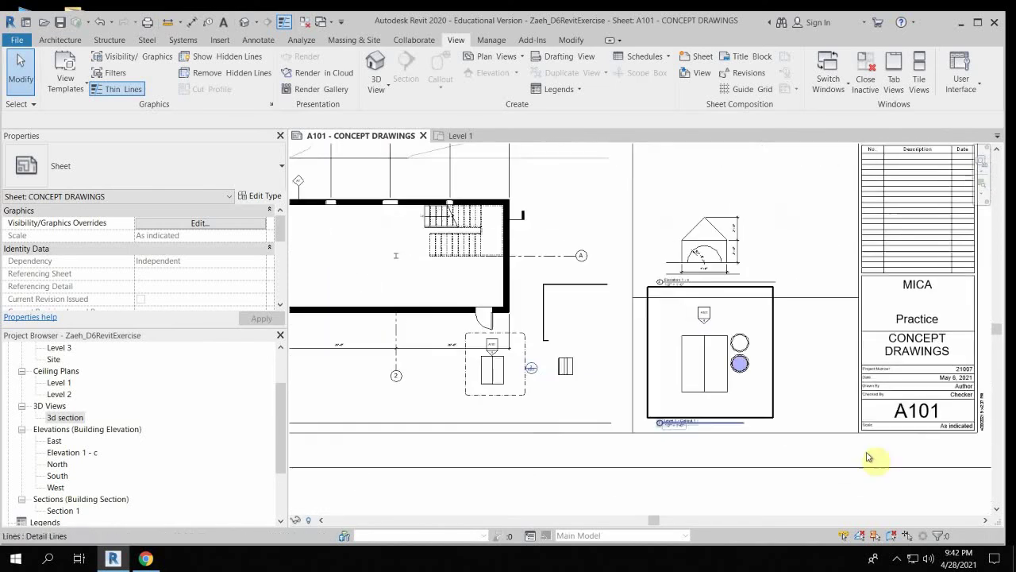
{"action": "middle_click_drag", "start_coordinate": [547, 299], "coordinate": [772, 492]}
{"action": "middle_click_drag", "start_coordinate": [619, 310], "coordinate": [450, 375]}
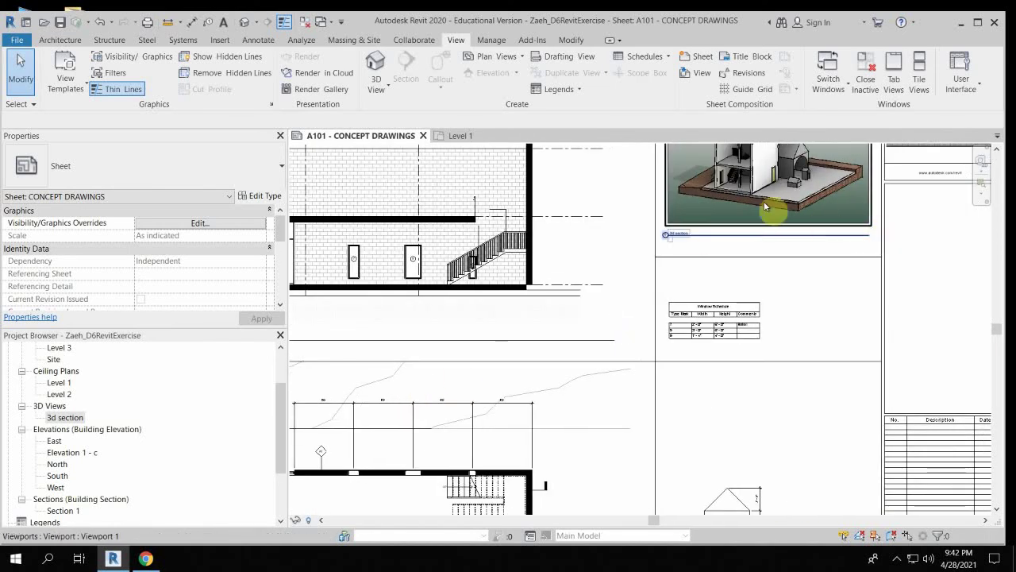
{"action": "middle_click_drag", "start_coordinate": [759, 218], "coordinate": [741, 327]}
{"action": "scroll", "coordinate": [741, 320], "scroll_direction": "up", "scroll_amount": 1}
{"action": "scroll", "coordinate": [714, 266], "scroll_direction": "up", "scroll_amount": 4}
{"action": "scroll", "coordinate": [730, 278], "scroll_direction": "down", "scroll_amount": 5}
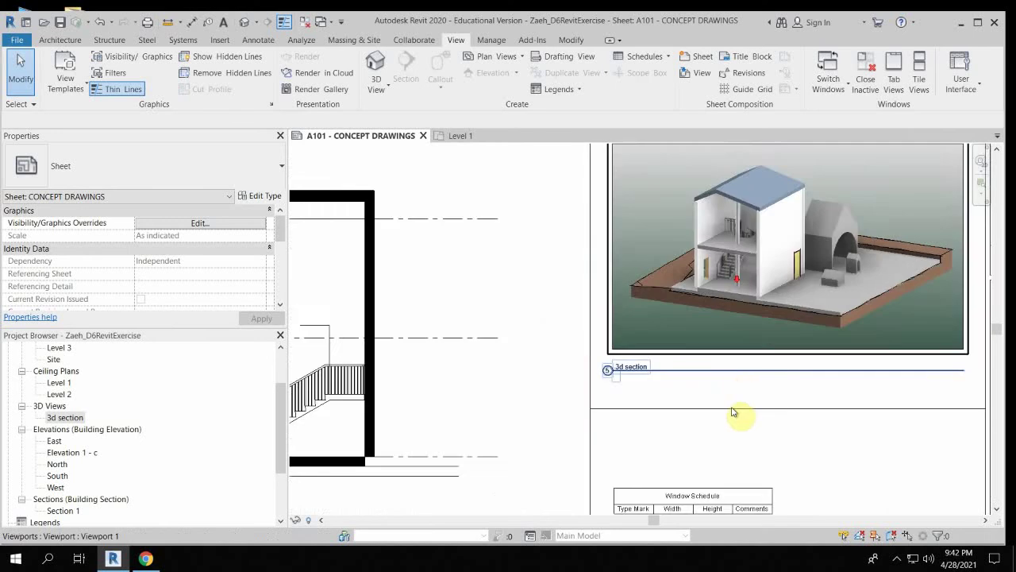
{"action": "middle_click_drag", "start_coordinate": [717, 485], "coordinate": [708, 375]}
{"action": "scroll", "coordinate": [763, 418], "scroll_direction": "down", "scroll_amount": 3}
{"action": "middle_click_drag", "start_coordinate": [779, 385], "coordinate": [791, 297]}
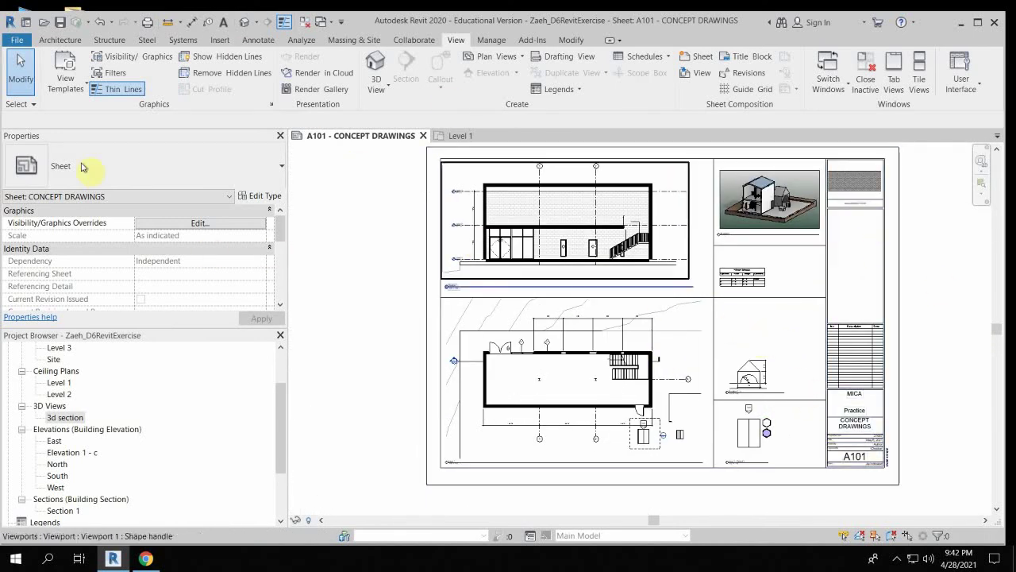
Save the project as a new copy in Documents, adding 2 to the end of the existing file name.
{"action": "left_click", "coordinate": [19, 40]}
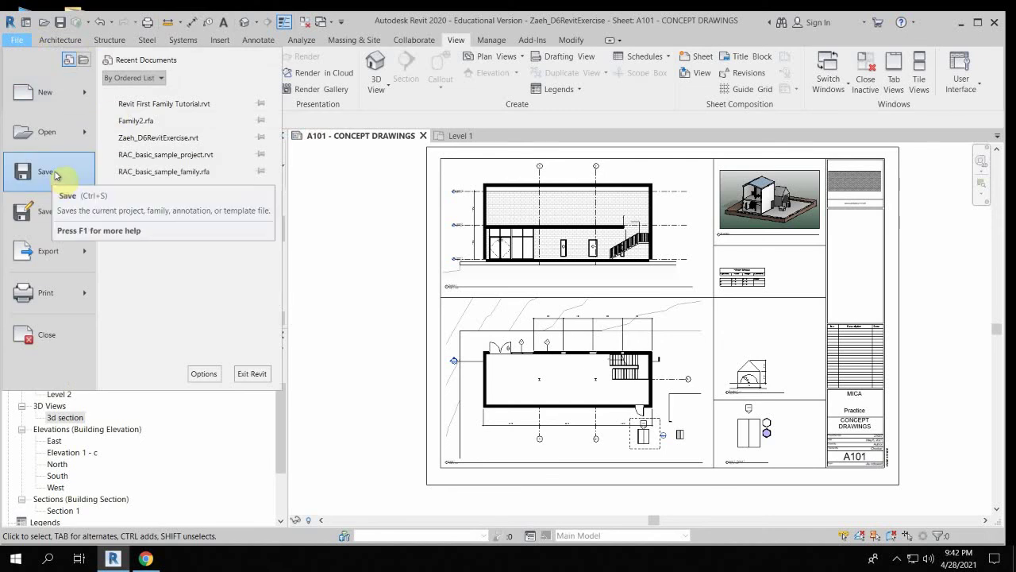
{"action": "mouse_move", "coordinate": [45, 209]}
{"action": "left_click", "coordinate": [162, 161]}
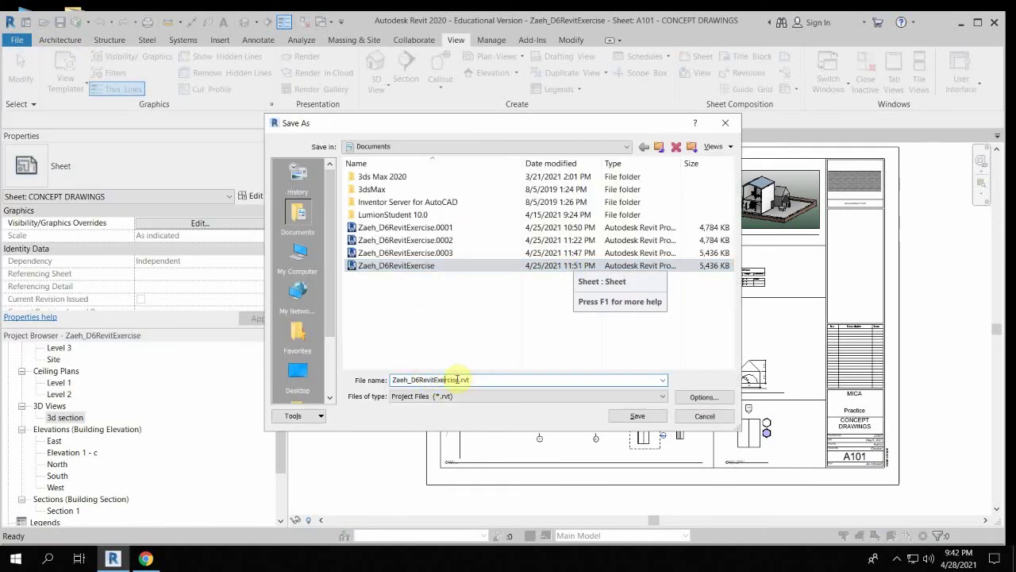
{"action": "left_click", "coordinate": [458, 380]}
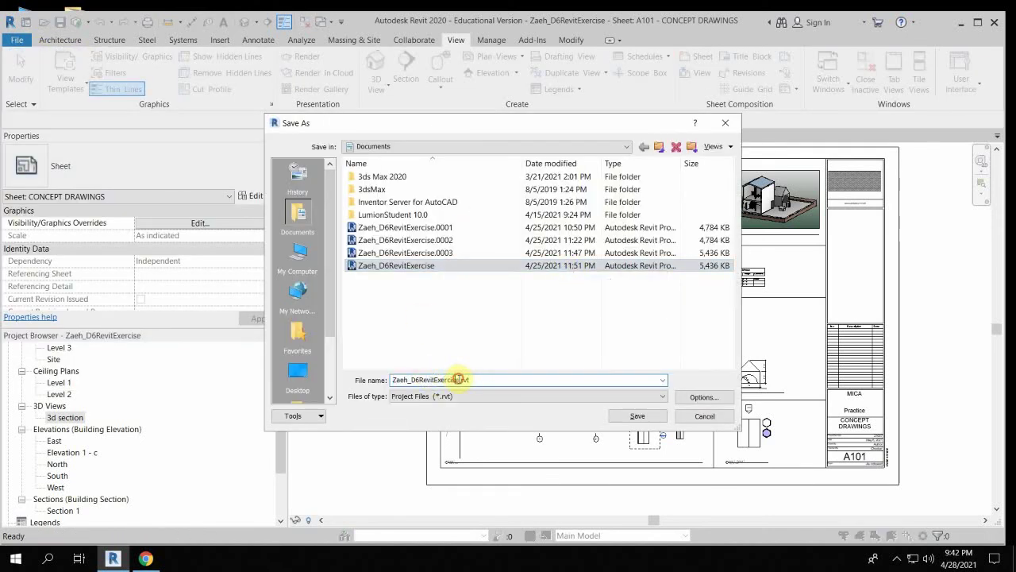
{"action": "left_click", "coordinate": [641, 416]}
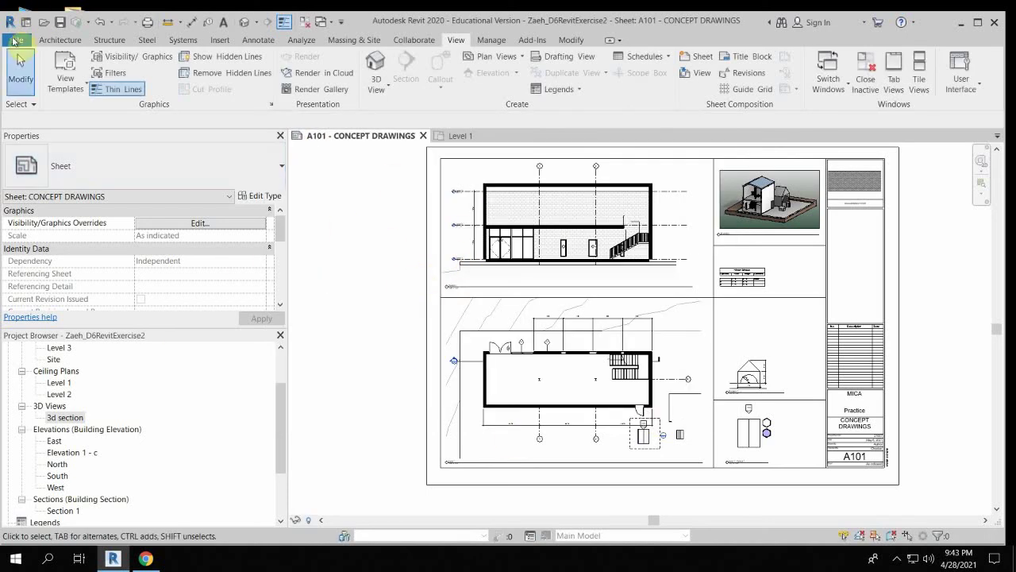
Start printing the current sheet and choose Adobe PDF as the printer.
{"action": "left_click", "coordinate": [13, 41]}
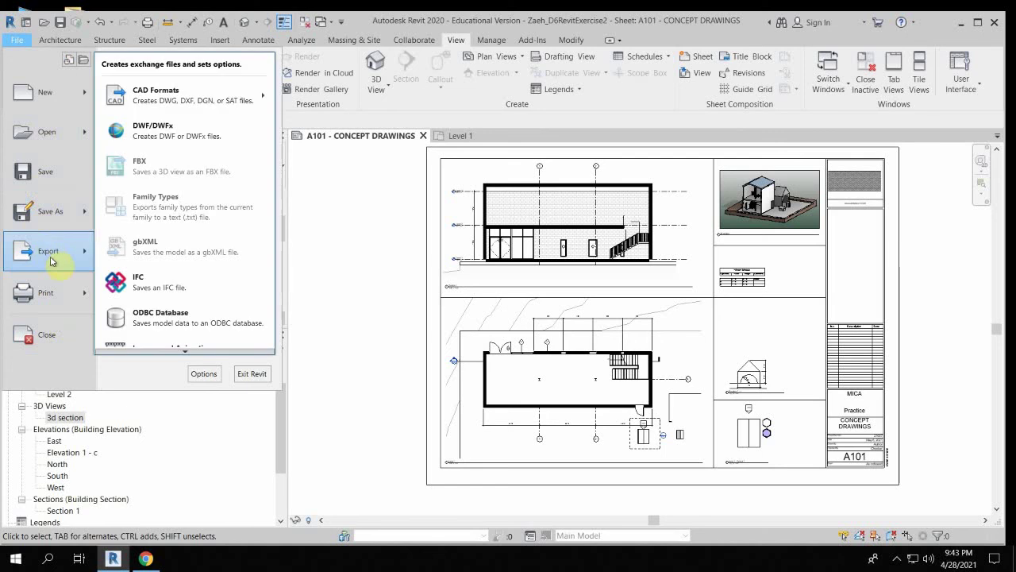
{"action": "left_click", "coordinate": [29, 367]}
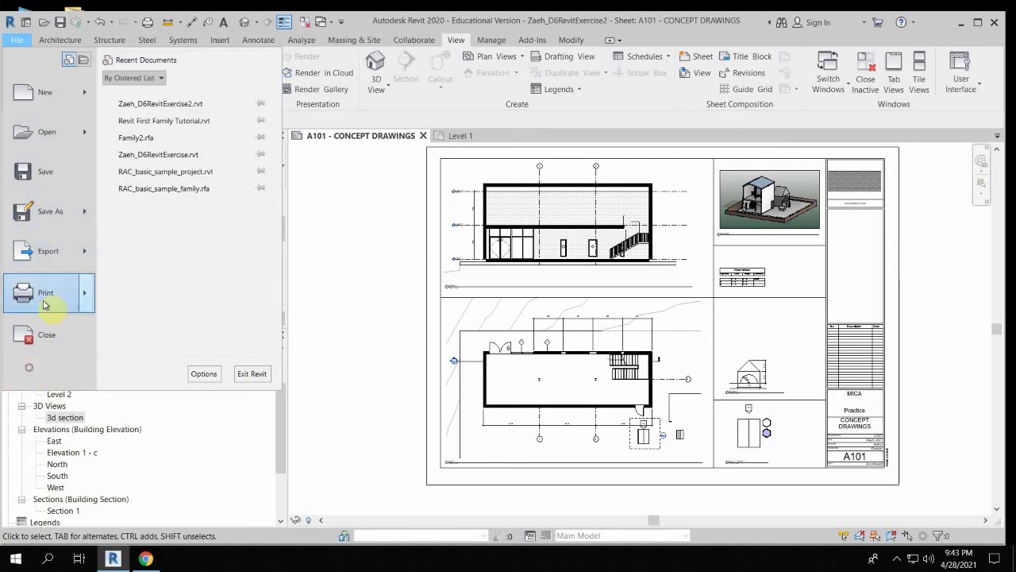
{"action": "left_click", "coordinate": [43, 300]}
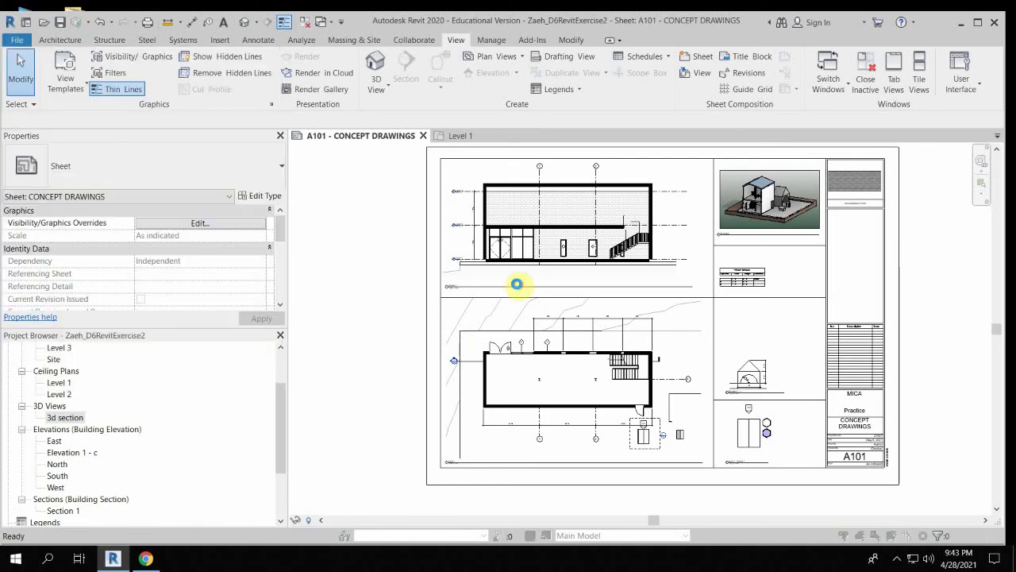
{"action": "key", "text": "ctrl+p"}
{"action": "left_click", "coordinate": [440, 151]}
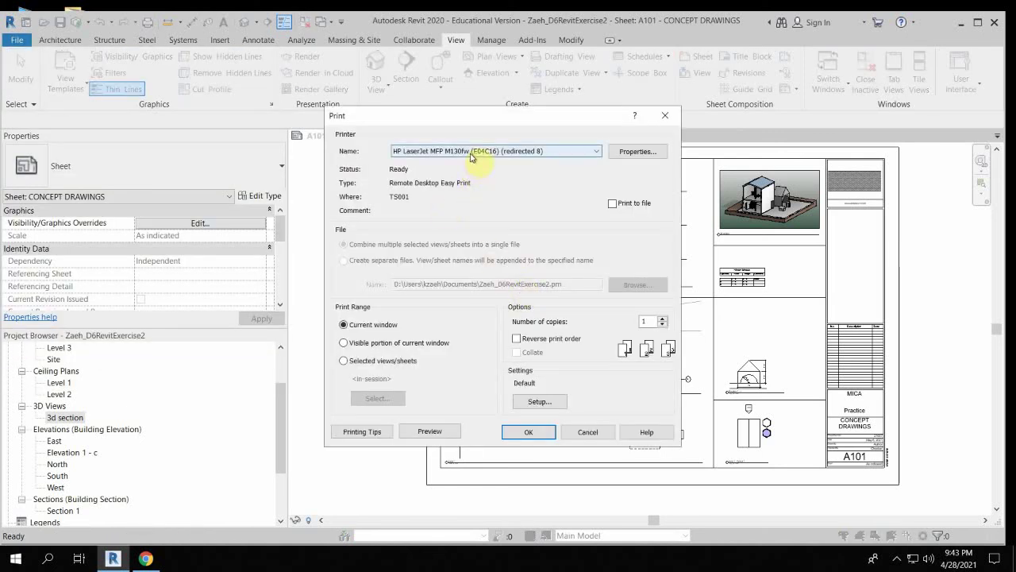
{"action": "left_click", "coordinate": [434, 163]}
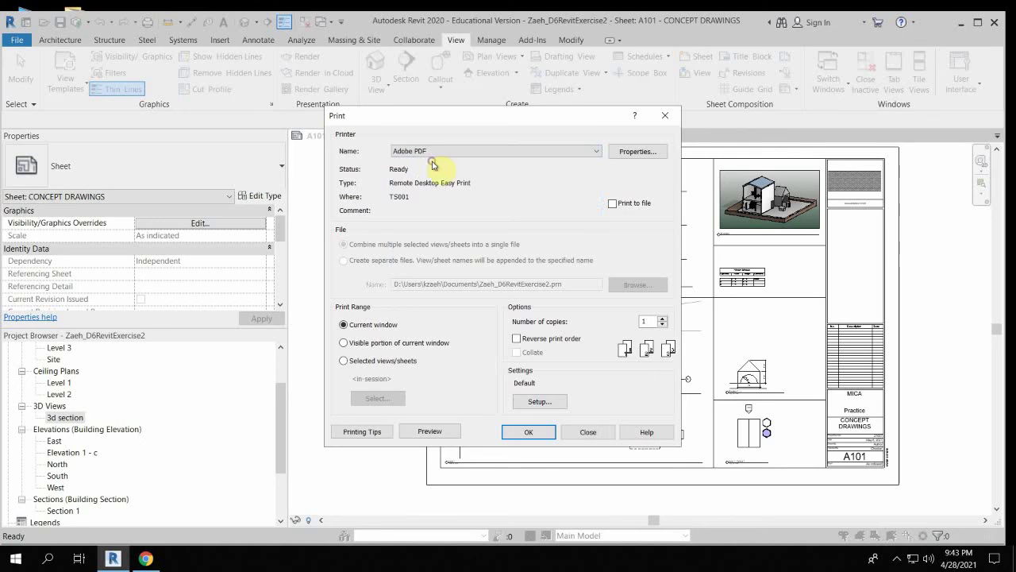
Turn off relying on system fonts only in the Adobe PDF printer properties, and check its paper source and layout options.
{"action": "left_click", "coordinate": [637, 151]}
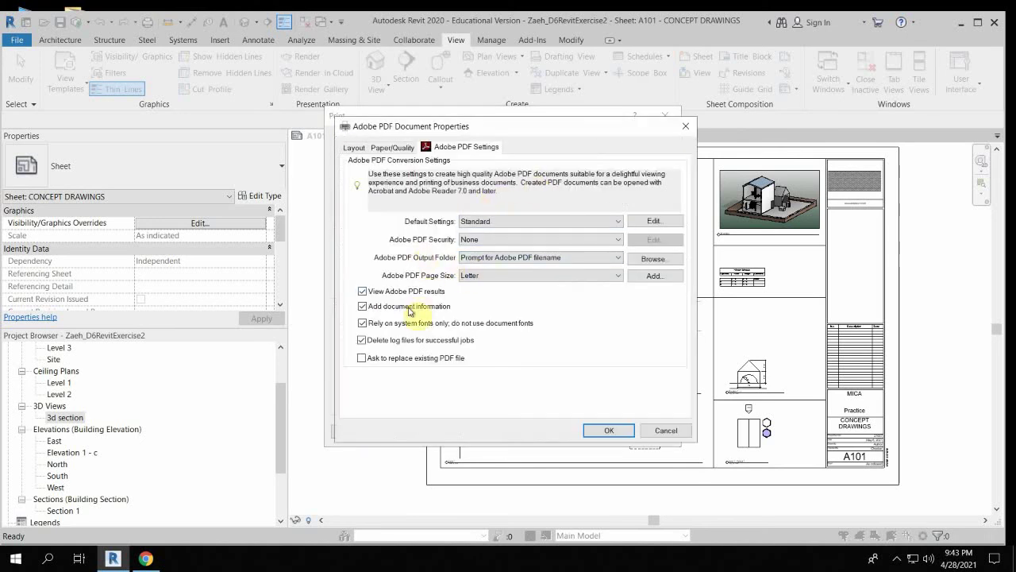
{"action": "left_click", "coordinate": [362, 323]}
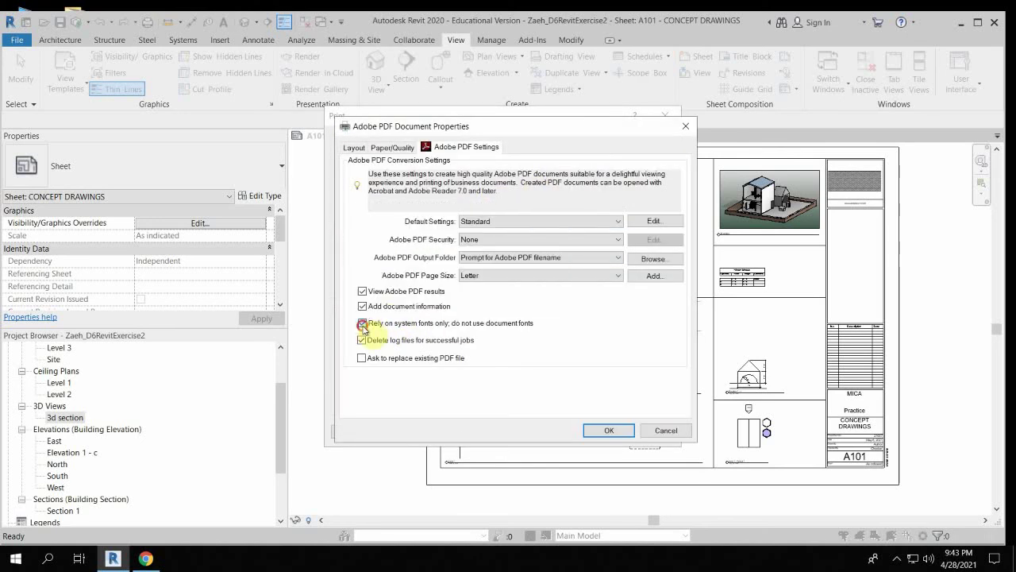
{"action": "left_click", "coordinate": [396, 147]}
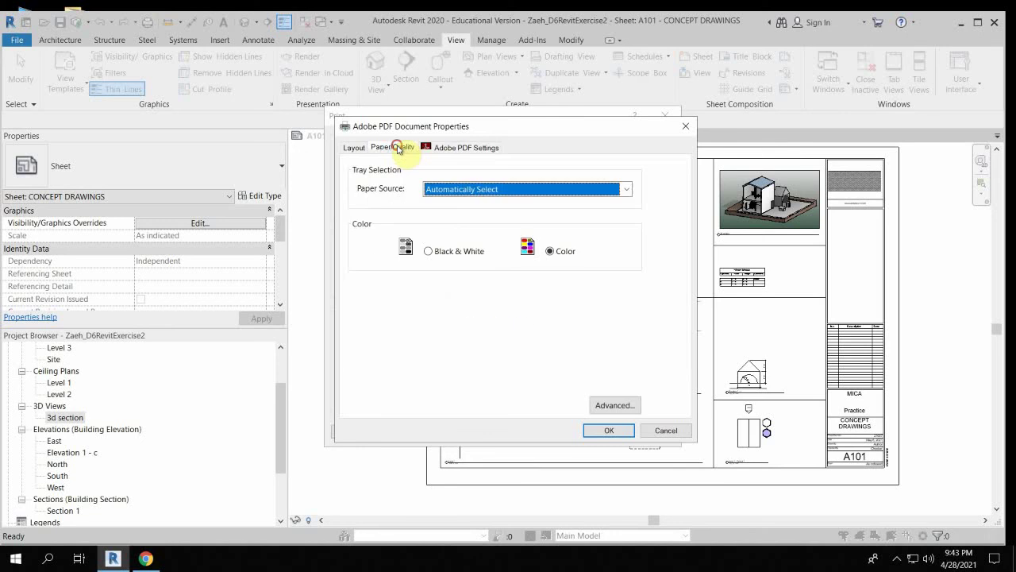
{"action": "left_click", "coordinate": [512, 192]}
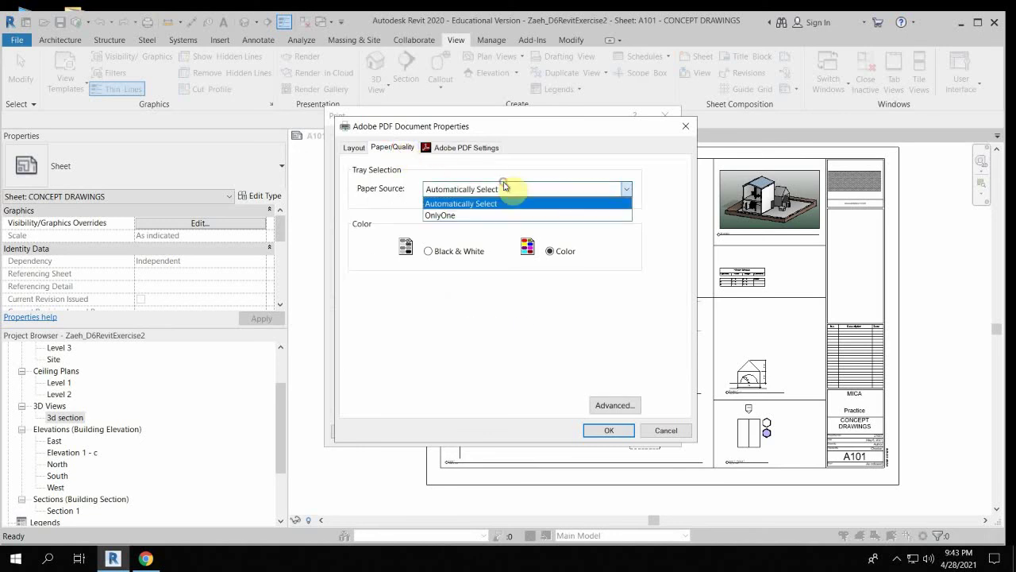
{"action": "left_click", "coordinate": [350, 148]}
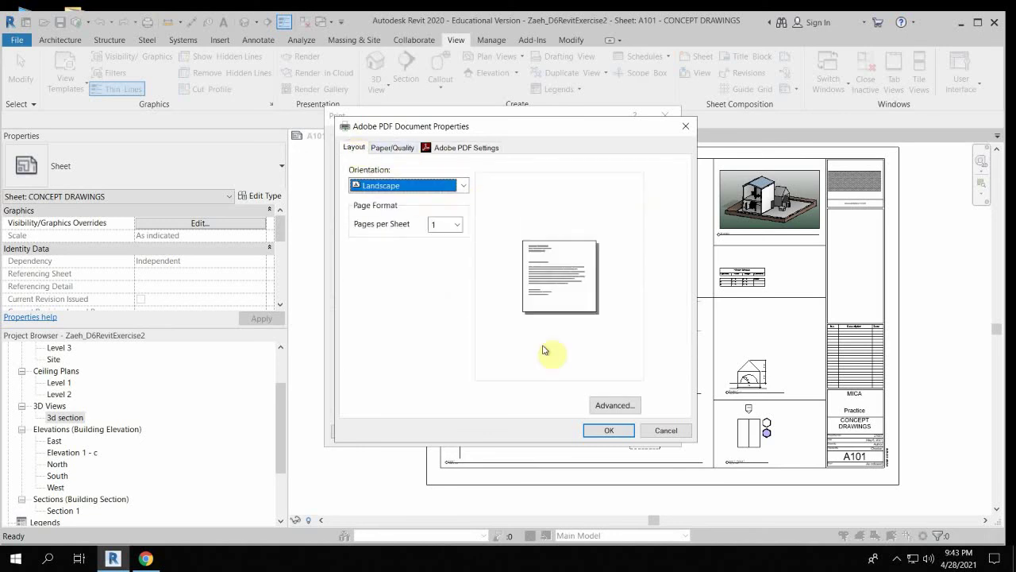
Set the Adobe PDF printer's advanced paper size to ARCH E1 and accept the printer properties.
{"action": "left_click", "coordinate": [595, 403]}
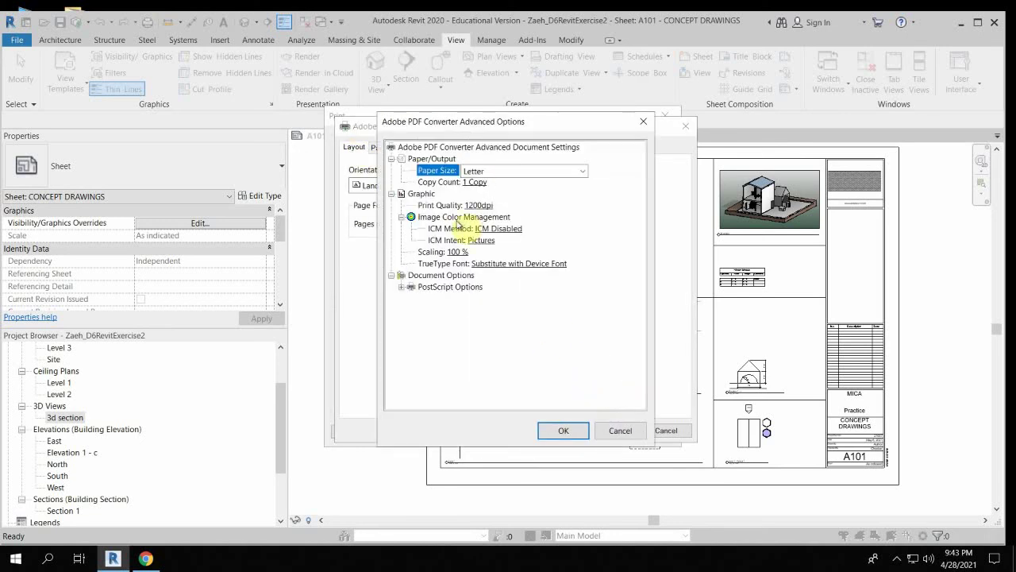
{"action": "left_click", "coordinate": [526, 171]}
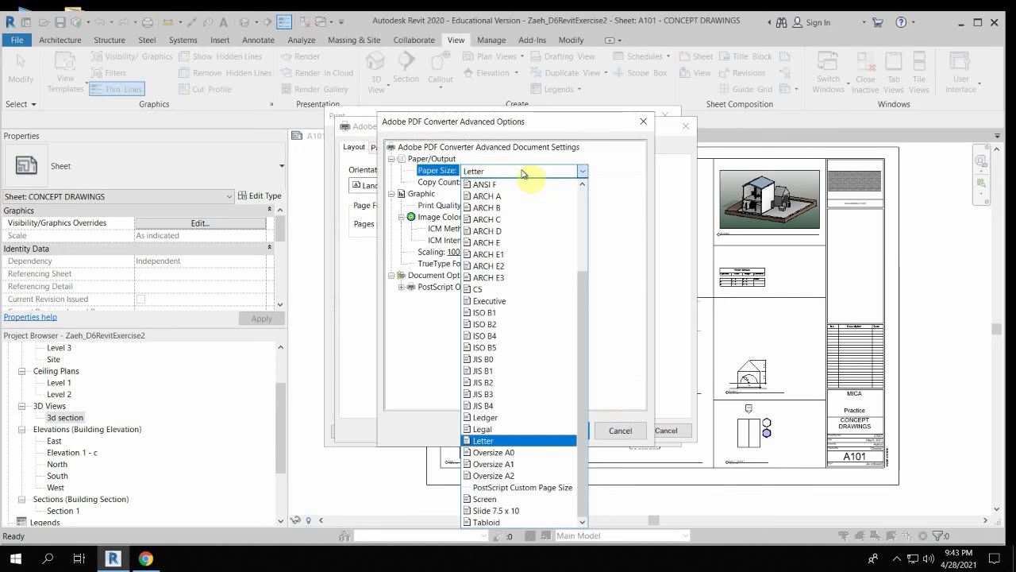
{"action": "left_click", "coordinate": [502, 255]}
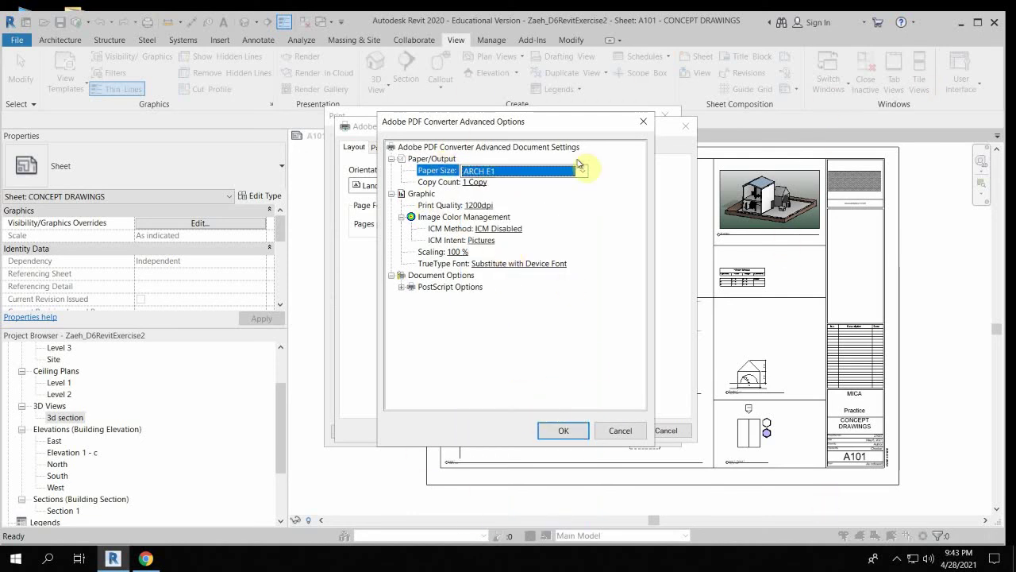
{"action": "left_click", "coordinate": [564, 430]}
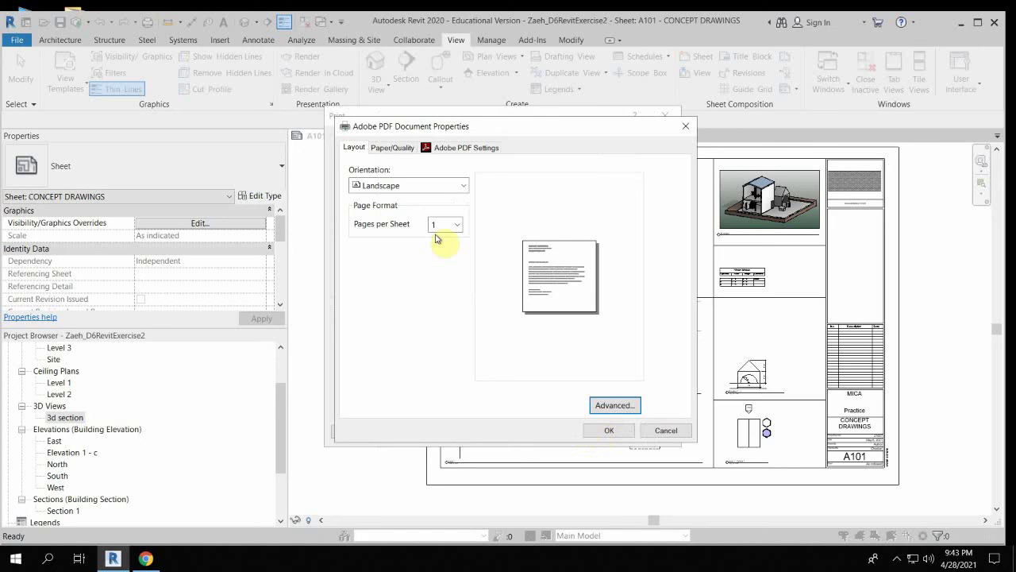
{"action": "left_click", "coordinate": [611, 430]}
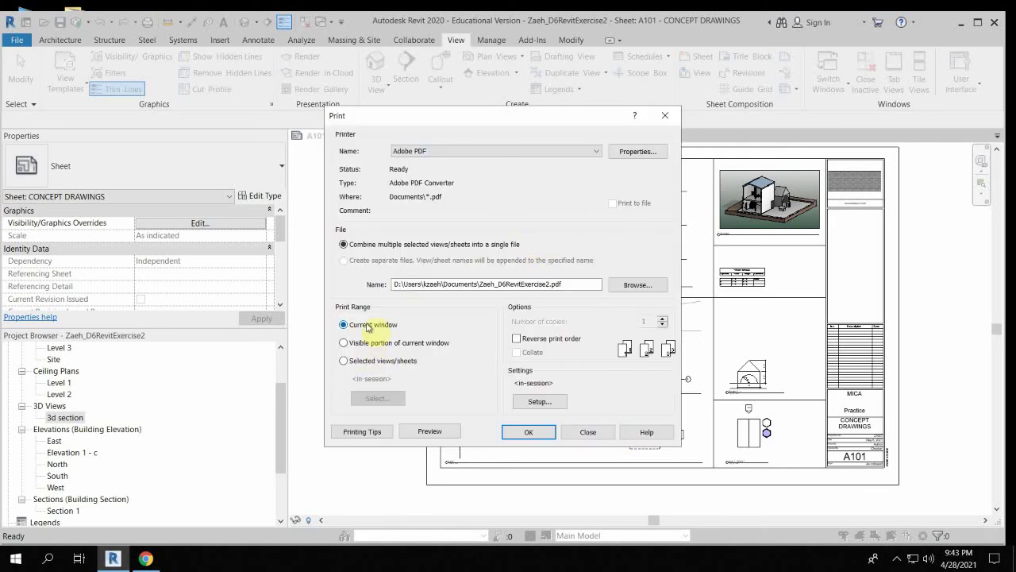
Set up the print with centered placement, 100% zoom and hidden unreferenced view tags without saving the settings, and try to print the sheet.
{"action": "left_click", "coordinate": [546, 403]}
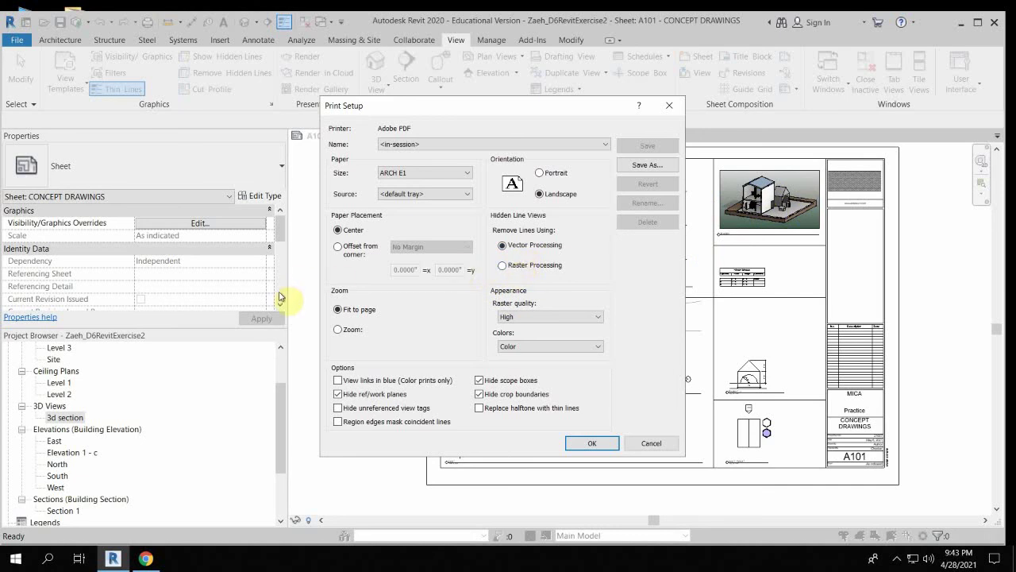
{"action": "left_click", "coordinate": [338, 329]}
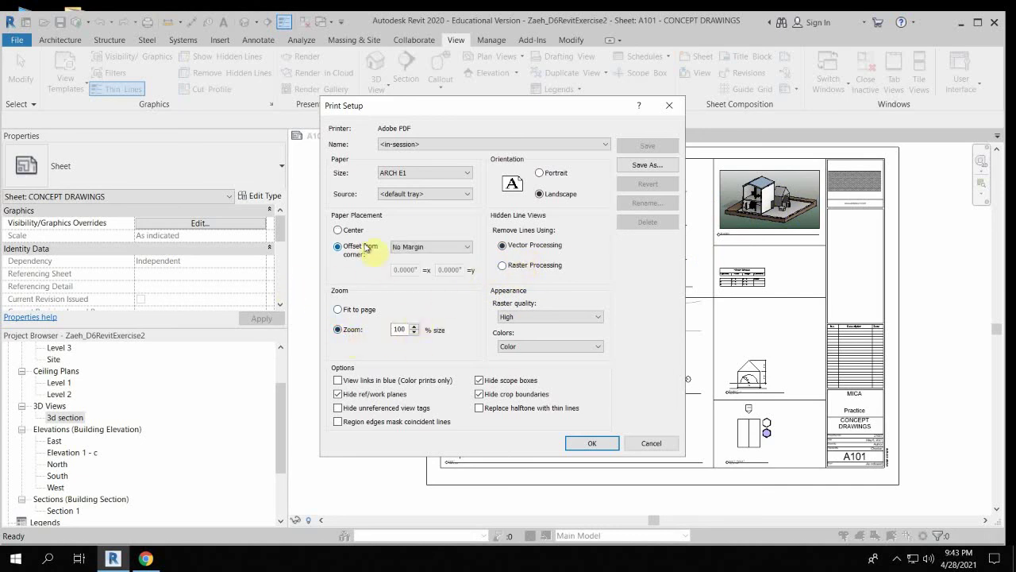
{"action": "left_click", "coordinate": [338, 230]}
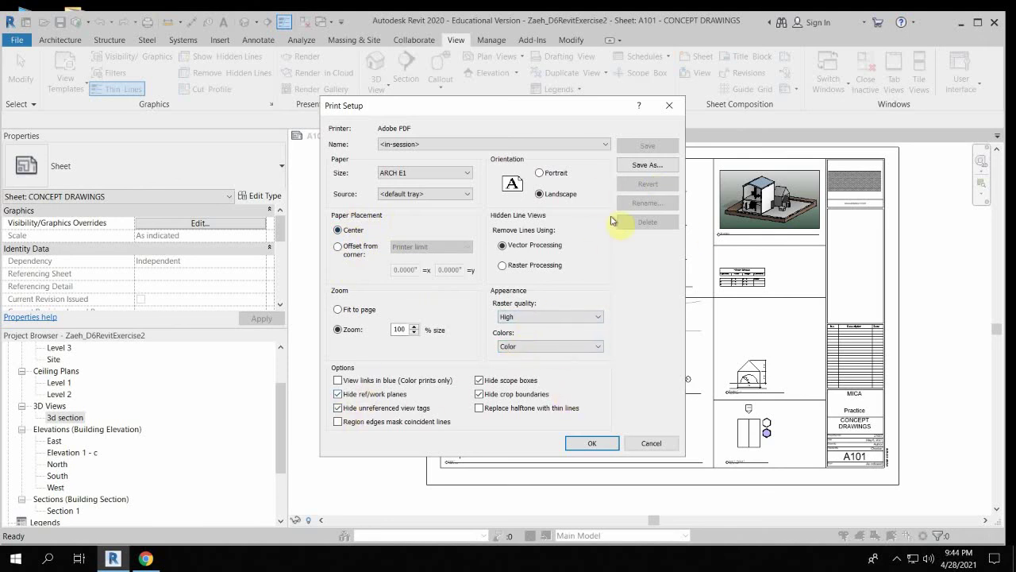
{"action": "left_click", "coordinate": [591, 443]}
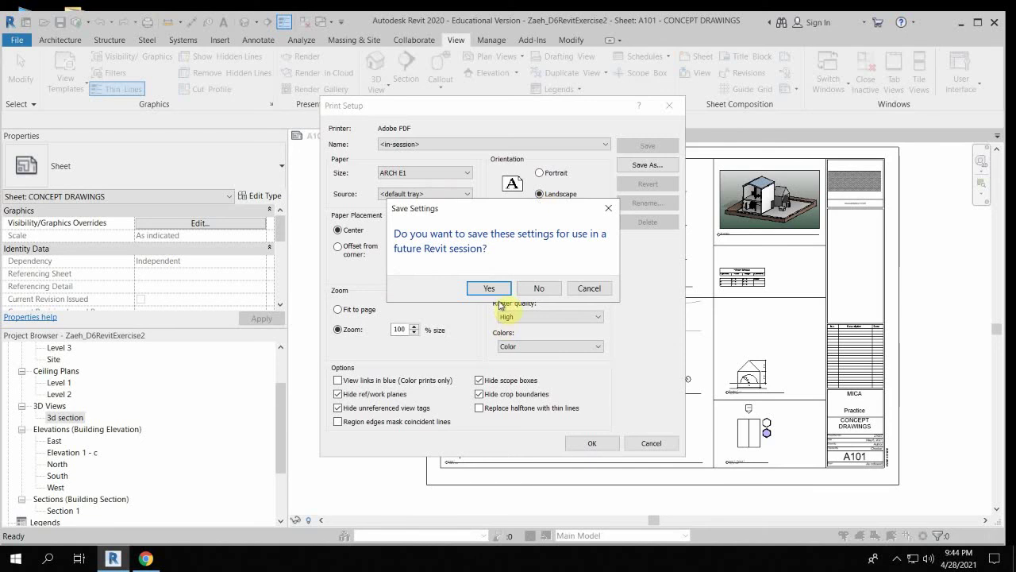
{"action": "left_click", "coordinate": [539, 288]}
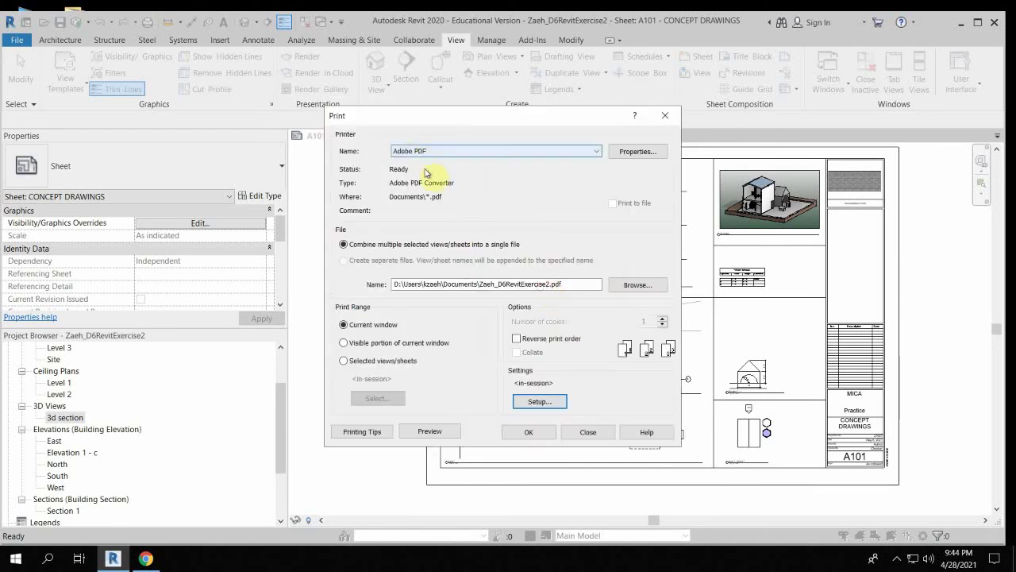
{"action": "left_click", "coordinate": [527, 432]}
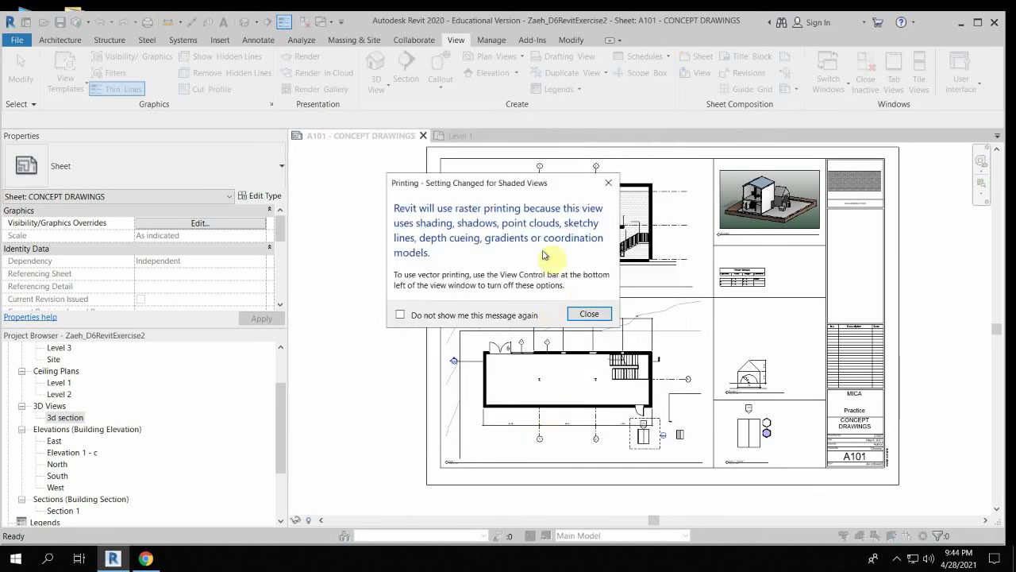
{"action": "left_click", "coordinate": [596, 314]}
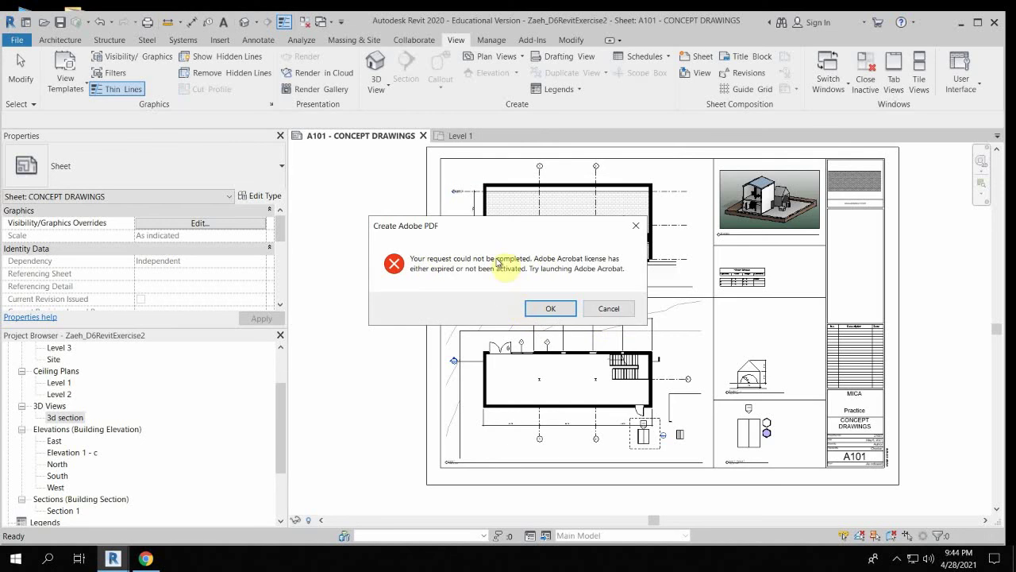
Search the computer for Adobe Acrobat DC and launch it.
{"action": "left_click", "coordinate": [45, 564]}
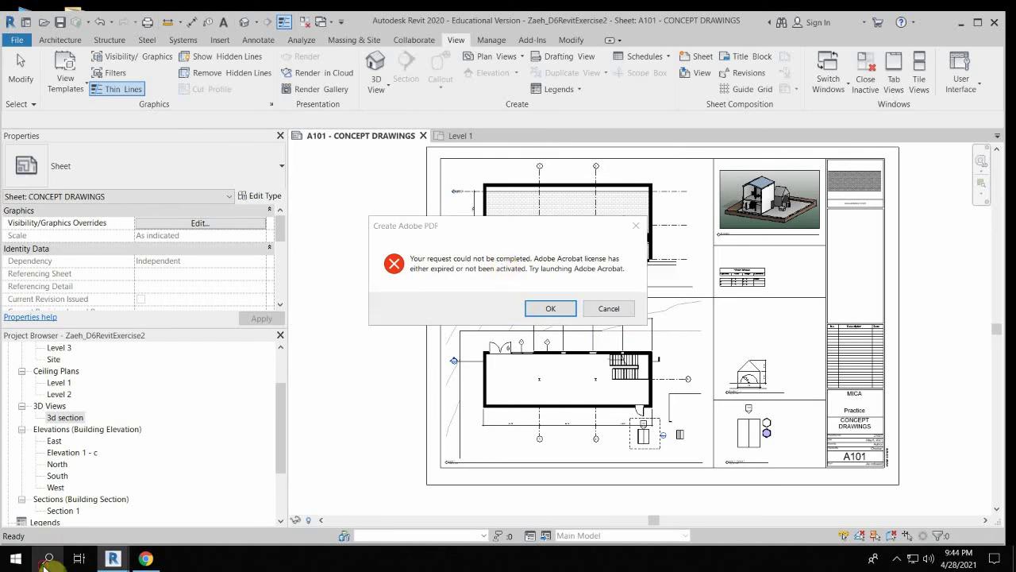
{"action": "type", "text": "a"}
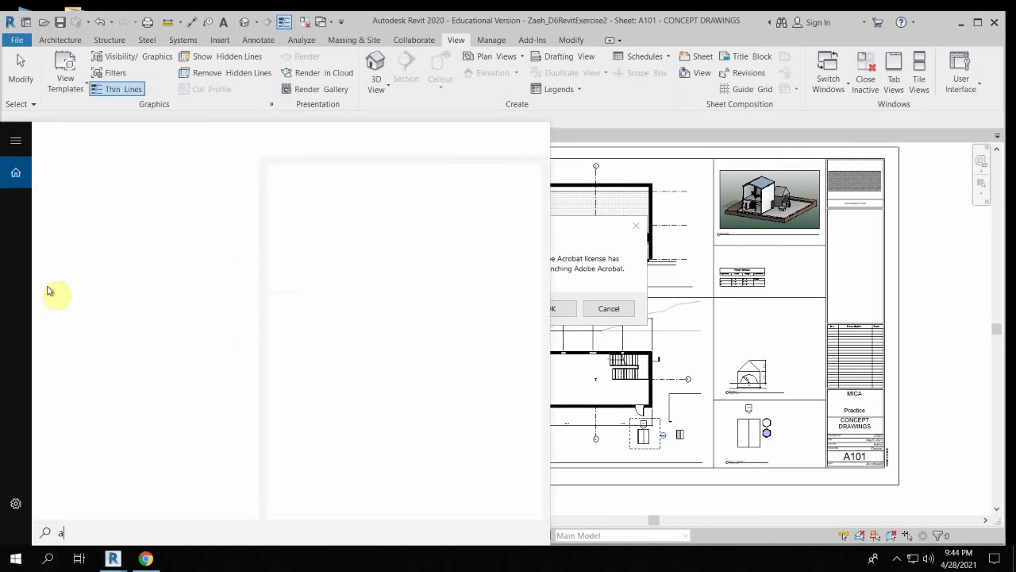
{"action": "type", "text": "crodbat"}
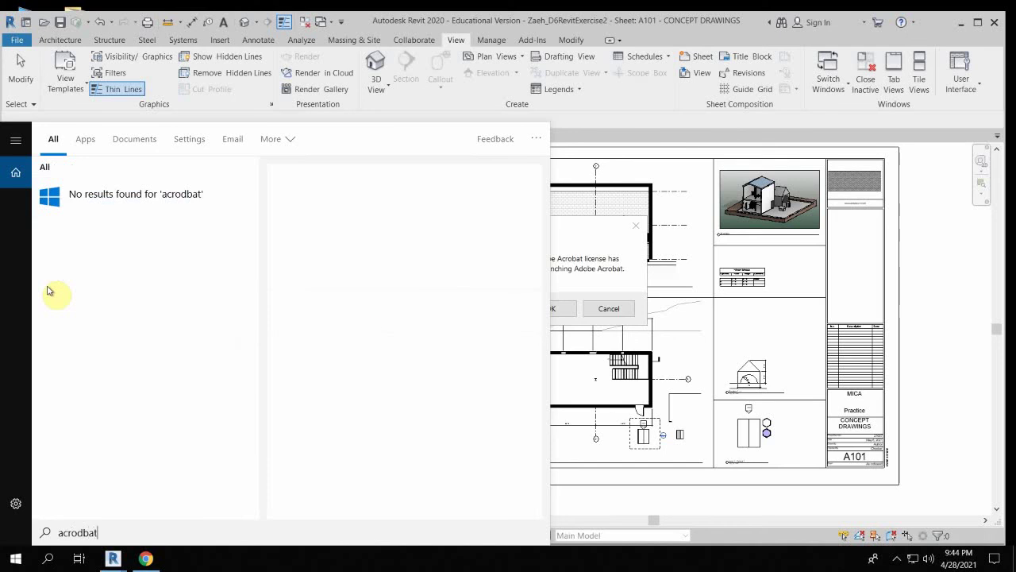
{"action": "key", "text": "BackSpace"}
{"action": "key", "text": "BackSpace"}
{"action": "key", "text": "BackSpace"}
{"action": "key", "text": "BackSpace"}
{"action": "key", "text": "BackSpace"}
{"action": "key", "text": "BackSpace"}
{"action": "key", "text": "BackSpace"}
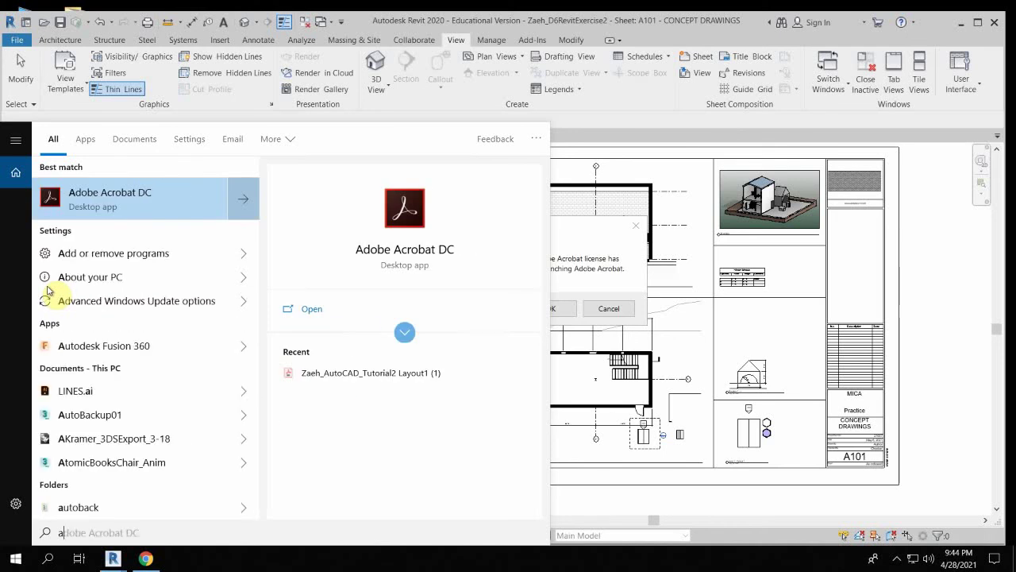
{"action": "key", "text": "BackSpace"}
{"action": "type", "text": "ado"}
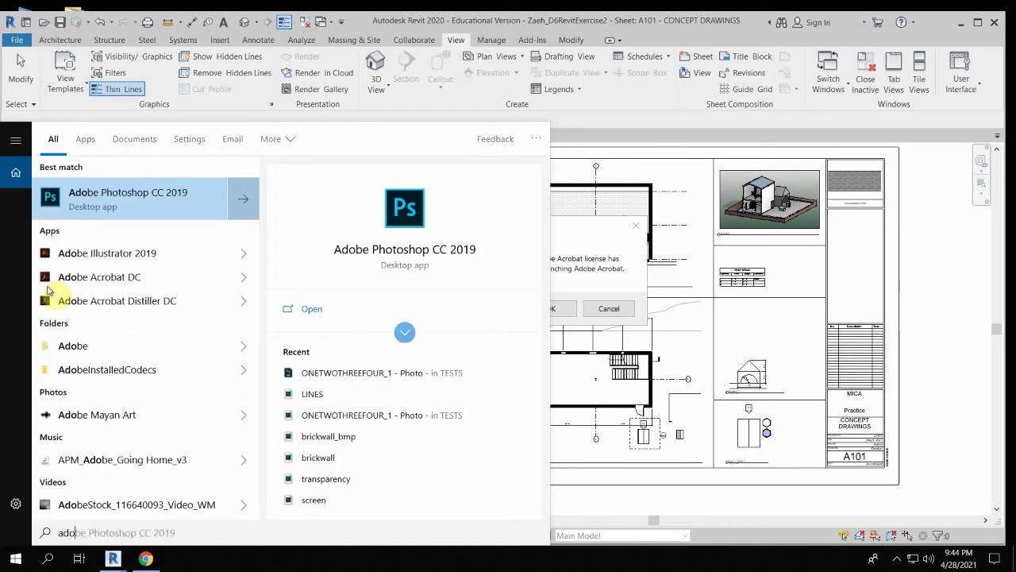
{"action": "left_click", "coordinate": [86, 275]}
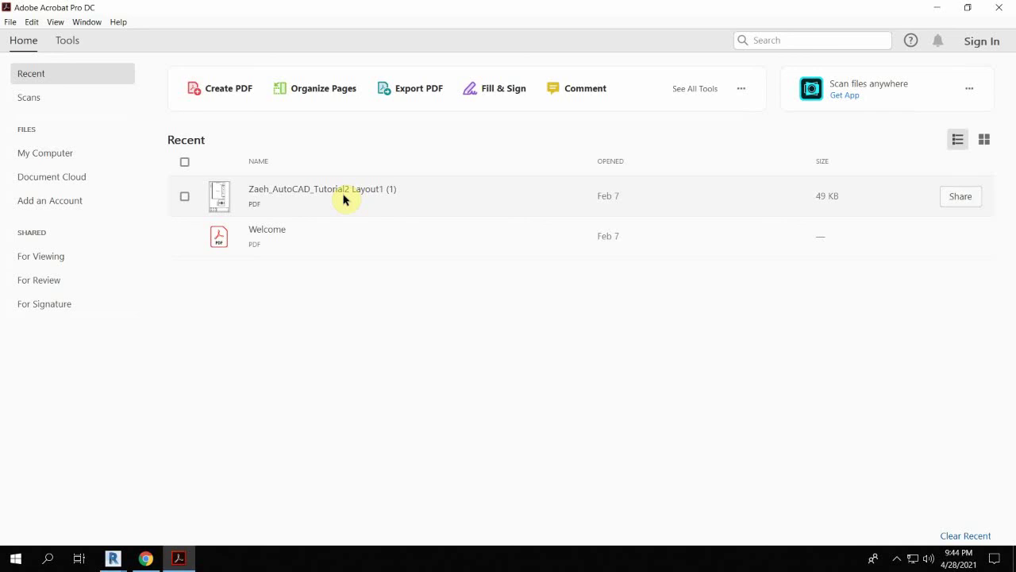
Try the recent files in Acrobat, open the Welcome PDF and skim its first page.
{"action": "left_click", "coordinate": [338, 240]}
{"action": "left_click", "coordinate": [273, 189]}
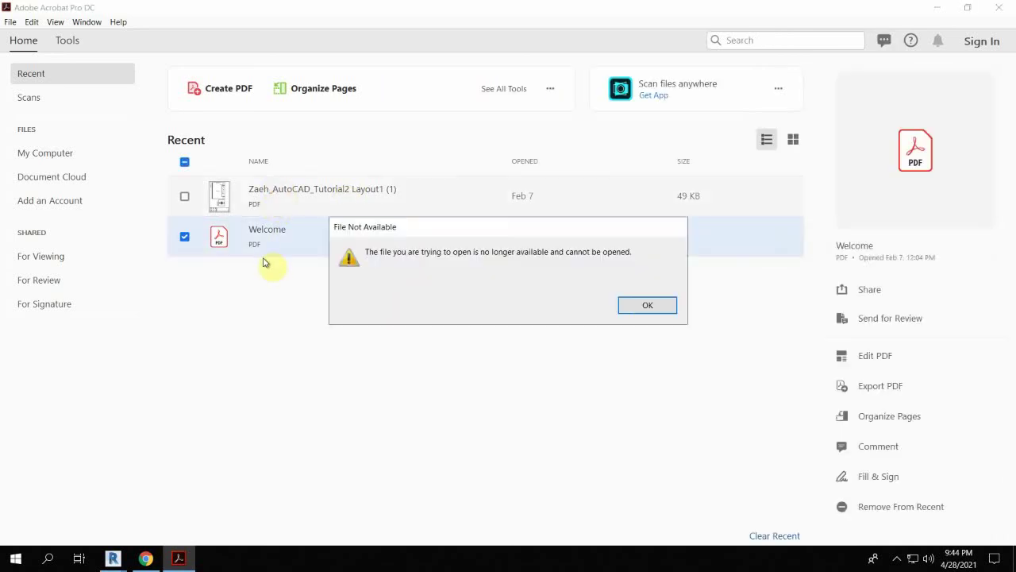
{"action": "left_click", "coordinate": [656, 300]}
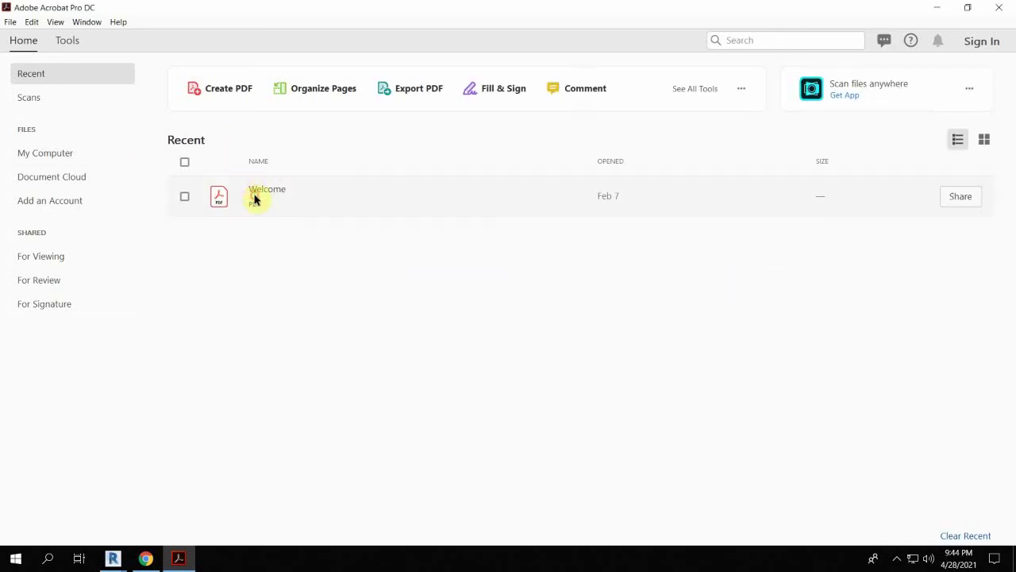
{"action": "left_click", "coordinate": [258, 188]}
{"action": "double_click", "coordinate": [209, 279]}
{"action": "scroll", "coordinate": [294, 335], "scroll_direction": "down", "scroll_amount": 4}
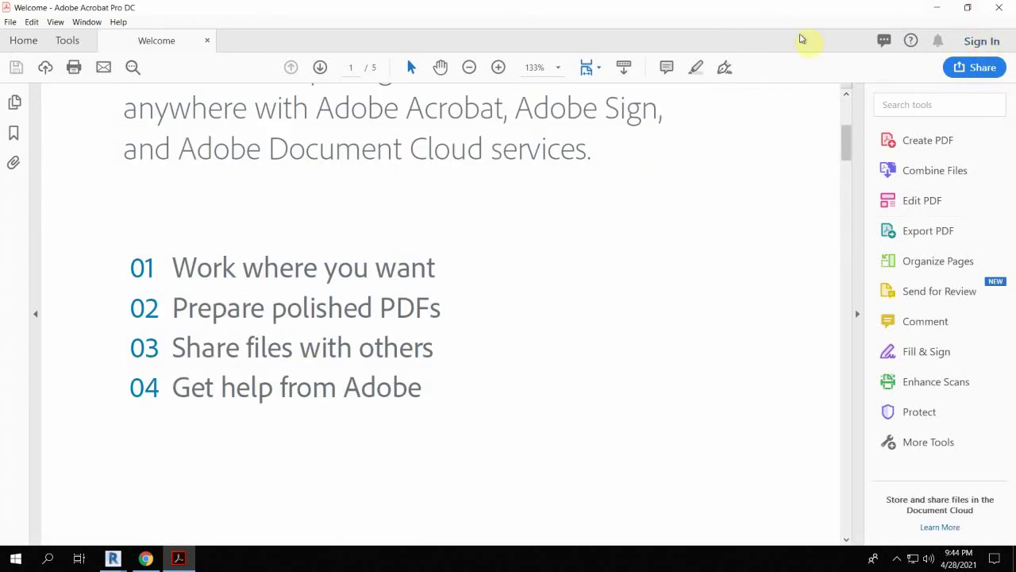
{"action": "scroll", "coordinate": [373, 261], "scroll_direction": "up", "scroll_amount": 5}
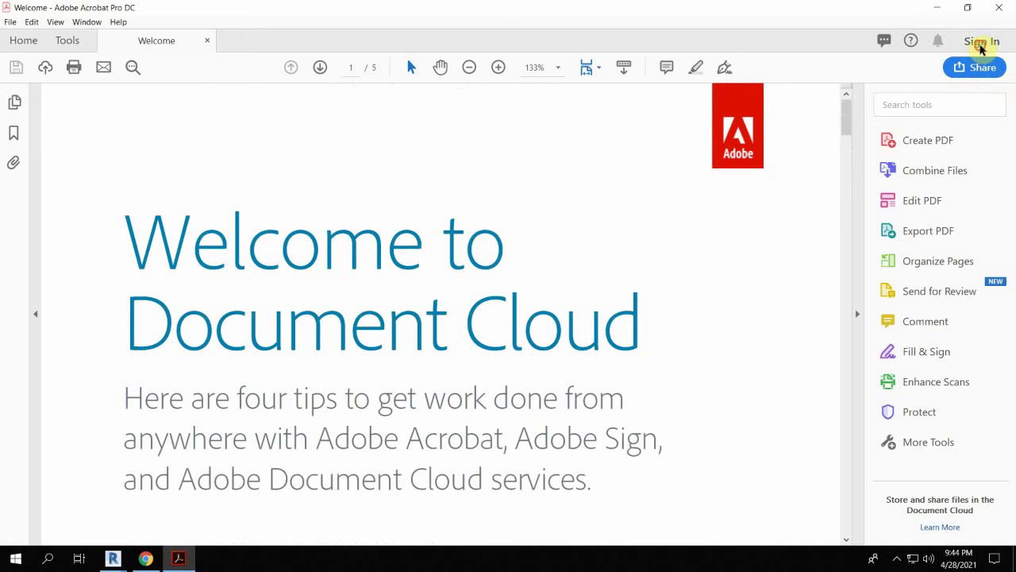
Move the Acrobat window aside to dismiss the print error dialogs, and minimize Revit to bring Acrobat fully into view.
{"action": "left_click", "coordinate": [967, 8]}
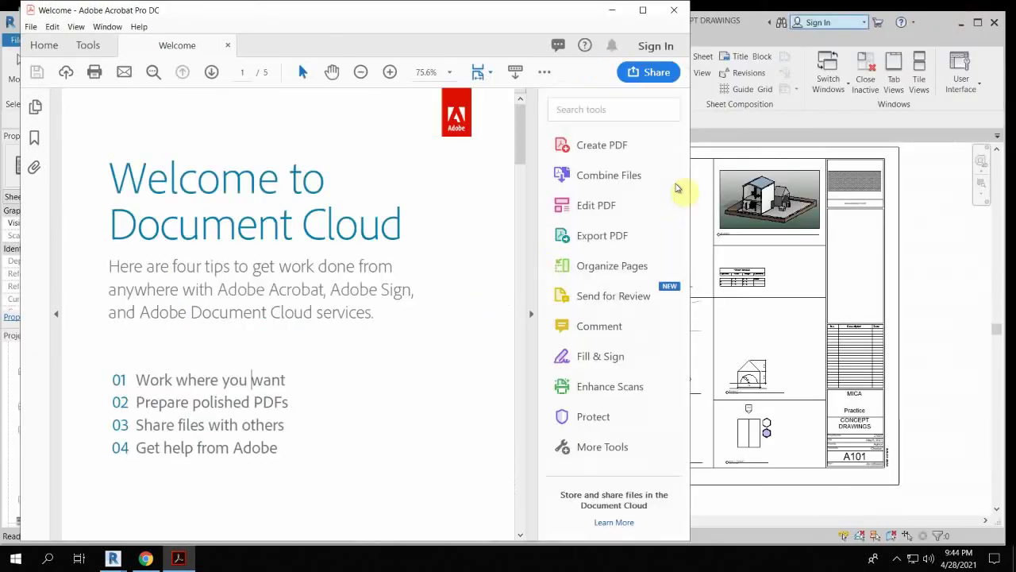
{"action": "left_click_drag", "start_coordinate": [527, 10], "coordinate": [276, 149]}
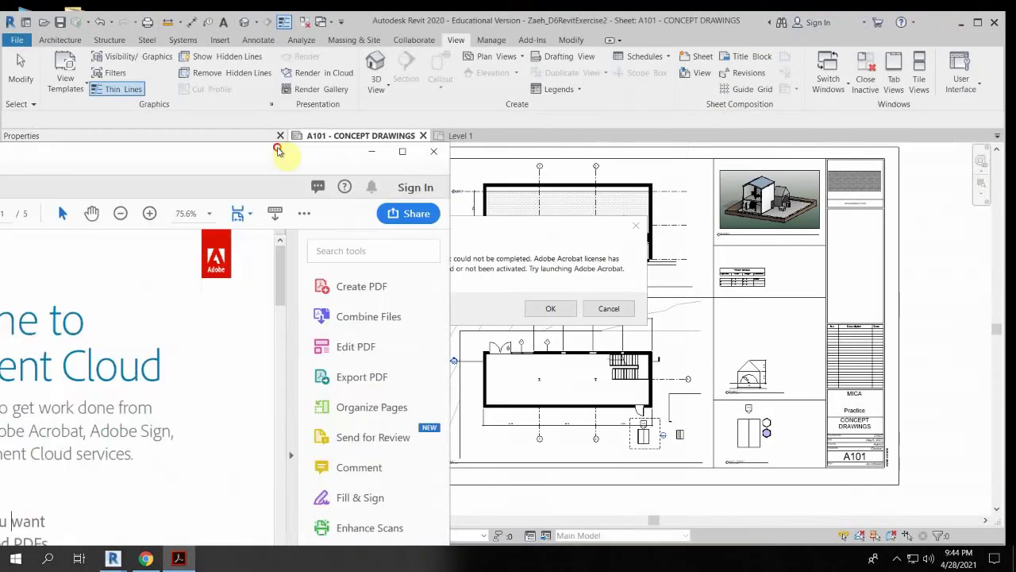
{"action": "left_click", "coordinate": [540, 310]}
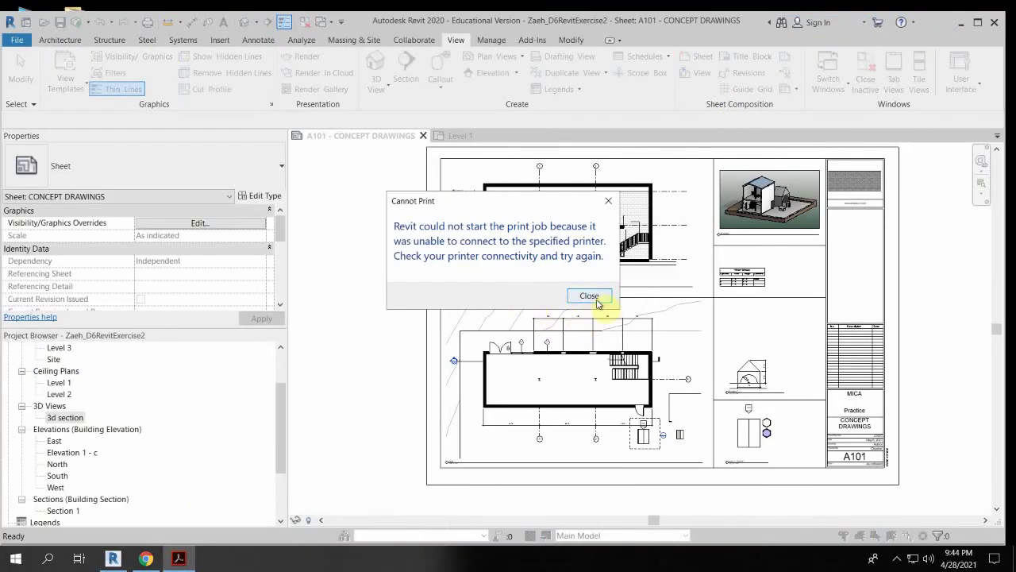
{"action": "left_click", "coordinate": [600, 298]}
{"action": "left_click", "coordinate": [960, 22]}
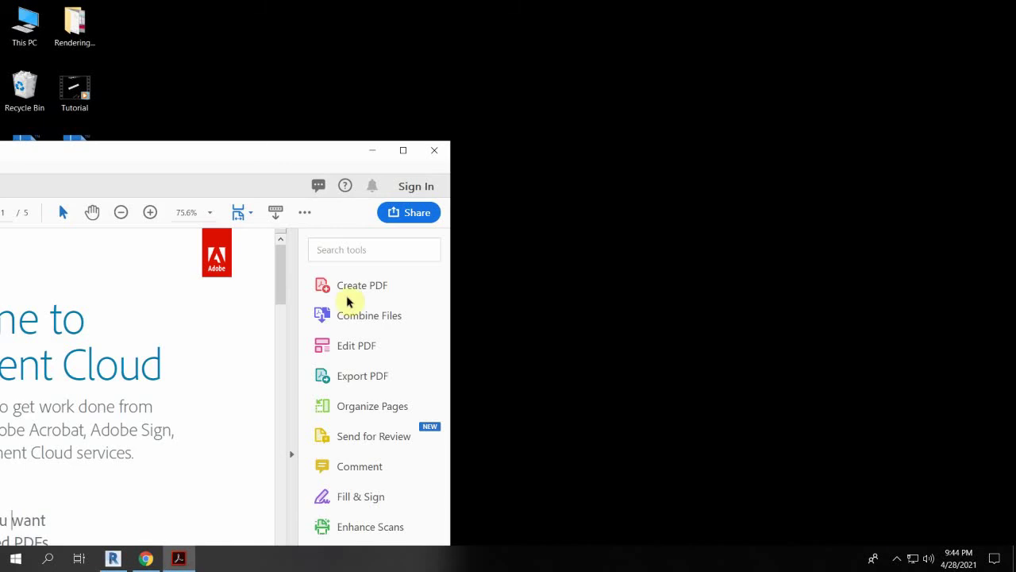
{"action": "left_click_drag", "start_coordinate": [248, 153], "coordinate": [759, 58]}
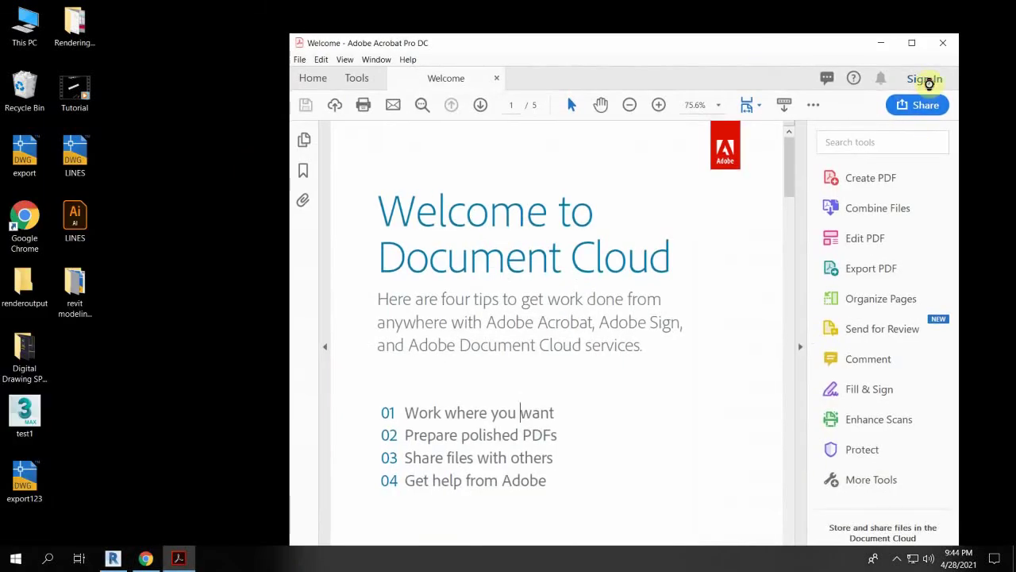
Search the computer for Adobe Creative Cloud and launch the desktop app.
{"action": "left_click", "coordinate": [48, 558]}
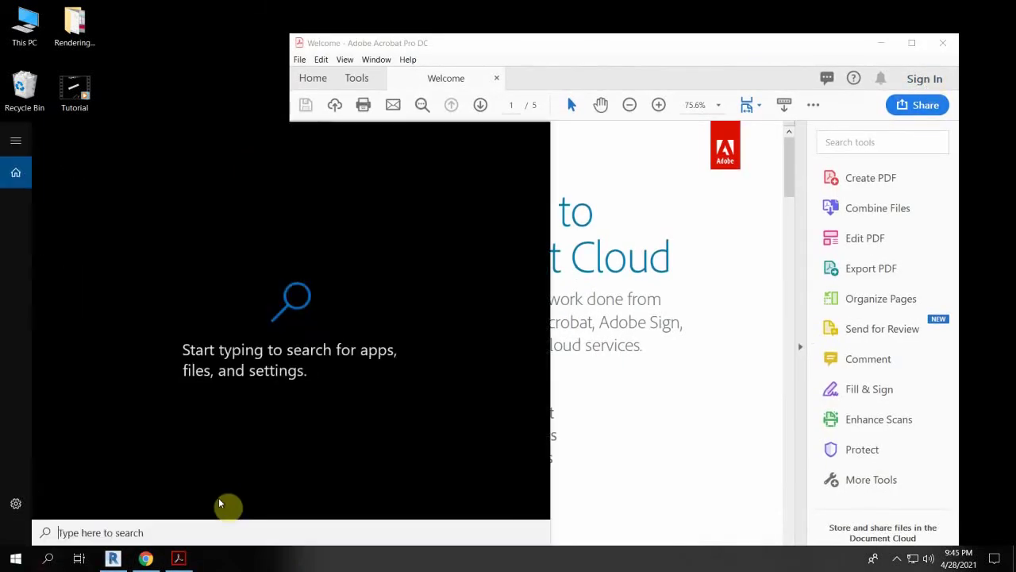
{"action": "type", "text": "creat"}
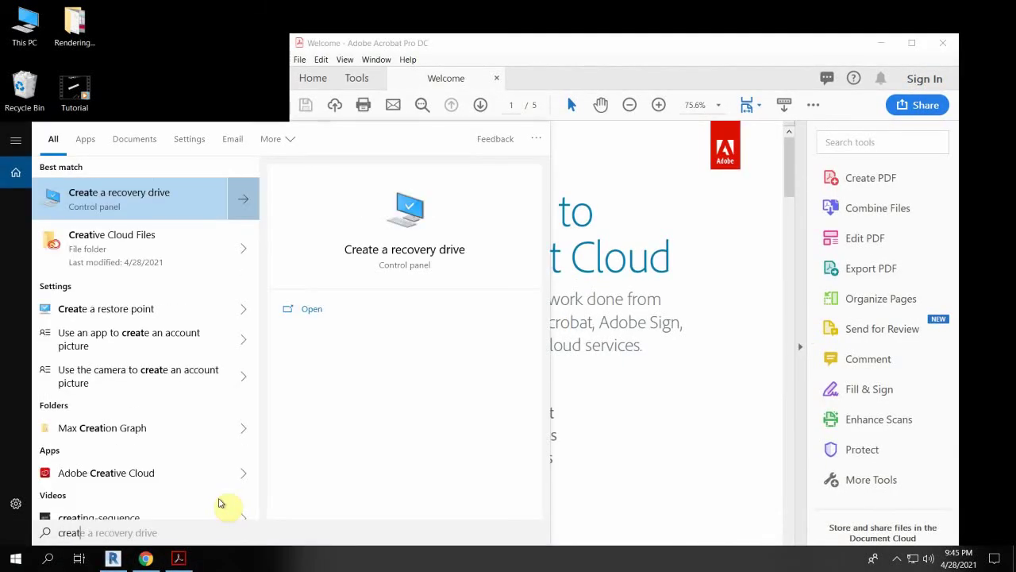
{"action": "type", "text": "ive"}
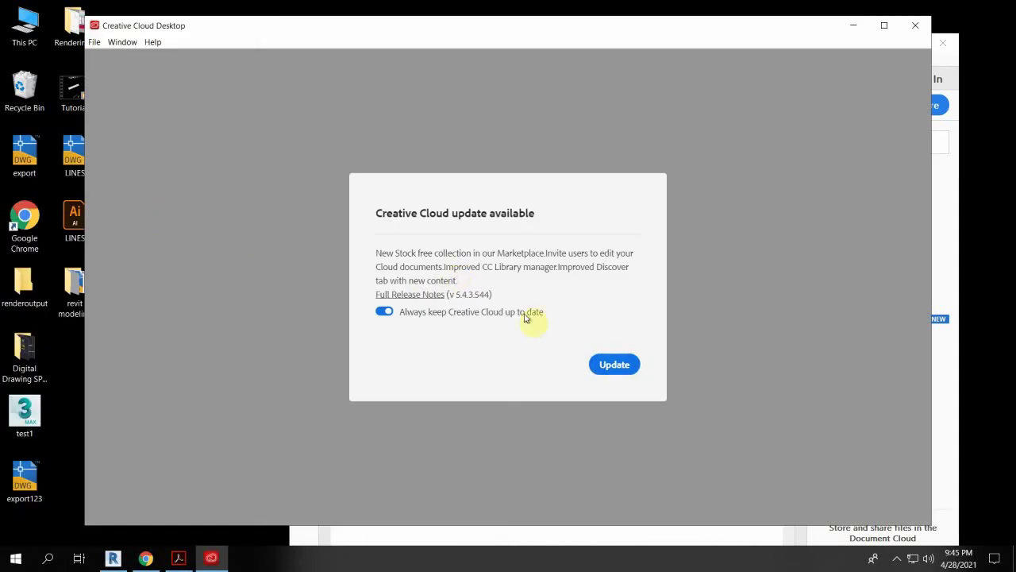
Start the available Creative Cloud desktop update and move its window aside.
{"action": "left_click", "coordinate": [614, 364]}
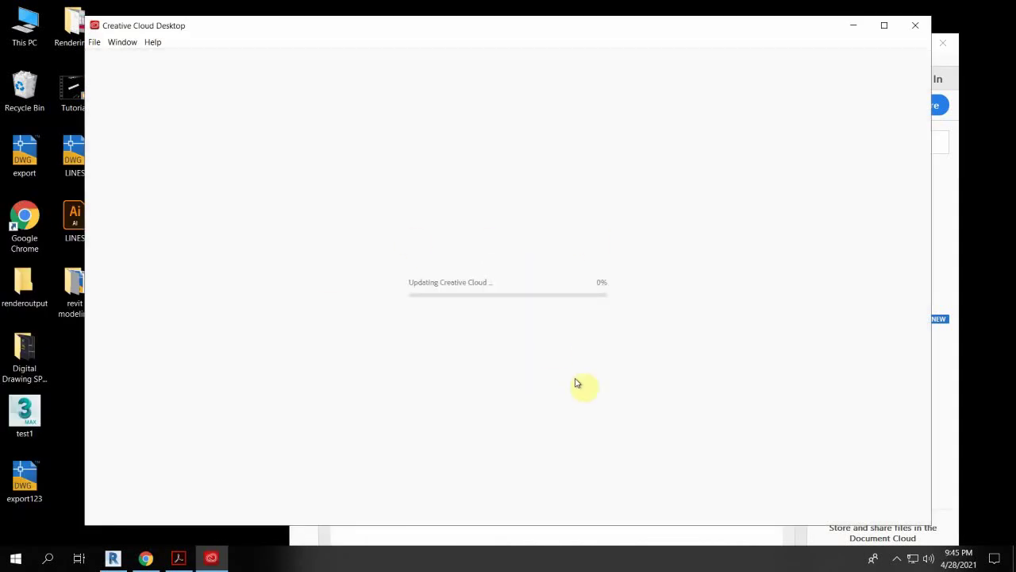
{"action": "left_click_drag", "start_coordinate": [234, 30], "coordinate": [116, 43]}
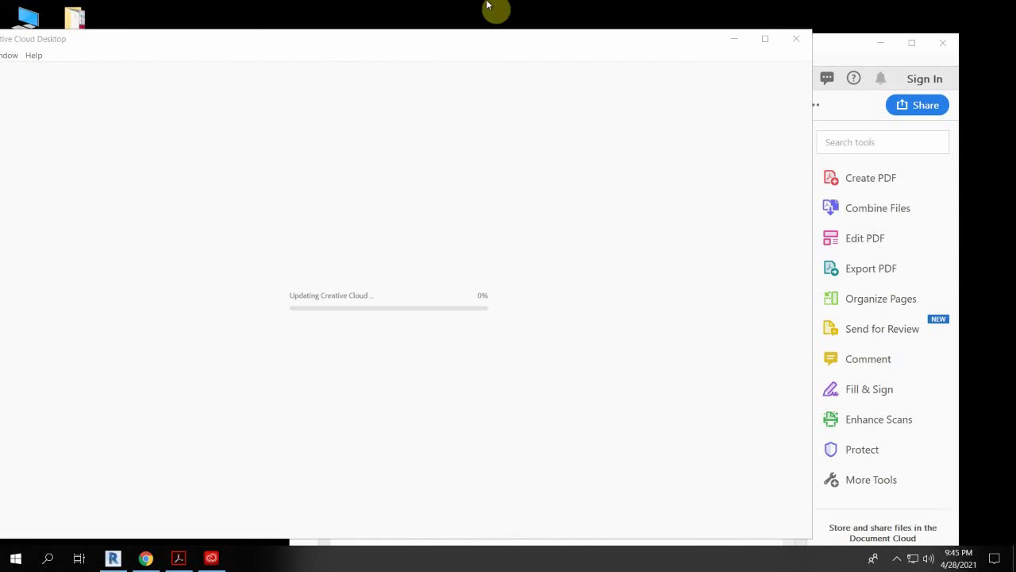
{"action": "mouse_move", "coordinate": [492, 6]}
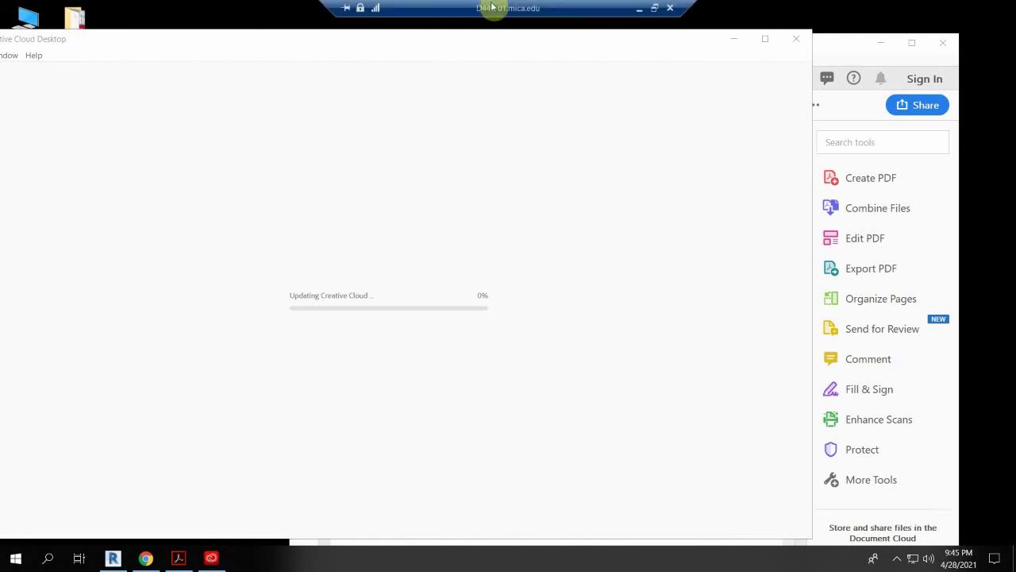
{"action": "left_click", "coordinate": [638, 11]}
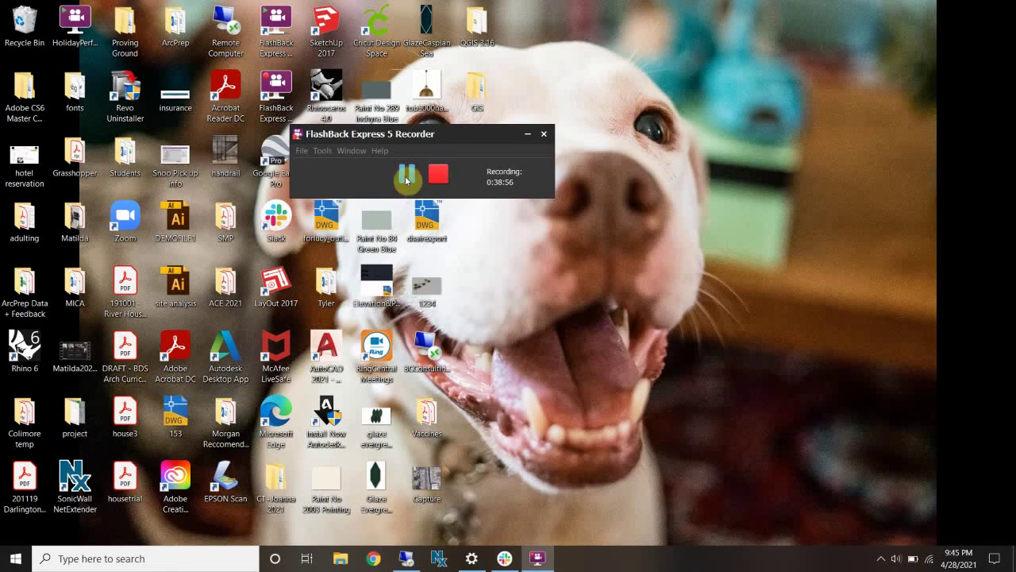
{"action": "left_click", "coordinate": [406, 174]}
{"action": "left_click", "coordinate": [405, 559]}
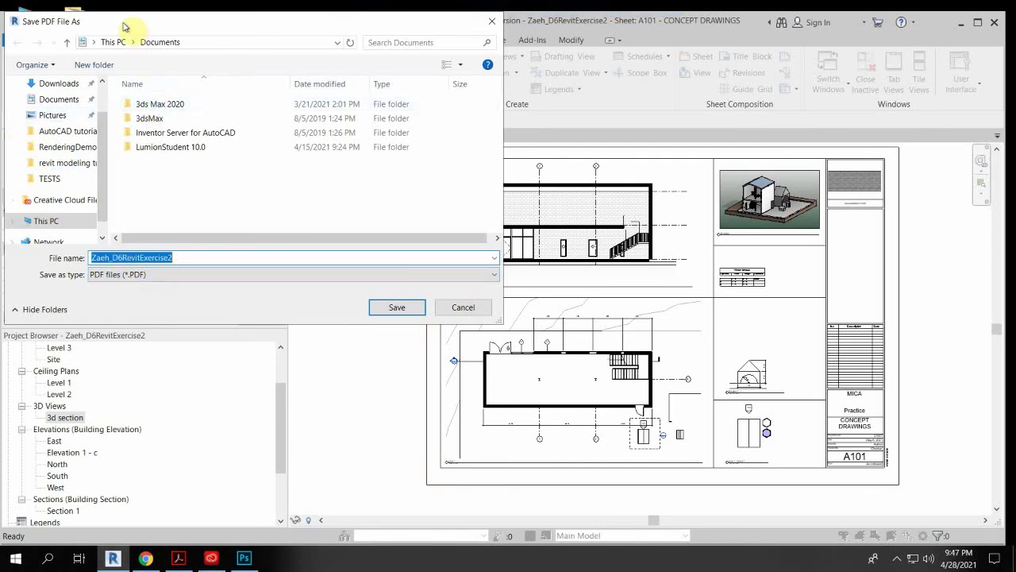
Save the sheet's PDF to the Desktop under the suggested file name and hide the PDF progress dialog.
{"action": "left_click_drag", "start_coordinate": [127, 23], "coordinate": [322, 109]}
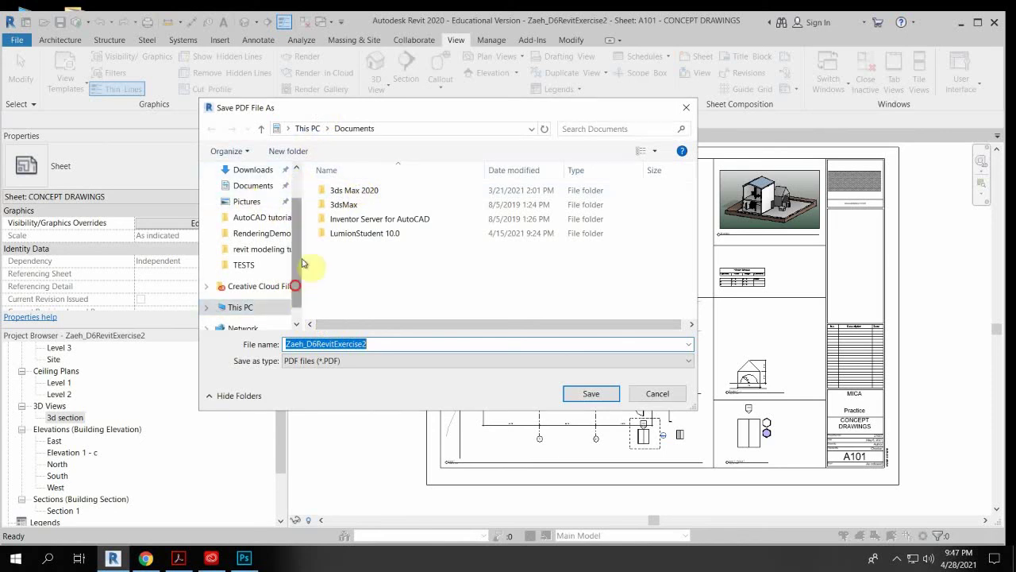
{"action": "scroll", "coordinate": [294, 265], "scroll_direction": "up", "scroll_amount": 1}
{"action": "left_click", "coordinate": [248, 196]}
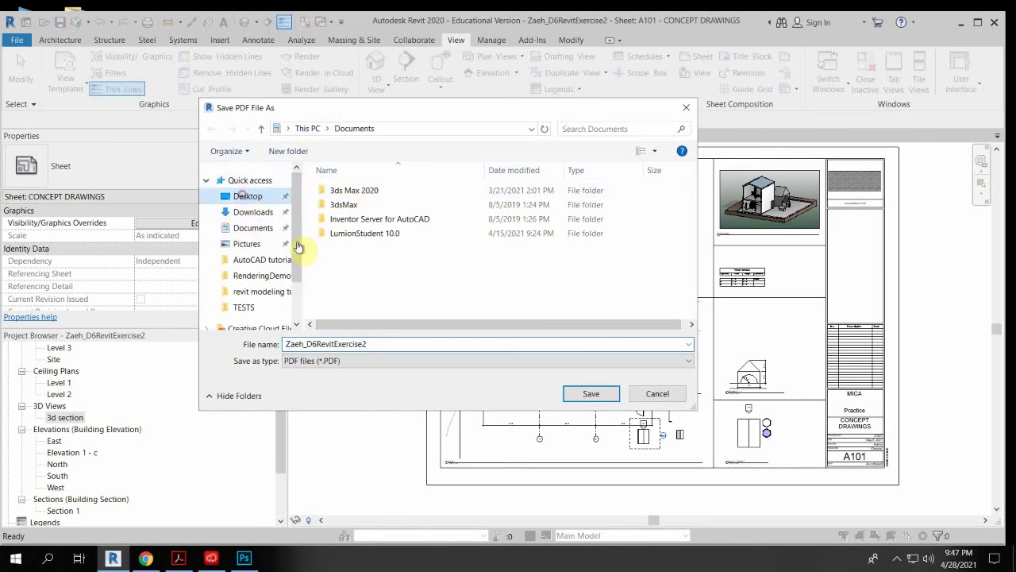
{"action": "left_click", "coordinate": [587, 394]}
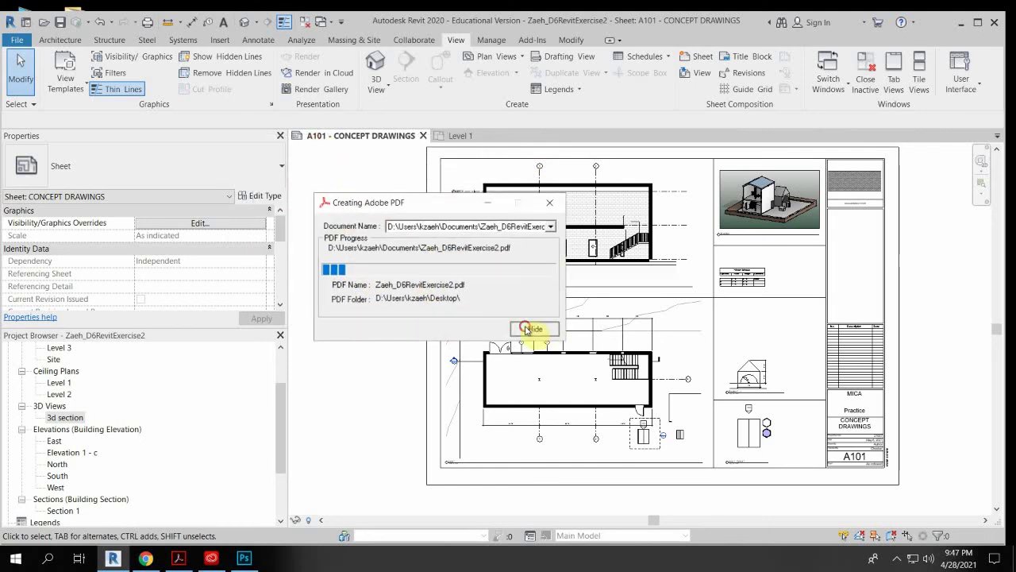
{"action": "left_click", "coordinate": [535, 328]}
Open the print settings again, review the paper size and orientation in the print setup, and leave it without changes.
{"action": "left_click", "coordinate": [18, 42]}
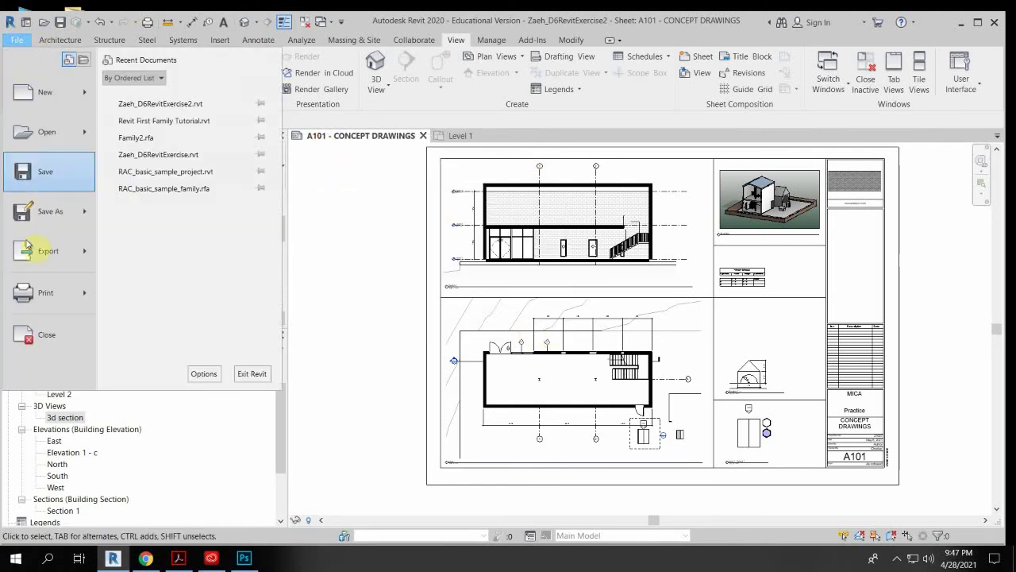
{"action": "left_click", "coordinate": [39, 292]}
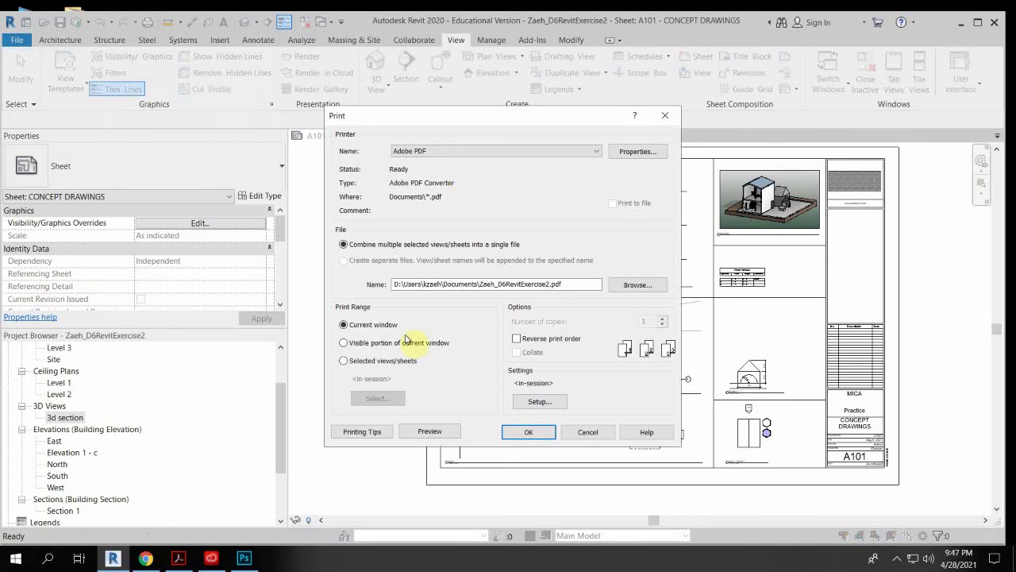
{"action": "left_click", "coordinate": [540, 401]}
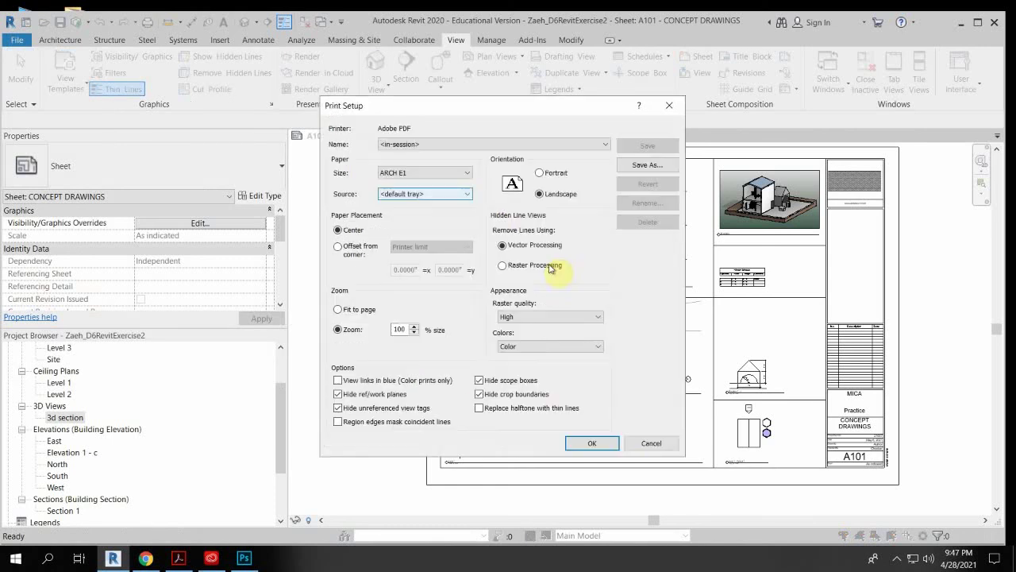
{"action": "left_click", "coordinate": [648, 445]}
Set the print range to selected views/sheets, list sheets only and include A101 - CONCEPT DRAWINGS, without saving the set.
{"action": "left_click", "coordinate": [341, 361]}
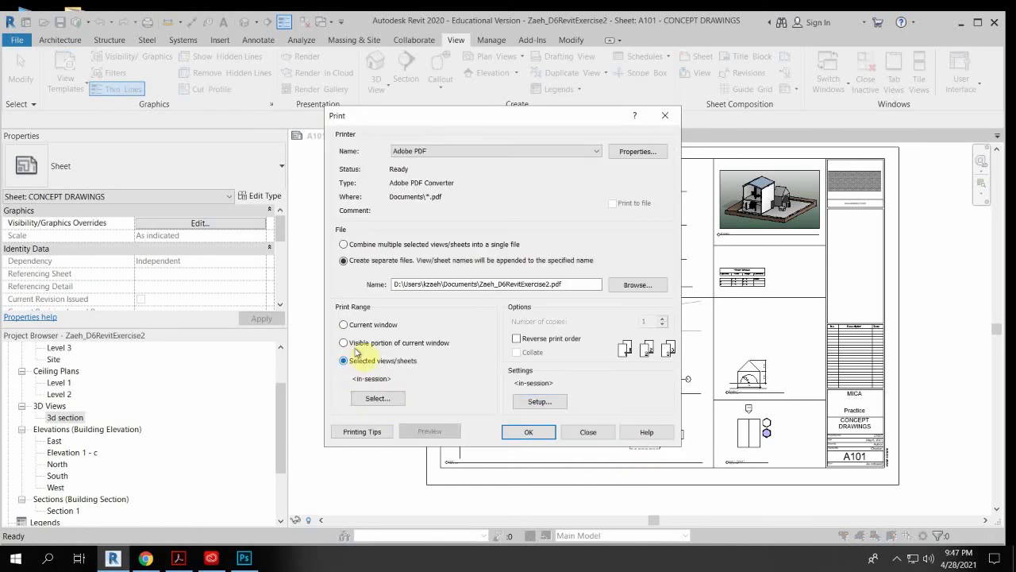
{"action": "left_click", "coordinate": [377, 399]}
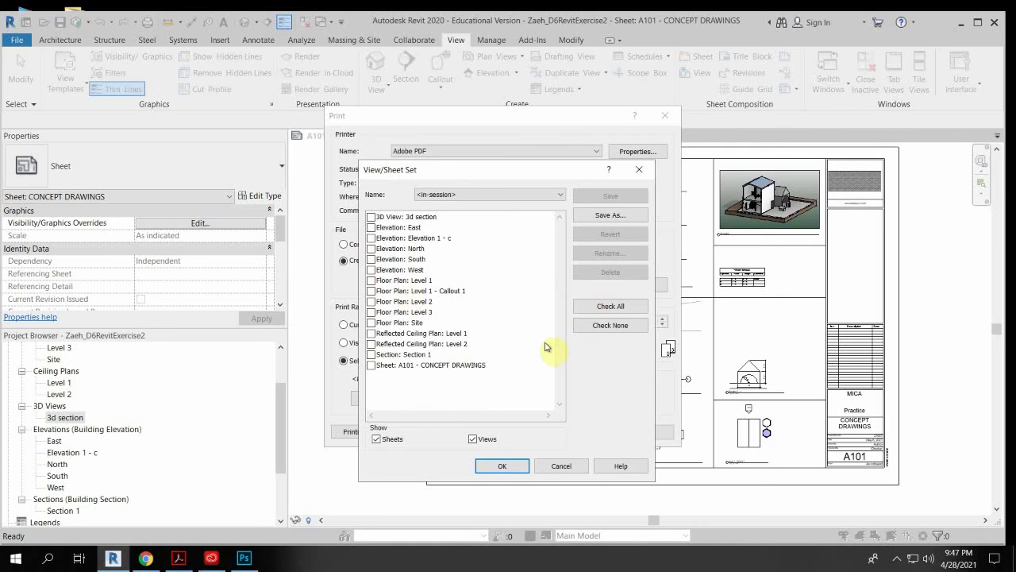
{"action": "left_click", "coordinate": [473, 438]}
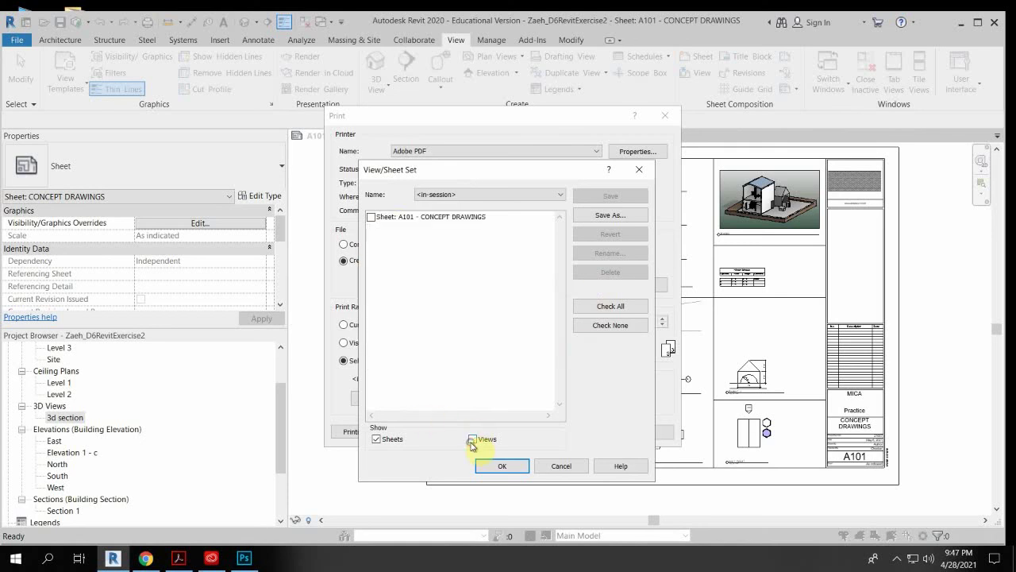
{"action": "left_click", "coordinate": [371, 217]}
{"action": "left_click", "coordinate": [501, 465]}
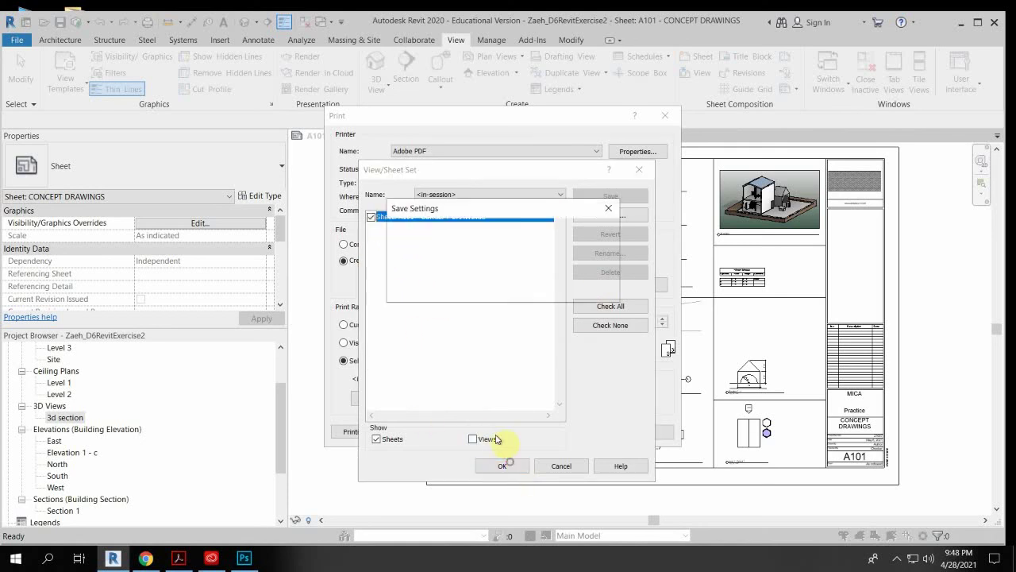
{"action": "left_click", "coordinate": [532, 287]}
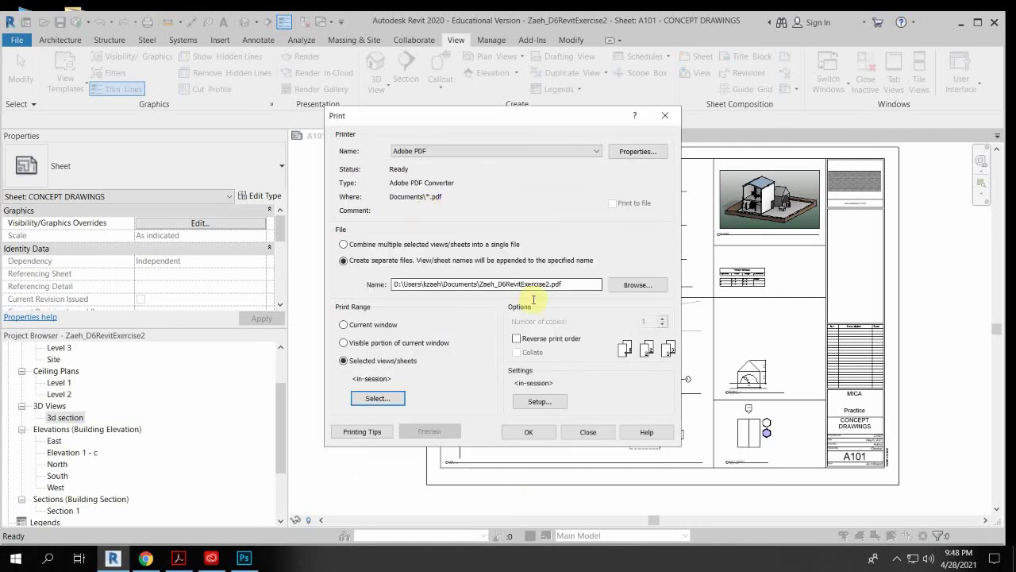
Print the selected sheet A101 to a PDF on the Desktop under the suggested file name, without saving the print settings.
{"action": "left_click", "coordinate": [532, 431]}
{"action": "left_click", "coordinate": [540, 287]}
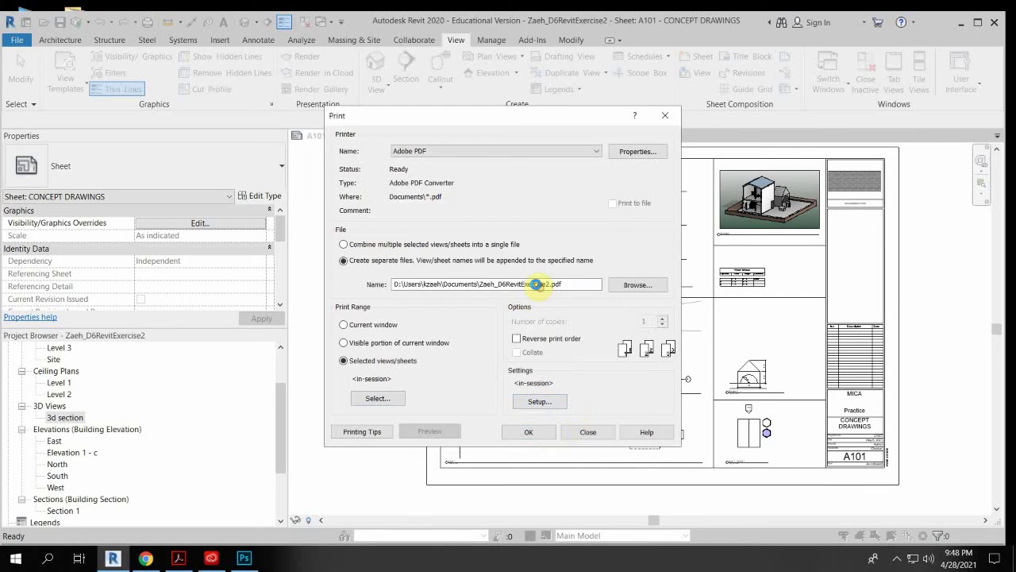
{"action": "left_click", "coordinate": [589, 315]}
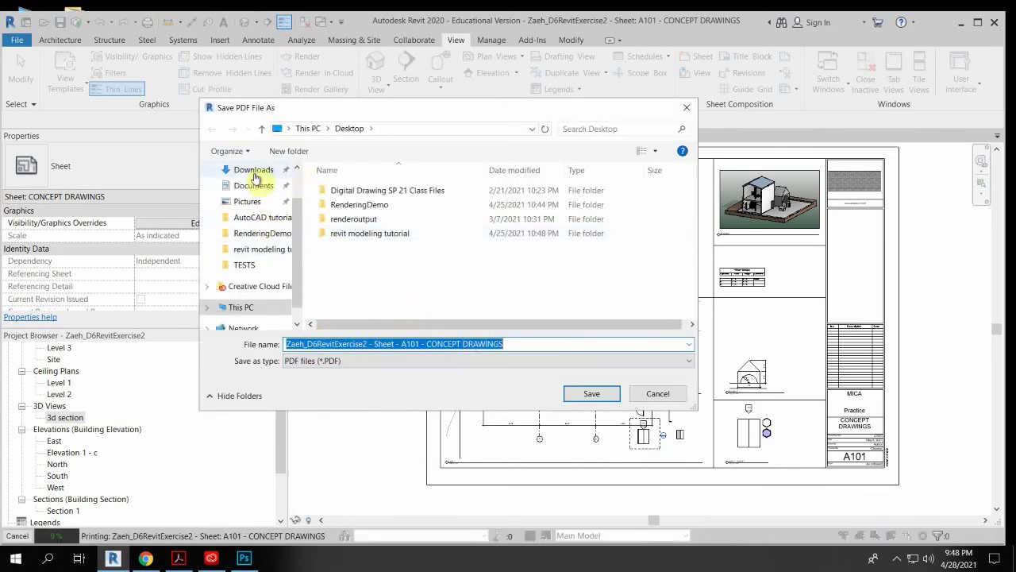
{"action": "scroll", "coordinate": [254, 191], "scroll_direction": "up", "scroll_amount": 2}
{"action": "left_click", "coordinate": [266, 205]}
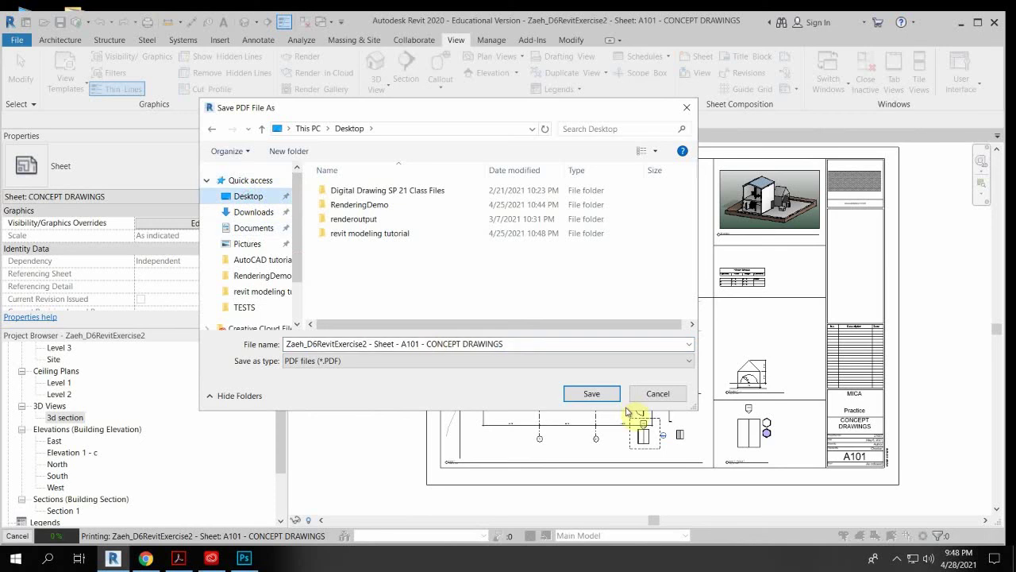
{"action": "left_click", "coordinate": [594, 392]}
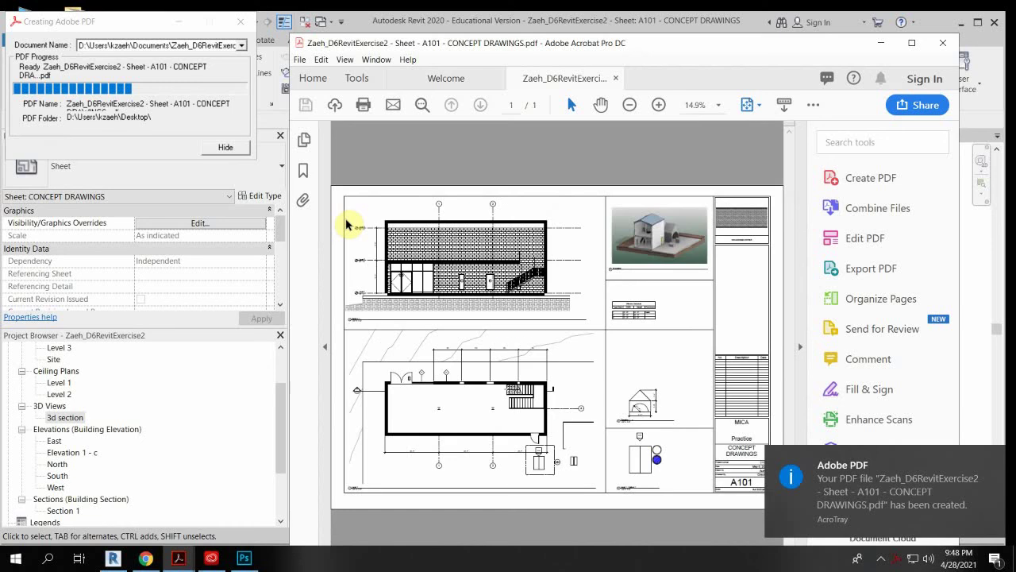
Maximize the Acrobat window, hide the PDF progress dialog and examine the printed sheet A101.
{"action": "left_click", "coordinate": [908, 44]}
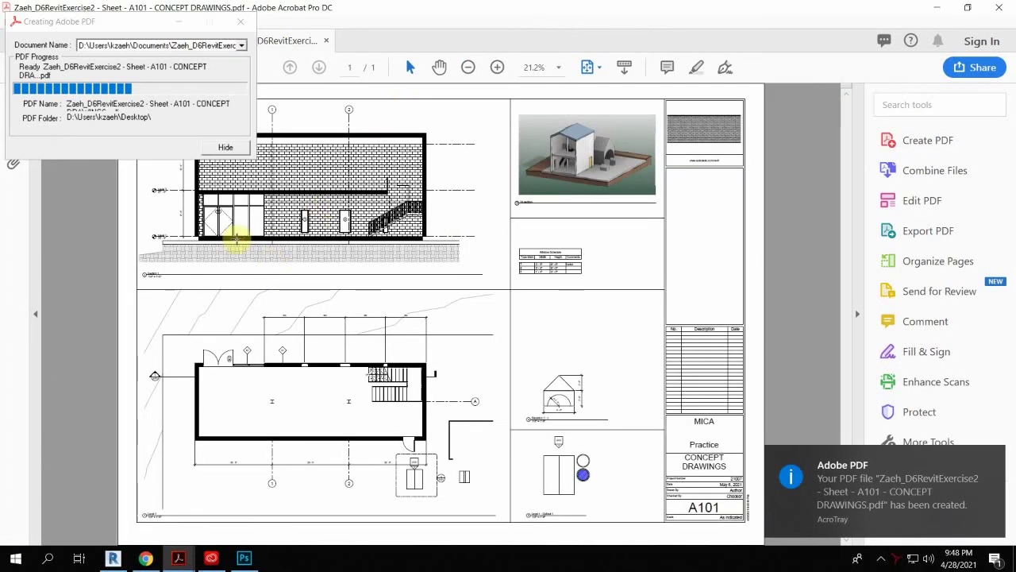
{"action": "left_click", "coordinate": [238, 239]}
{"action": "left_click", "coordinate": [333, 190]}
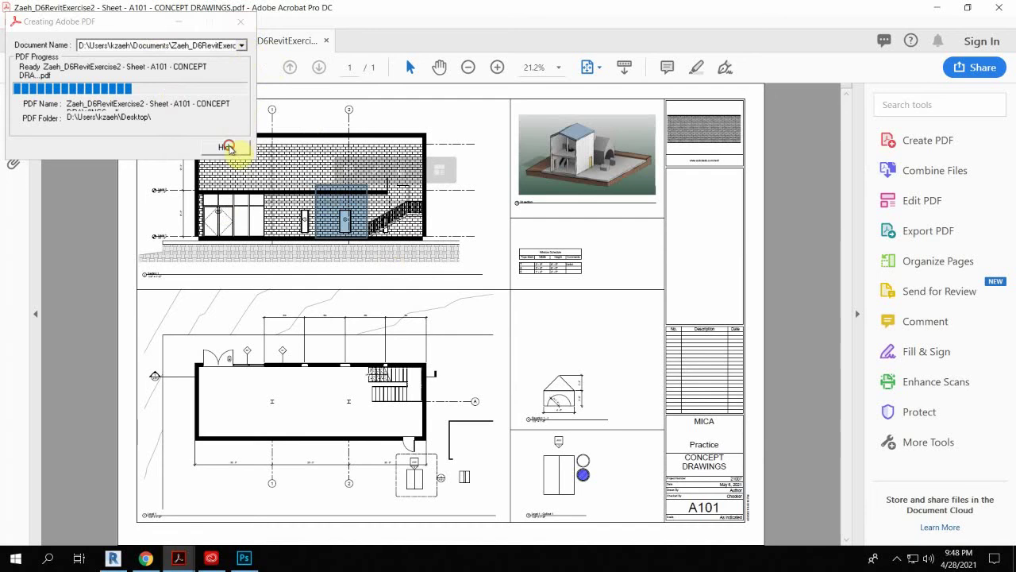
{"action": "left_click", "coordinate": [227, 148]}
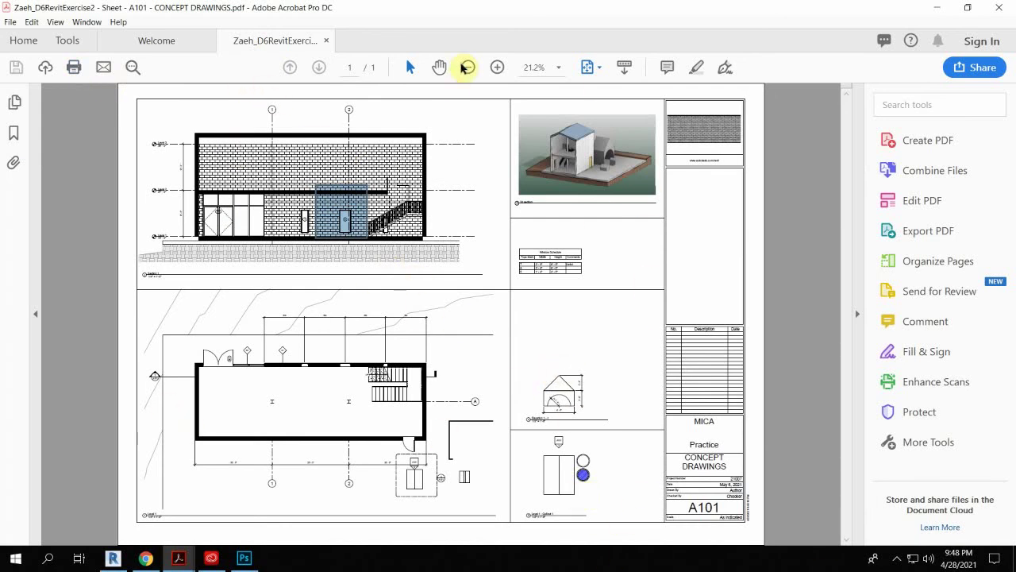
{"action": "mouse_move", "coordinate": [589, 6]}
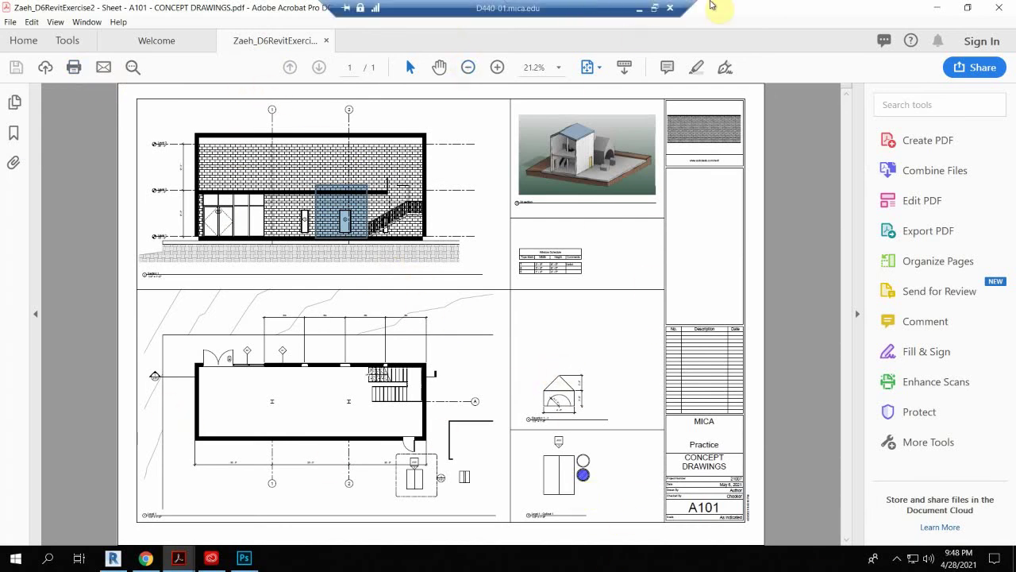